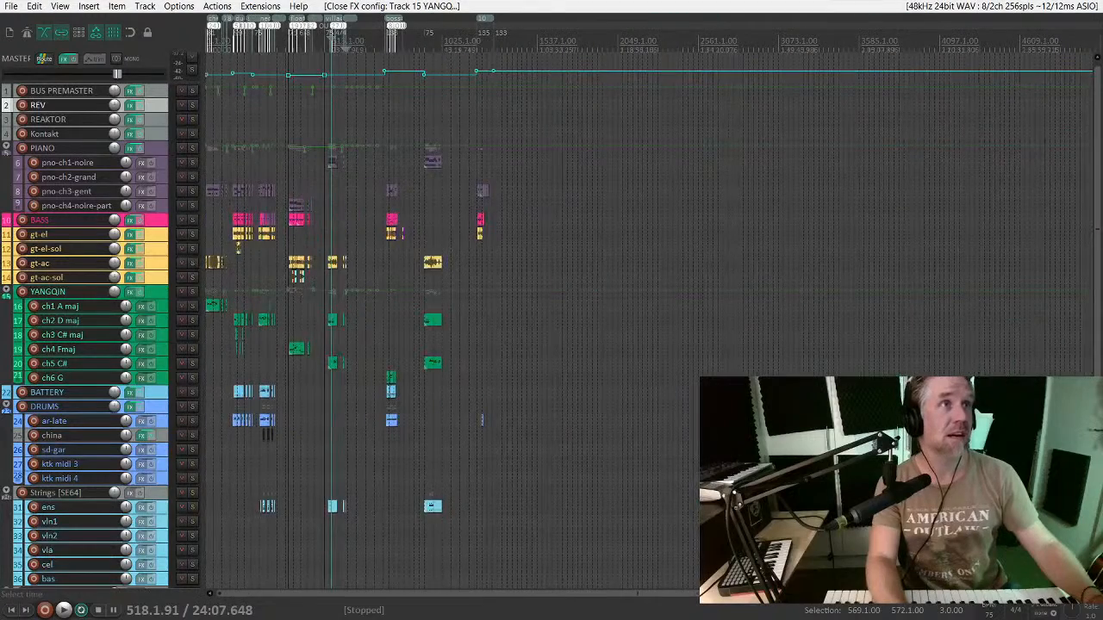
Step: Play excerpts of the full cherry-blossom piece and its loop version near the start of the project
scroll(648, 301, up, 5)
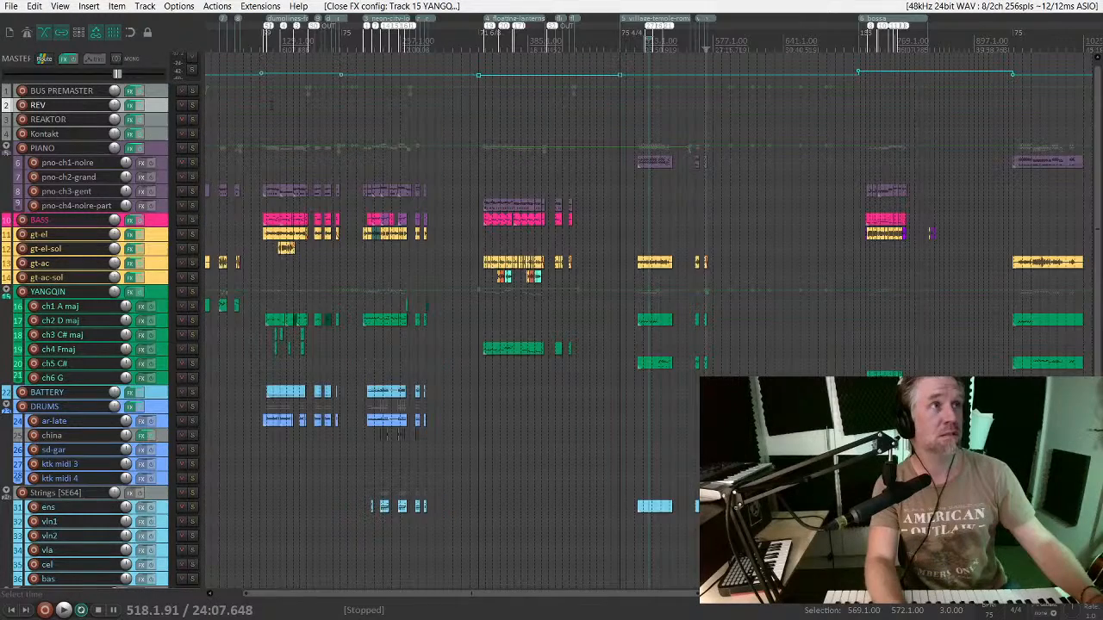
scroll(531, 224, up, 4)
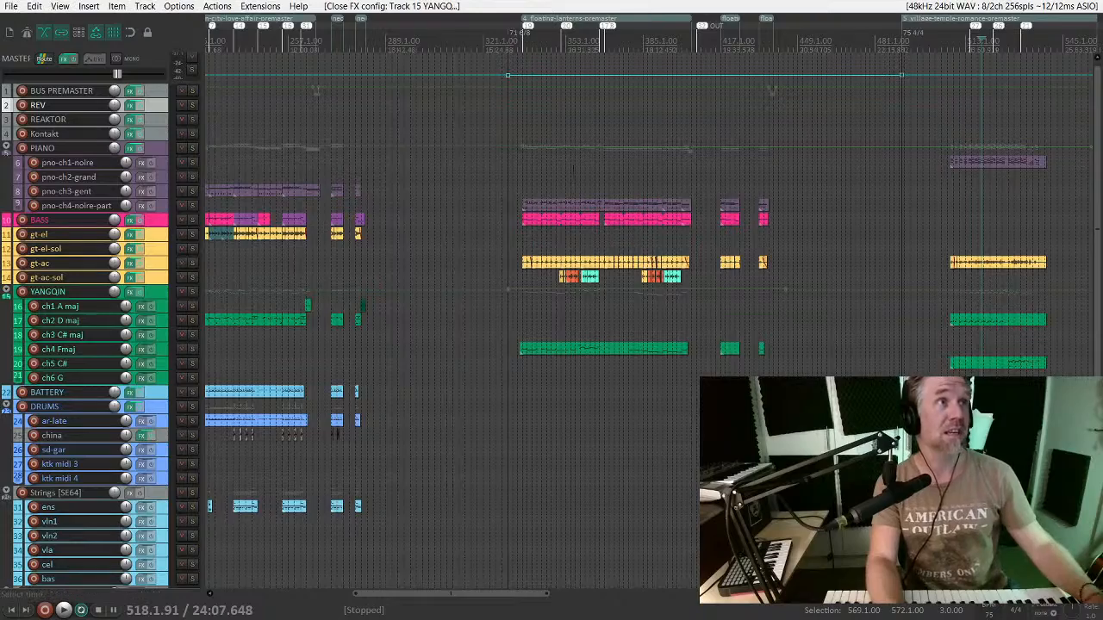
scroll(572, 167, down, 2)
scroll(622, 160, down, 3)
scroll(396, 155, up, 2)
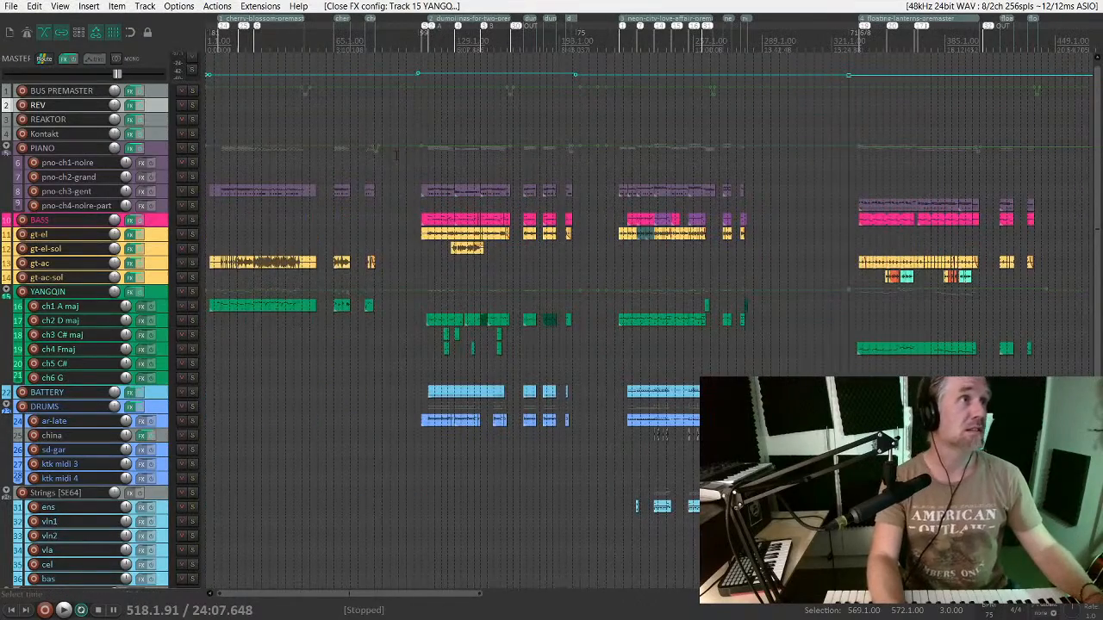
click(238, 169)
key(space)
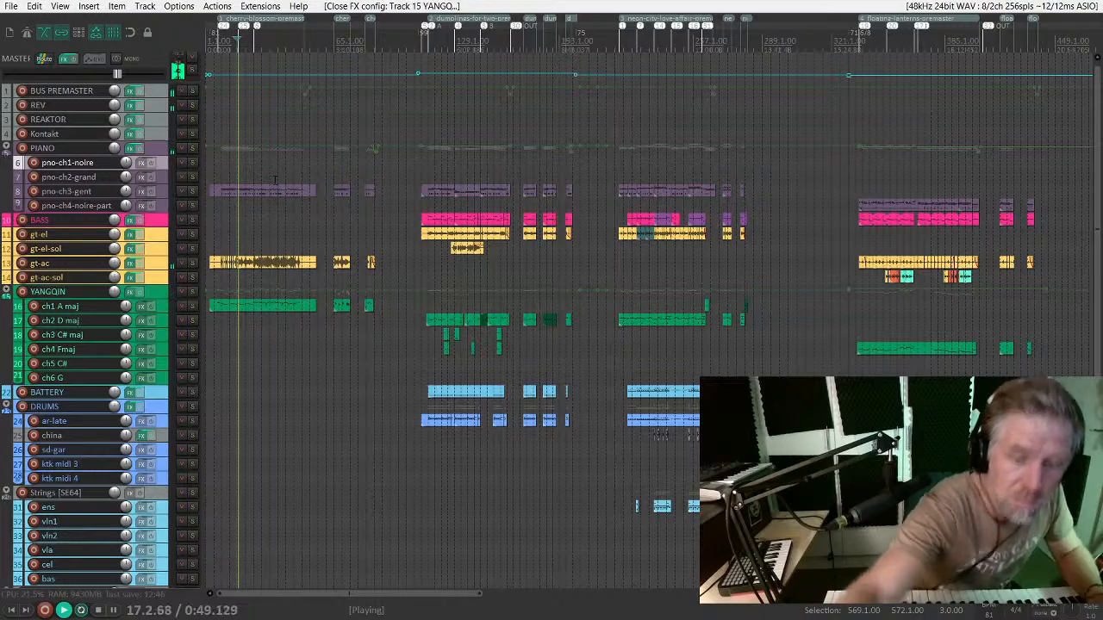
scroll(275, 179, up, 1)
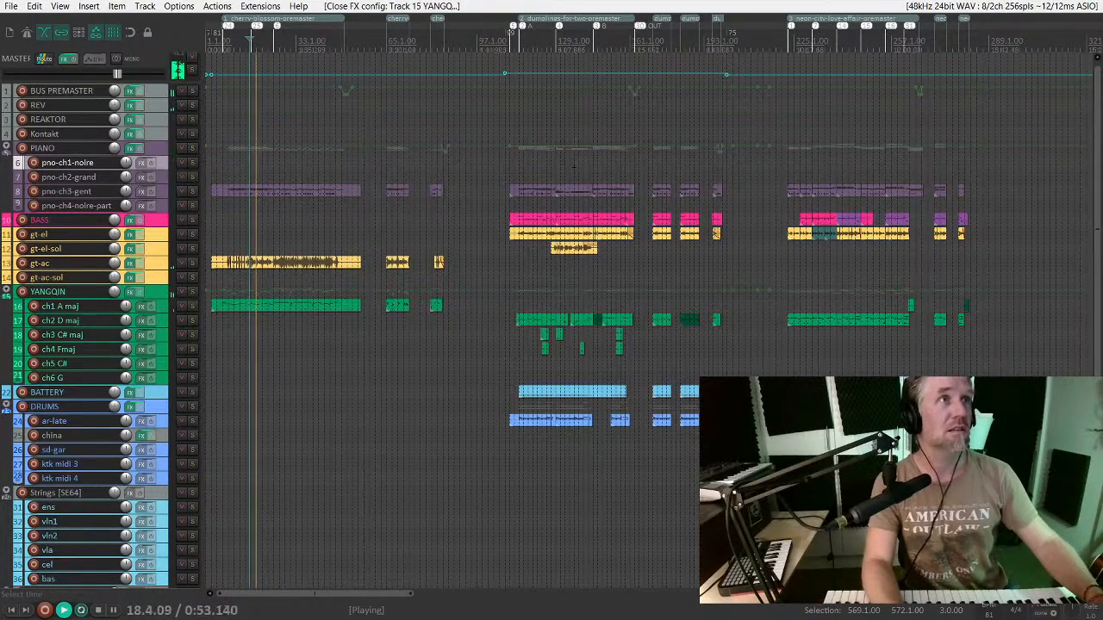
click(413, 177)
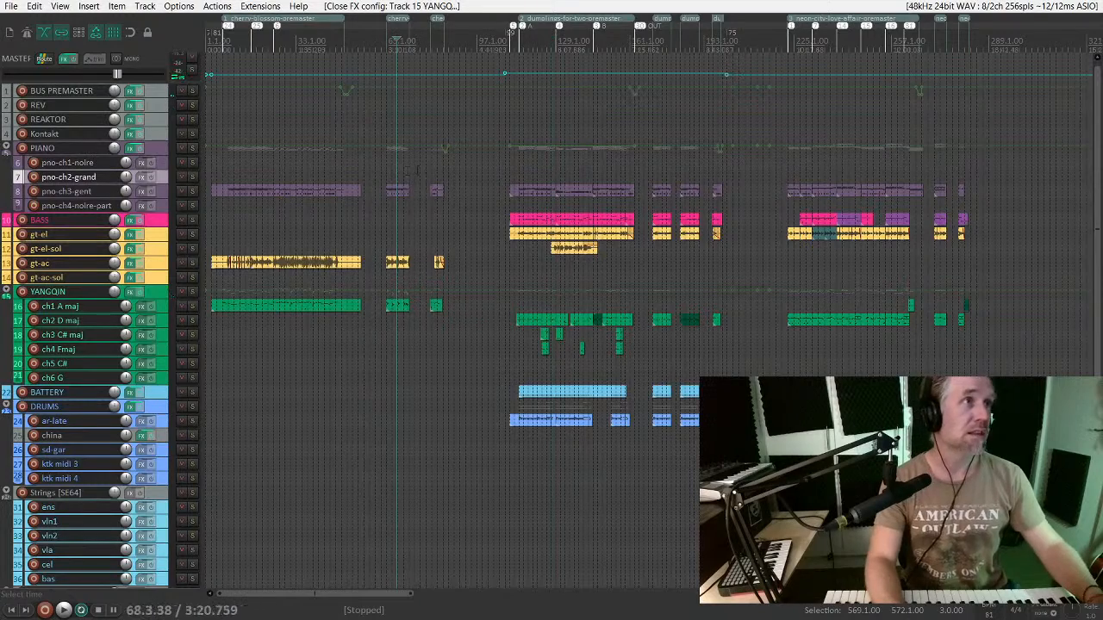
Step: Play the short cherry-blossom sting version that follows the loop
click(438, 162)
scroll(576, 184, up, 5)
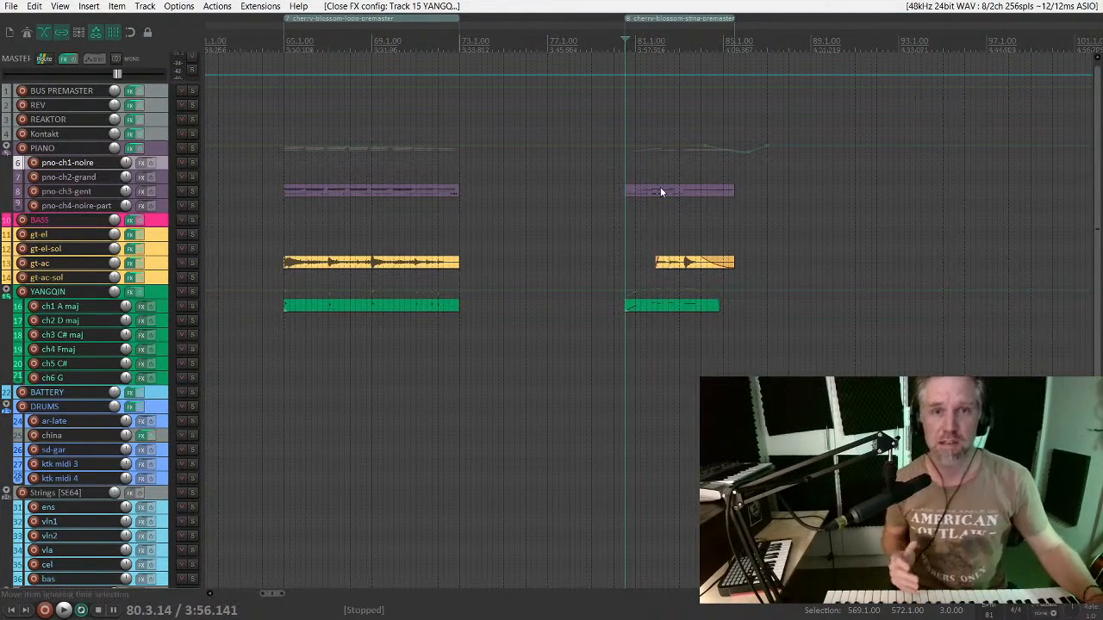
key(space)
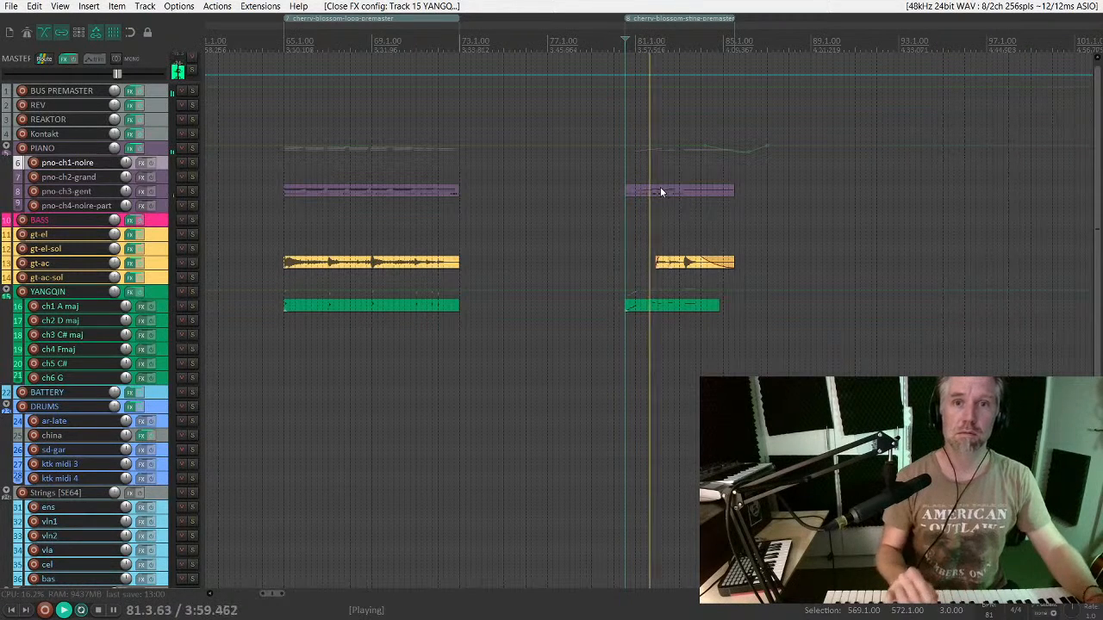
click(661, 192)
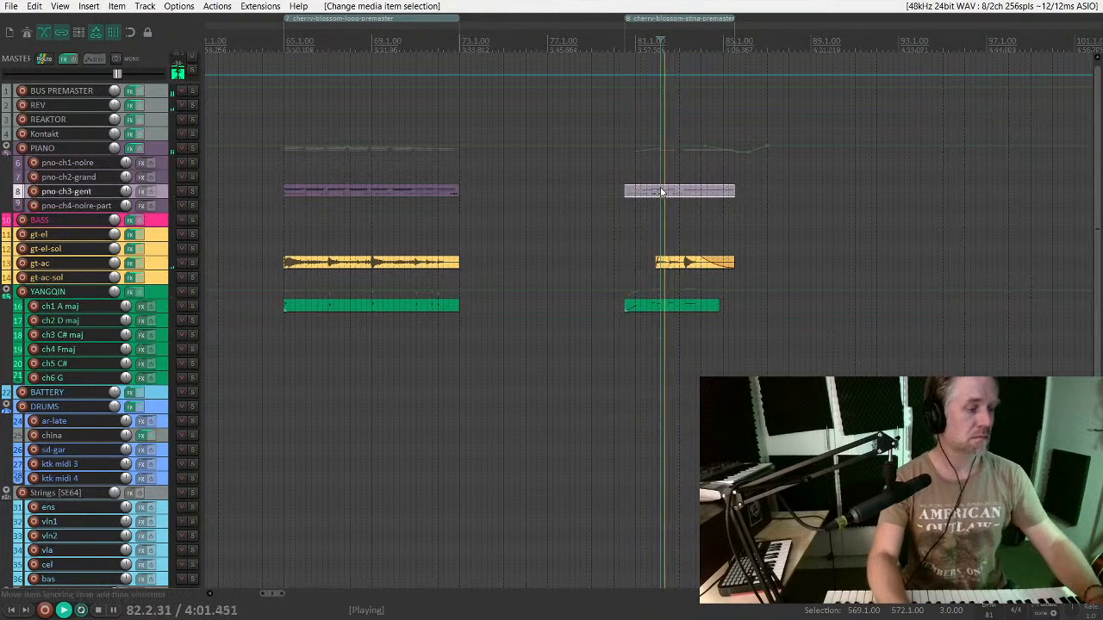
key(grave)
key(grave)
scroll(734, 209, down, 2)
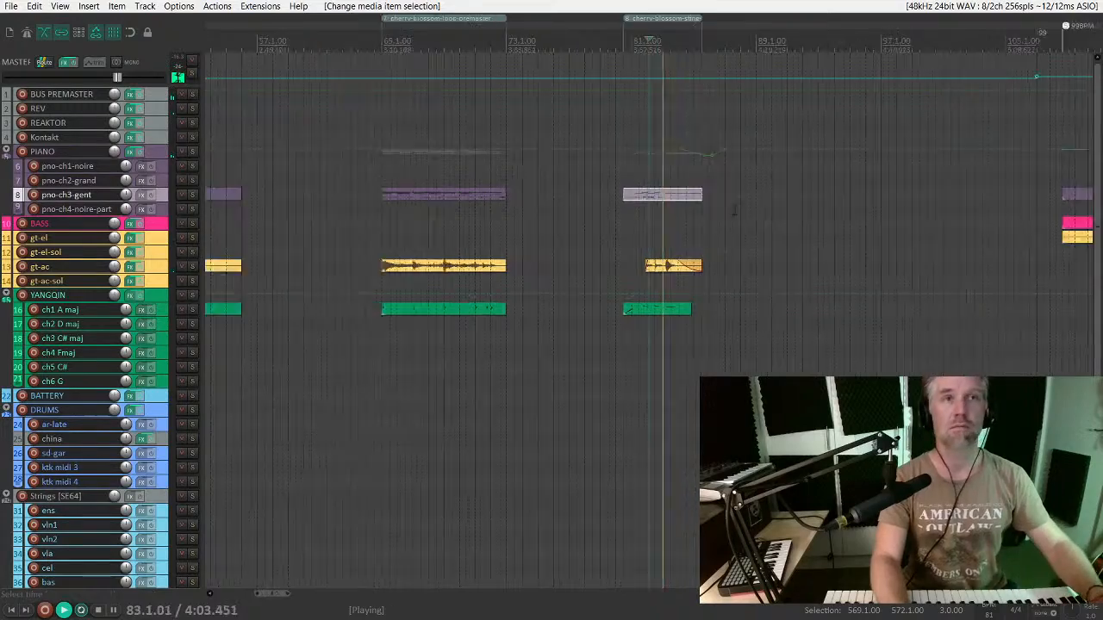
scroll(734, 210, down, 6)
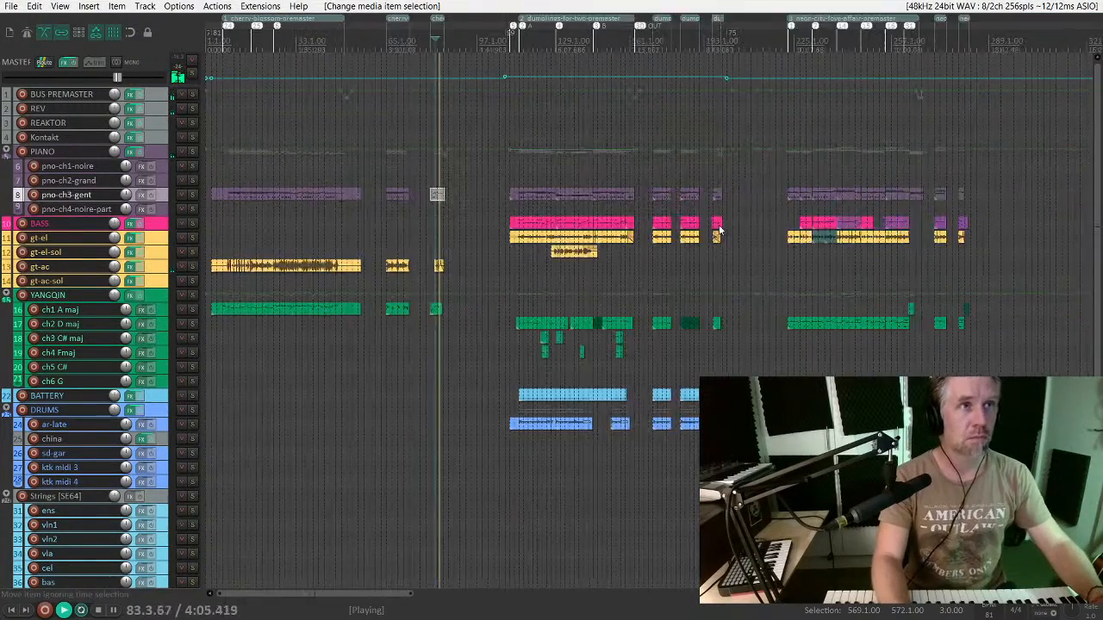
Step: Find the bossa section among the song regions and play its opening
scroll(720, 231, down, 3)
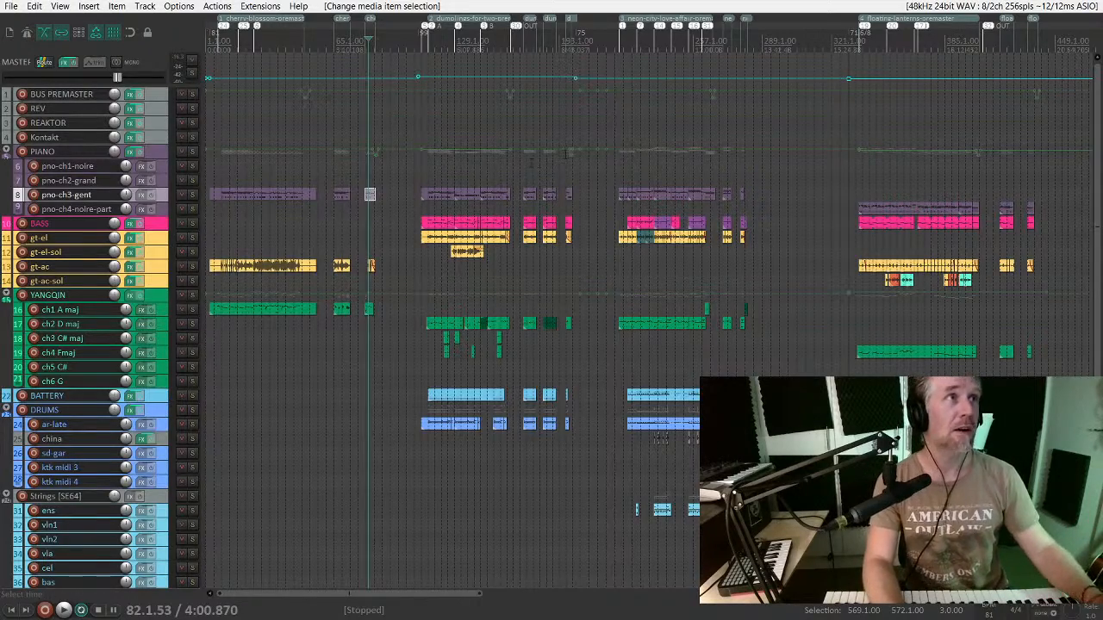
scroll(662, 158, down, 2)
scroll(663, 158, right, 3)
scroll(651, 138, right, 2)
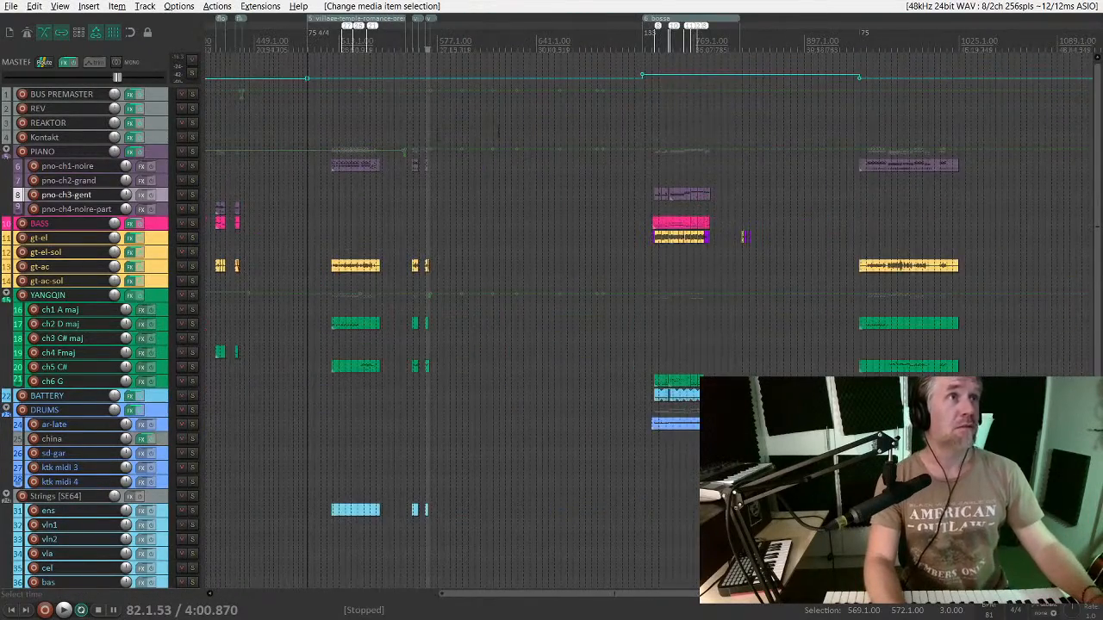
scroll(551, 132, left, 2)
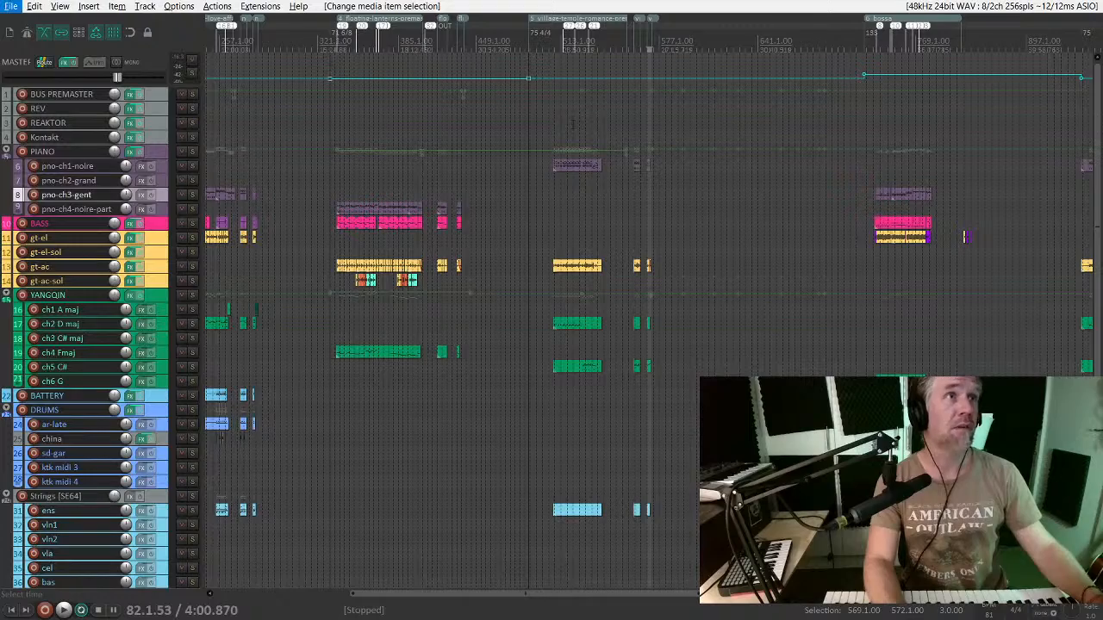
click(572, 123)
scroll(572, 123, right, 2)
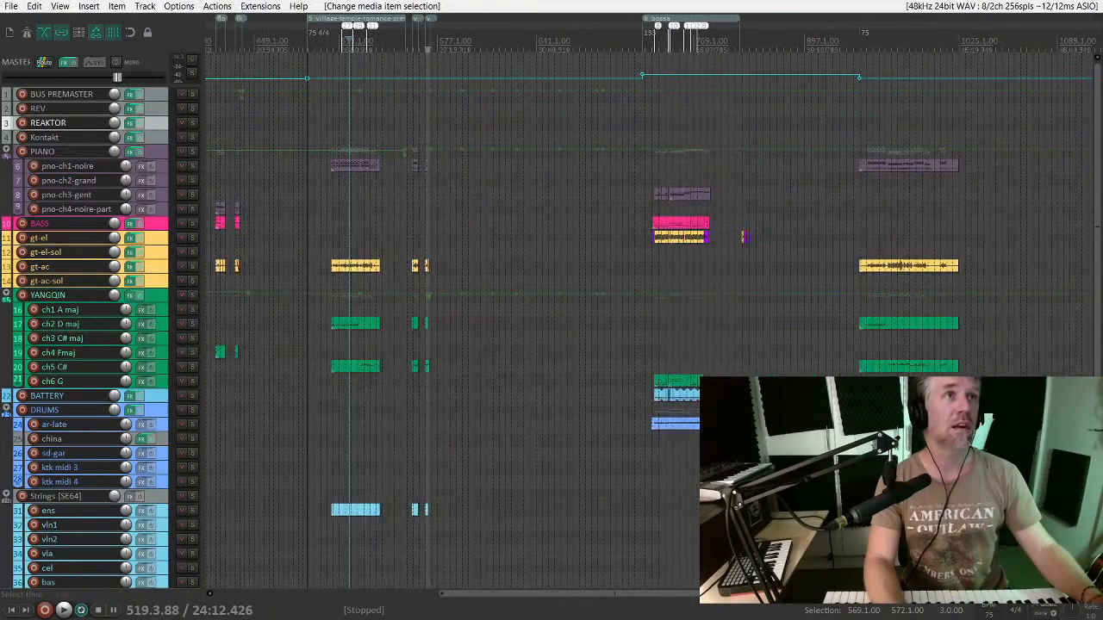
click(649, 124)
scroll(648, 155, up, 5)
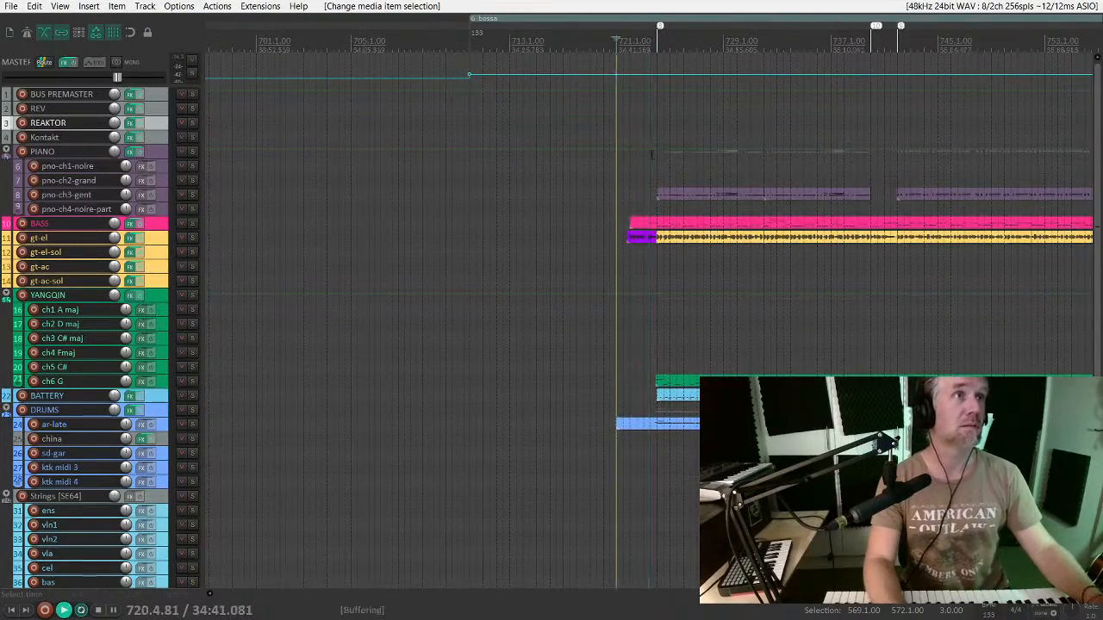
scroll(651, 153, up, 3)
scroll(656, 145, up, 2)
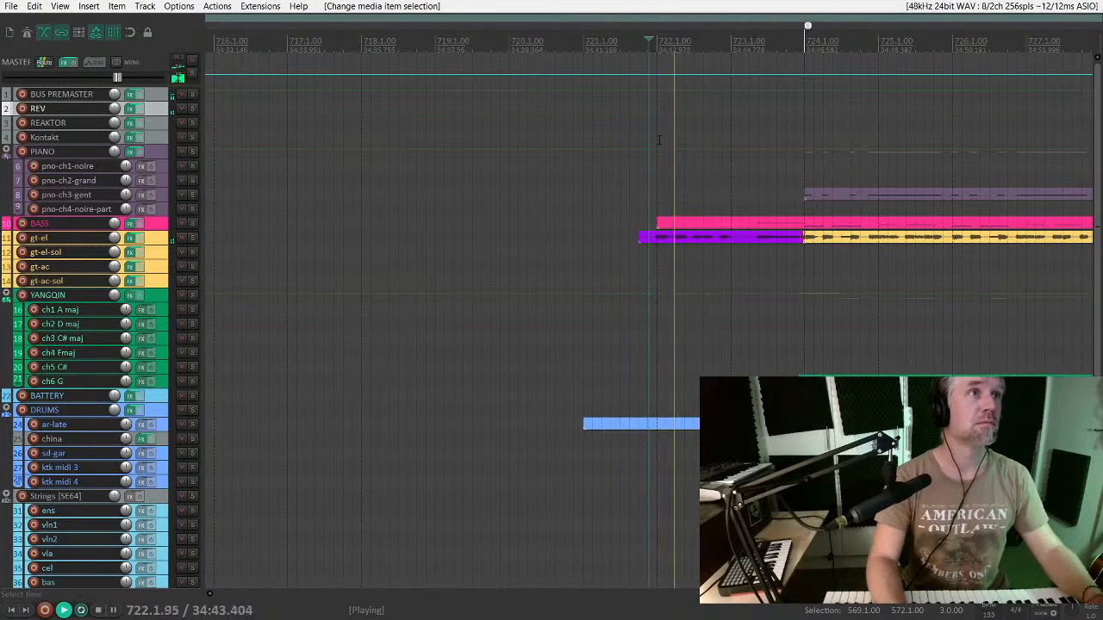
Step: Align the start of the bossa region with the beginning of the first gt-el item
scroll(658, 140, down, 3)
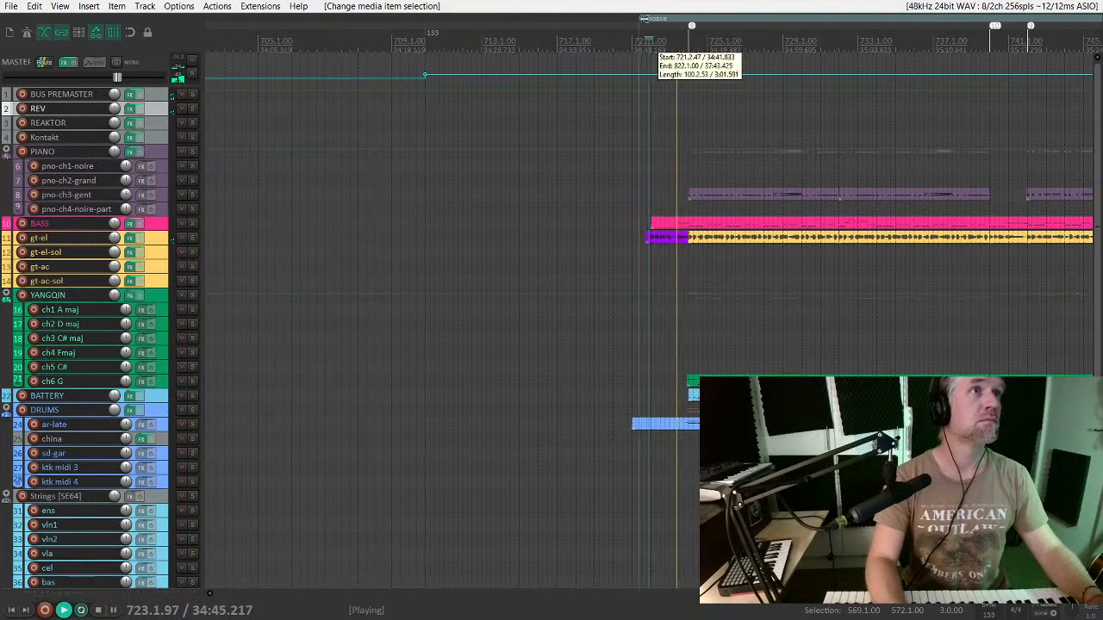
scroll(645, 20, up, 3)
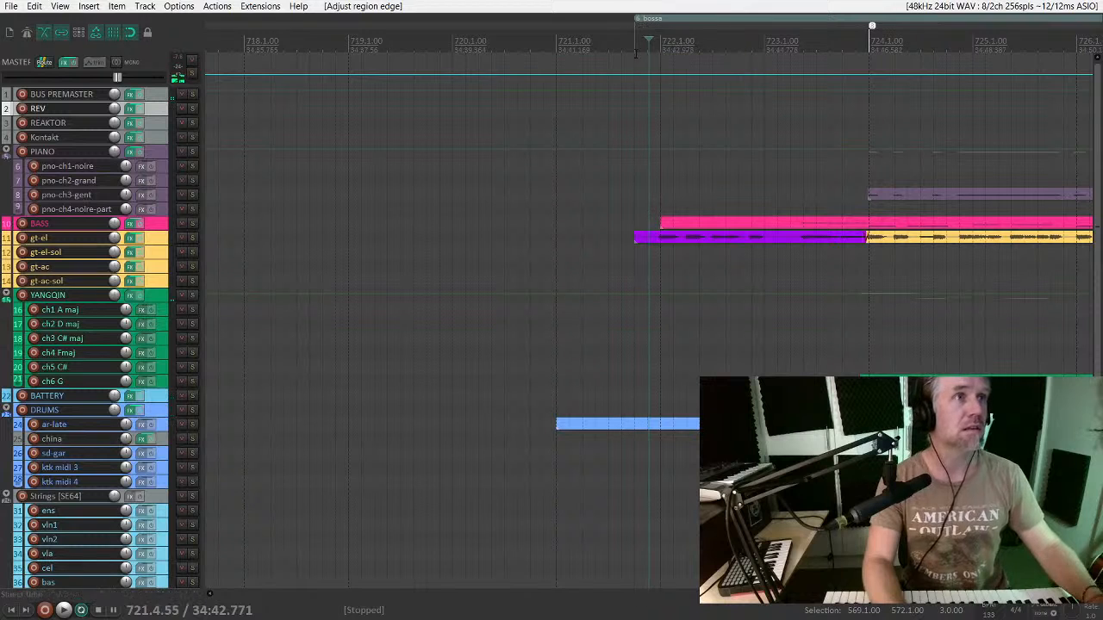
key(space)
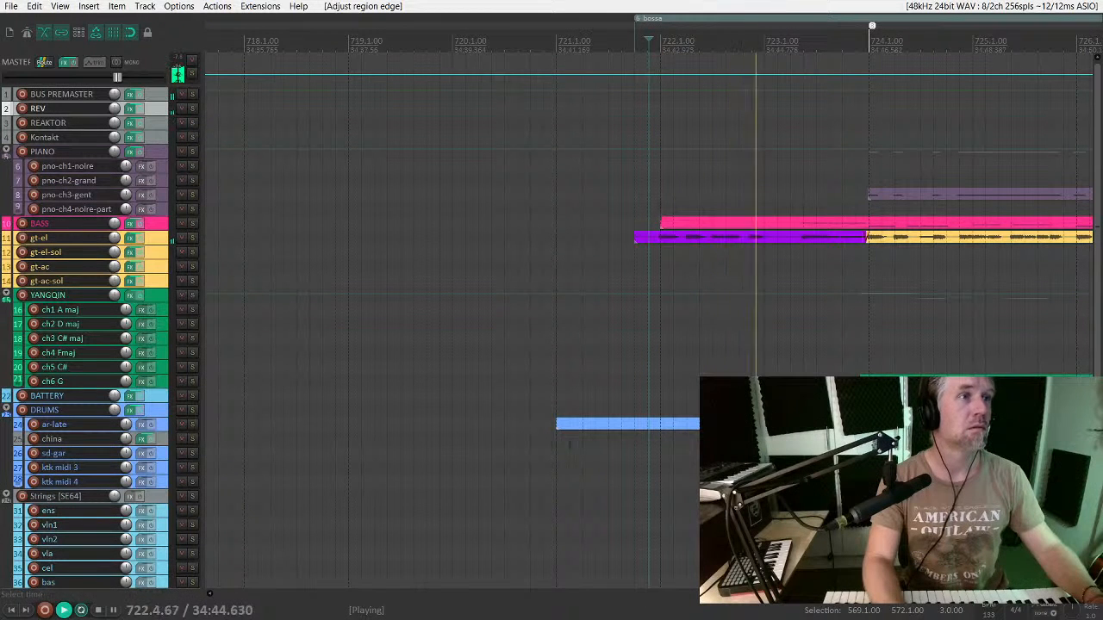
Step: Trim the starts of the opening ar-late drum item and first gt-el item to the edit cursor just before bar 722
drag(556, 422, 648, 423)
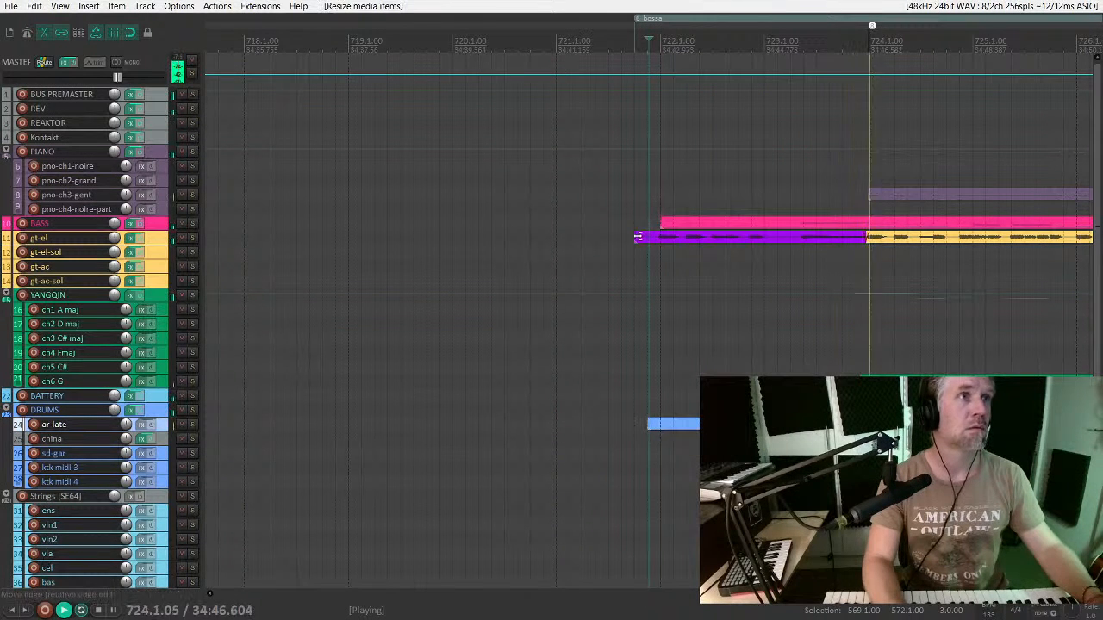
drag(635, 238, 655, 237)
scroll(663, 243, down, 10)
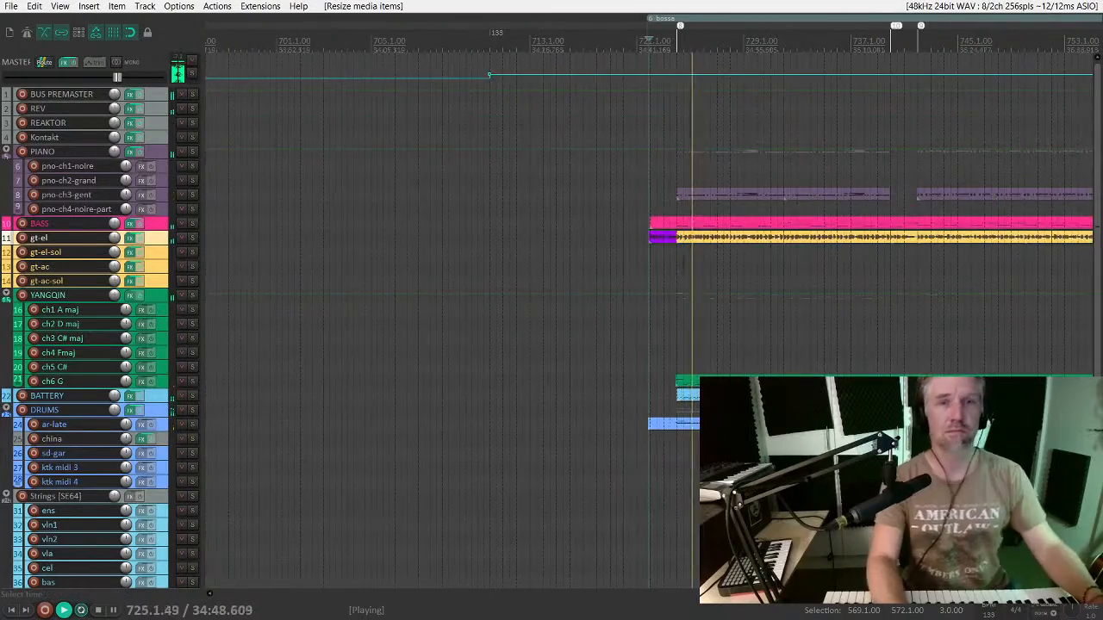
Step: Listen through the opening of the bossa section to find where its second phrase begins
scroll(689, 269, right, 1)
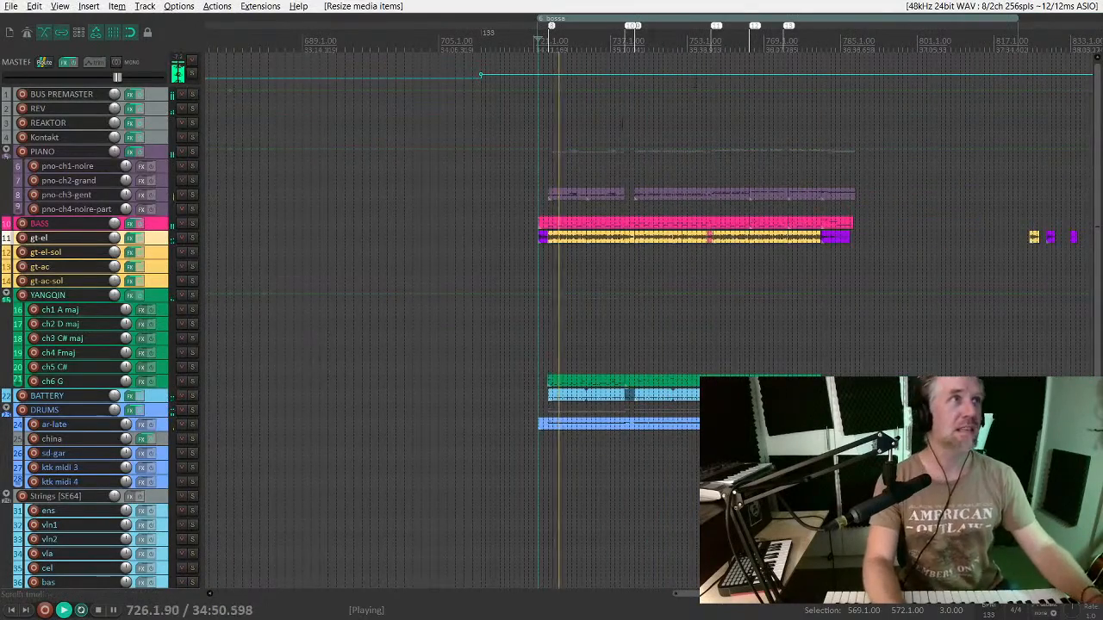
scroll(470, 104, right, 2)
scroll(684, 181, up, 4)
scroll(685, 181, right, 3)
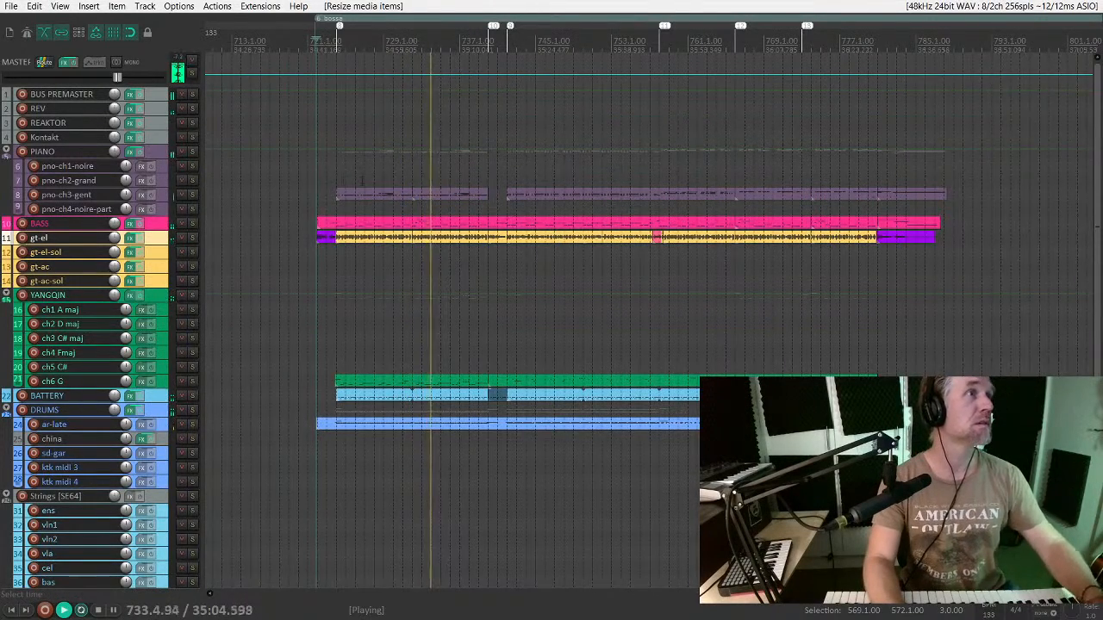
scroll(363, 181, up, 2)
scroll(362, 181, right, 2)
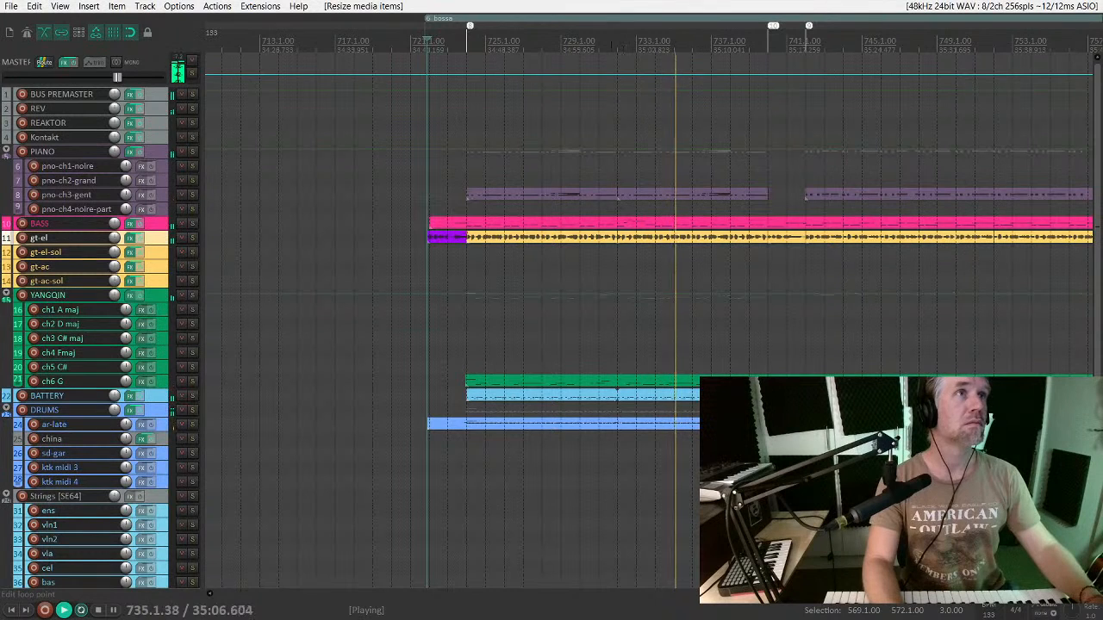
key(space)
click(601, 45)
key(space)
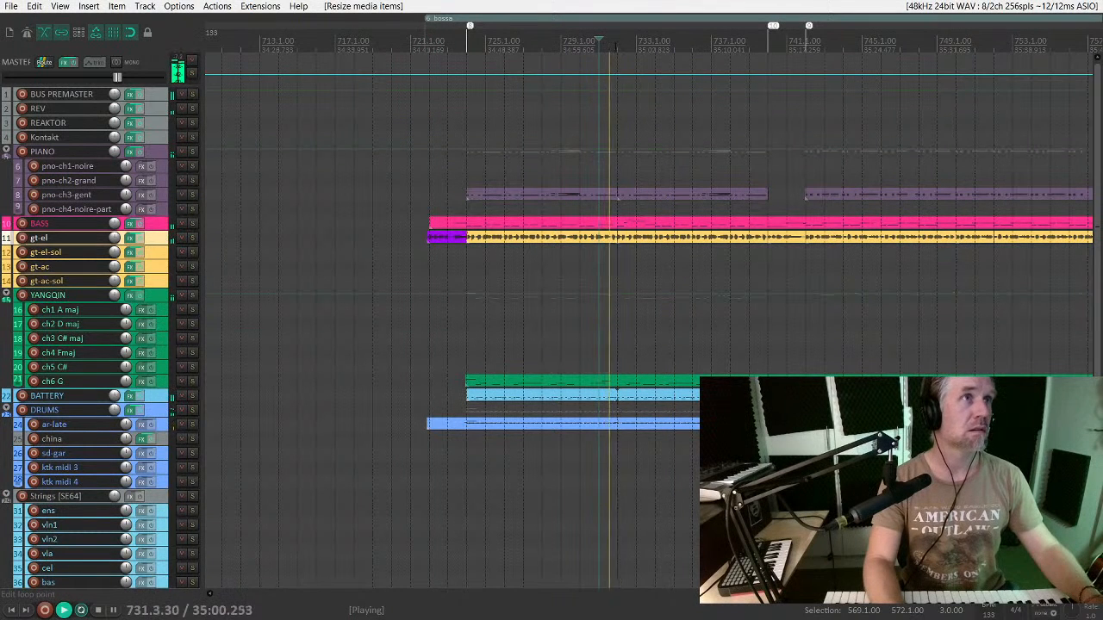
Step: Insert a marker at bar 732 in the bossa section
key(space)
click(616, 46)
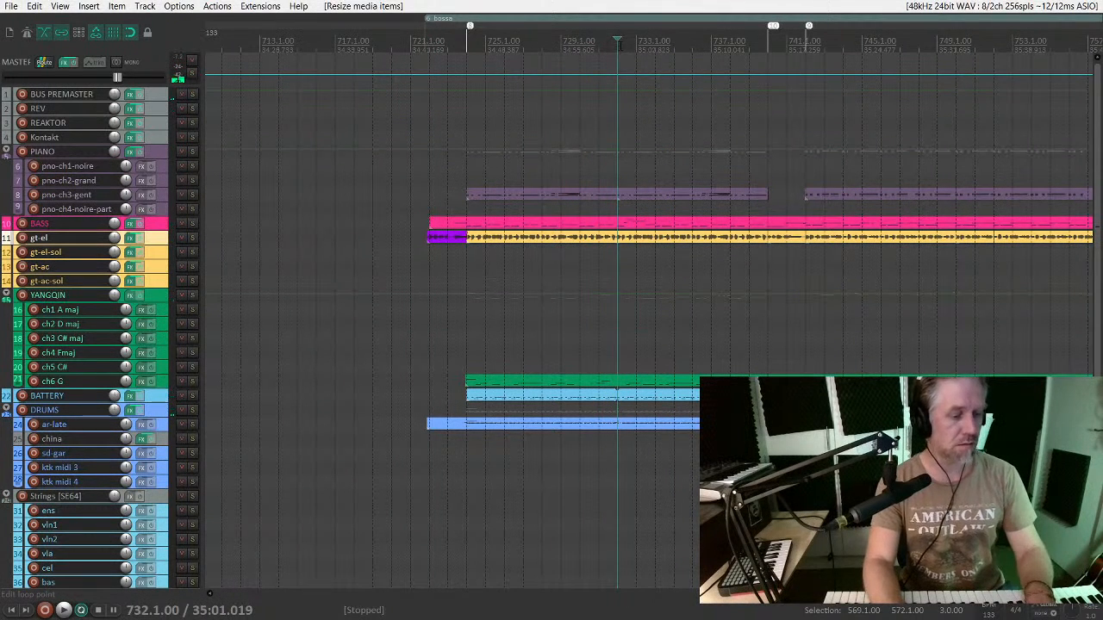
key(m)
key(space)
Step: Set the time selection to bars 732–740 and select all items across it, from piano to drums
drag(628, 73, 762, 135)
scroll(762, 136, right, 1)
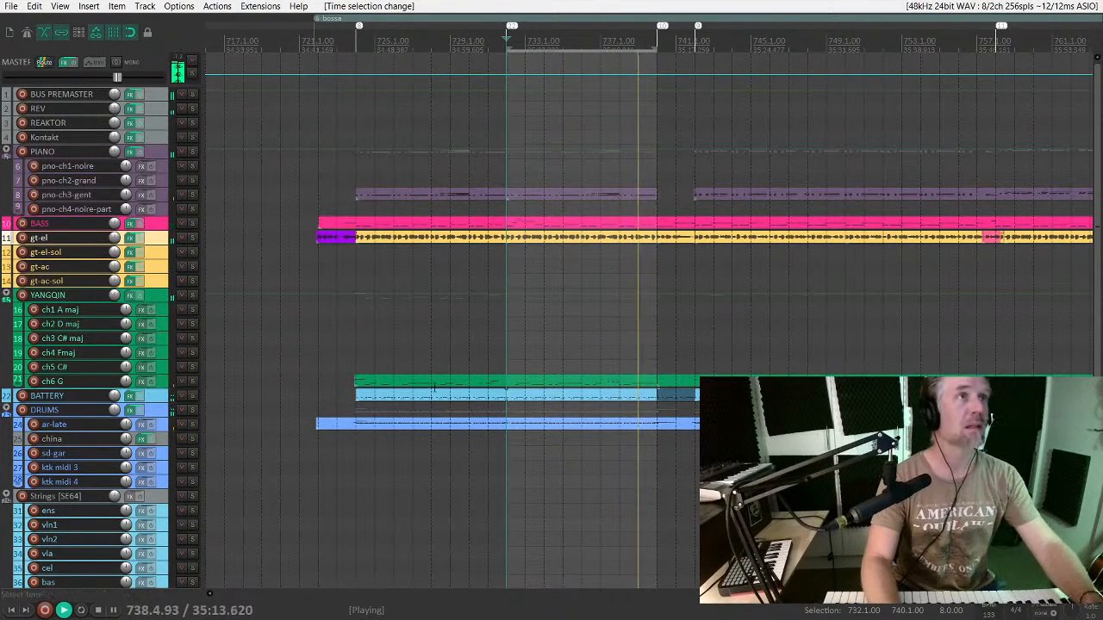
scroll(499, 197, down, 3)
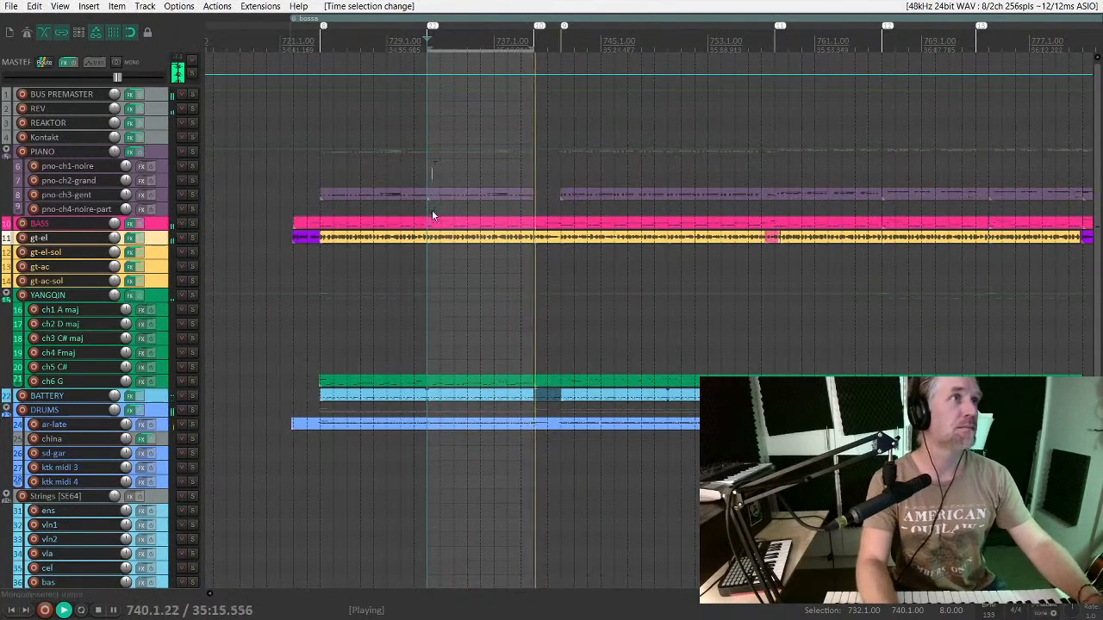
drag(431, 166, 489, 496)
Step: Copy the selected eight bars to bar 801, past the end of the bossa arrangement
scroll(490, 469, down, 2)
scroll(491, 421, right, 4)
scroll(491, 420, left, 3)
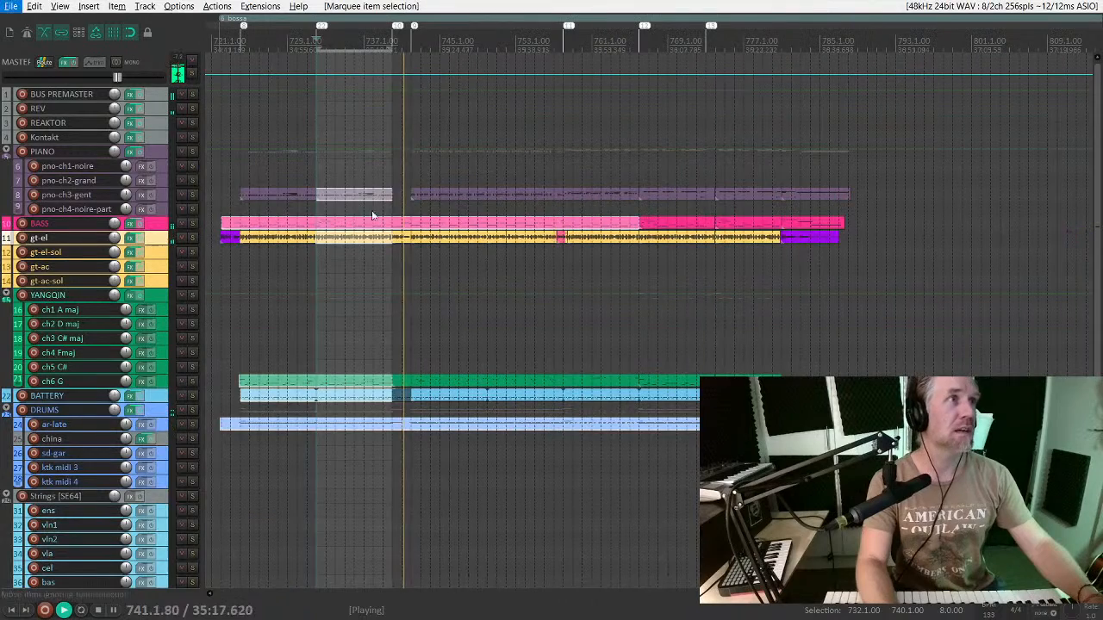
drag(356, 198, 1010, 198)
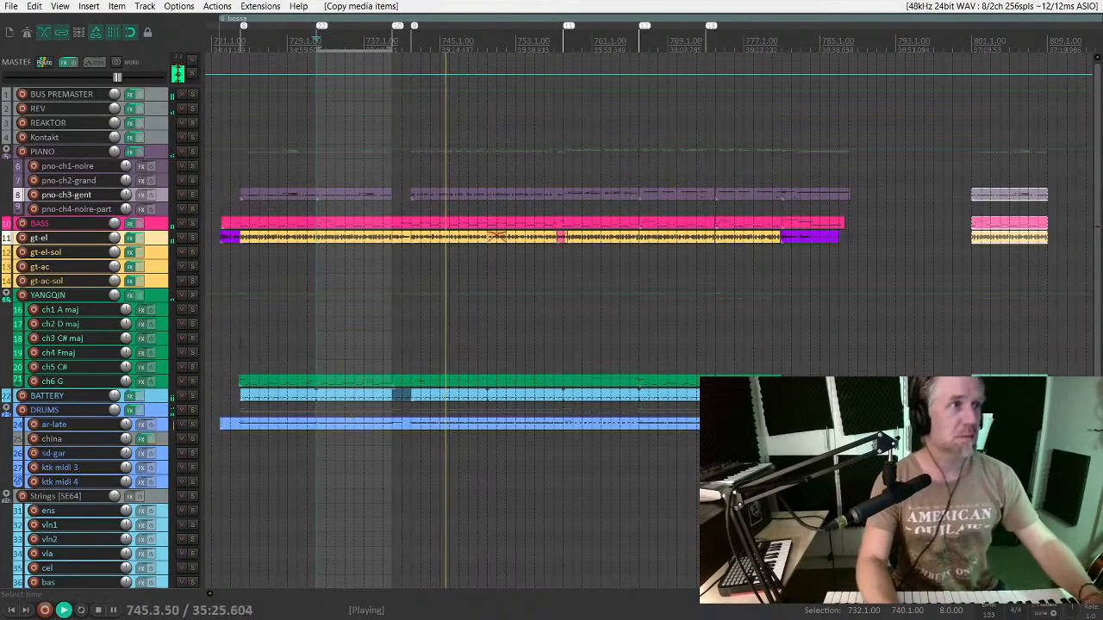
Step: Expand the ch6 G yangqin track and open the inline MIDI editor on its item starting at bar 740
click(419, 382)
key(shift+grave)
key(space)
drag(411, 455, 411, 455)
click(412, 456)
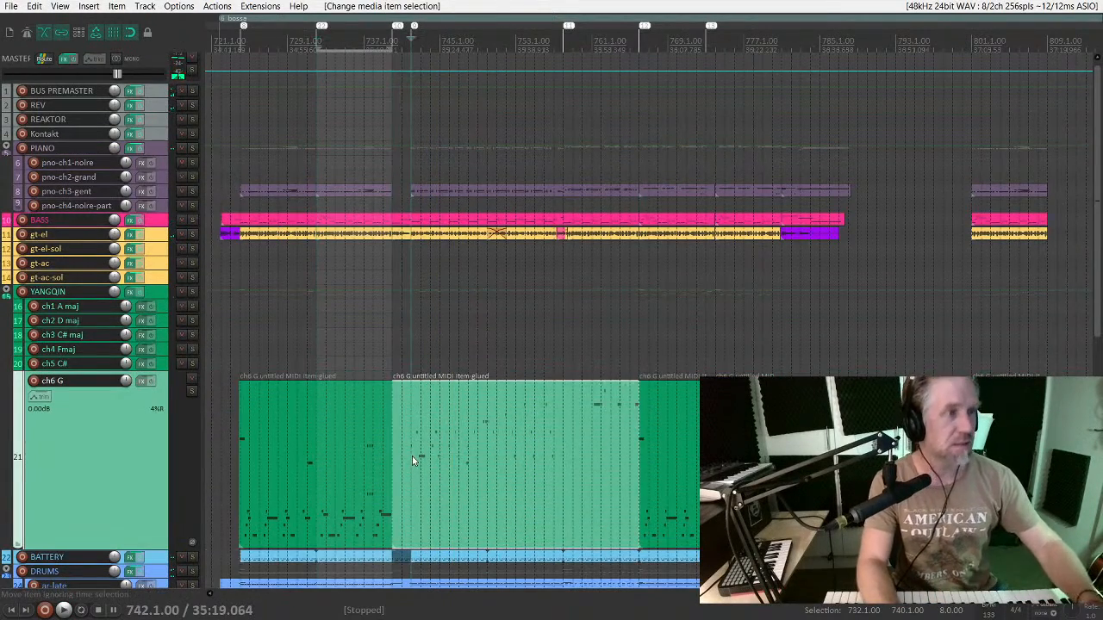
key(e)
Step: Enlarge the ch6 G track to fill the arrange view and examine its notes around bar 742
scroll(411, 455, up, 3)
scroll(86, 449, down, 1)
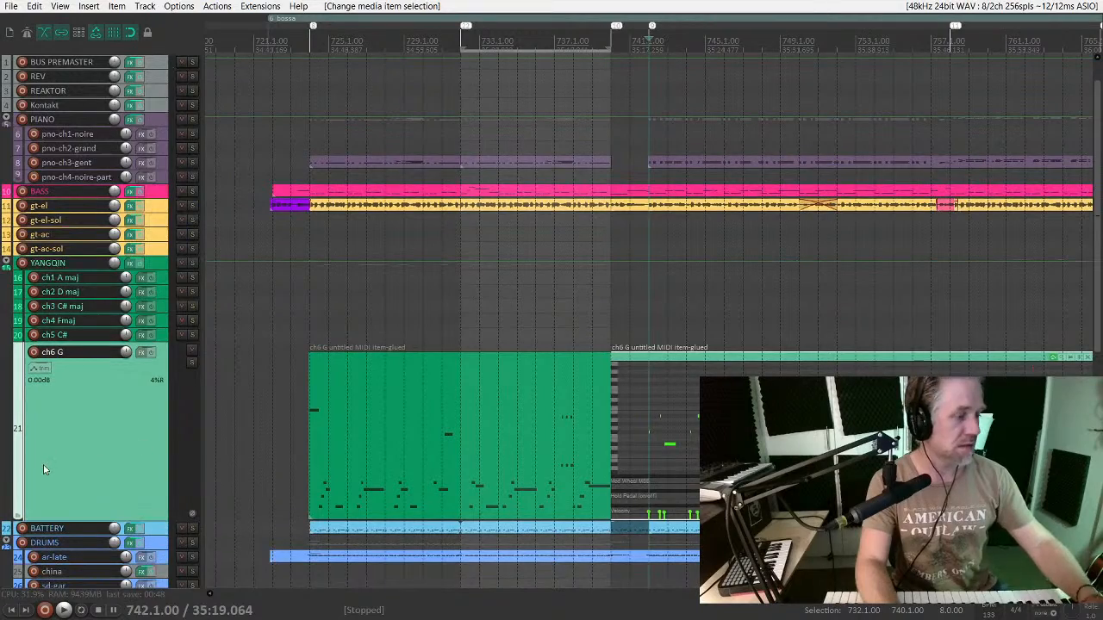
key(grave)
scroll(48, 345, down, 2)
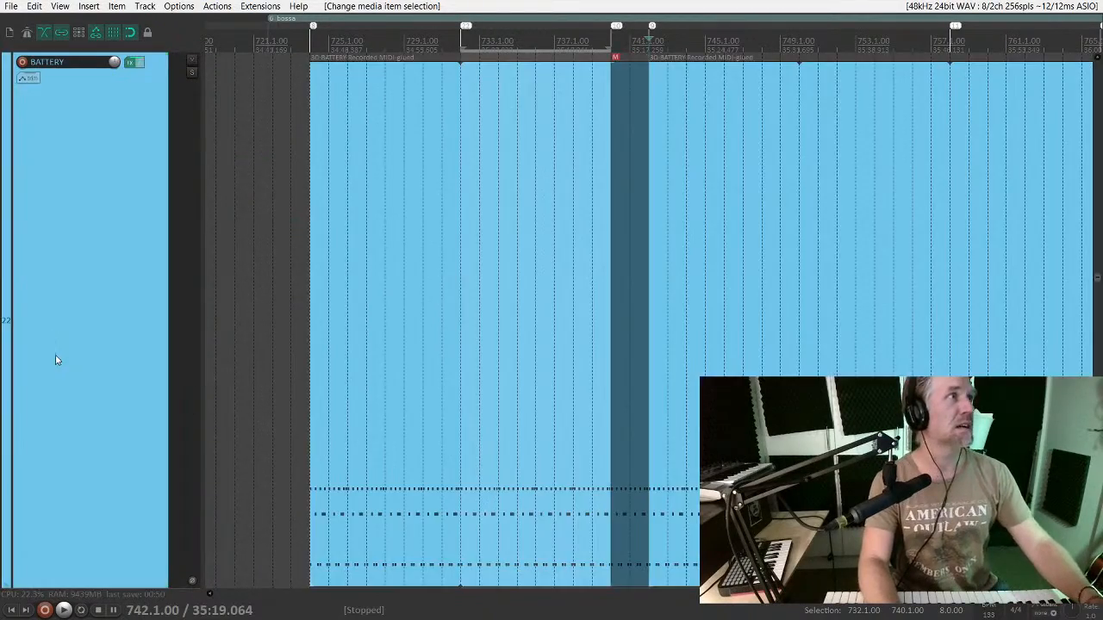
scroll(55, 358, up, 2)
scroll(96, 351, down, 1)
scroll(645, 358, up, 2)
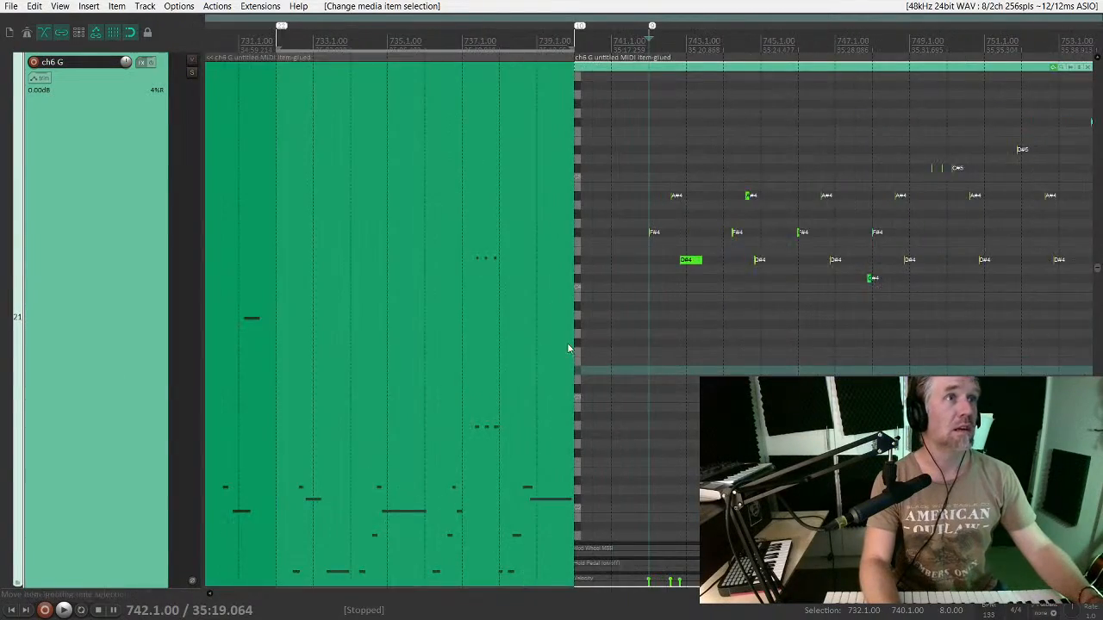
Step: Glue the ch6 G items of the bossa arrangement, from bar 724 to its end, into a single item
scroll(566, 343, down, 7)
drag(479, 280, 937, 319)
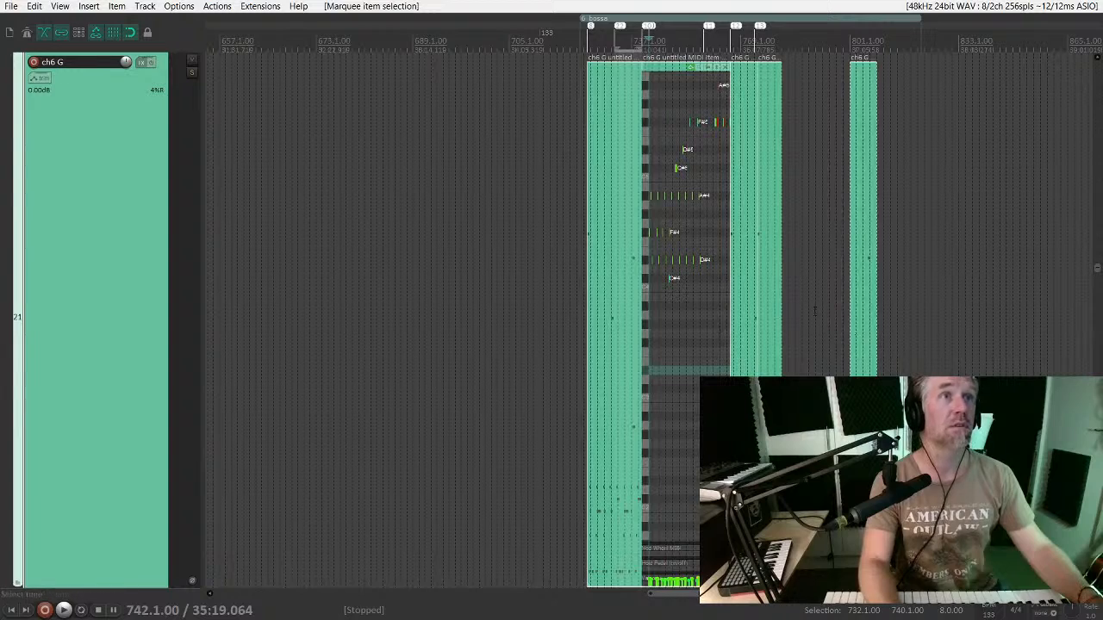
key(ctrl+g)
scroll(630, 316, up, 3)
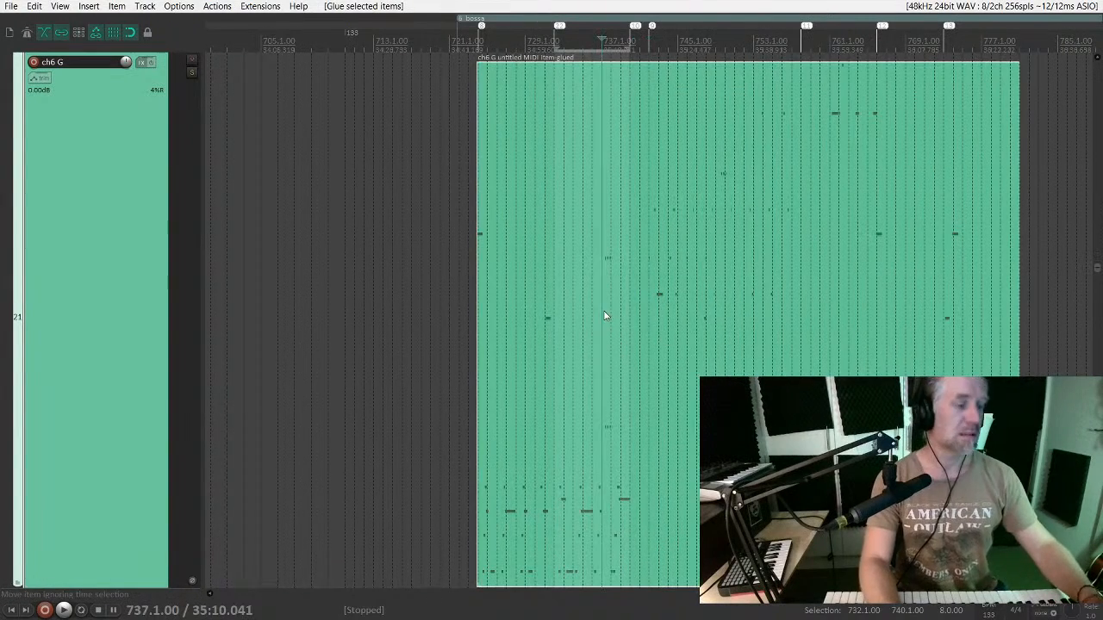
Step: Open the glued ch6 G item in the inline MIDI editor and enlarge its velocity lane
double_click(605, 316)
scroll(594, 322, up, 3)
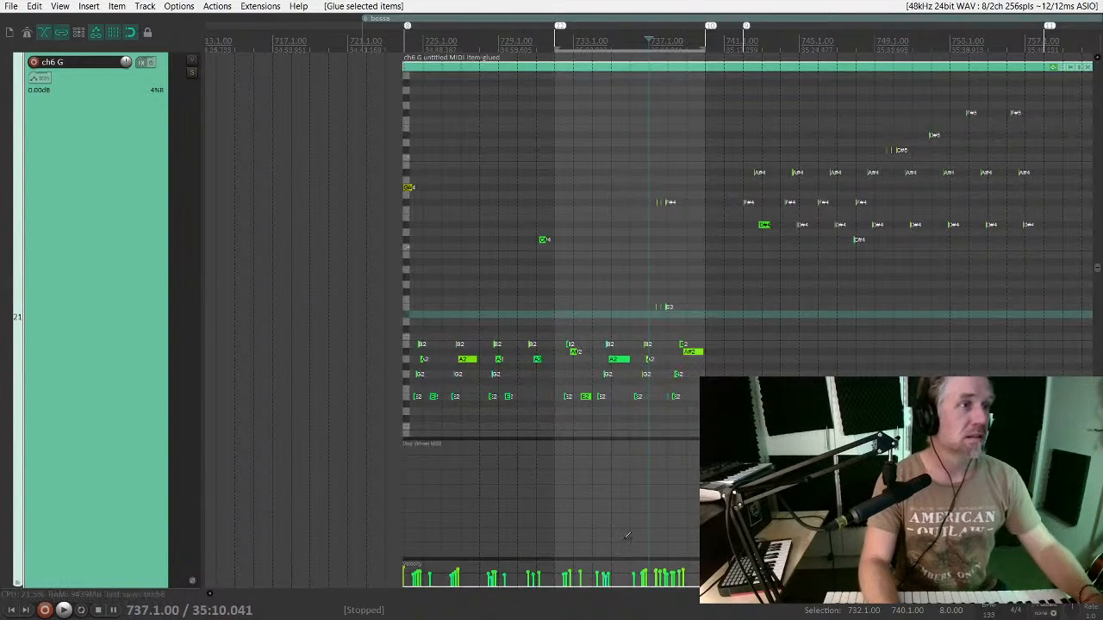
drag(630, 558, 647, 428)
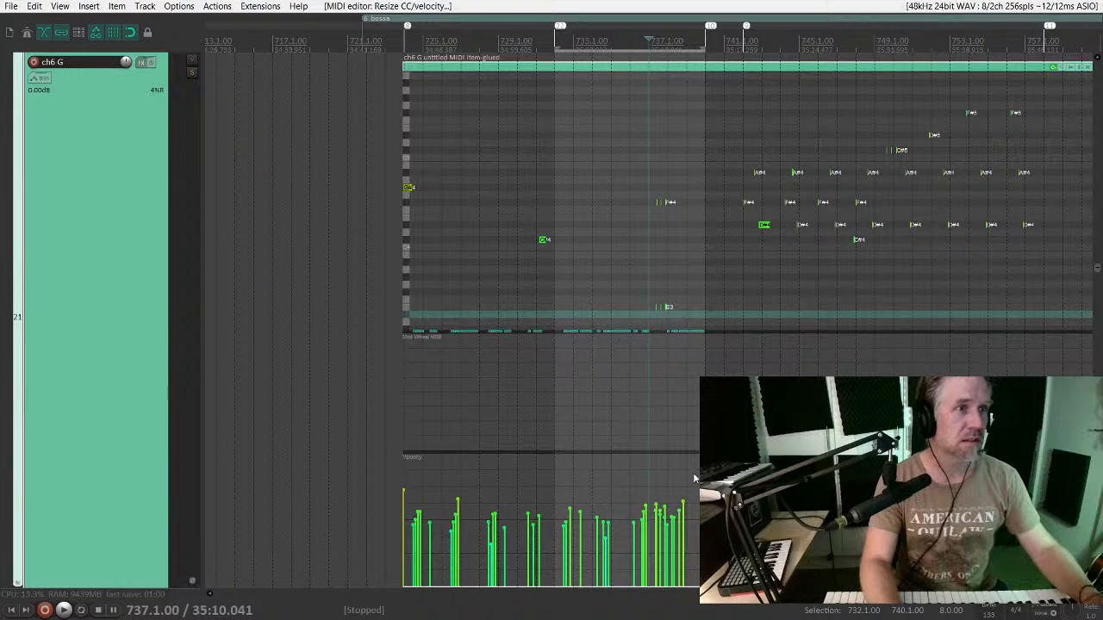
Step: Lower the velocities of all ch6 G notes in bars 724–740 together
drag(697, 484, 402, 522)
drag(459, 500, 459, 503)
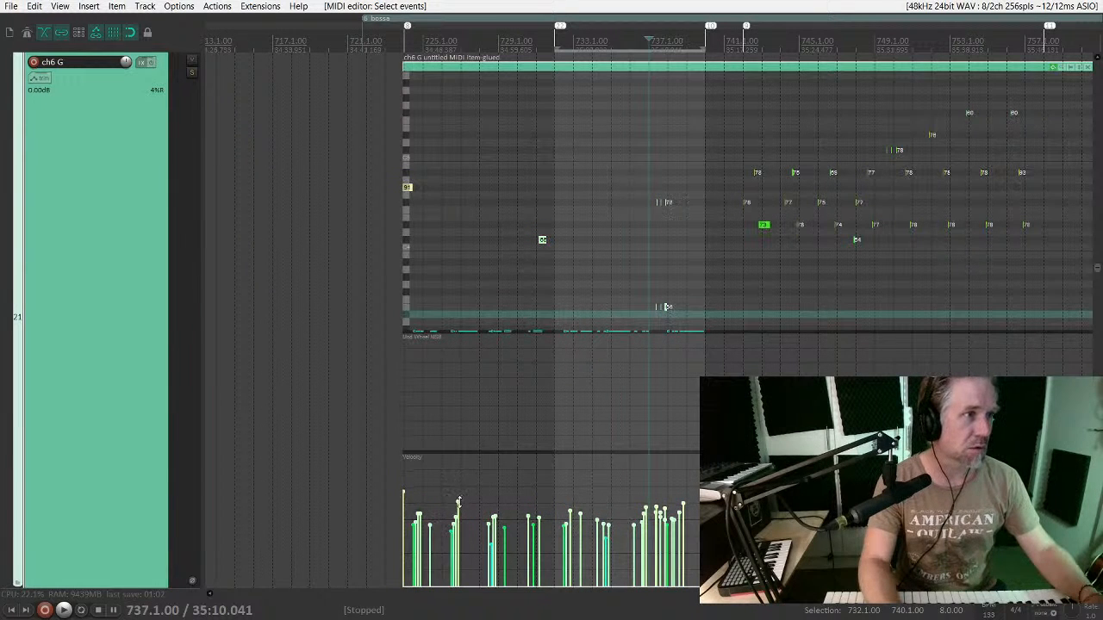
drag(696, 499, 418, 524)
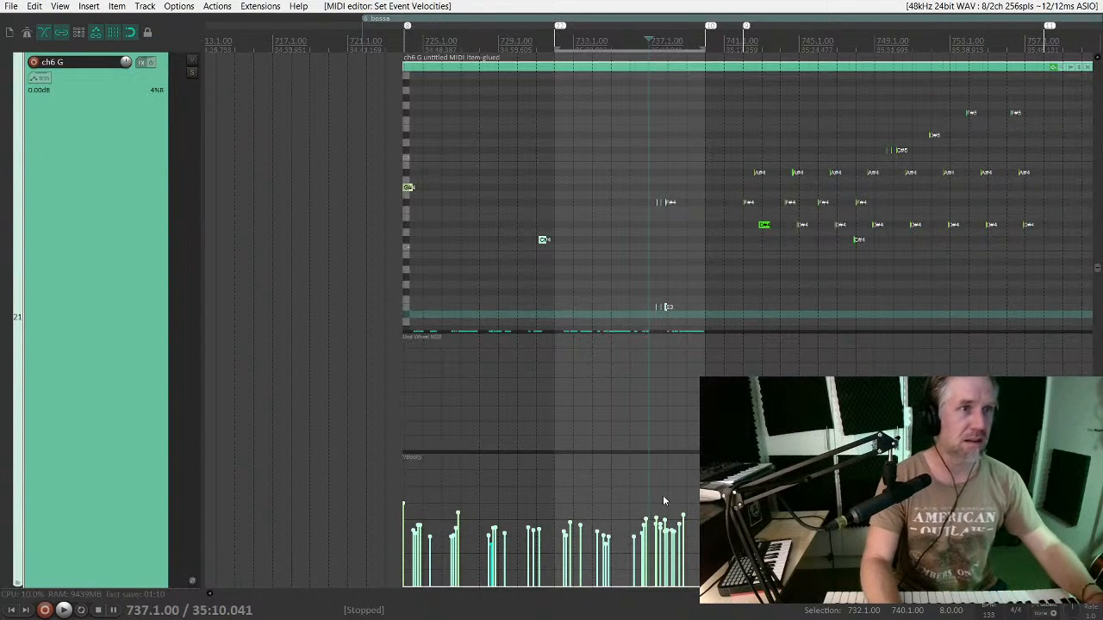
Step: Lower the loudest velocities around bars 760–765, and reduce all note velocities from bar 742 to the item's end
scroll(664, 499, down, 2)
scroll(664, 497, right, 3)
drag(699, 487, 607, 443)
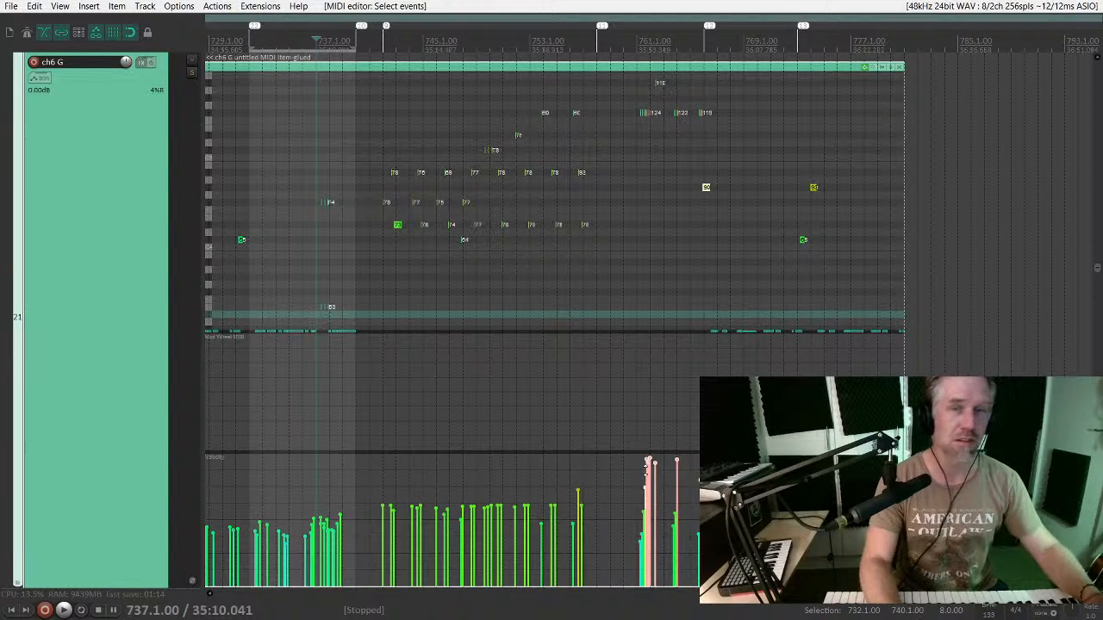
drag(646, 465, 640, 493)
mouse_move(356, 480)
mouse_down()
mouse_move(657, 522)
mouse_move(616, 522)
mouse_move(776, 507)
mouse_move(827, 530)
mouse_up()
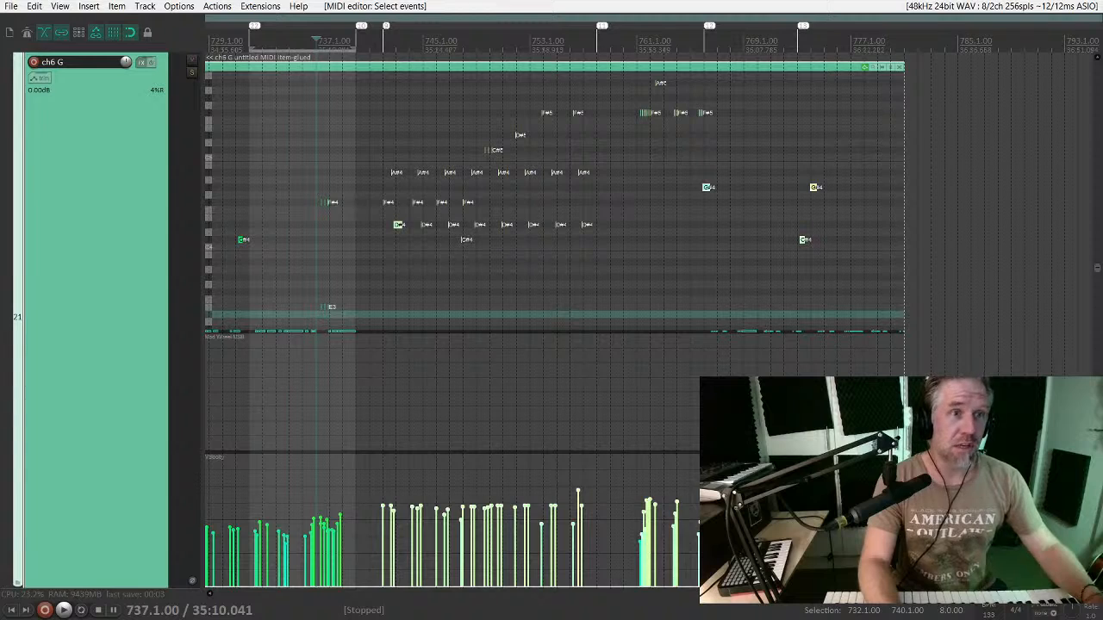
drag(896, 507, 898, 521)
Step: Play the ch6 G part from the item's start and slightly lower the velocity of the last note in bar 725
scroll(947, 520, down, 3)
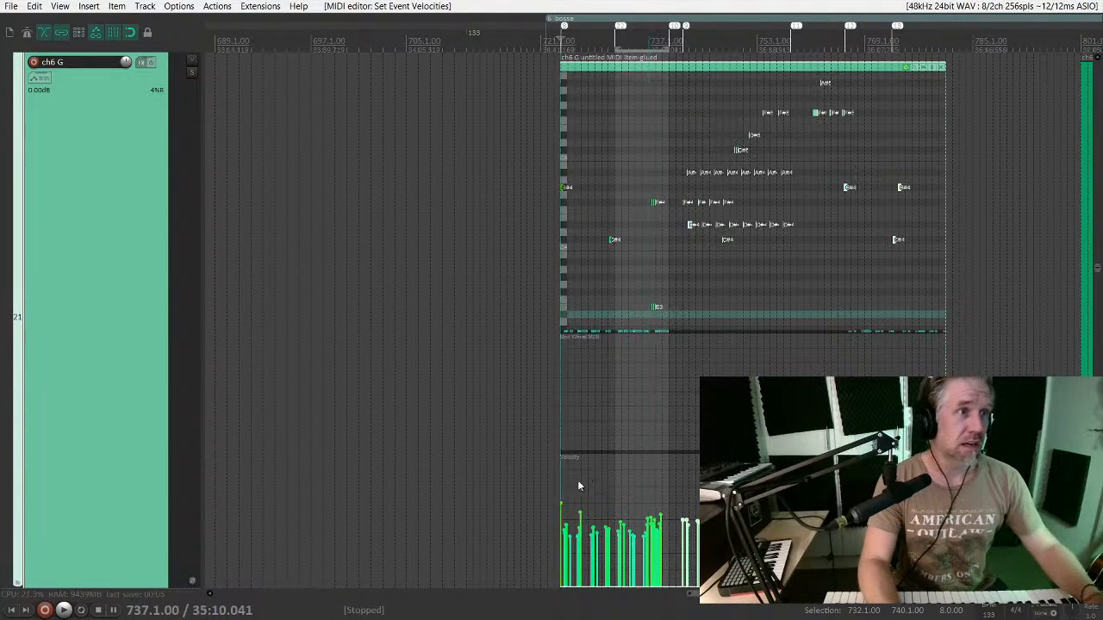
scroll(579, 486, up, 4)
scroll(681, 307, right, 2)
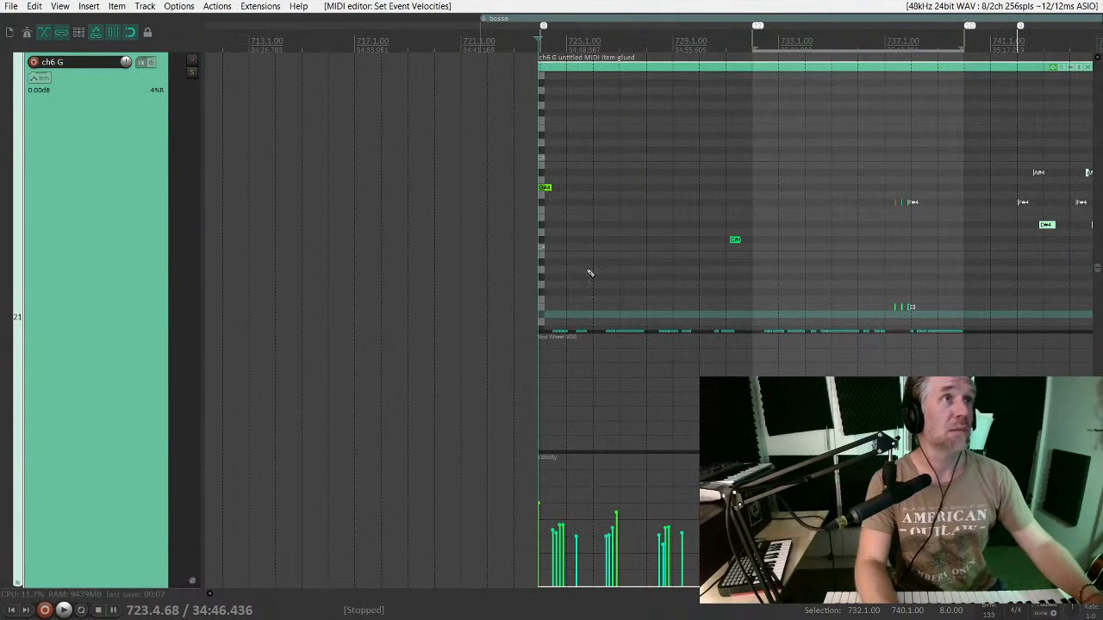
drag(541, 227, 537, 227)
key(space)
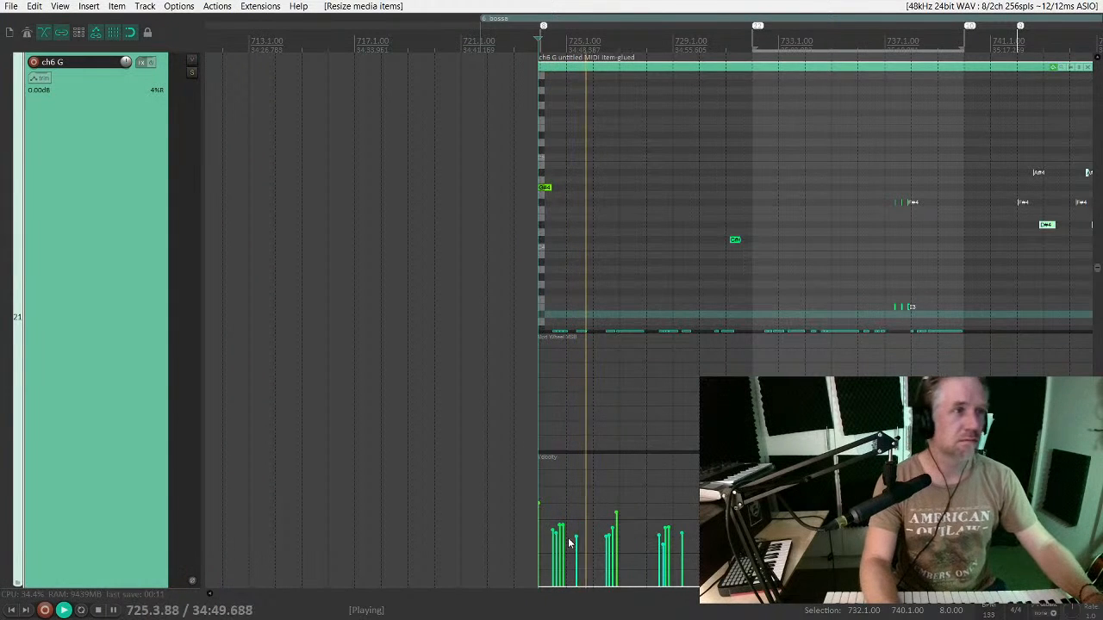
drag(576, 537, 576, 542)
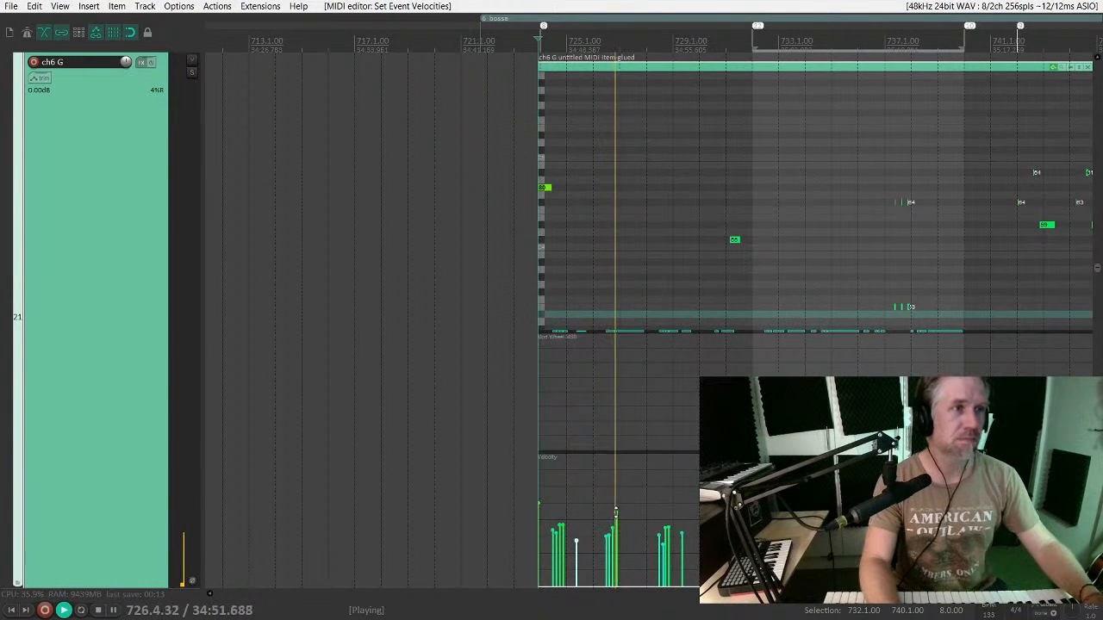
Step: Lower the velocities of the last note in bar 729 and the A2 note just before bar 731 during playback
scroll(648, 522, up, 3)
scroll(650, 521, right, 4)
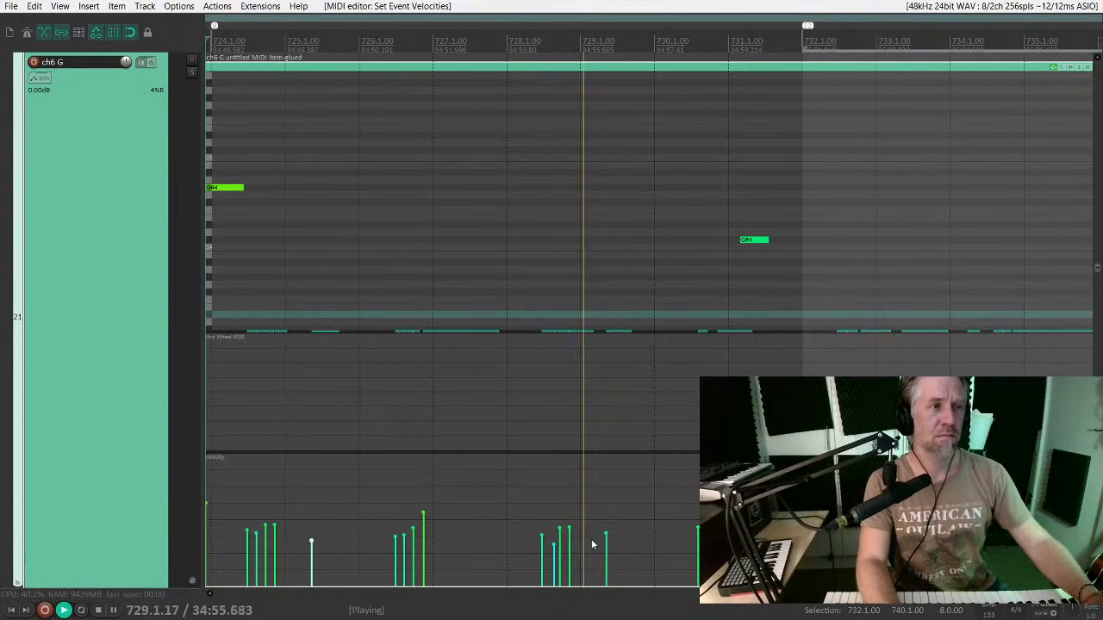
scroll(601, 525, right, 2)
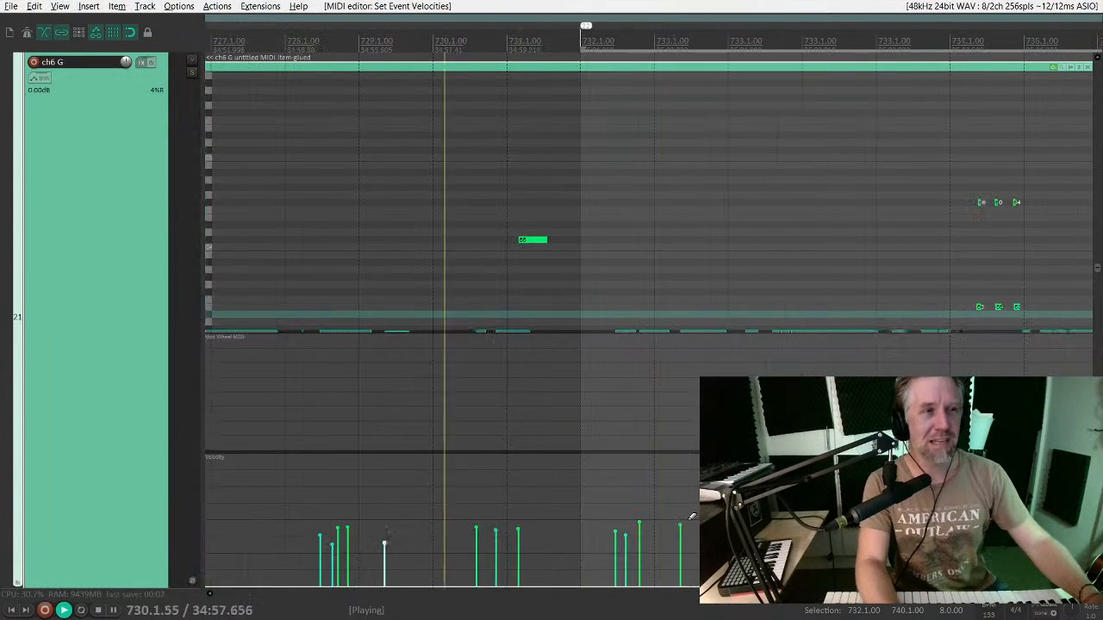
click(496, 530)
drag(496, 530, 497, 540)
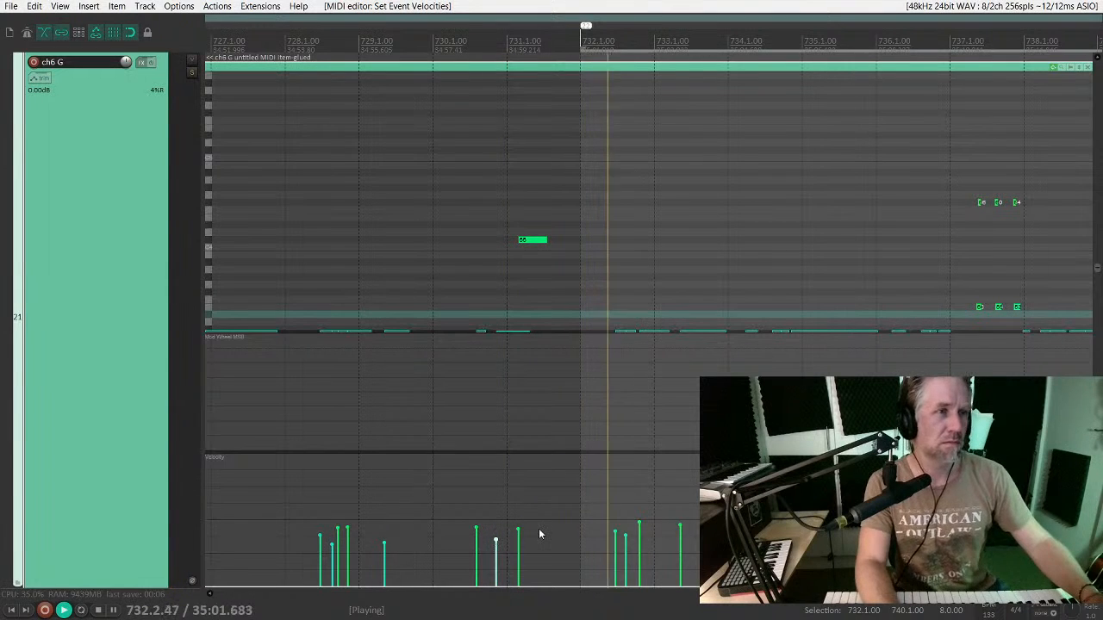
Step: Shift the long A2 note at bar 735 slightly later and lower the short A2 just before bar 737 to velocity 33
scroll(650, 529, right, 1)
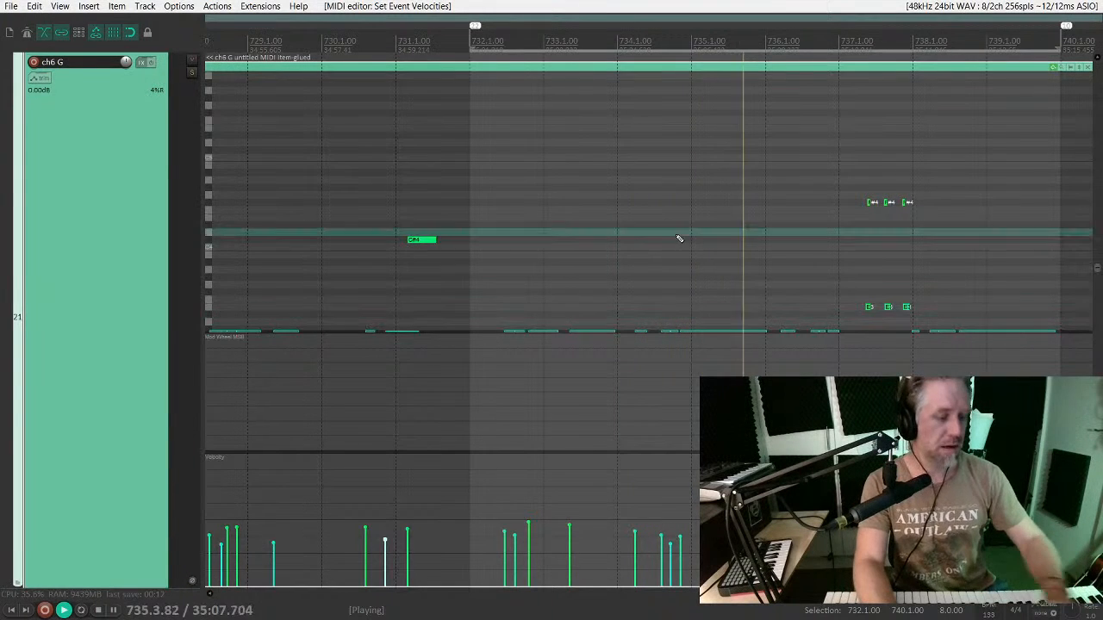
click(680, 233)
scroll(708, 274, down, 3)
scroll(705, 273, down, 3)
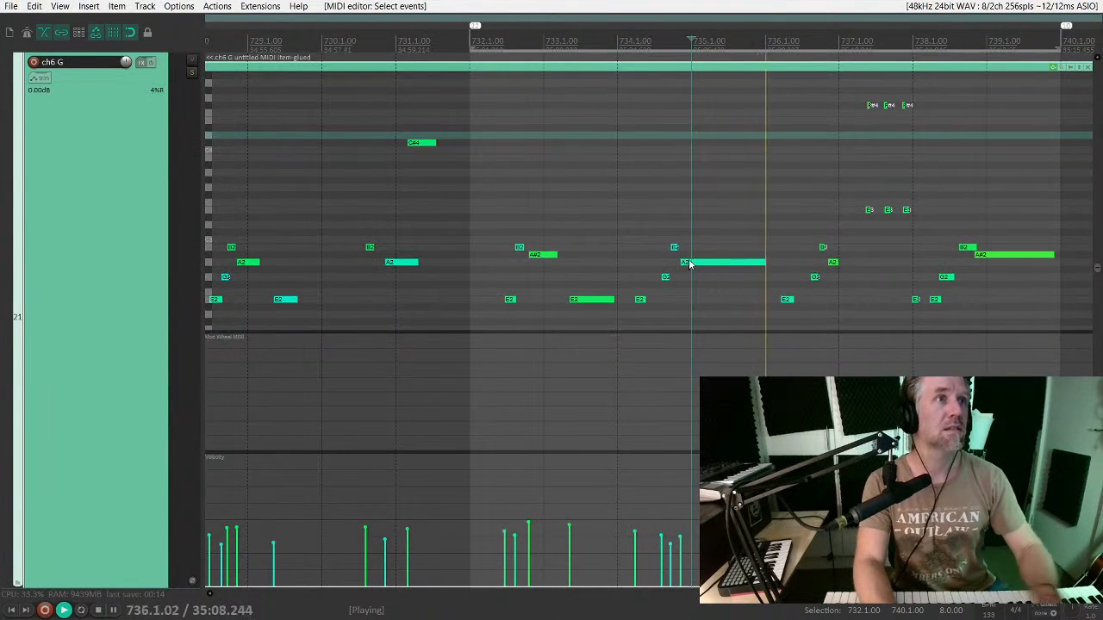
scroll(697, 268, right, 3)
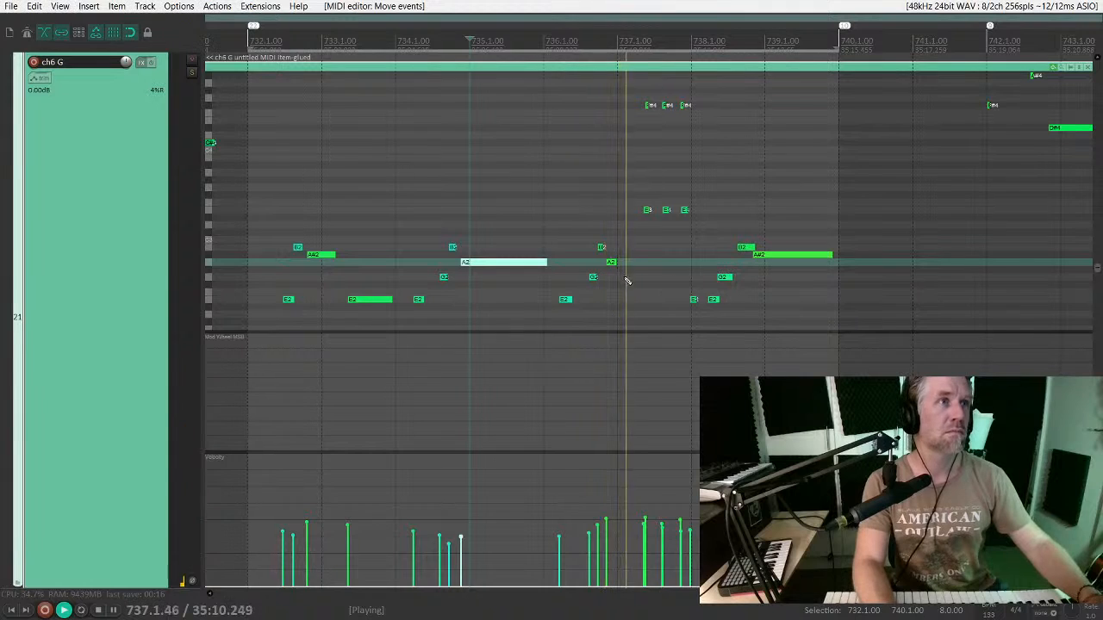
drag(609, 262, 610, 286)
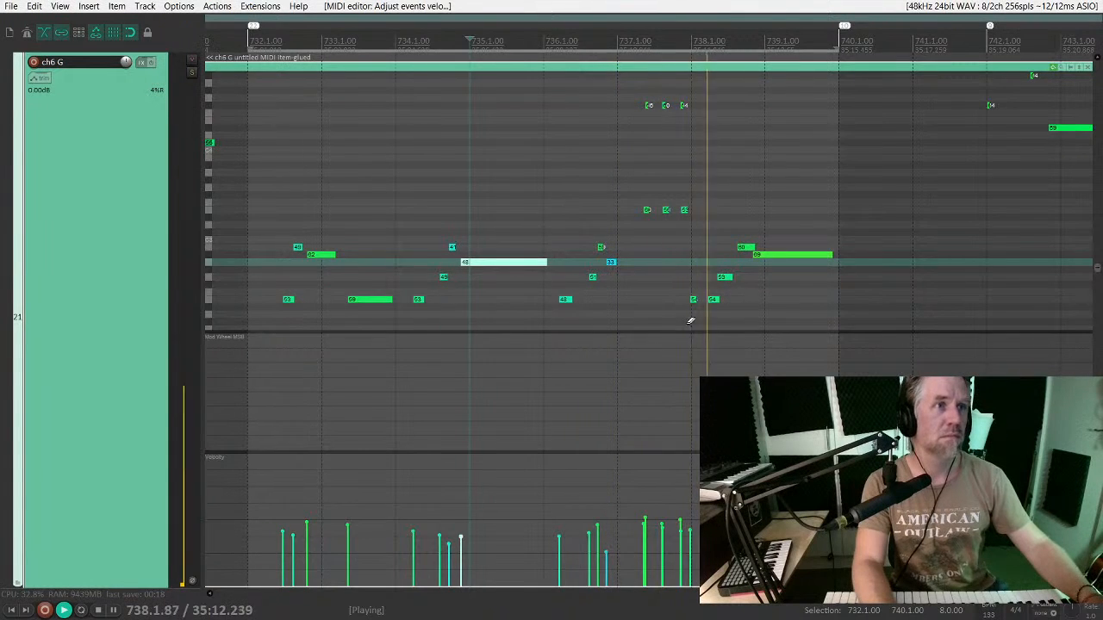
Step: Move the long A#2 note before bar 739 slightly earlier and replay the passage from bar 738
scroll(690, 317, right, 2)
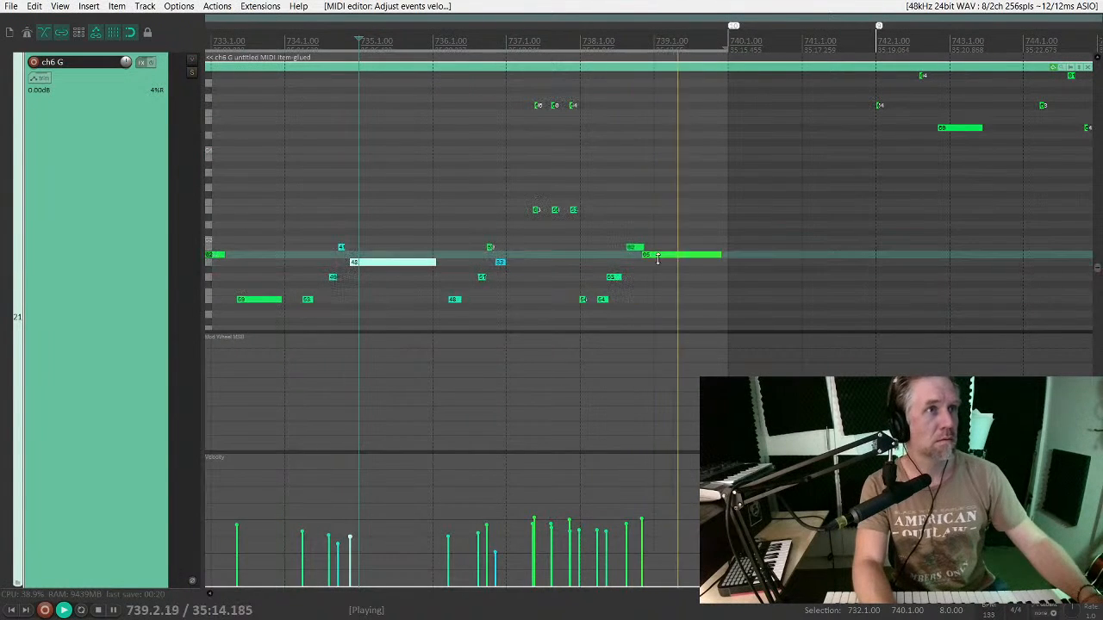
key(space)
click(660, 255)
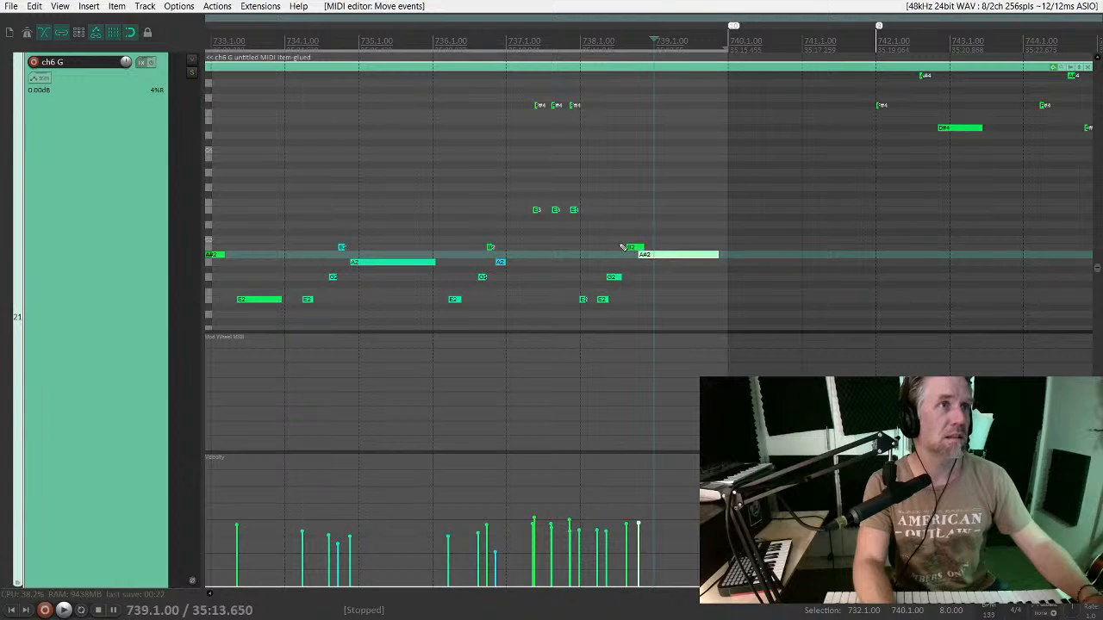
click(622, 248)
key(space)
click(603, 256)
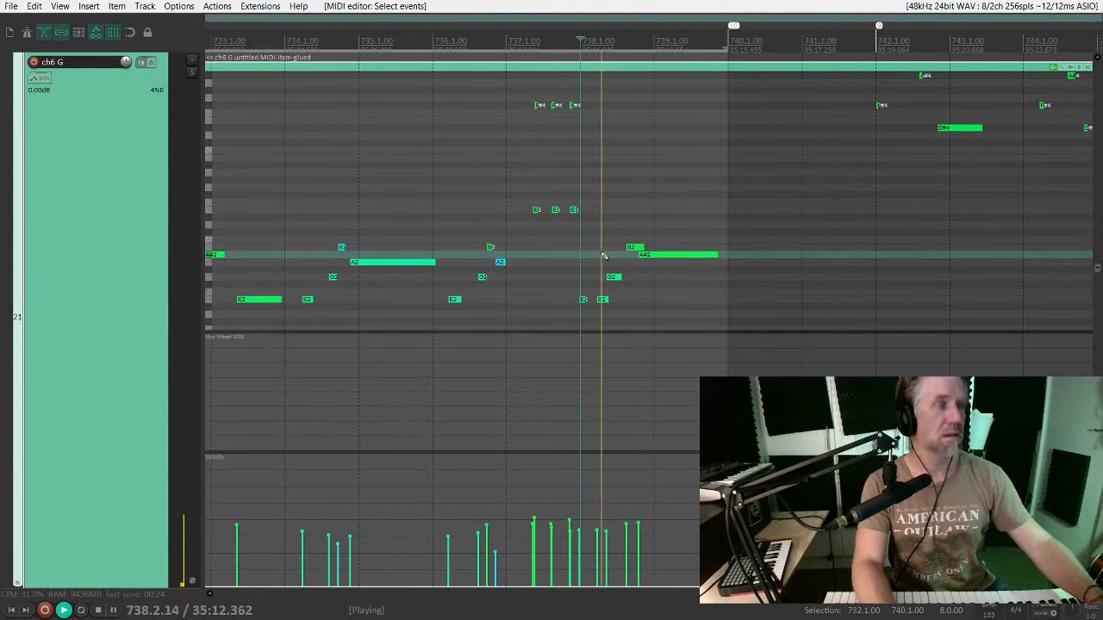
Step: Listen to the ch6 G part from bar 738 through bar 757 and check its notes and velocities
scroll(637, 276, right, 3)
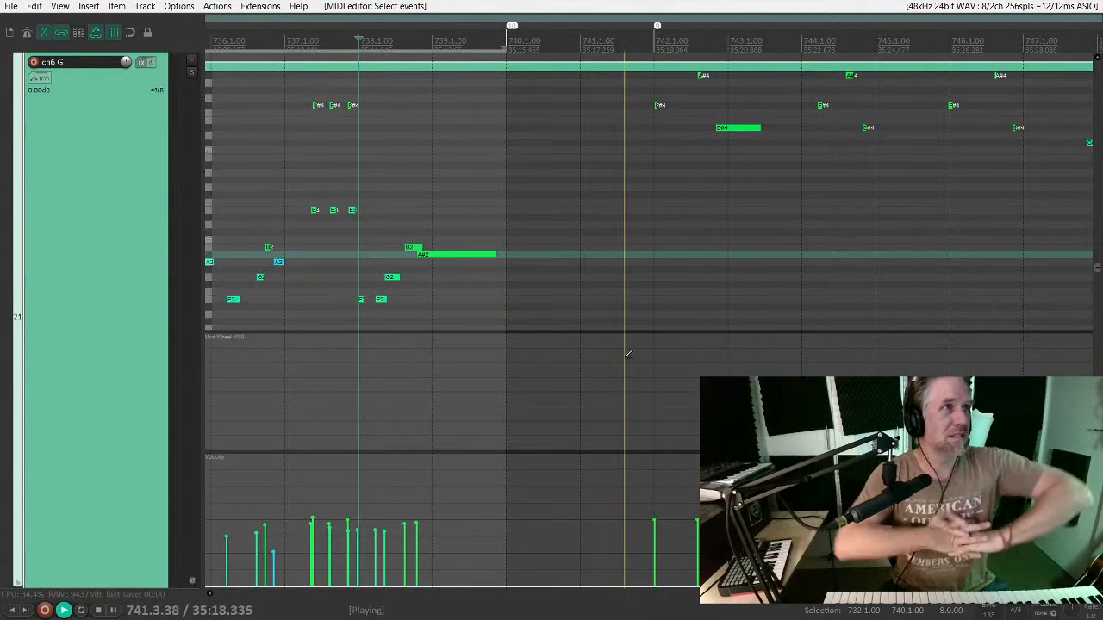
scroll(827, 309, down, 2)
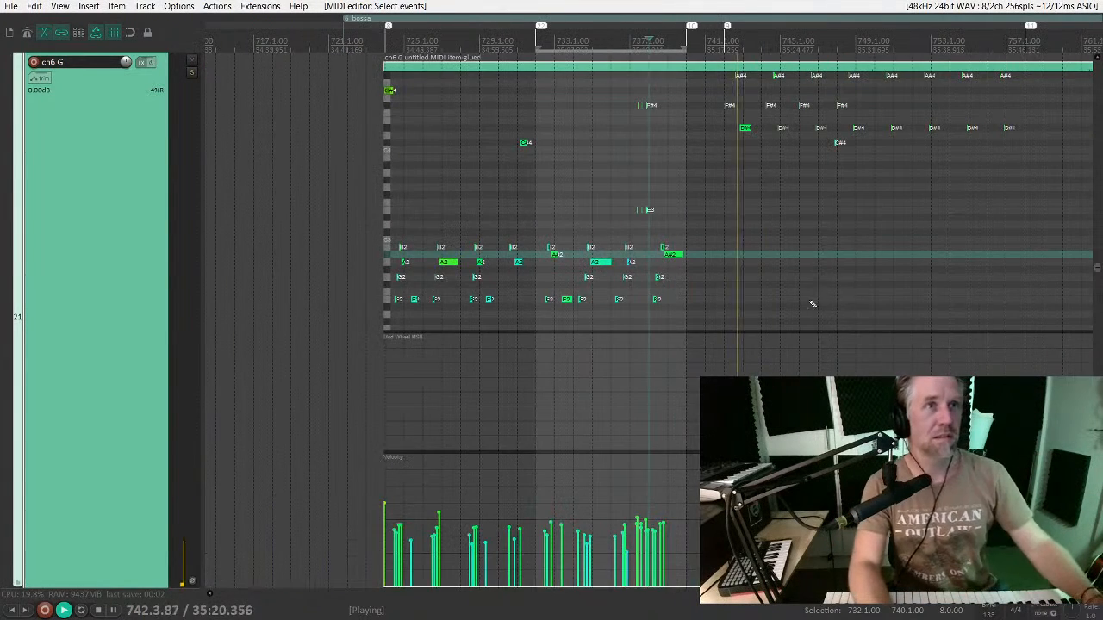
scroll(702, 276, down, 2)
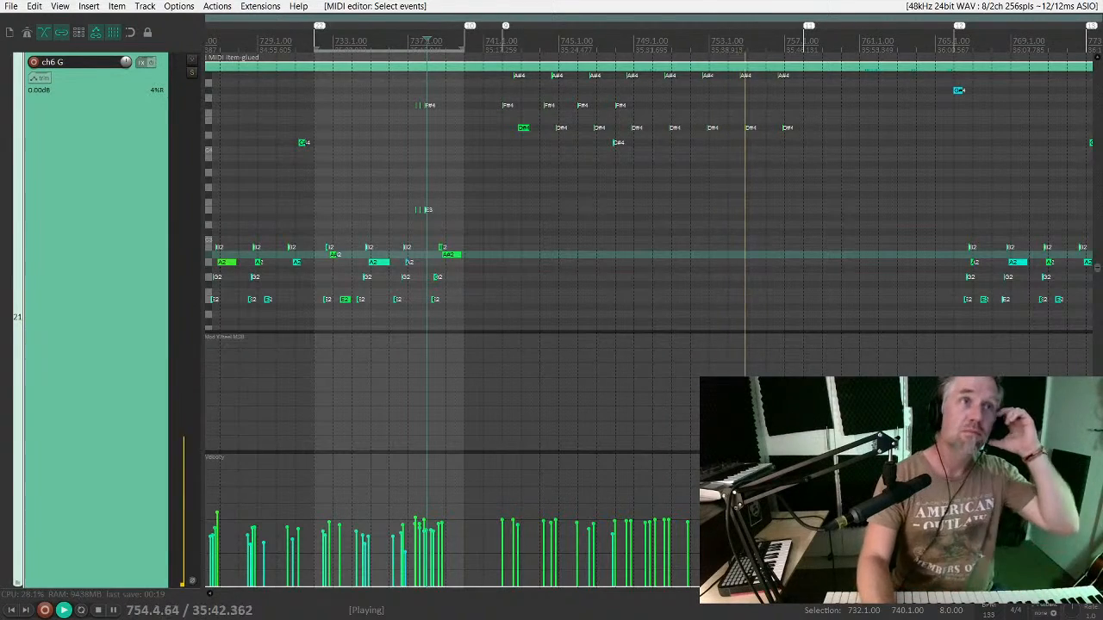
scroll(775, 340, down, 1)
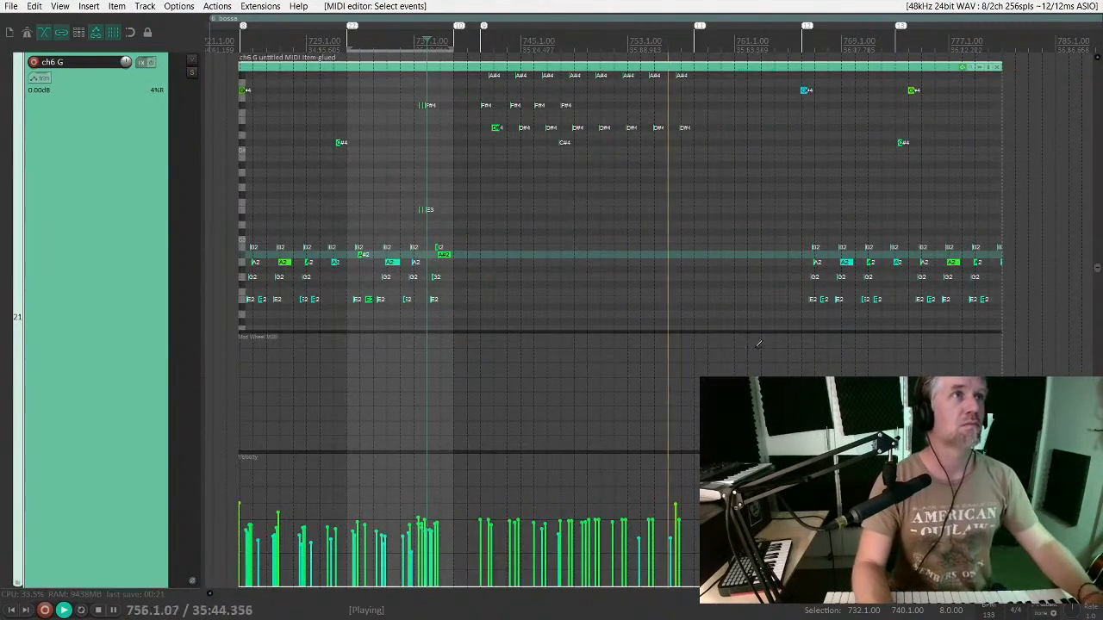
scroll(645, 289, up, 3)
scroll(645, 289, down, 5)
scroll(642, 264, up, 3)
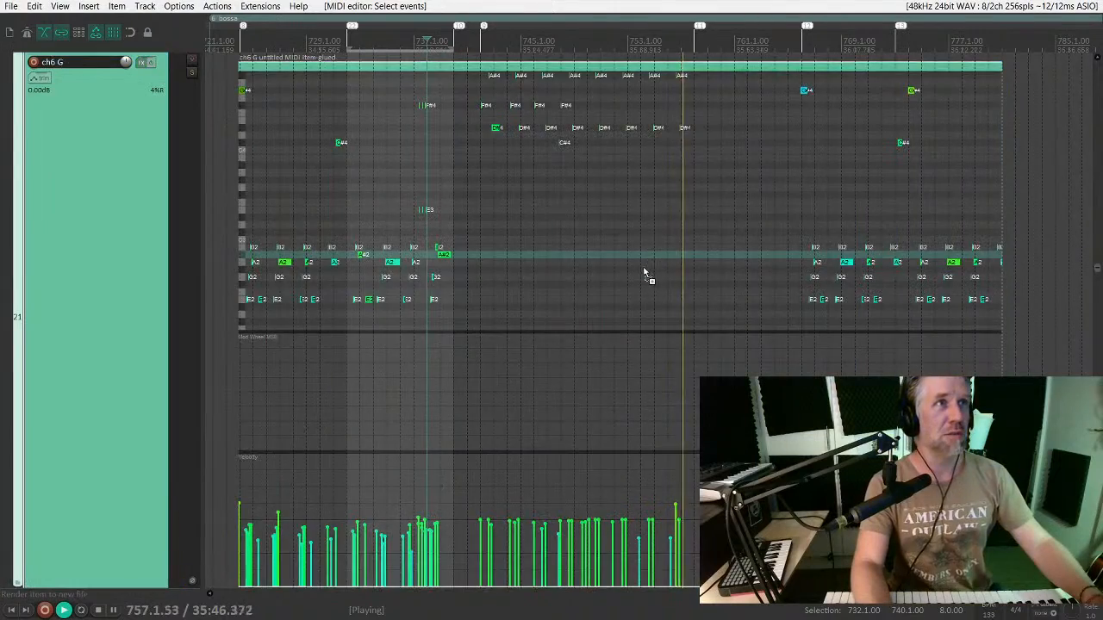
scroll(652, 266, down, 5)
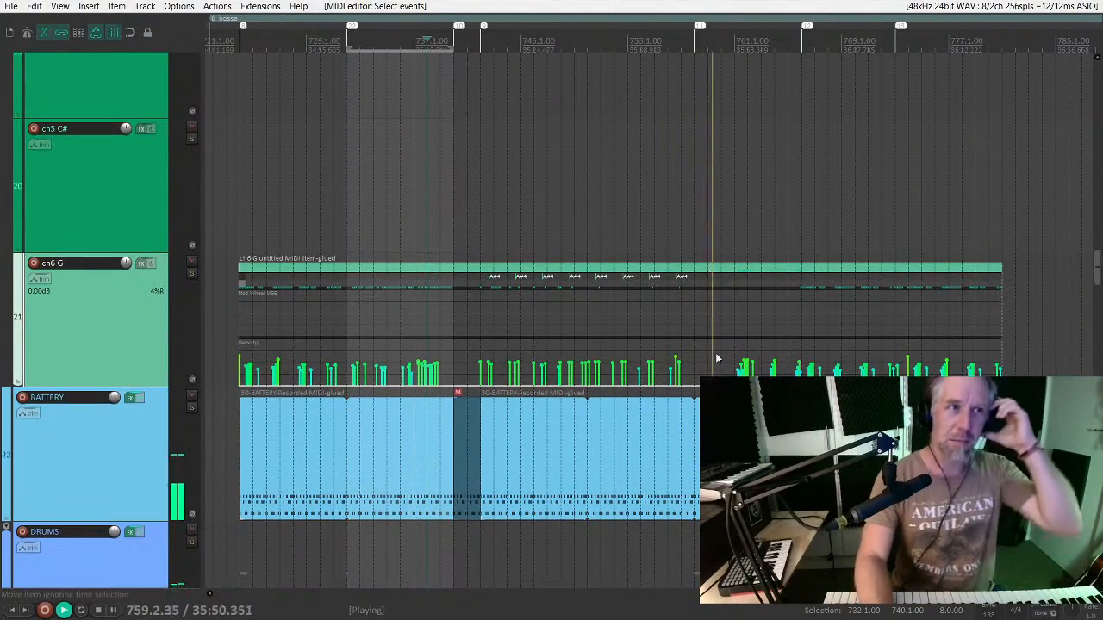
Step: View the ch6 G item's notes without the inline editor during playback, and reopen the editor around bar 770
click(713, 269)
key(e)
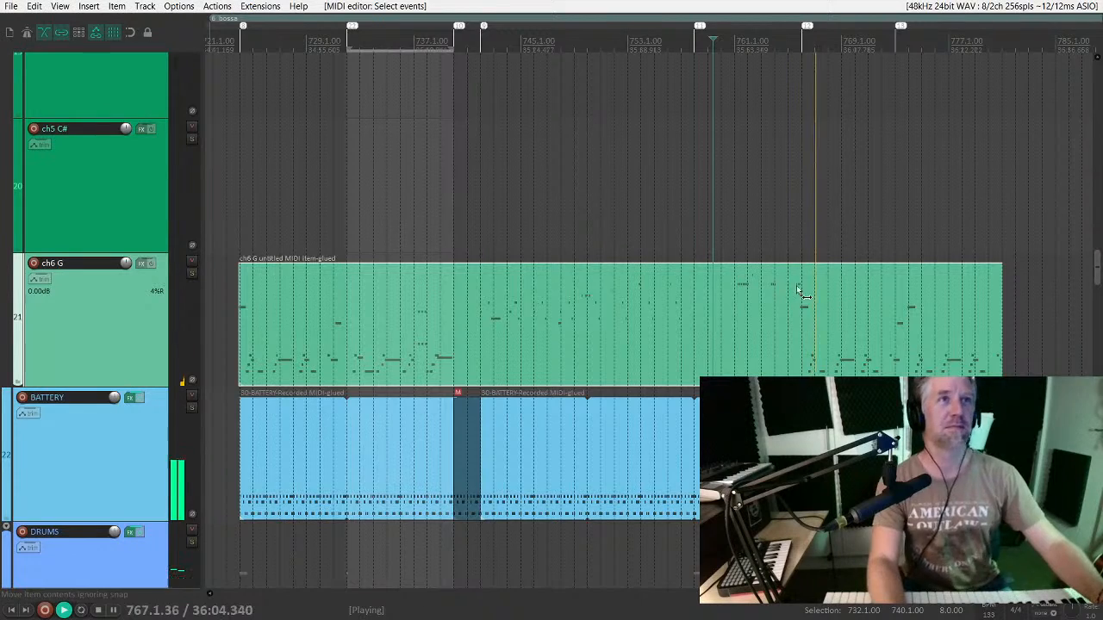
scroll(798, 285, right, 1)
click(749, 306)
key(e)
scroll(749, 305, up, 2)
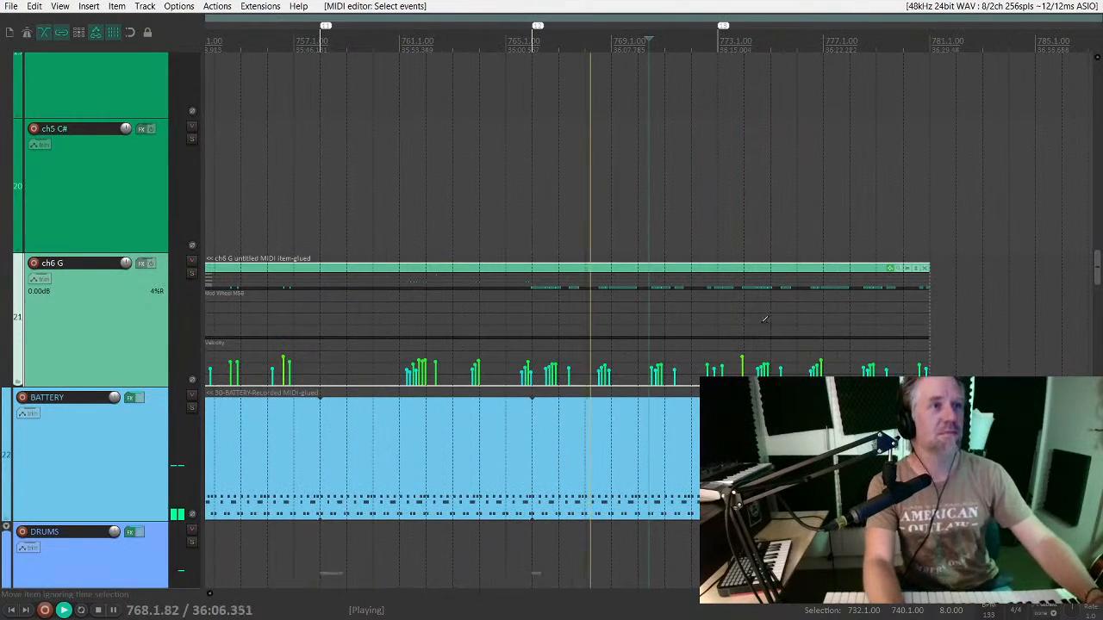
Step: Bring the other tracks into view, listen to the arrangement's ending, and enlarge the BASS track with its item at bar 774 selected
key(grave)
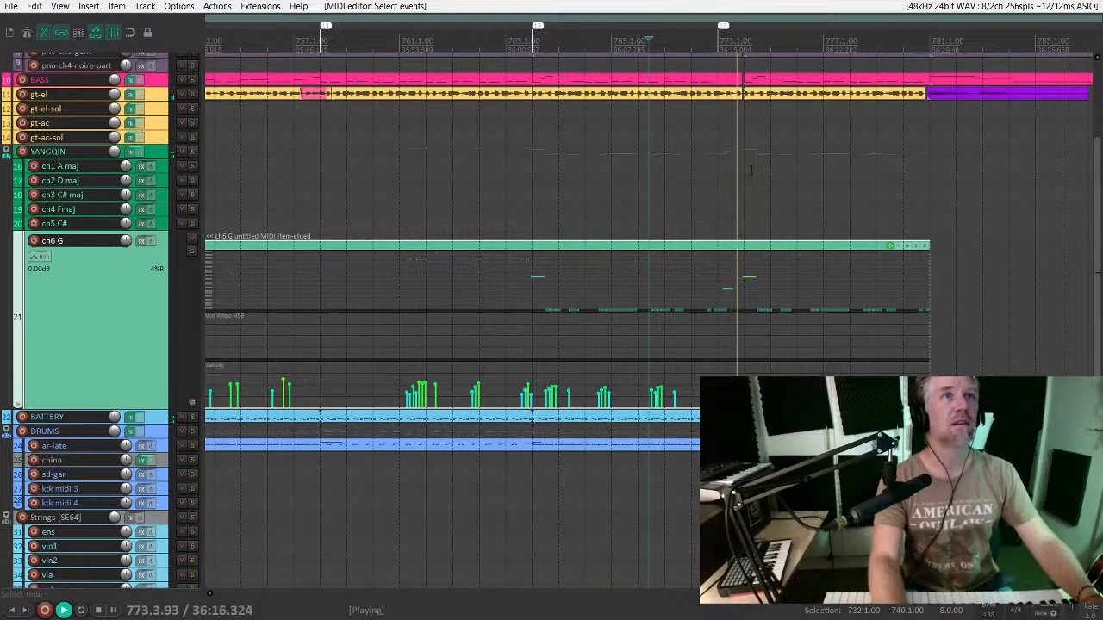
scroll(722, 292, down, 5)
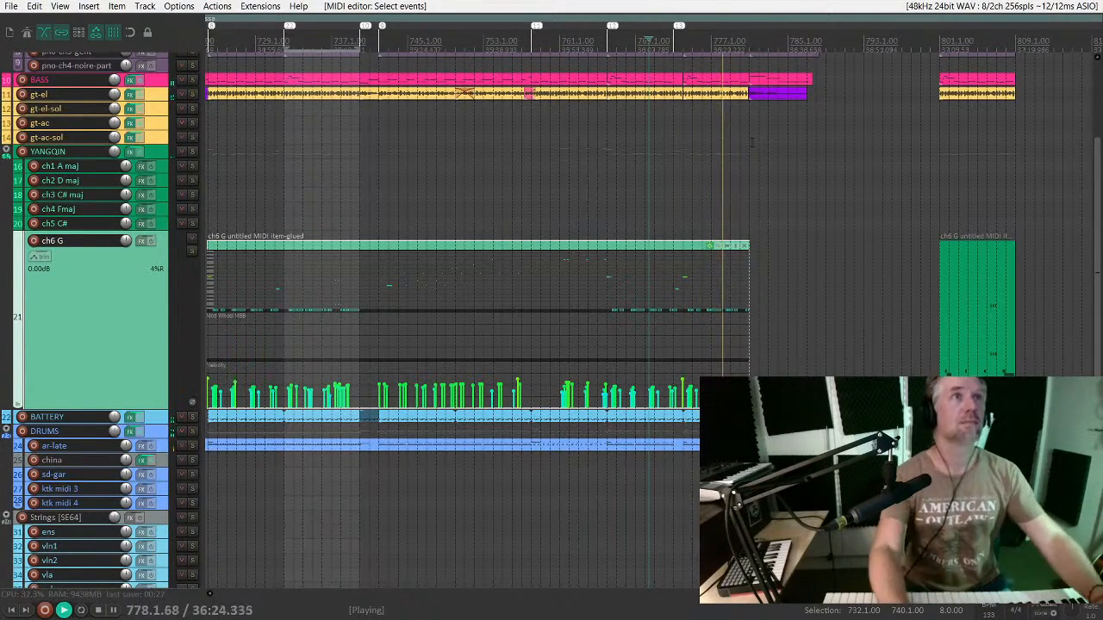
click(715, 83)
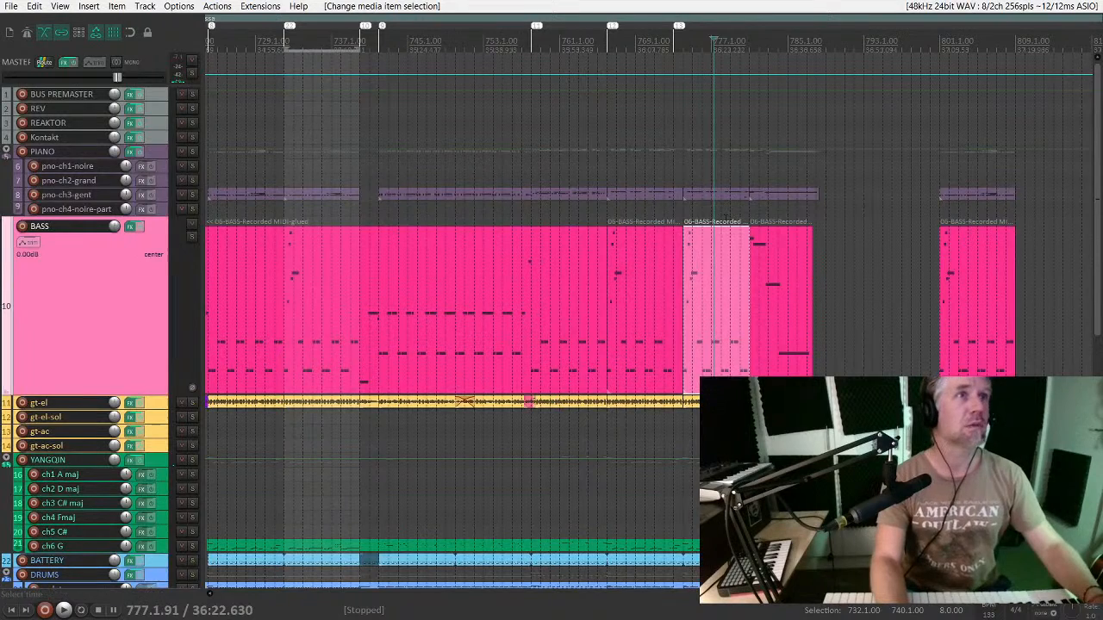
Step: Enlarge the pno-ch3-gent track, play from bar 777, and open its item starting at bar 774 in the inline MIDI editor
click(701, 195)
scroll(685, 203, up, 6)
click(625, 209)
key(space)
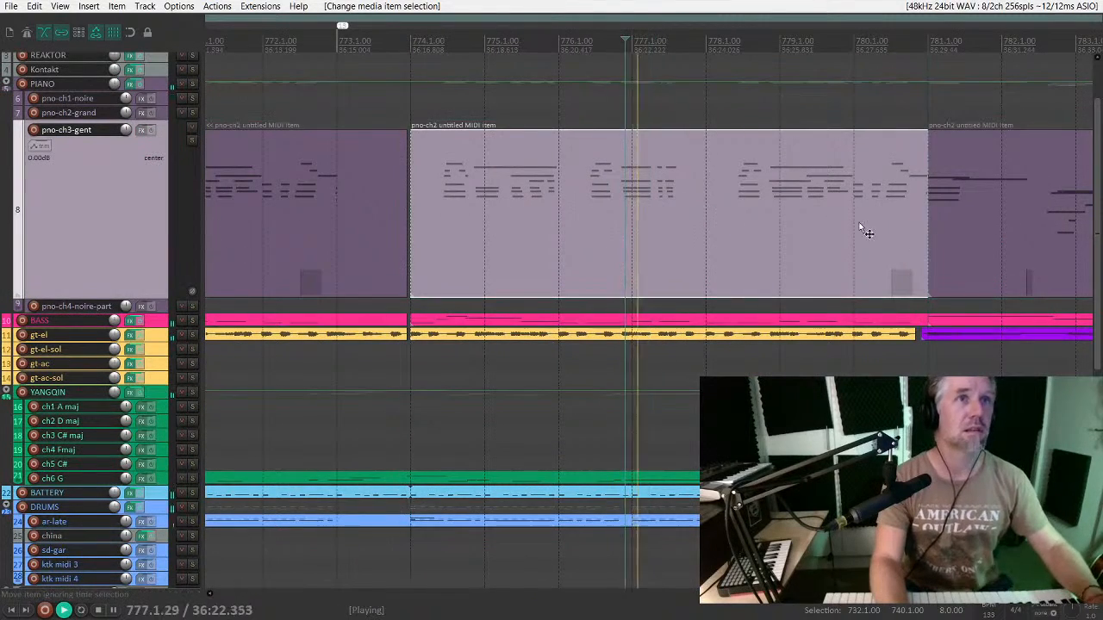
double_click(859, 223)
key(space)
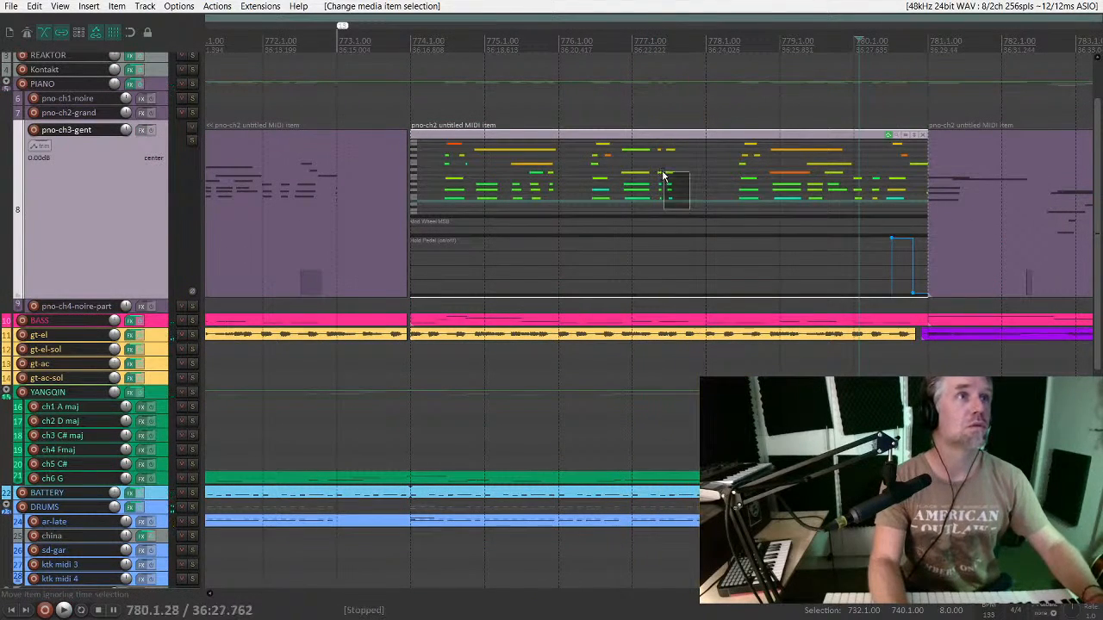
Step: Delete the short second chord near the end of bar 777 on pno-ch3-gent and lengthen the chord before it to fill its place
scroll(688, 186, up, 4)
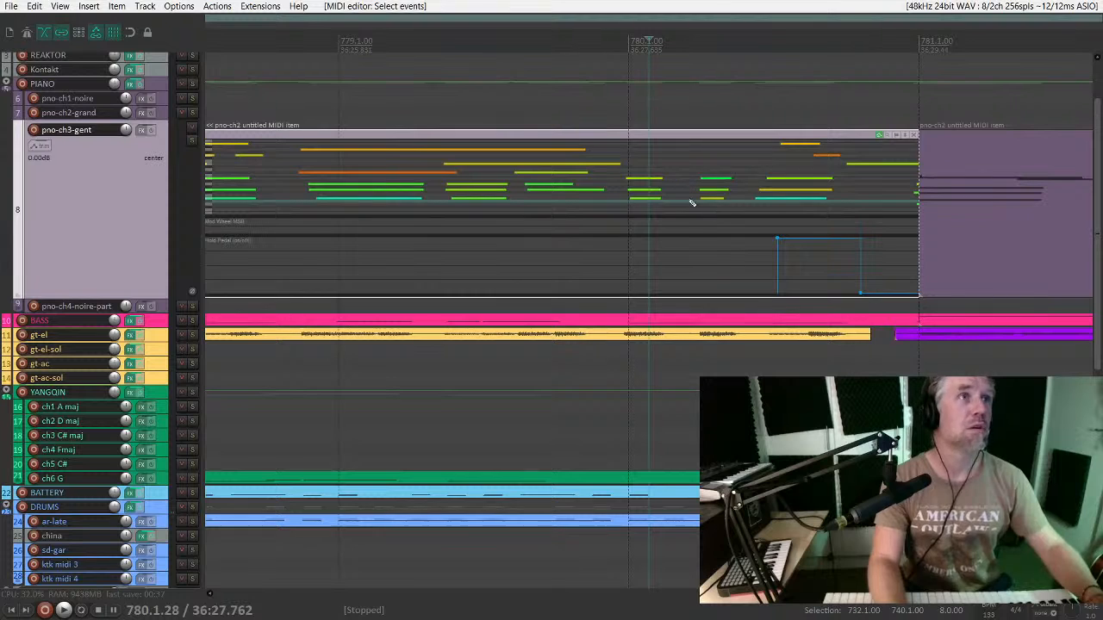
scroll(769, 208, left, 5)
drag(616, 214, 566, 145)
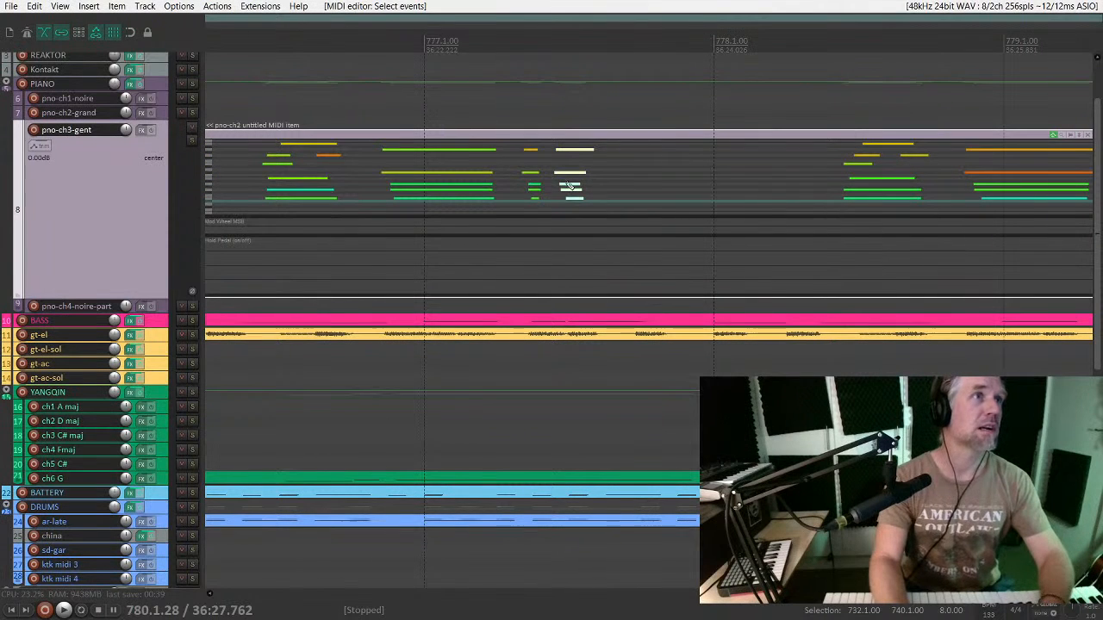
key(Delete)
drag(559, 213, 601, 152)
Step: Select individual piano notes and listen to the pno-ch3-gent item from bar 778 to its end, checking how the phrase sounds
click(299, 178)
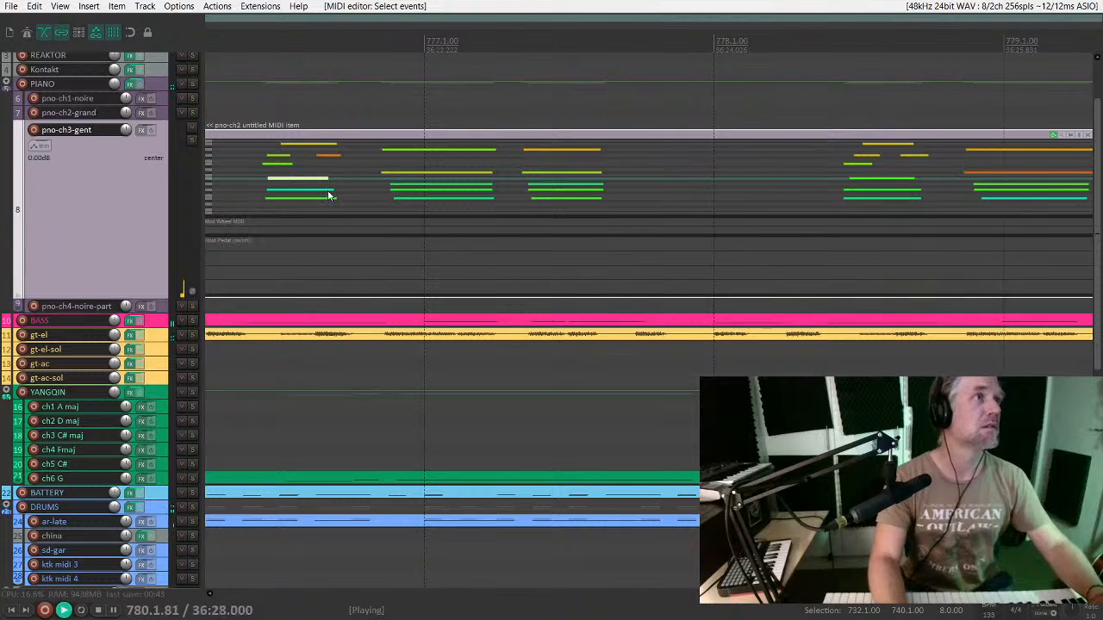
scroll(328, 196, down, 1)
key(space)
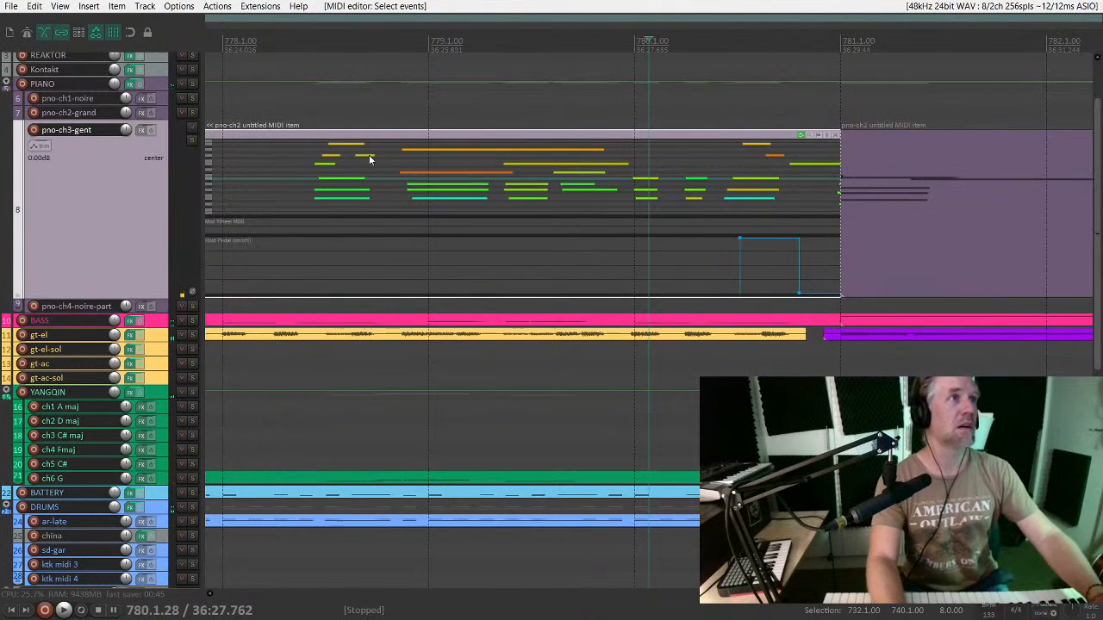
click(365, 155)
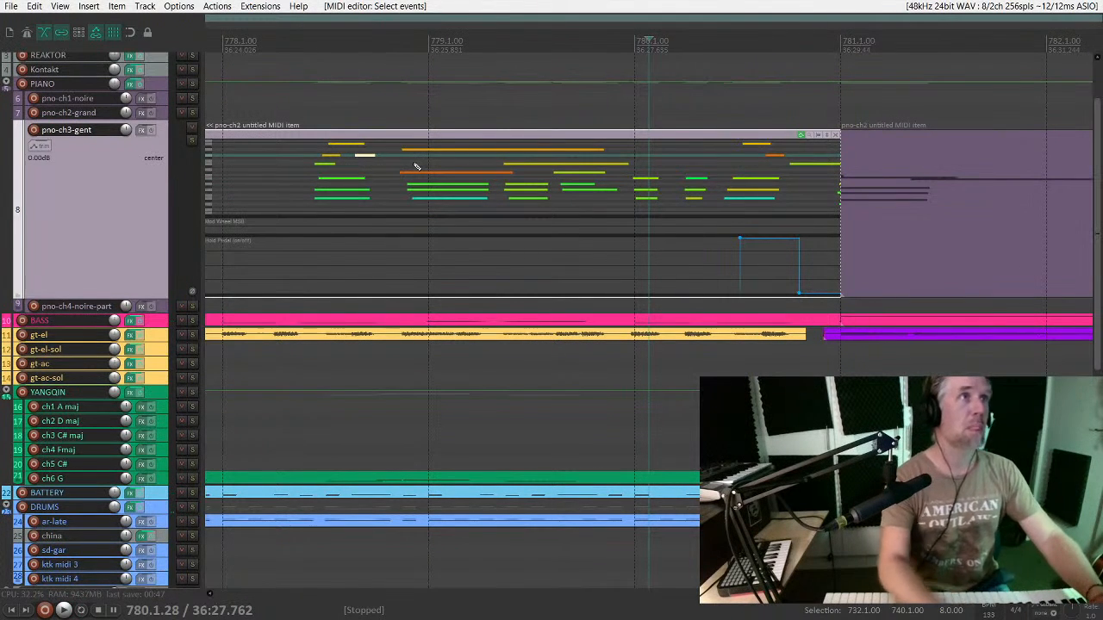
click(256, 76)
key(space)
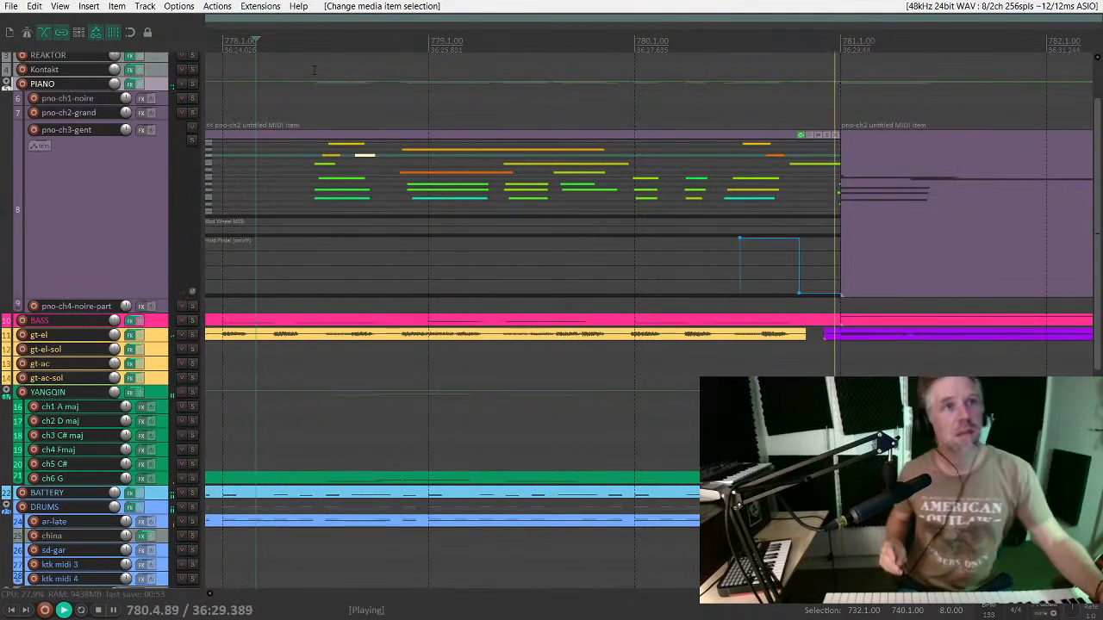
key(space)
Step: Play from about 775.3 and shift the lengthened piano chord in the second half of bar 777 slightly later
scroll(438, 153, down, 2)
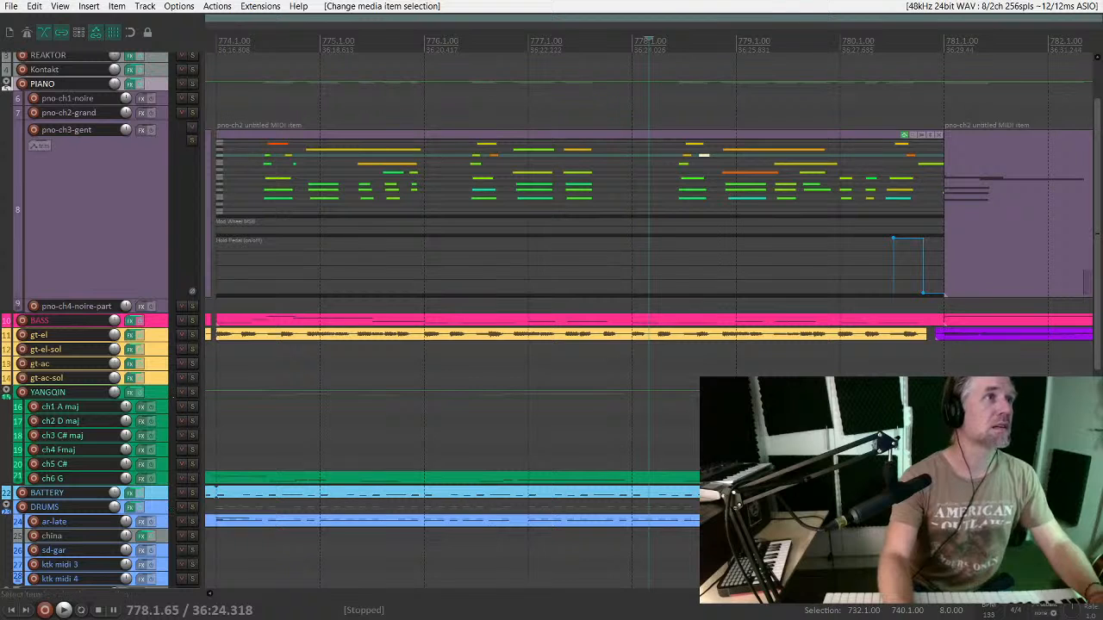
click(380, 99)
key(space)
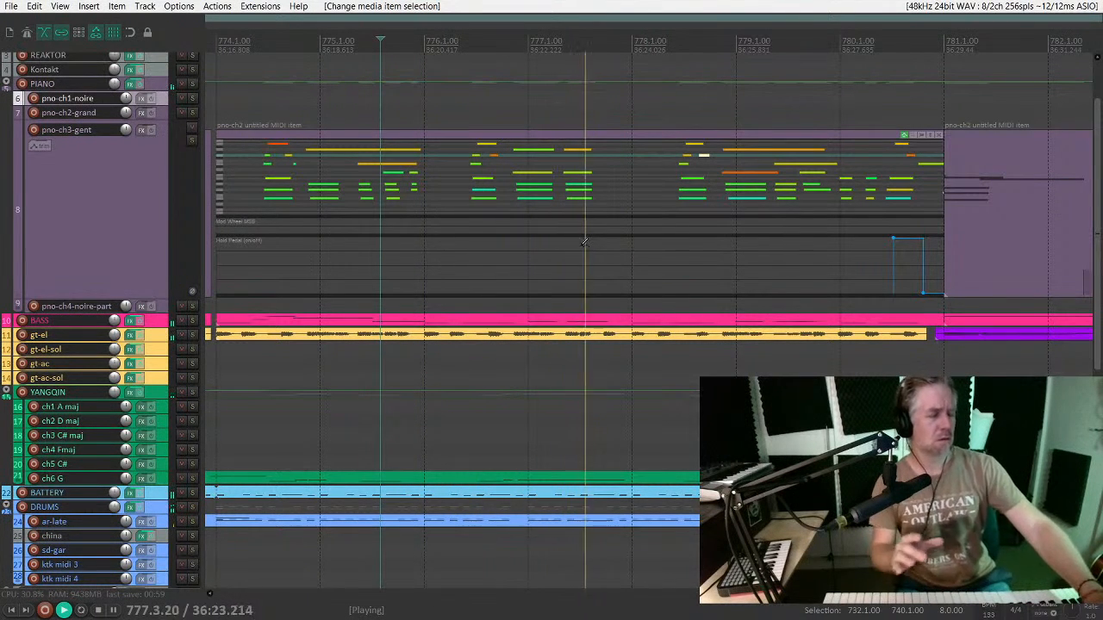
drag(610, 202, 564, 138)
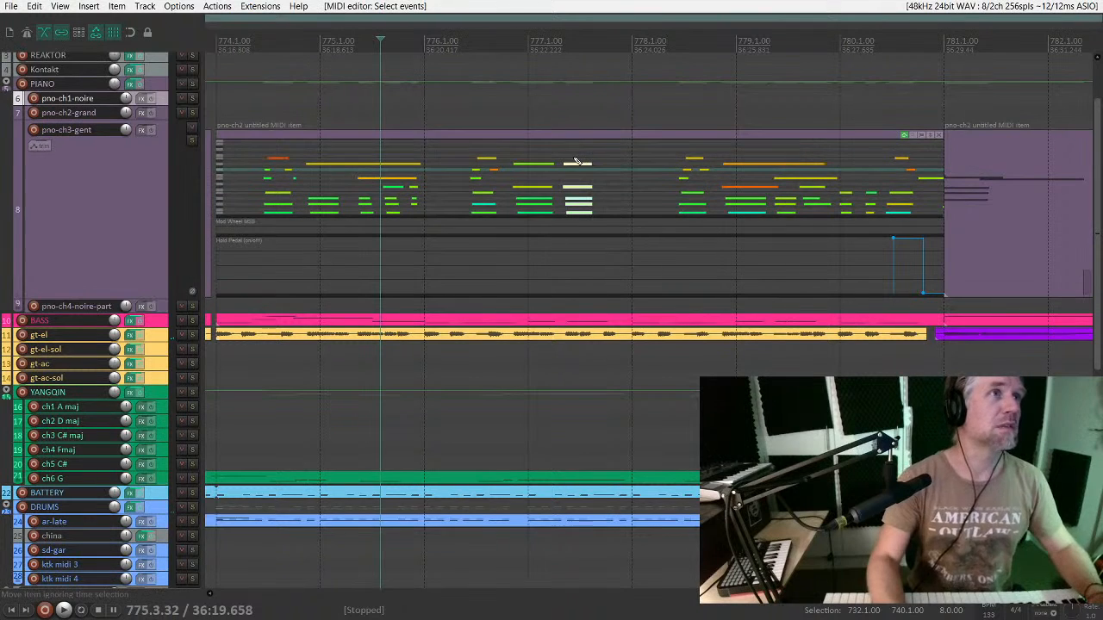
Step: Listen to the piano part from about 775.3 into the ending and review the whole bossa arrangement
key(space)
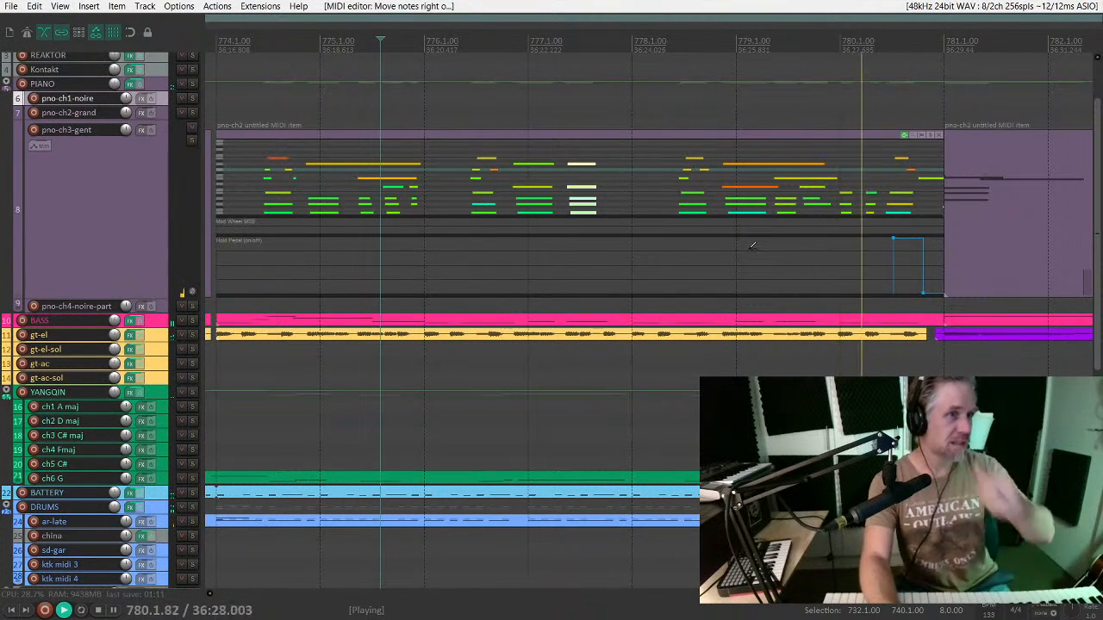
scroll(771, 242, down, 5)
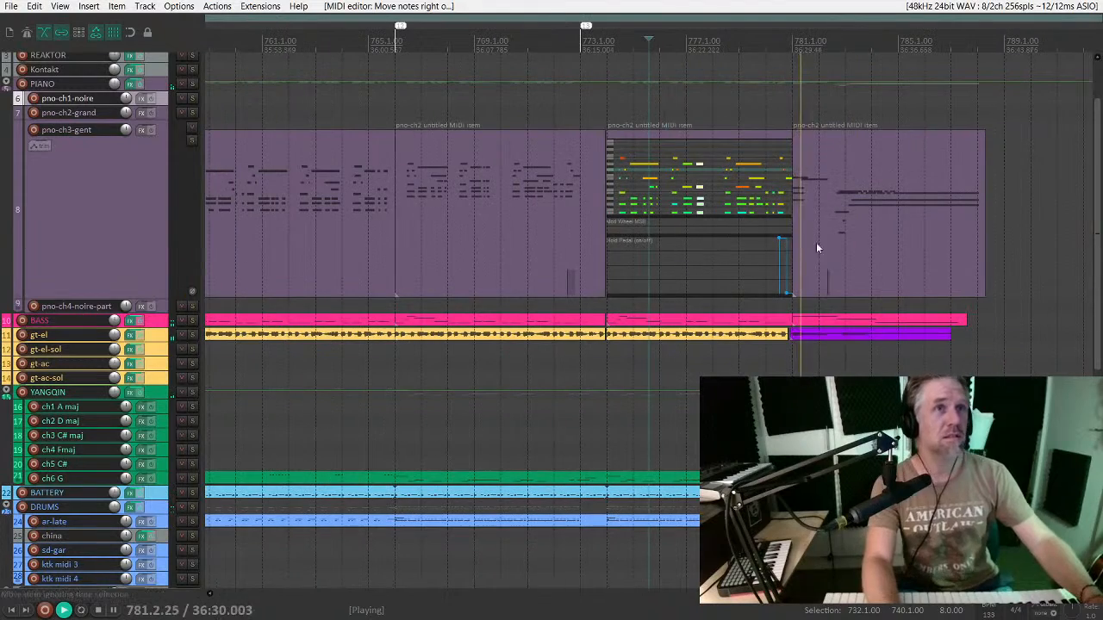
scroll(834, 197, down, 3)
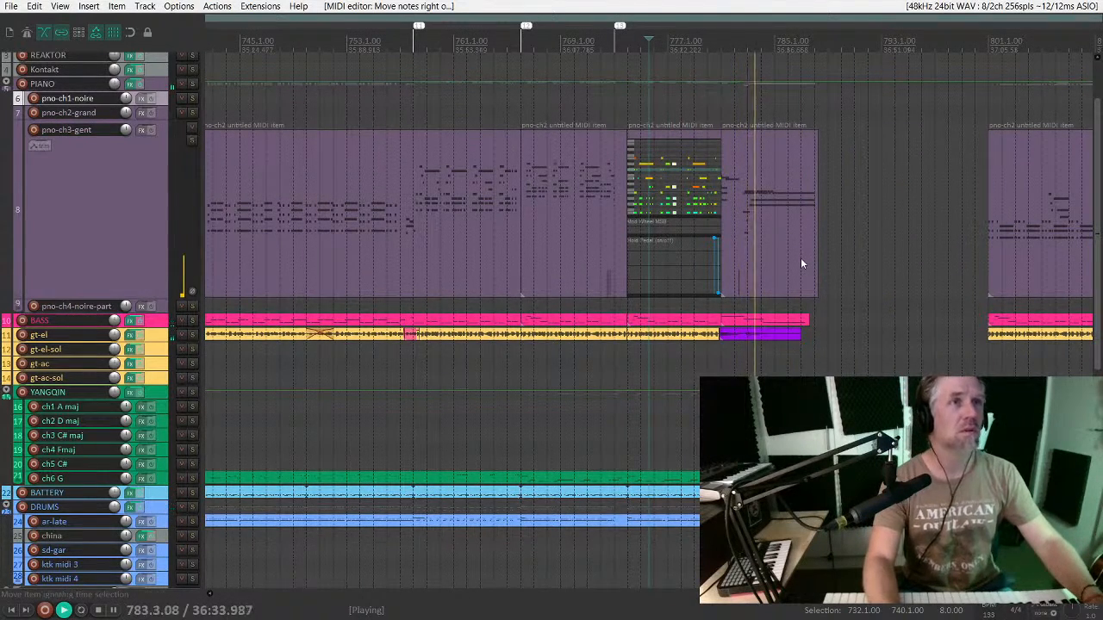
scroll(801, 262, down, 2)
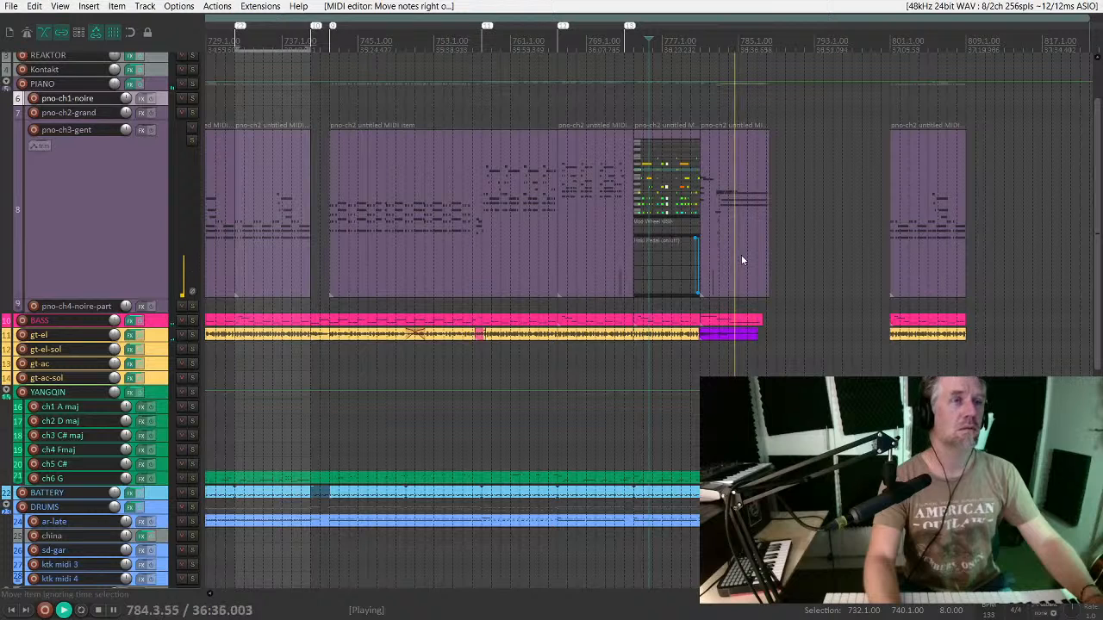
scroll(739, 251, down, 2)
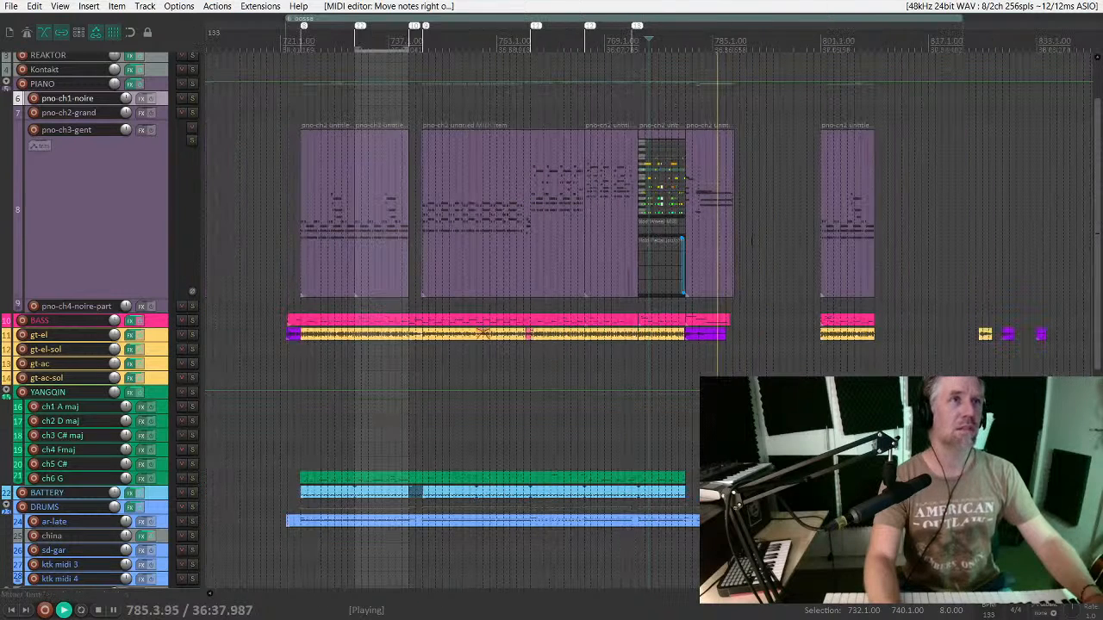
key(space)
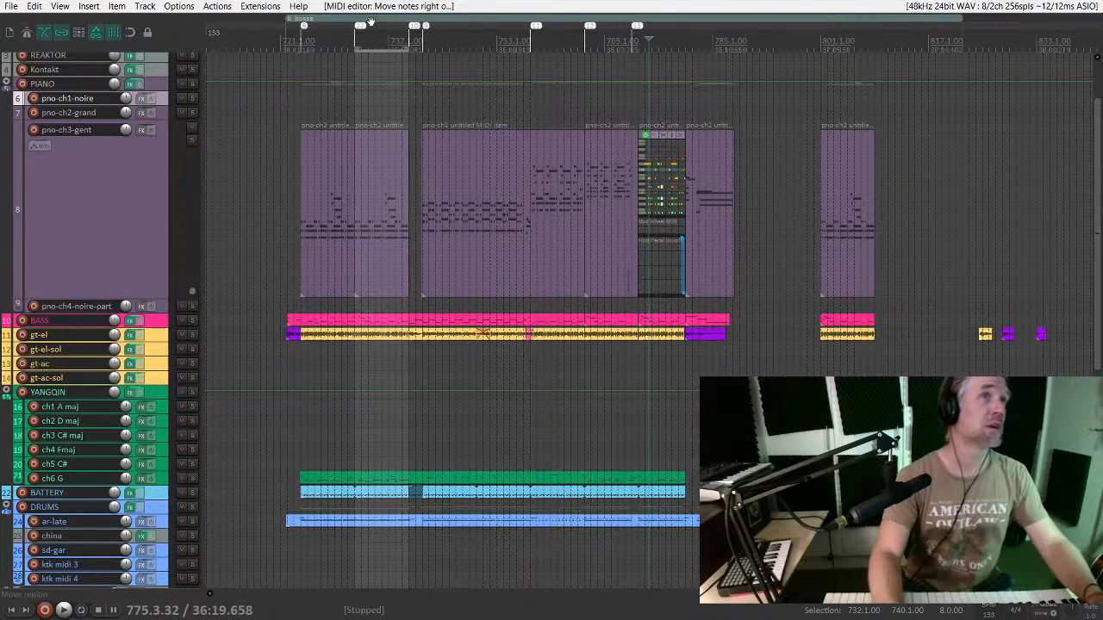
Step: Shorten the bossa region so that it ends where the full version's last piano item ends
drag(961, 17, 730, 36)
scroll(806, 147, up, 4)
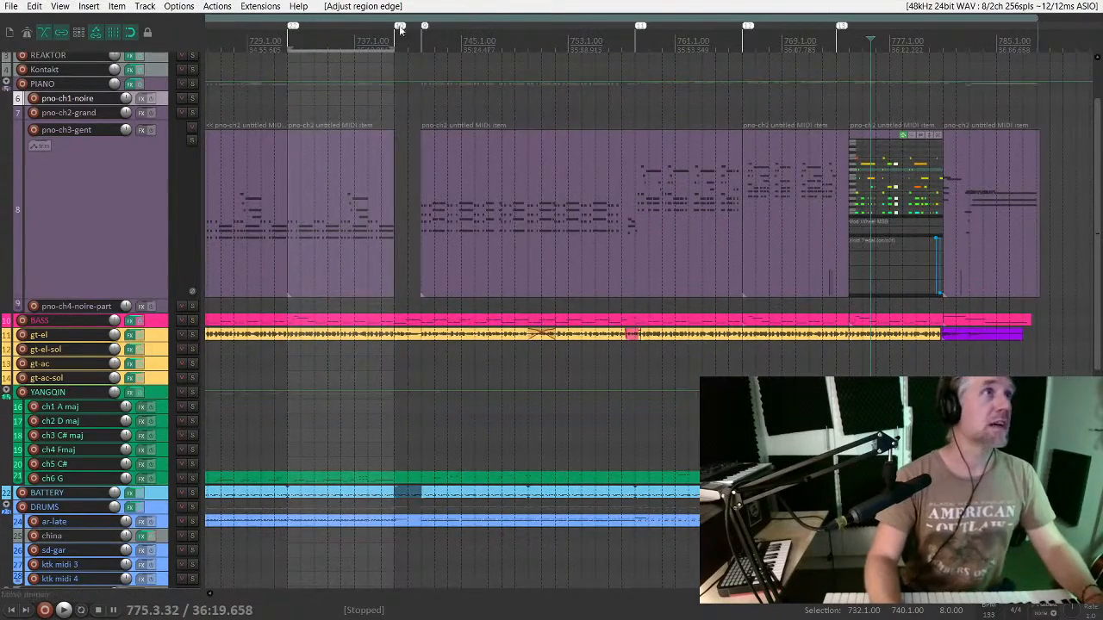
scroll(434, 142, left, 3)
scroll(785, 207, down, 3)
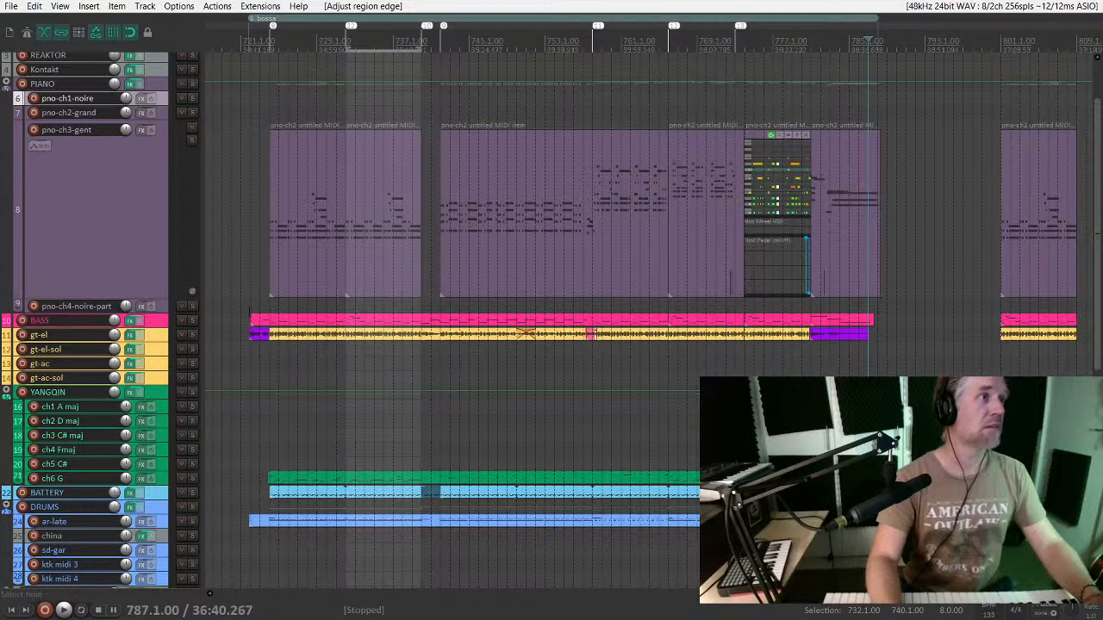
Step: Extend the bossa region to run from 721.1.00 to 789.1.00 and glue each track's items inside it
drag(251, 287, 880, 541)
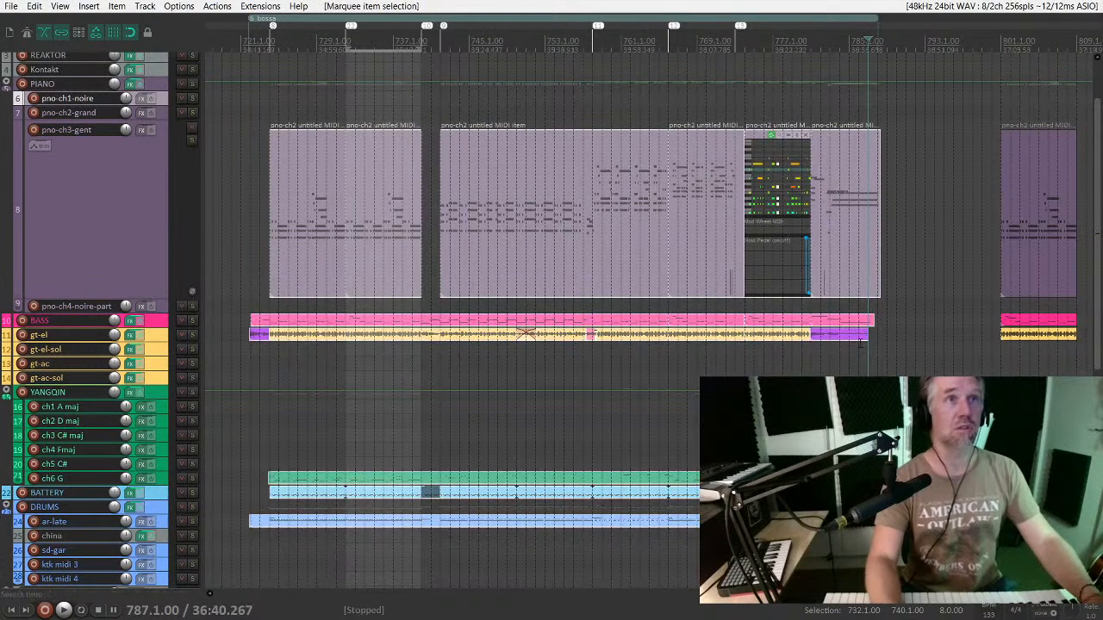
drag(875, 15, 887, 15)
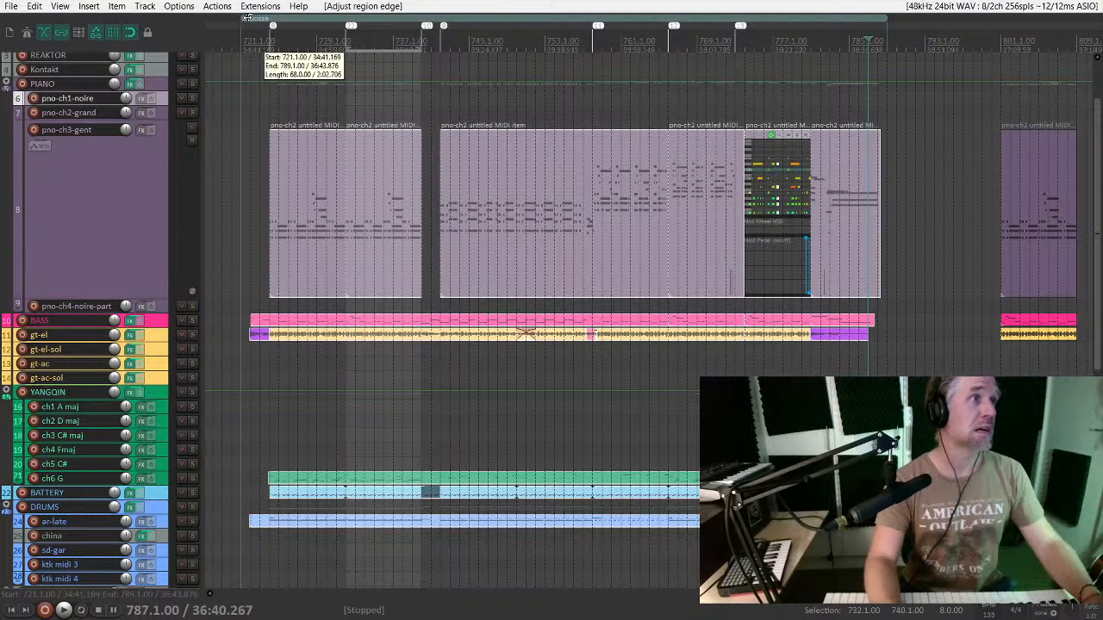
drag(242, 18, 242, 17)
drag(249, 120, 888, 550)
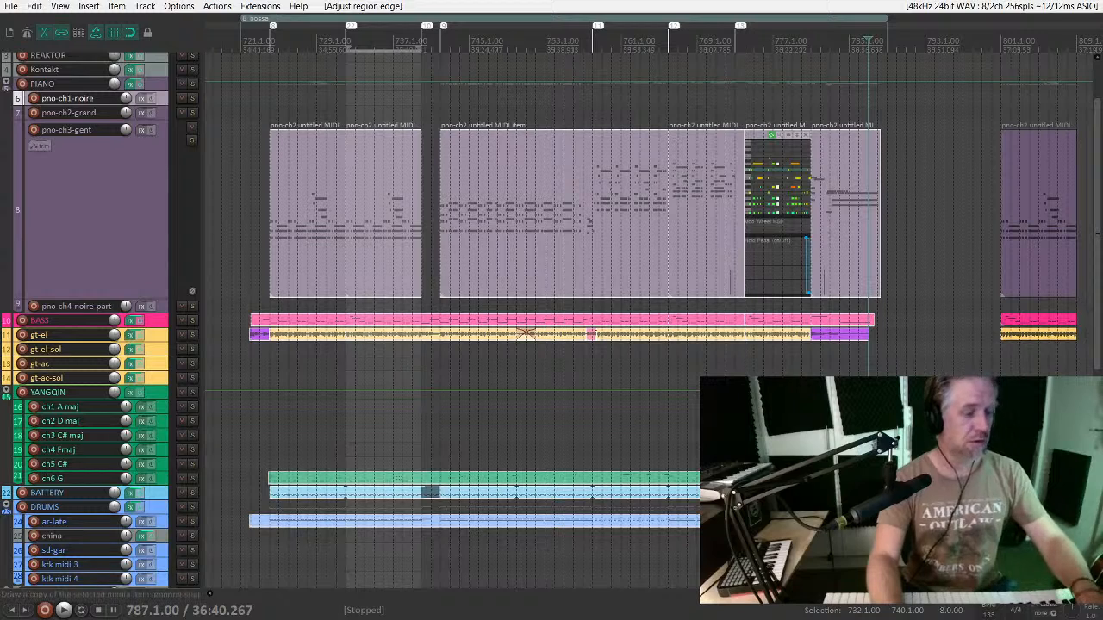
key(ctrl+g)
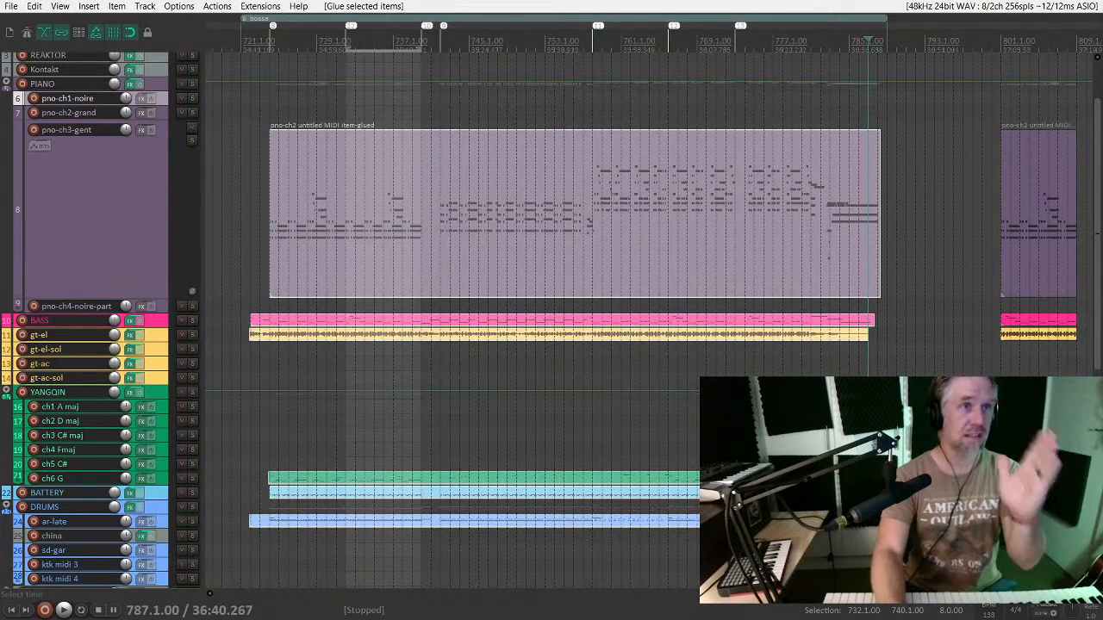
Step: Play from bar 721 to check the lead-in silence and move the bossa region's start to 721.4.00
click(245, 181)
scroll(245, 181, up, 2)
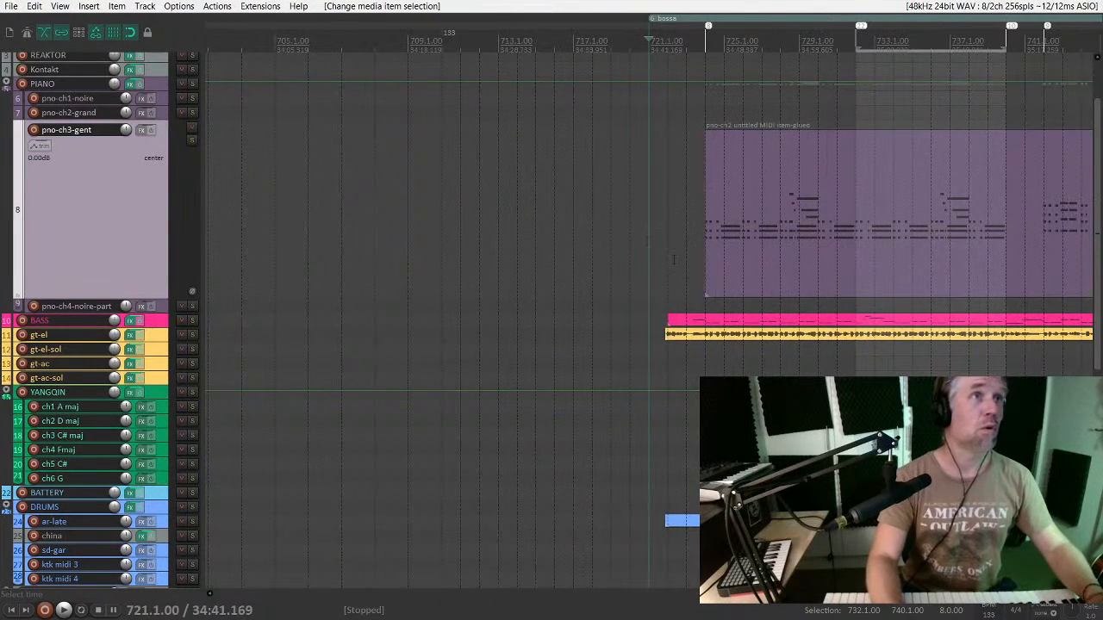
key(space)
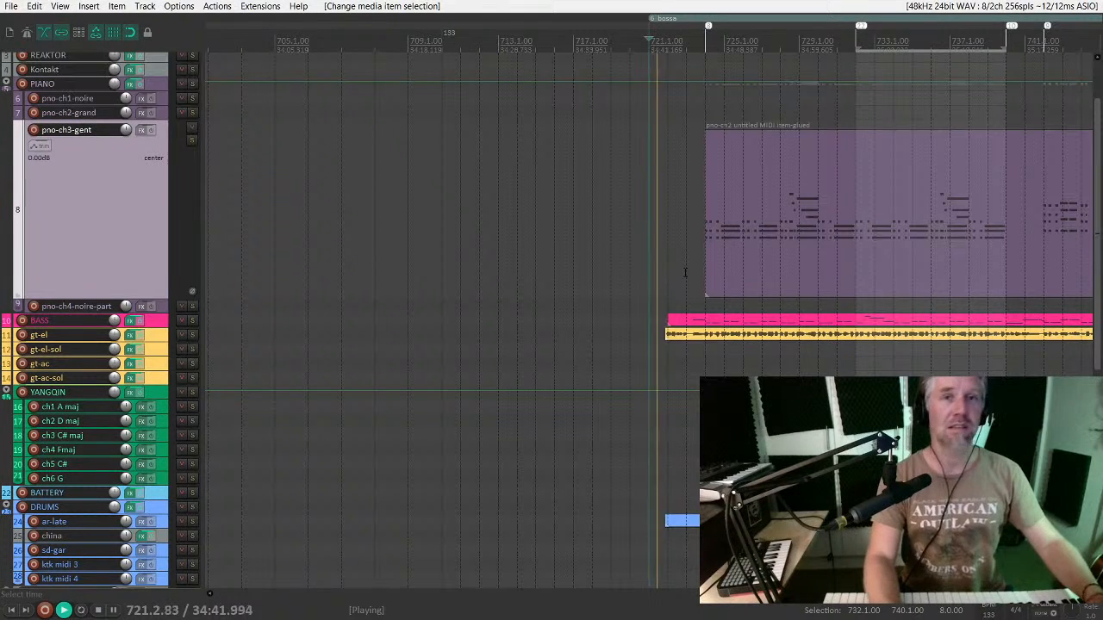
scroll(700, 285, up, 2)
key(space)
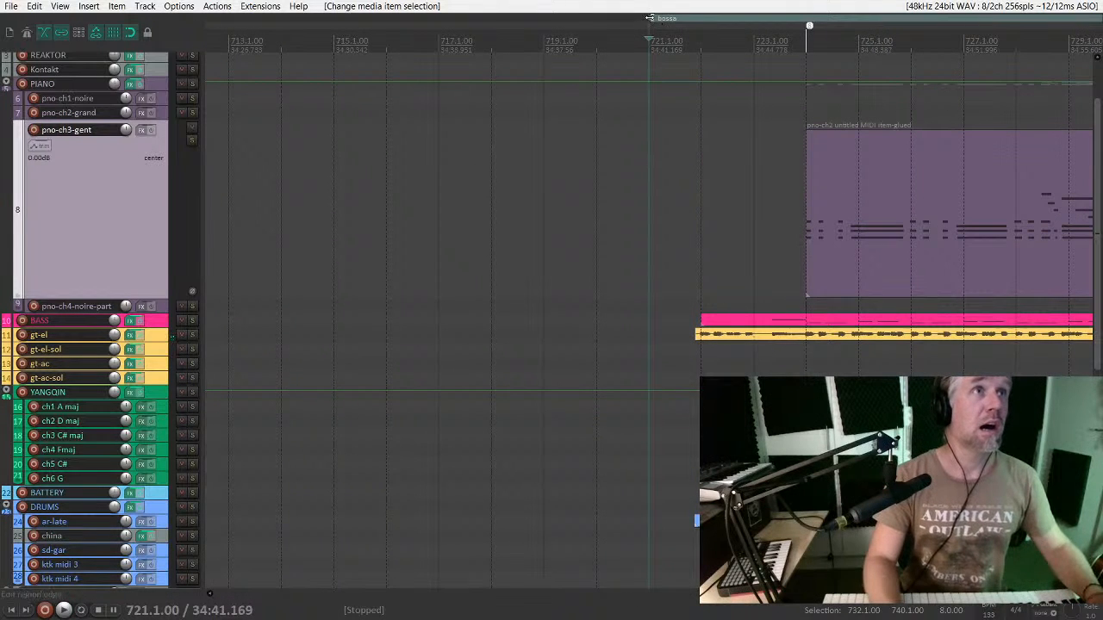
drag(649, 17, 689, 17)
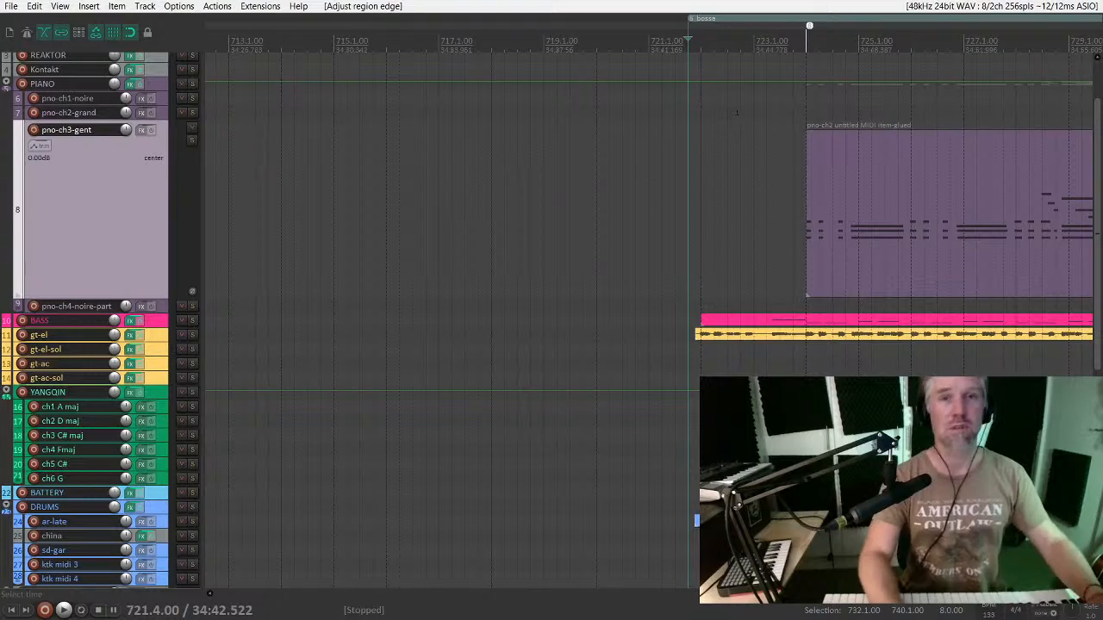
Step: Play the opening, restore compact track heights, and extend the glued pno-ch3-gent item back to the bossa region's start
scroll(761, 142, down, 6)
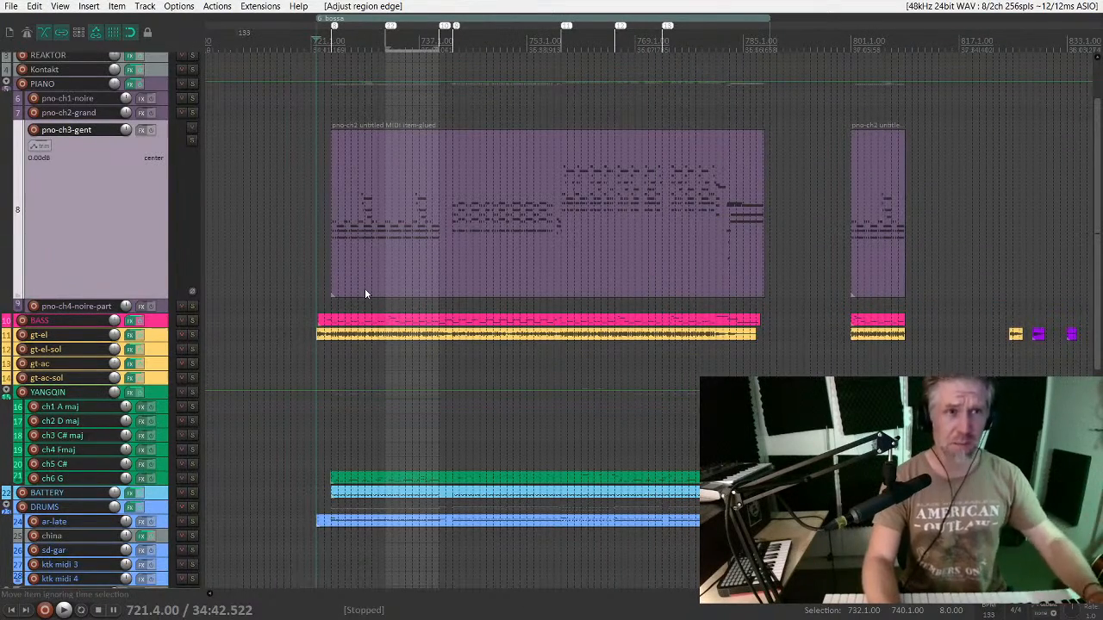
key(space)
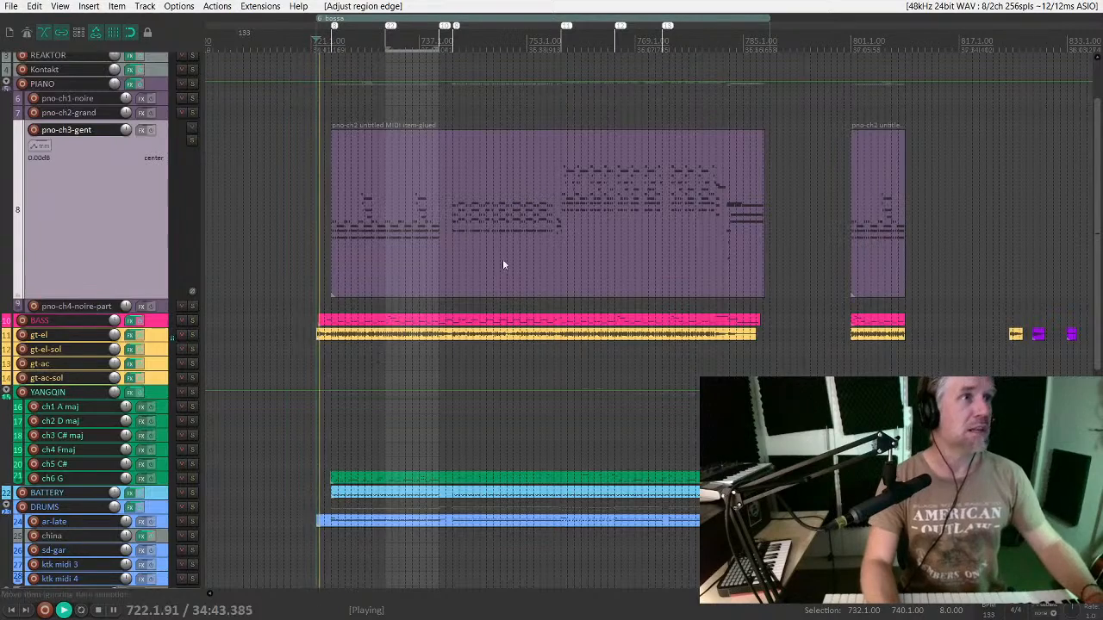
key(grave)
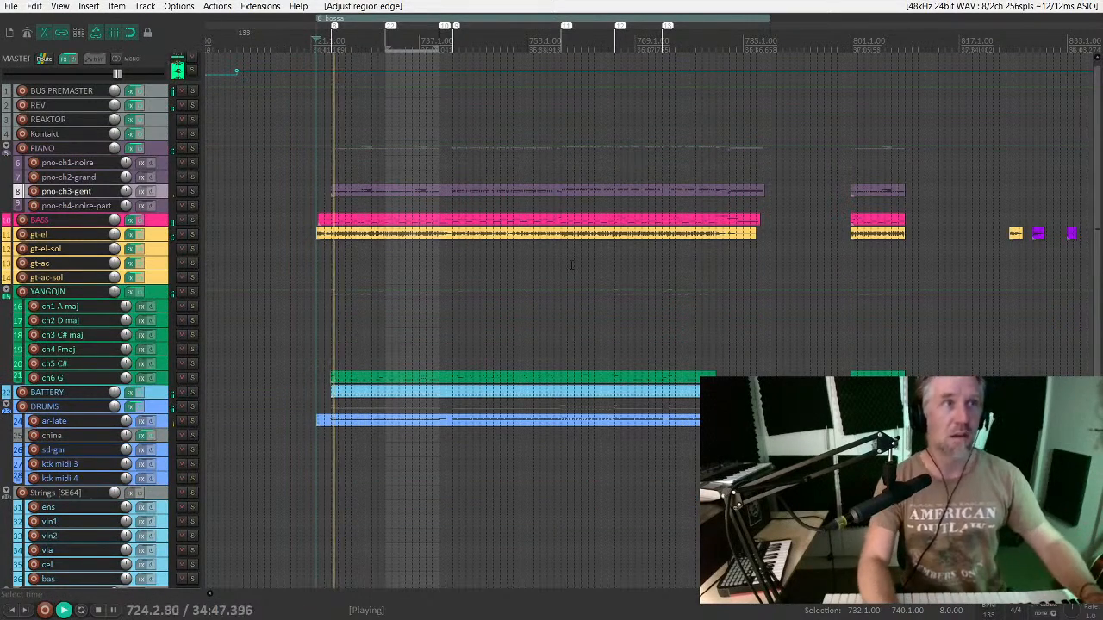
key(space)
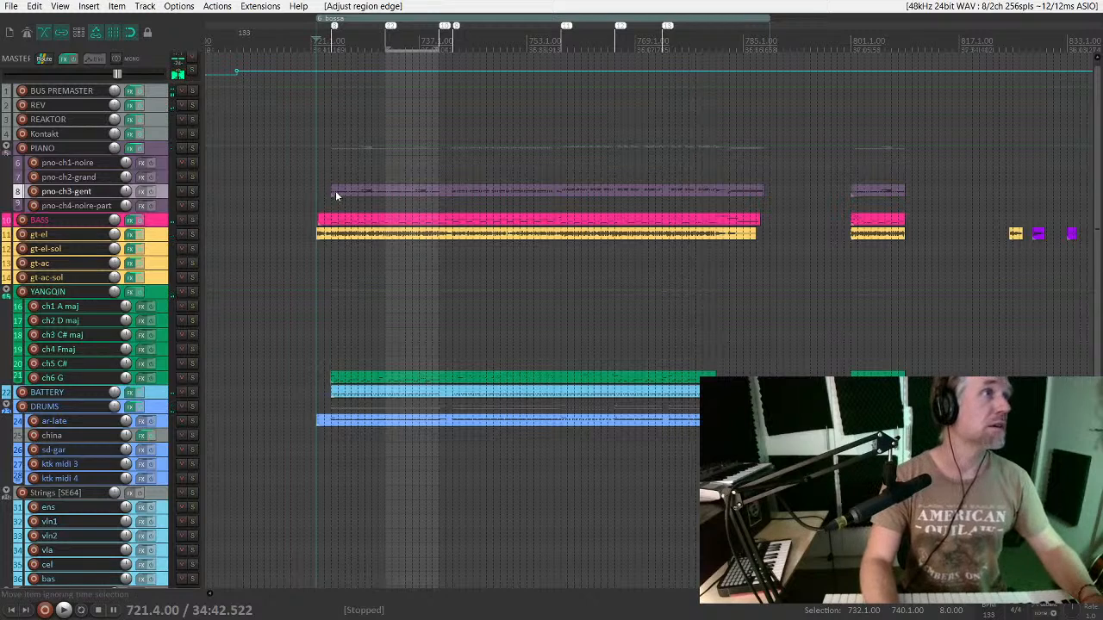
drag(336, 196, 317, 191)
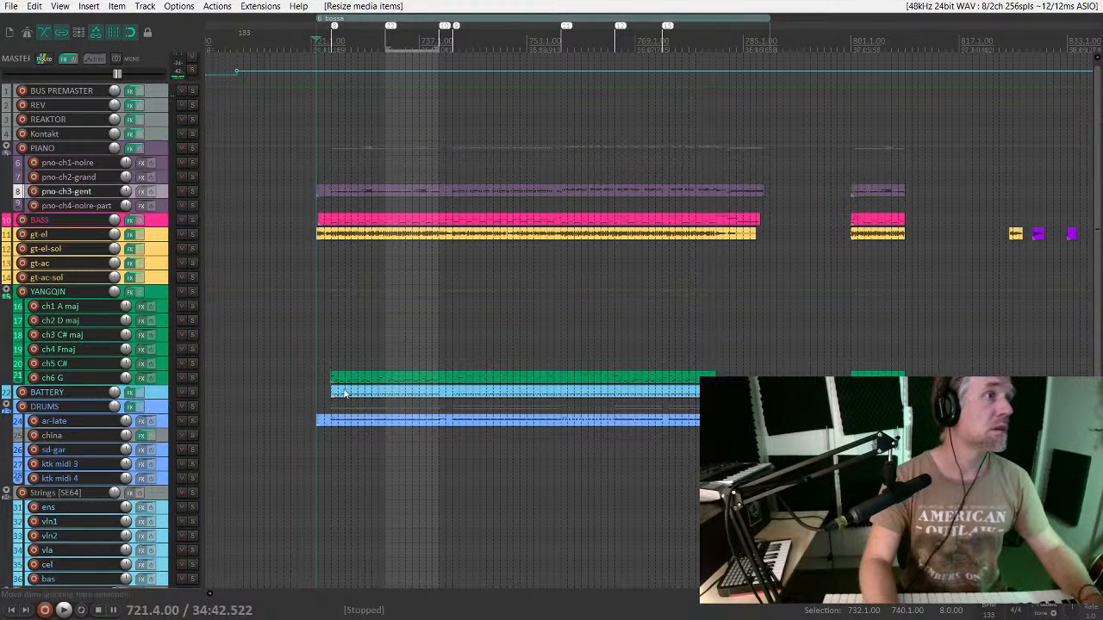
Step: Select the full version's items, set the time selection to the bossa region from 721.4.00 to 789.1.00, and play its start
drag(317, 448, 774, 99)
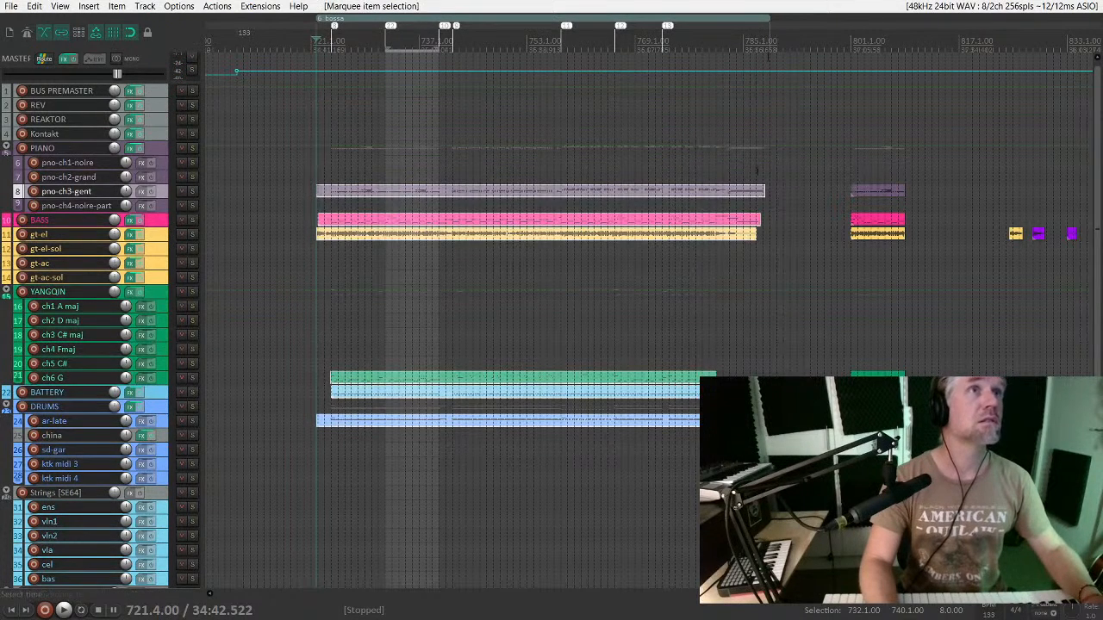
double_click(738, 15)
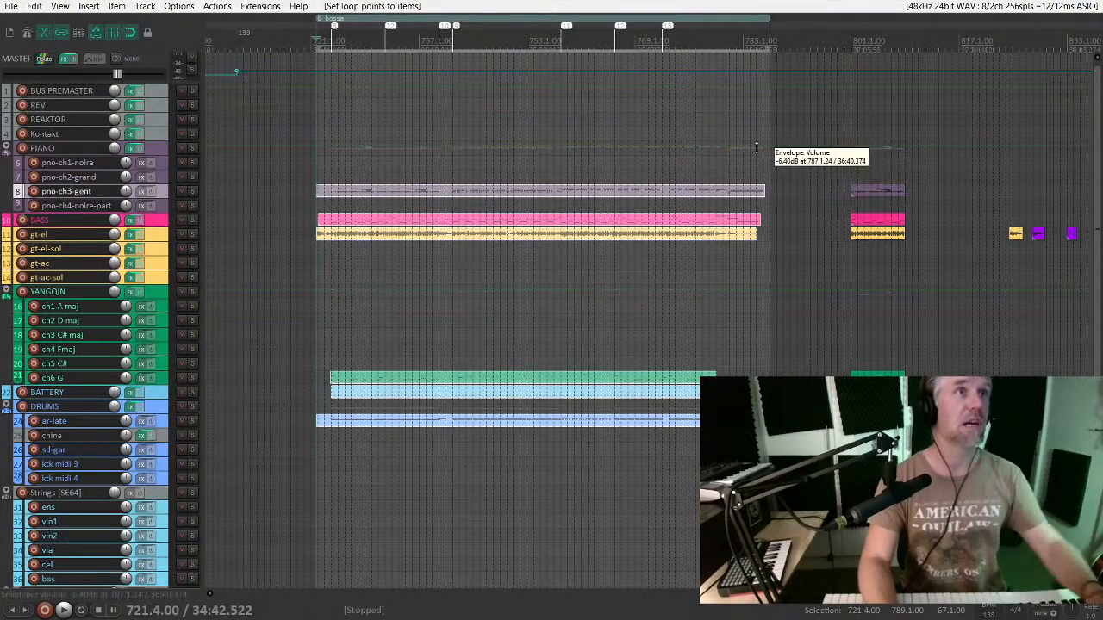
drag(346, 468, 599, 140)
scroll(550, 206, up, 1)
scroll(550, 207, up, 5)
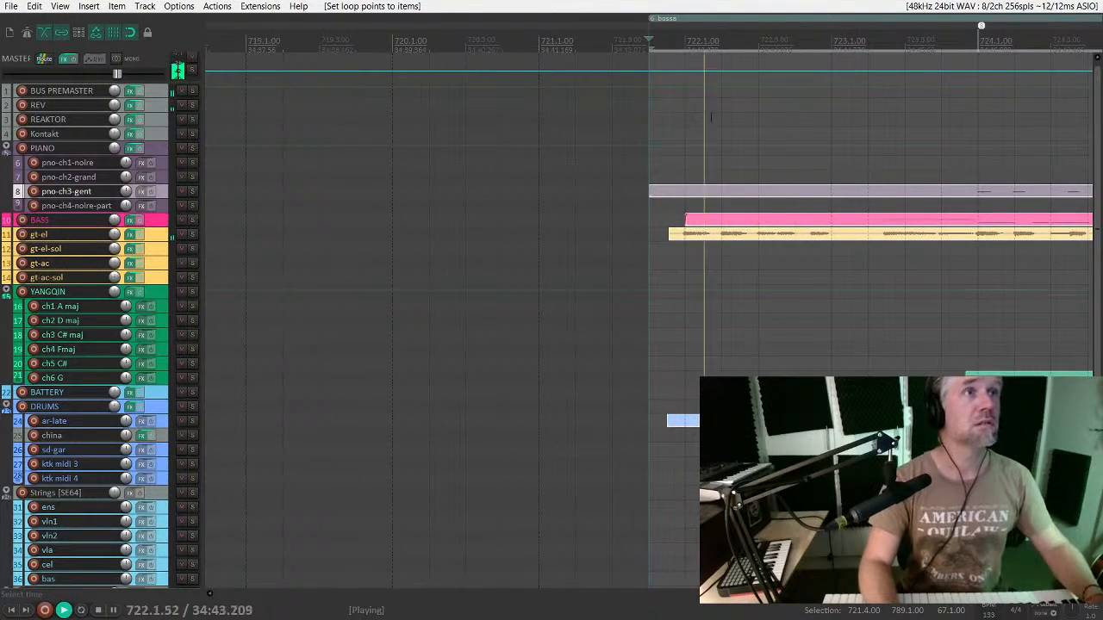
Step: Rename the bossa region to "oriental-bossa"
scroll(669, 17, down, 2)
right_click(671, 19)
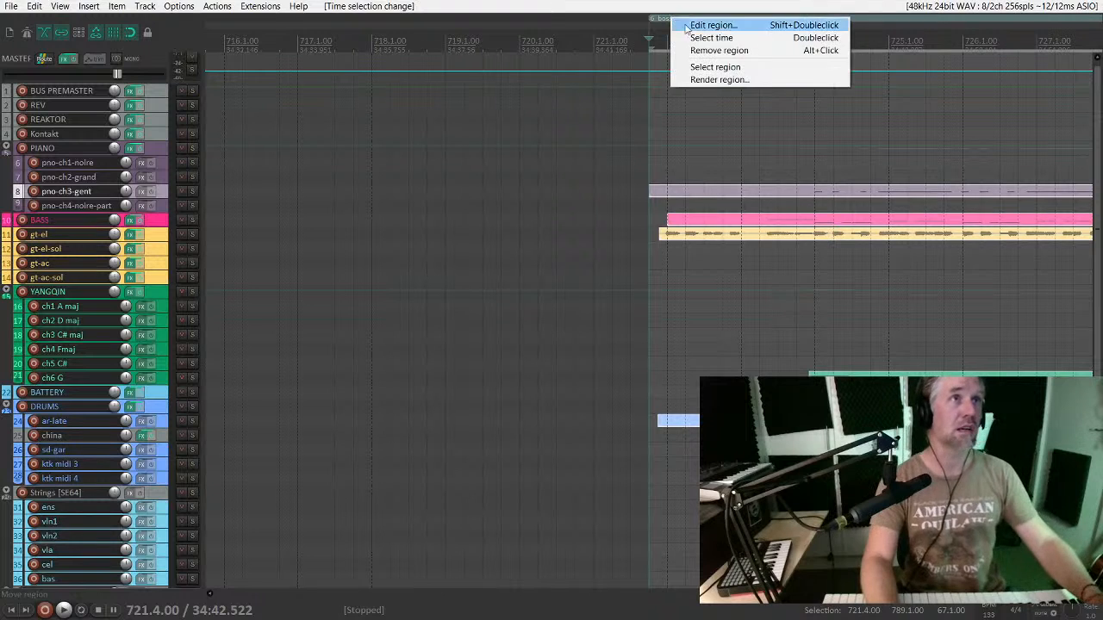
click(689, 26)
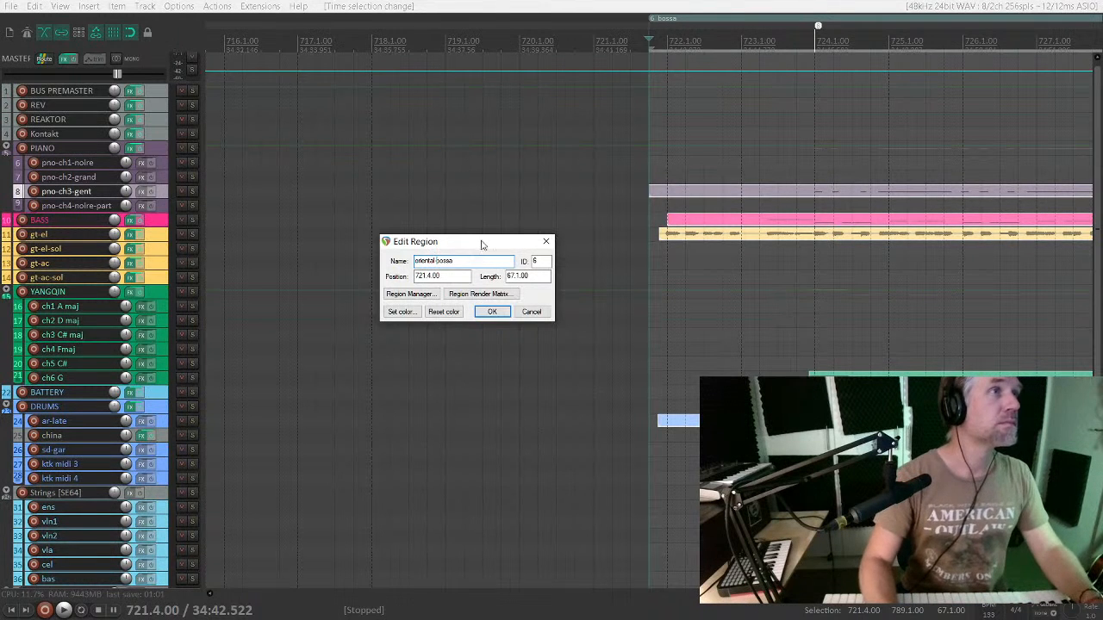
click(488, 312)
Step: Select all of the full version's items and glue them to fill the time selection from 721.4.00 to 789.1.00
scroll(780, 229, down, 2)
scroll(672, 224, right, 4)
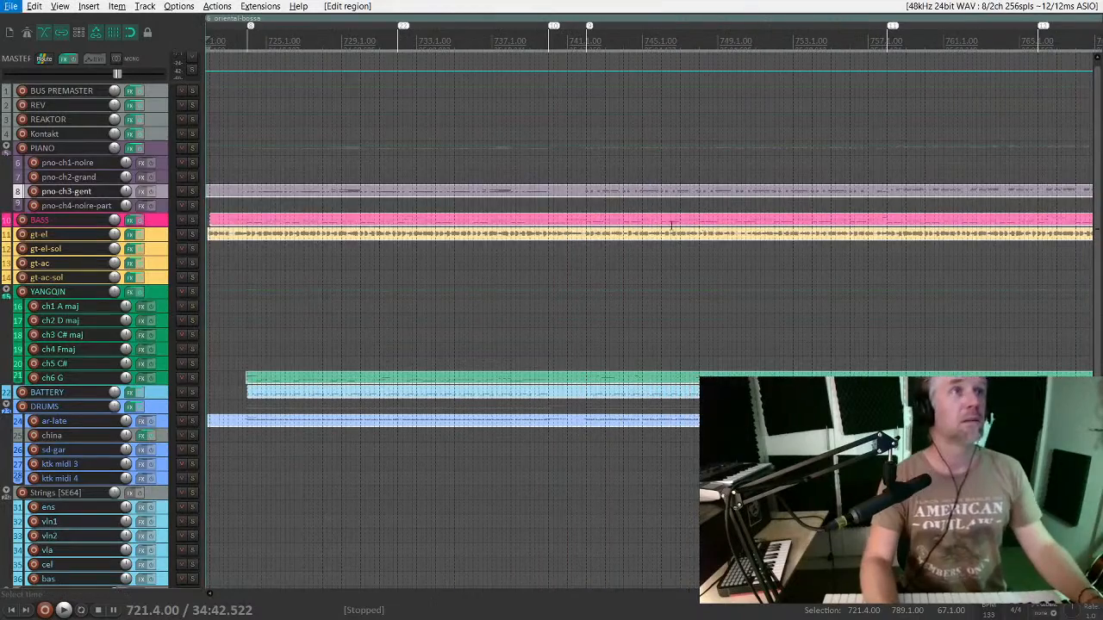
click(603, 163)
scroll(645, 226, down, 3)
scroll(493, 424, right, 1)
drag(413, 379, 858, 169)
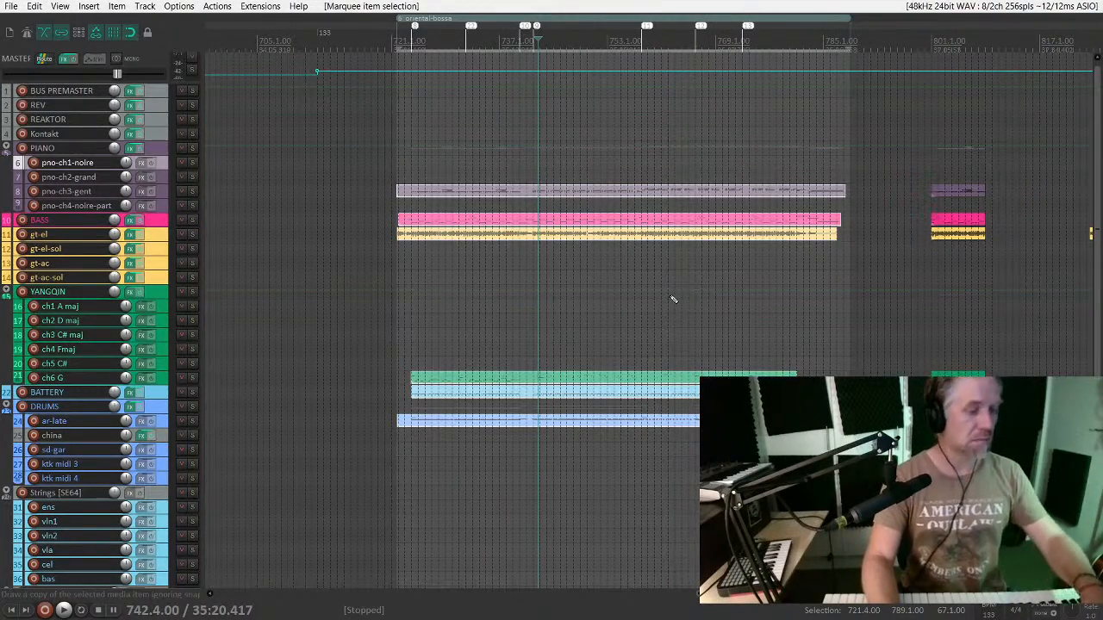
key(ctrl+g)
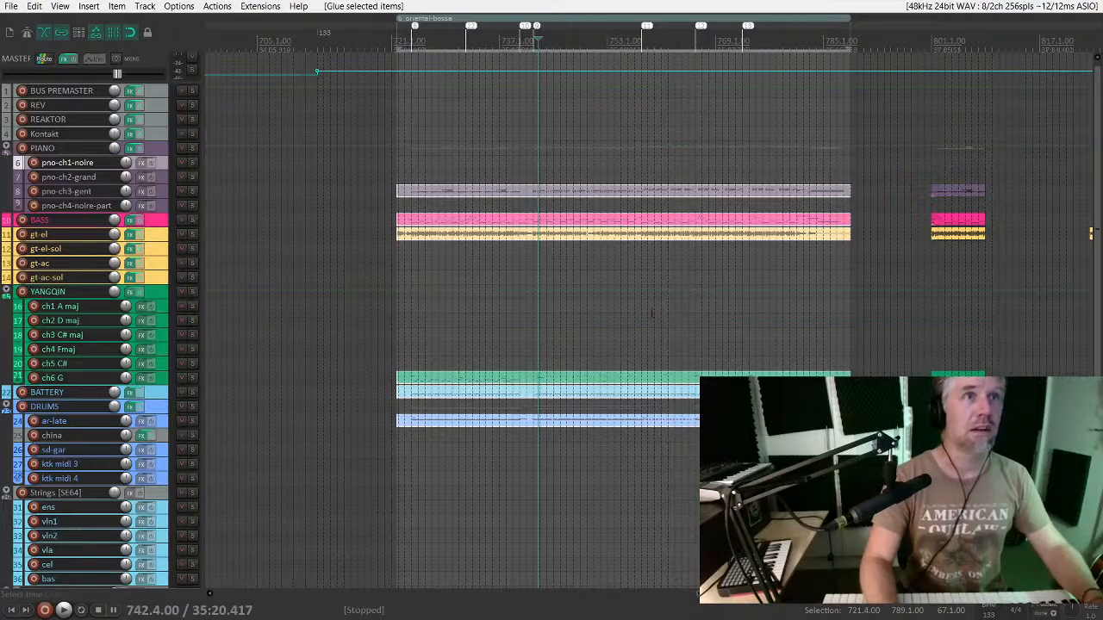
Step: Set the time selection to the loop's pno-ch3-gent item, from 801.1.00 to 809.1.00, with the edit cursor at its start
scroll(653, 313, down, 1)
scroll(704, 272, right, 1)
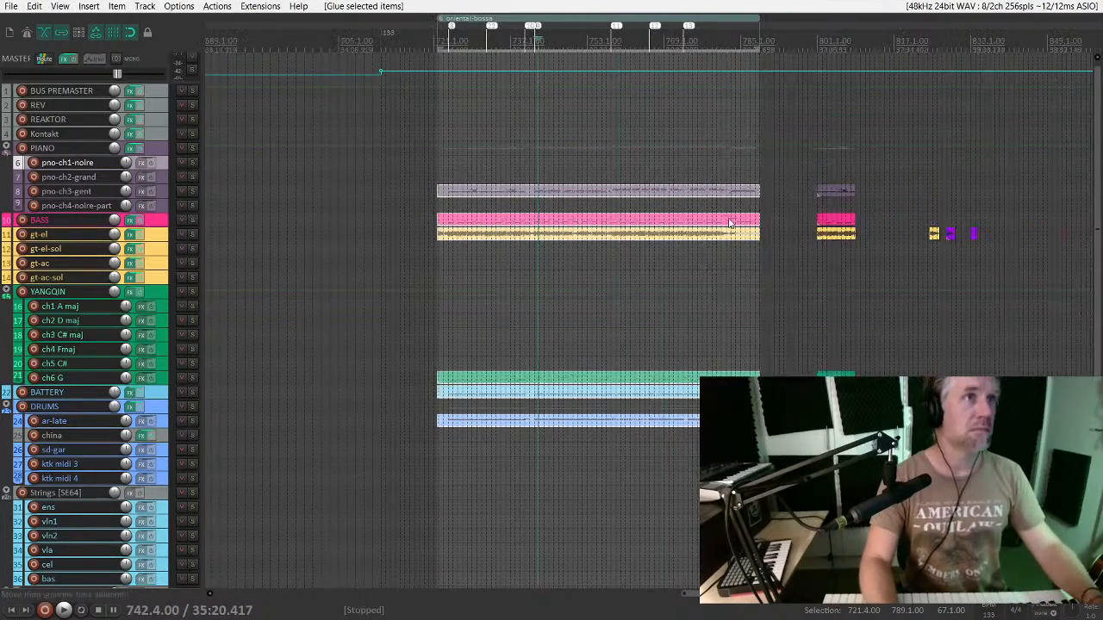
scroll(728, 222, right, 1)
click(724, 191)
scroll(737, 202, up, 1)
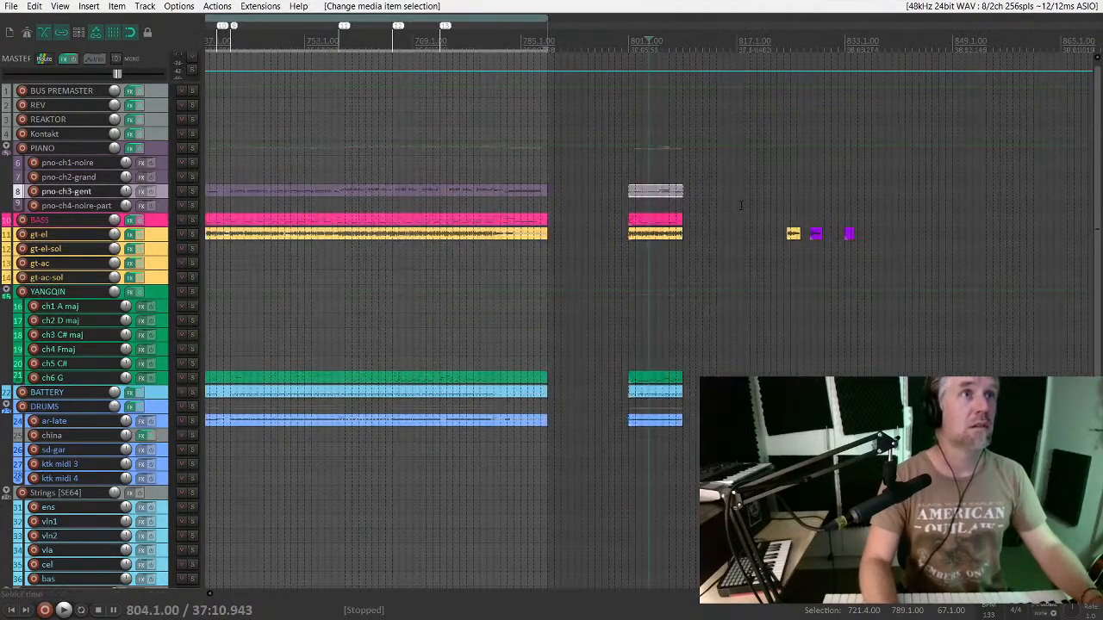
key(shift+l)
key(Home)
scroll(551, 203, up, 4)
scroll(672, 213, down, 2)
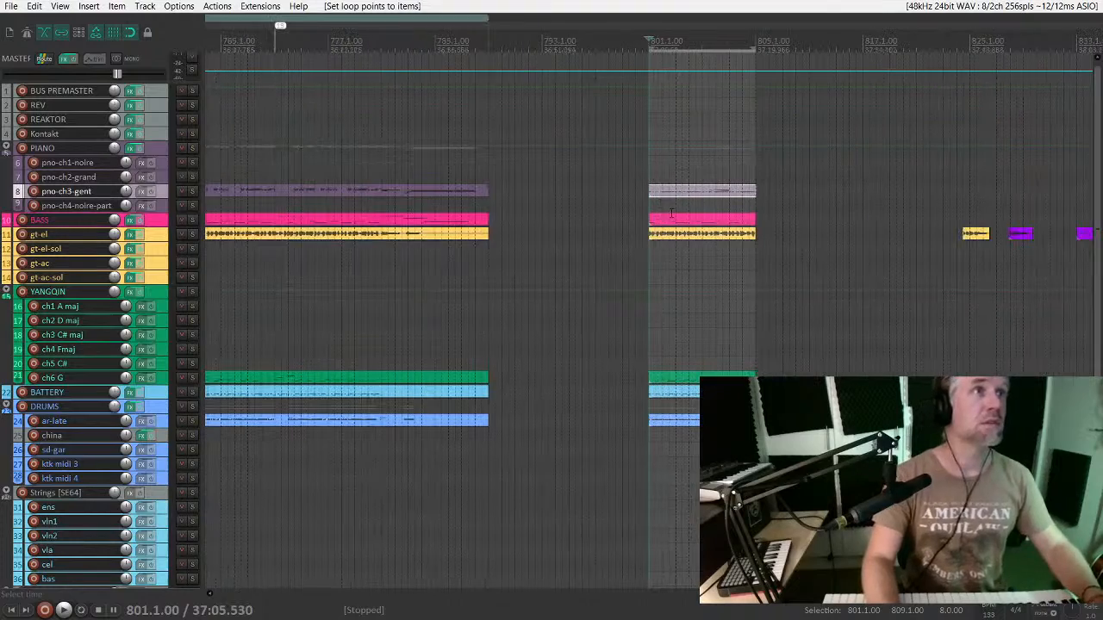
Step: Play the loop briefly from bar 803 and return the edit cursor to bar 801
click(679, 194)
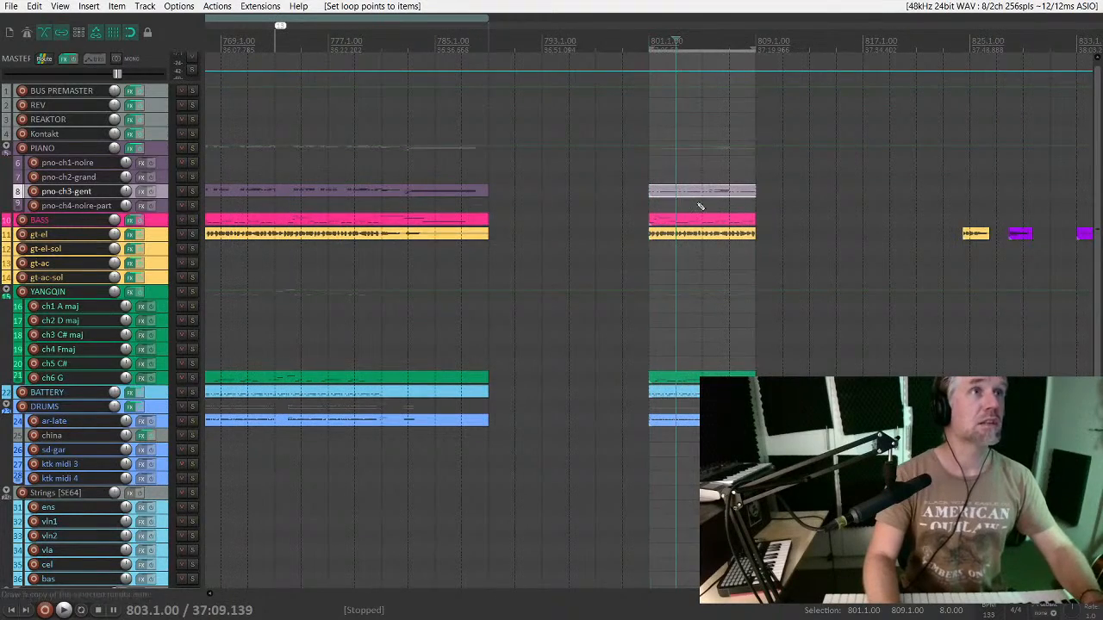
scroll(689, 207, down, 2)
scroll(668, 215, up, 2)
scroll(684, 221, left, 2)
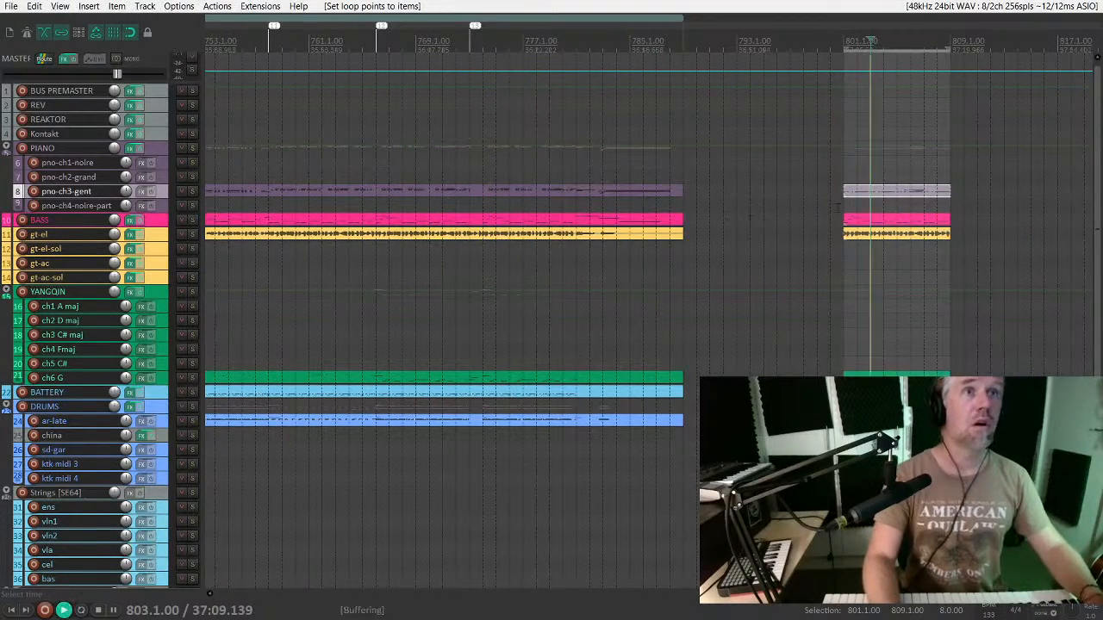
click(845, 180)
key(space)
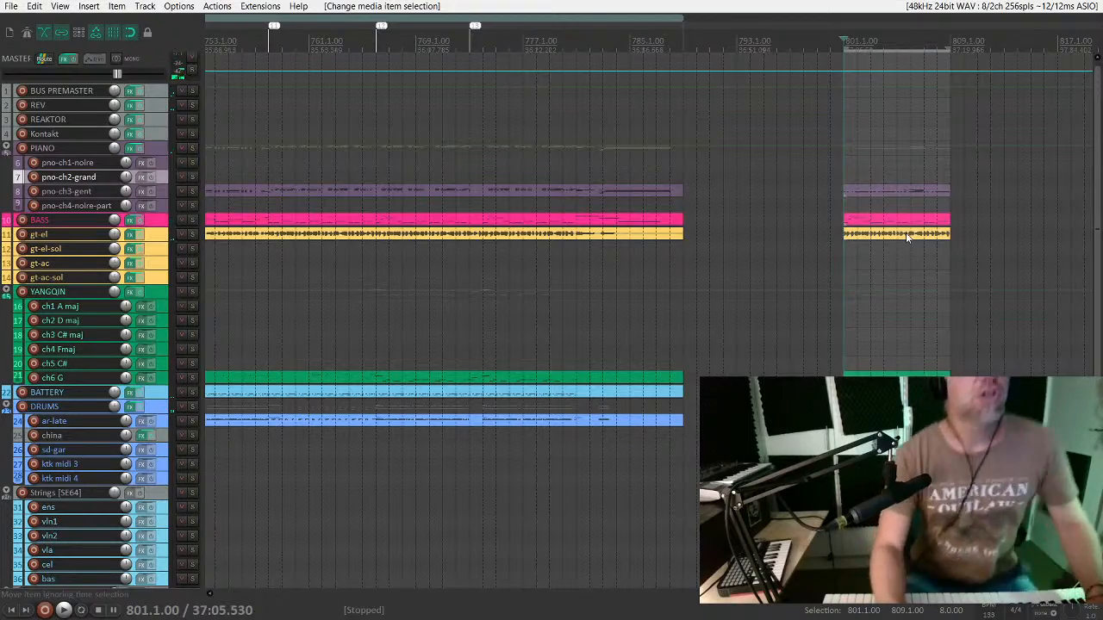
Step: Look over the oriental-bossa full version, the loop after it and the leftover gt-el items
scroll(867, 234, down, 5)
scroll(562, 287, up, 3)
scroll(562, 287, down, 3)
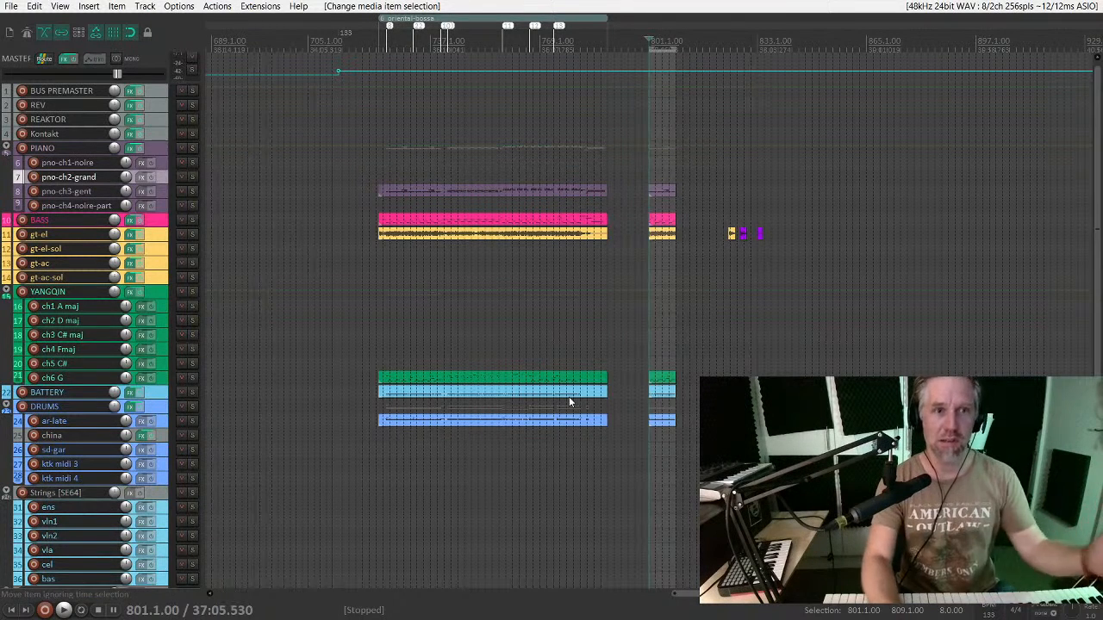
click(465, 233)
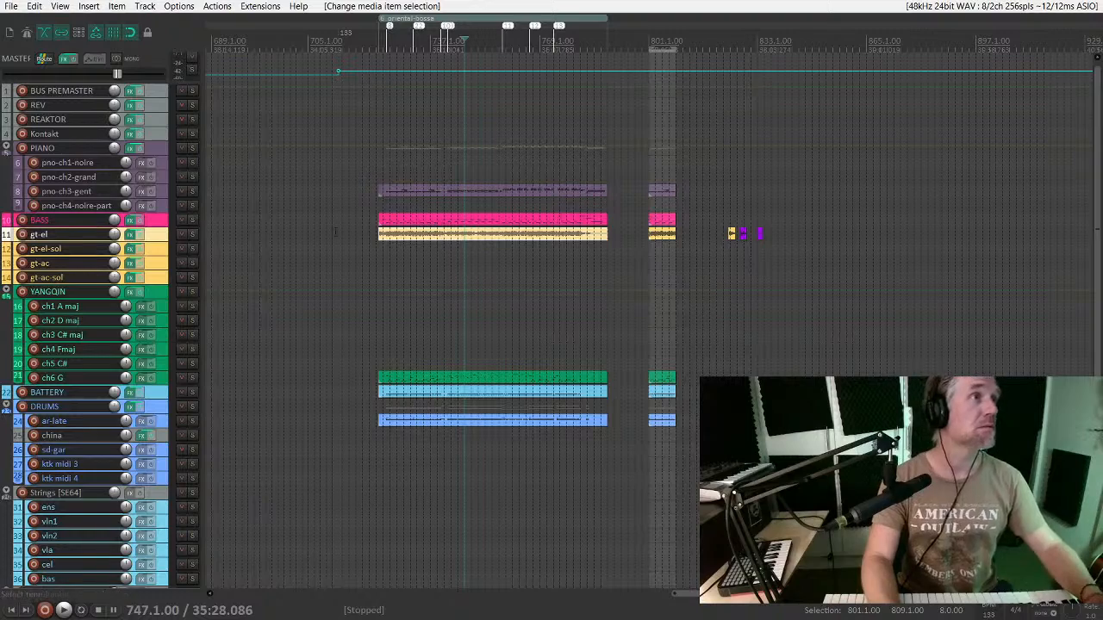
click(377, 206)
scroll(707, 214, up, 5)
scroll(708, 211, down, 5)
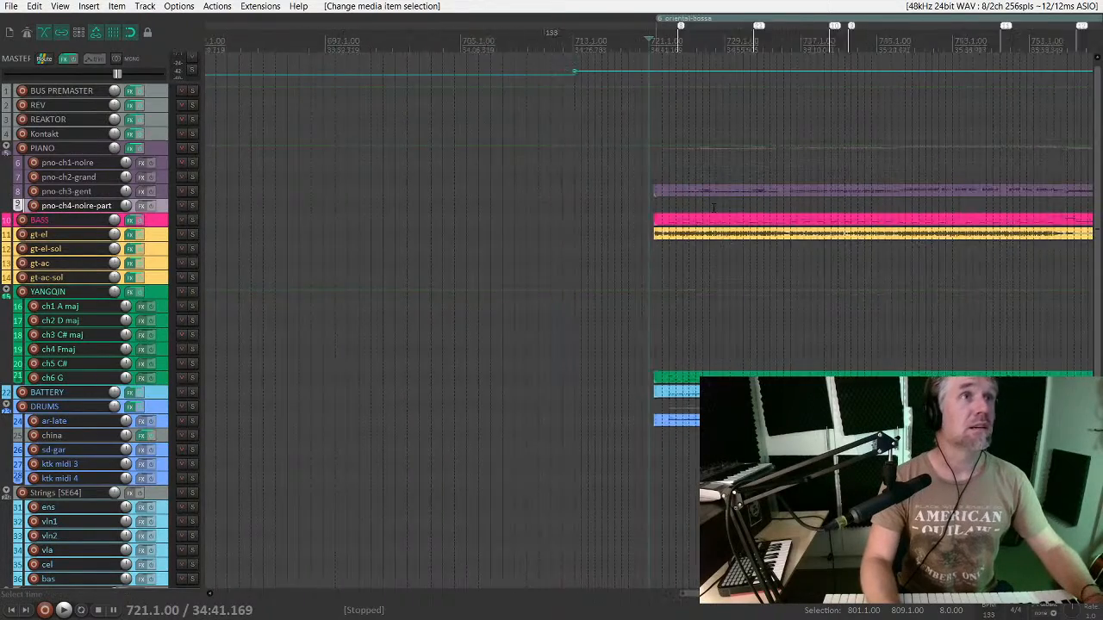
scroll(809, 159, down, 2)
click(776, 170)
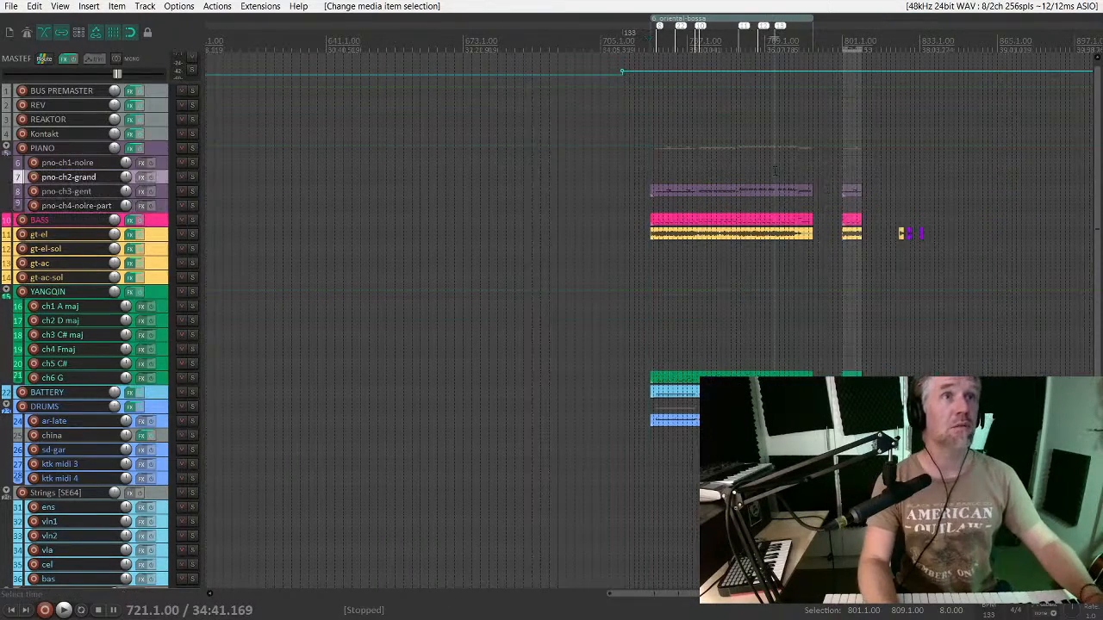
scroll(760, 207, right, 3)
click(636, 191)
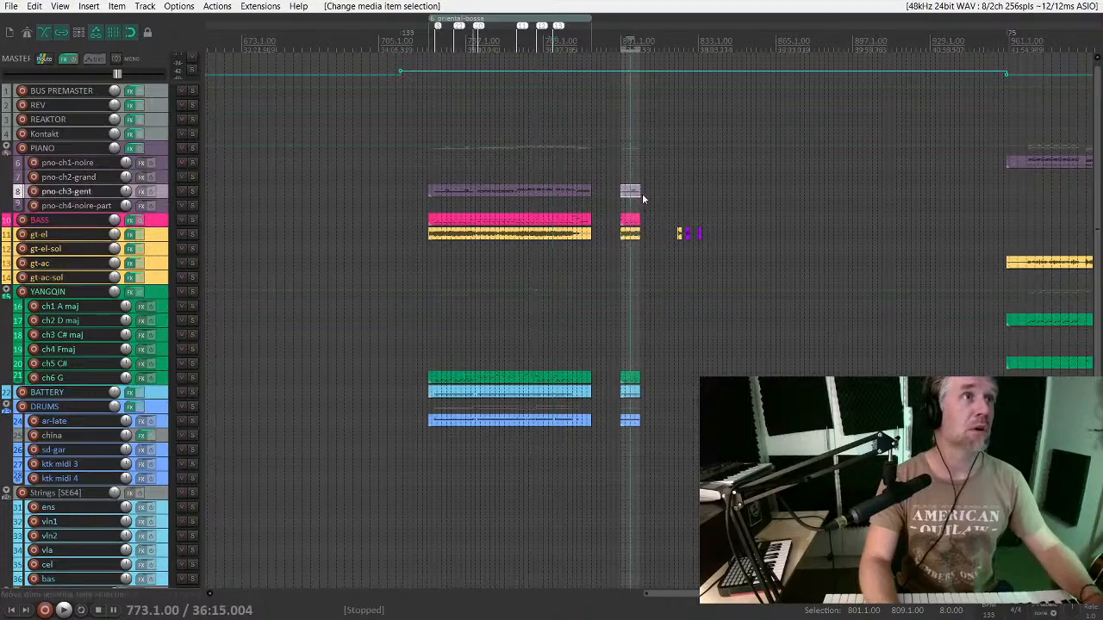
Step: Play the leftover gt-el items after the loop, from about bar 824, and delete all three
scroll(637, 193, up, 4)
click(843, 234)
key(space)
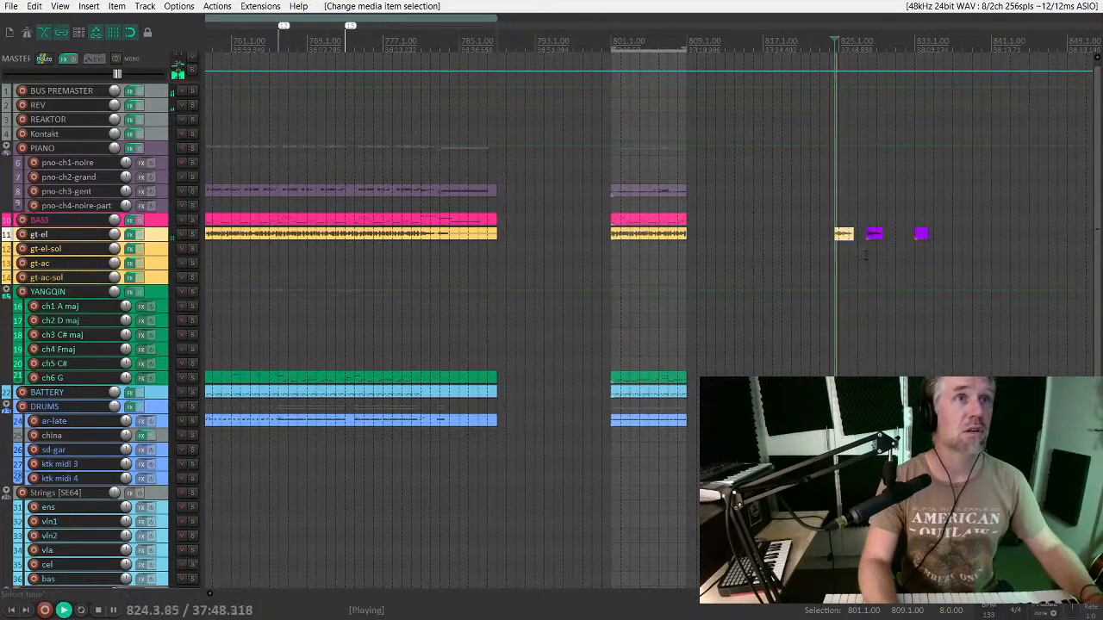
drag(821, 217, 957, 250)
key(Delete)
Step: Play the full version's ending from bar 780
scroll(617, 245, down, 6)
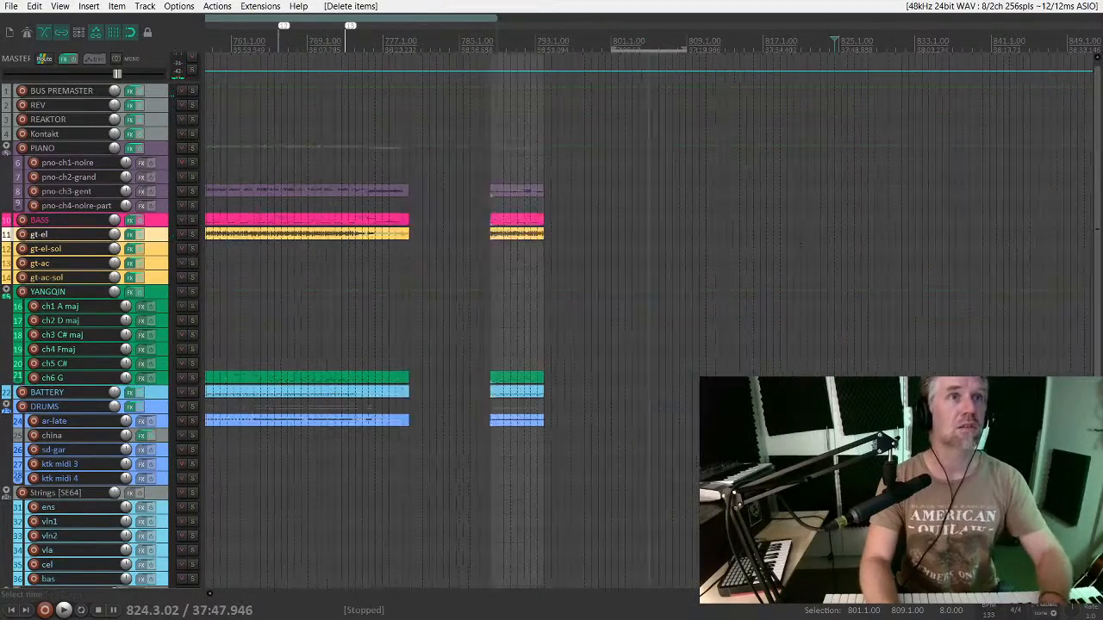
scroll(615, 245, up, 5)
scroll(445, 115, left, 5)
click(910, 163)
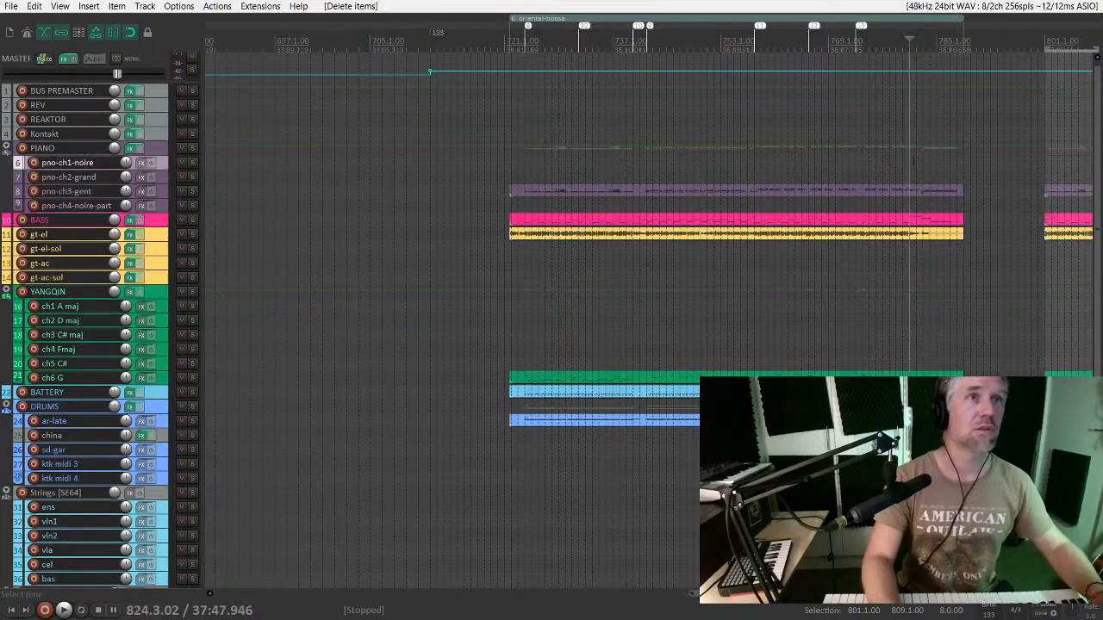
scroll(912, 172, up, 4)
click(629, 175)
key(space)
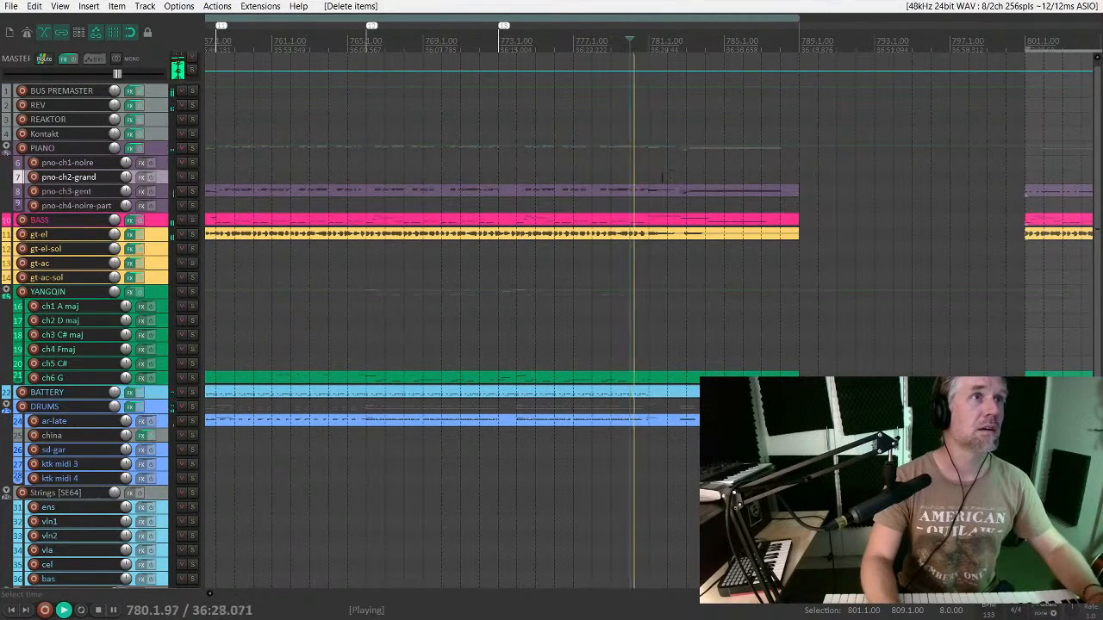
Step: Copy the ending from 780.1.00 to 789.1.00 on all tracks to the empty space at bar 817
drag(633, 174, 800, 176)
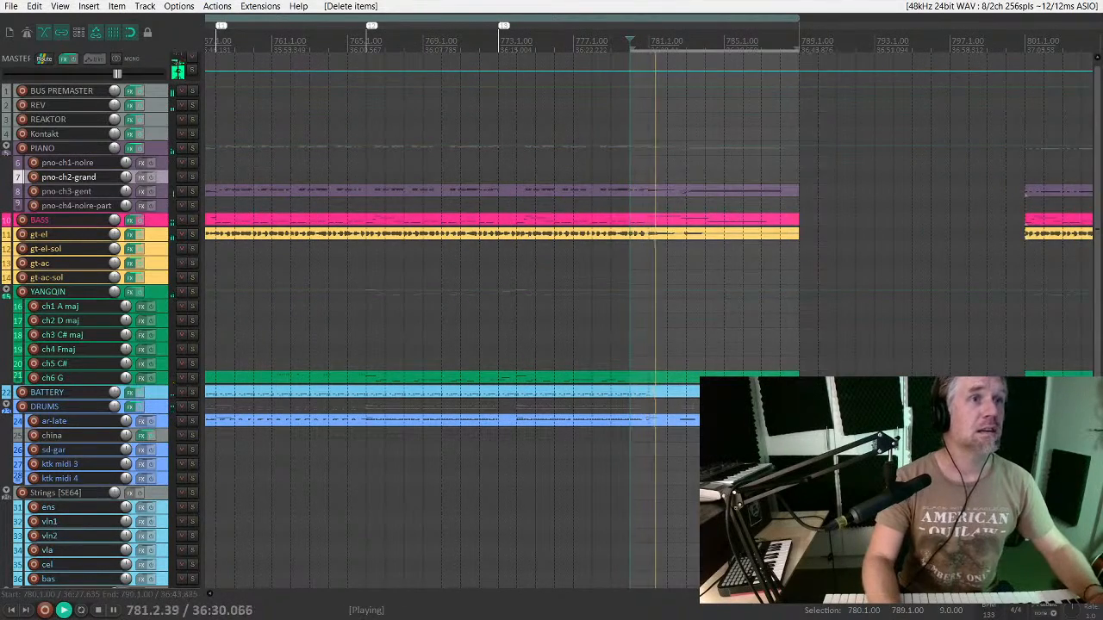
scroll(448, 169, down, 5)
drag(378, 176, 321, 458)
key(space)
drag(340, 422, 580, 405)
click(566, 364)
Step: Play the copied ending from bar 817 and again from bar 819 to find where the sting can be shortened
scroll(664, 362, up, 5)
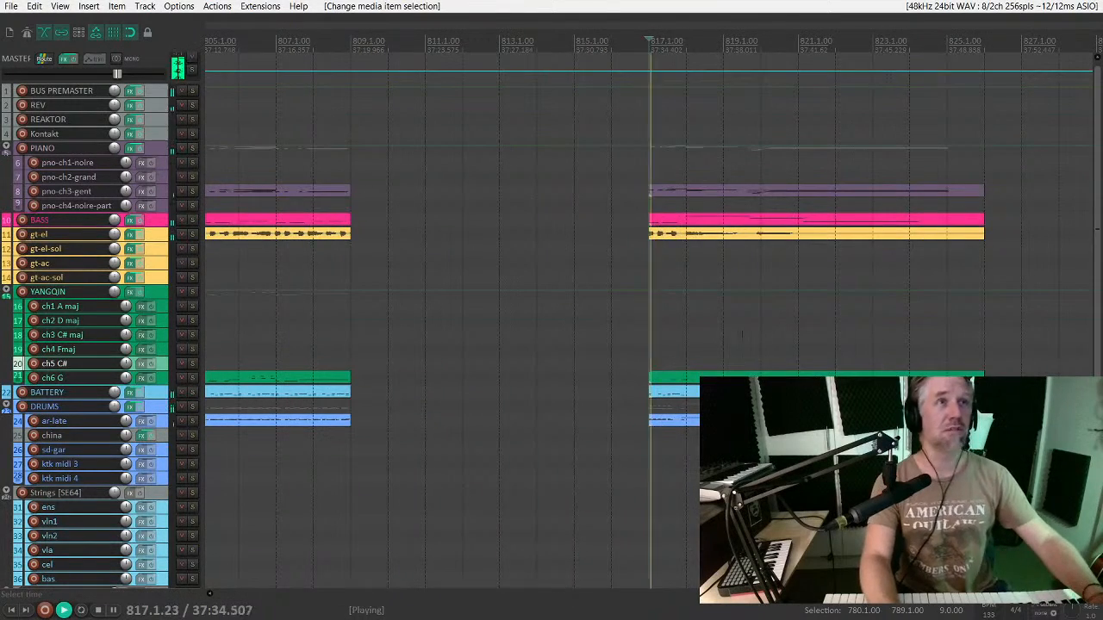
click(746, 234)
scroll(789, 264, up, 4)
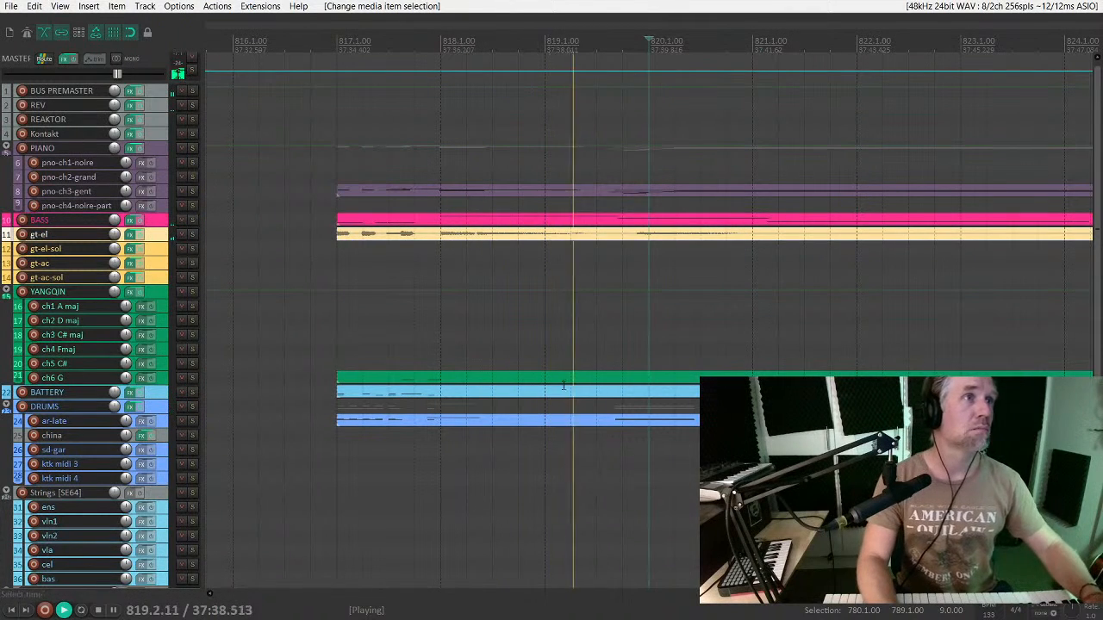
key(space)
key(space)
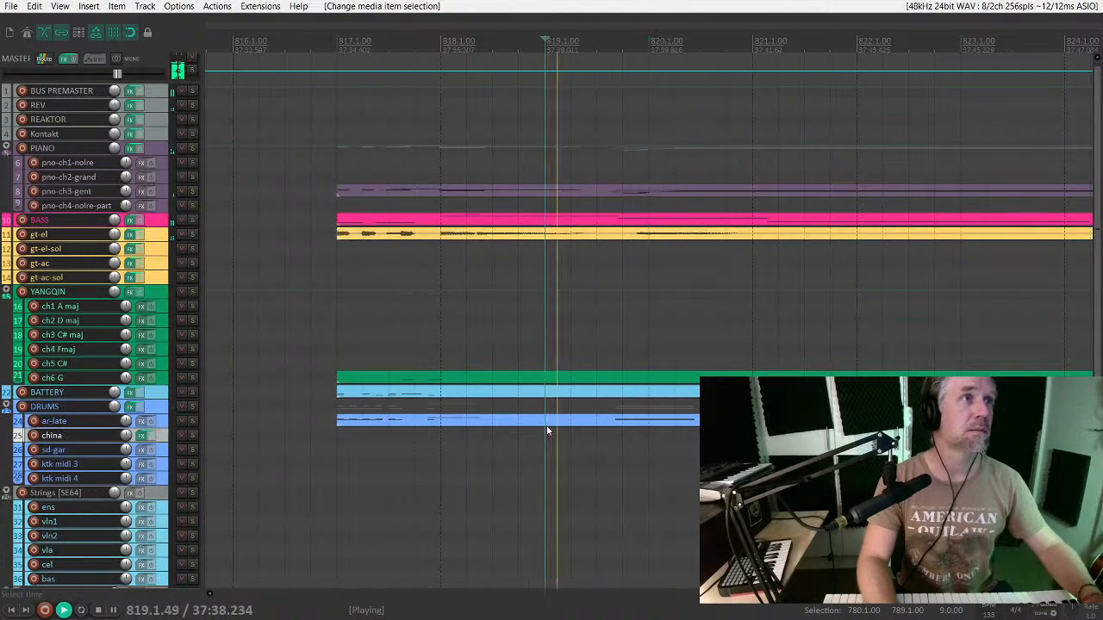
scroll(741, 263, down, 4)
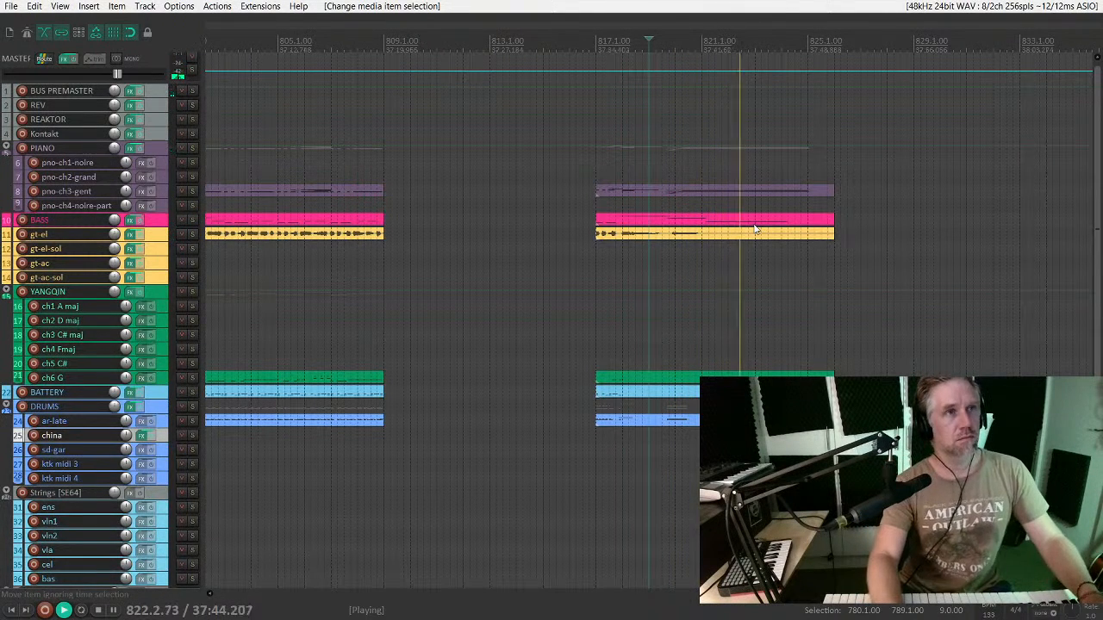
Step: Replay the copied ending from bar 818 to judge the pause before the final chord
key(space)
click(659, 190)
click(623, 177)
scroll(637, 183, up, 2)
key(space)
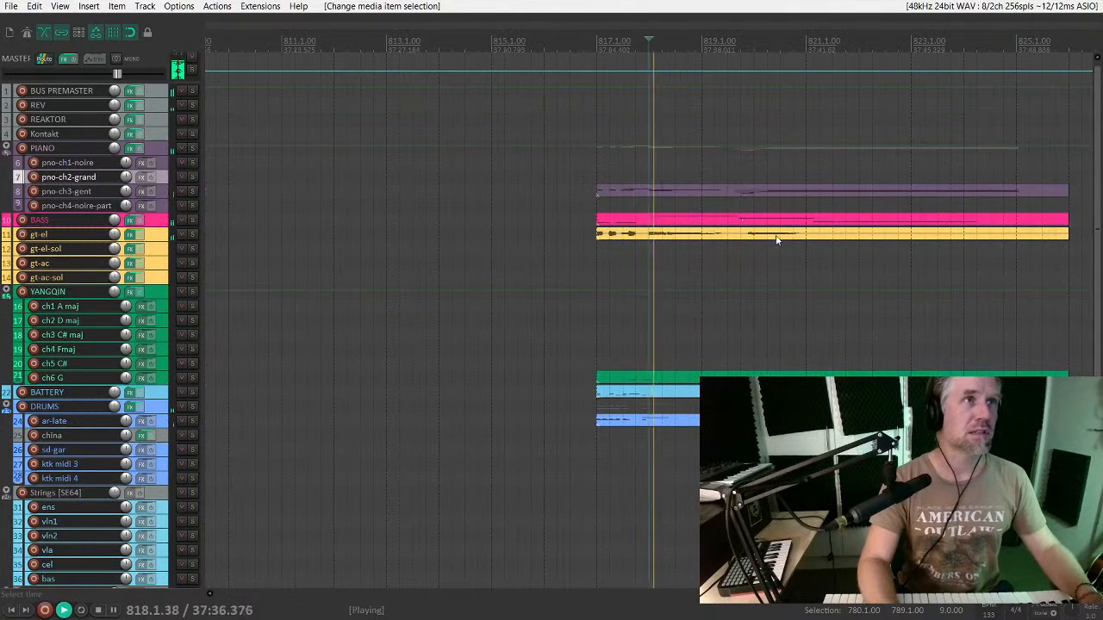
key(space)
Step: Try cutting 818.4.00 to 819.4.00 out of the copied ending and closing the gap, play it, and undo the cut
drag(702, 208, 746, 351)
drag(686, 441, 741, 441)
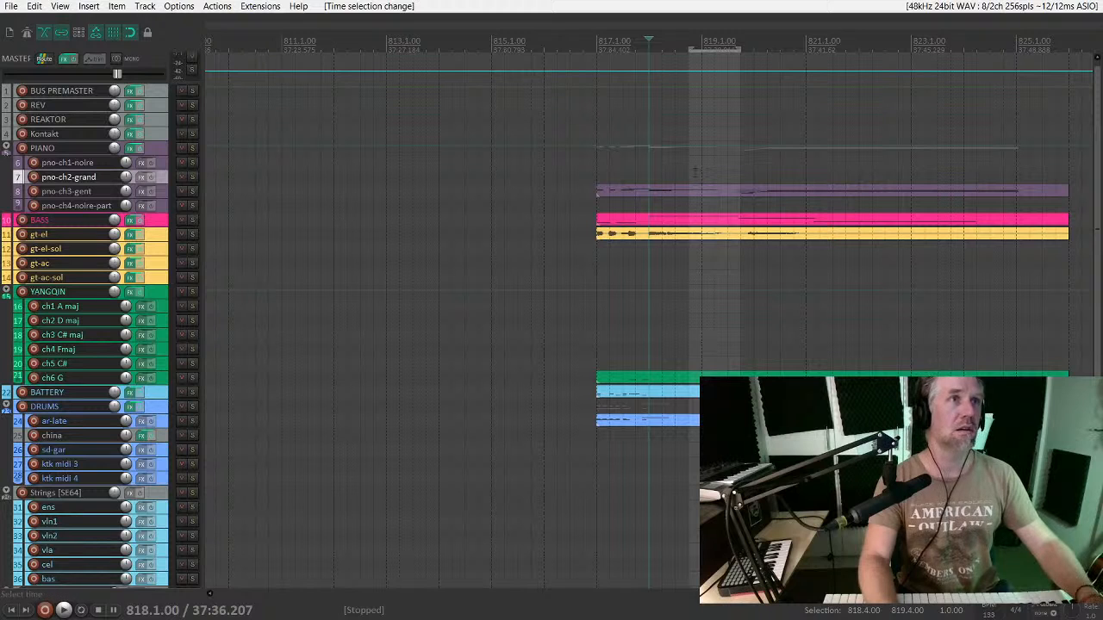
key(ctrl+Delete)
key(space)
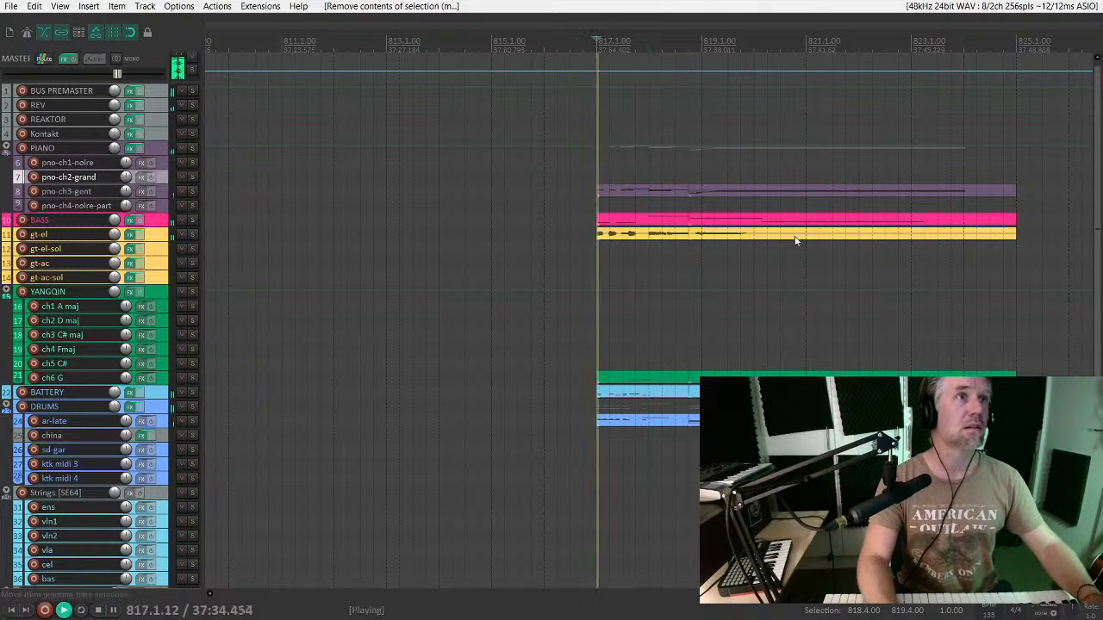
scroll(796, 239, up, 4)
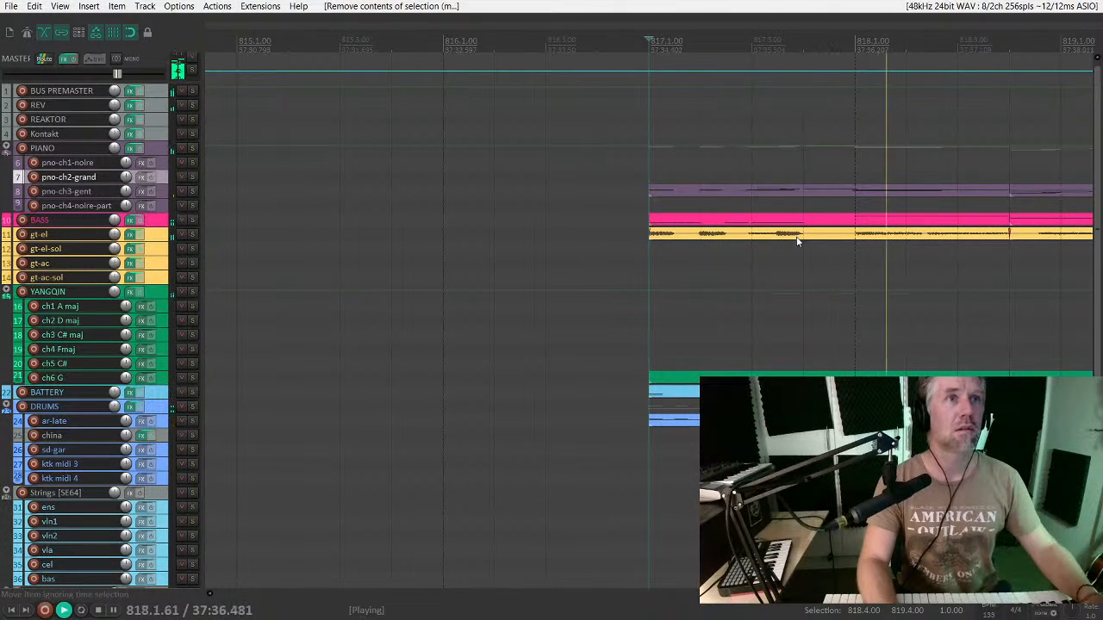
scroll(796, 241, down, 4)
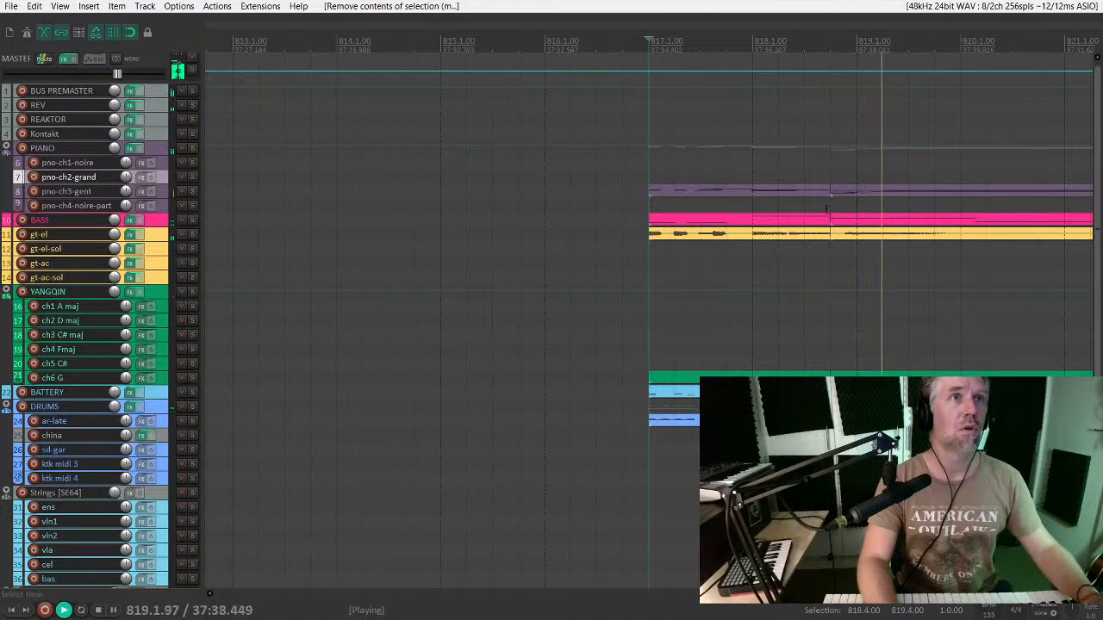
click(758, 190)
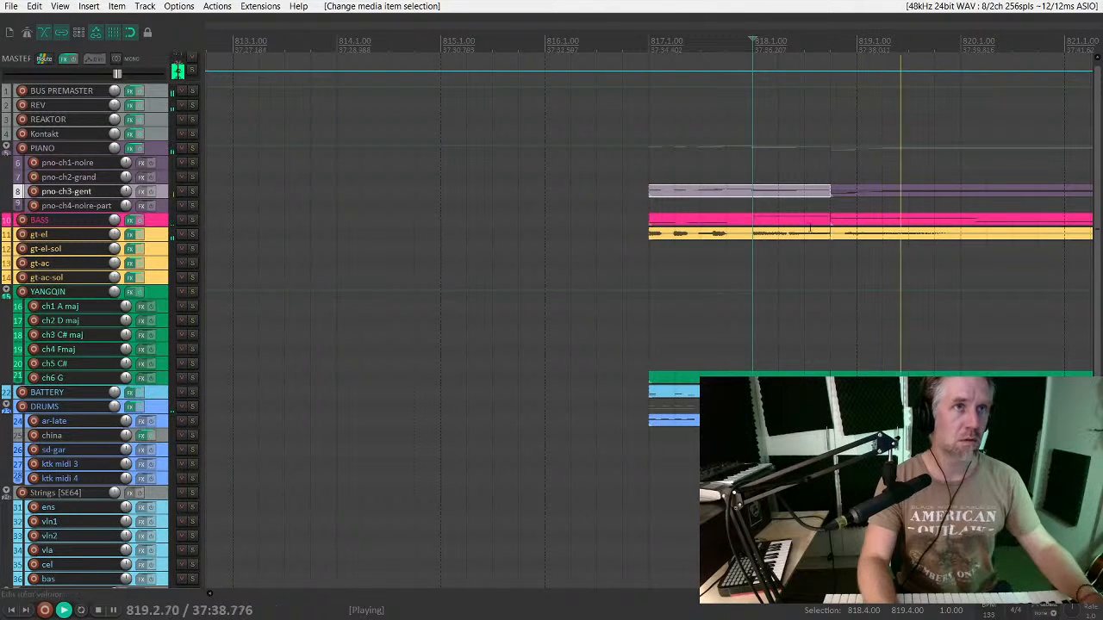
key(ctrl+z)
key(ctrl+z)
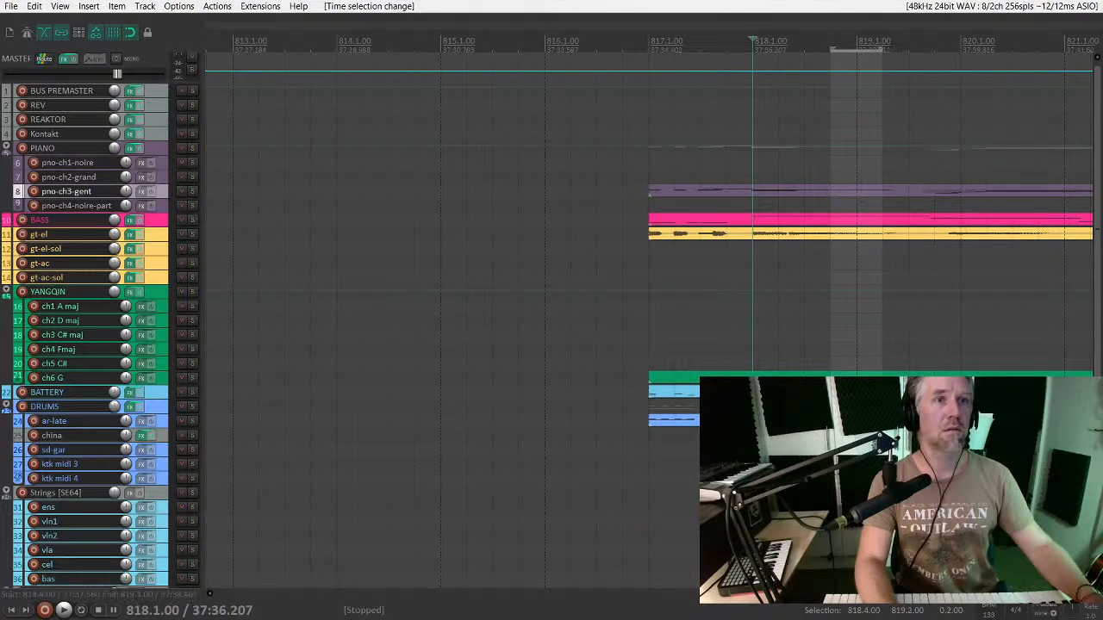
Step: Cut 818.4.00 to 819.3.00 out of the copied ending, closing the gap, and play it from bar 817
key(ctrl+Delete)
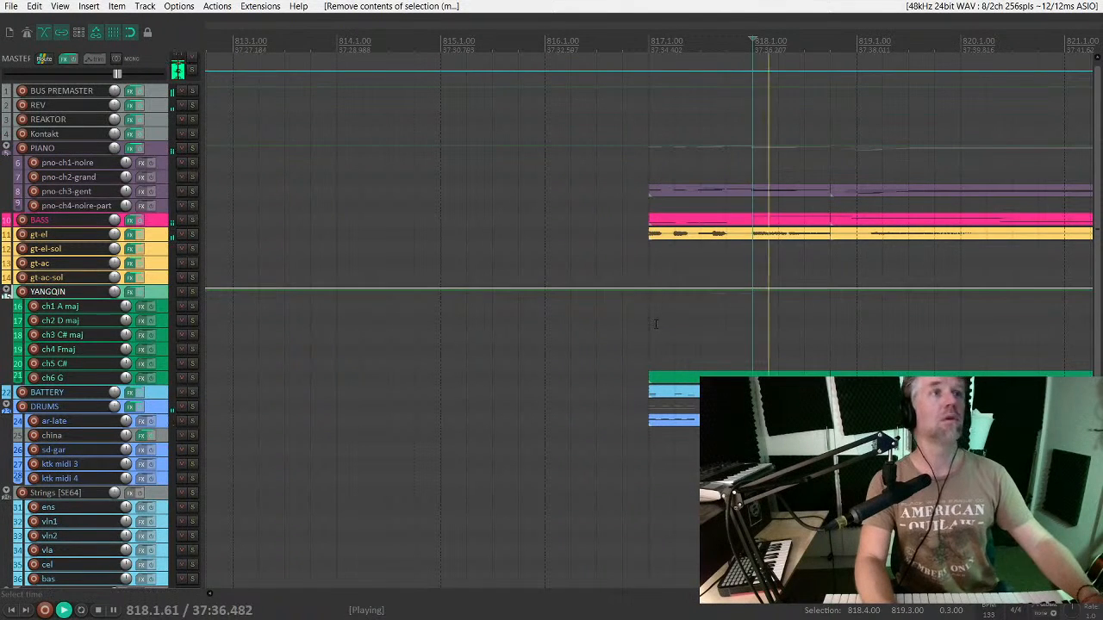
click(650, 320)
key(space)
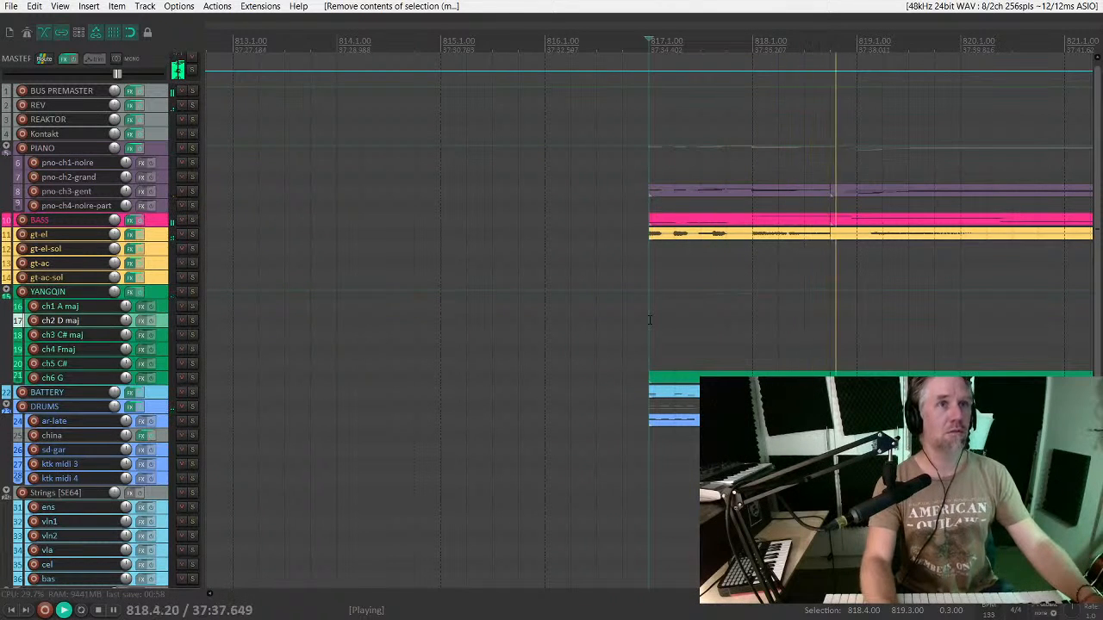
key(space)
Step: Trim the start of the bass item following the cut to just before bar 819, leaving out the leftover note fragment
click(860, 193)
key(shift+grave)
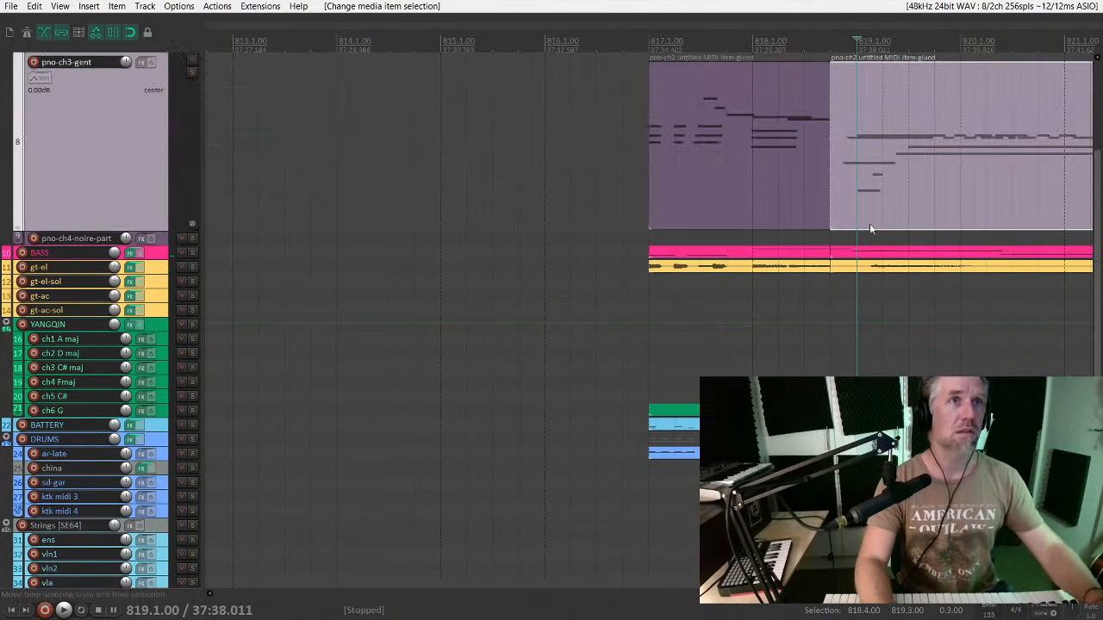
scroll(859, 228, up, 3)
alt+click(770, 188)
click(674, 253)
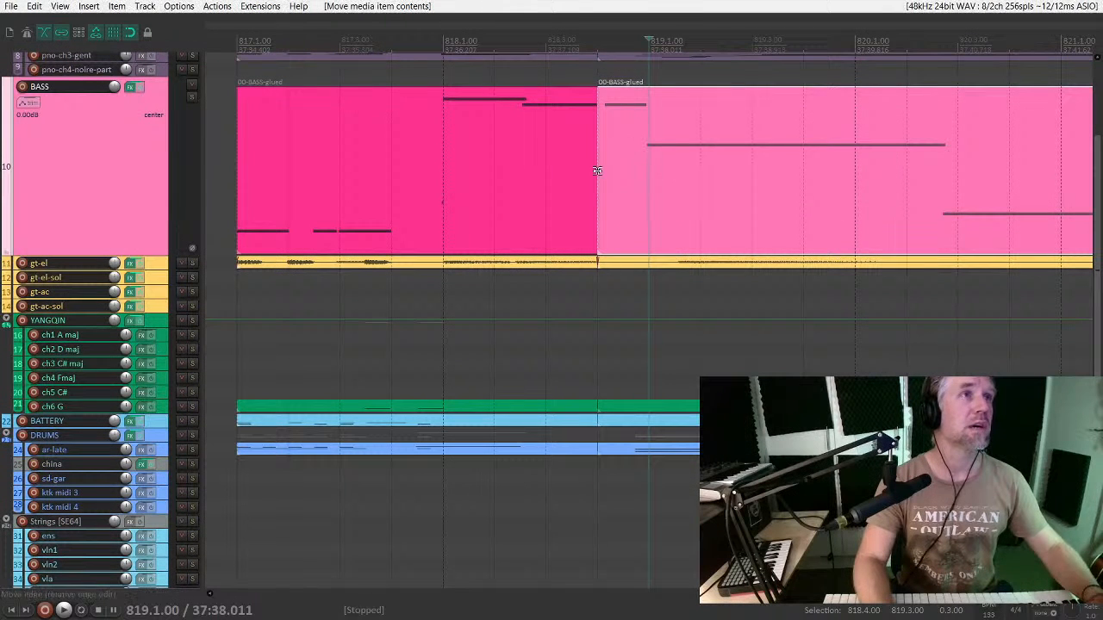
drag(596, 170, 640, 168)
double_click(654, 170)
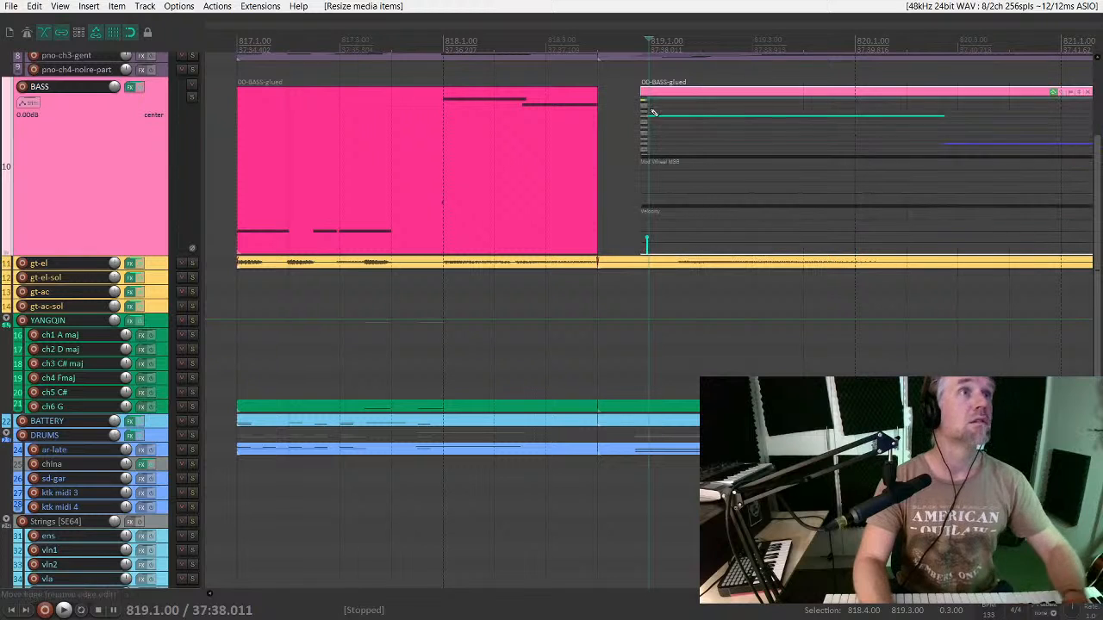
key(Delete)
Step: Extend the end of the first bass item to meet the trimmed one and play the sting from bar 817
click(591, 125)
drag(595, 129, 639, 132)
scroll(594, 151, down, 4)
click(600, 209)
key(space)
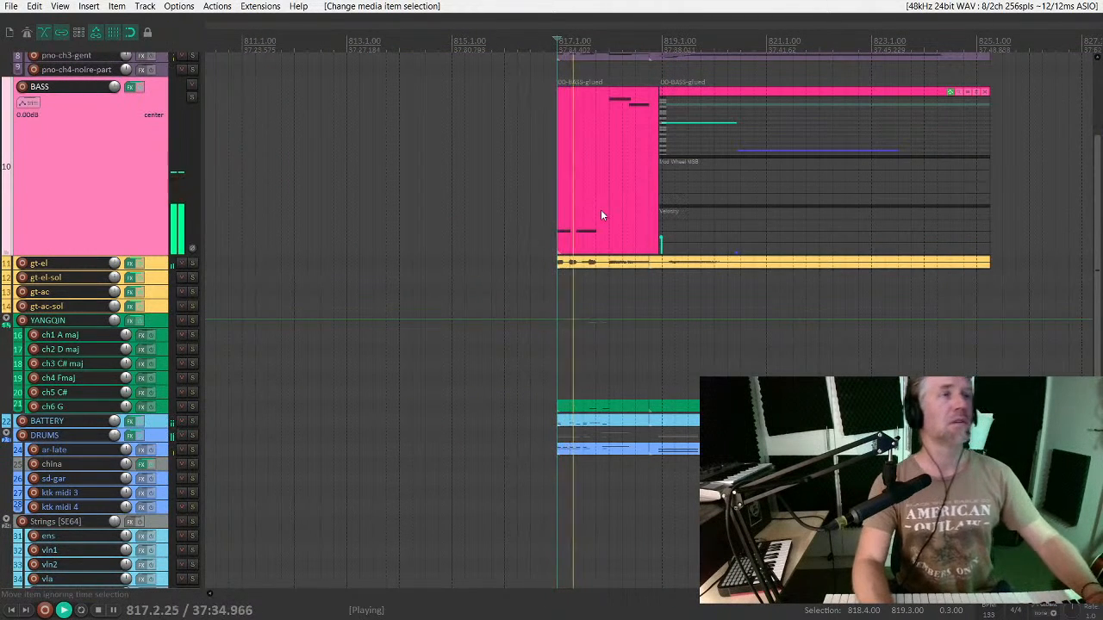
Step: Open the sting's first bass item for inline note editing and delete the unwanted event during playback from bar 818
scroll(638, 210, up, 4)
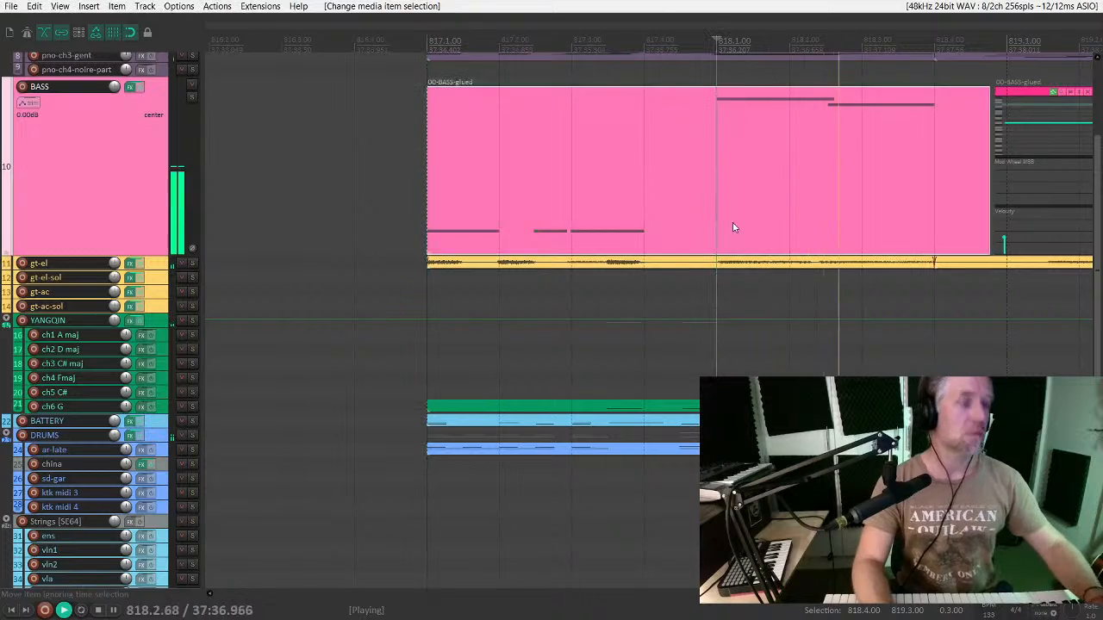
double_click(731, 224)
double_click(716, 152)
scroll(735, 167, down, 8)
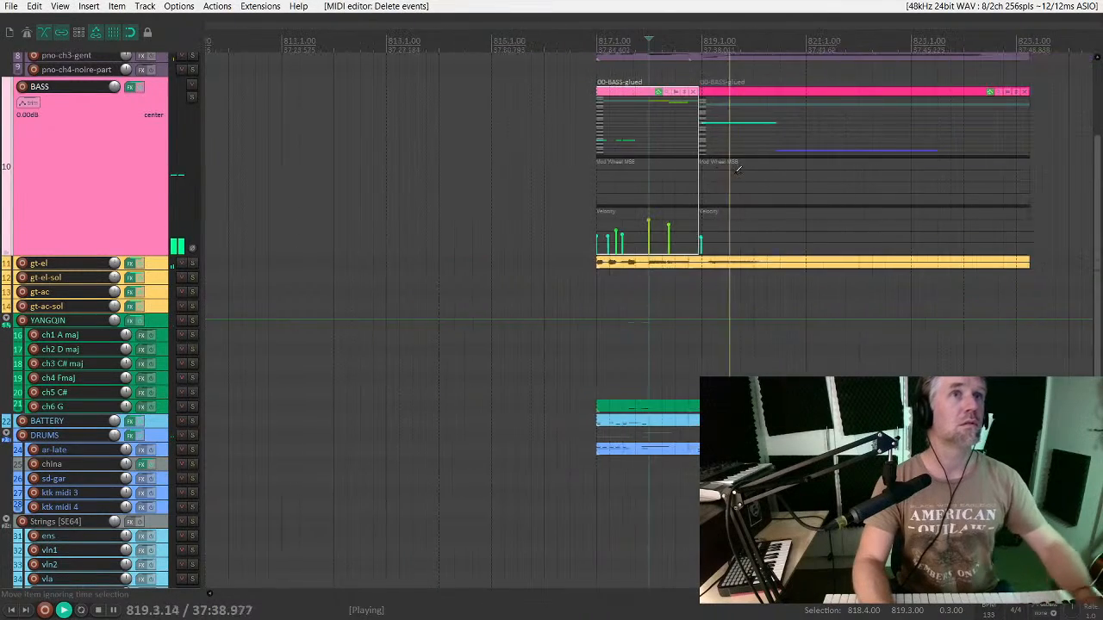
scroll(732, 244, down, 2)
key(space)
Step: Shorten the ends of all the sting's final items together to bar 824
click(704, 232)
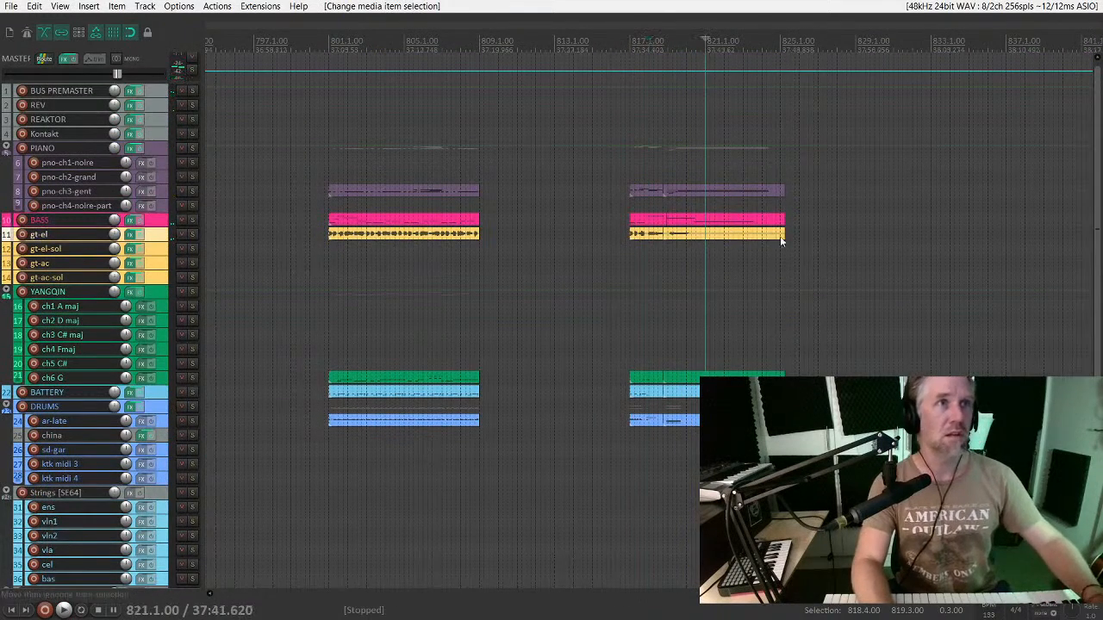
drag(804, 177, 762, 421)
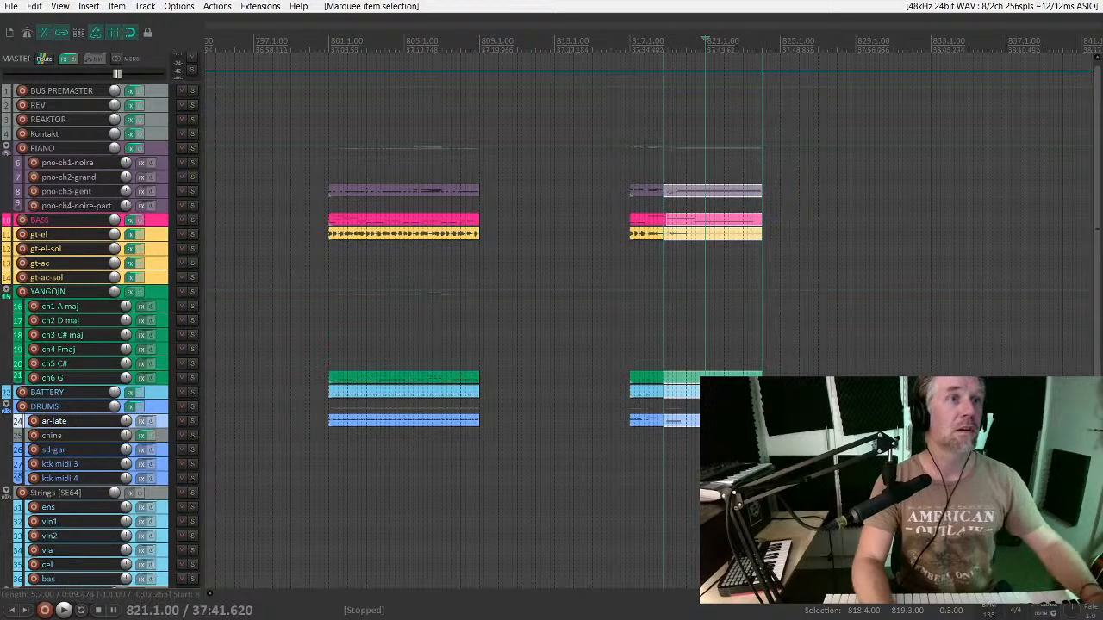
Step: Add four points to the PIANO volume envelope around the sting's end and pull the middle segment down for a fade-out
click(168, 152)
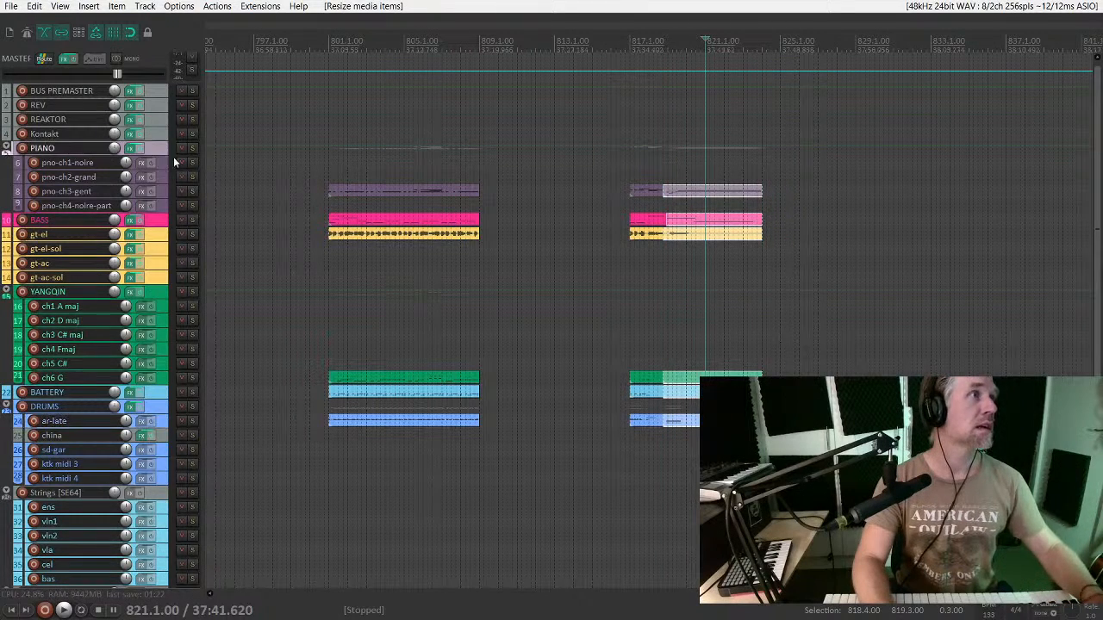
key(grave)
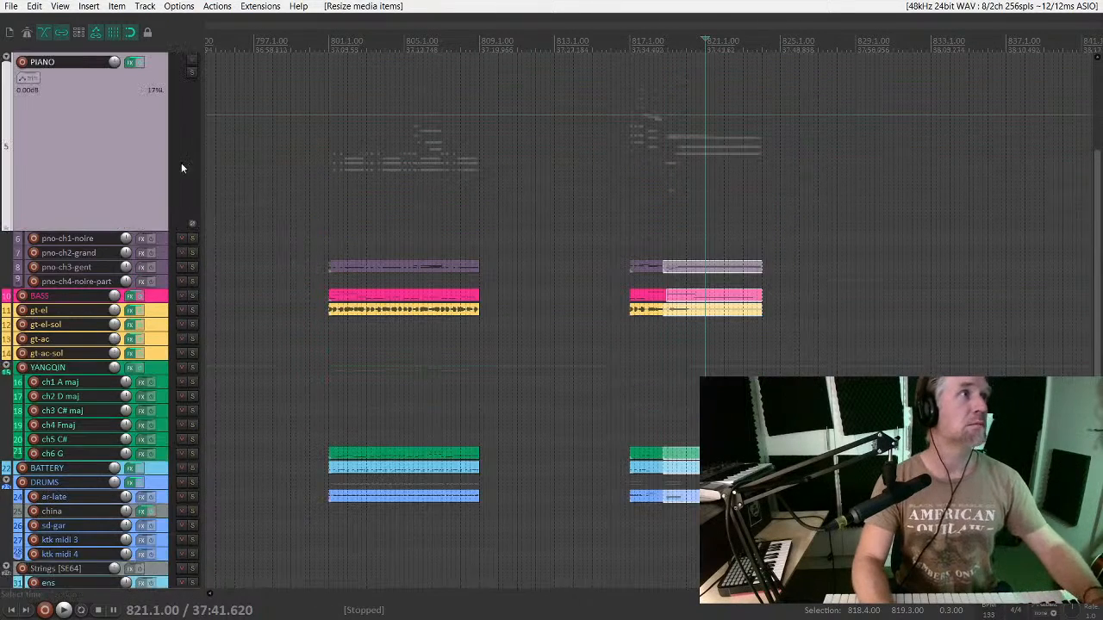
shift+click(743, 115)
shift+click(757, 116)
shift+click(780, 116)
shift+click(804, 115)
drag(769, 116, 770, 228)
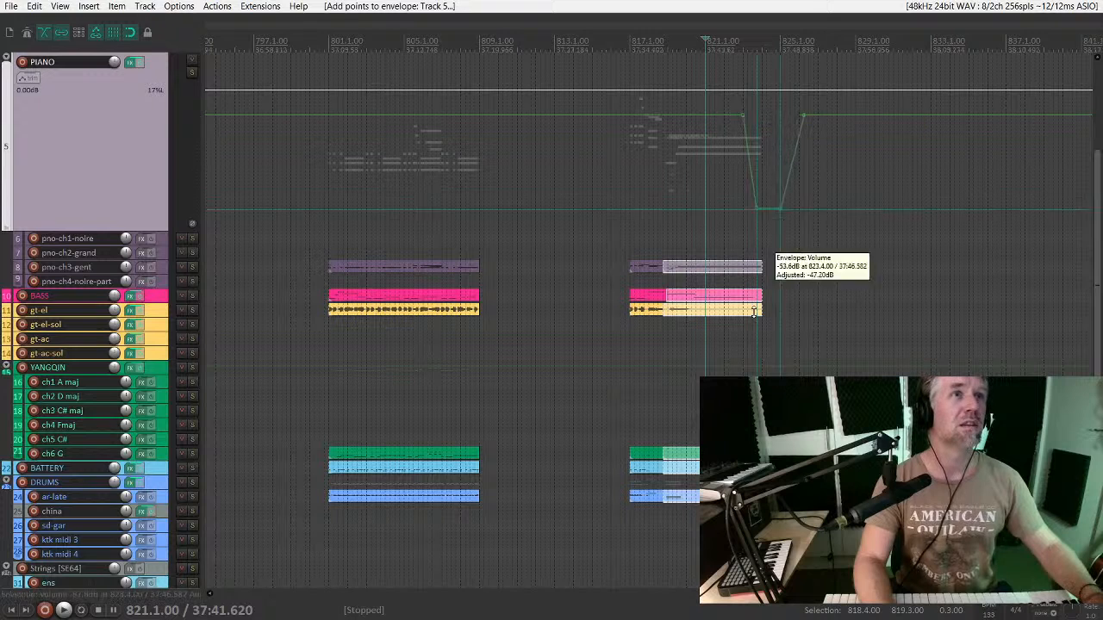
Step: Play the sting from 816.4.00 and move the start of the piano fade back to bar 822
click(634, 185)
scroll(634, 185, up, 3)
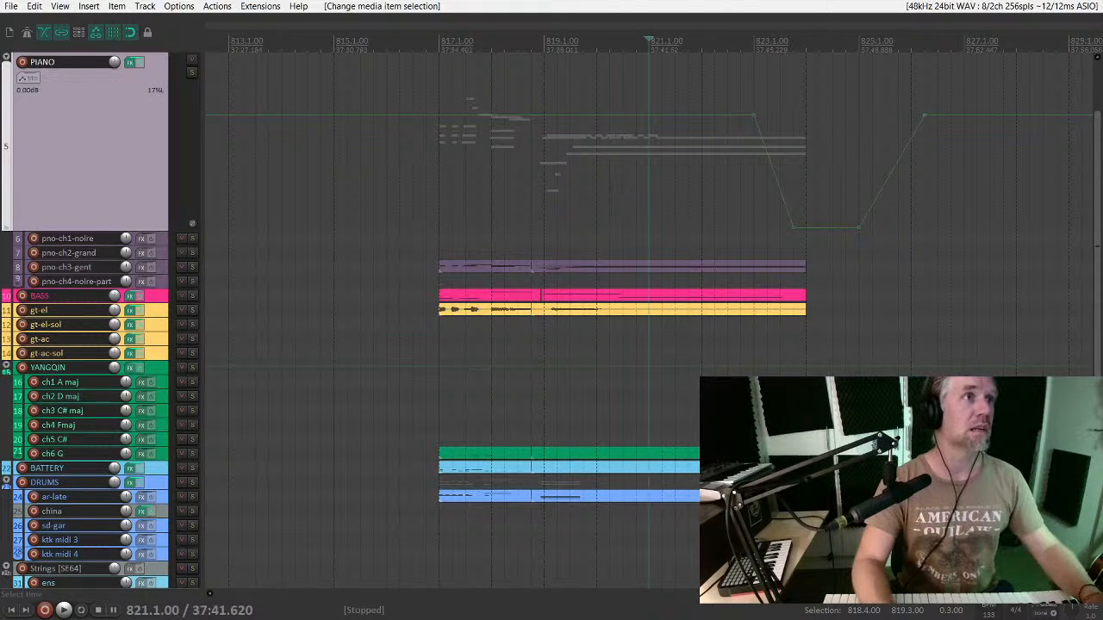
click(569, 215)
click(429, 213)
key(space)
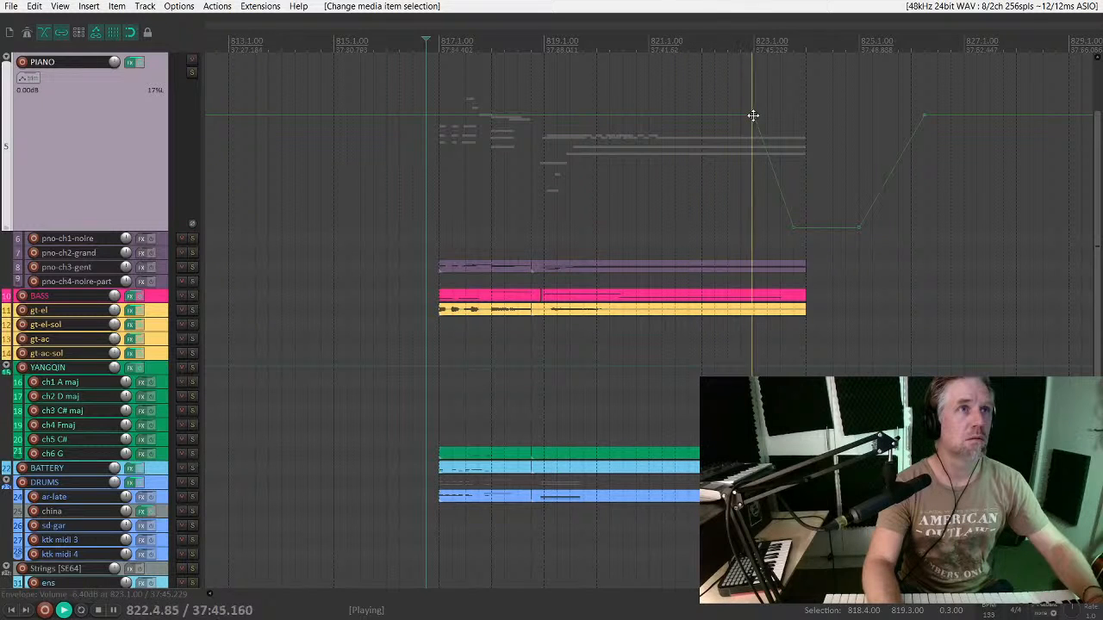
key(space)
drag(753, 116, 702, 115)
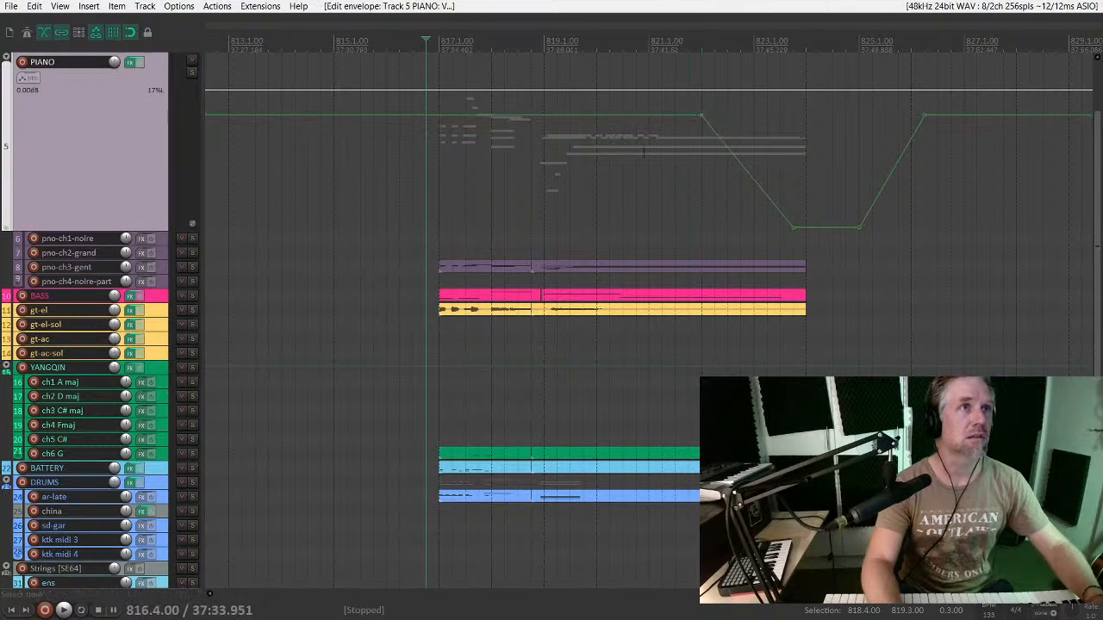
Step: Create a region from 816.4.00 to 824.2.00 around the sting, named oriental-bossa-sting-premaster
drag(430, 224, 819, 241)
key(space)
key(shift+r)
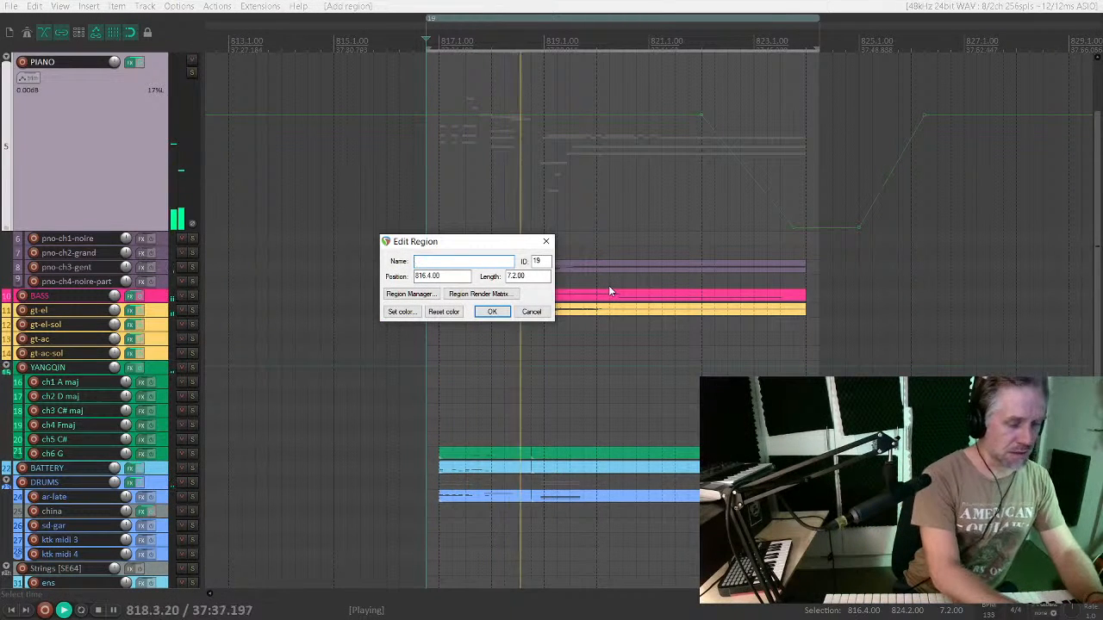
text(oriental-boss)
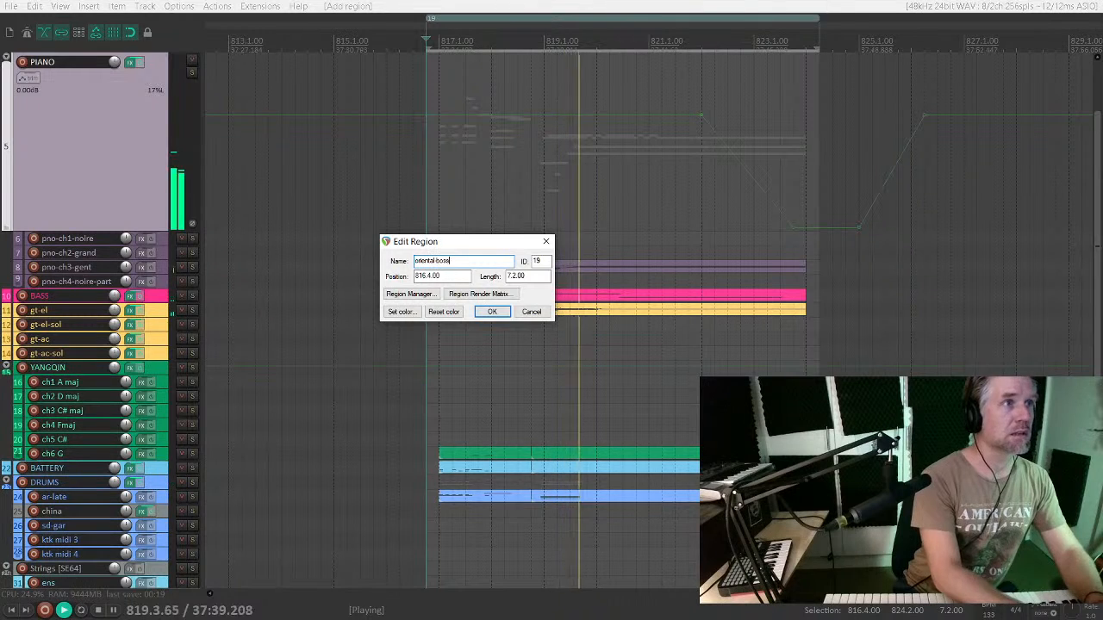
text(a-sting)
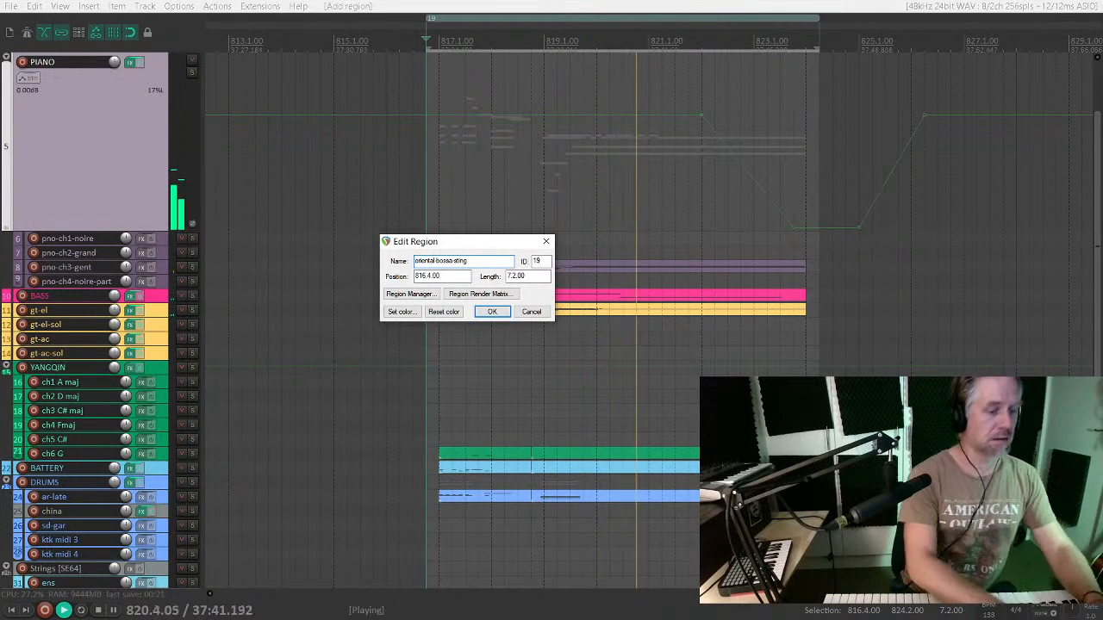
text(-premaster)
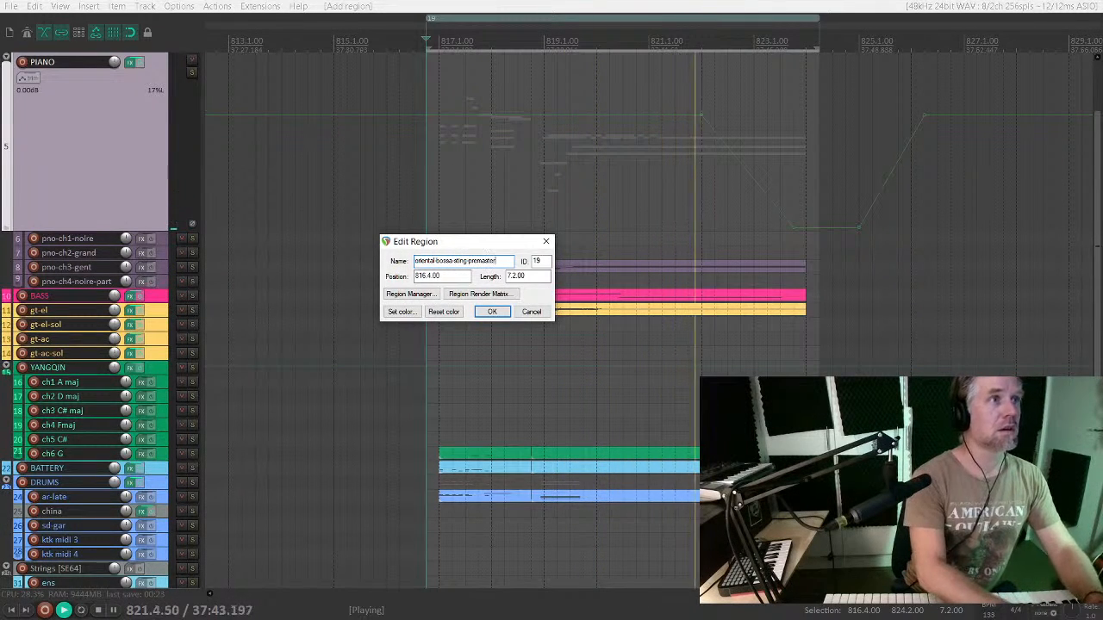
key(Return)
Step: Create a region over the eight-bar loop from 801.1.00 to 809.1.00, named oriental-bossa-loop-premaster
scroll(698, 259, down, 3)
scroll(497, 229, down, 2)
key(space)
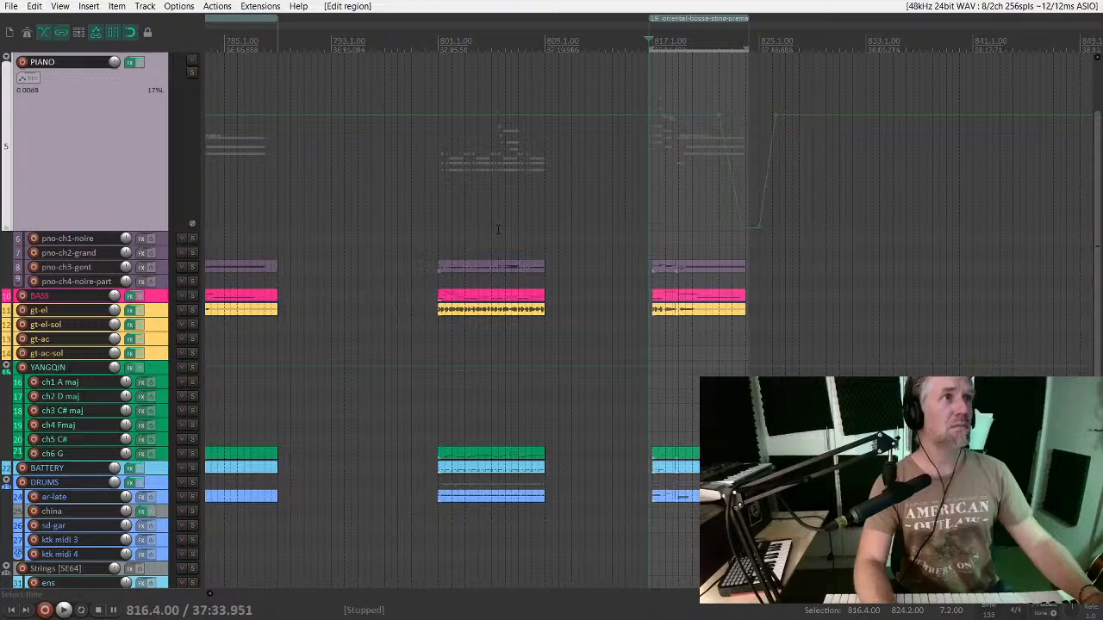
click(448, 270)
key(ctrl+space)
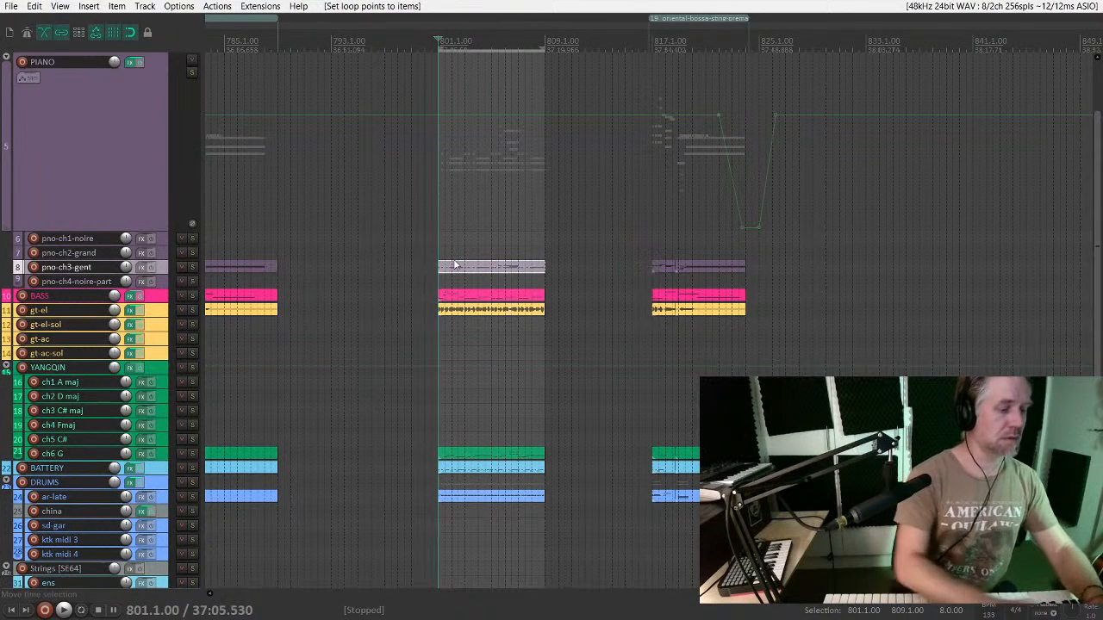
key(shift+r)
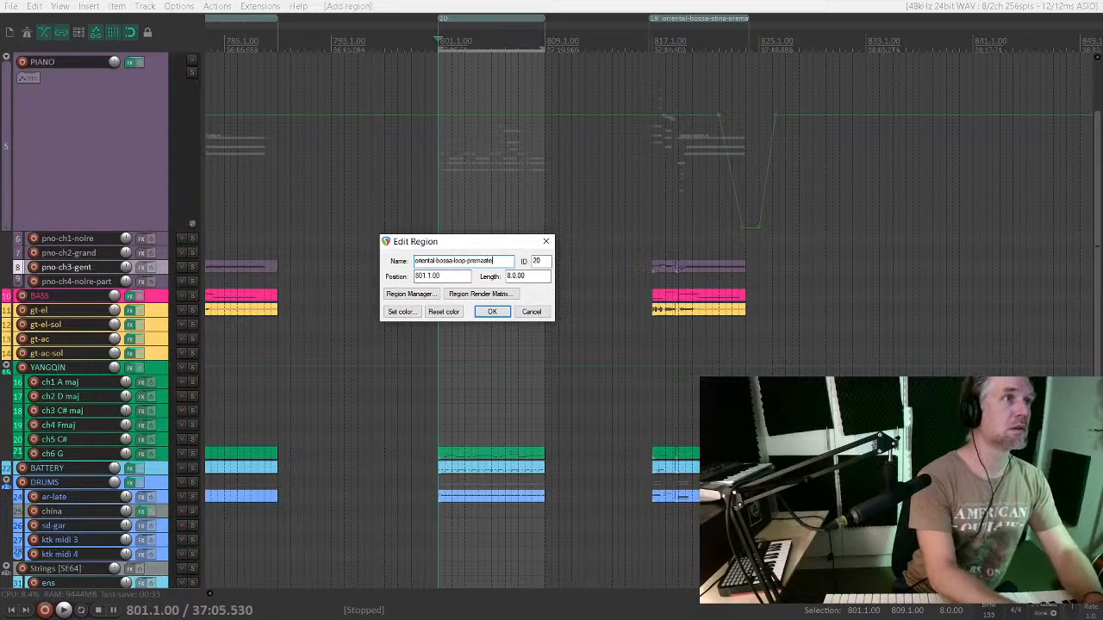
key(Return)
Step: Locate the 75 BPM piece after the bossa sections and play it from bar 965
scroll(780, 216, down, 3)
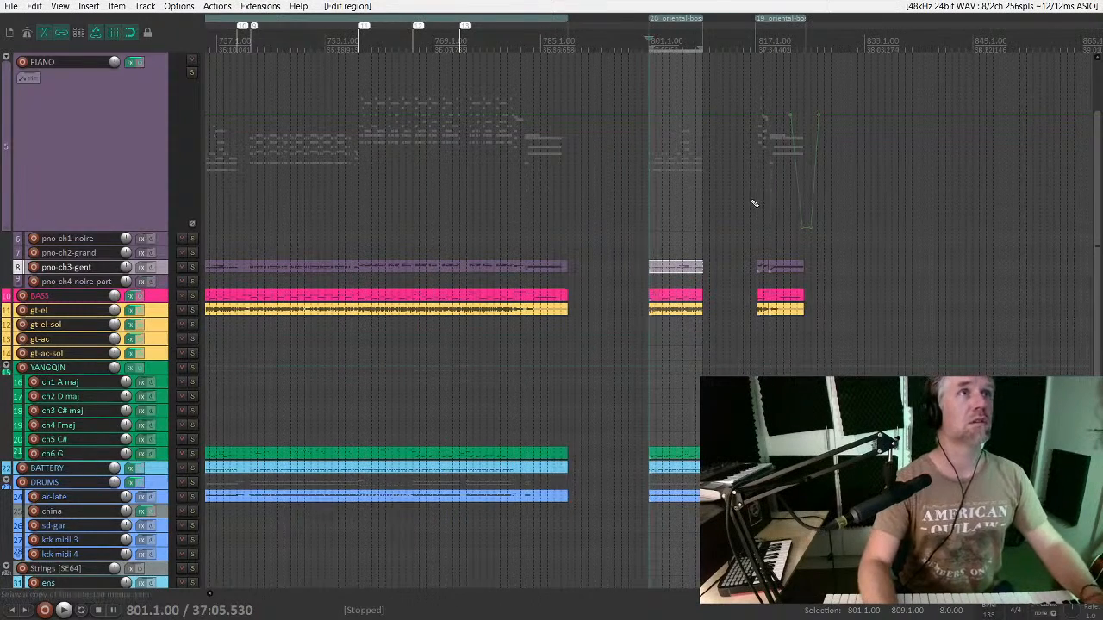
scroll(753, 205, down, 6)
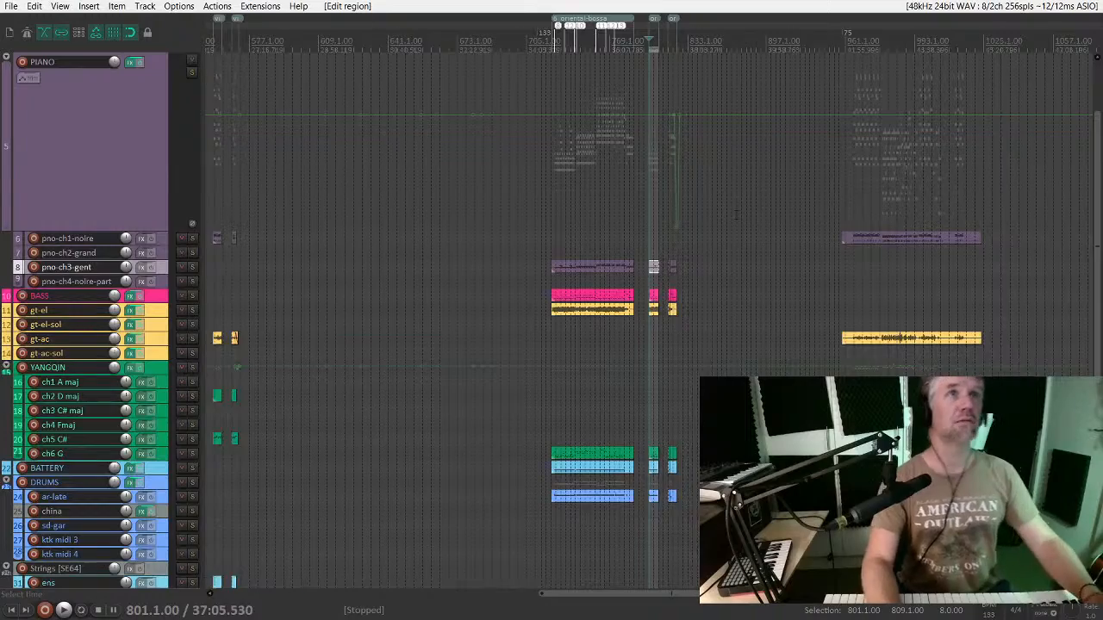
scroll(740, 213, down, 3)
click(768, 241)
scroll(784, 242, up, 3)
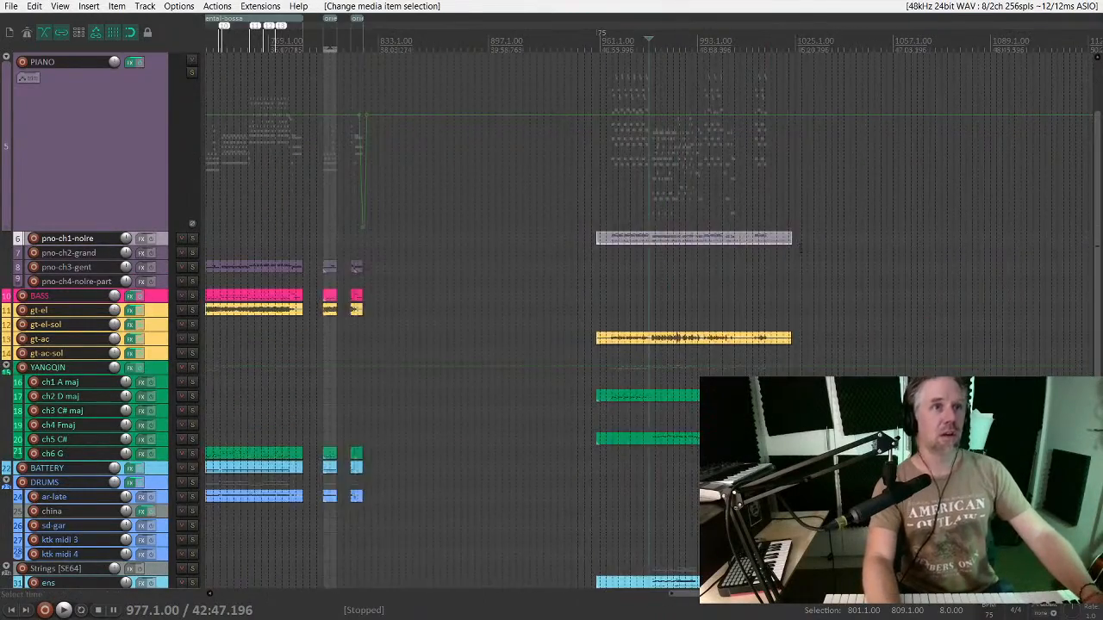
scroll(707, 237, down, 2)
click(641, 214)
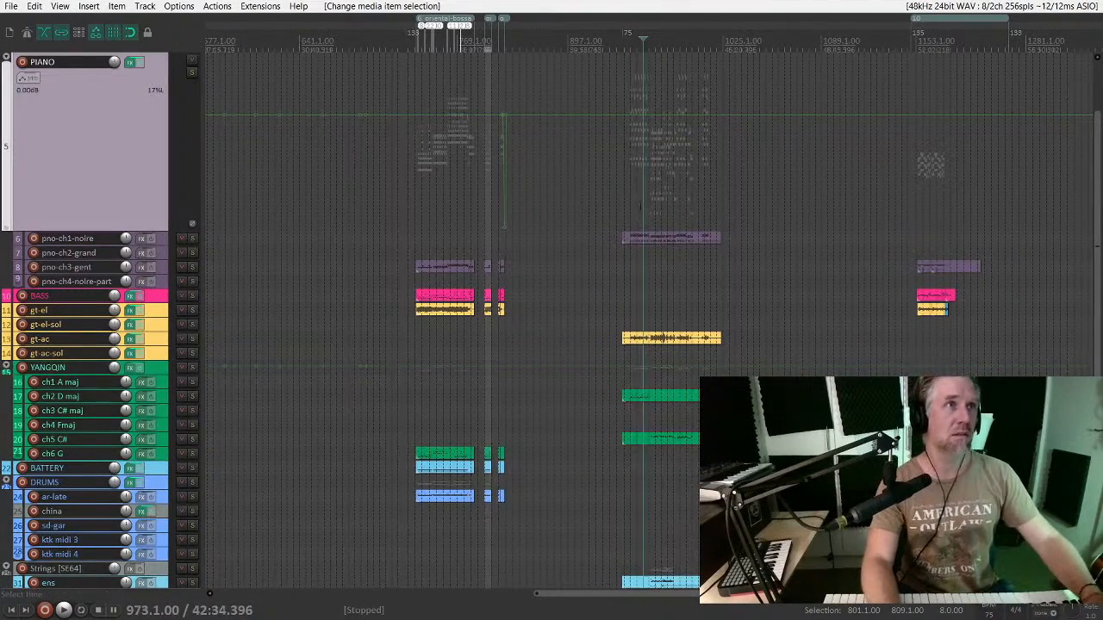
scroll(641, 207, up, 2)
key(space)
key(grave)
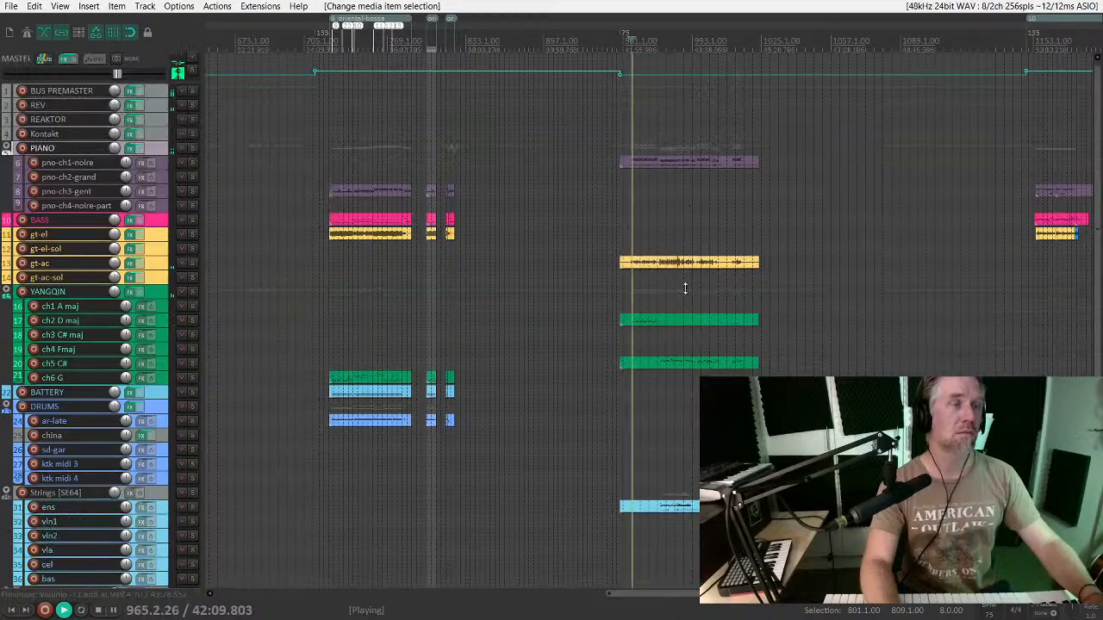
scroll(685, 289, up, 3)
scroll(672, 322, up, 1)
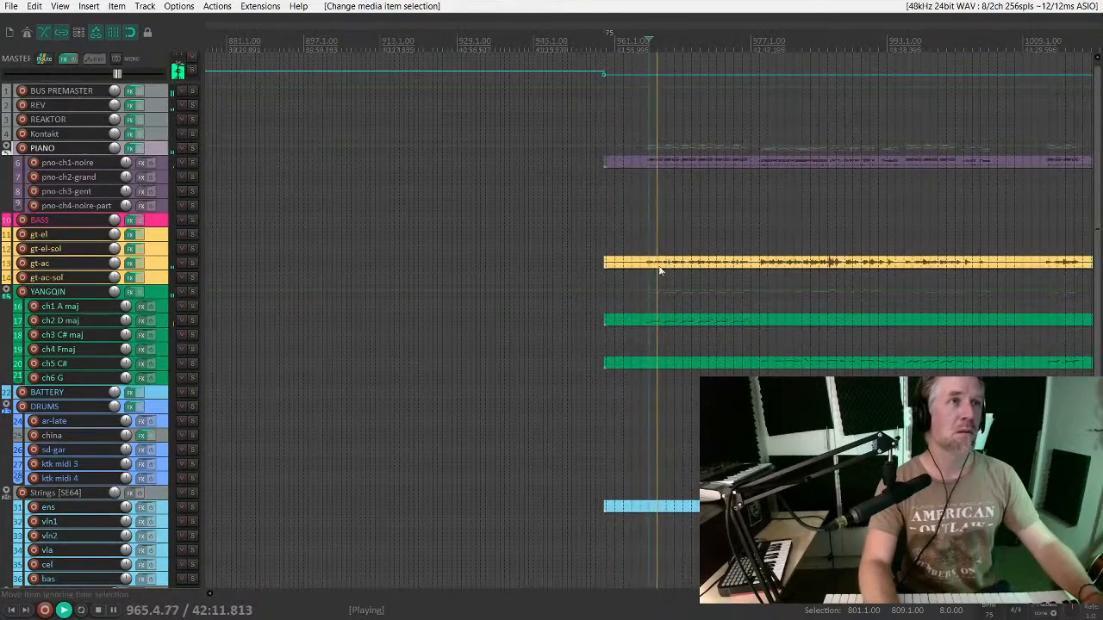
scroll(638, 210, down, 5)
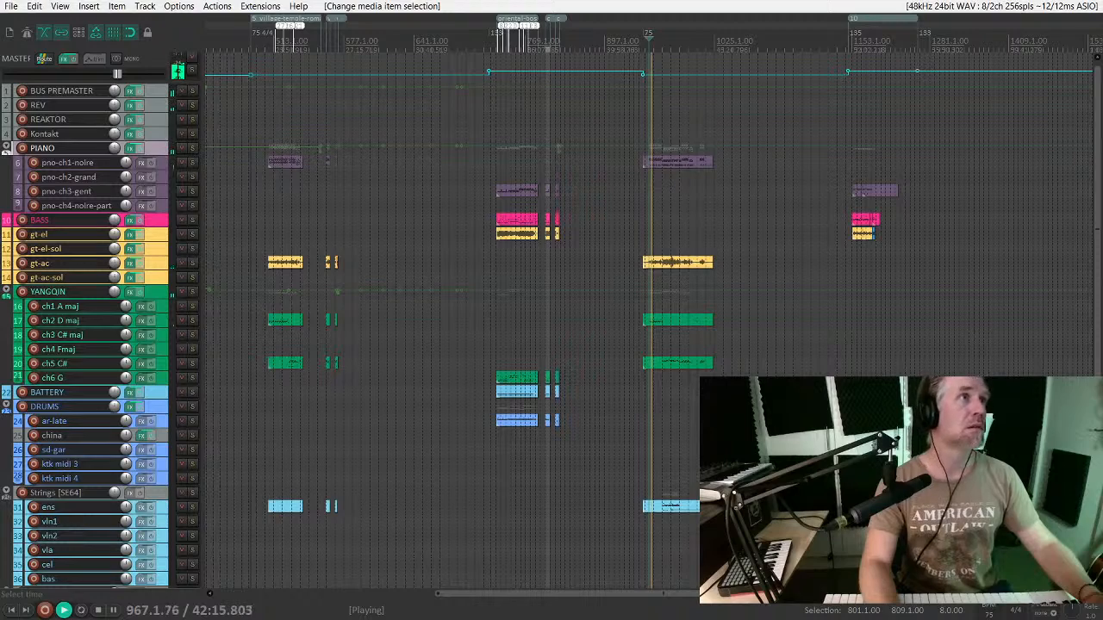
key(space)
Step: Sample the 75 BPM piece briefly from bar 985
click(858, 185)
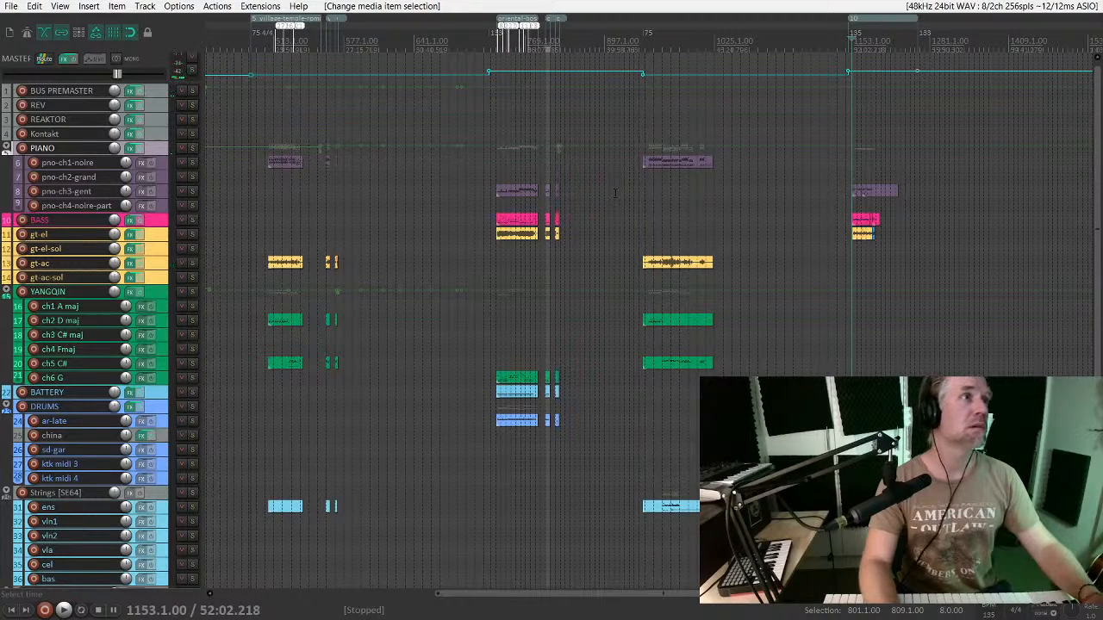
click(671, 234)
scroll(674, 233, up, 5)
key(space)
key(space)
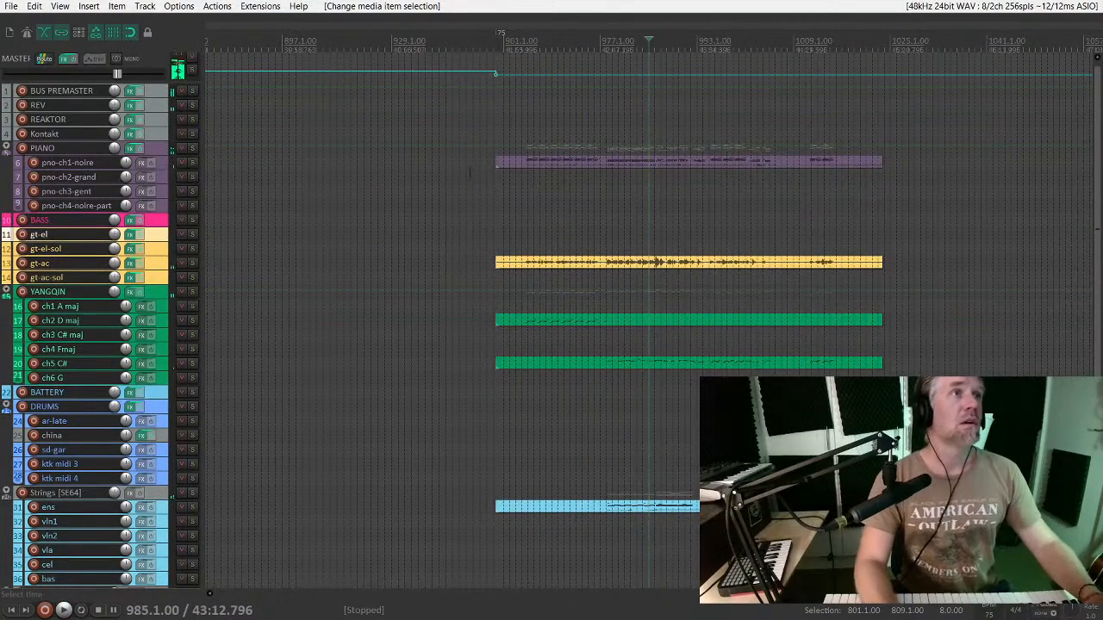
Step: Compare the 75 BPM piece's opening at bar 965 with its second section at bar 981 by playing both
scroll(649, 228, up, 2)
click(556, 116)
click(482, 116)
key(space)
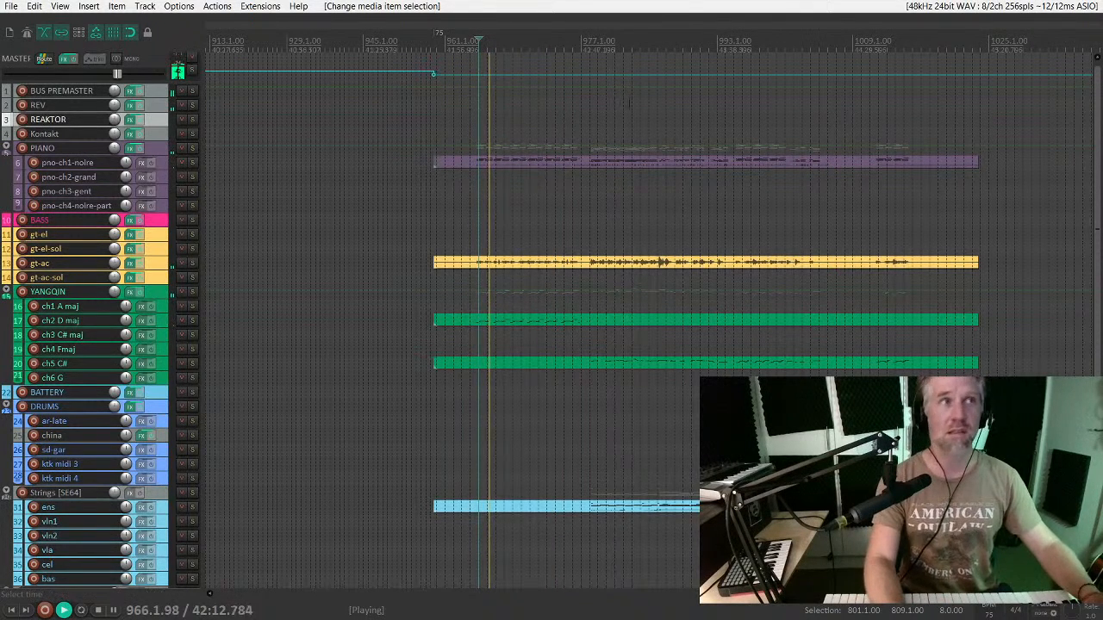
click(618, 123)
key(space)
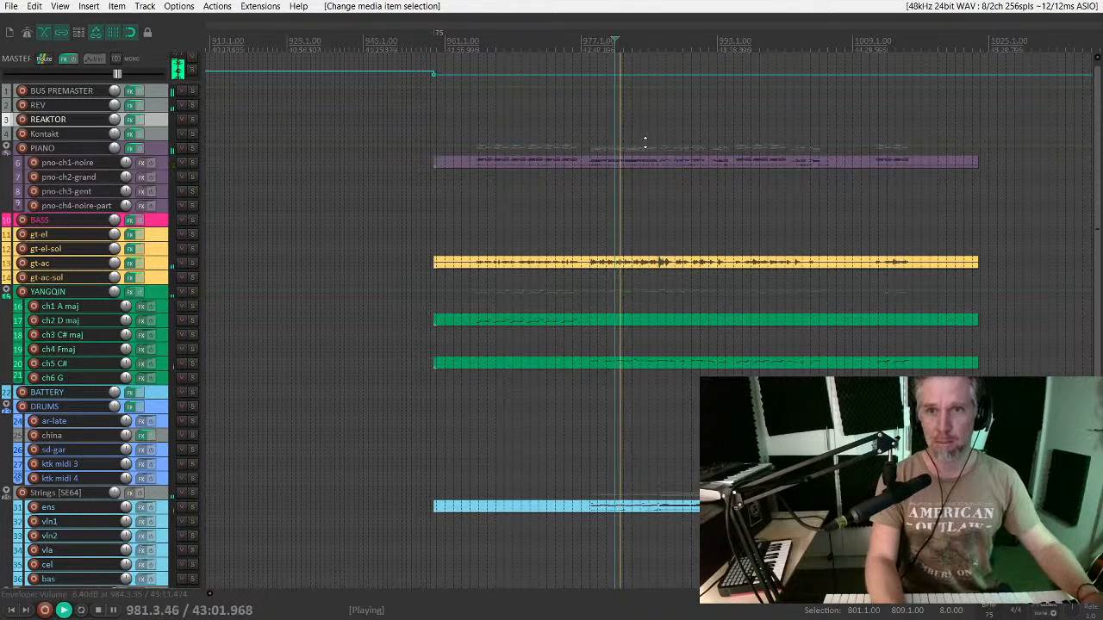
key(space)
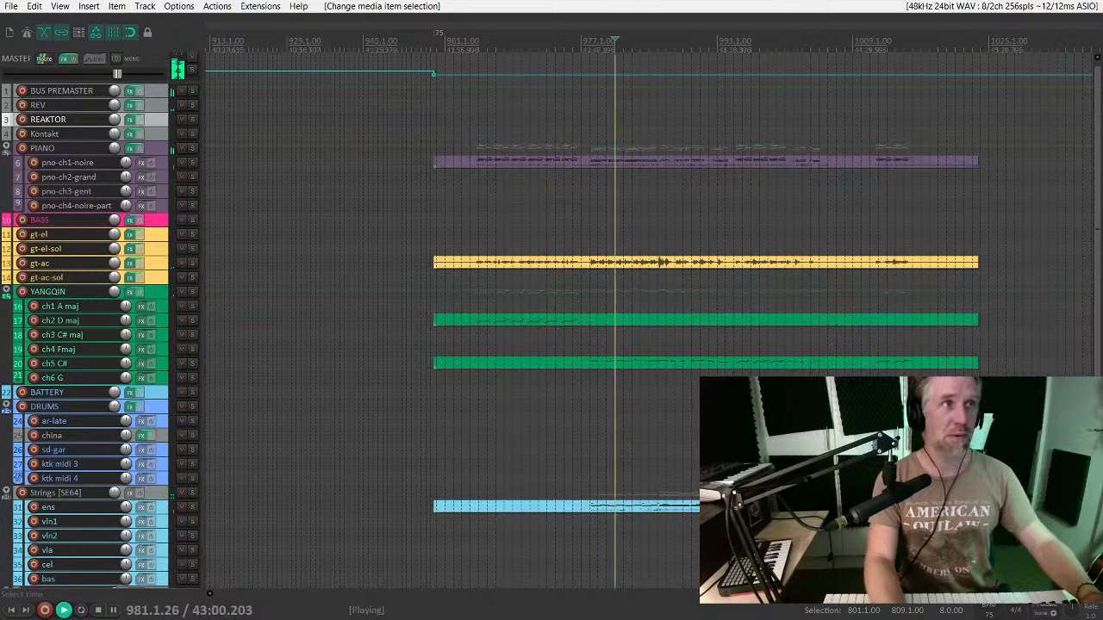
Step: Select the 75 BPM piece's items from piano to strings and trim their starts to about bar 978, removing the opening section
click(496, 222)
click(445, 162)
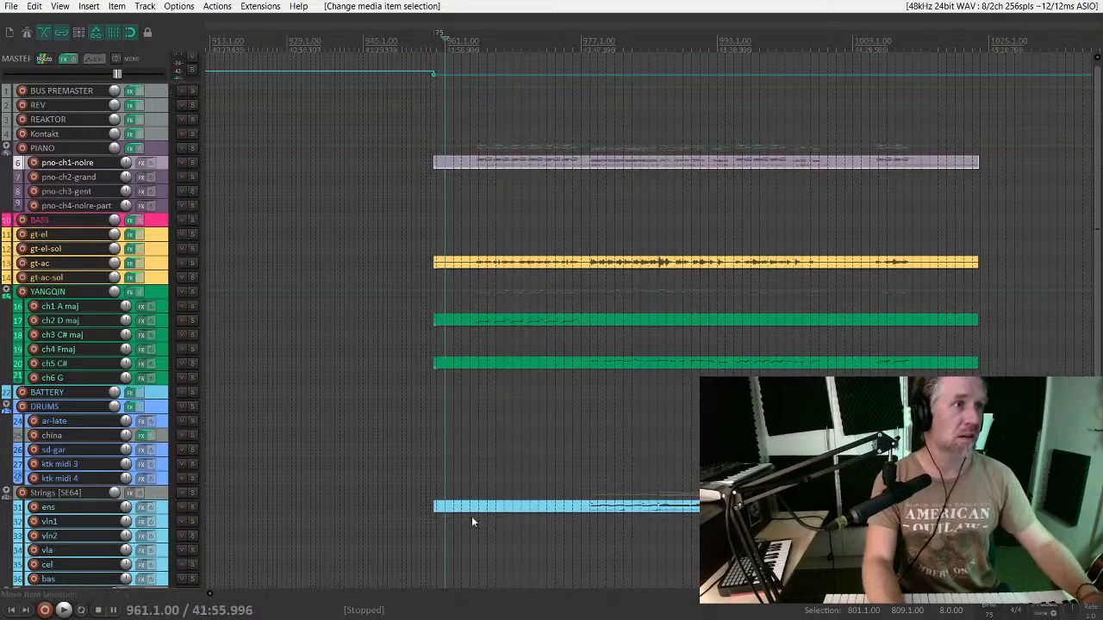
shift+click(439, 509)
drag(433, 507, 589, 507)
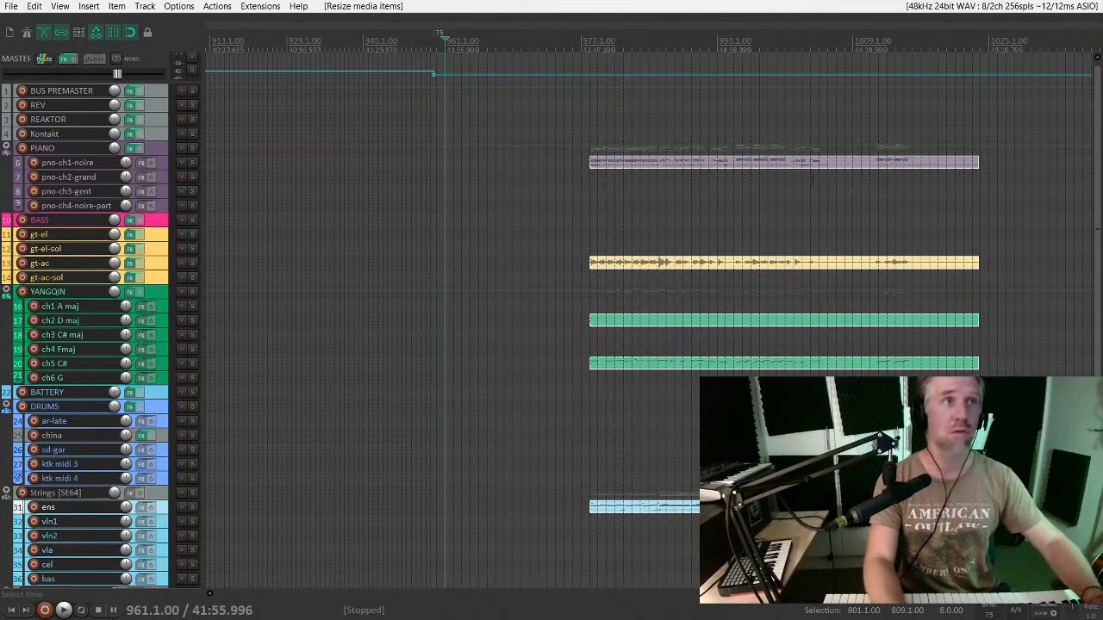
Step: Move the selected items of the 75 BPM piece slightly earlier so that they start at bar 975
scroll(675, 153, down, 5)
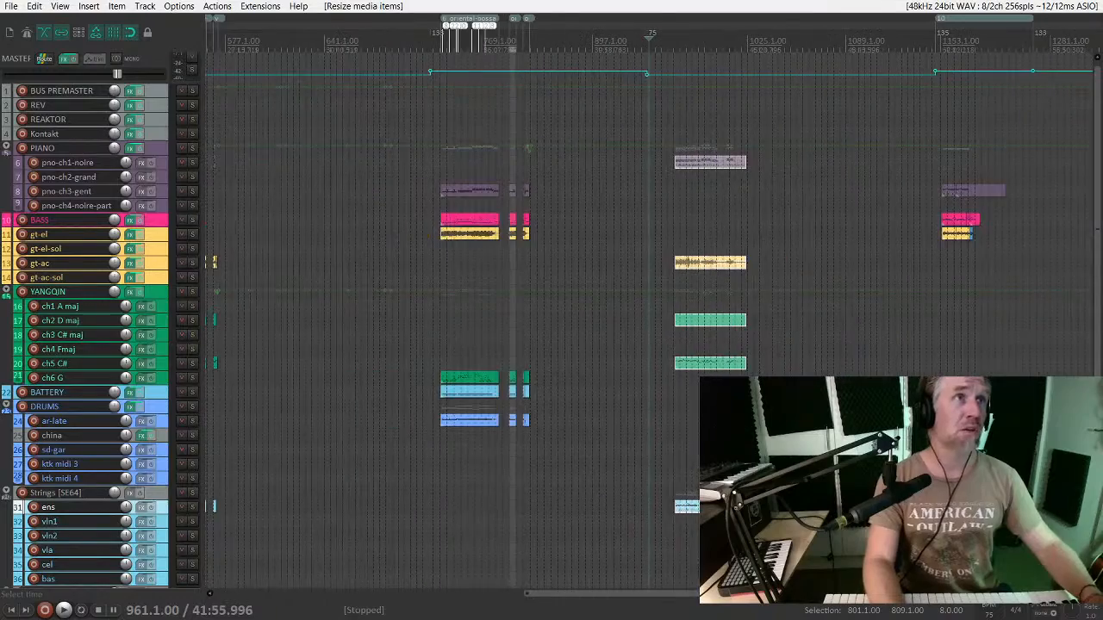
scroll(677, 165, up, 3)
scroll(741, 183, down, 4)
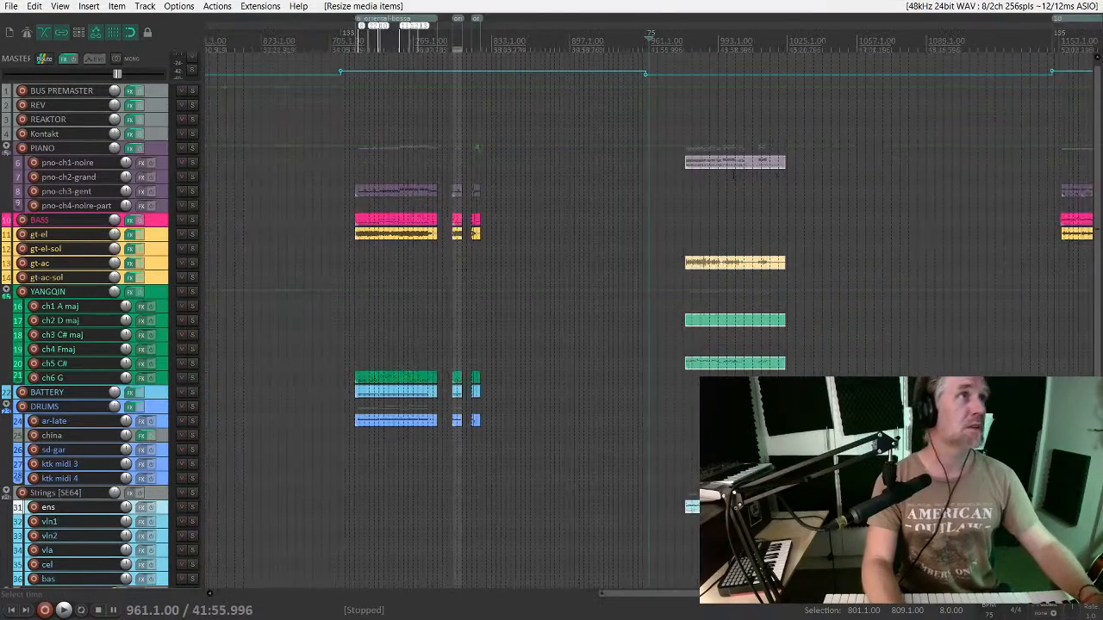
scroll(754, 199, up, 4)
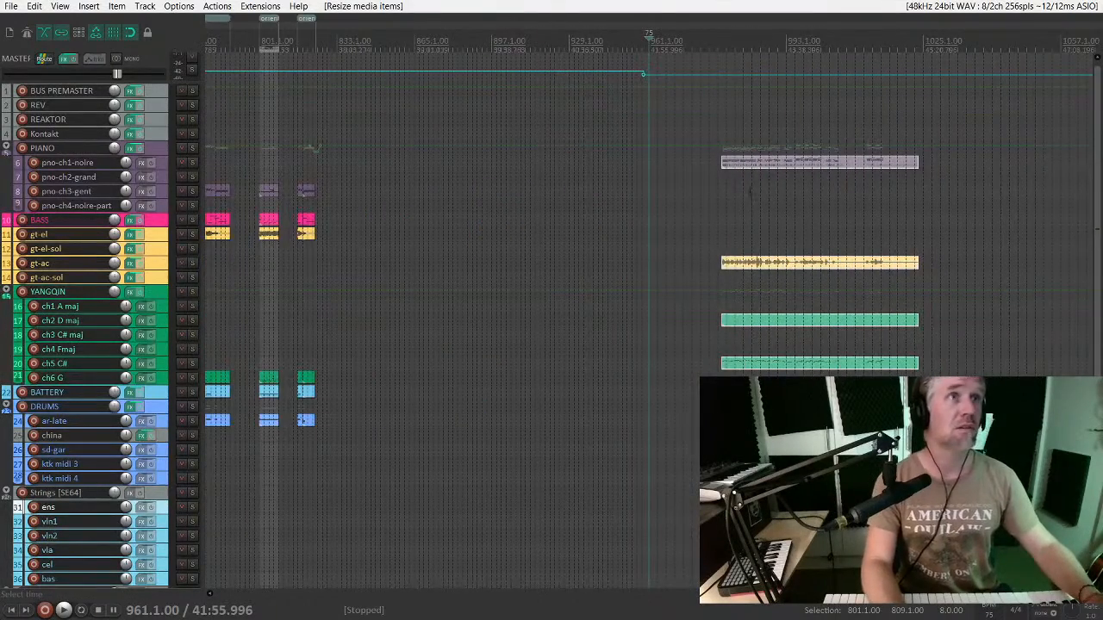
mouse_move(755, 167)
mouse_down()
mouse_move(695, 169)
mouse_move(745, 166)
mouse_up()
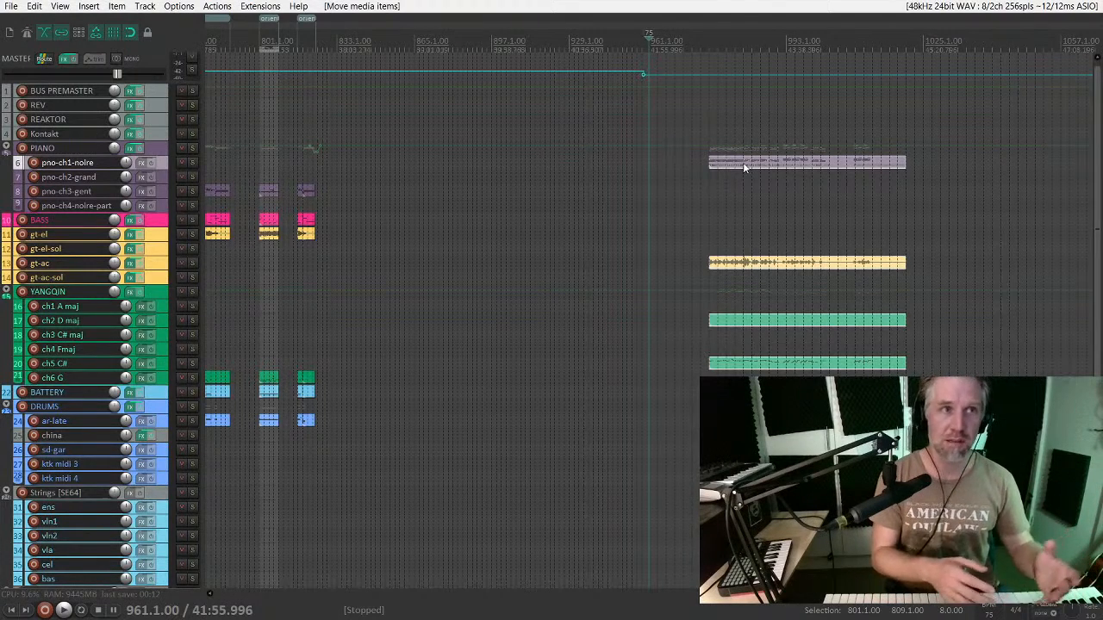
Step: Review the moved 75 BPM piece in the arrangement and play it from just before its start at bar 975
scroll(743, 162, up, 4)
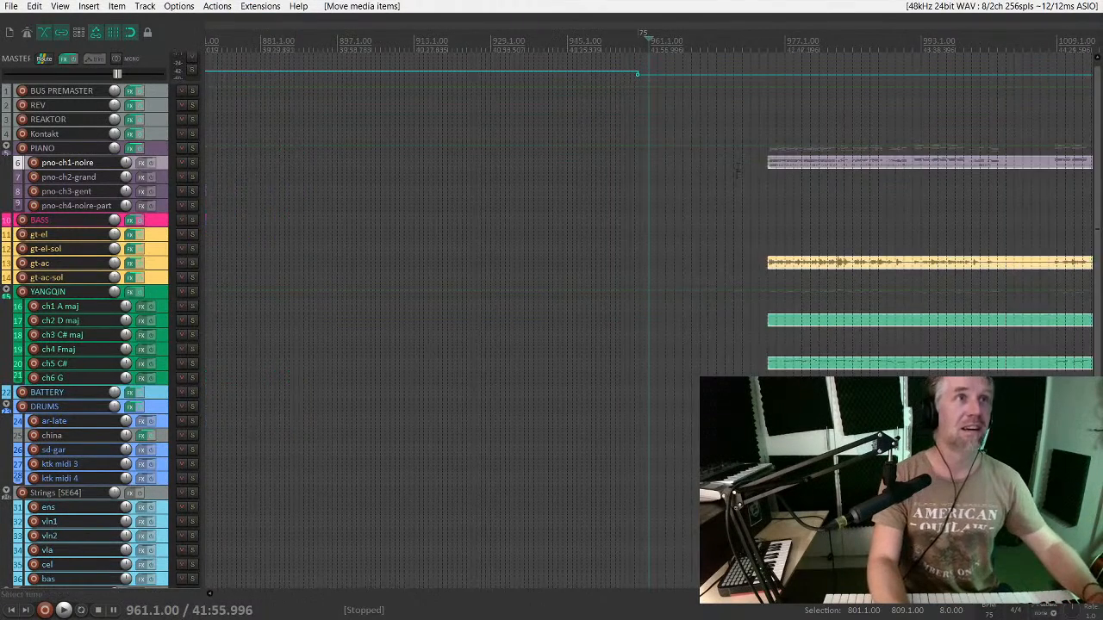
click(656, 165)
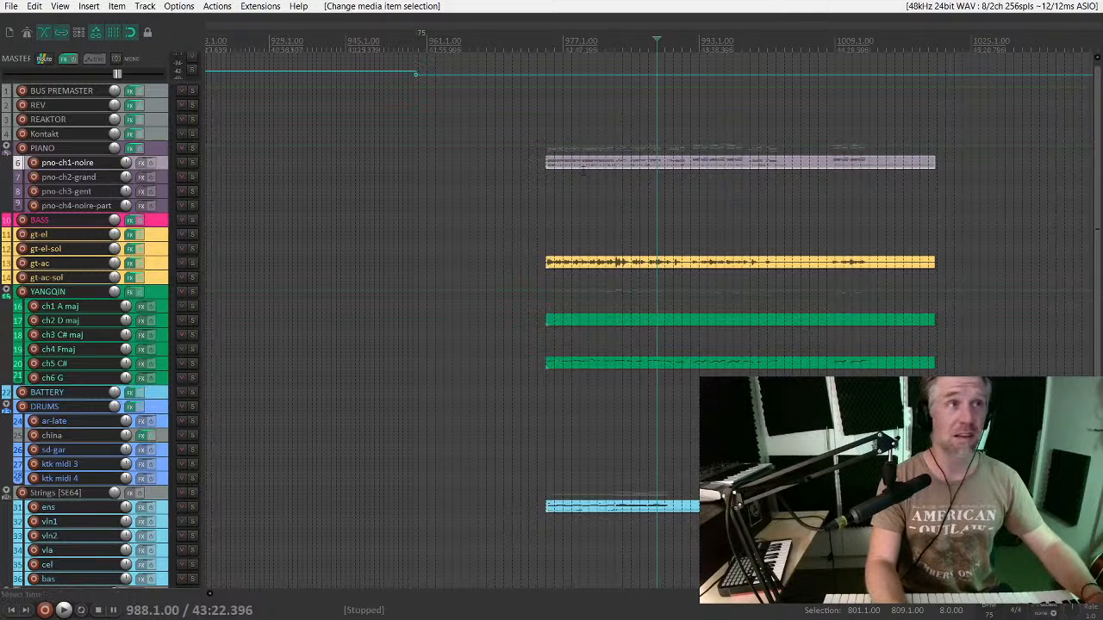
click(562, 168)
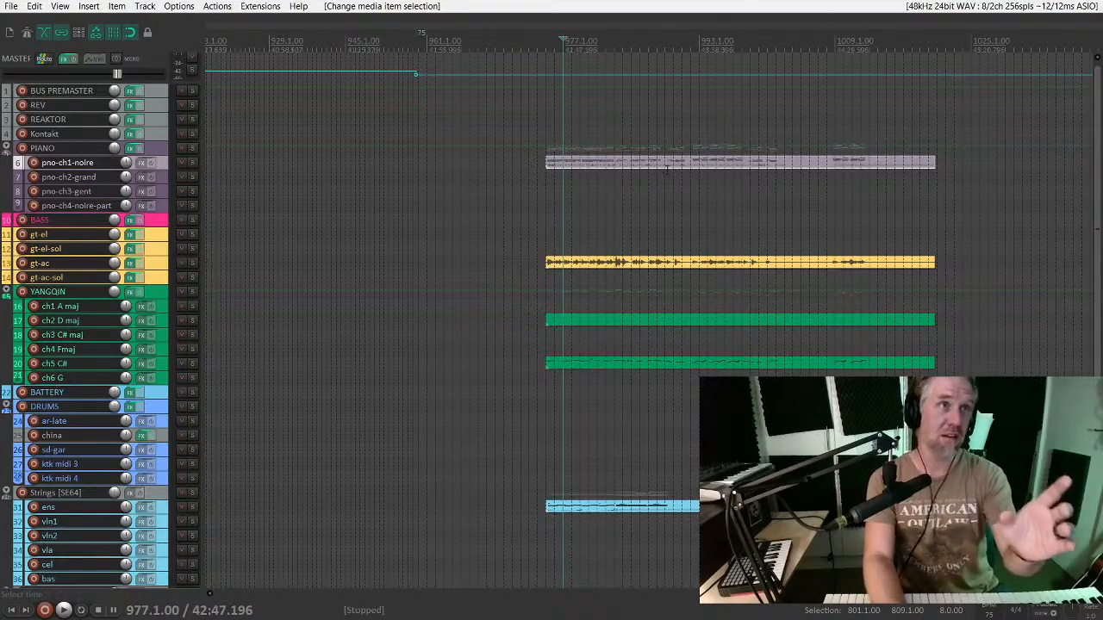
click(587, 166)
scroll(460, 166, down, 8)
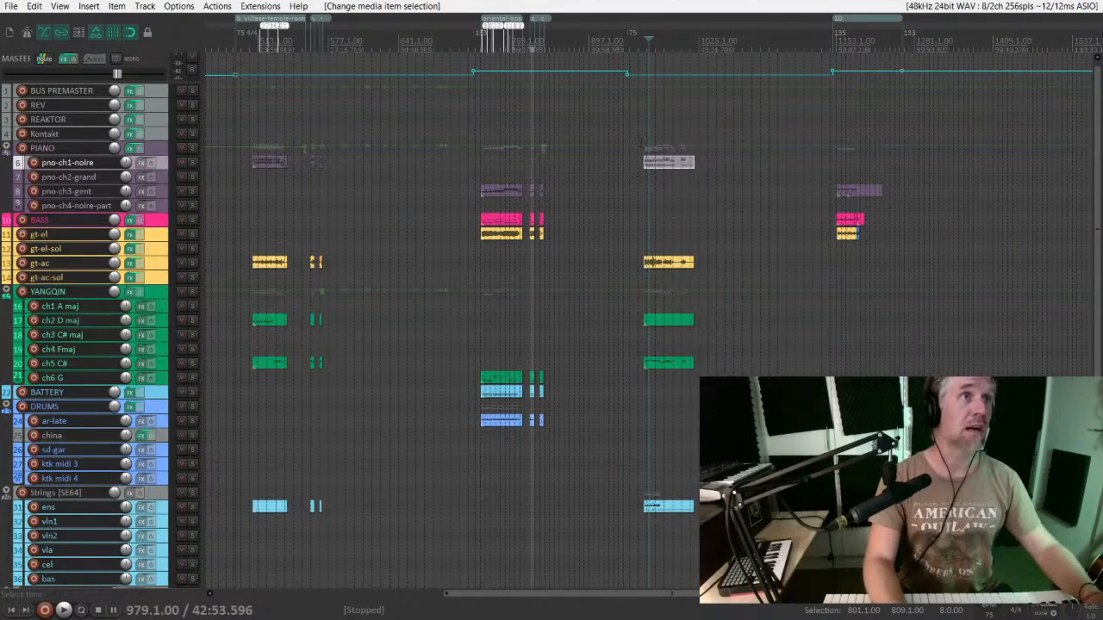
scroll(667, 163, up, 7)
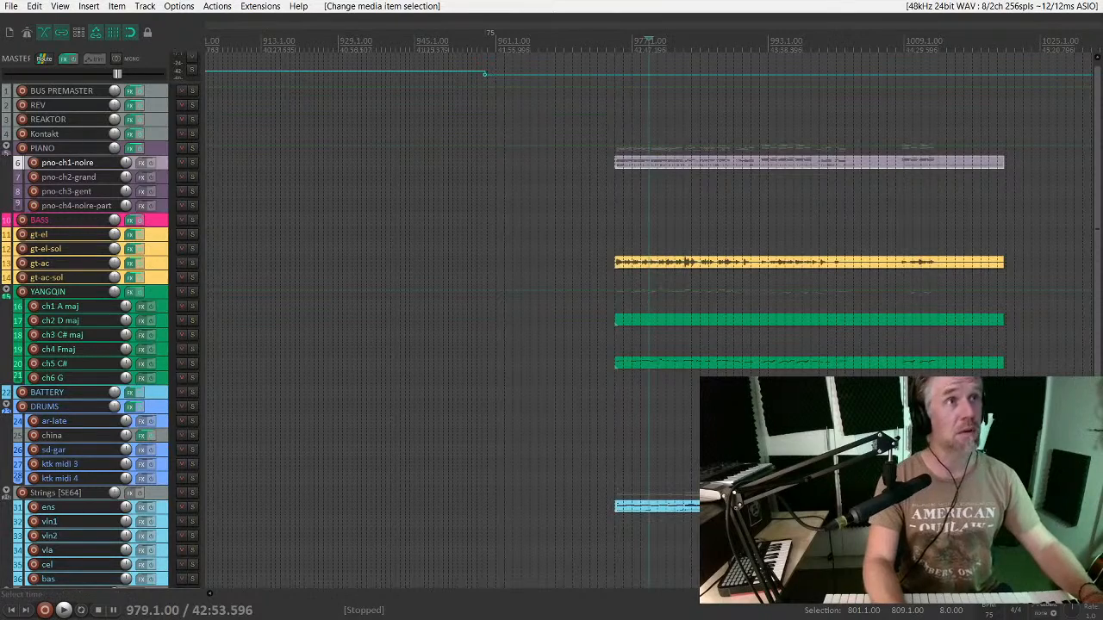
scroll(694, 163, up, 3)
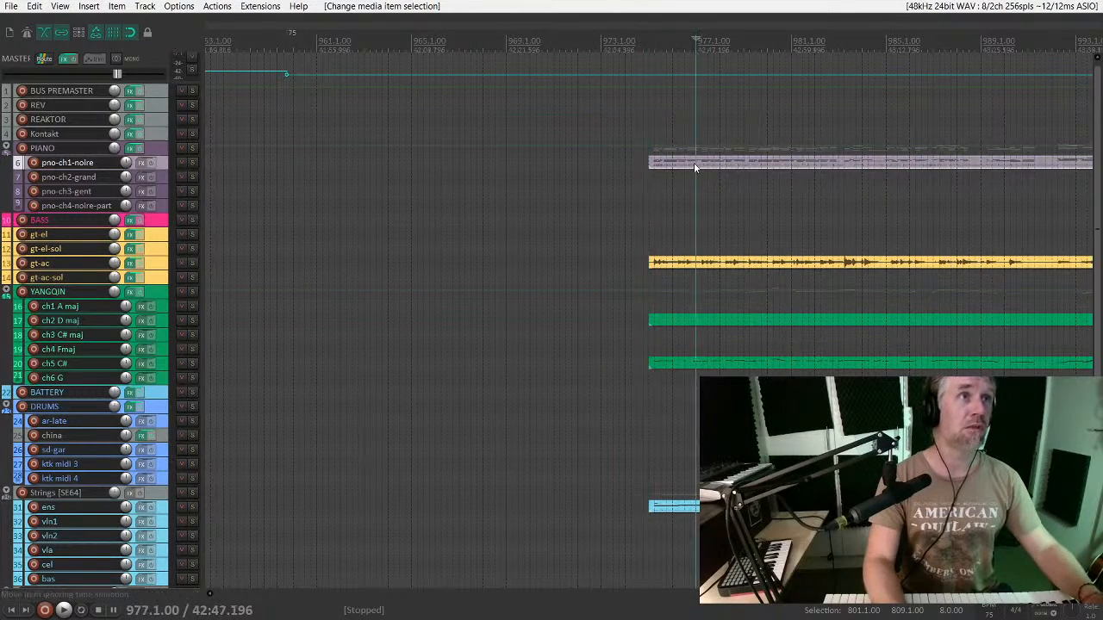
click(645, 162)
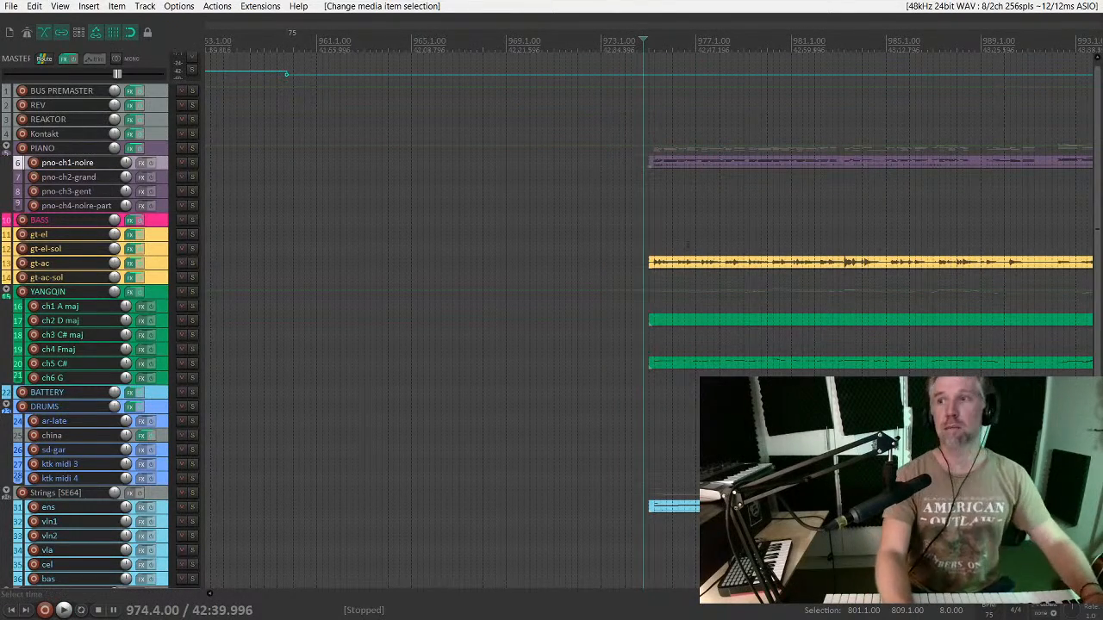
key(space)
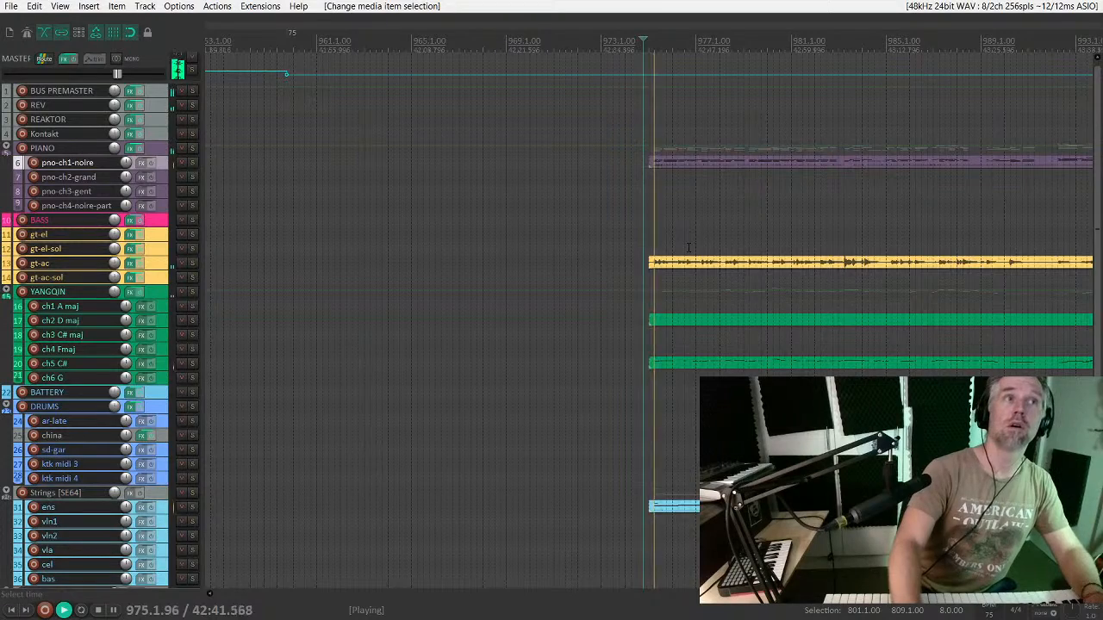
scroll(688, 248, down, 4)
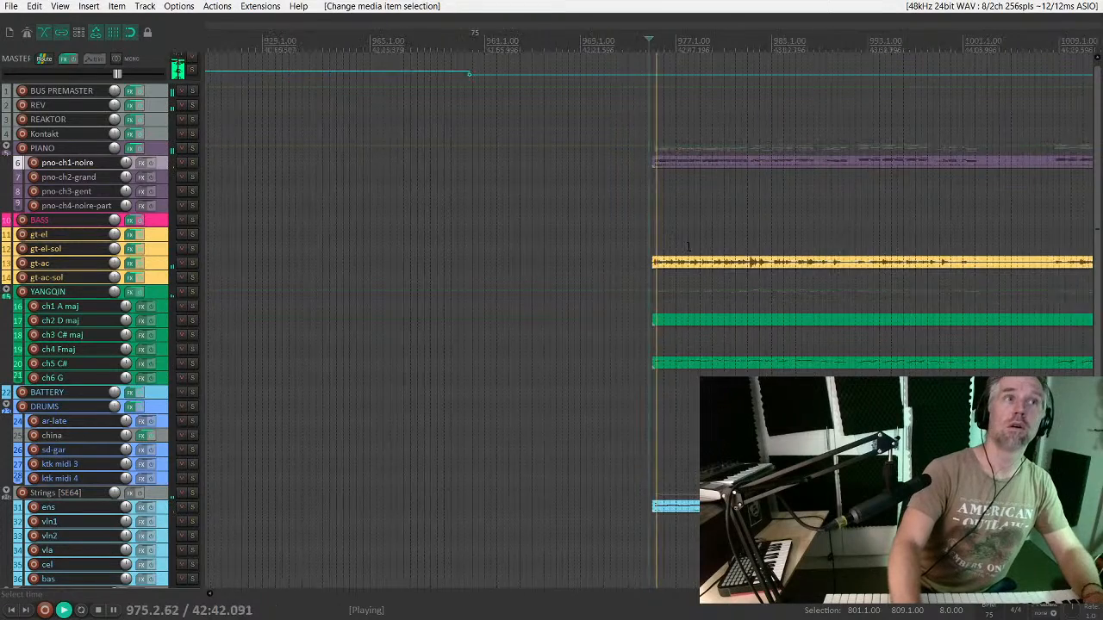
Step: Select the YANGQIN ch5 C# item, solo its track and play it briefly from about bar 977
click(676, 364)
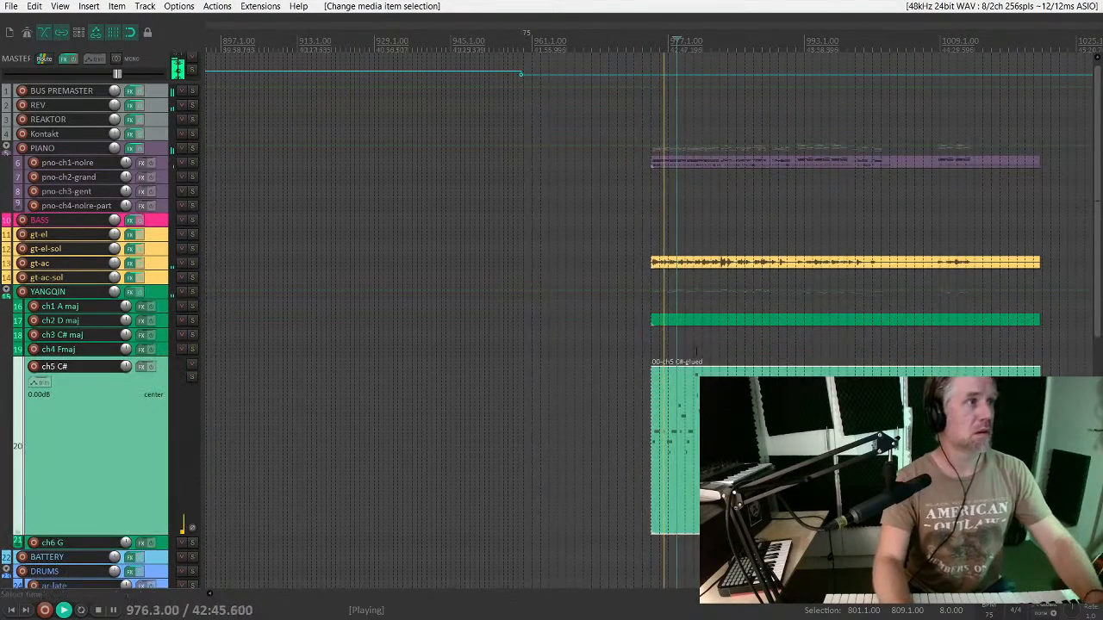
scroll(664, 438, up, 3)
key(space)
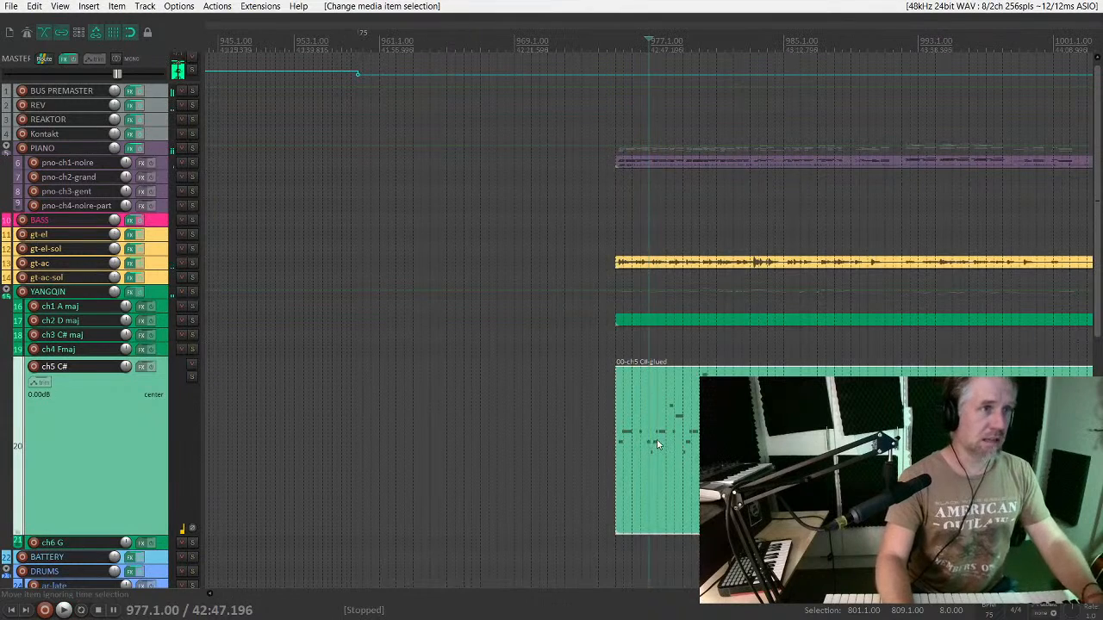
click(657, 445)
key(F6)
key(space)
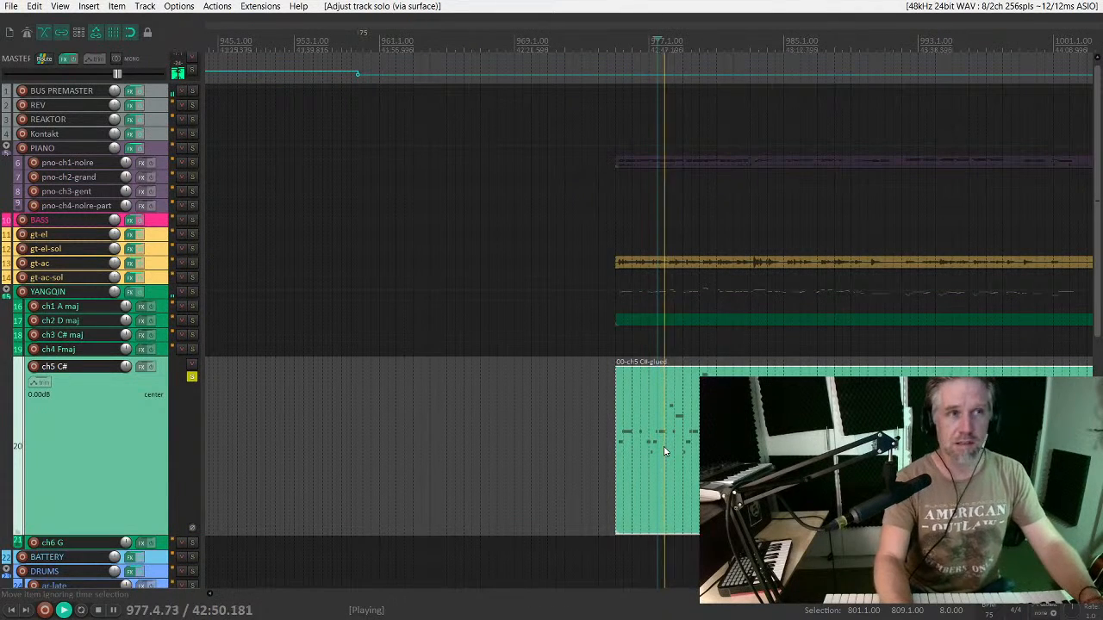
key(space)
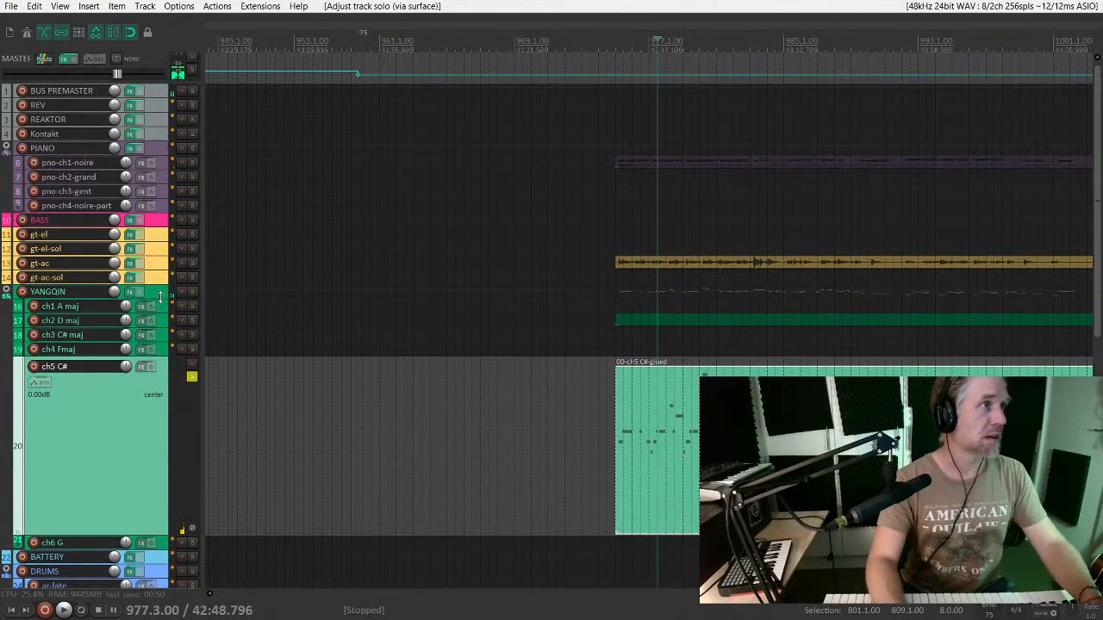
Step: Solo the PIANO folder track as well and make it taller for editing its volume envelope
click(7, 293)
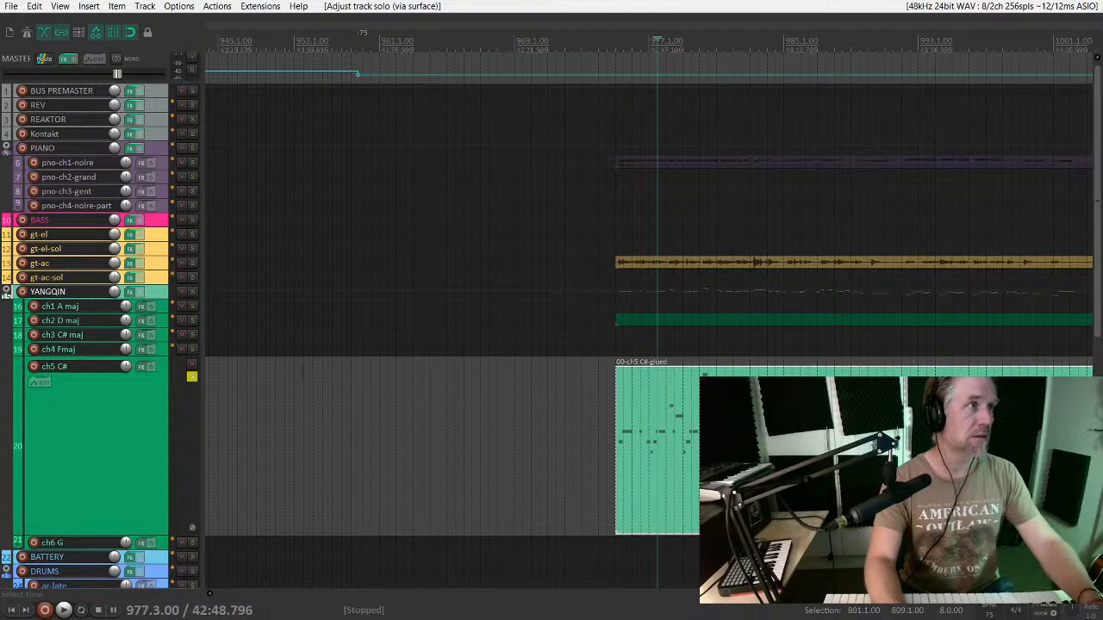
click(161, 152)
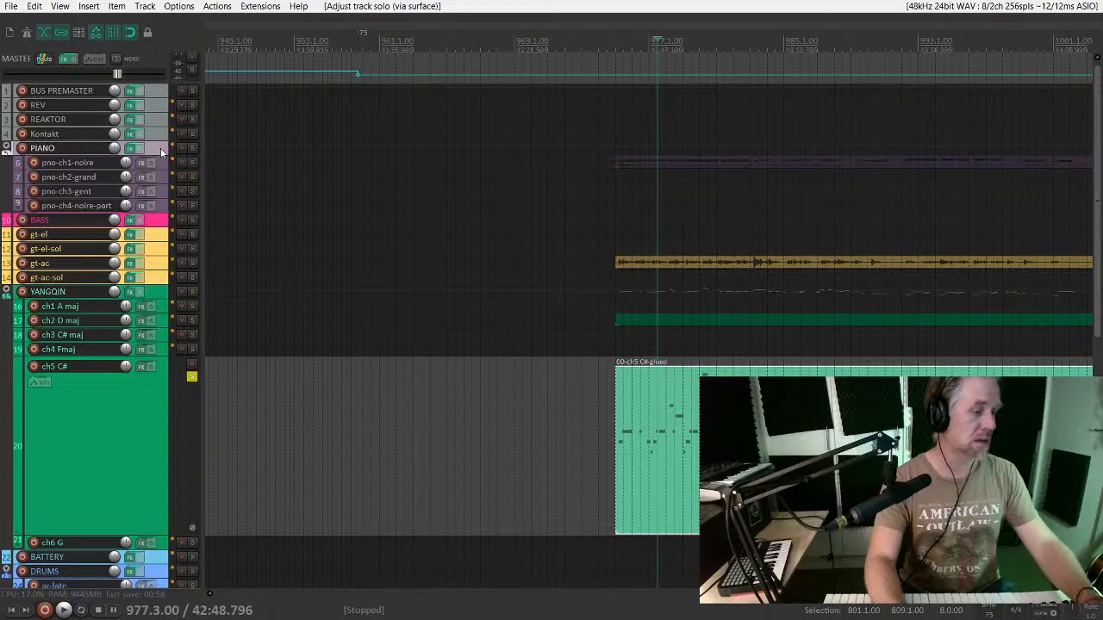
key(F6)
drag(165, 155, 165, 277)
Step: Lower the PIANO volume envelope across the pno-ch1-noire item's time range and delete the envelope points at the range's end
scroll(646, 219, down, 3)
click(733, 288)
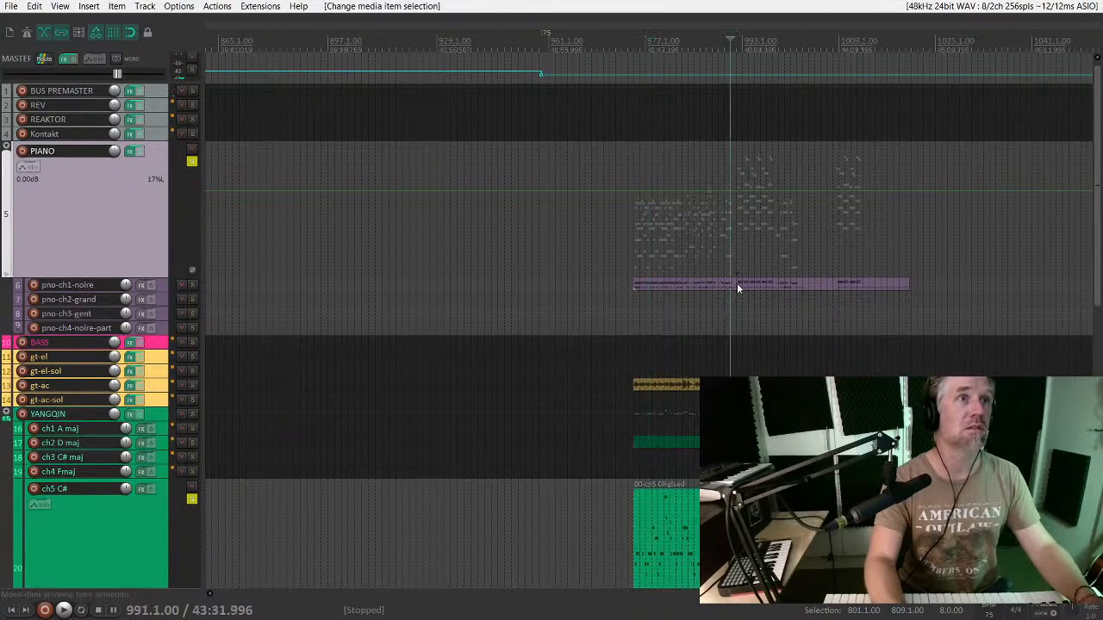
key(l)
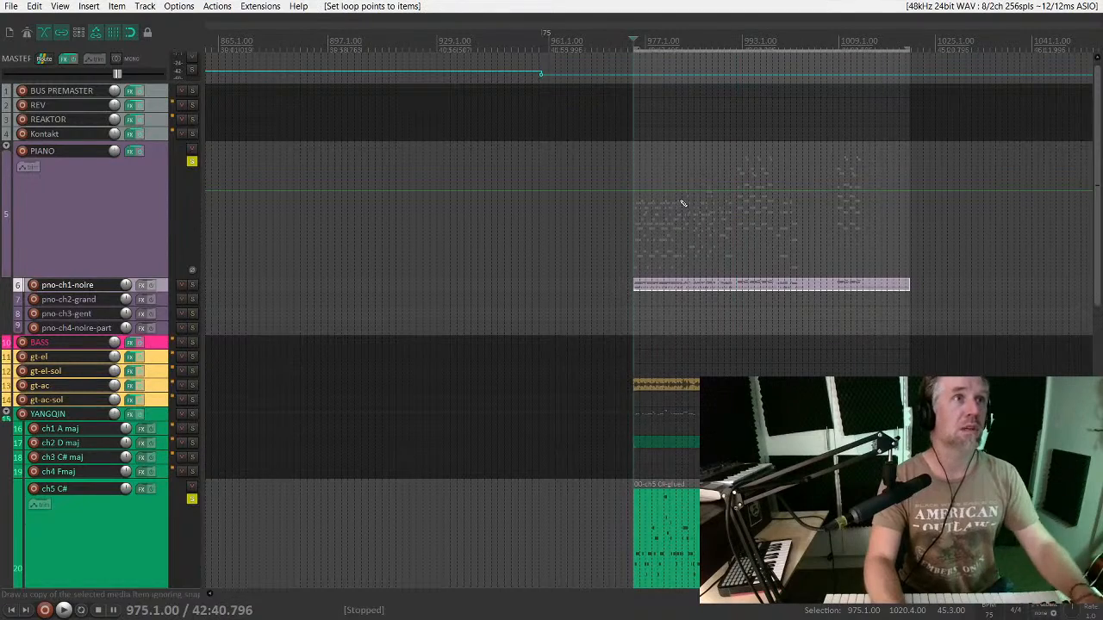
drag(681, 191, 681, 214)
scroll(681, 214, down, 2)
scroll(681, 214, right, 3)
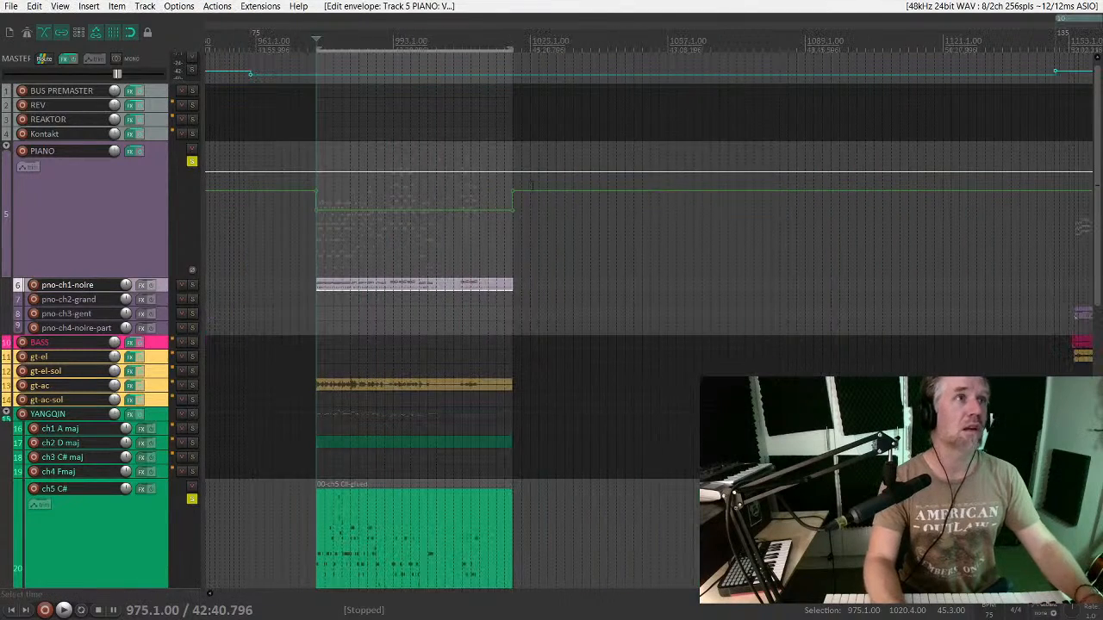
drag(502, 181, 541, 216)
key(Delete)
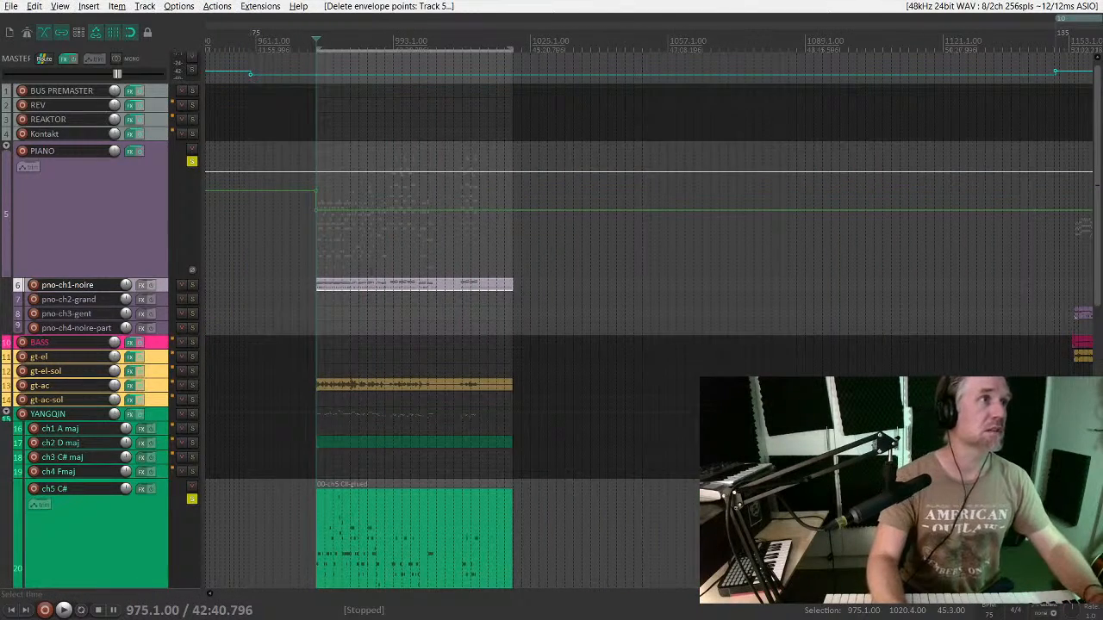
Step: Play the soloed piano and yangqin from shortly before the piece's start to check the lowered piano volume
click(308, 228)
scroll(308, 229, up, 3)
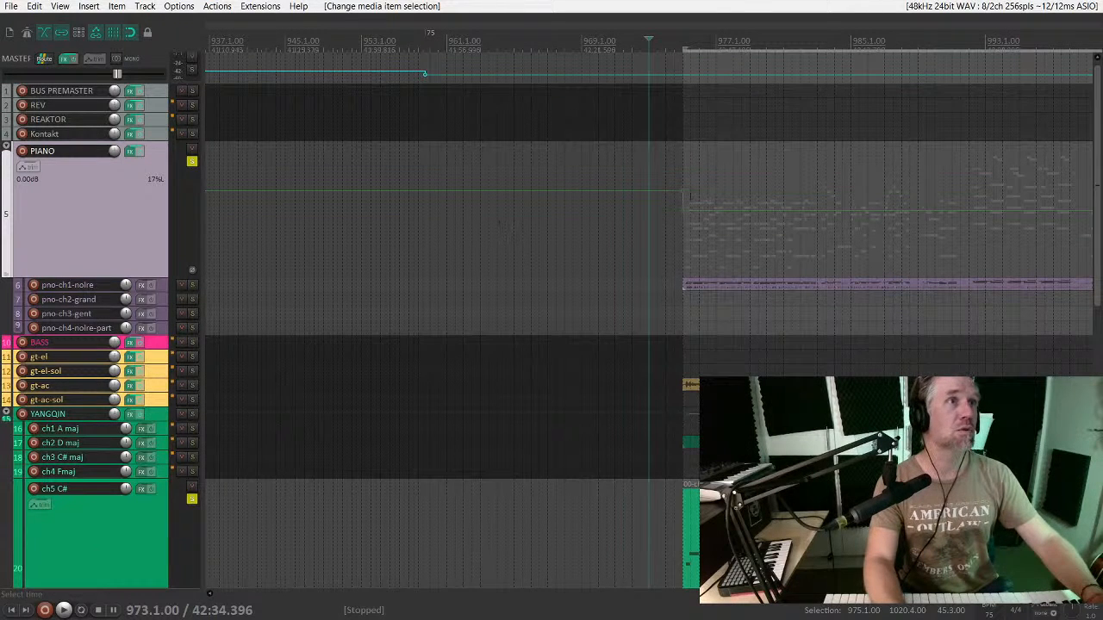
key(space)
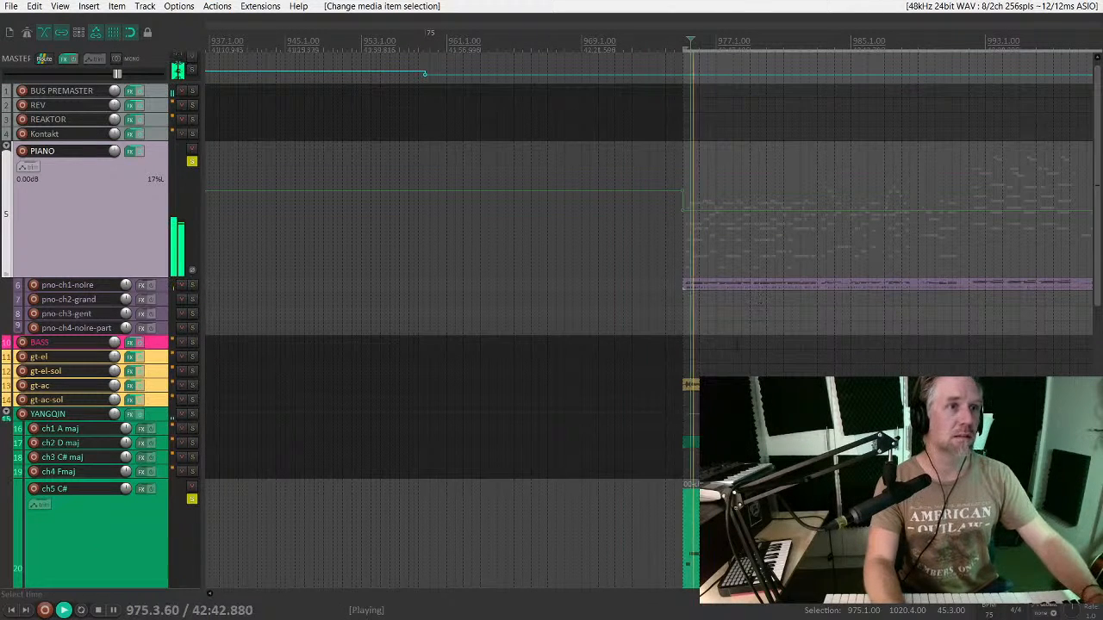
Step: Open the ch5 C# item in the inline MIDI editor and enlarge its track to fill the arrangement, showing the opening notes
scroll(653, 412, down, 3)
click(630, 411)
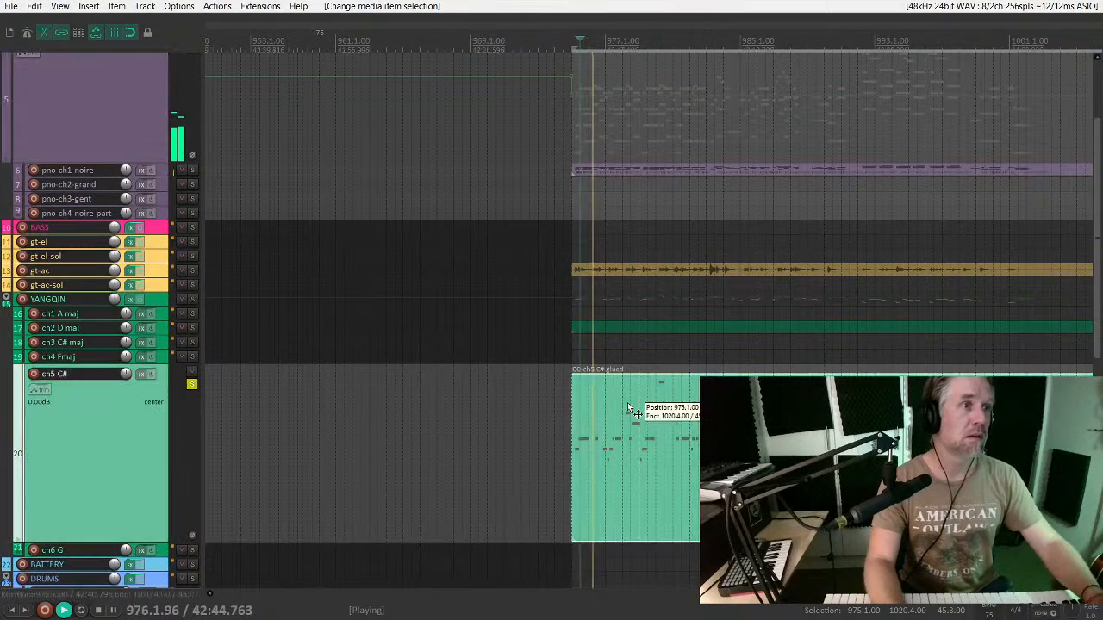
key(e)
scroll(629, 414, up, 3)
key(space)
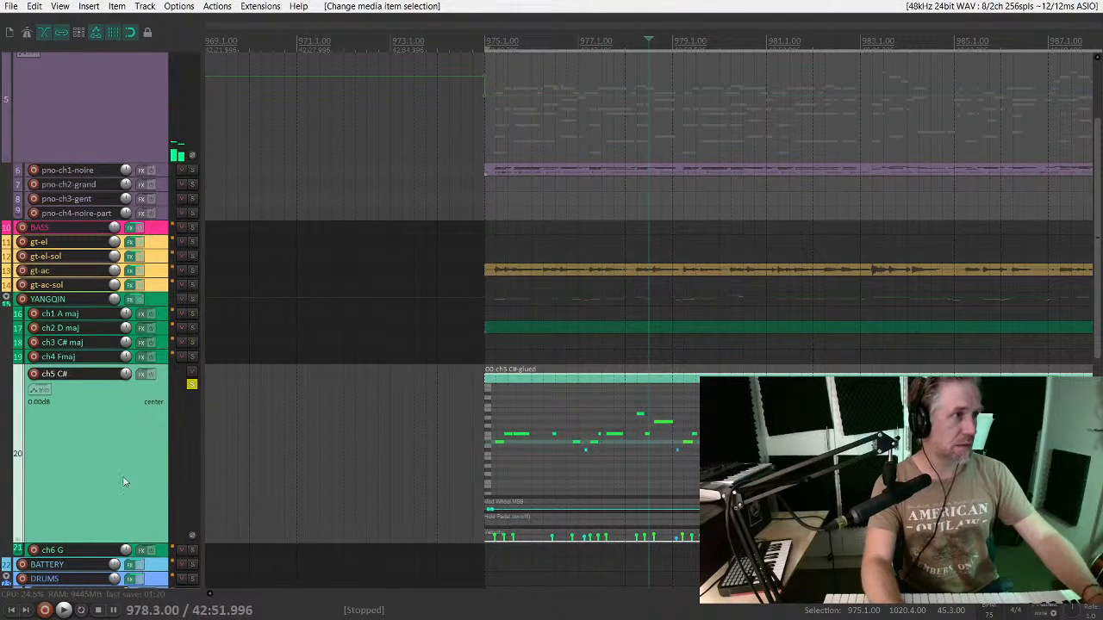
key(shift+grave)
scroll(72, 445, down, 1)
scroll(73, 443, up, 1)
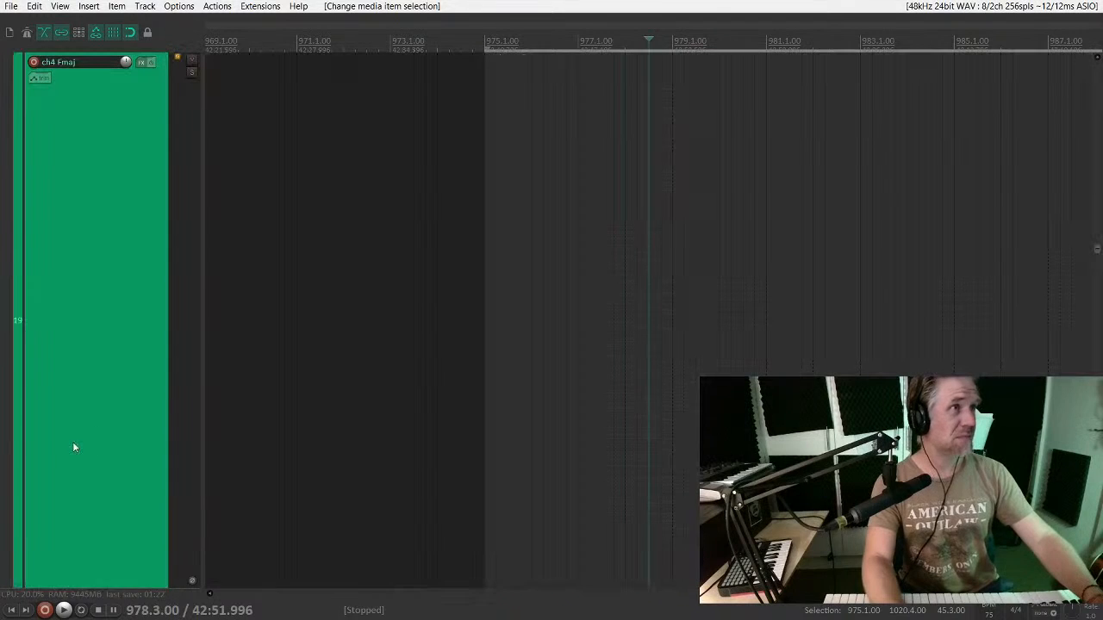
scroll(128, 371, down, 1)
scroll(569, 364, up, 4)
scroll(511, 491, left, 2)
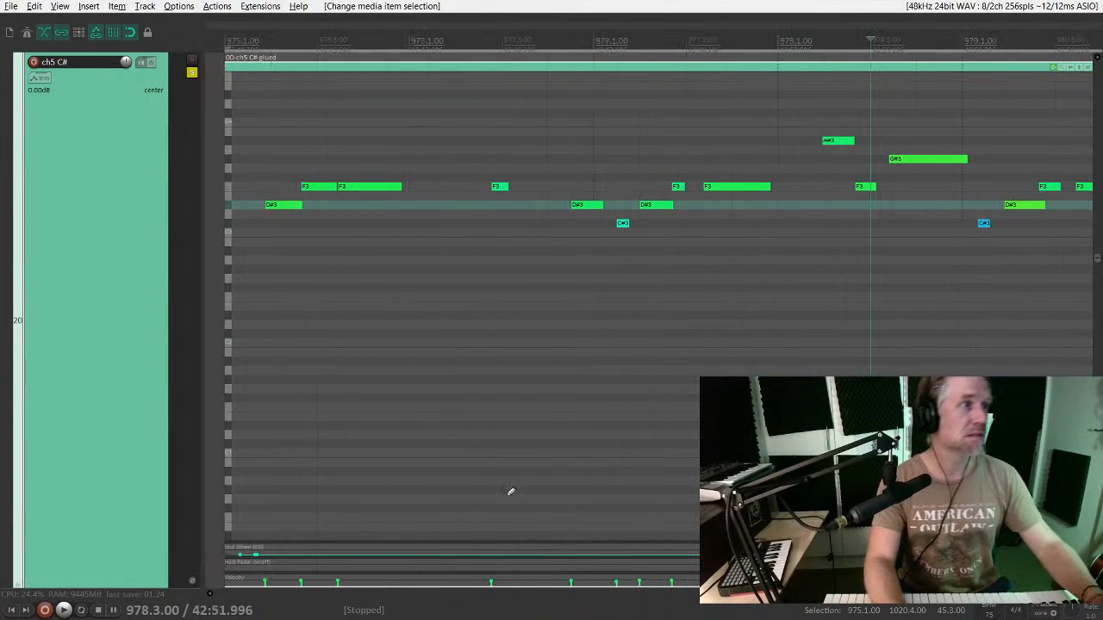
Step: Enlarge the Mod Wheel lane, draw a gently falling curve from bar 975 to about bar 977, and play the result
click(327, 361)
key(ctrl+z)
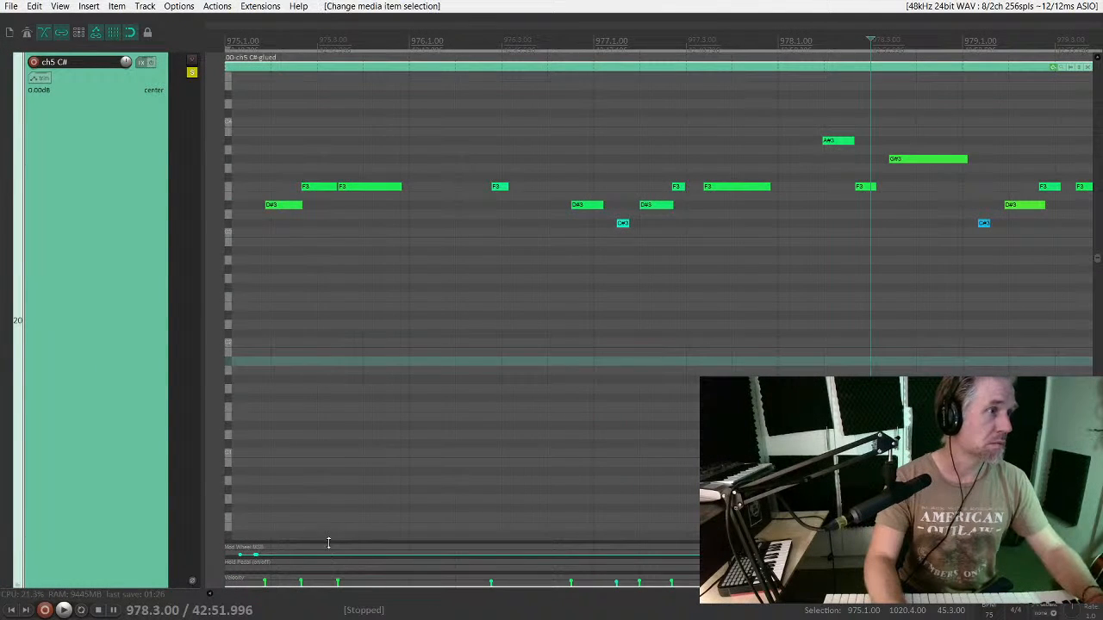
drag(330, 543, 332, 373)
mouse_move(238, 546)
mouse_down()
mouse_move(259, 469)
mouse_move(694, 517)
mouse_up()
key(space)
scroll(551, 477, down, 2)
scroll(551, 477, down, 1)
key(space)
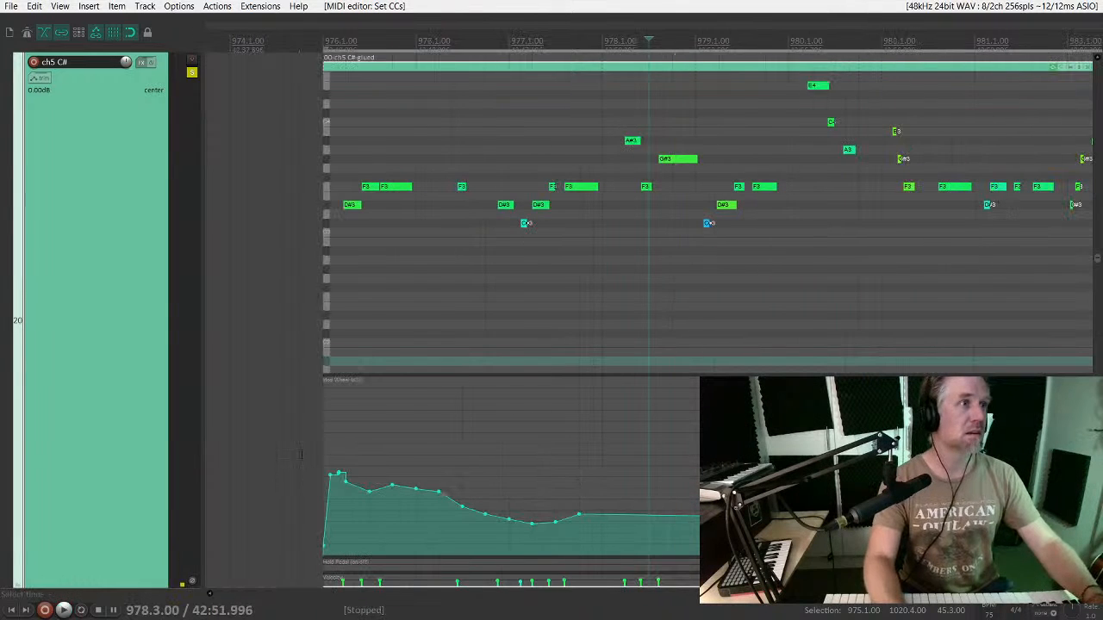
Step: Add an unnamed marker at bar 975, where the piece starts, and play briefly from there
click(324, 42)
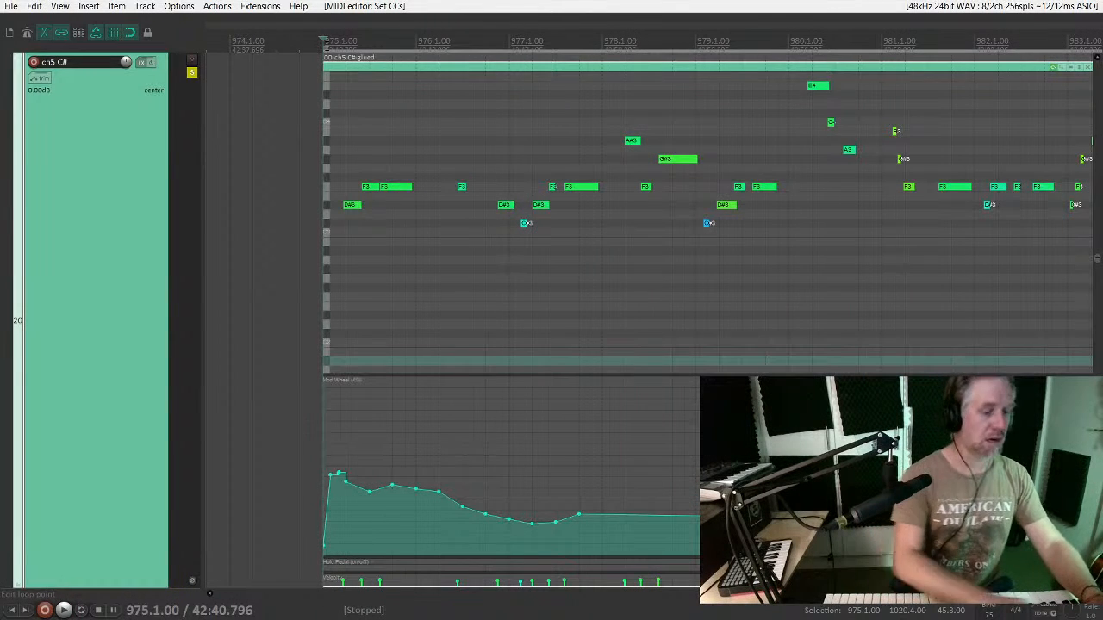
key(shift+m)
key(Return)
key(space)
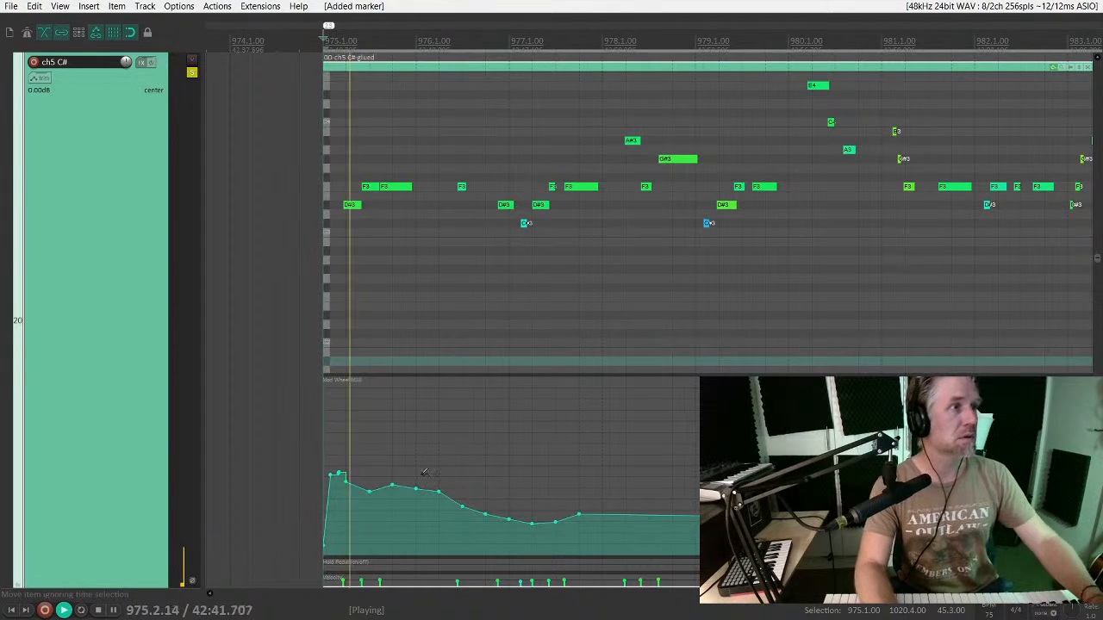
key(space)
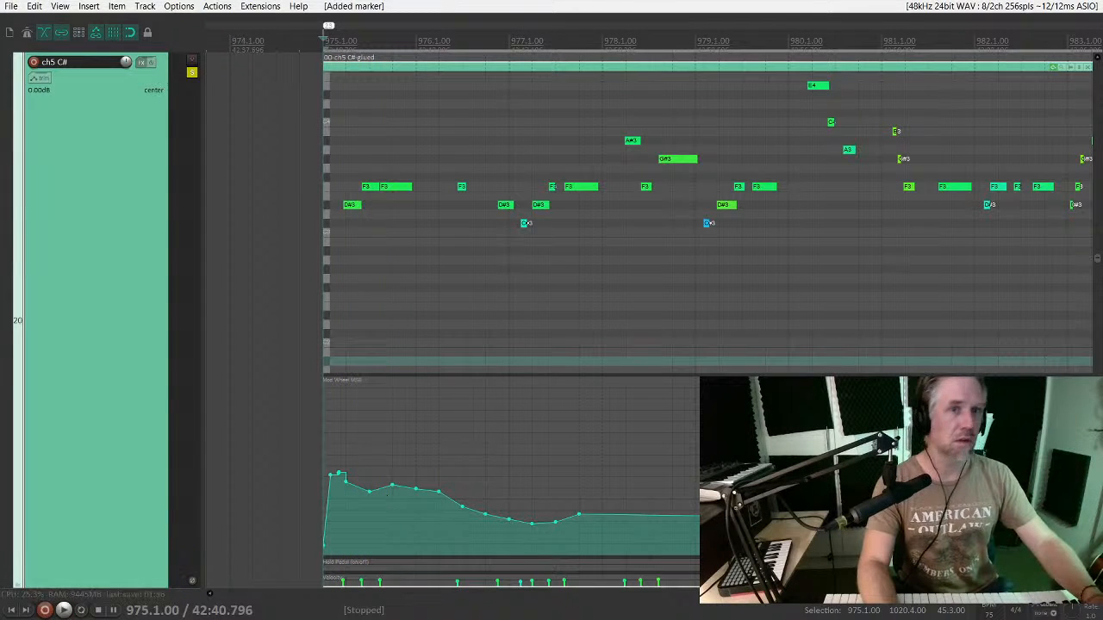
Step: Open the ch5 C# item in the full MIDI editor and switch its Hold Pedal lane to 01 Mod Wheel MSB
double_click(681, 69)
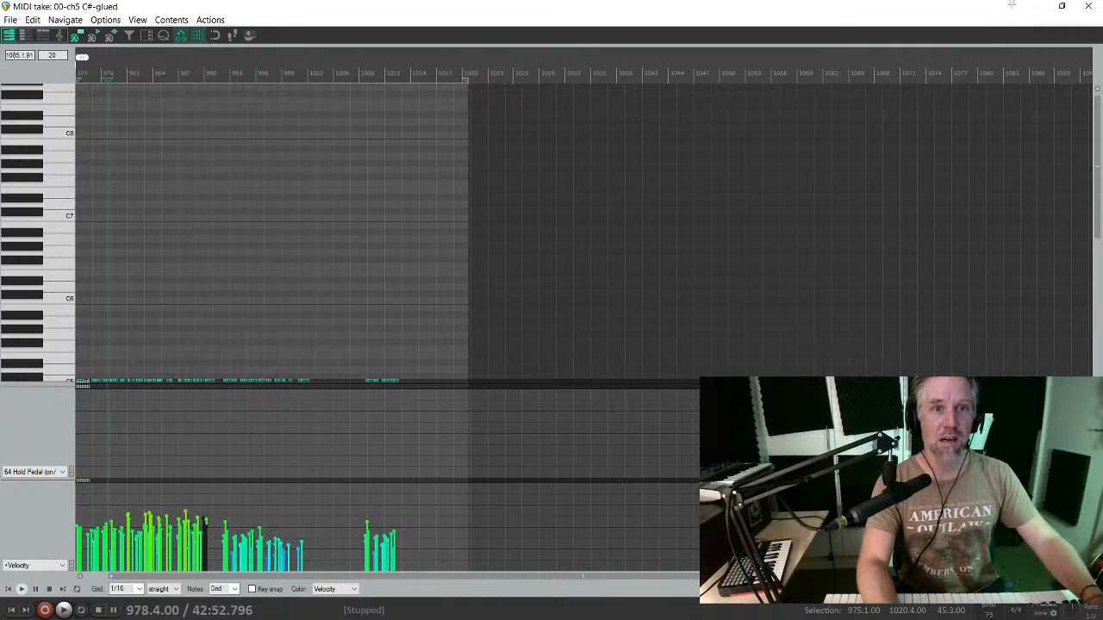
scroll(134, 517, up, 3)
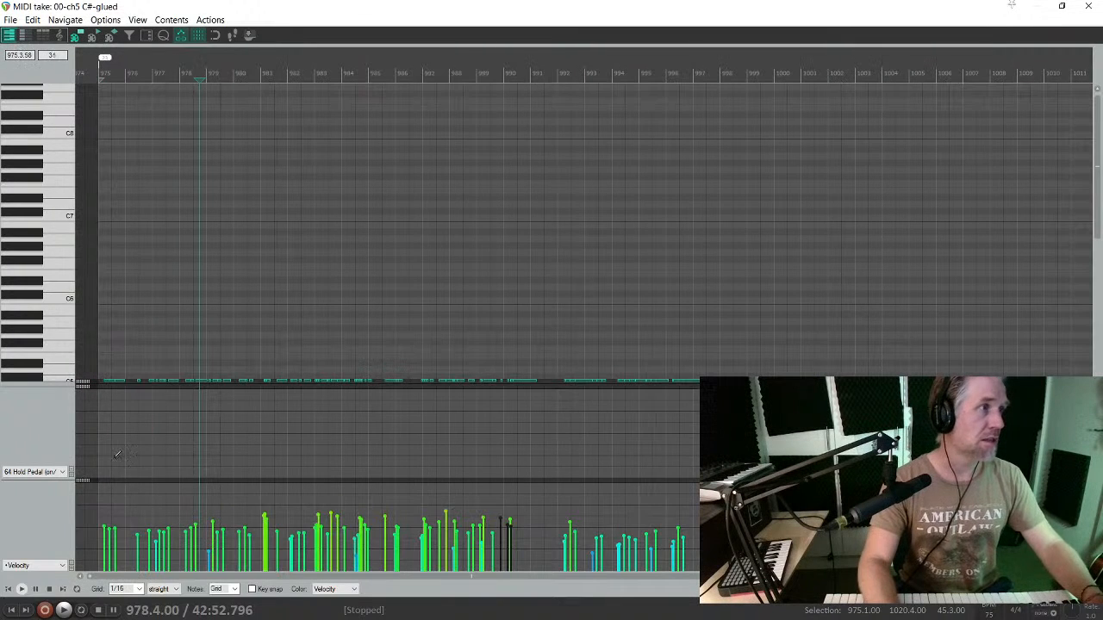
click(50, 473)
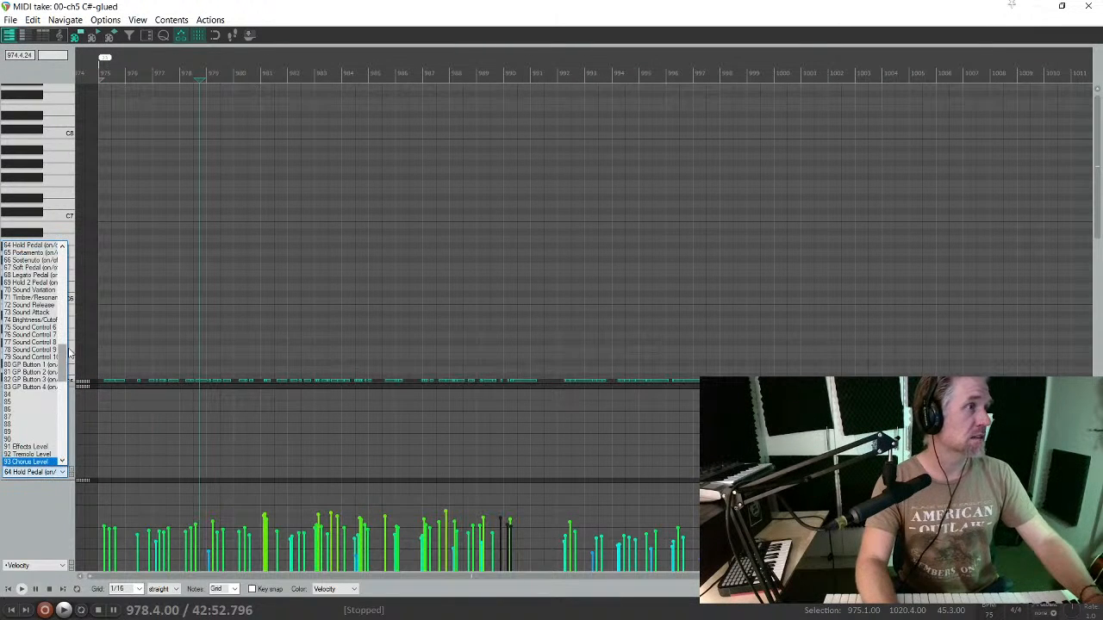
drag(63, 351, 57, 257)
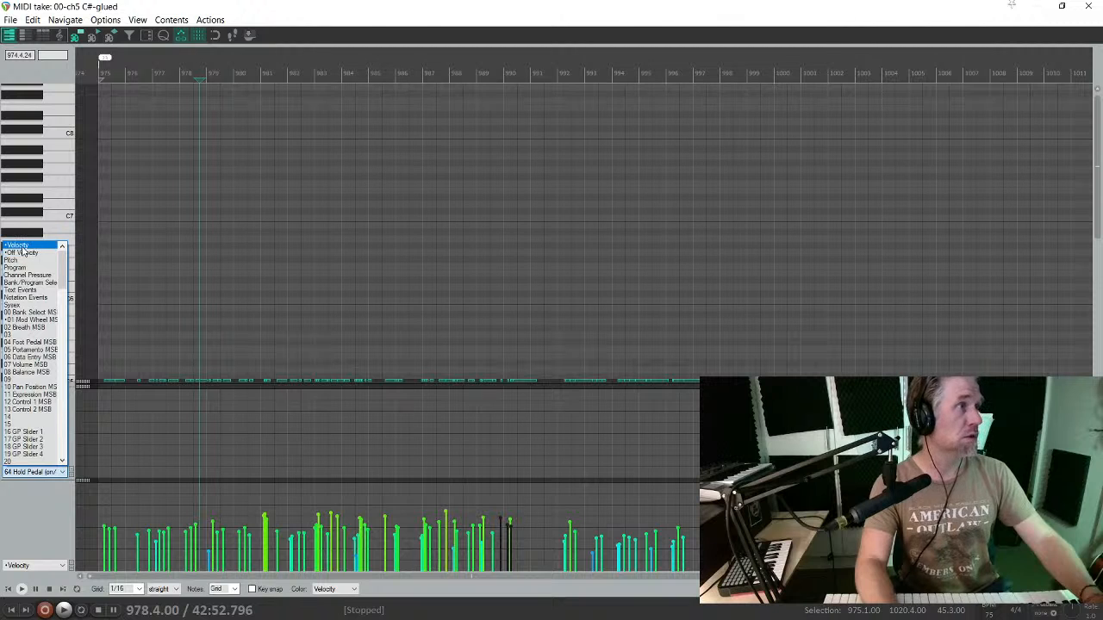
click(29, 319)
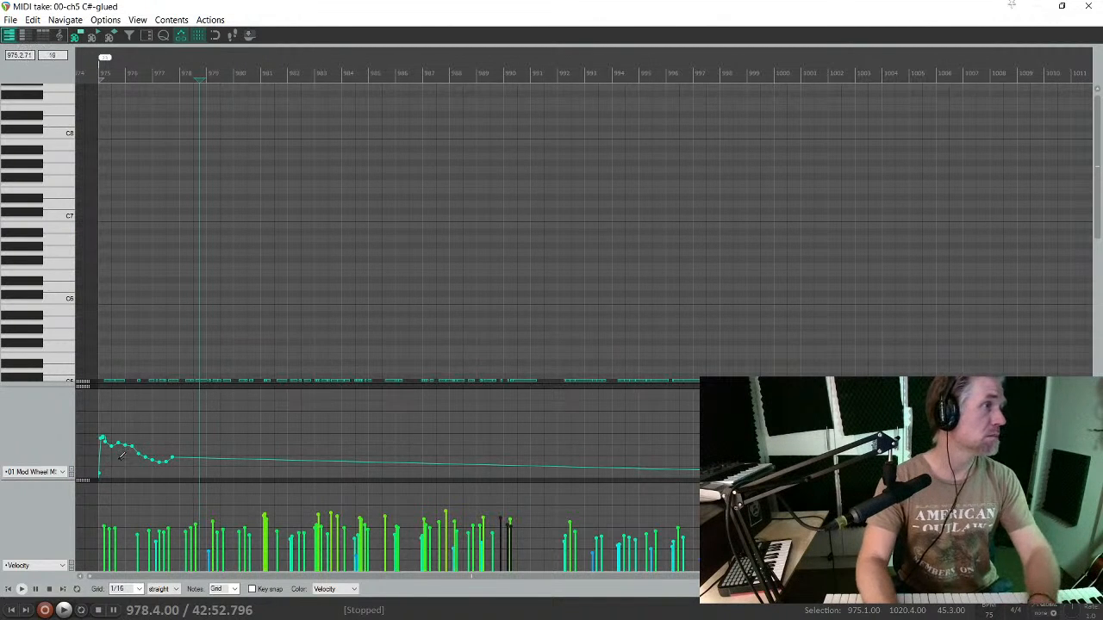
Step: Try to select and delete the existing mod-wheel points after bar 975, then undo the last changes
drag(130, 434, 97, 467)
scroll(138, 458, up, 1)
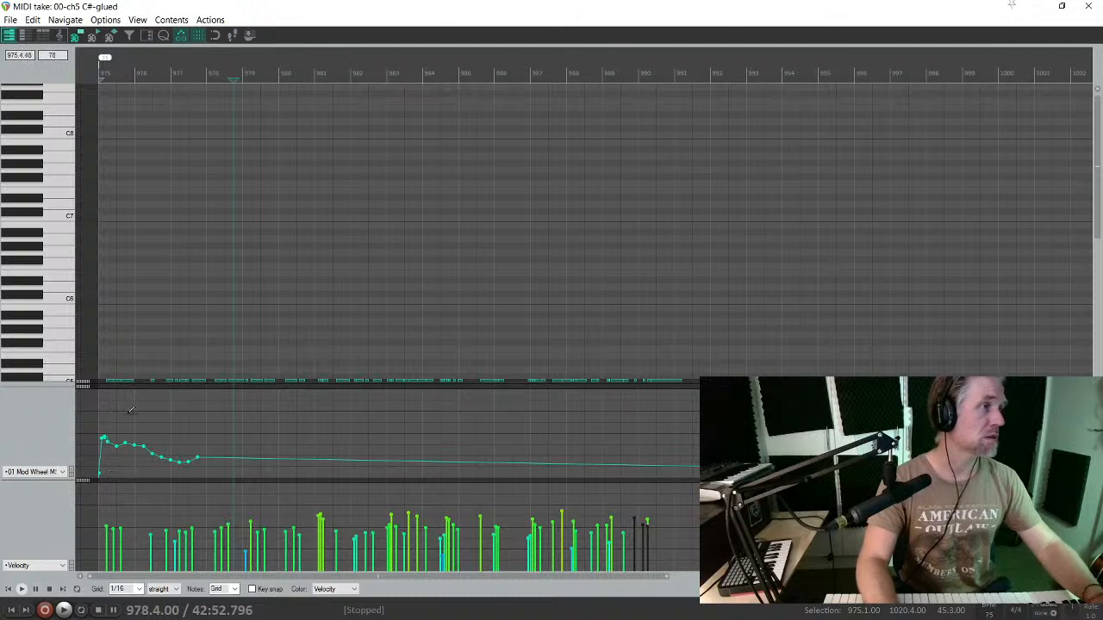
key(Escape)
drag(269, 464, 676, 571)
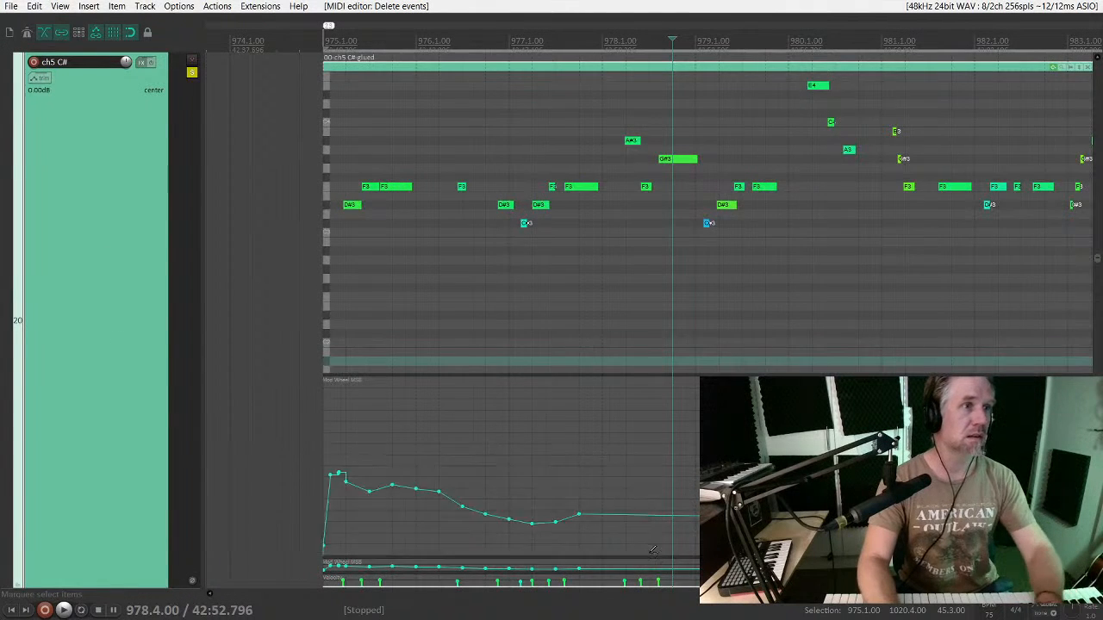
key(Delete)
key(ctrl+z)
key(ctrl+z)
Step: Try again to delete the mod-wheel points between bars 975 and 978 in the inline editor
double_click(420, 449)
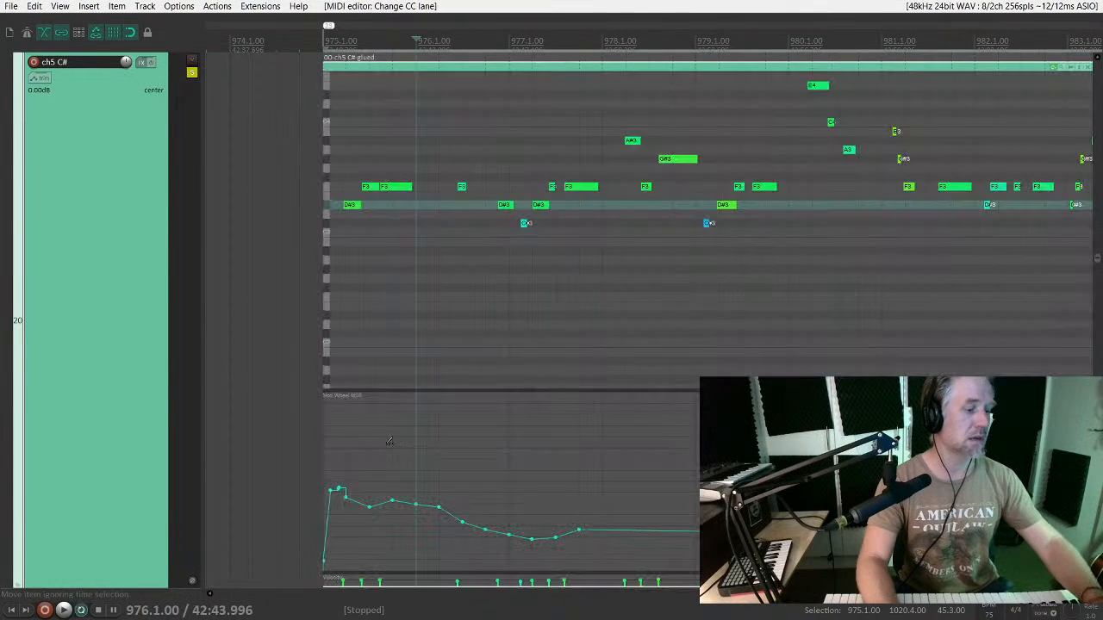
drag(317, 473, 587, 545)
key(Delete)
key(ctrl+z)
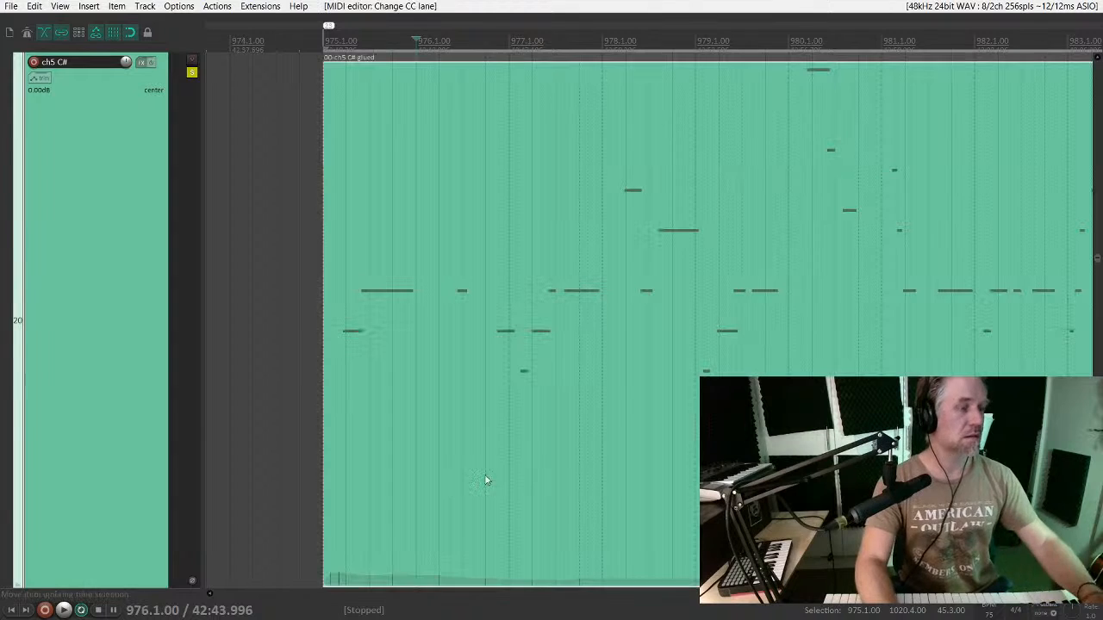
double_click(560, 458)
drag(520, 500, 594, 528)
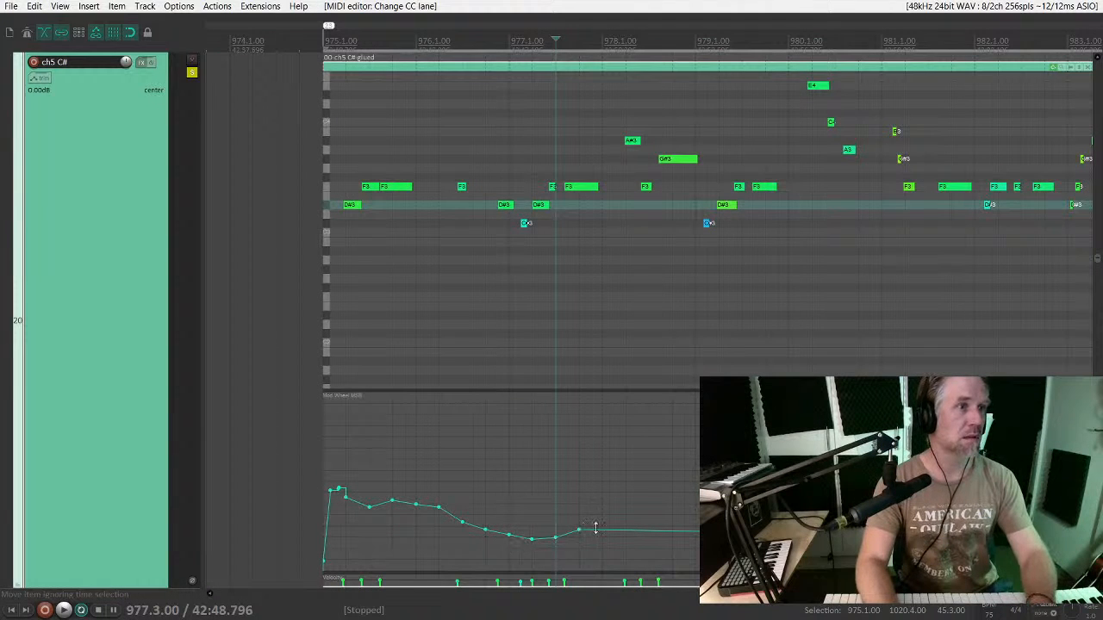
click(580, 527)
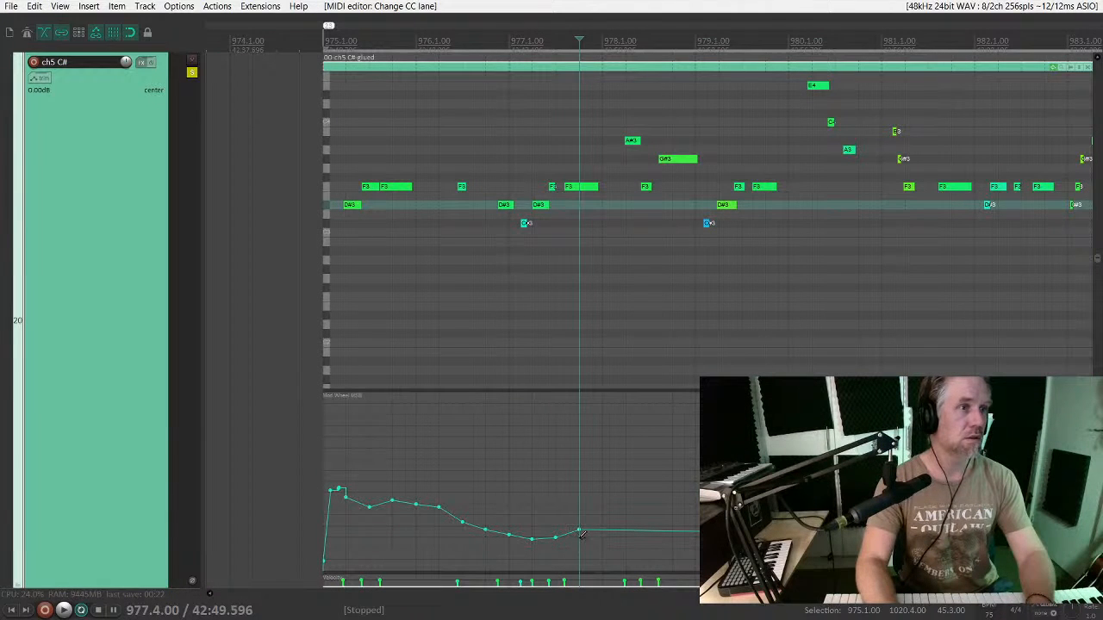
key(Delete)
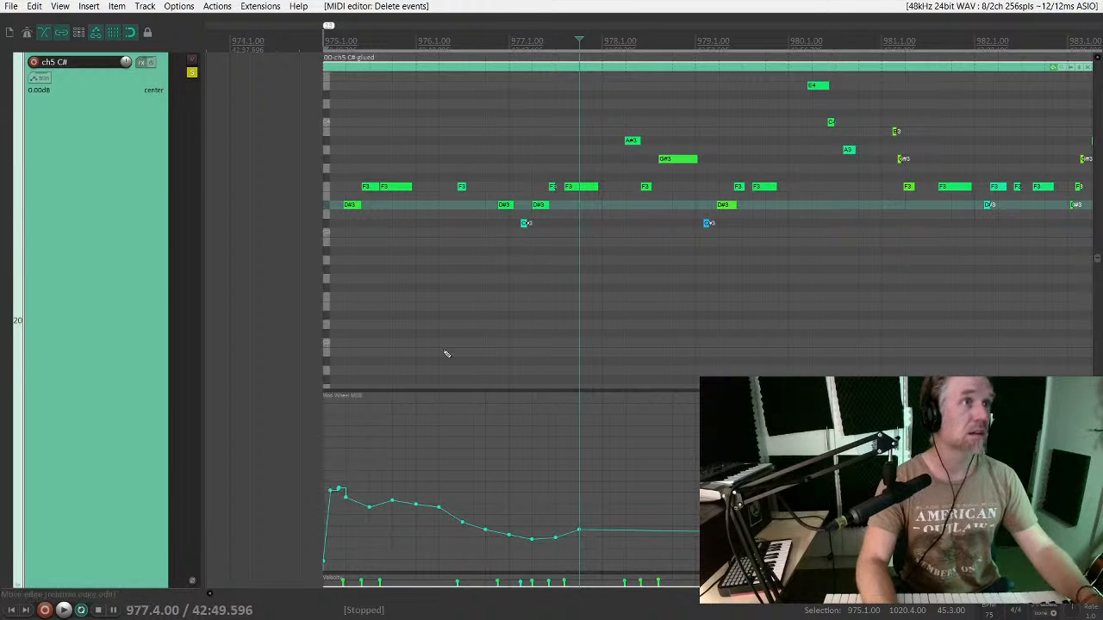
Step: Reopen the item in the full MIDI editor, enlarge the Mod Wheel lane, and undo a trial curve drawn over bars 977 to 984
click(686, 67)
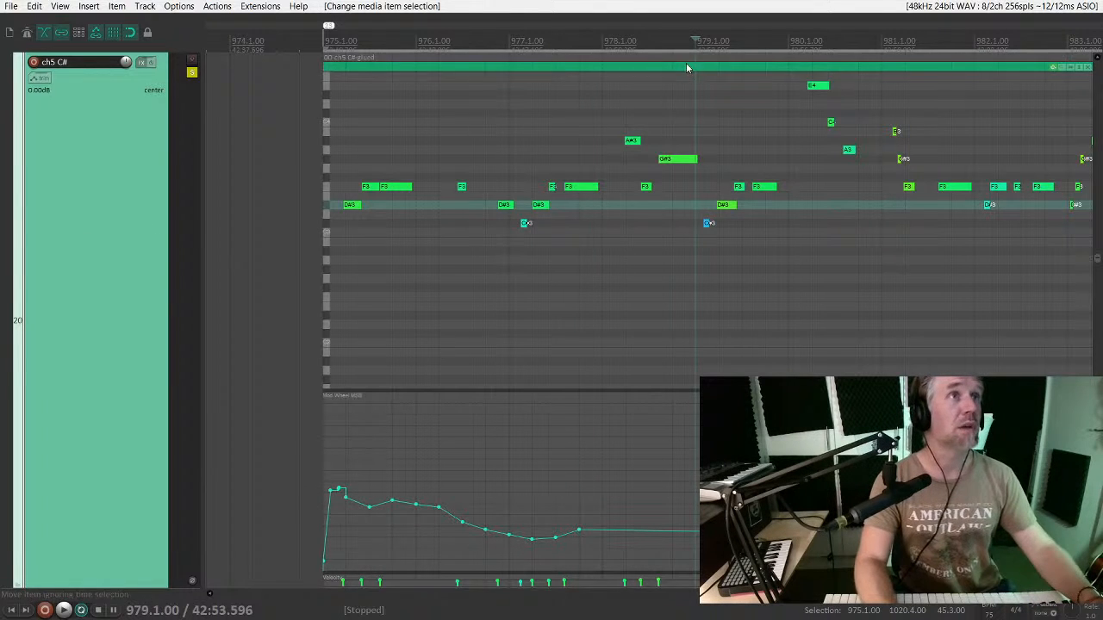
double_click(414, 365)
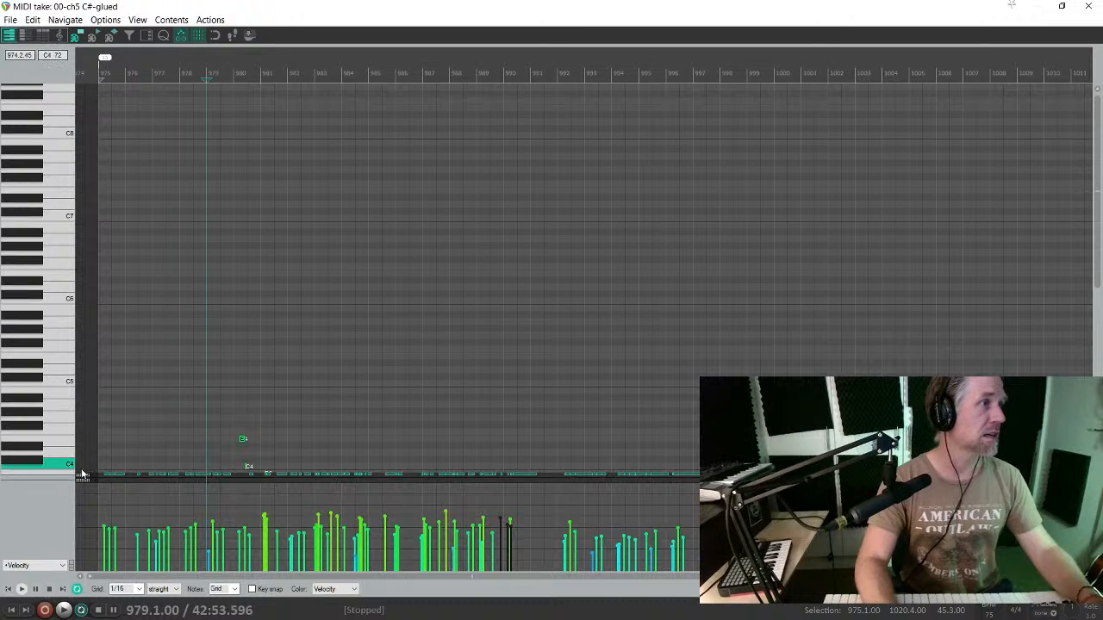
drag(82, 475, 103, 315)
mouse_move(158, 435)
mouse_down()
mouse_move(320, 412)
mouse_move(340, 389)
mouse_up()
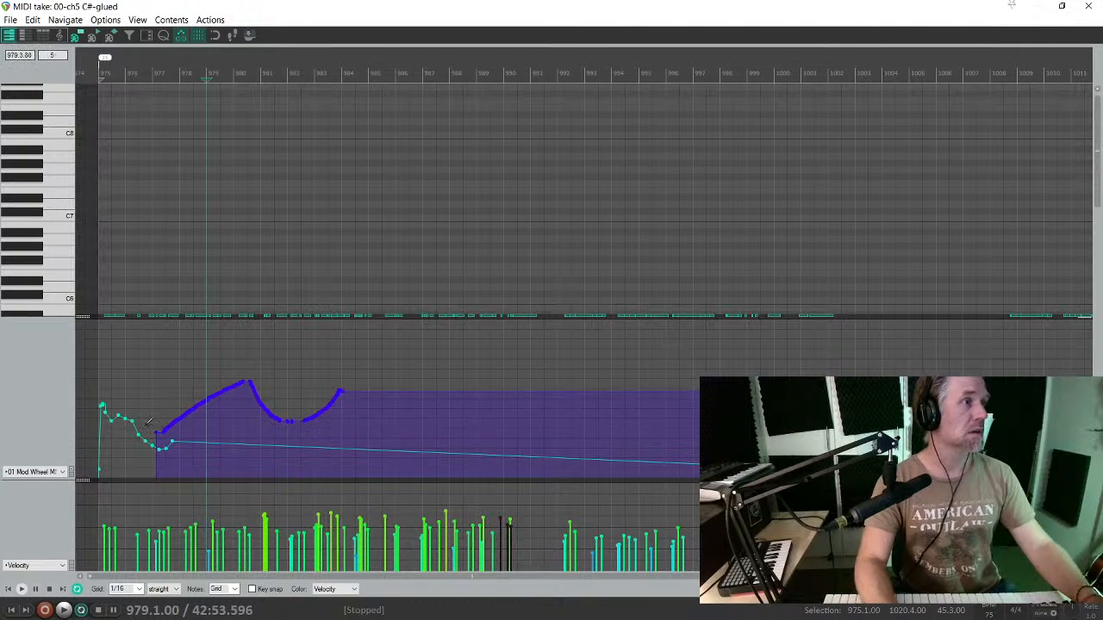
key(ctrl+z)
Step: Draw a mod-wheel swell from bar 975 that peaks around bar 976 and falls back to zero before 976.3, and play it
key(Home)
key(space)
scroll(204, 414, up, 4)
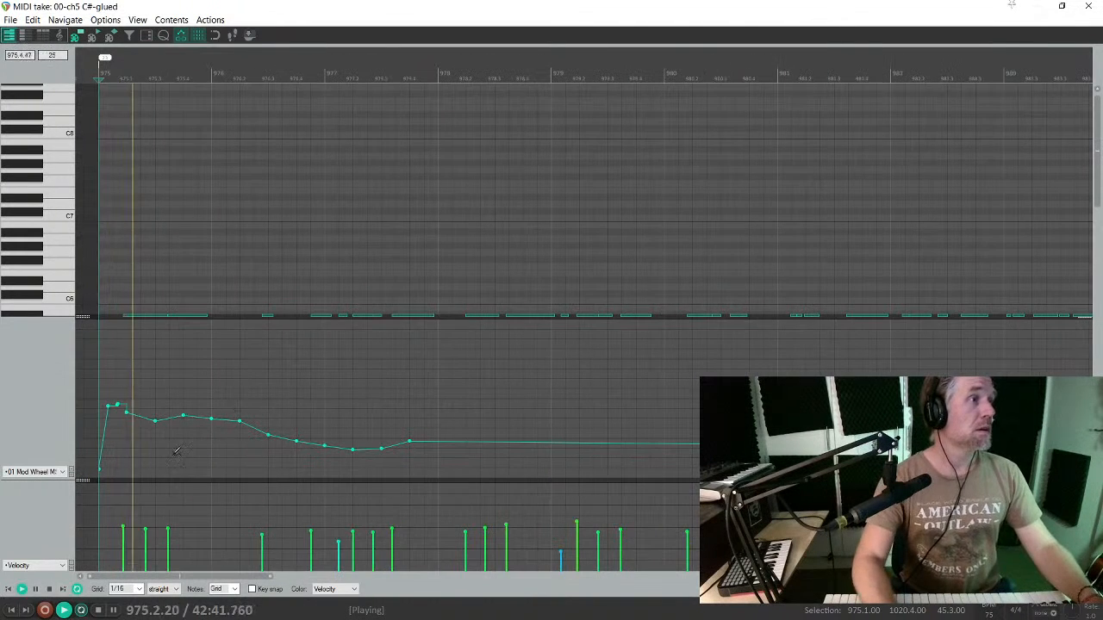
mouse_move(101, 472)
mouse_down()
mouse_move(207, 408)
mouse_move(258, 477)
mouse_up()
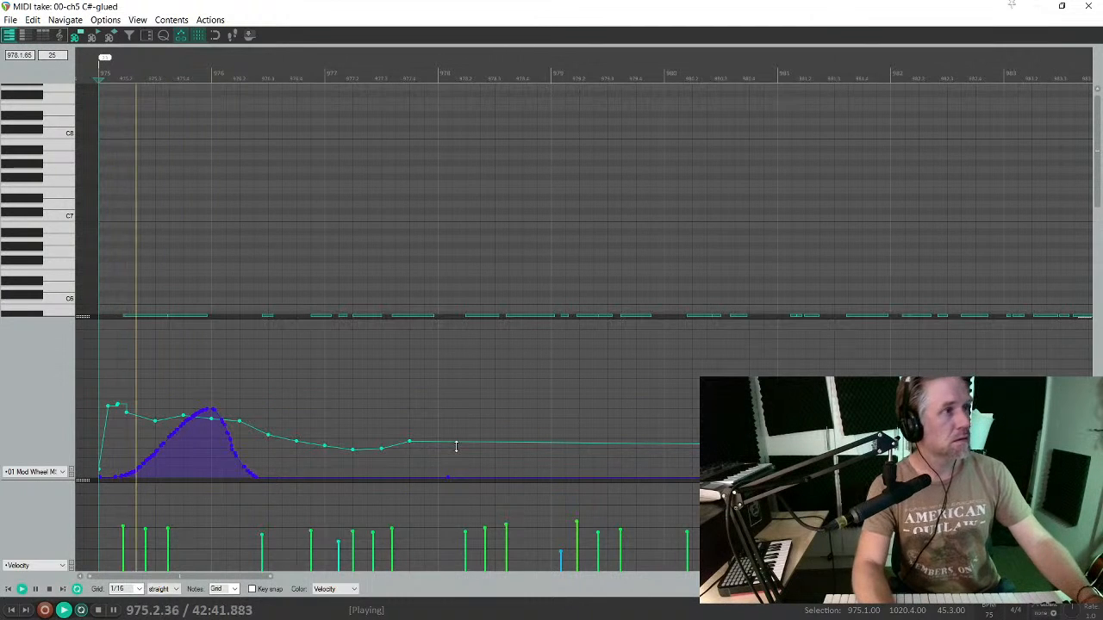
key(space)
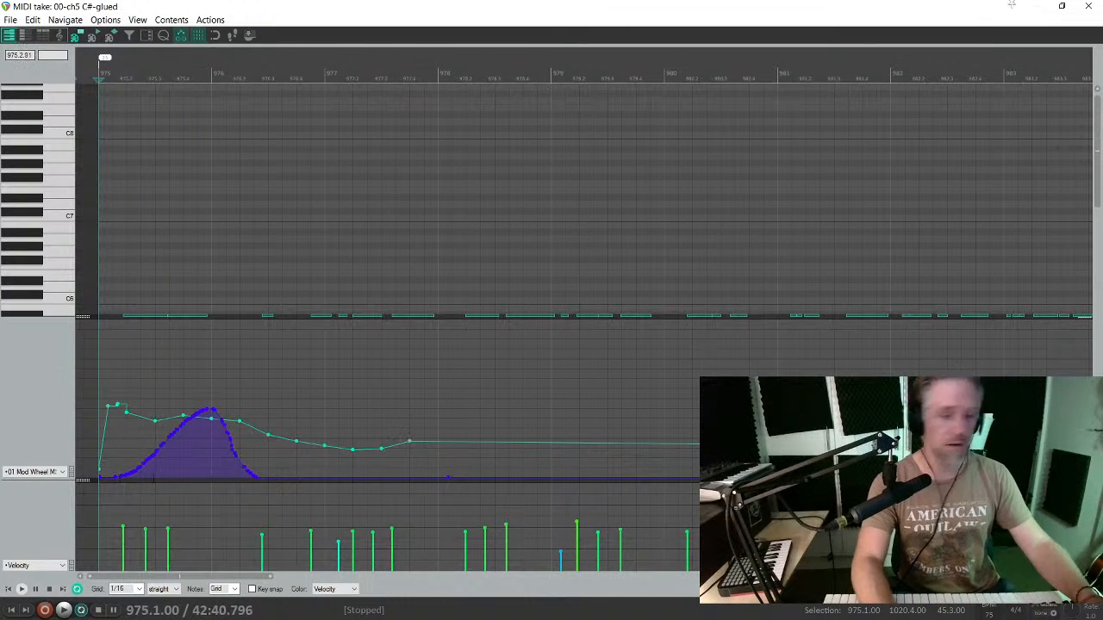
key(space)
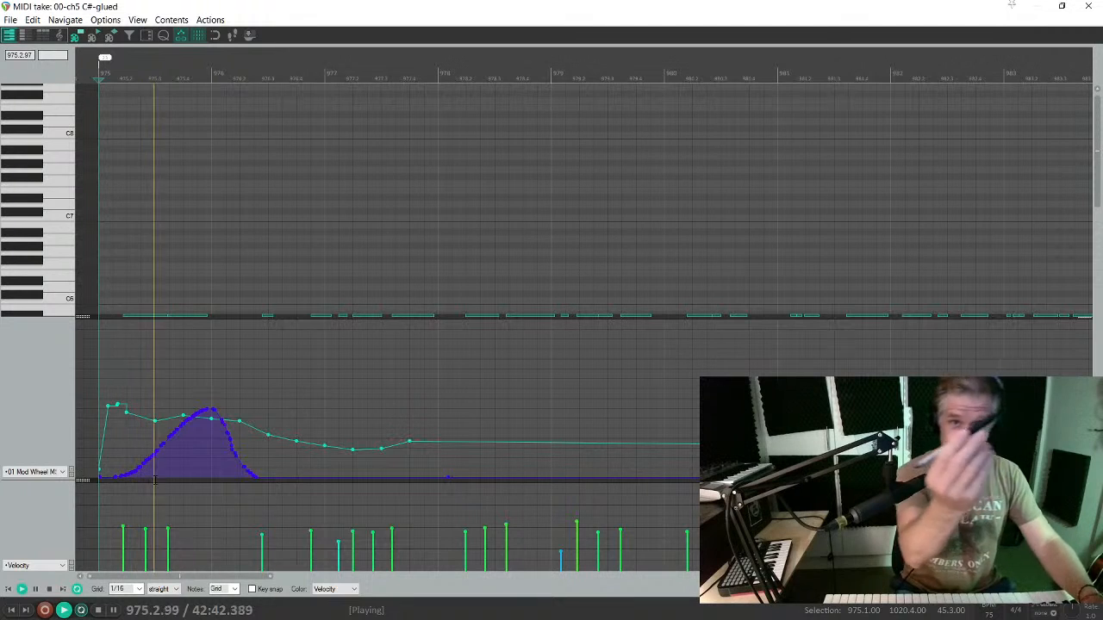
key(space)
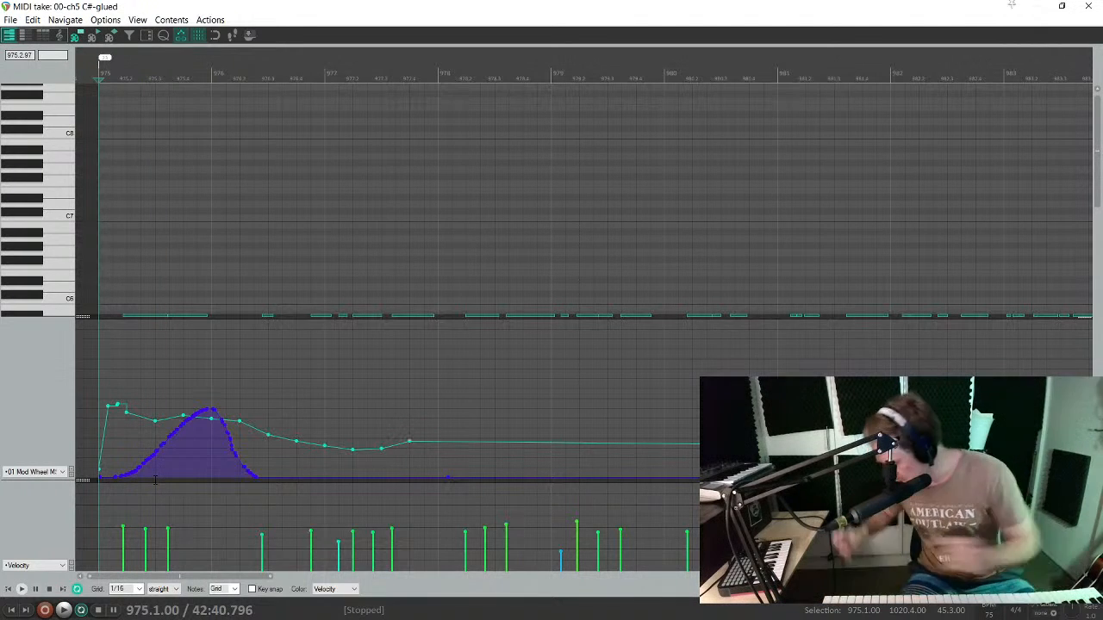
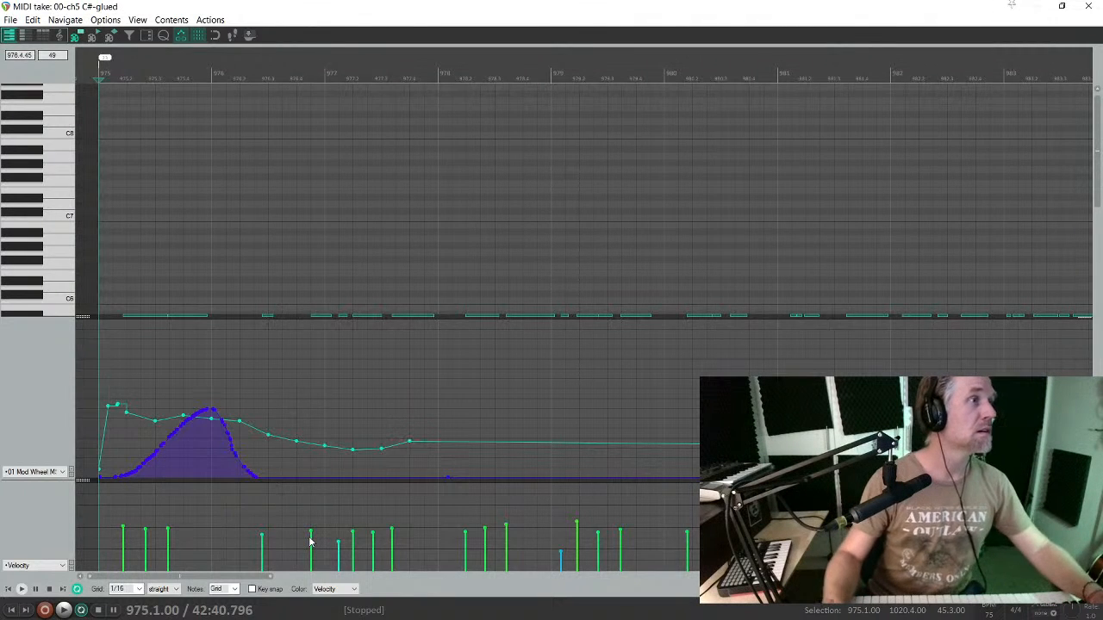
Step: Reopen the item from the arrangement in the full MIDI editor, add a small mod-wheel bump at bar 975, and play from there
key(Escape)
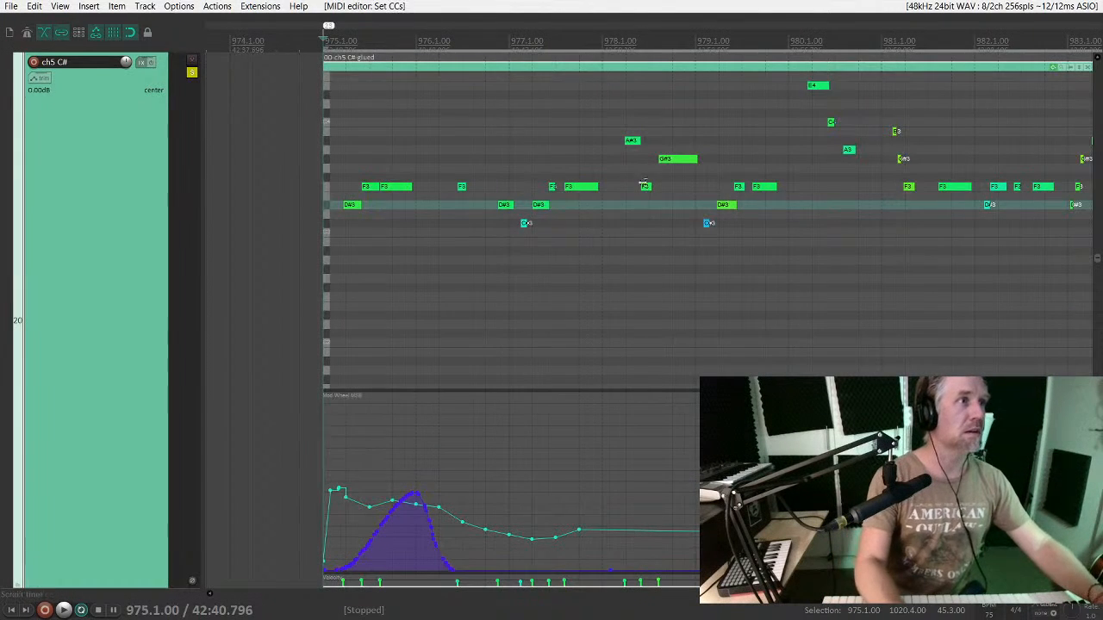
scroll(645, 185, down, 3)
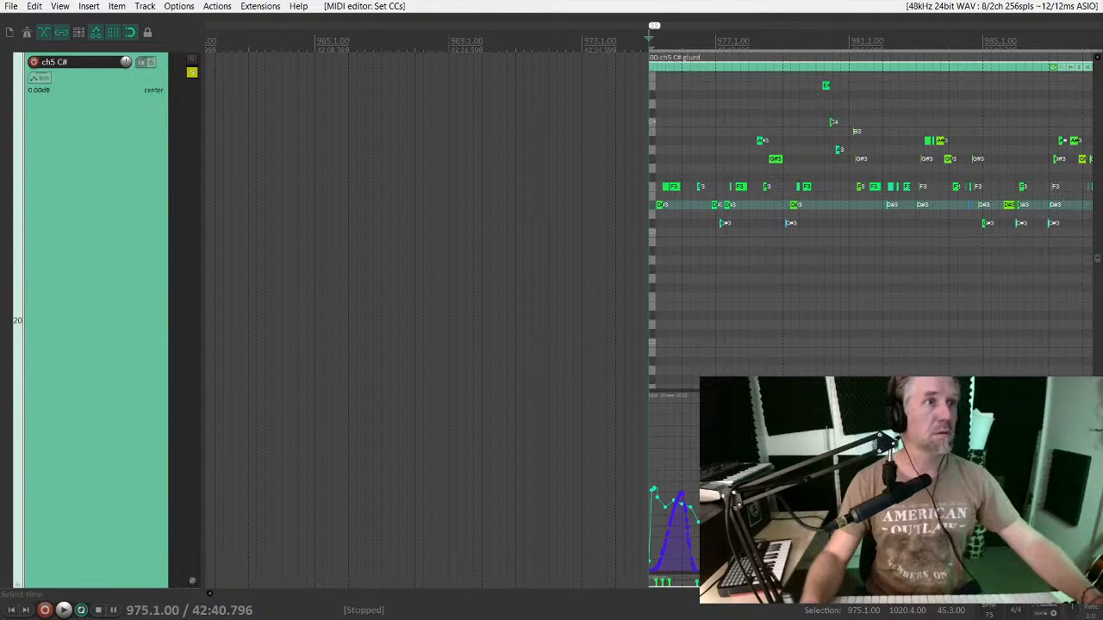
click(740, 261)
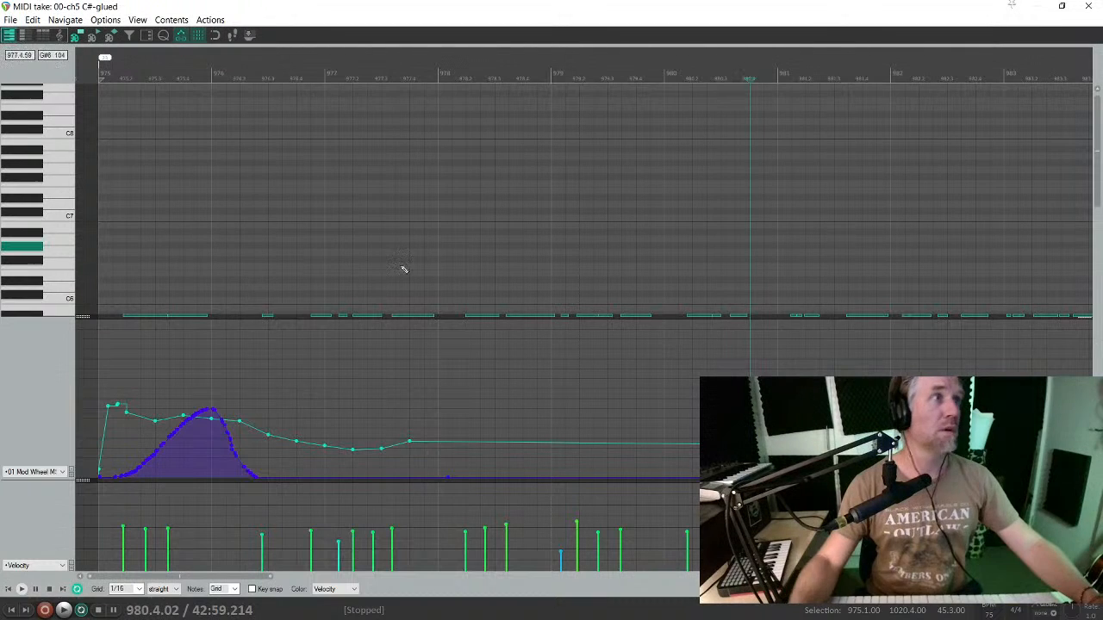
key(space)
key(space)
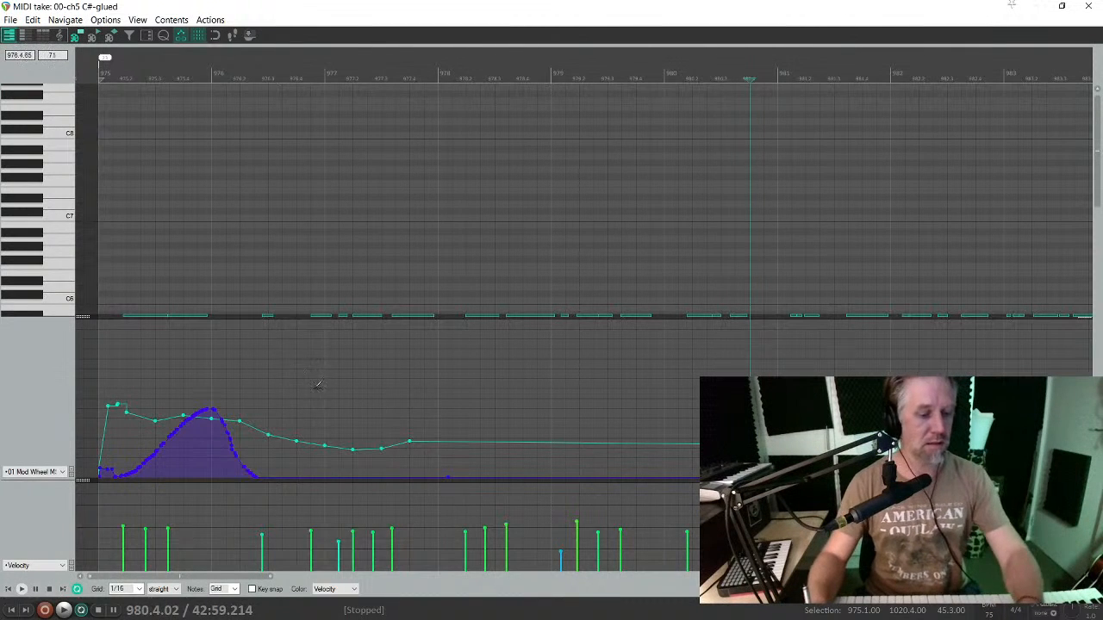
key(Home)
key(space)
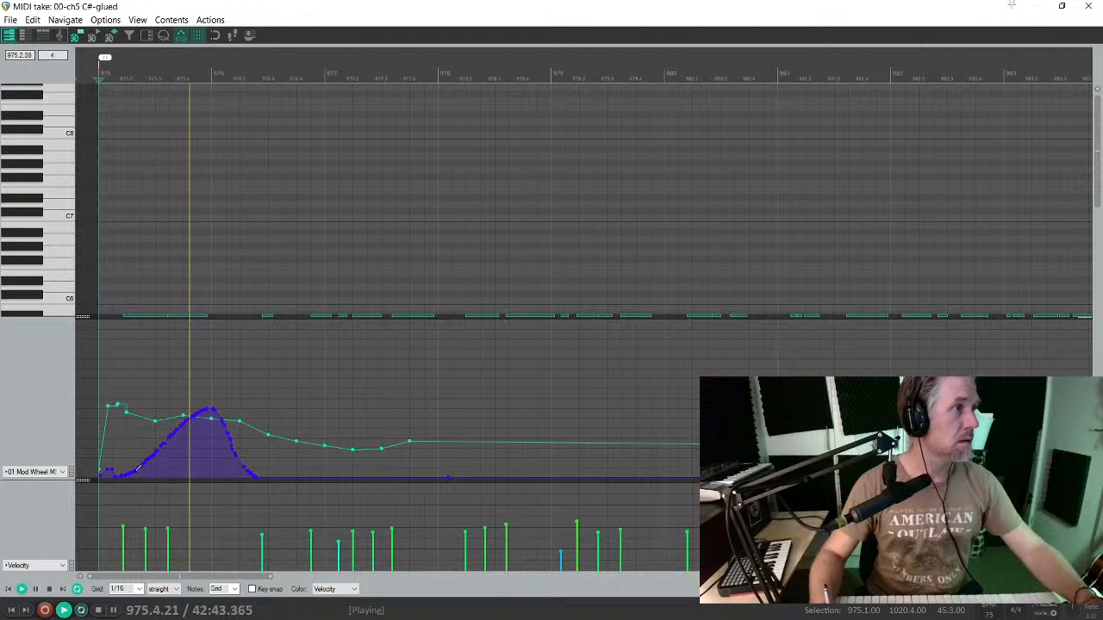
Step: Reshape the first mod-wheel swell to stay near zero until about 975.3 and rise steeply, replaying it from bar 975
mouse_move(138, 470)
mouse_down()
mouse_move(173, 447)
mouse_move(187, 412)
mouse_up()
key(space)
key(space)
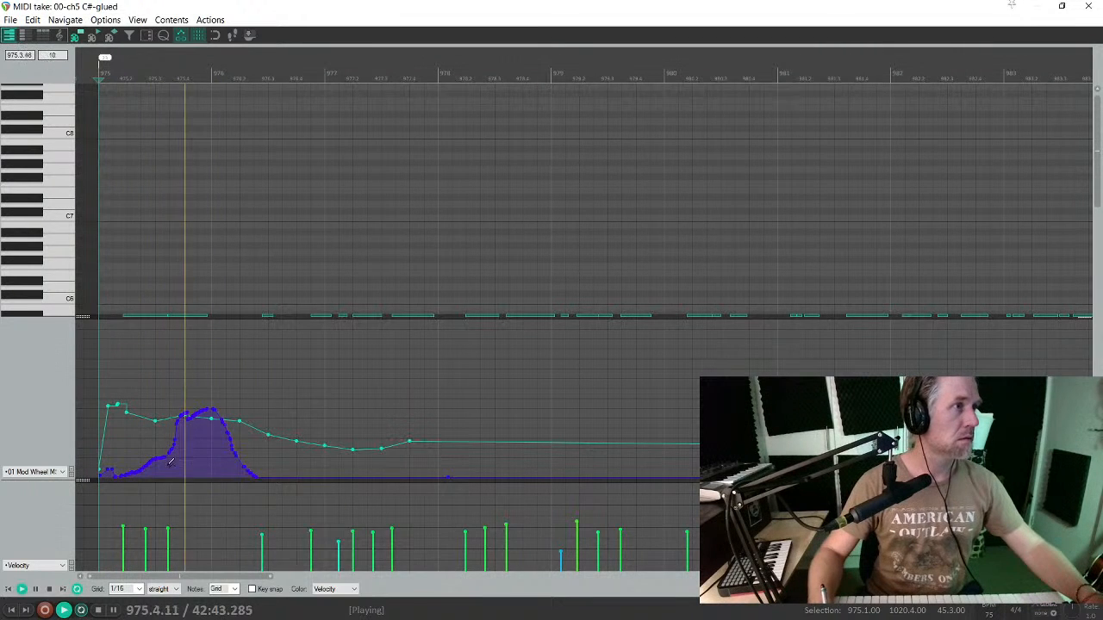
key(space)
drag(140, 472, 170, 474)
key(space)
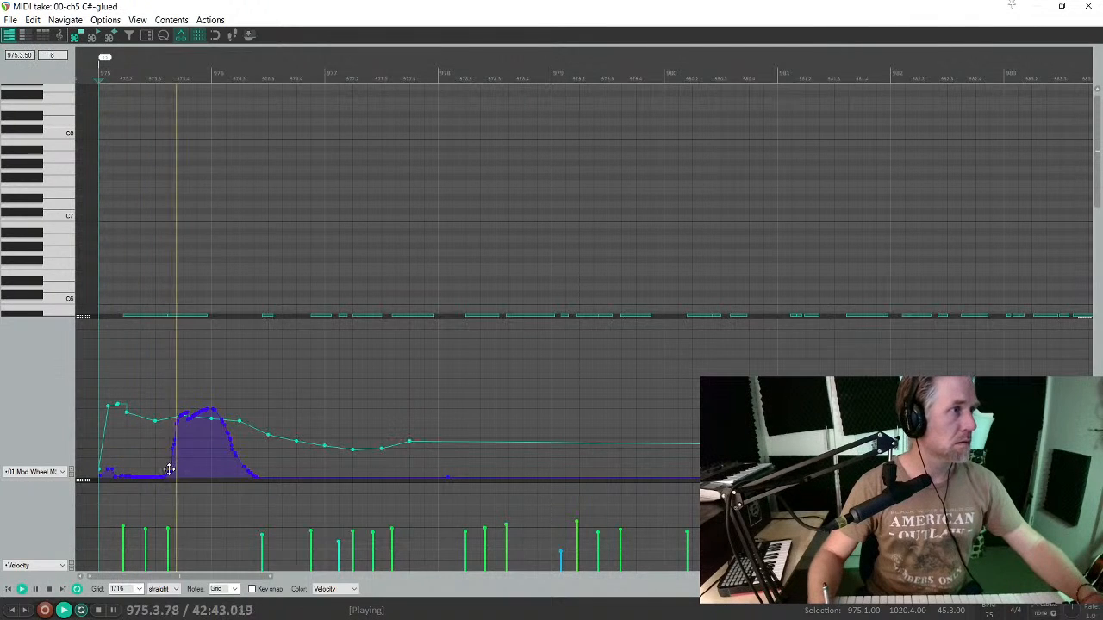
key(space)
key(space)
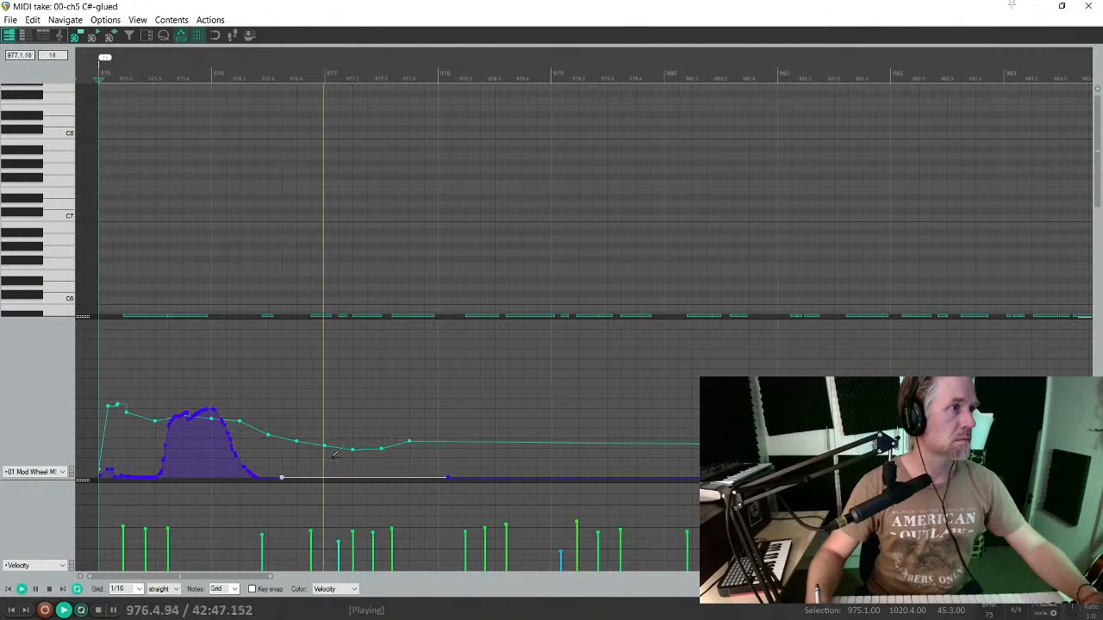
Step: Draw a second mod-wheel peak around 977.4 and flatten the curve leading up to it to near zero until about 977.2
mouse_move(417, 467)
mouse_down()
mouse_move(394, 473)
mouse_move(420, 402)
mouse_up()
key(space)
key(space)
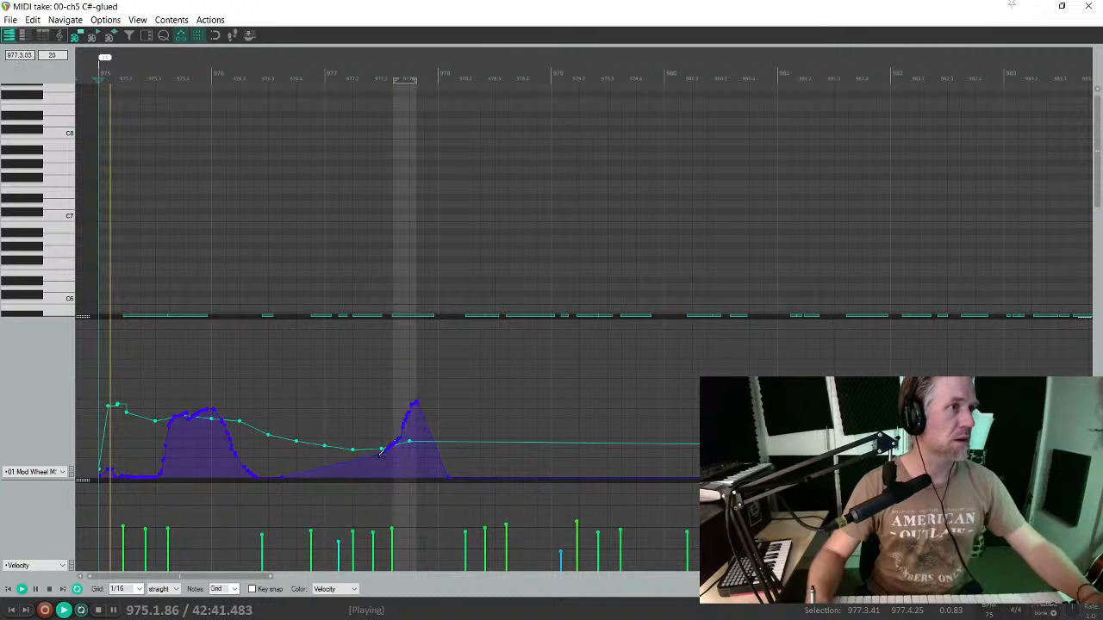
key(space)
drag(286, 478, 342, 411)
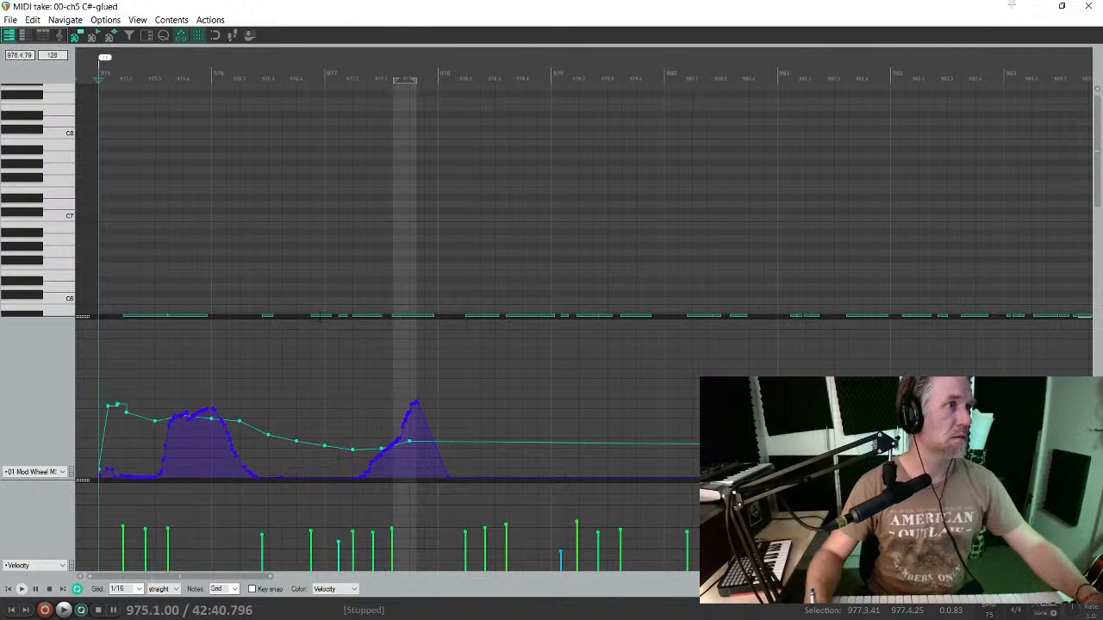
Step: Hold the second mod-wheel swell near zero until about 977.3 and steepen its rise, replaying it from bar 977
click(334, 232)
key(space)
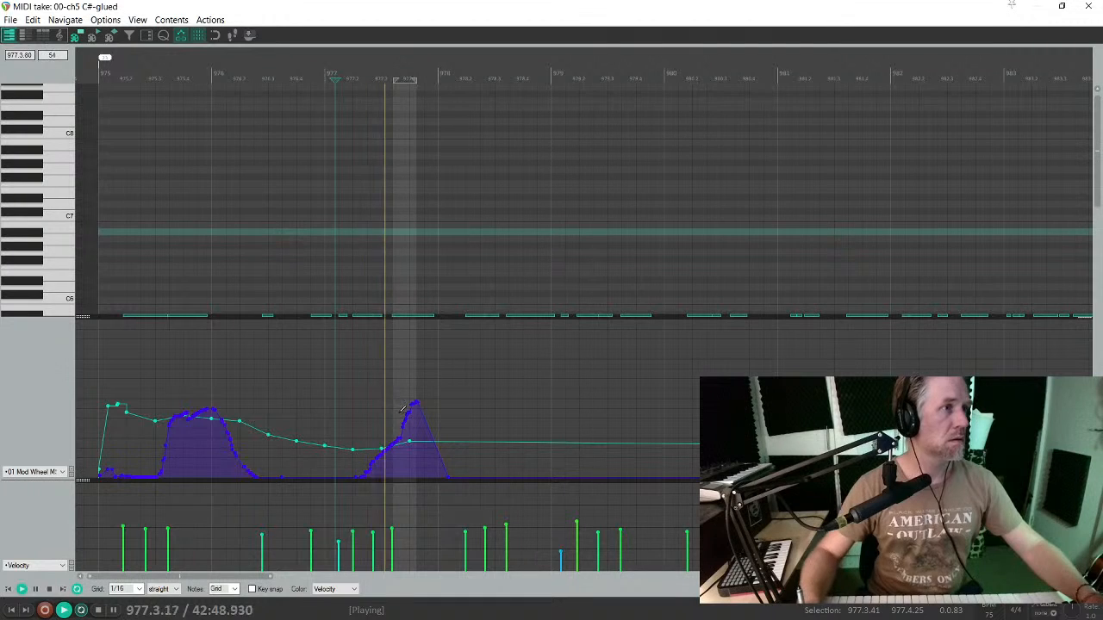
key(space)
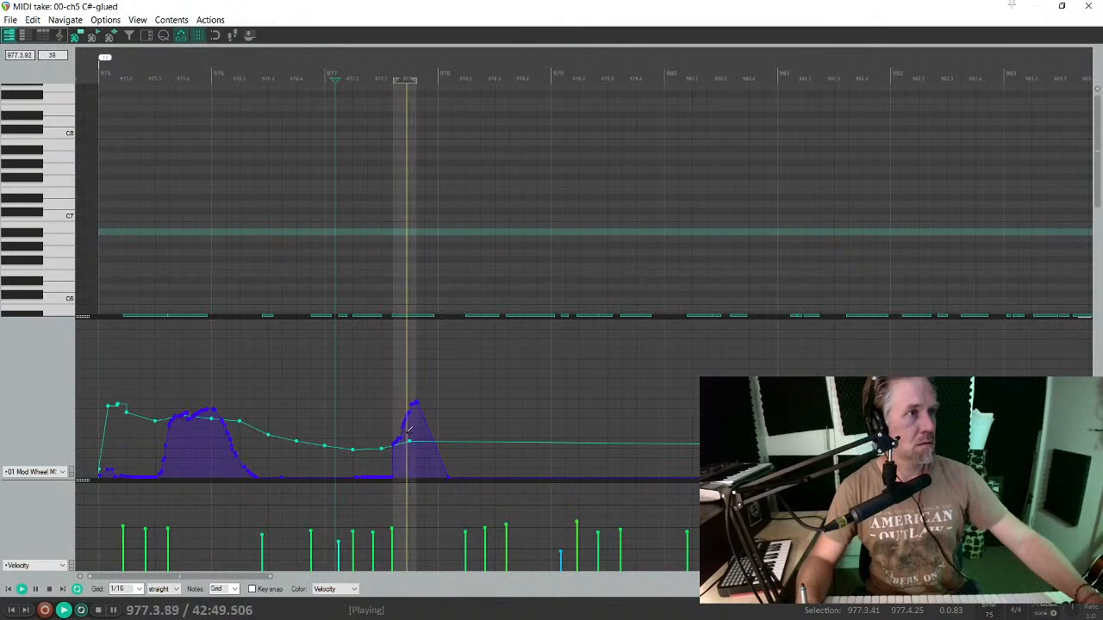
key(space)
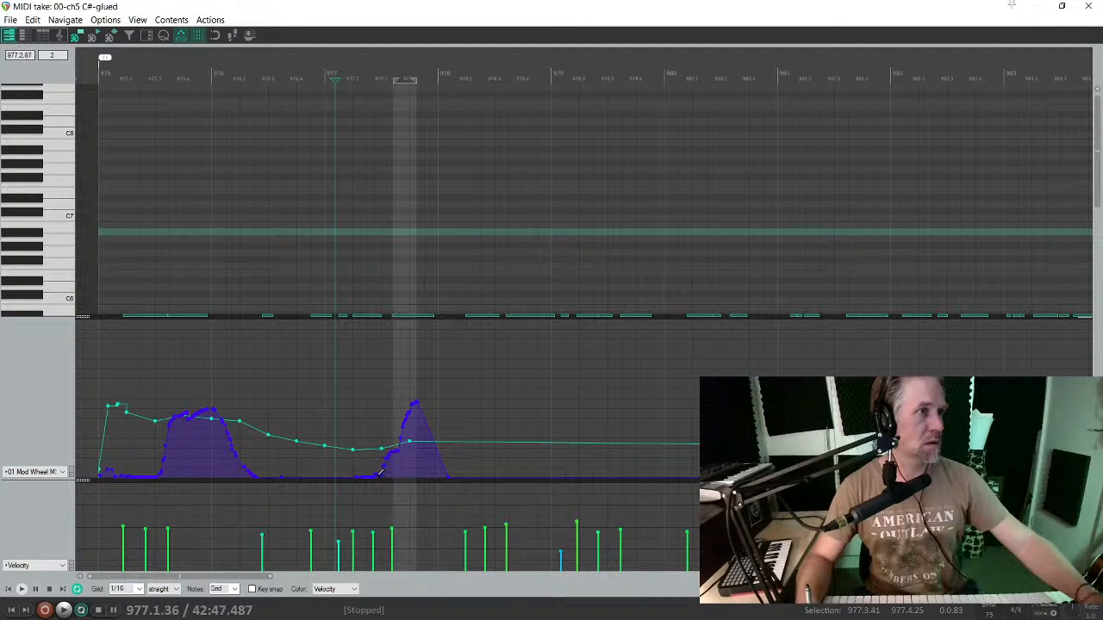
key(space)
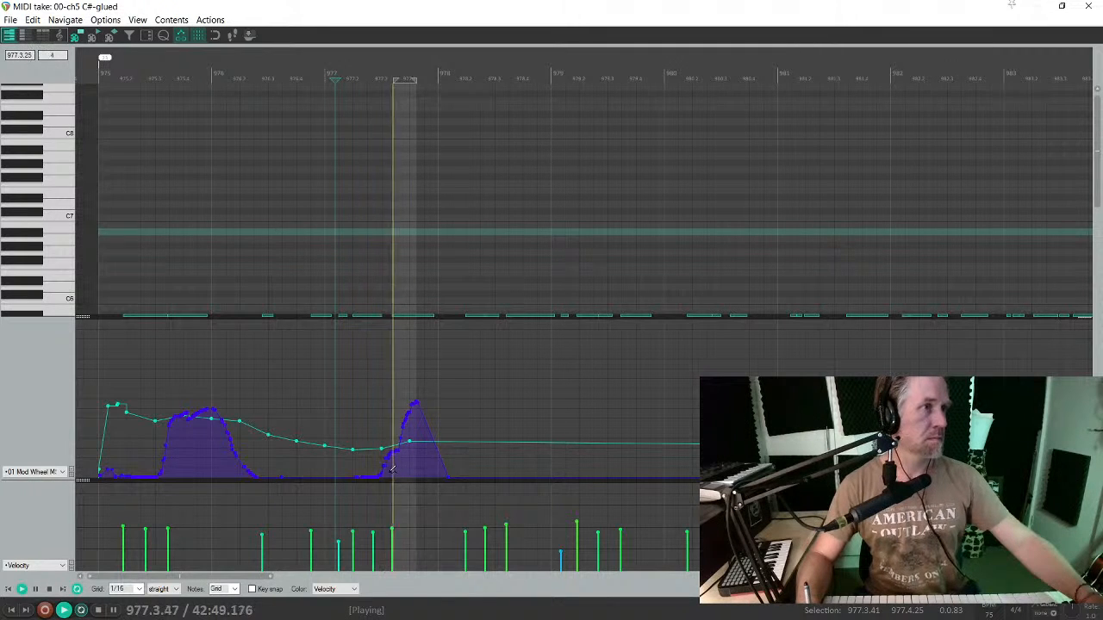
Step: Redraw the second swell's tail so it falls gradually from the peak before bar 978 to zero just before 978.3
drag(417, 404, 452, 402)
key(space)
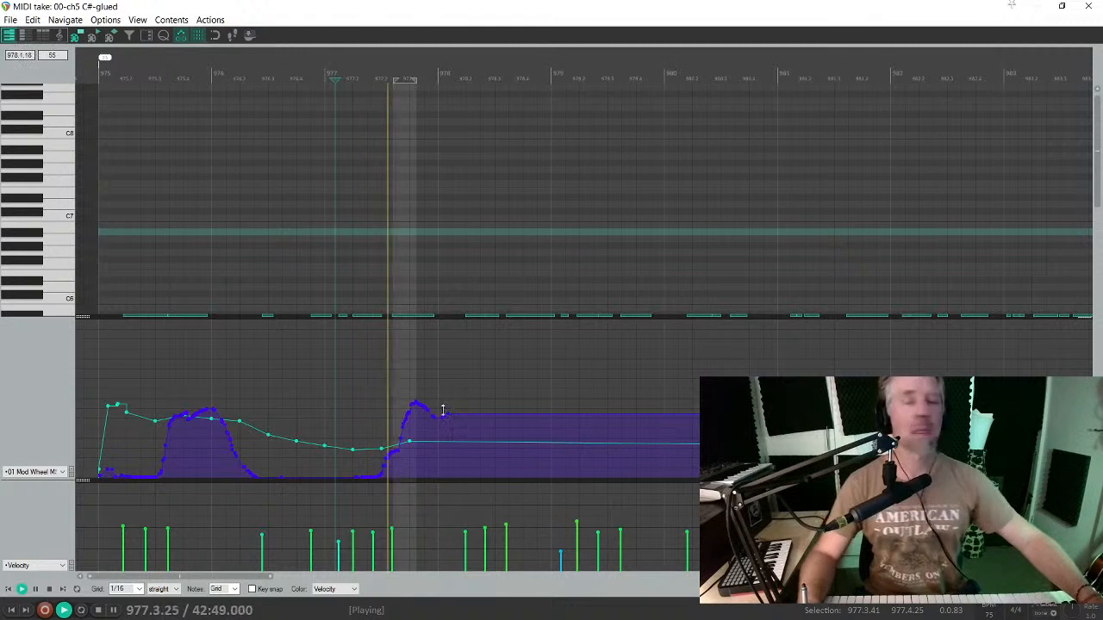
key(ctrl+z)
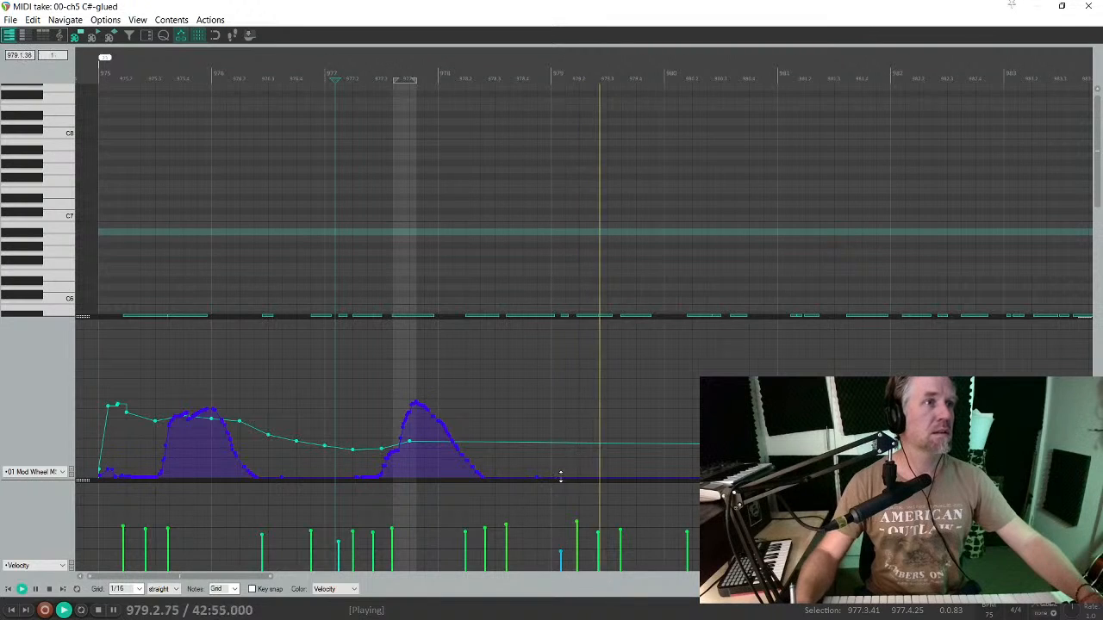
Step: Draw a third mod-wheel swell rising at about 979.3 to a plateau and on to a peak near 980.2, auditioning from bar 979
drag(627, 479, 679, 410)
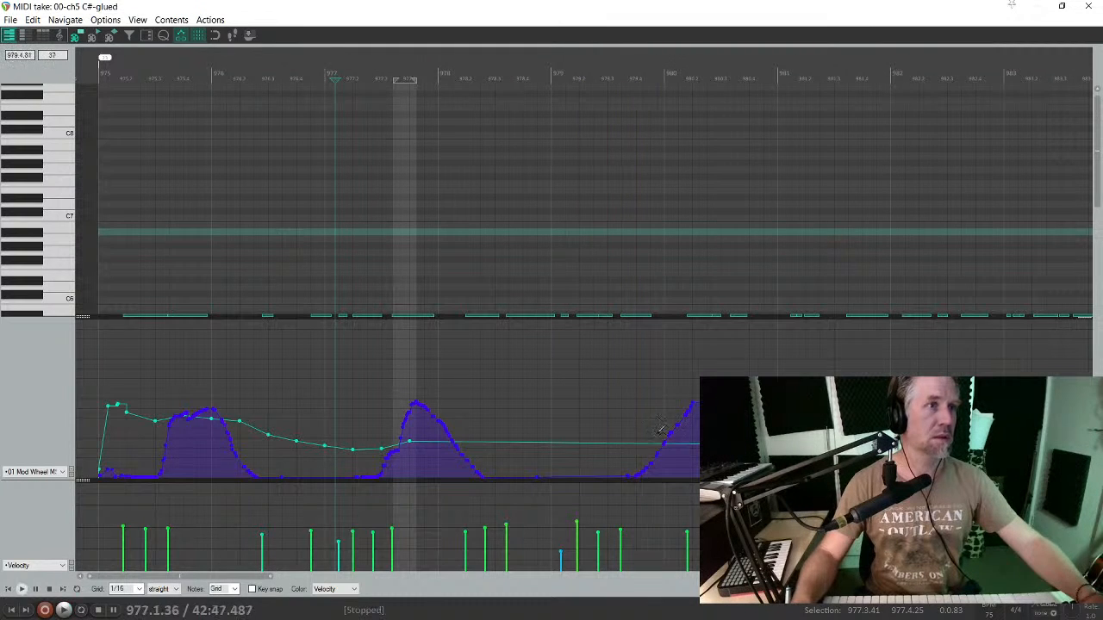
click(578, 266)
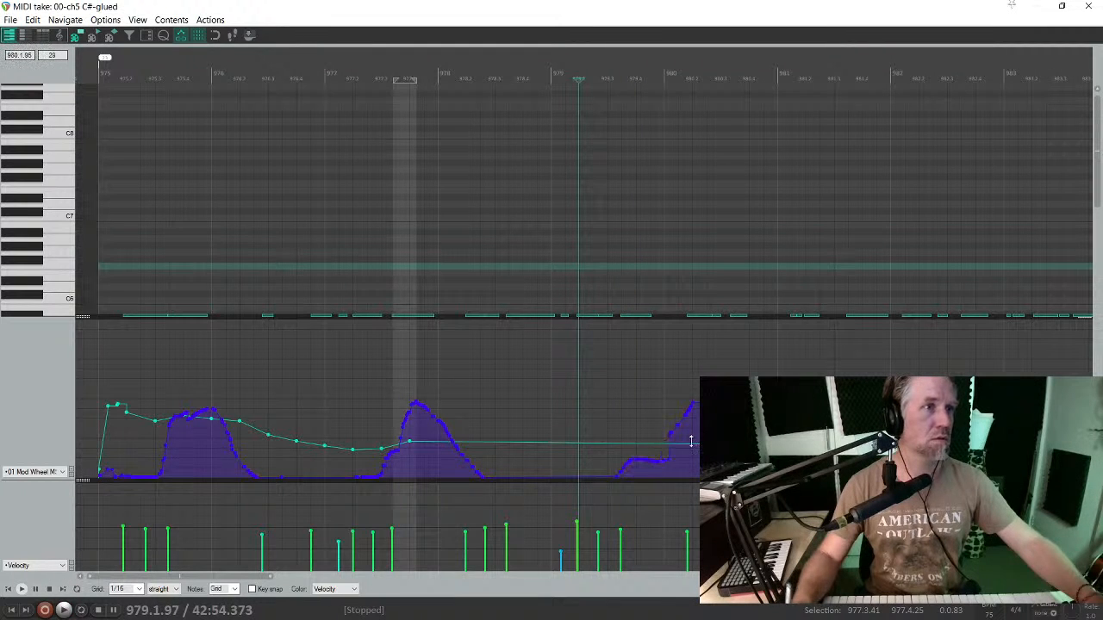
key(space)
drag(635, 458, 682, 426)
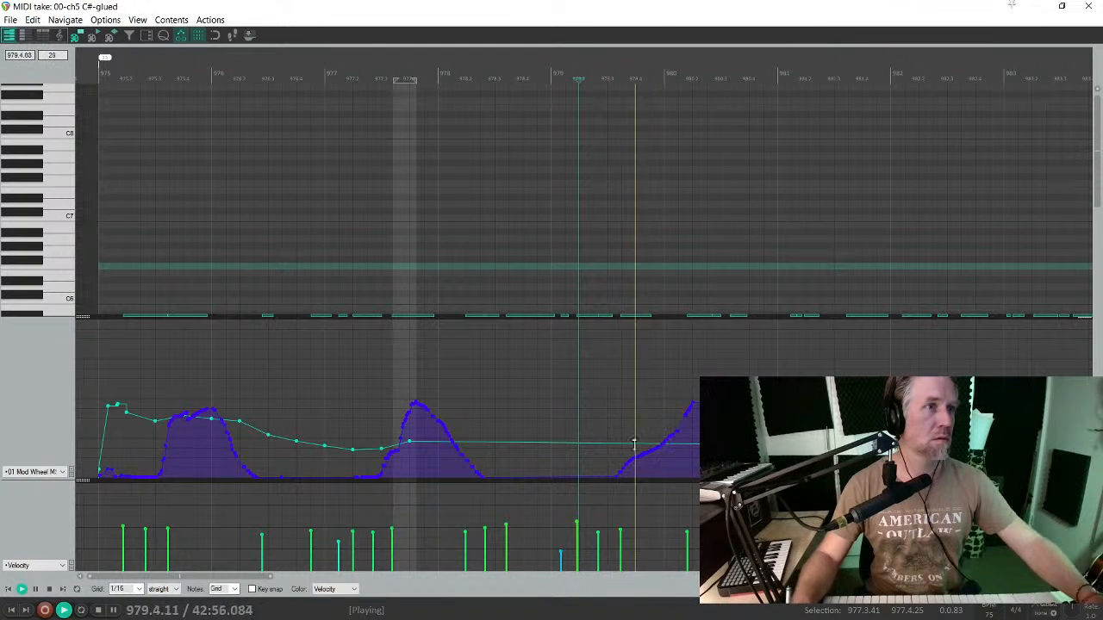
key(space)
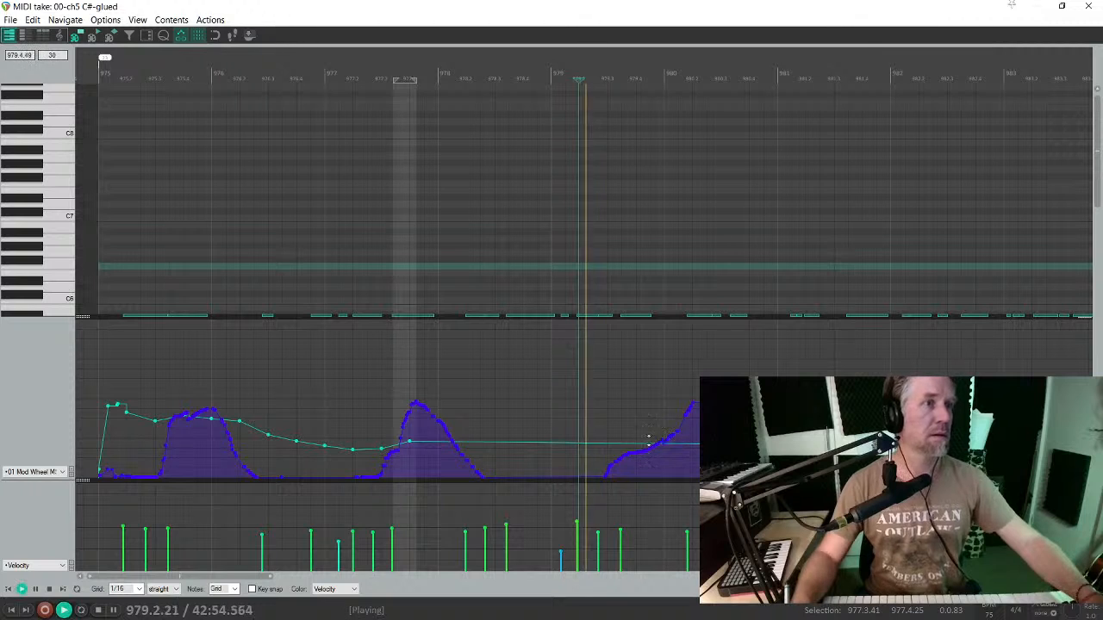
key(space)
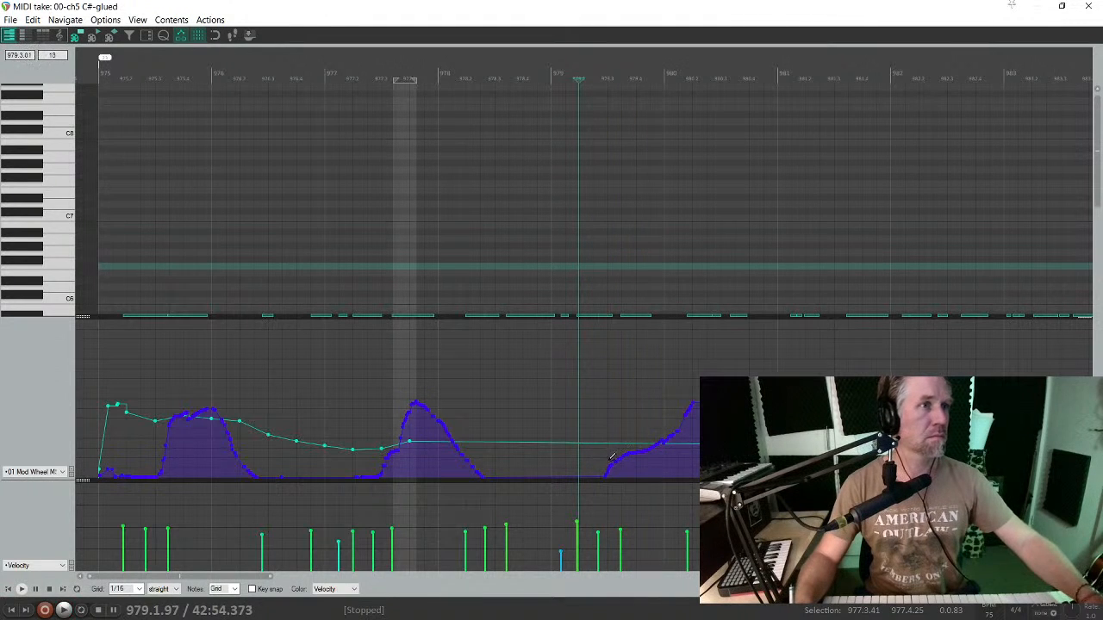
key(space)
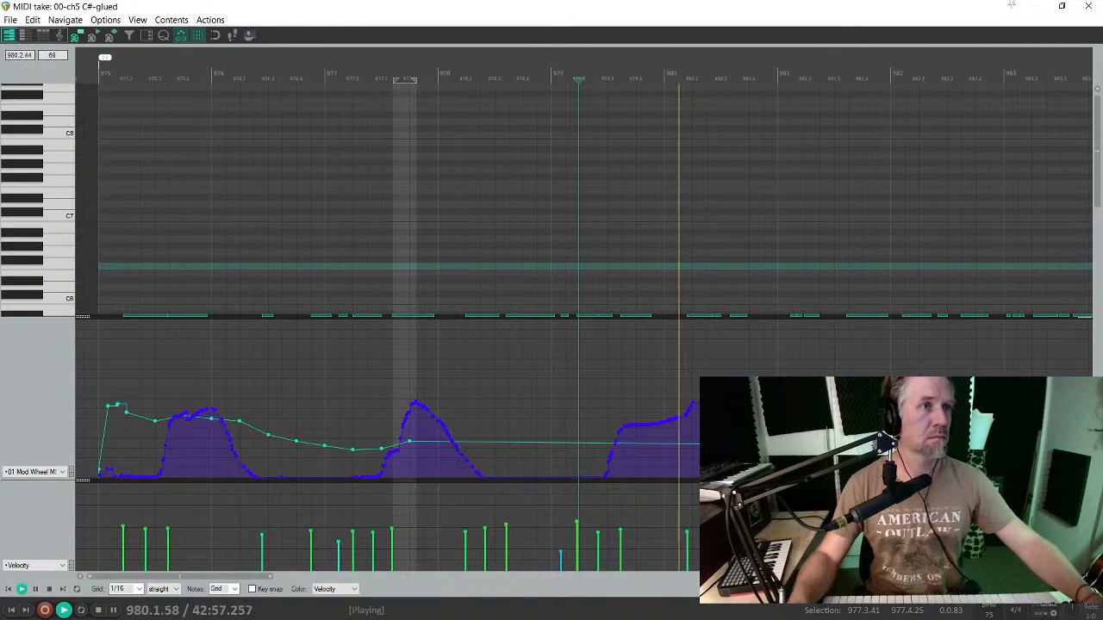
key(space)
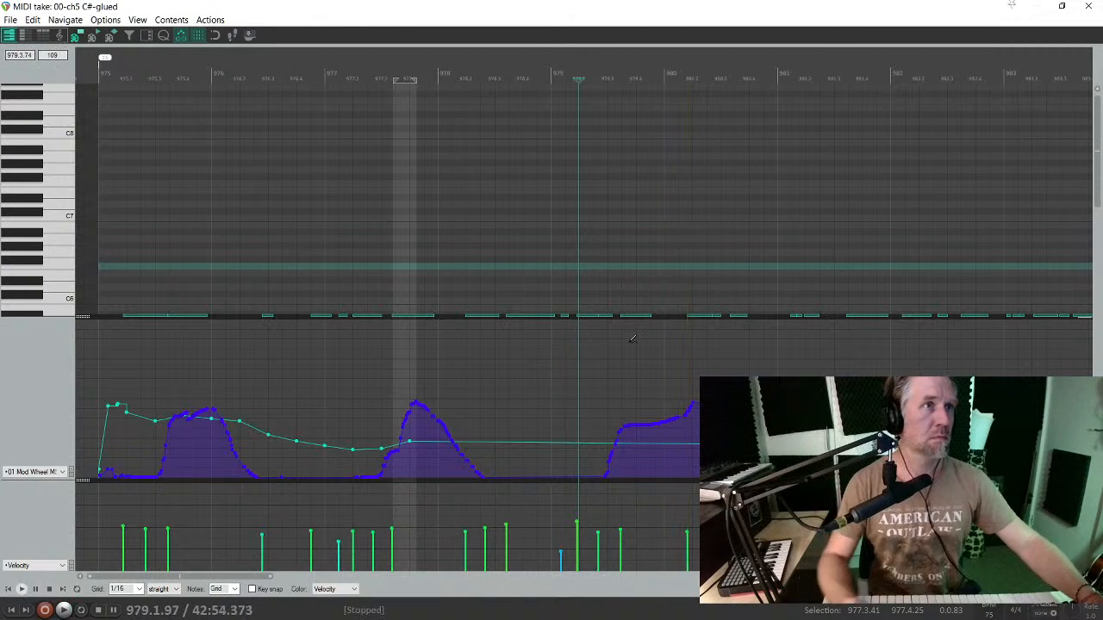
Step: Lengthen the held F3 note before bar 980 so it ends at the bar line, and play it from bar 979
click(642, 178)
scroll(677, 226, down, 5)
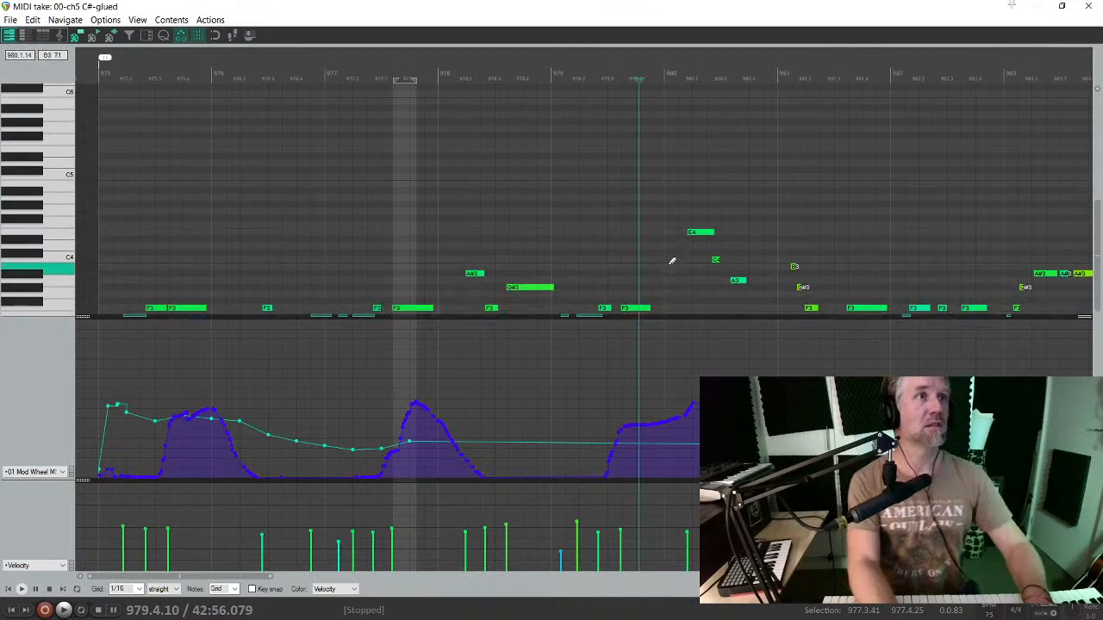
scroll(672, 261, down, 3)
click(646, 225)
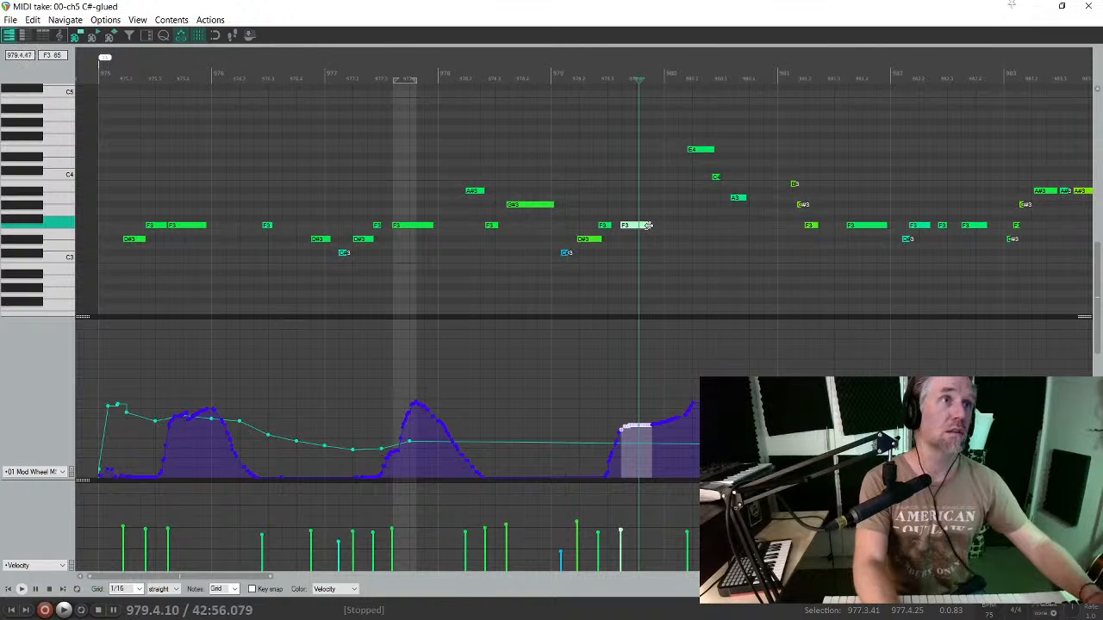
drag(648, 226, 664, 225)
click(566, 205)
key(space)
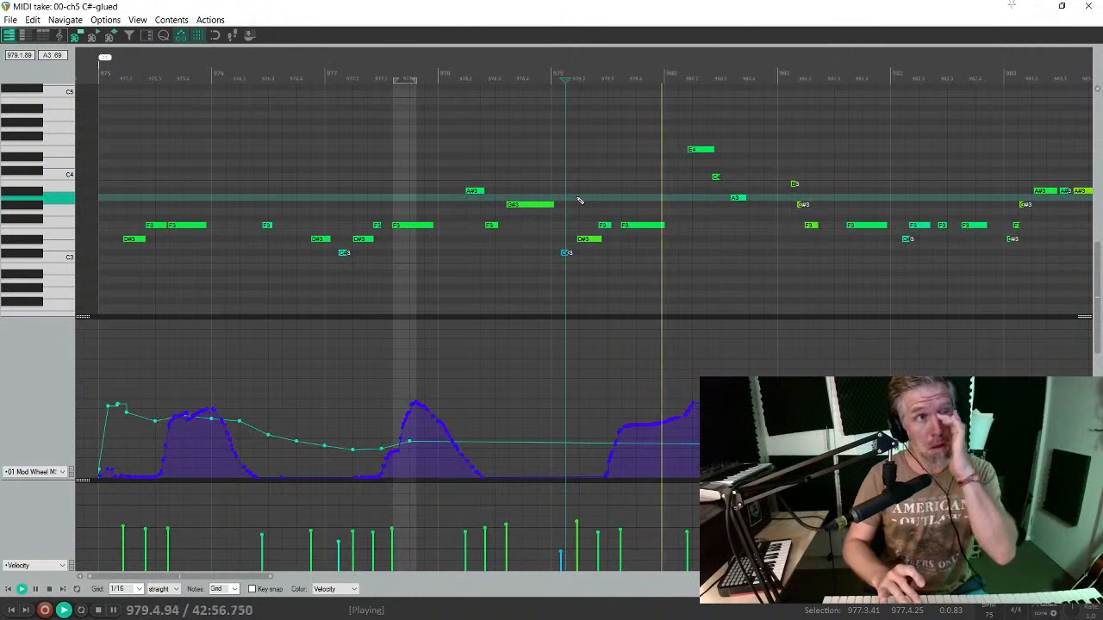
key(space)
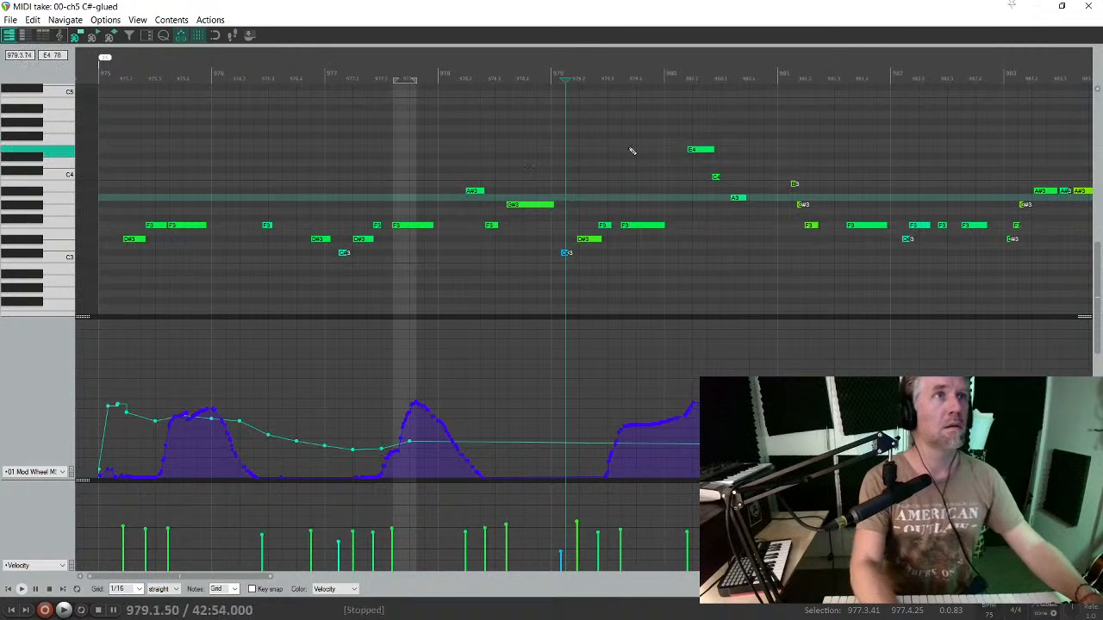
Step: Start the E4 note near 980.2 slightly later and drop the mod wheel to zero there, replaying from bar 979
drag(689, 152, 693, 151)
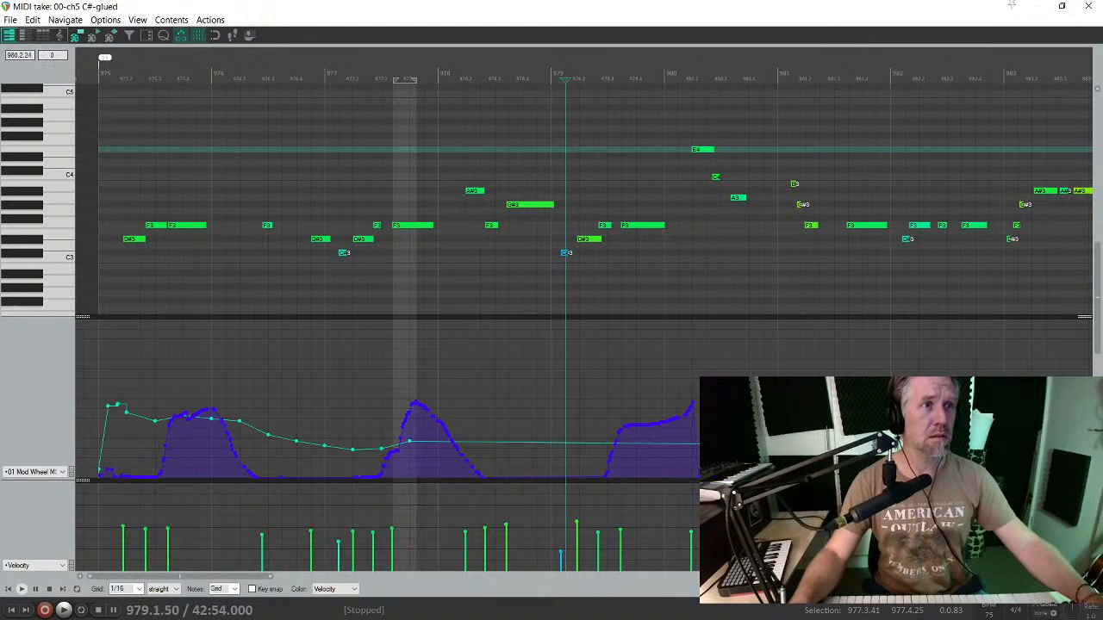
key(space)
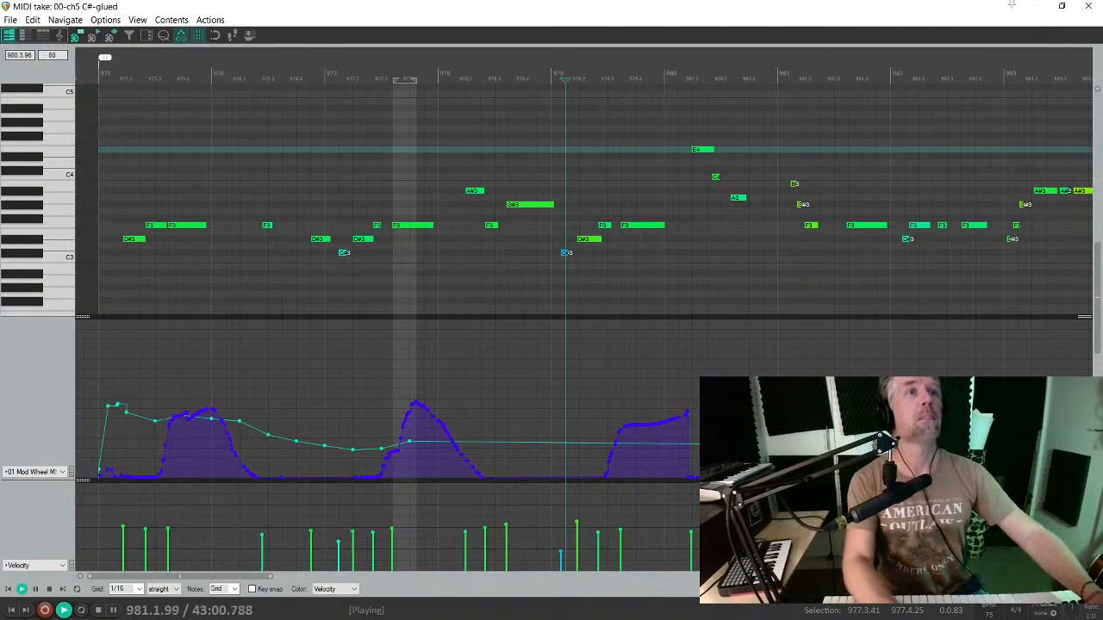
key(space)
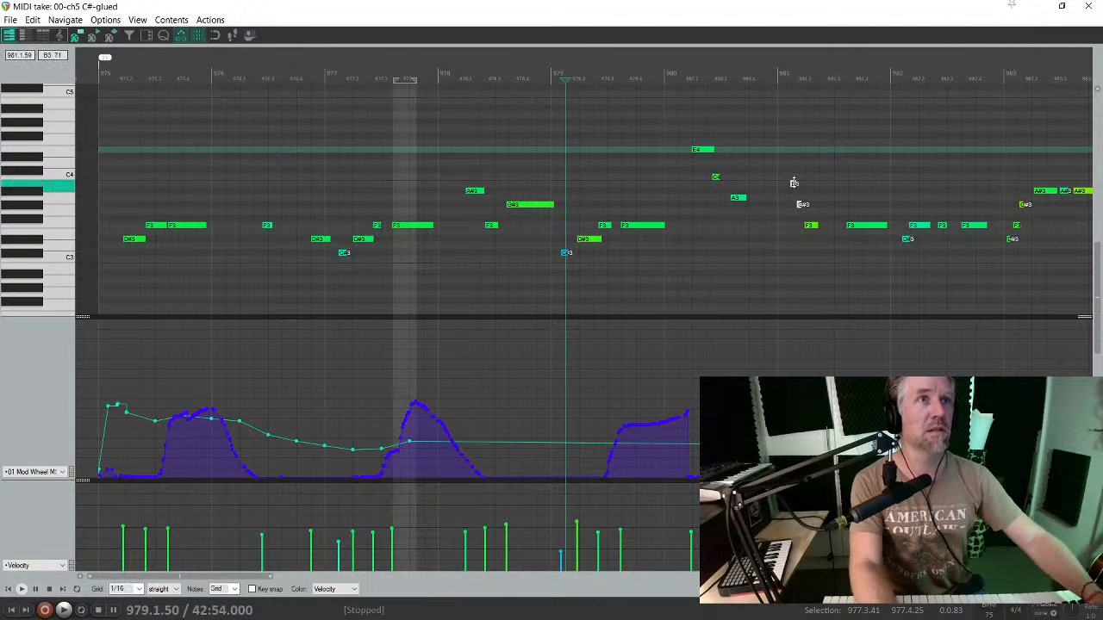
Step: Lower the velocity of the short B3 note just after bar 981 and play the following phrase from before bar 981
drag(794, 182, 751, 160)
key(space)
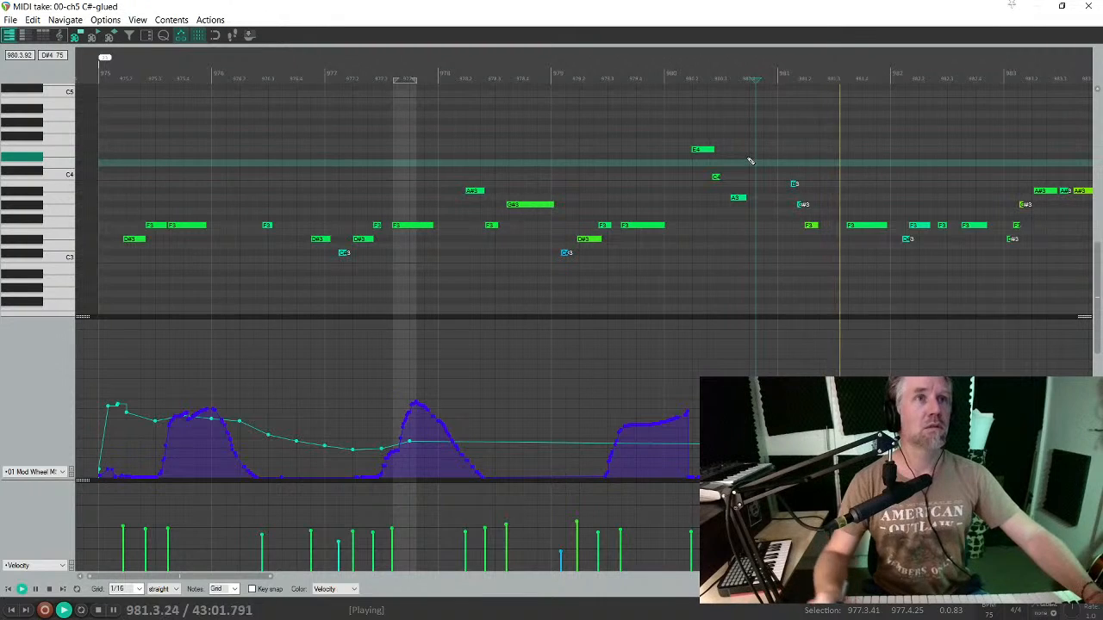
scroll(741, 142, down, 1)
scroll(741, 140, right, 4)
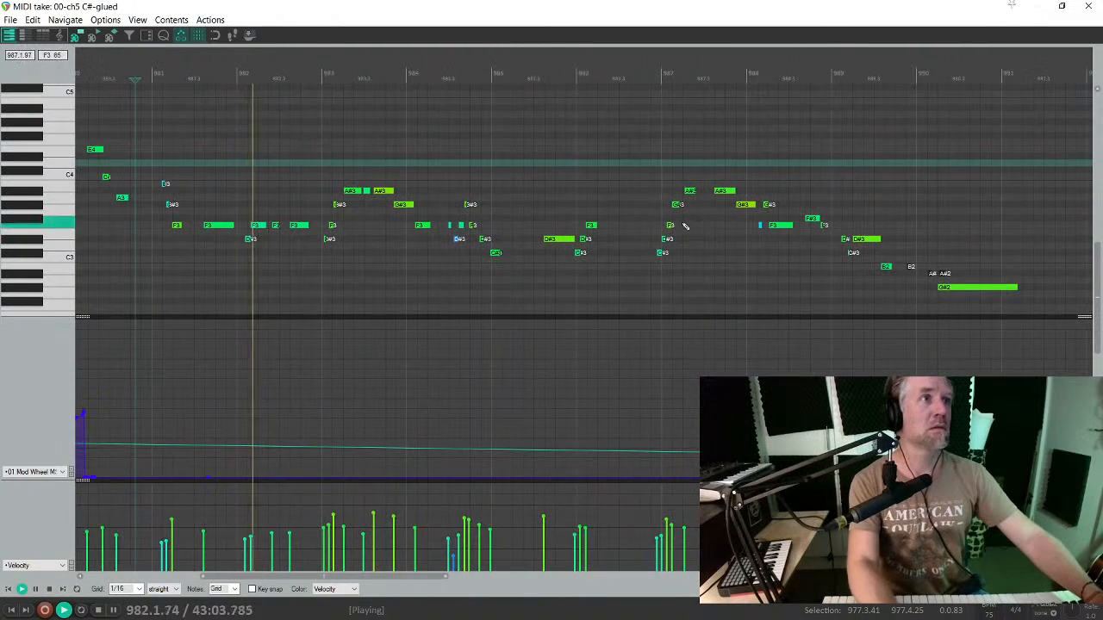
Step: Draw a mod-wheel rise from about 982.3 to bar 983 and lengthen the F3 note beneath it to end at bar 983
scroll(709, 215, left, 1)
scroll(708, 216, left, 2)
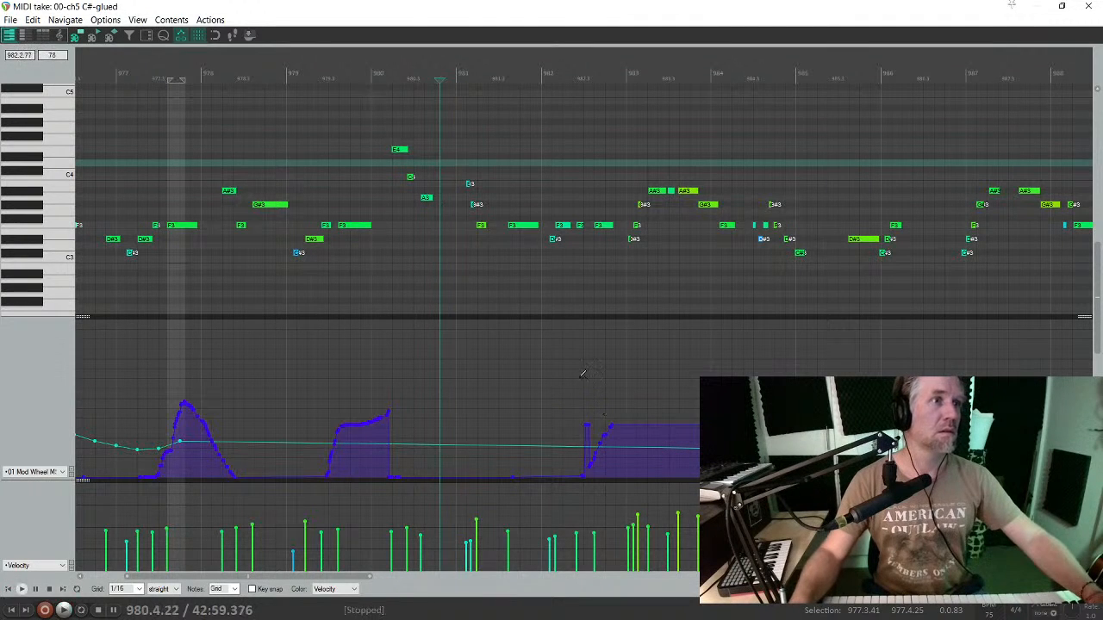
click(564, 280)
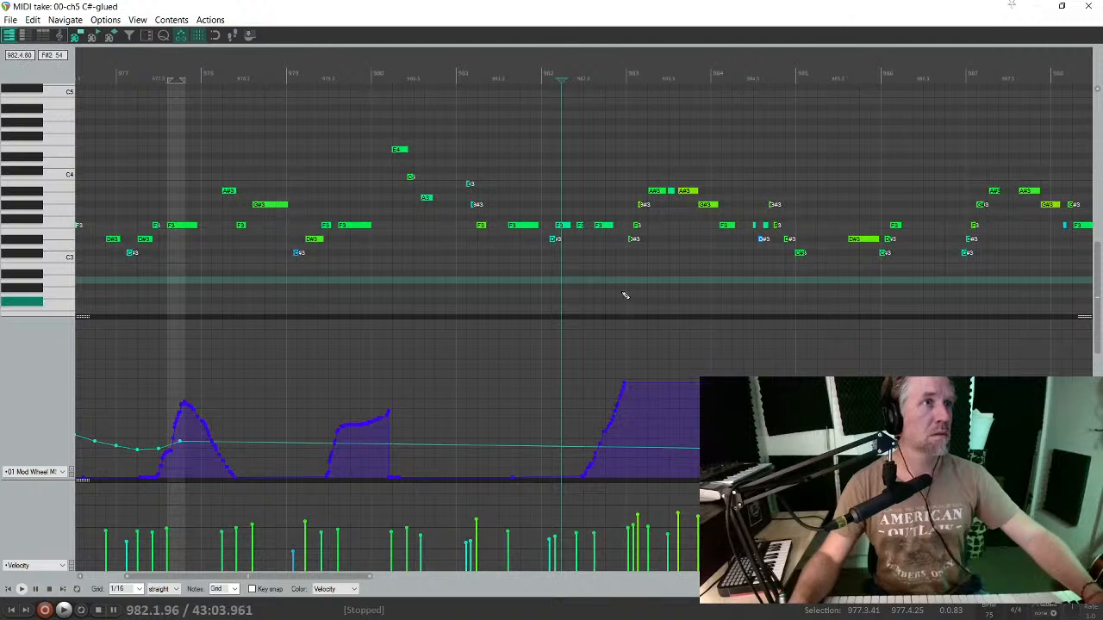
click(610, 225)
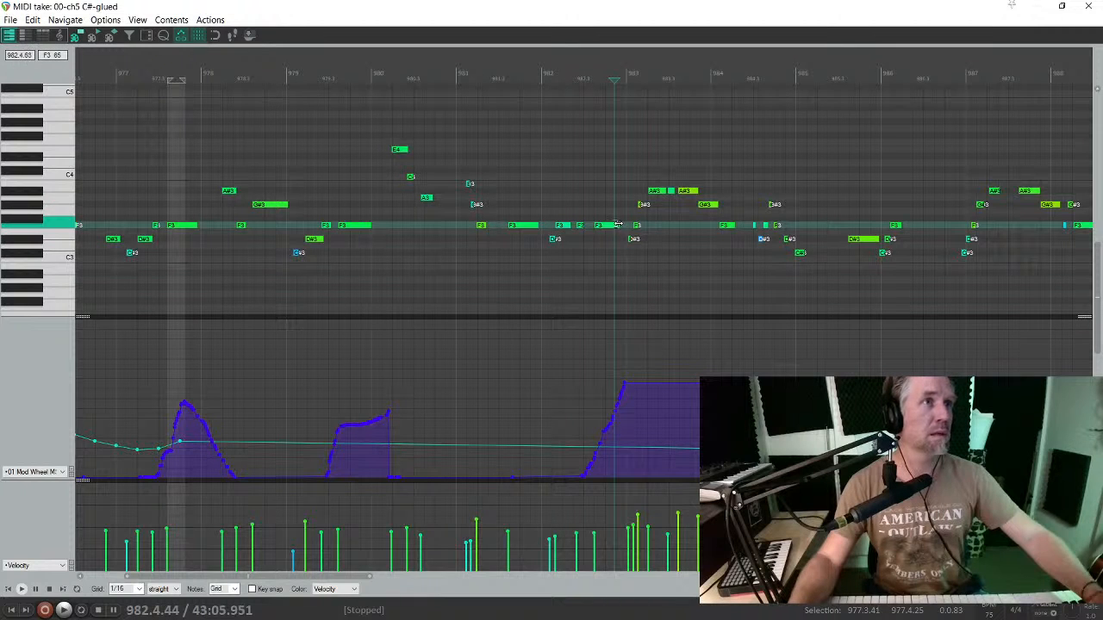
key(space)
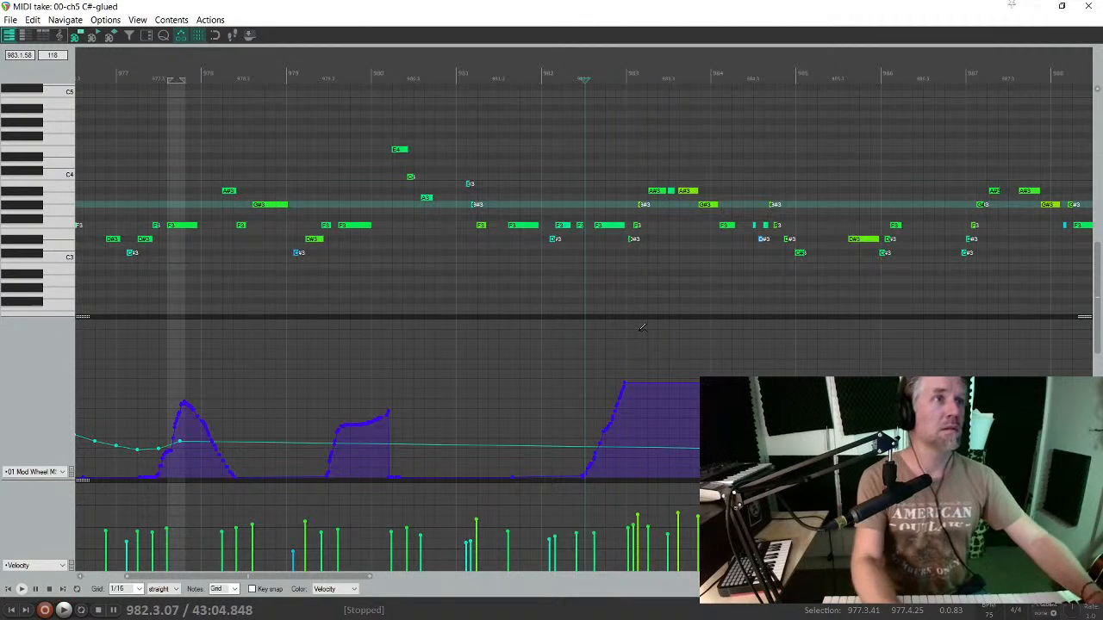
Step: Drop the mod wheel to zero at bar 983 and smooth the rise before it, replaying from about 982.2
drag(641, 468, 631, 481)
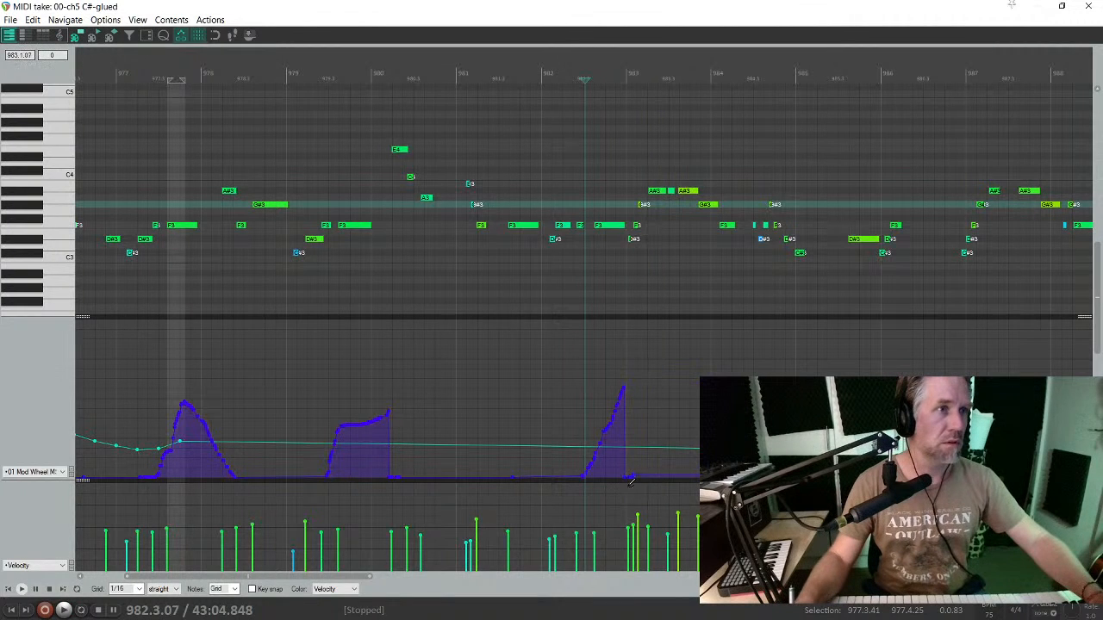
key(space)
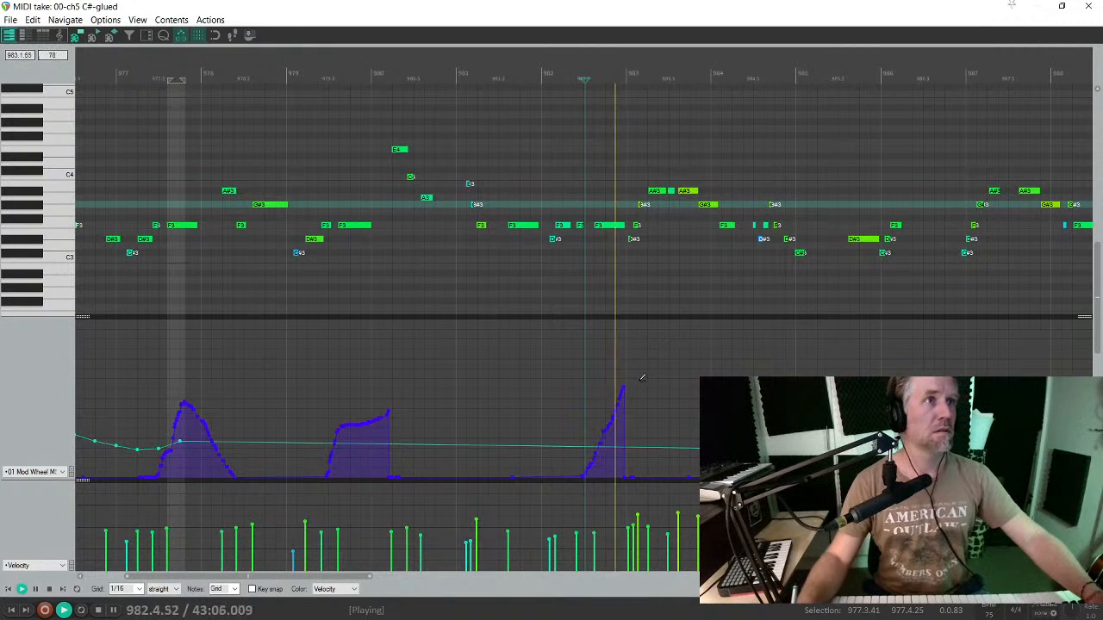
scroll(650, 344, up, 3)
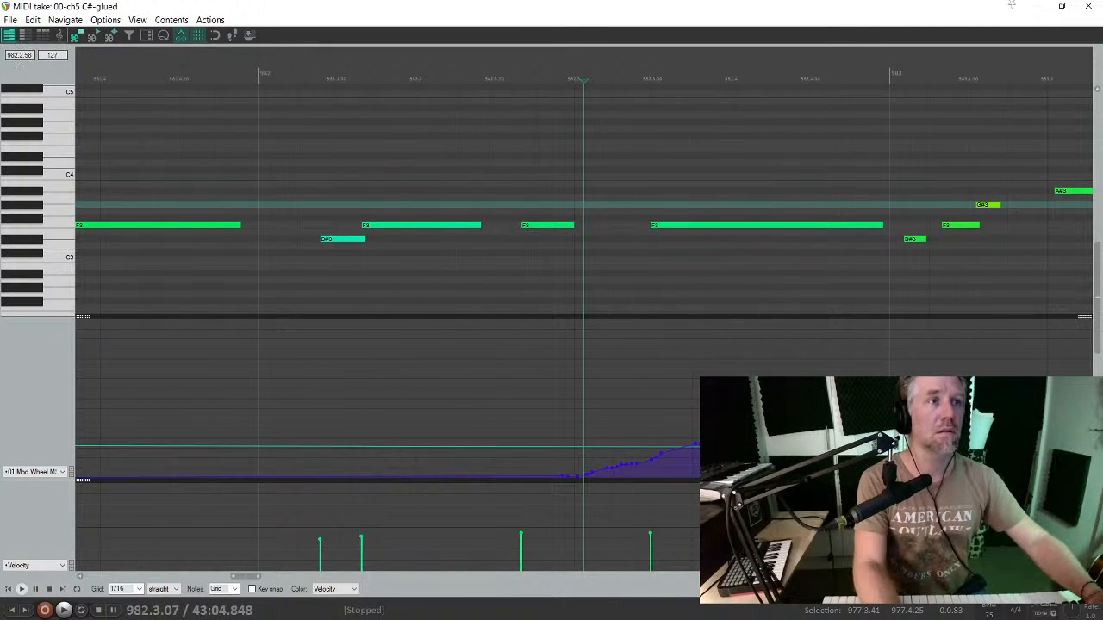
click(473, 313)
key(space)
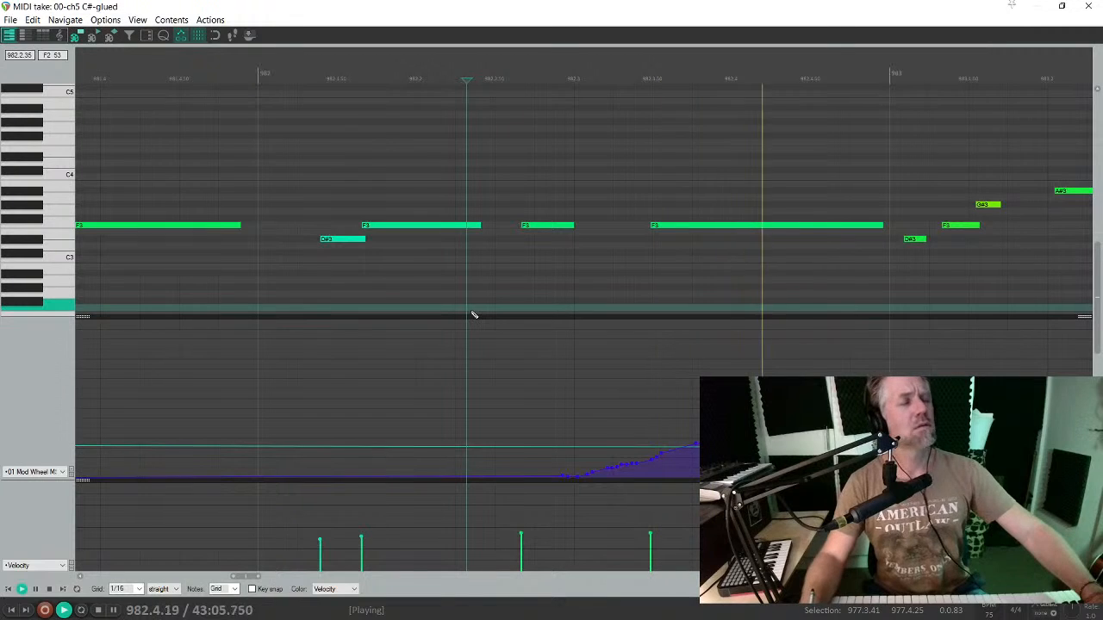
click(473, 310)
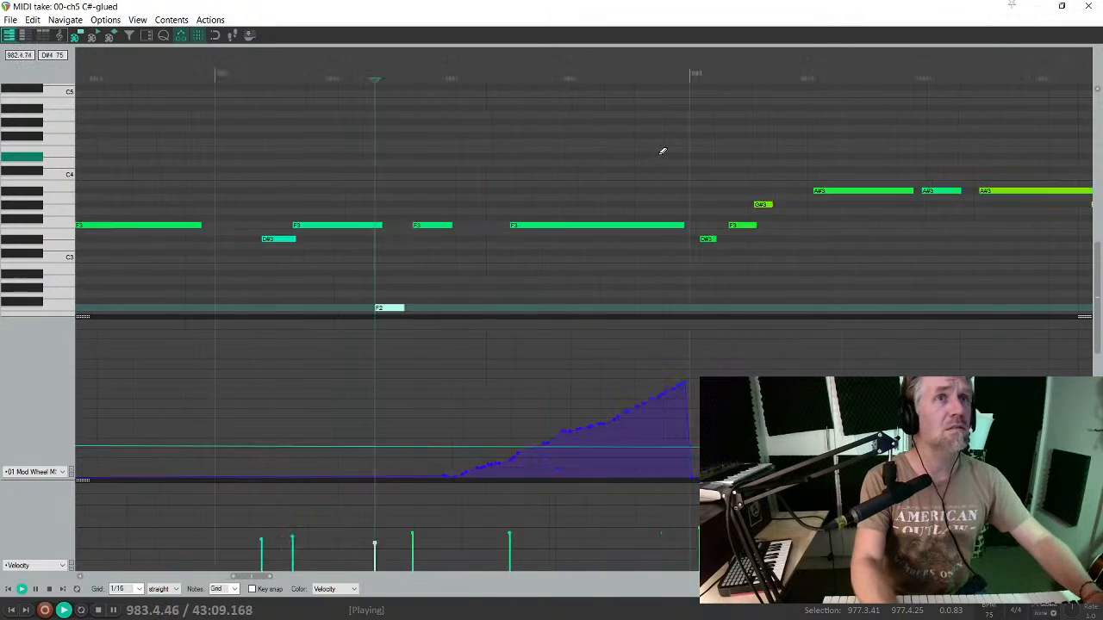
key(space)
Step: Raise the short middle A#3 note near 983.3 to C4, and delete that note
key(Up)
key(Up)
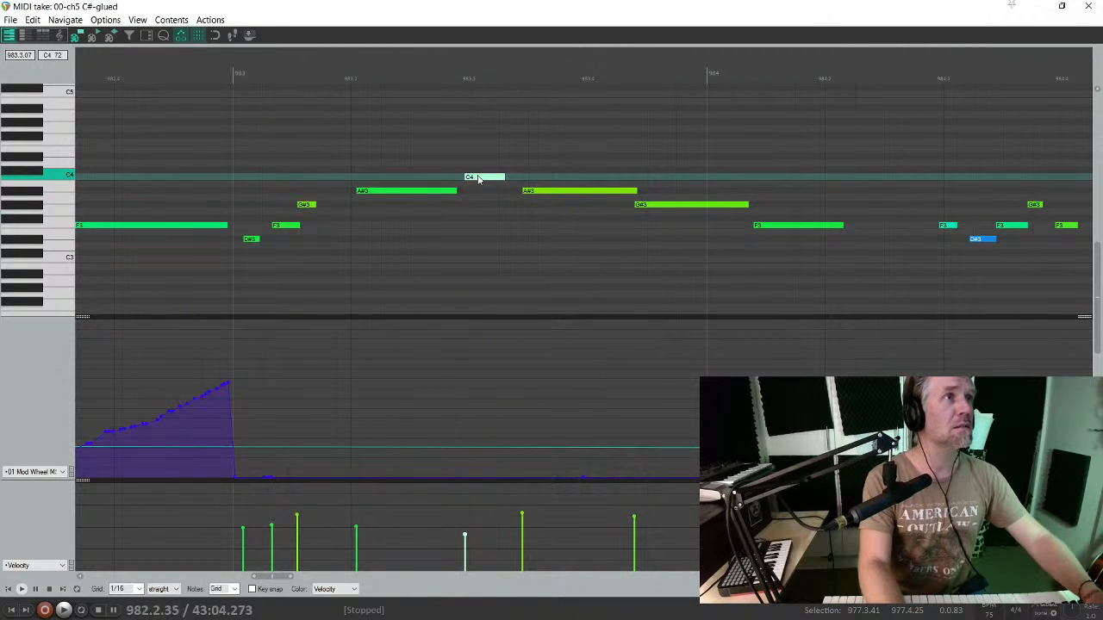
key(Delete)
Step: Listen from just after bar 983 and place a G#3 note at 983.3 in the gap between the two A#3 notes
click(321, 184)
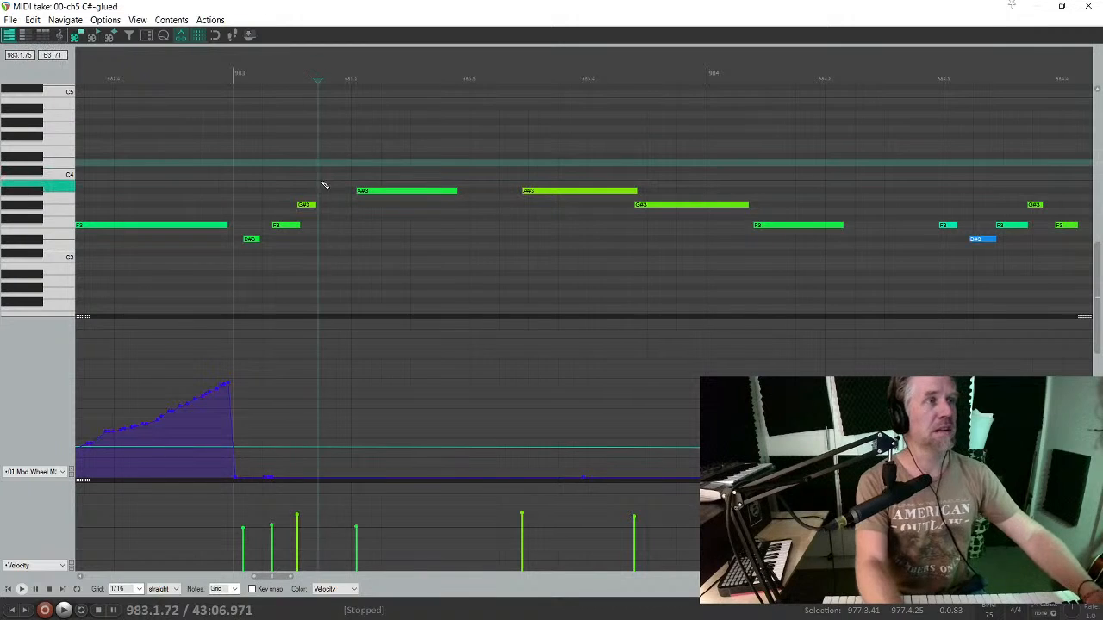
key(space)
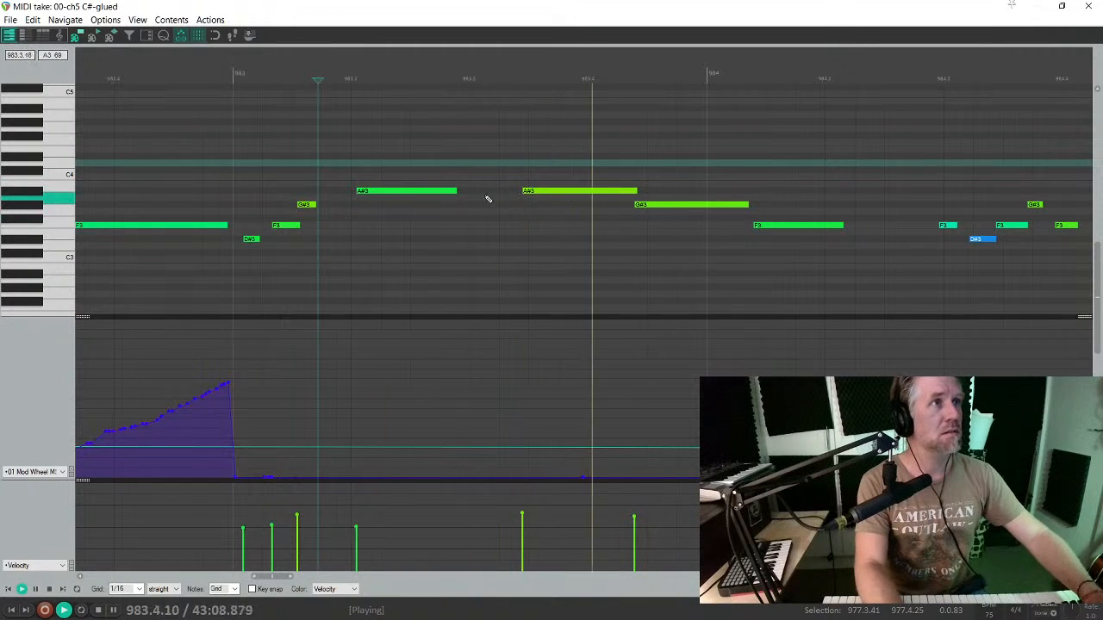
key(space)
drag(393, 191, 505, 220)
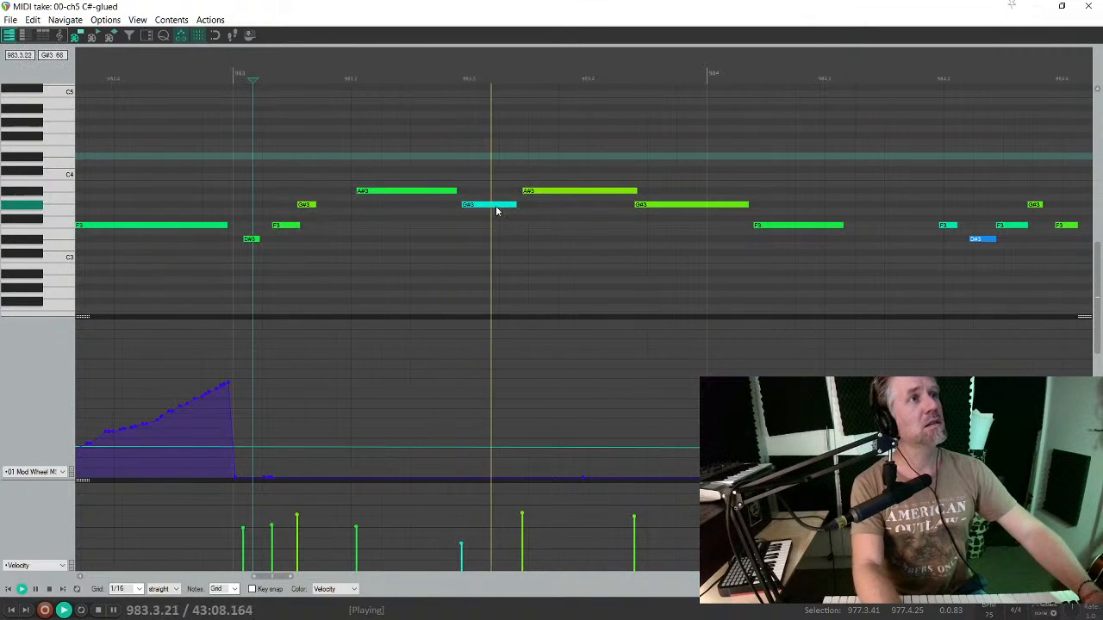
Step: Slightly raise the velocity of the G#3 note at 983.3 and keep listening past bar 984
drag(488, 206, 488, 203)
key(space)
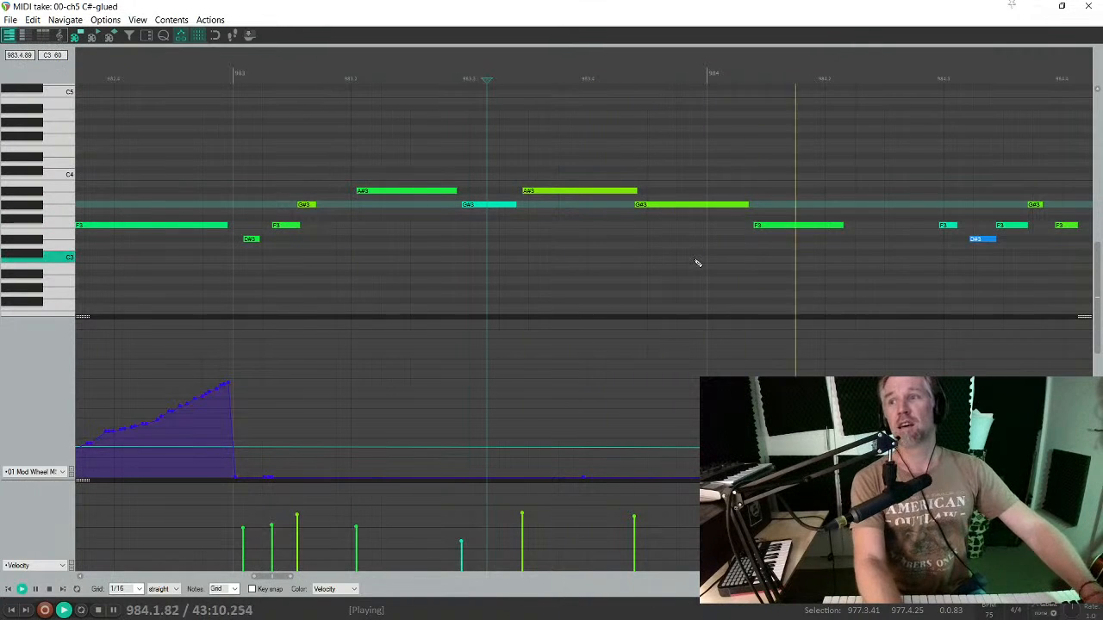
scroll(615, 239, down, 5)
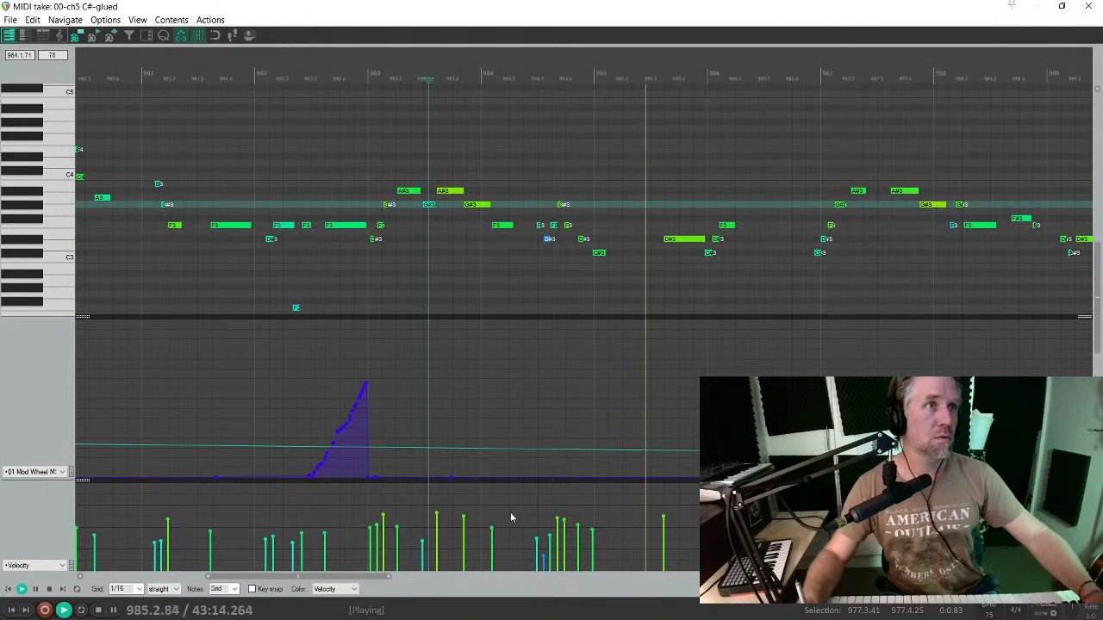
Step: Draw a mod-wheel rise from about 985.3 to bar 986 for the held D#3 note, replaying from there
key(space)
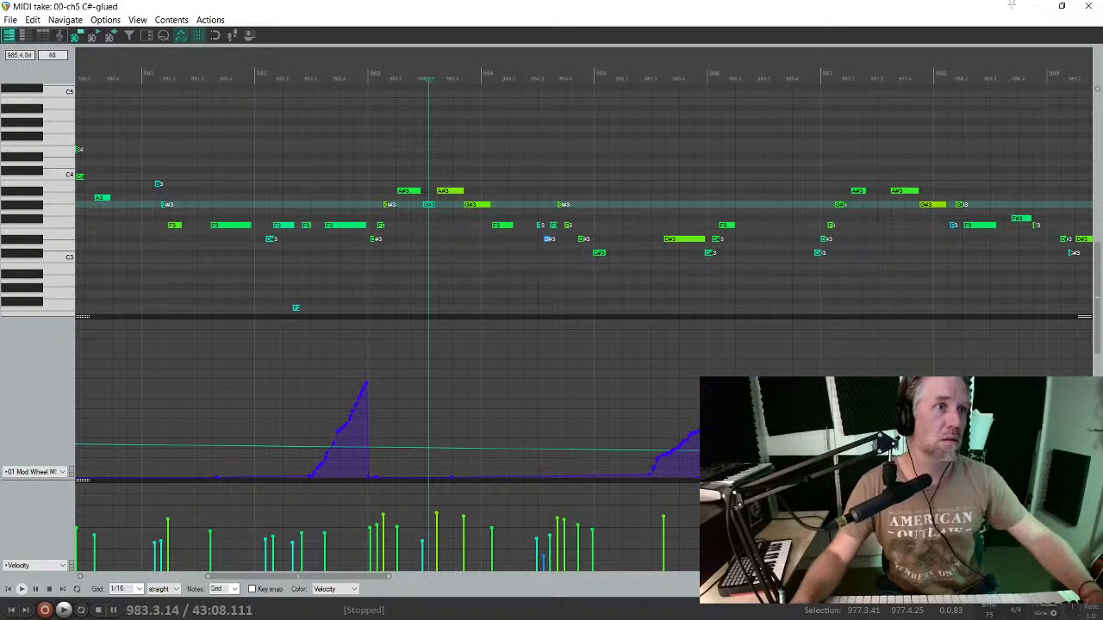
key(space)
click(630, 274)
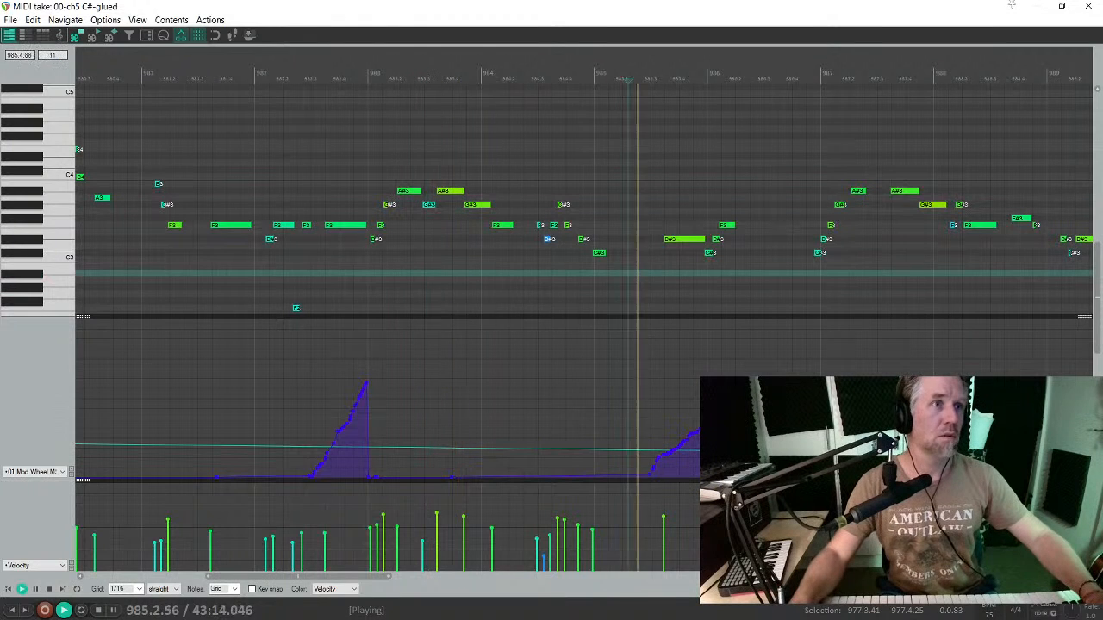
key(space)
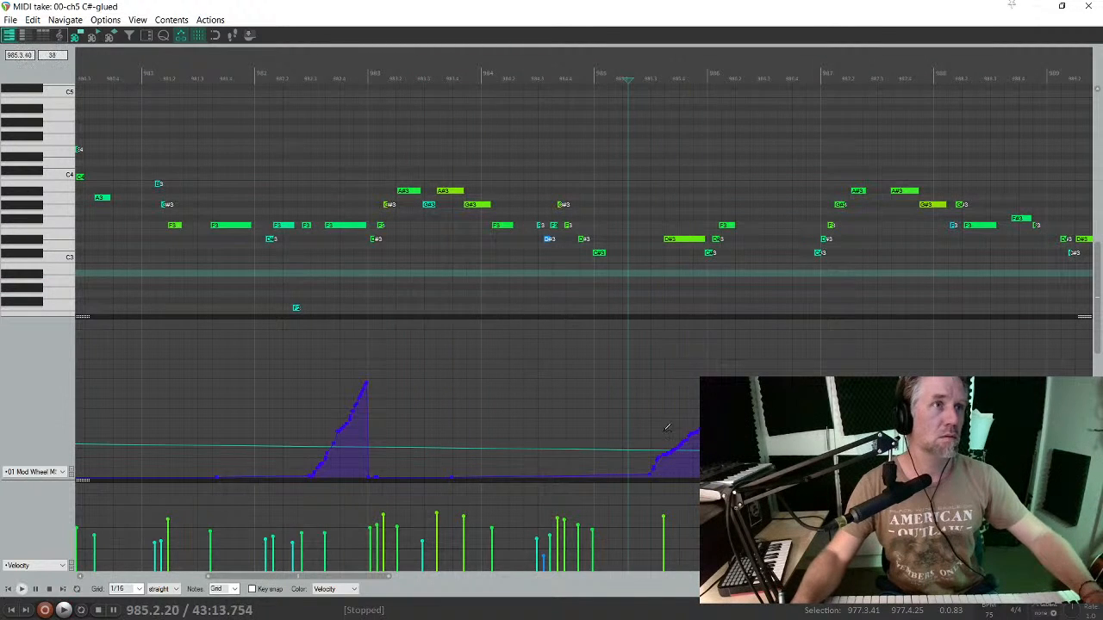
click(652, 404)
key(ctrl+z)
click(649, 294)
key(space)
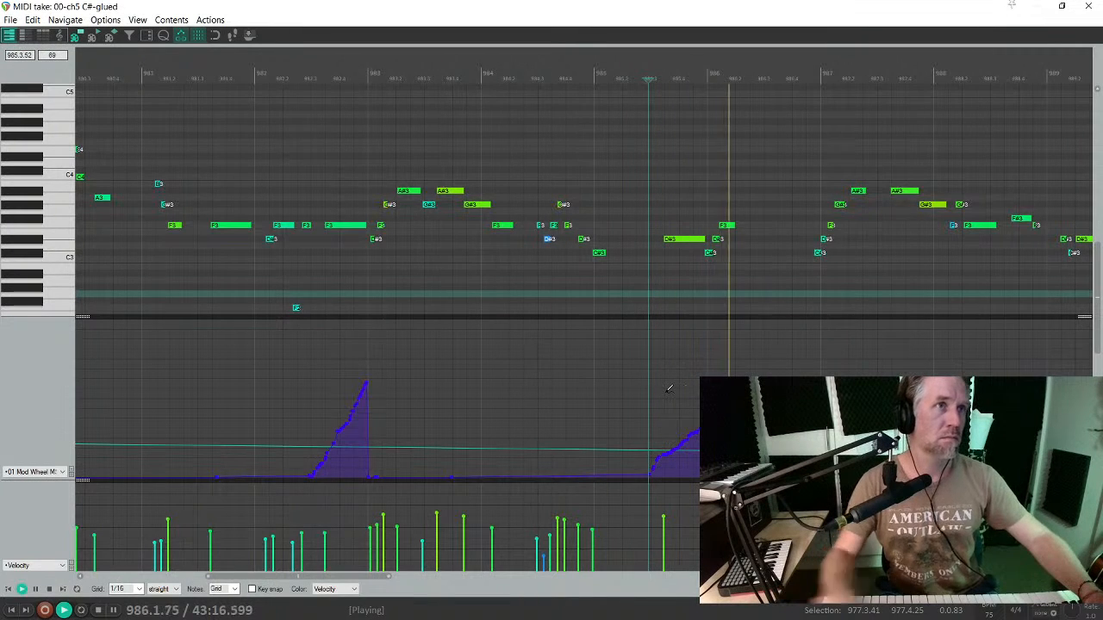
Step: Trim the start of the short C#3 note to bar 986 and replay from about 985.2
scroll(728, 335, up, 2)
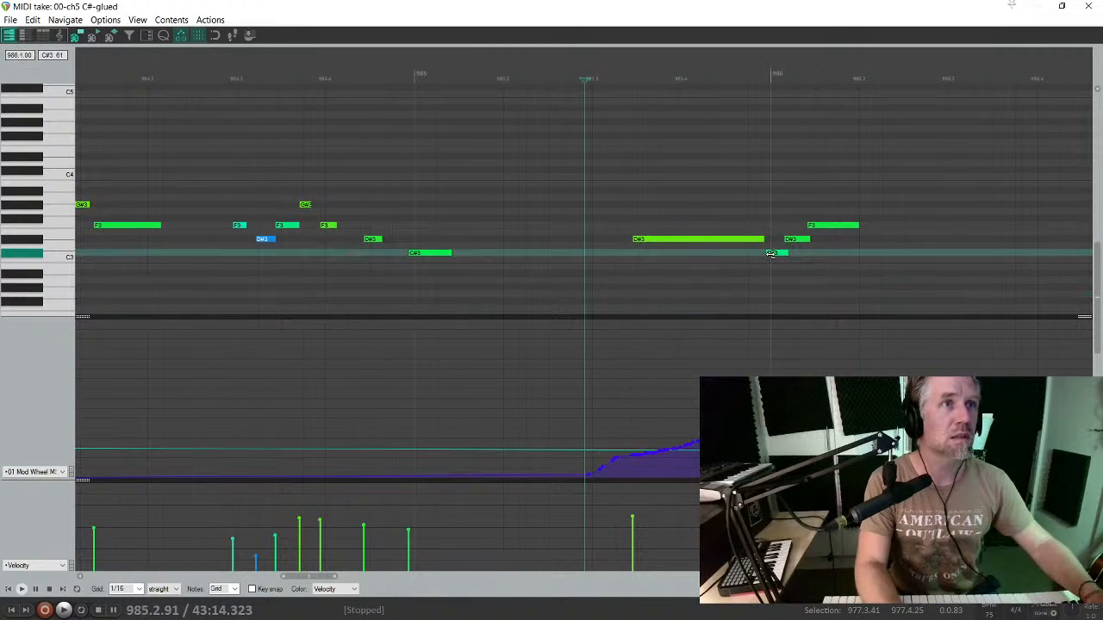
click(544, 261)
key(space)
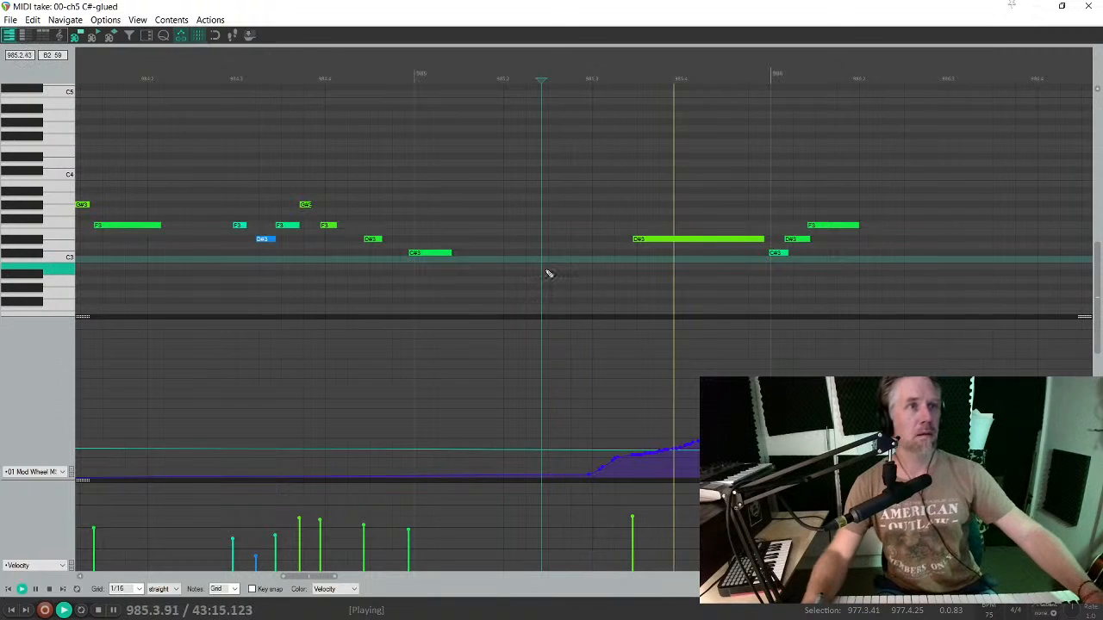
scroll(561, 264, down, 3)
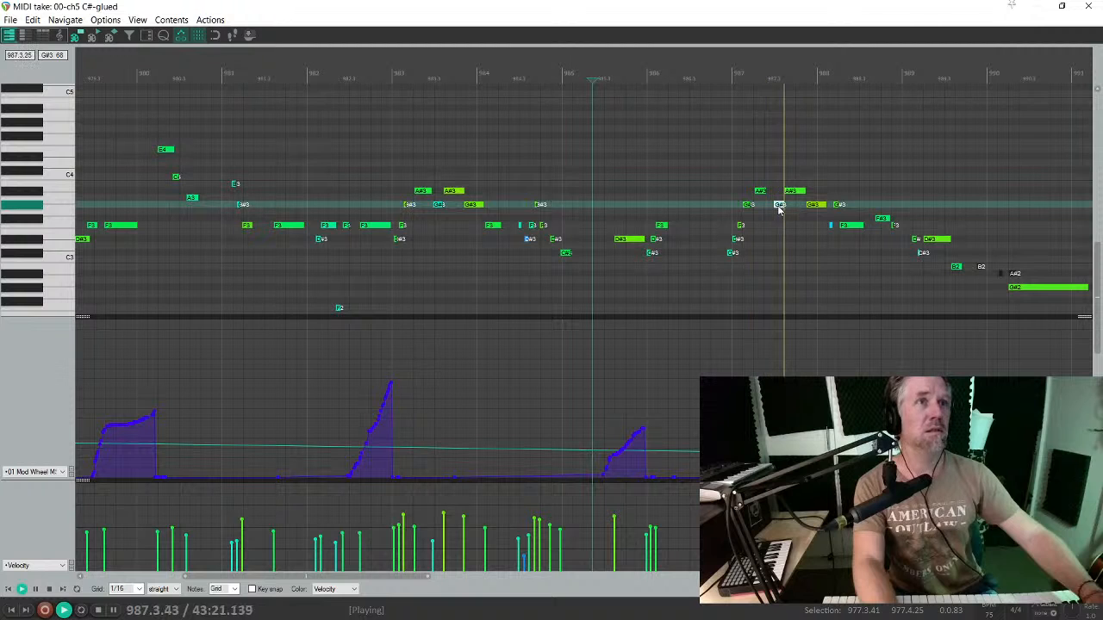
Step: Replay from about 987.2 and slightly raise the velocity of the G#3 note at 987.3
key(space)
click(748, 184)
key(space)
scroll(795, 226, up, 3)
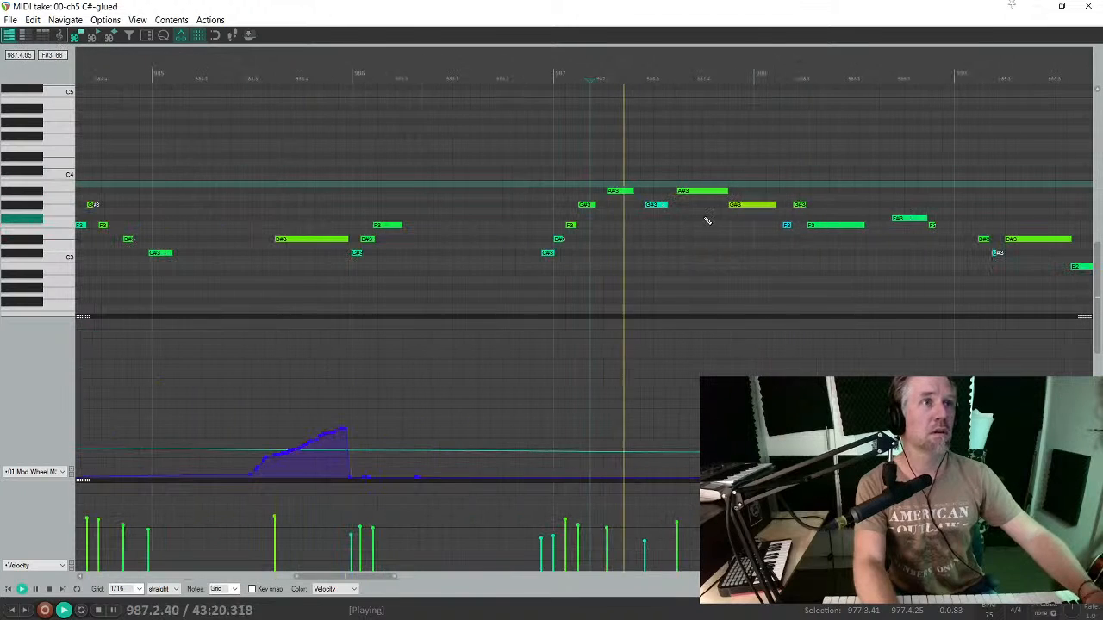
key(space)
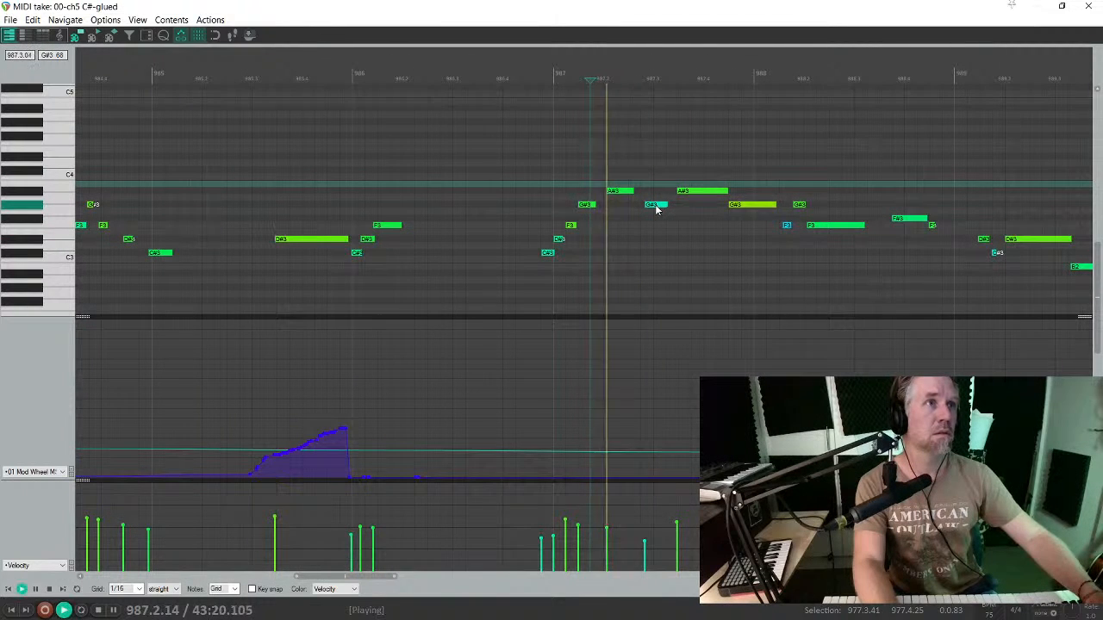
scroll(655, 210, down, 3)
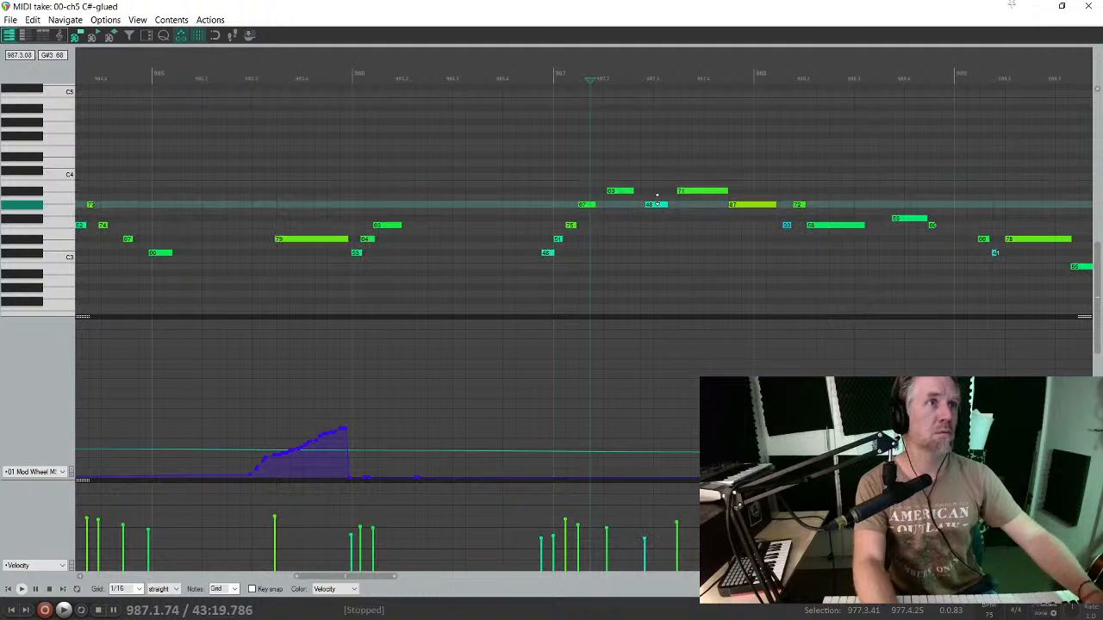
Step: Replay the matching phrase from just after bar 983 and adjust the velocity of the G#3 note at 983.3
scroll(622, 233, left, 3)
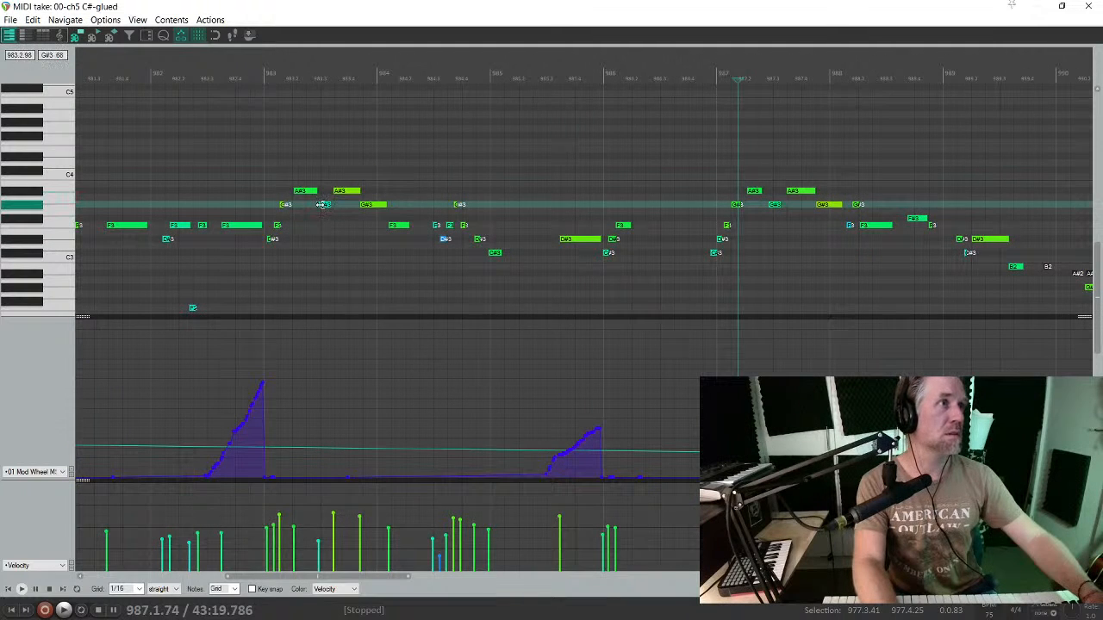
click(287, 201)
key(space)
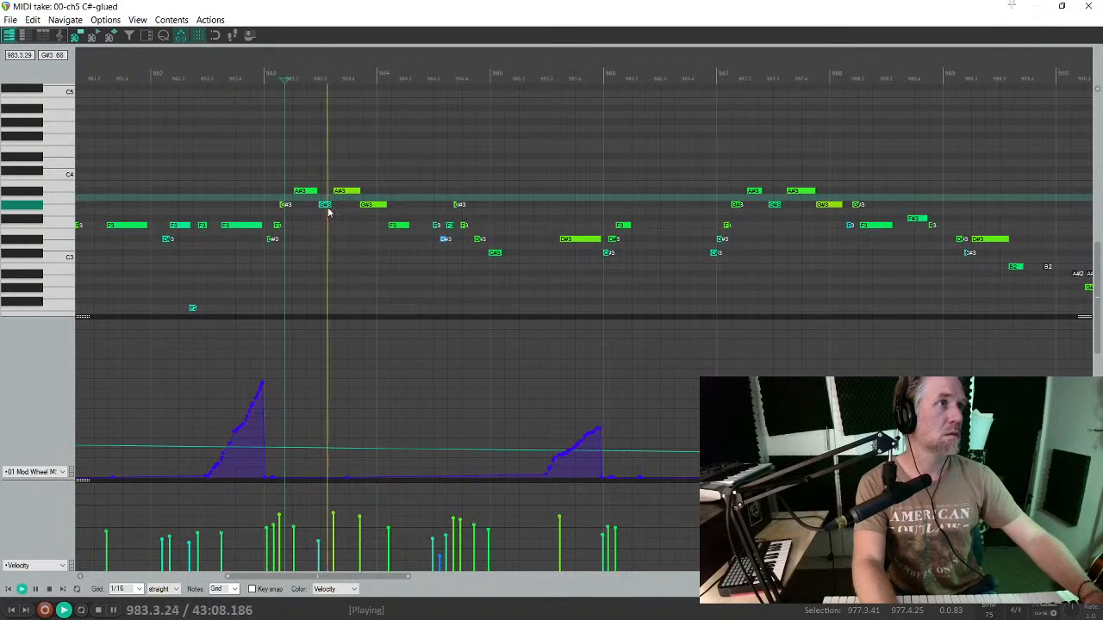
key(space)
click(325, 205)
click(276, 177)
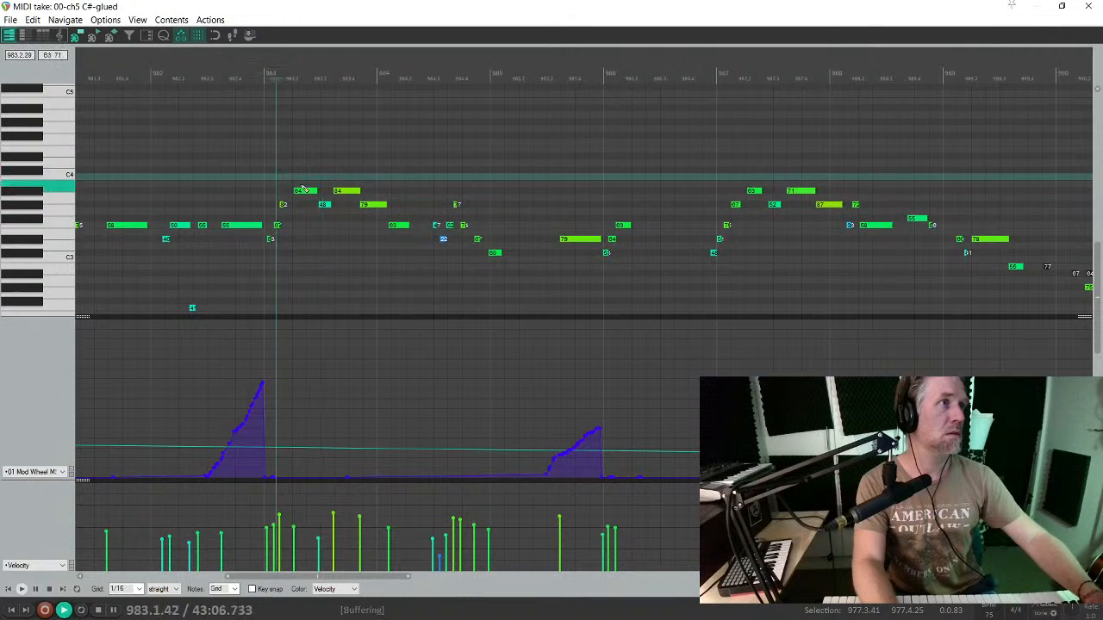
key(space)
scroll(357, 232, up, 2)
scroll(362, 233, up, 1)
scroll(461, 236, down, 2)
key(space)
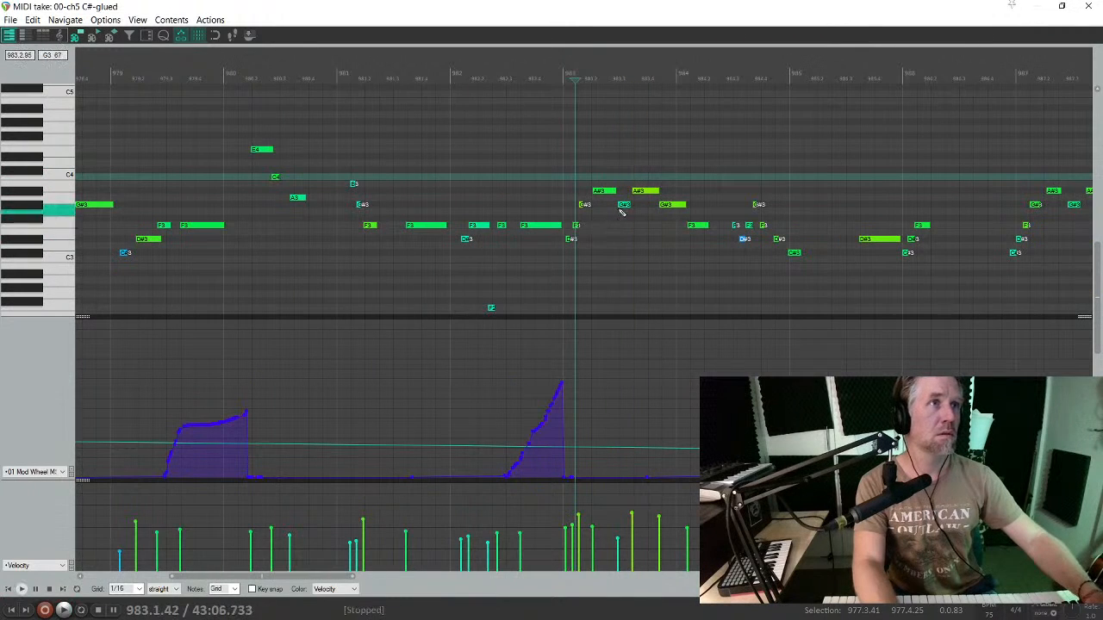
Step: Play from just after bar 987 and fine-tune the velocities of the G#3 notes at 987.3 and 983.3
click(1030, 171)
key(space)
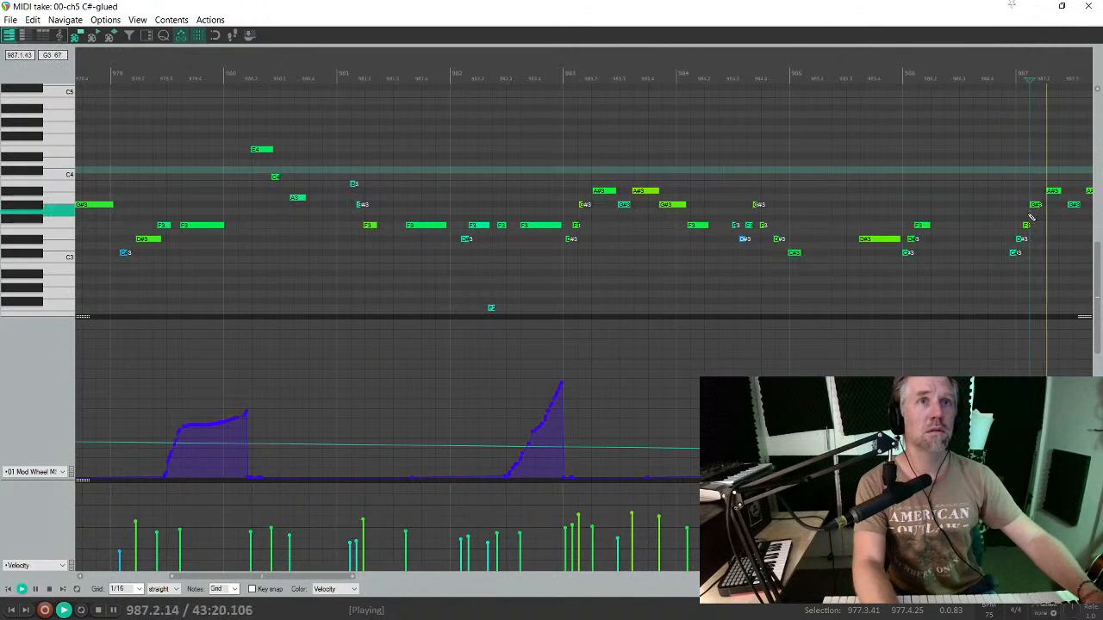
click(1074, 205)
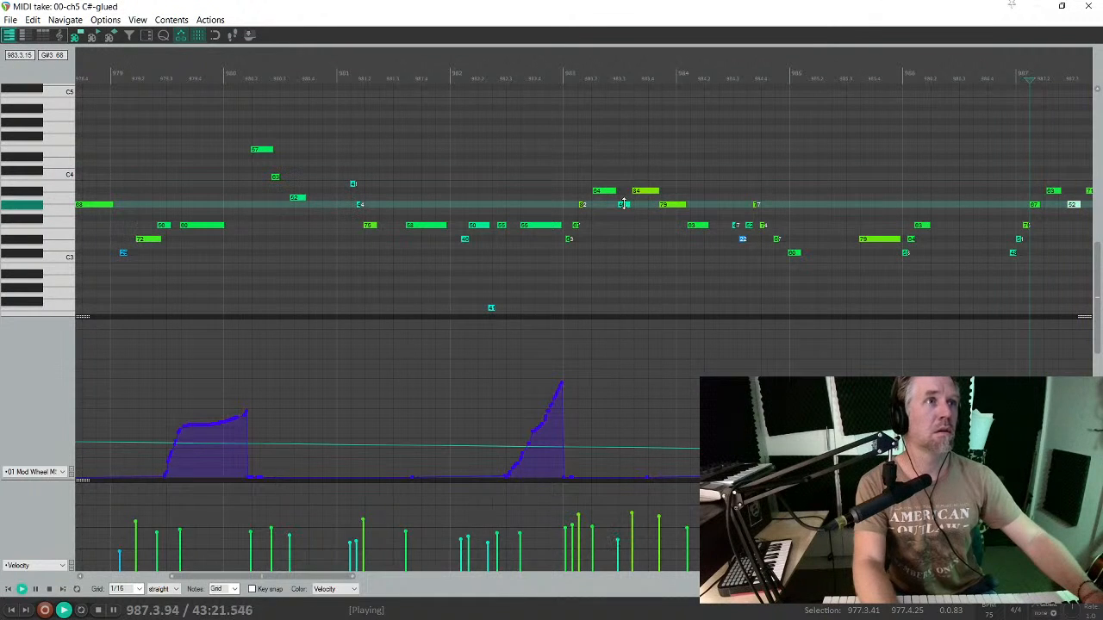
key(space)
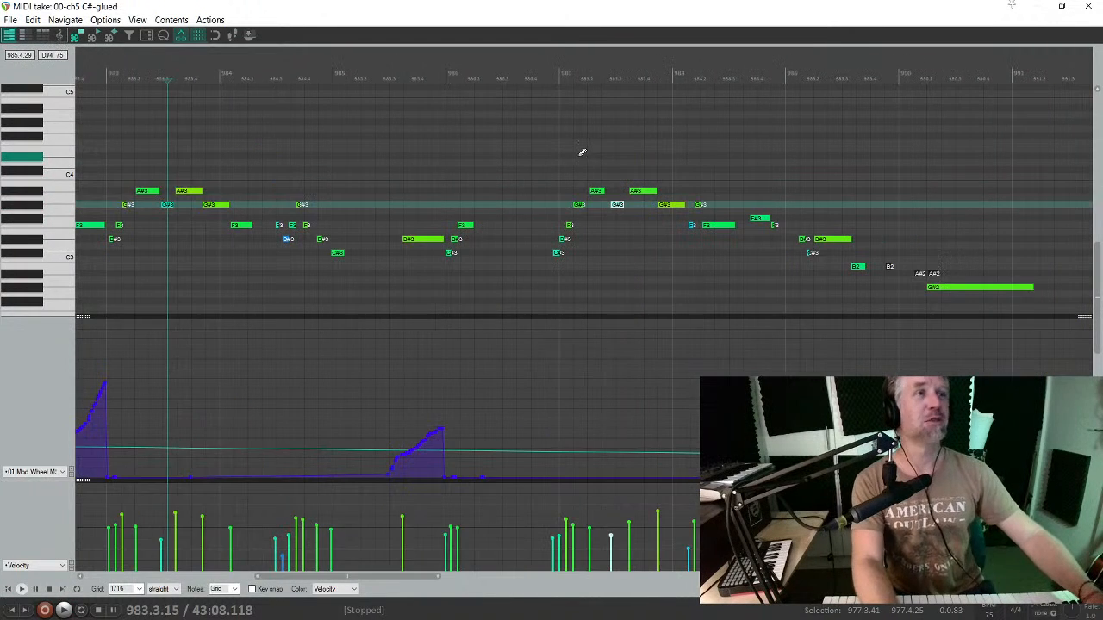
Step: Listen on from about 987.2, lowering the velocities of the D#3 note at 989.2 to 73 and of the held G#2 after bar 990
click(582, 158)
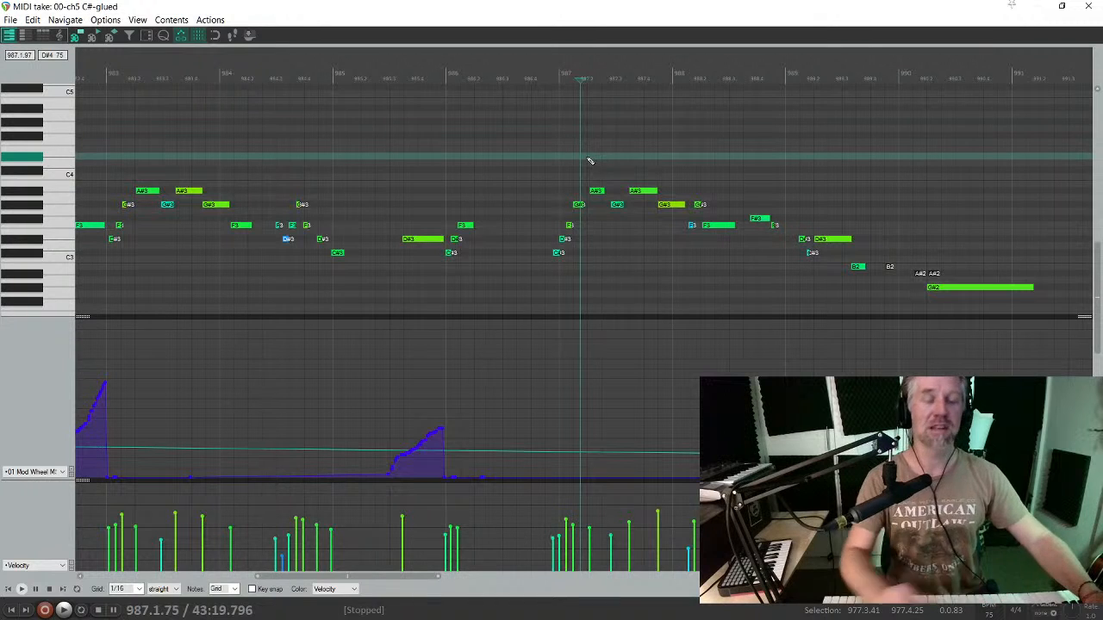
key(space)
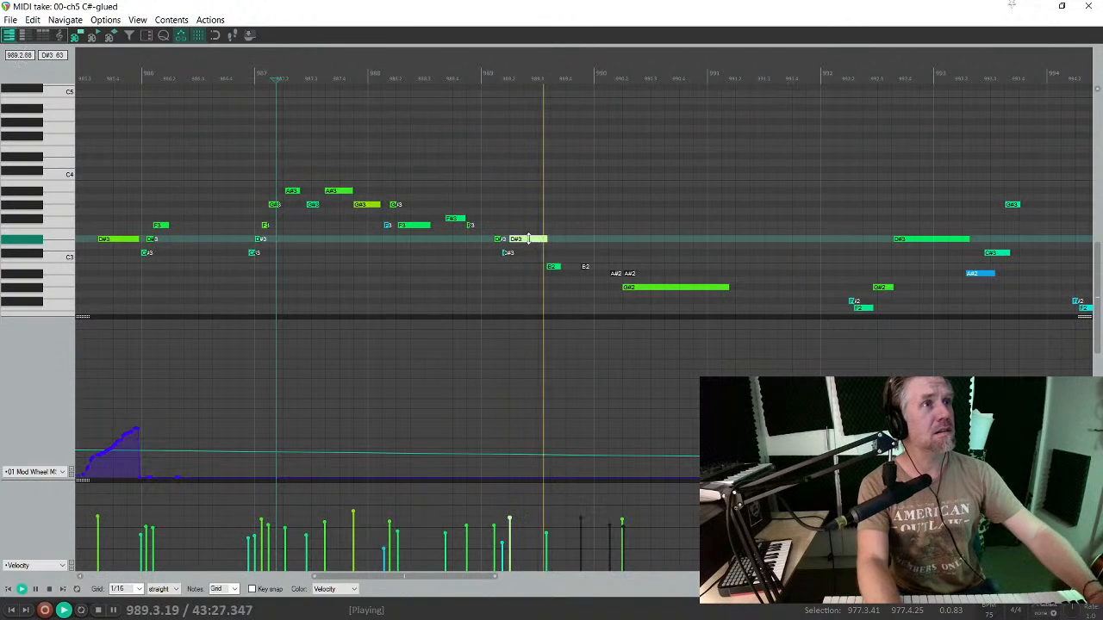
click(528, 238)
drag(526, 240, 526, 246)
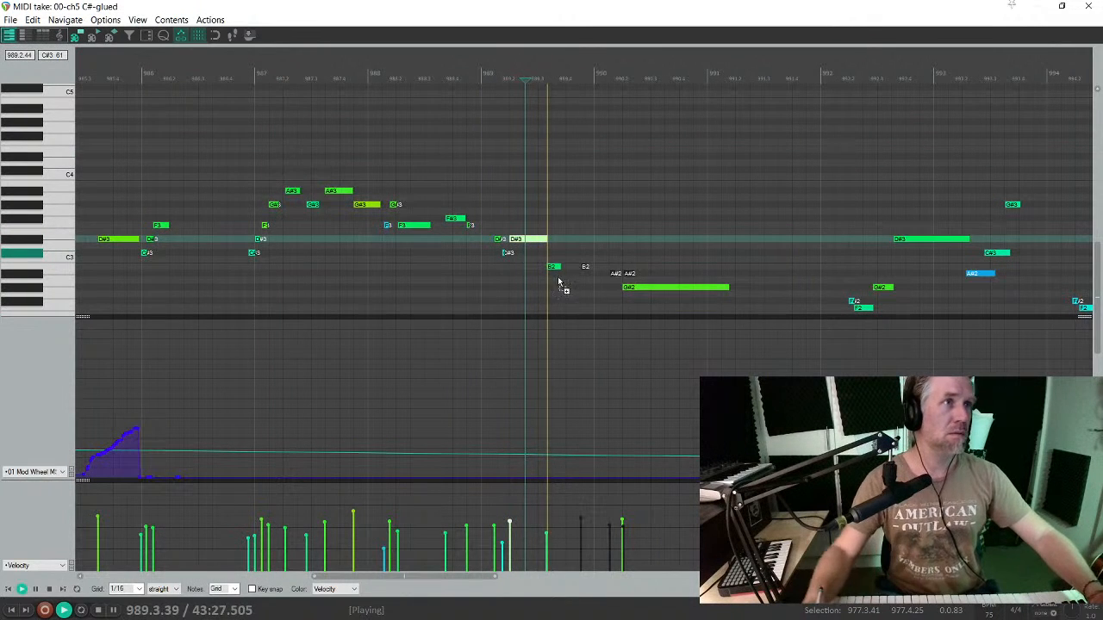
drag(682, 287, 680, 291)
Step: Shape a mod-wheel swell on the held G#2, peaking just before bar 991, and extend the note to about 991.2
key(space)
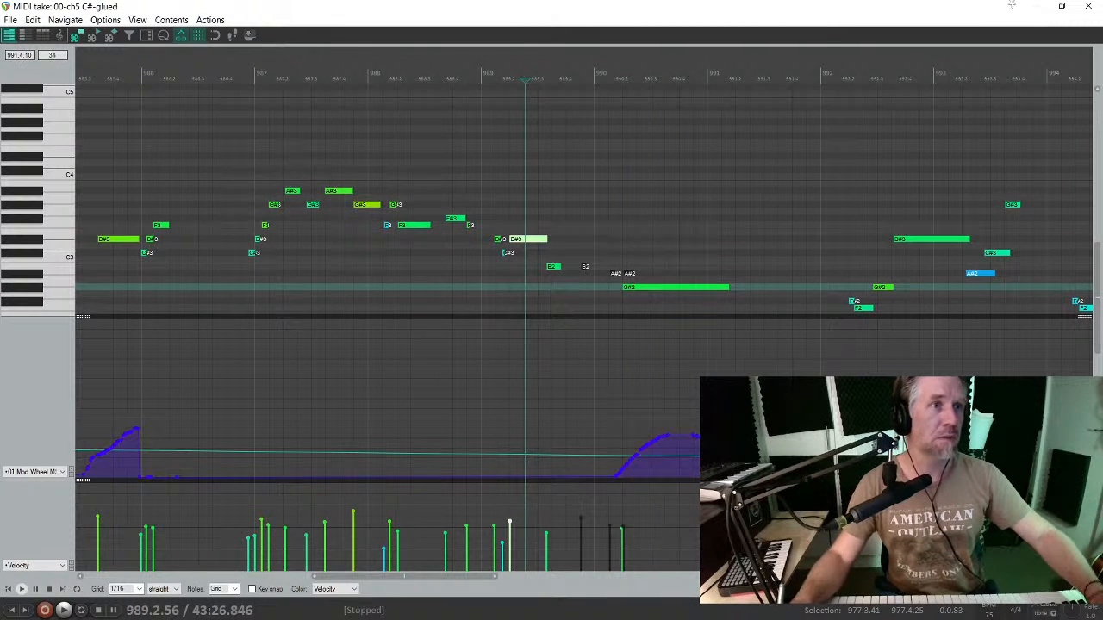
key(space)
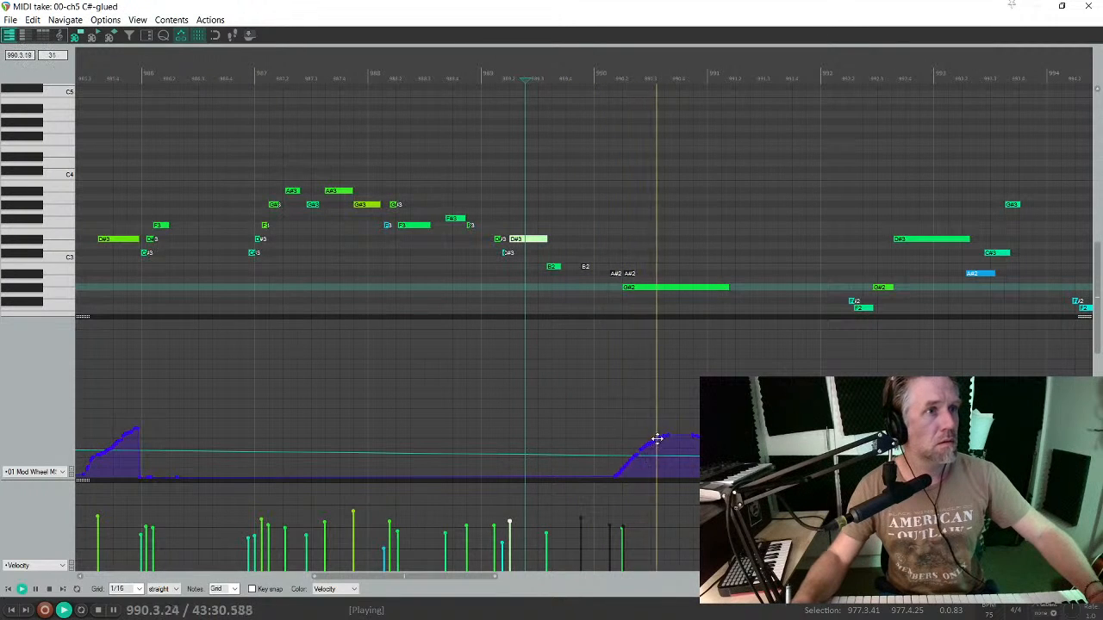
drag(658, 437, 673, 426)
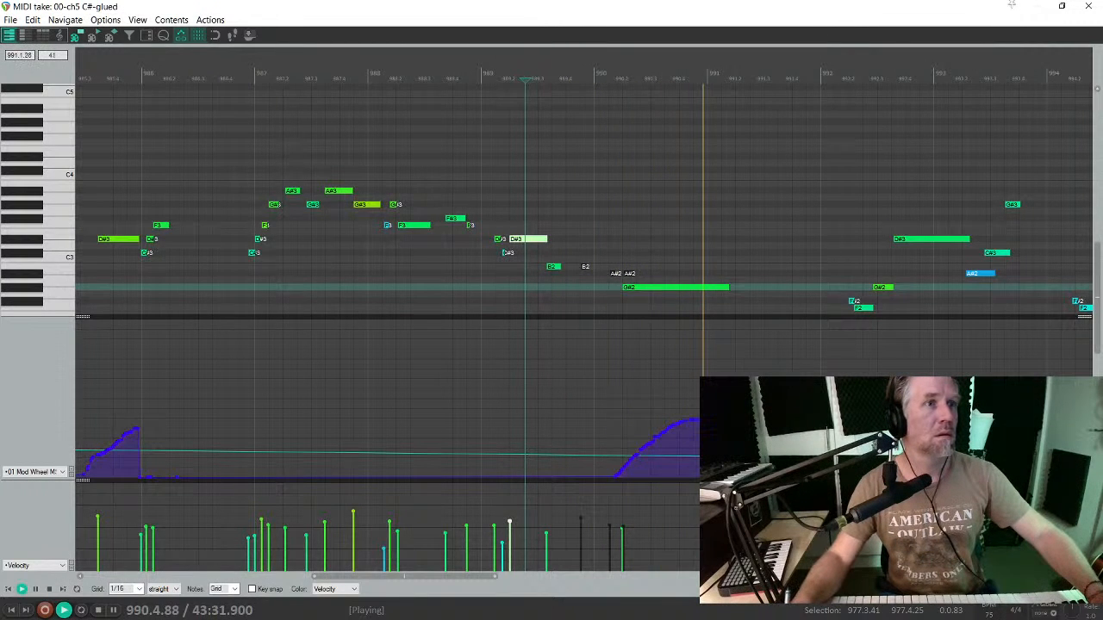
key(space)
key(space)
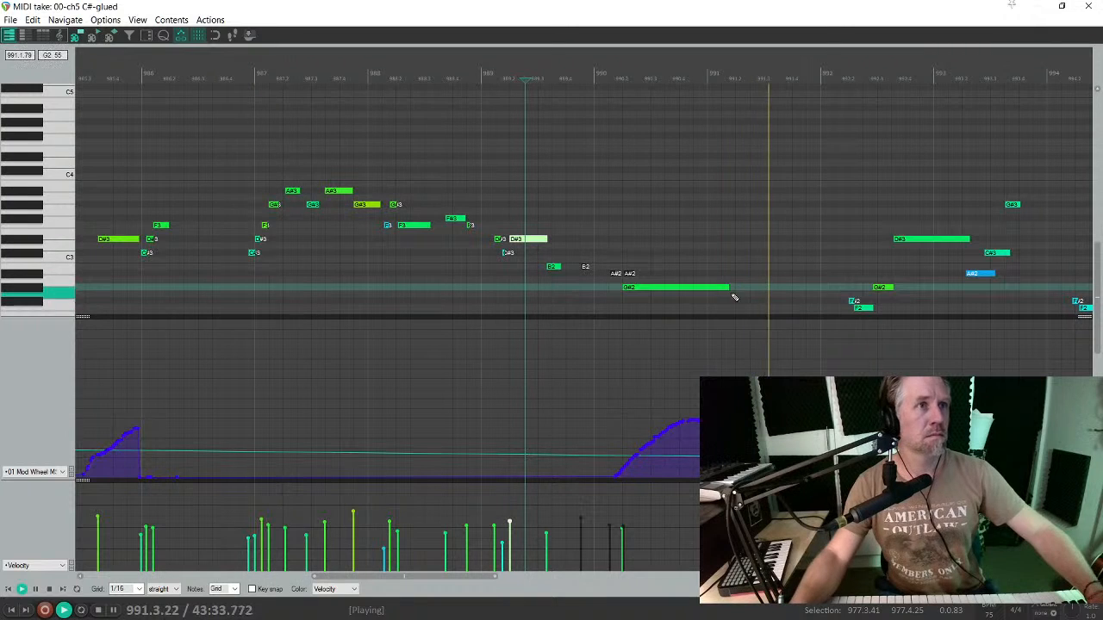
drag(729, 287, 757, 286)
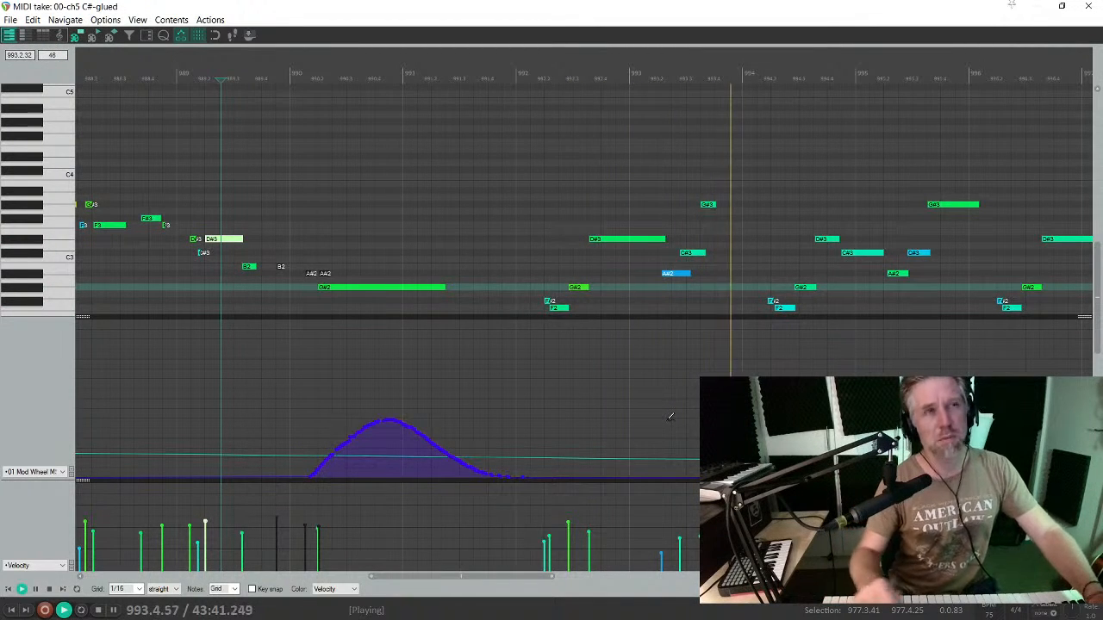
Step: Adjust the A#2 note's velocity at 995.2 and lower the G#2's at 996.3, replaying from just after bar 996
scroll(802, 306, down, 2)
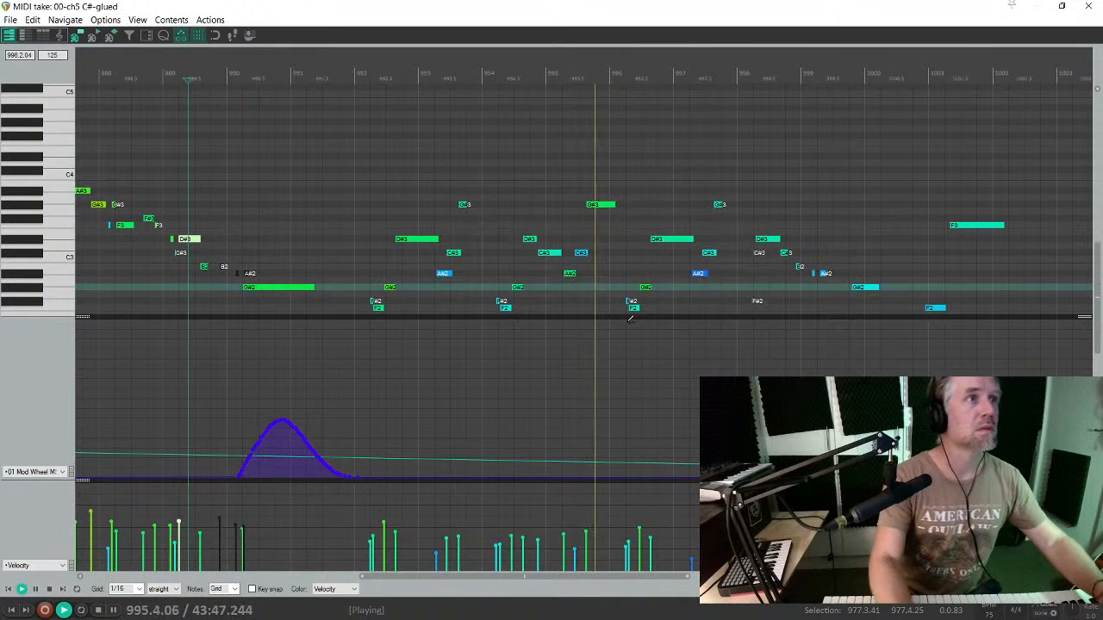
click(571, 274)
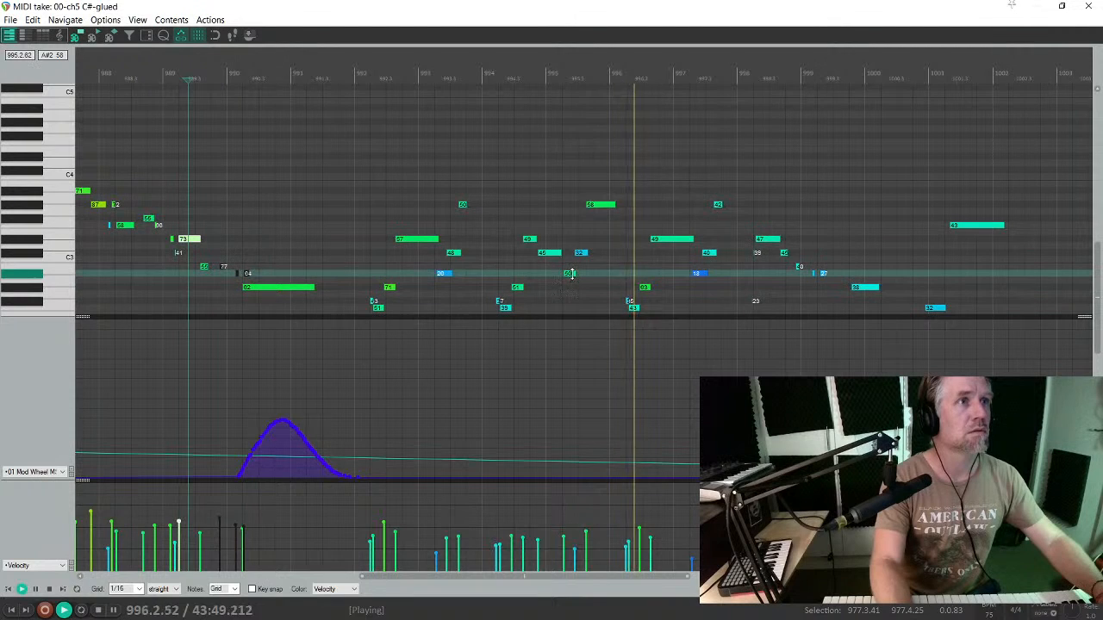
click(644, 290)
scroll(648, 291, up, 3)
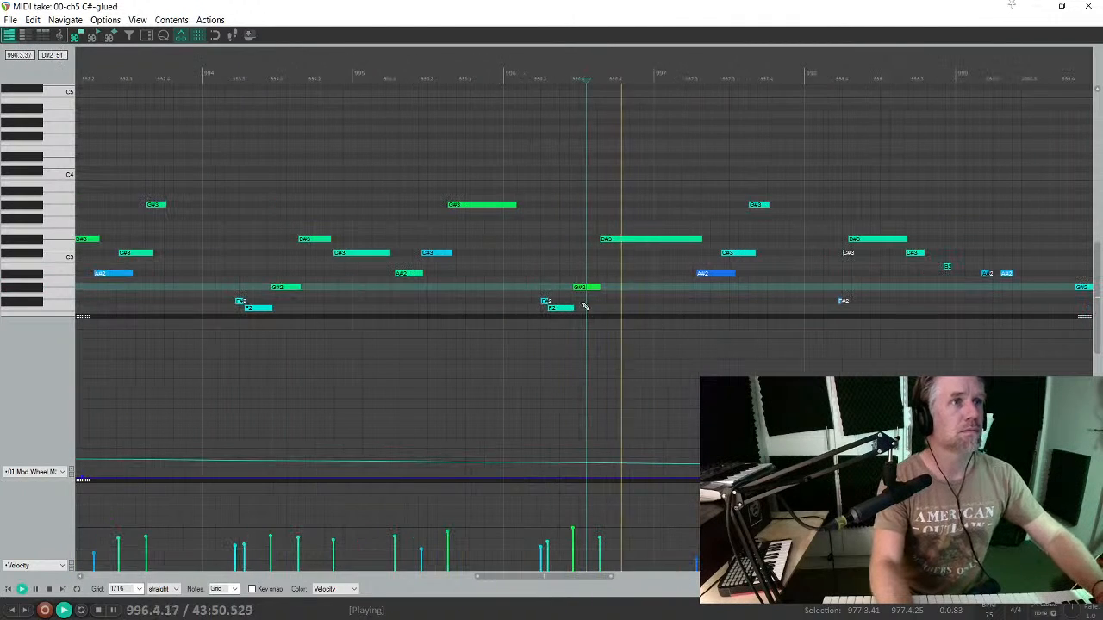
click(528, 280)
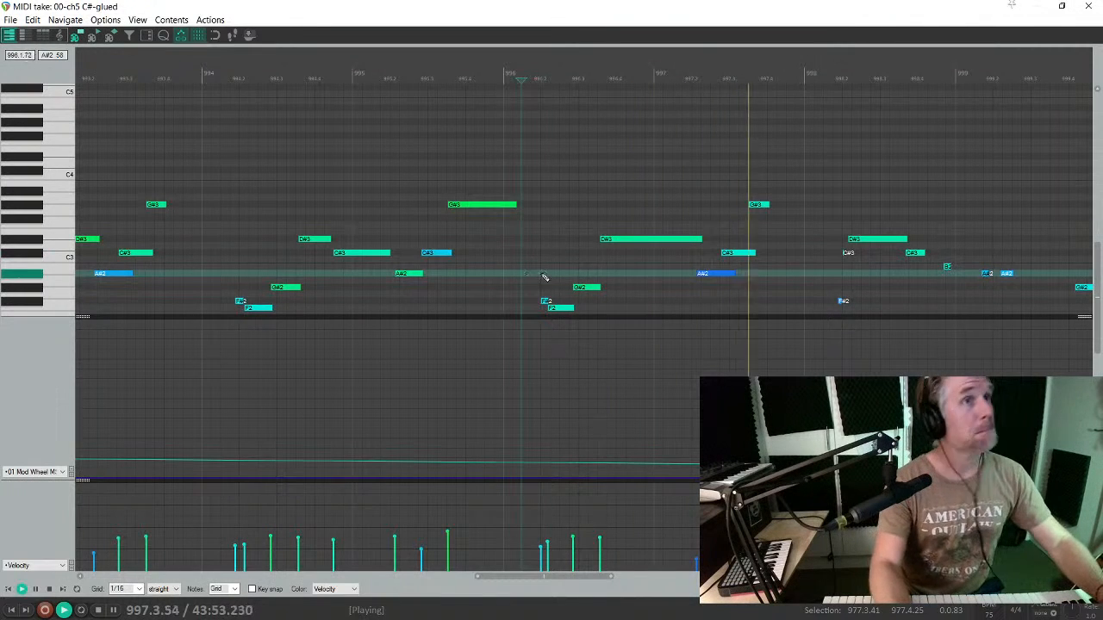
Step: Listen on to bar 1001 and draw a mod-wheel swell over the held F3 note, peaking about mid-bar
scroll(659, 283, down, 2)
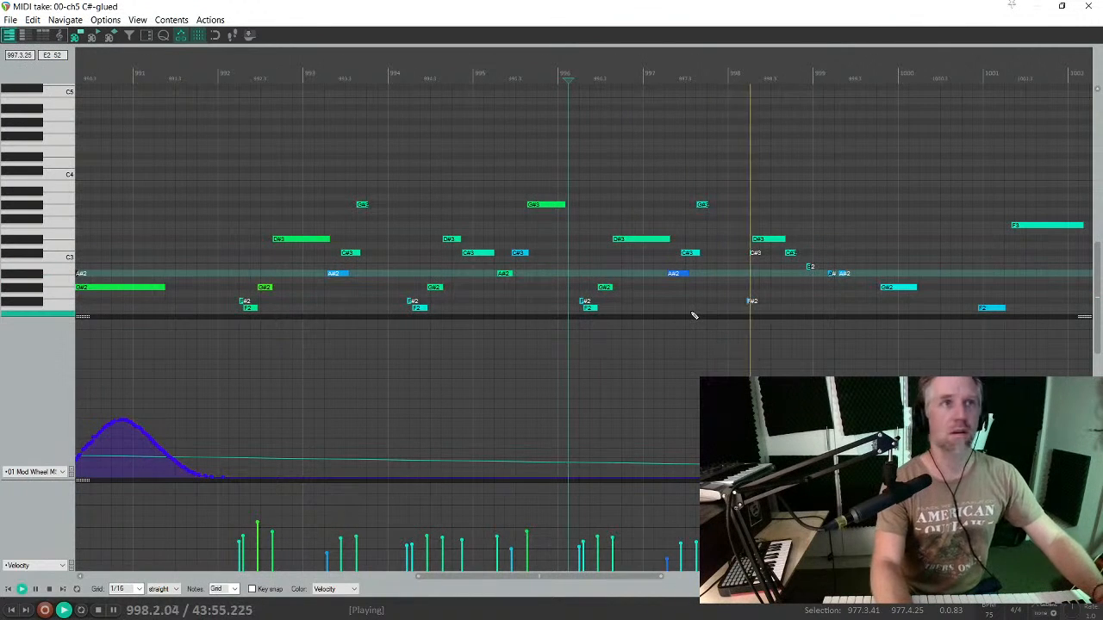
scroll(694, 313, right, 2)
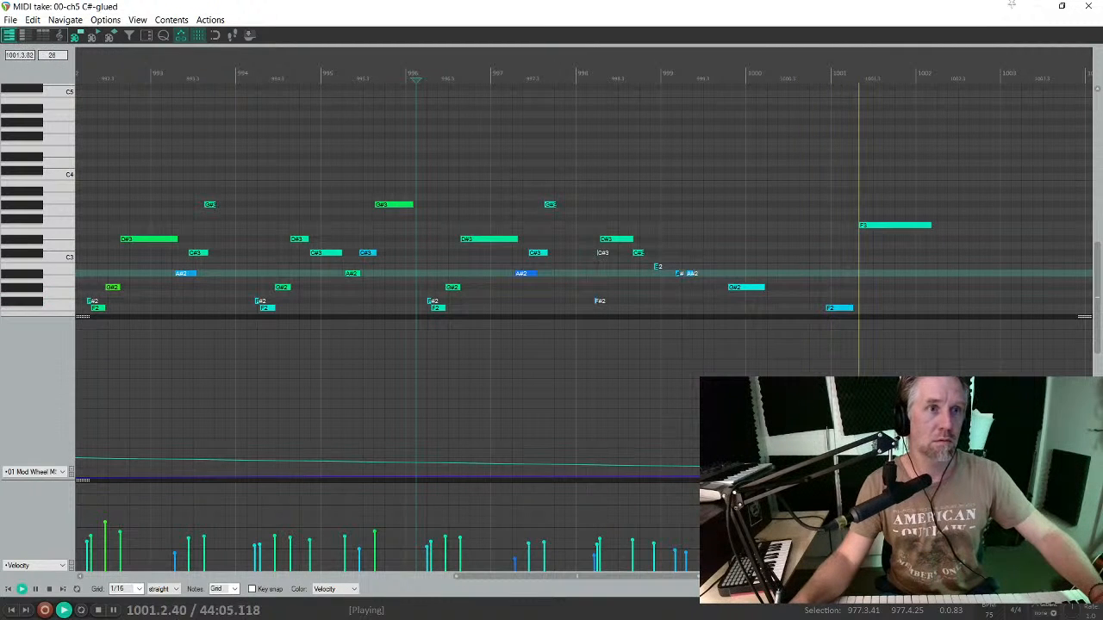
click(844, 473)
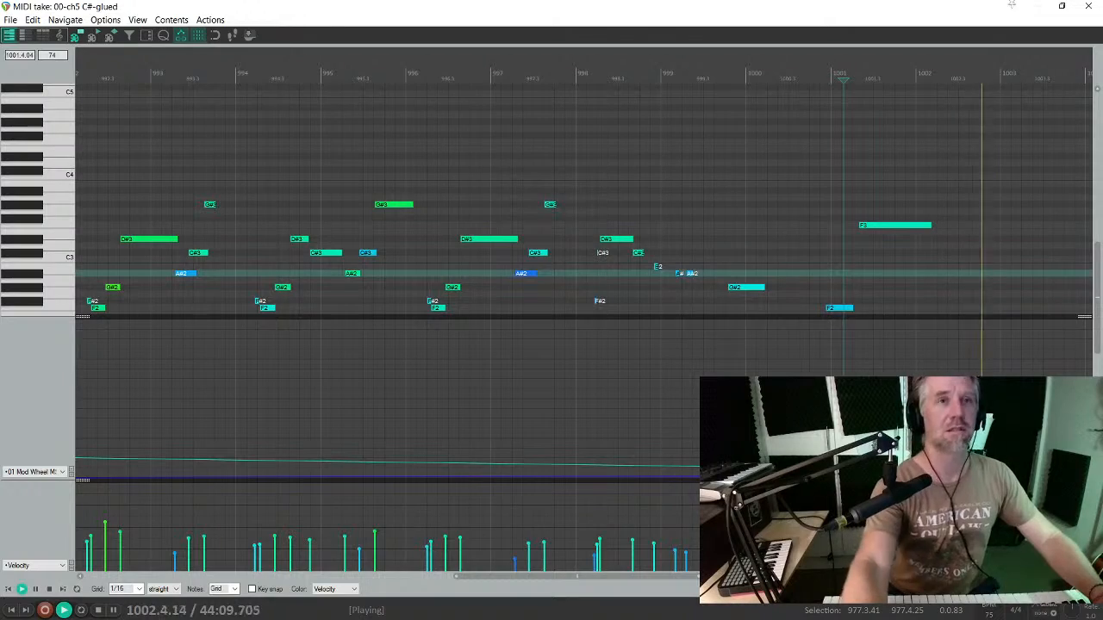
scroll(652, 282, down, 5)
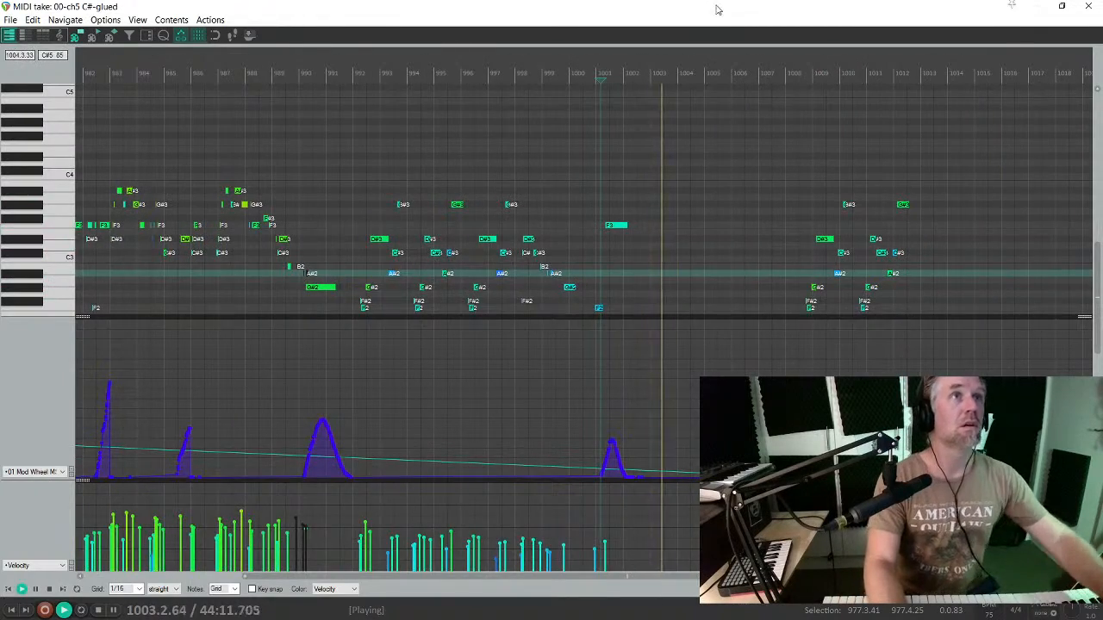
Step: Close the MIDI editor, stop playback and trim the end of the ch5 C# item to about bar 1007
key(Escape)
scroll(770, 236, down, 5)
key(Escape)
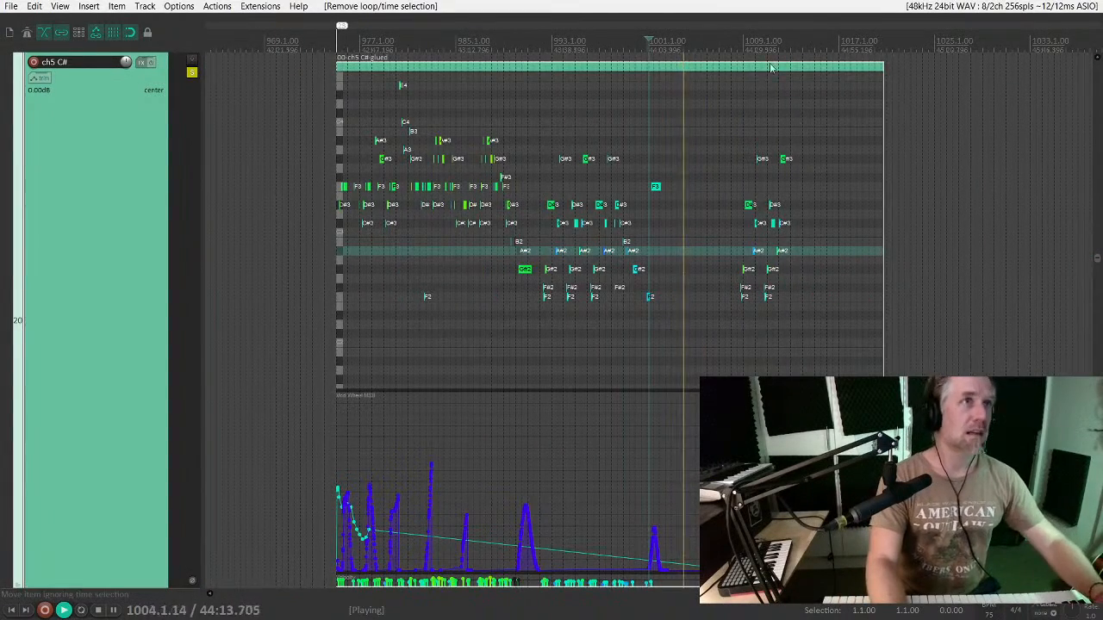
key(space)
drag(880, 77, 718, 109)
scroll(680, 288, down, 5)
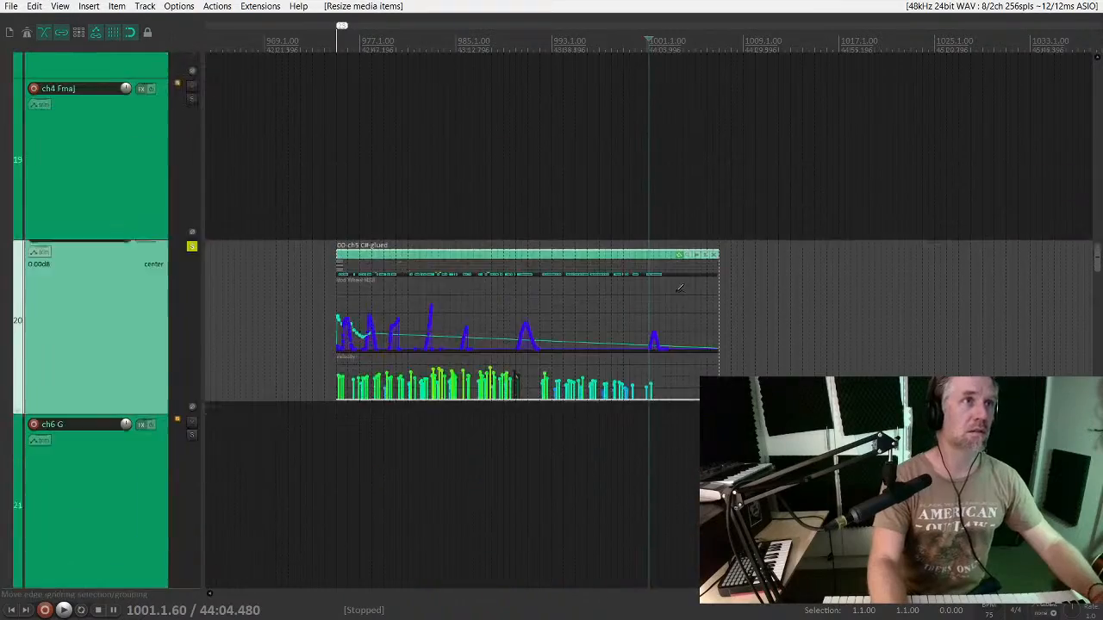
scroll(680, 287, down, 5)
Step: Return to the compact list of all tracks and clear the track solos
key(F6)
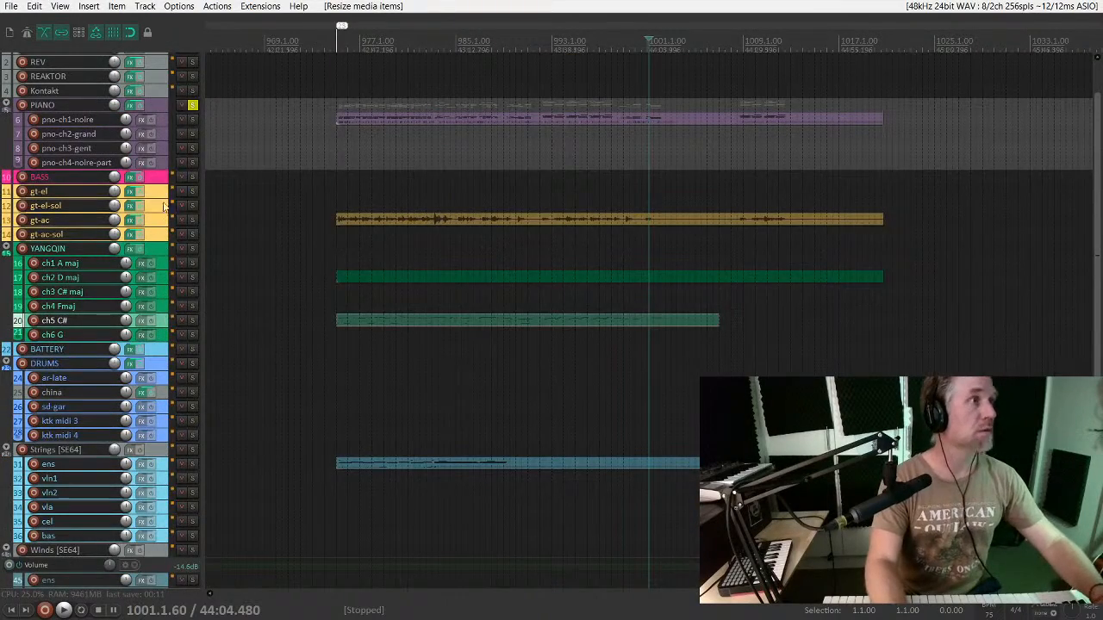
key(F6)
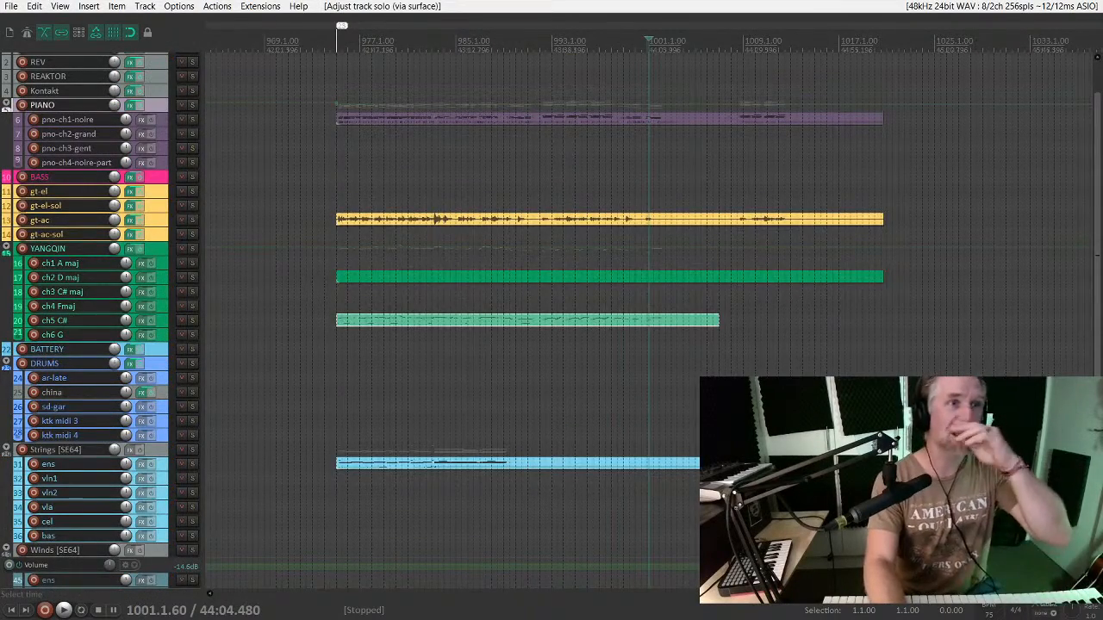
scroll(648, 321, down, 3)
scroll(746, 117, up, 3)
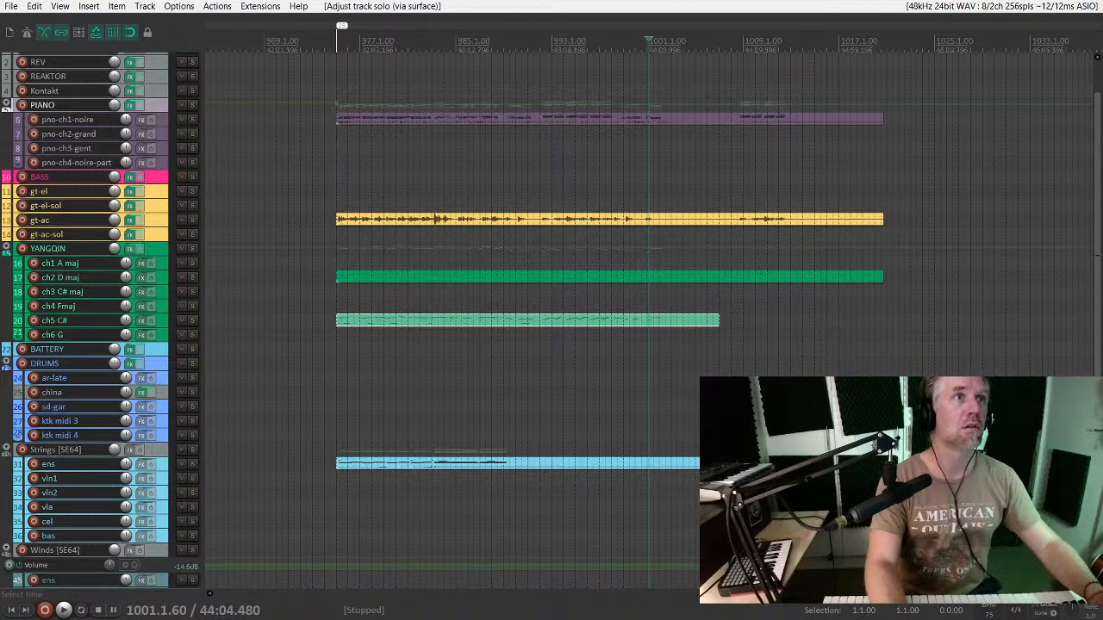
Step: Split the piano, gt-ac, yangqin and strings items at bar 1005 and delete everything after it
drag(970, 487, 697, 179)
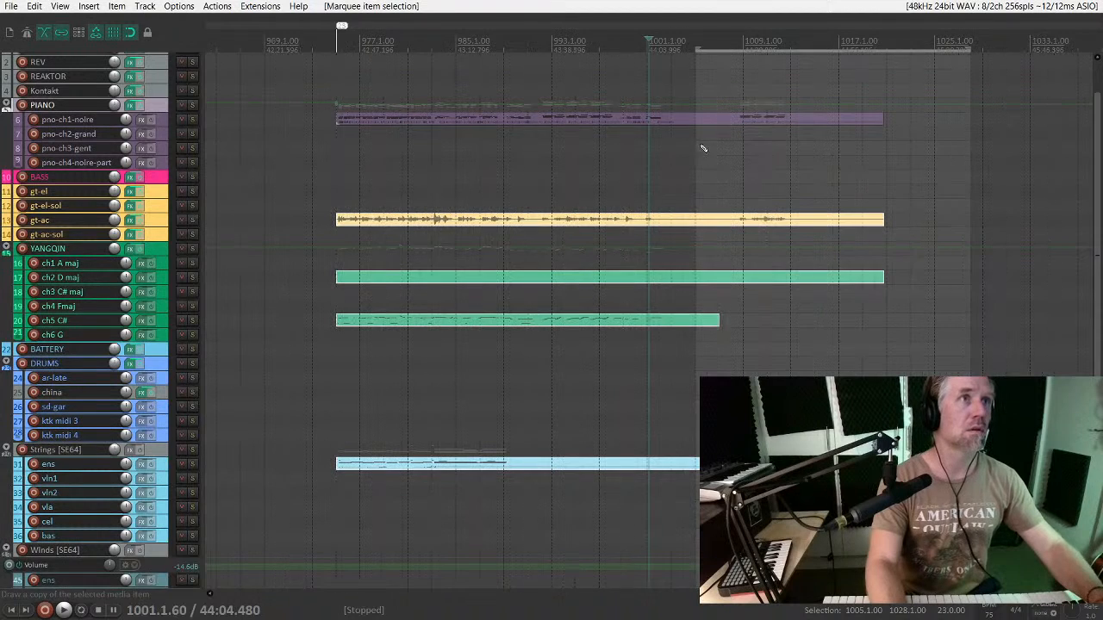
drag(1005, 487, 696, 103)
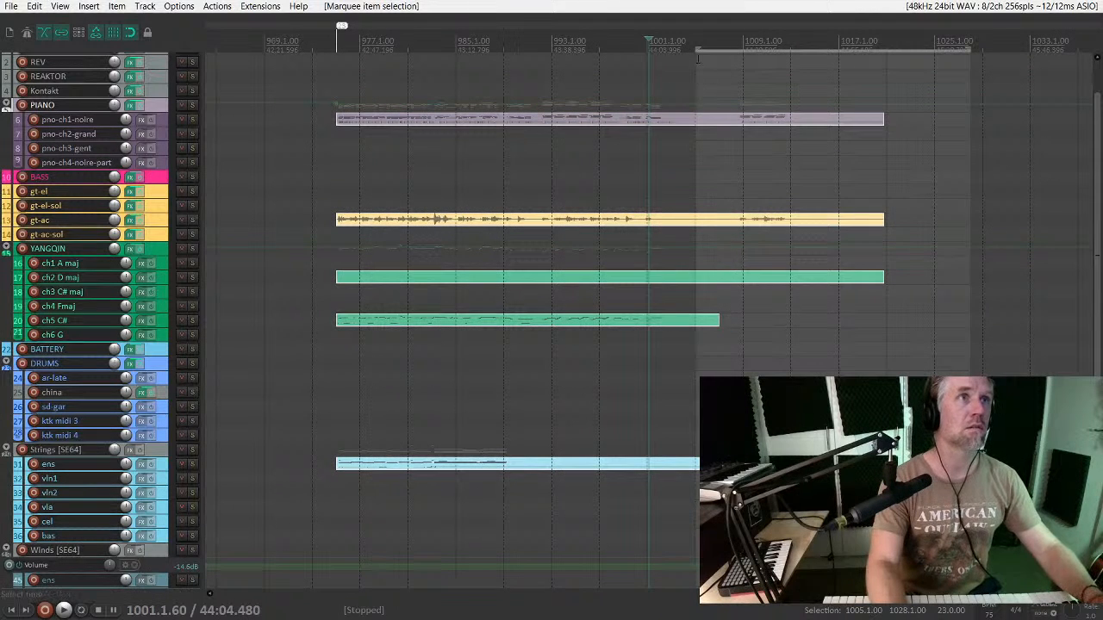
click(698, 60)
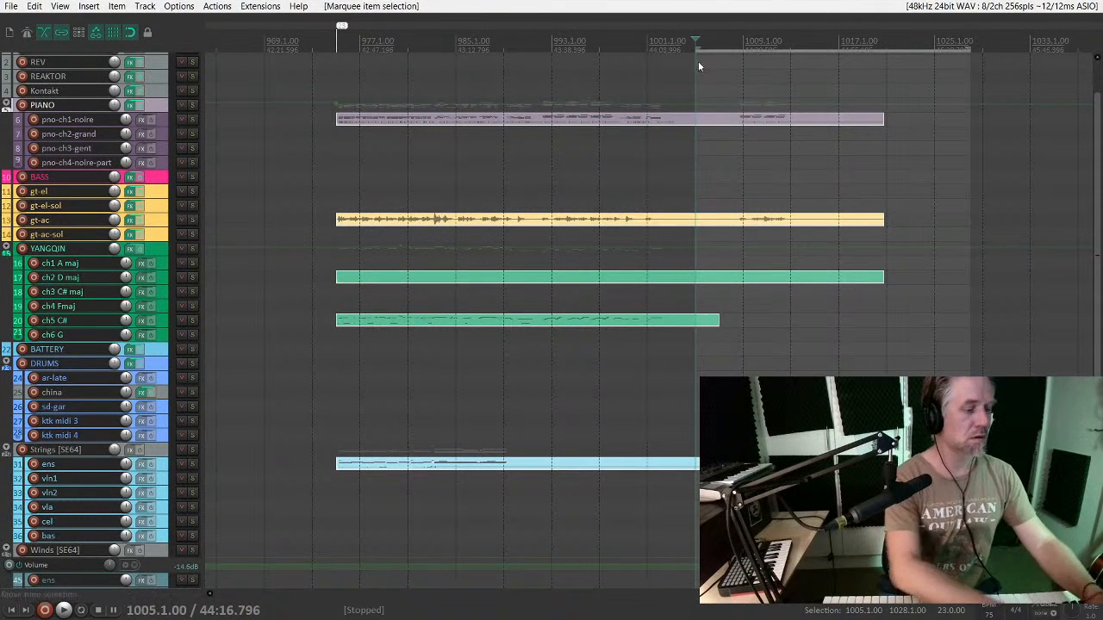
key(s)
key(Delete)
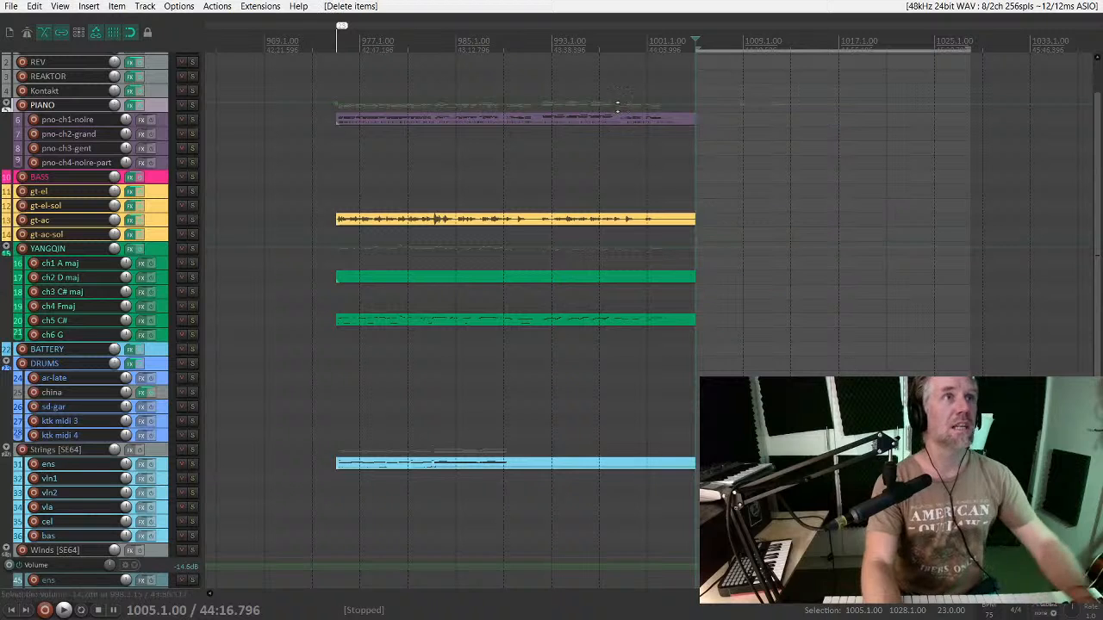
Step: Set the time selection from bar 975 to bar 1005 and play the arrangement from bar 975
click(337, 149)
key(space)
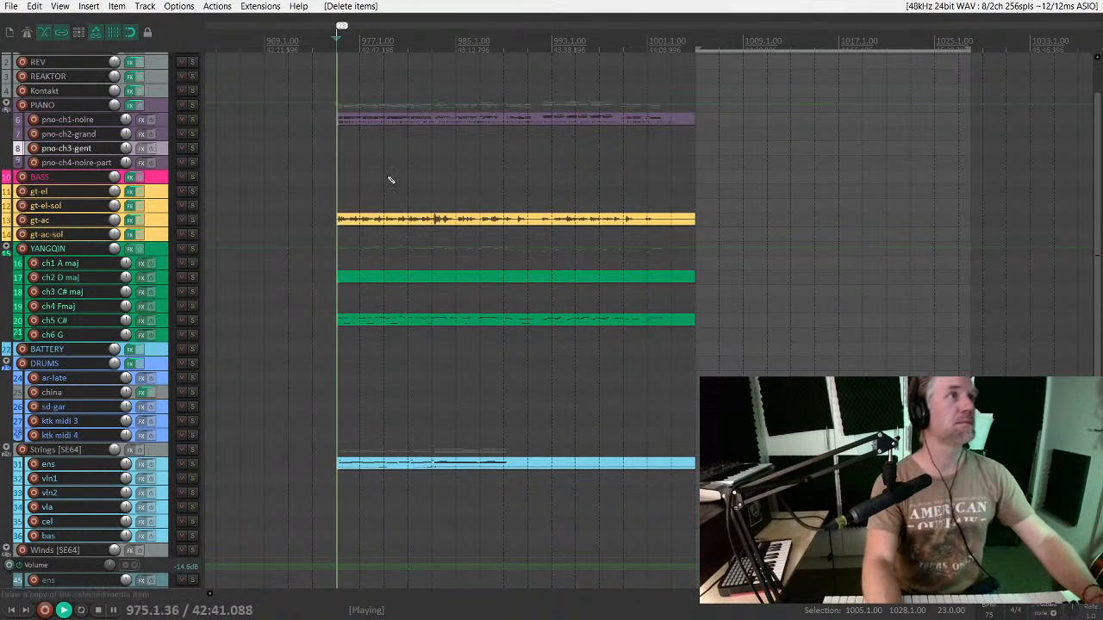
key(space)
drag(338, 164, 694, 158)
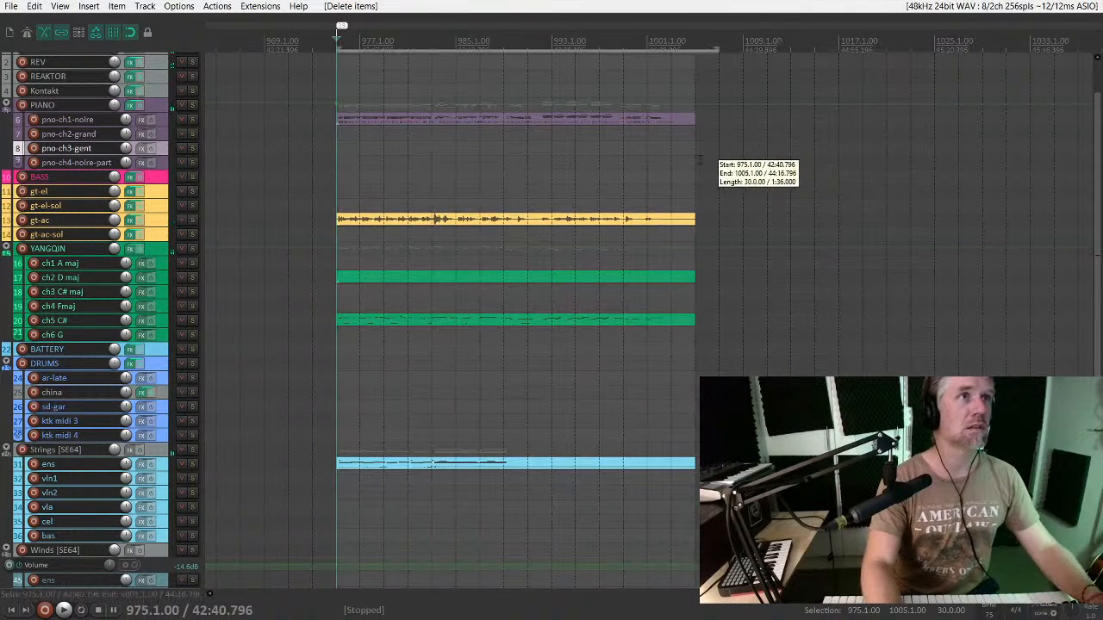
key(space)
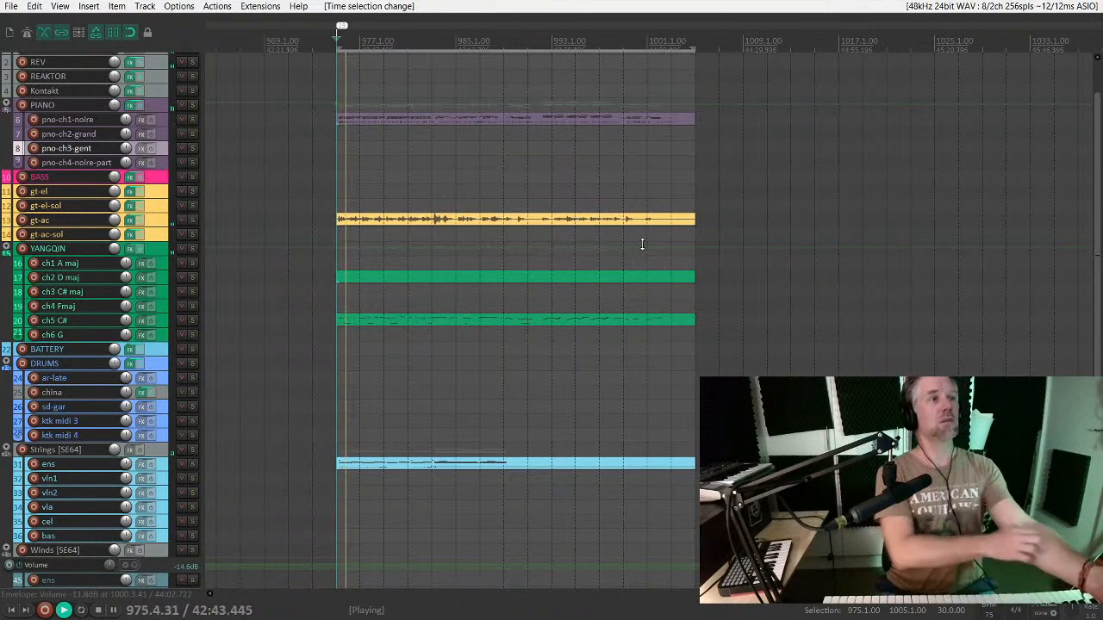
Step: Stop playback, select the strings ens item and zoom in on its track from bar 975
scroll(403, 483, up, 1)
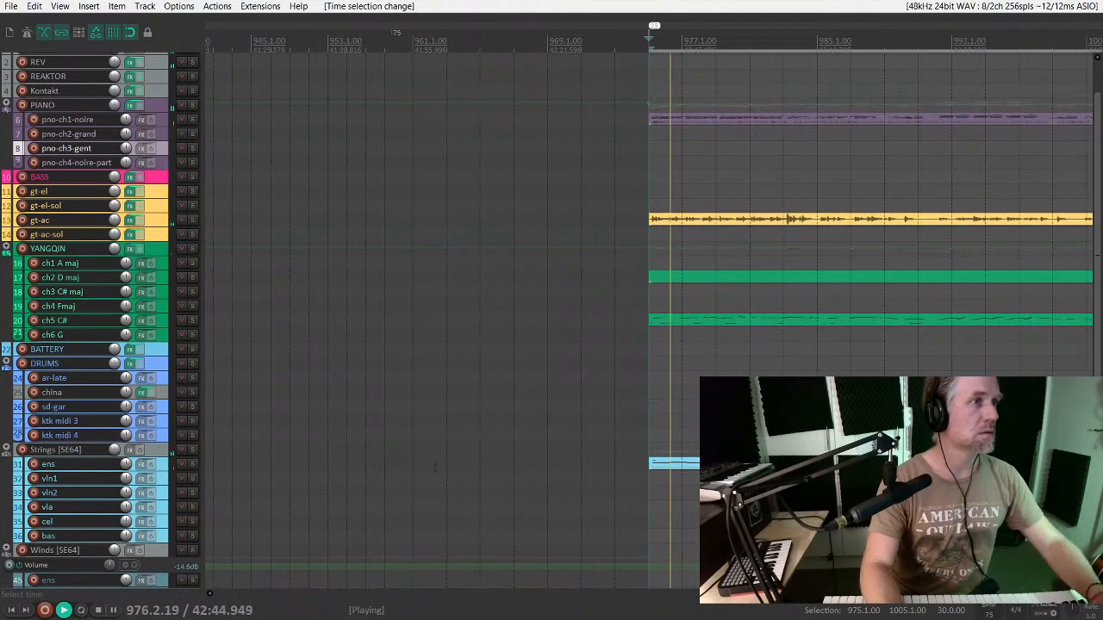
click(672, 466)
key(space)
key(shift+grave)
scroll(663, 478, up, 4)
click(573, 257)
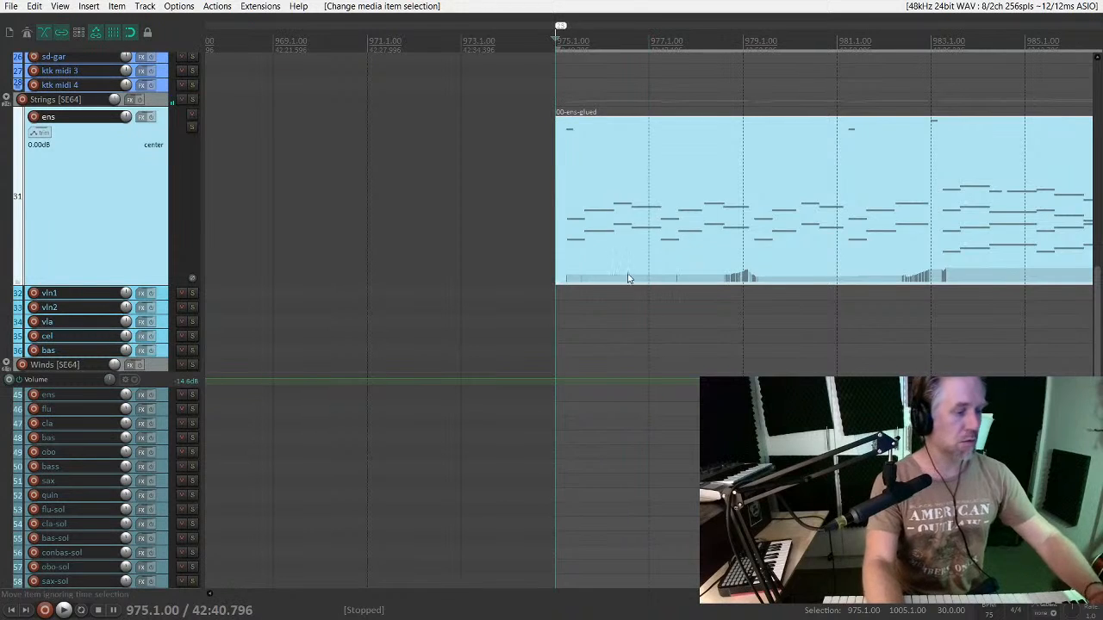
Step: Open the ens item in the inline MIDI editor, enlarge its track and briefly play from bar 975
key(e)
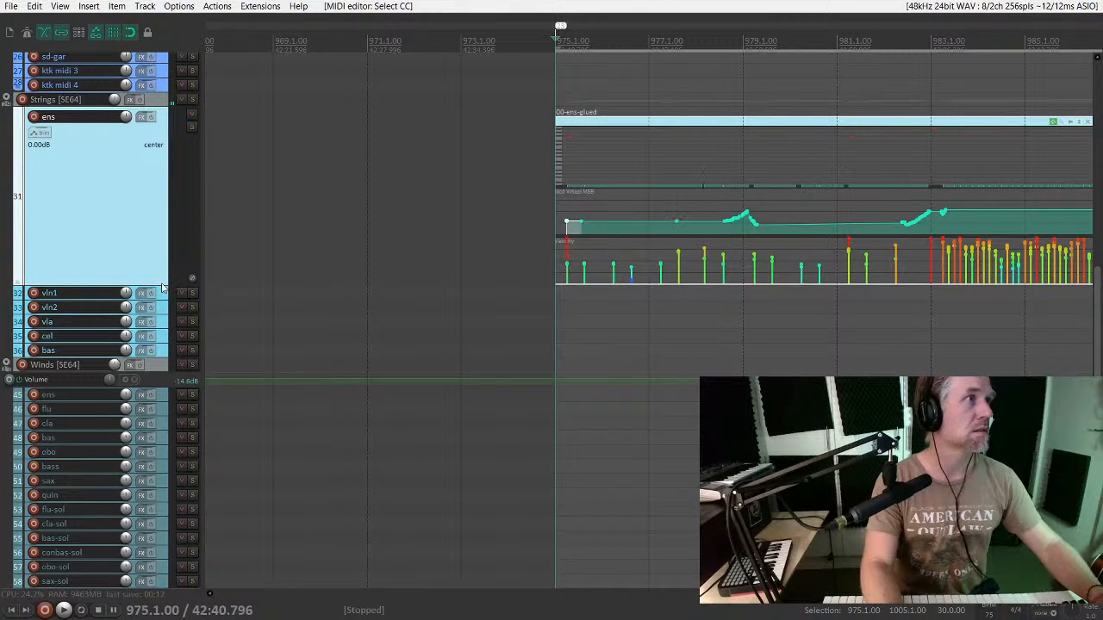
drag(162, 287, 234, 521)
key(space)
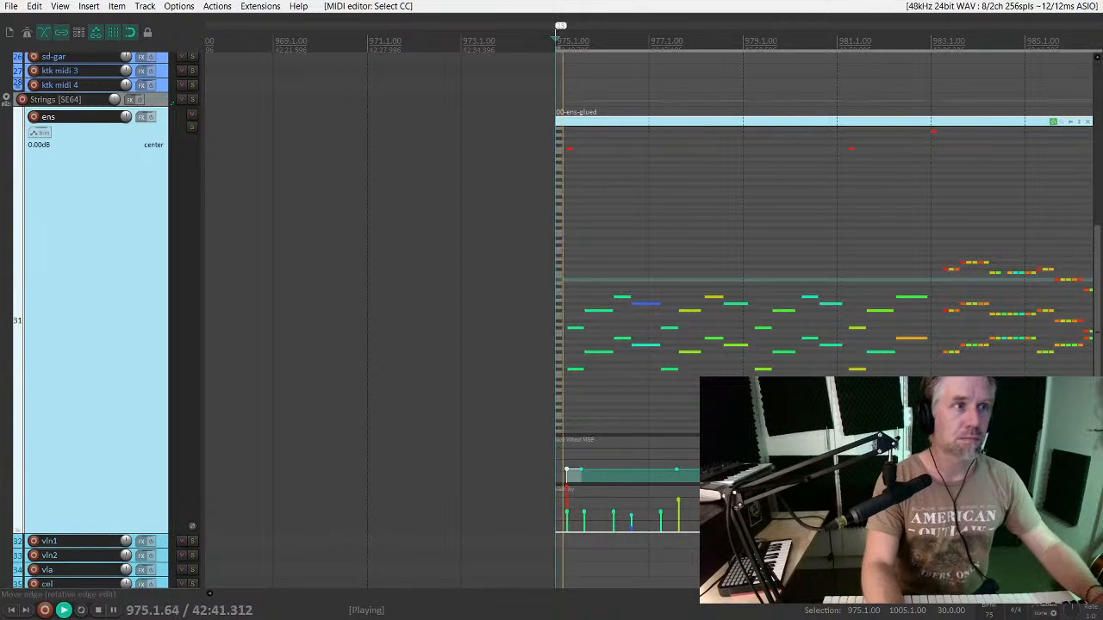
scroll(482, 92, down, 3)
key(space)
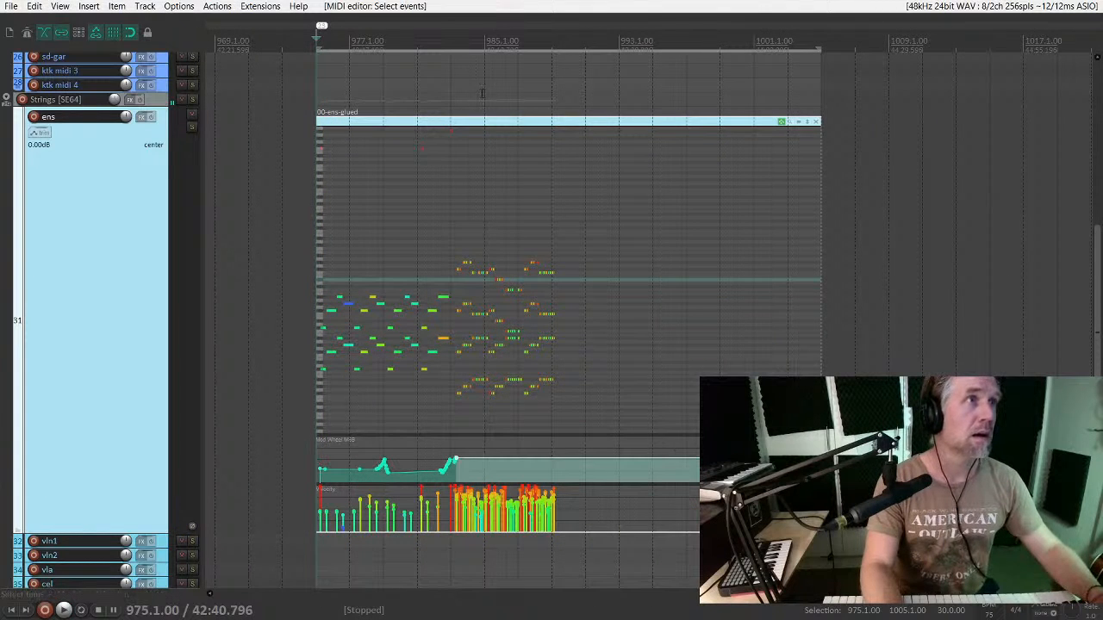
Step: Open the ens item in the full MIDI editor and add a 64 Hold Pedal controller lane above the Velocity lane
double_click(486, 124)
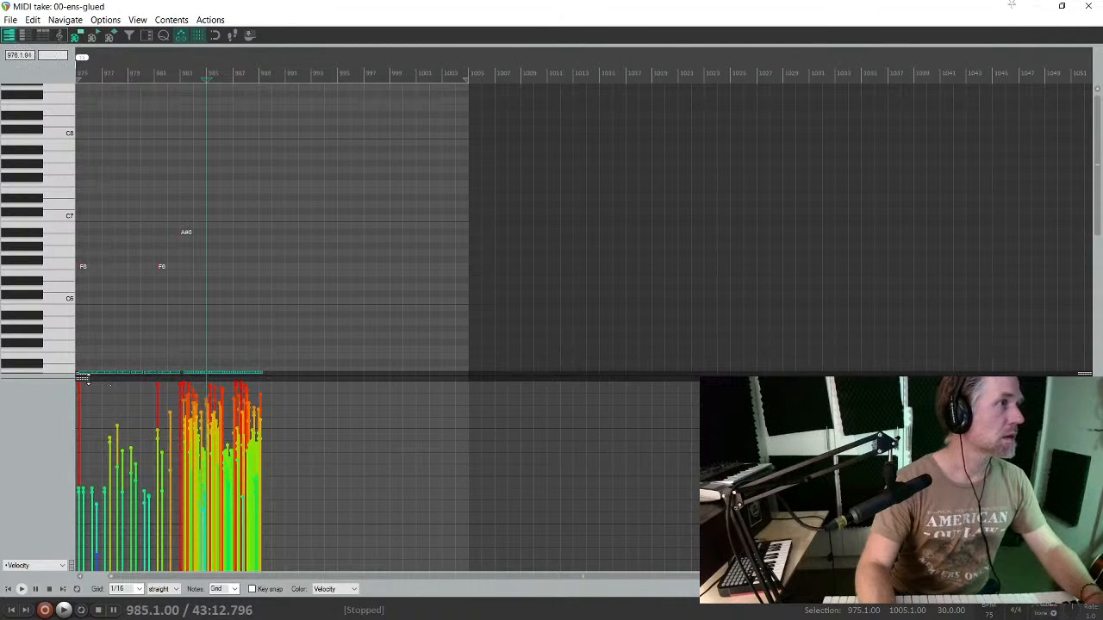
drag(84, 377, 84, 459)
right_click(50, 489)
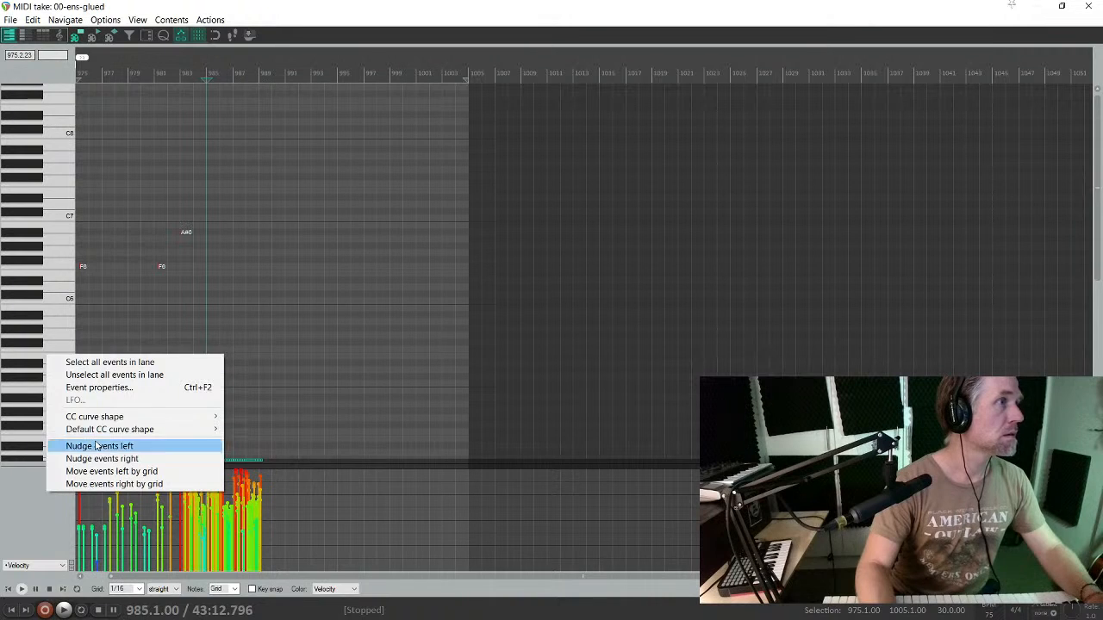
click(62, 564)
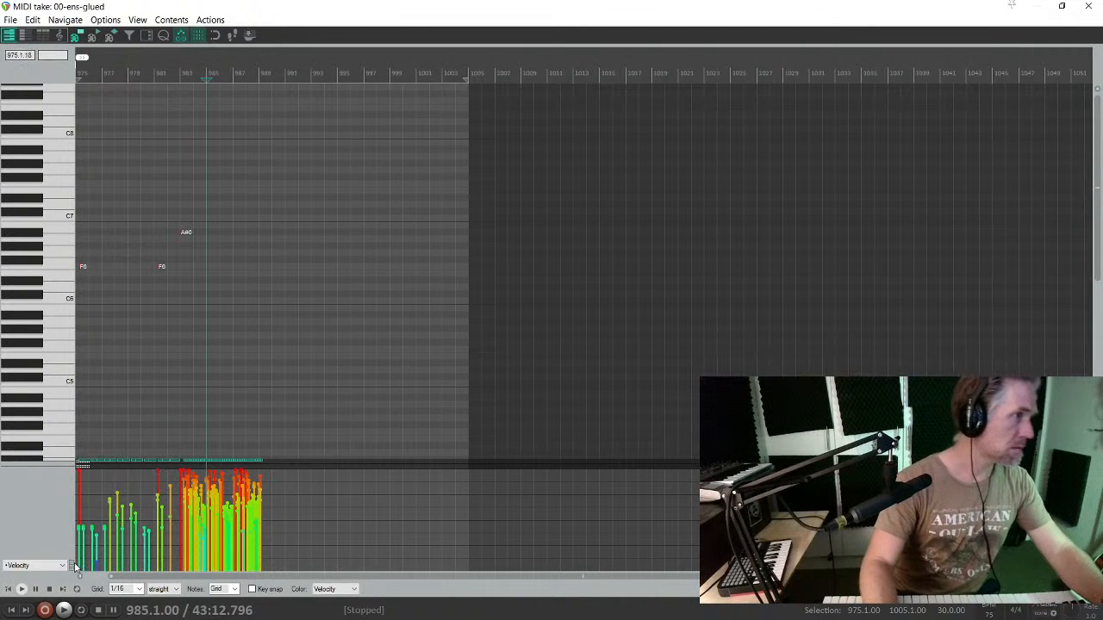
click(72, 567)
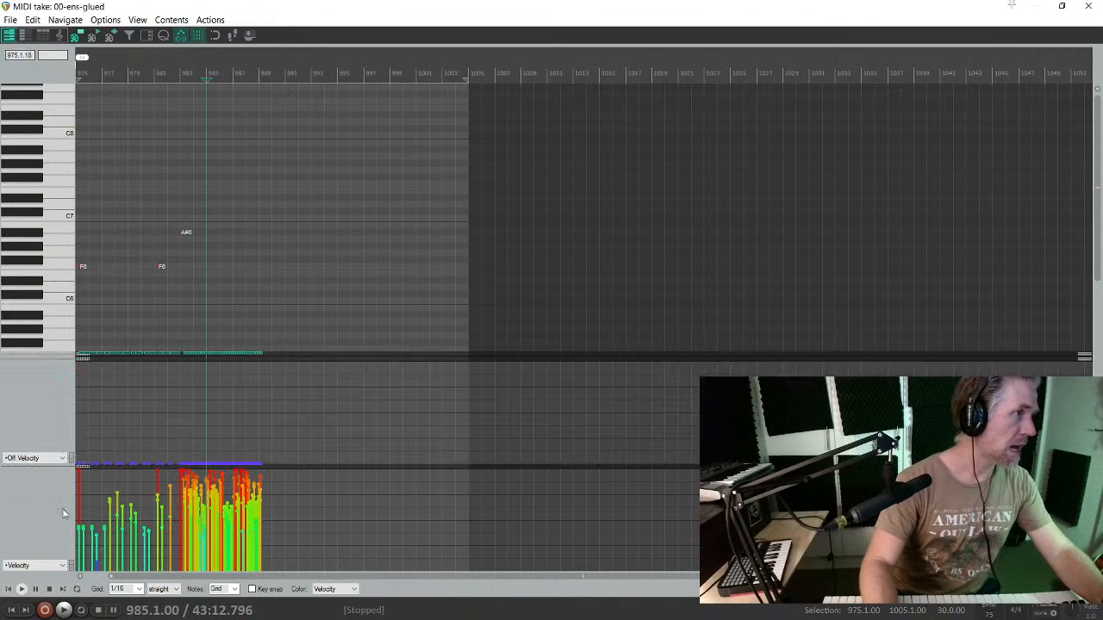
click(39, 459)
drag(63, 267, 62, 349)
click(22, 285)
scroll(179, 412, up, 3)
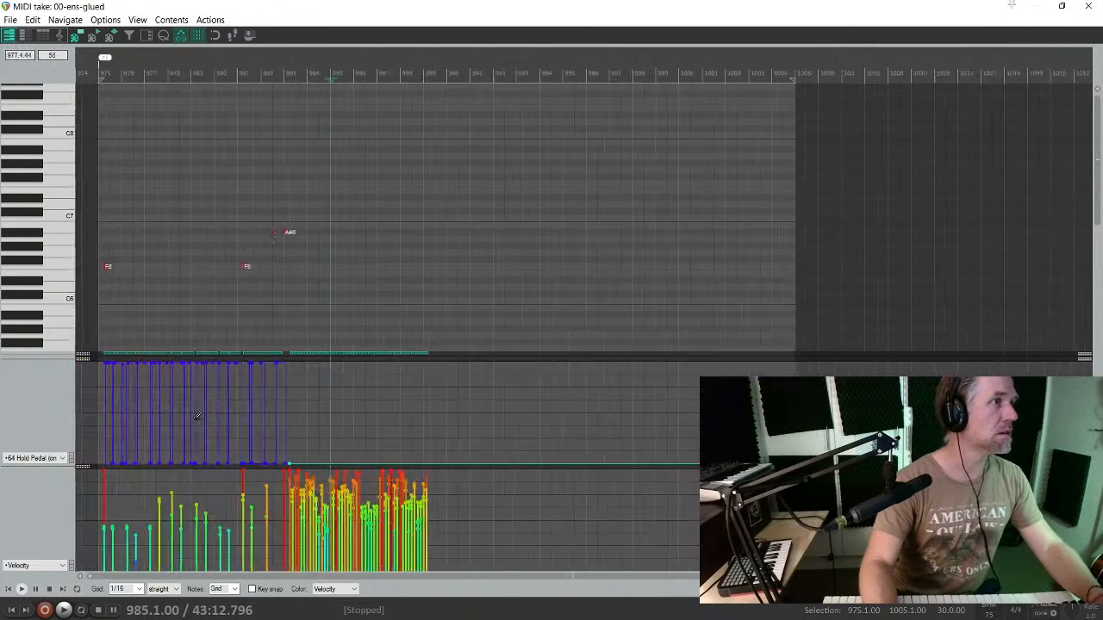
Step: Play the ens part from bar 975 and examine the hold-pedal events around the first notes
key(Home)
key(space)
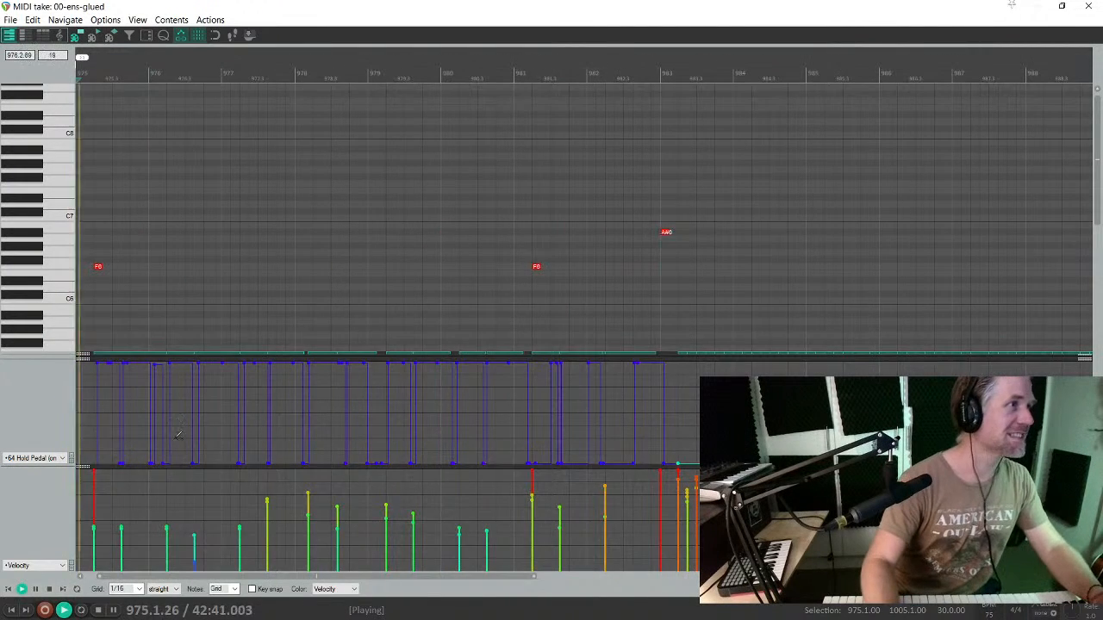
scroll(187, 403, up, 3)
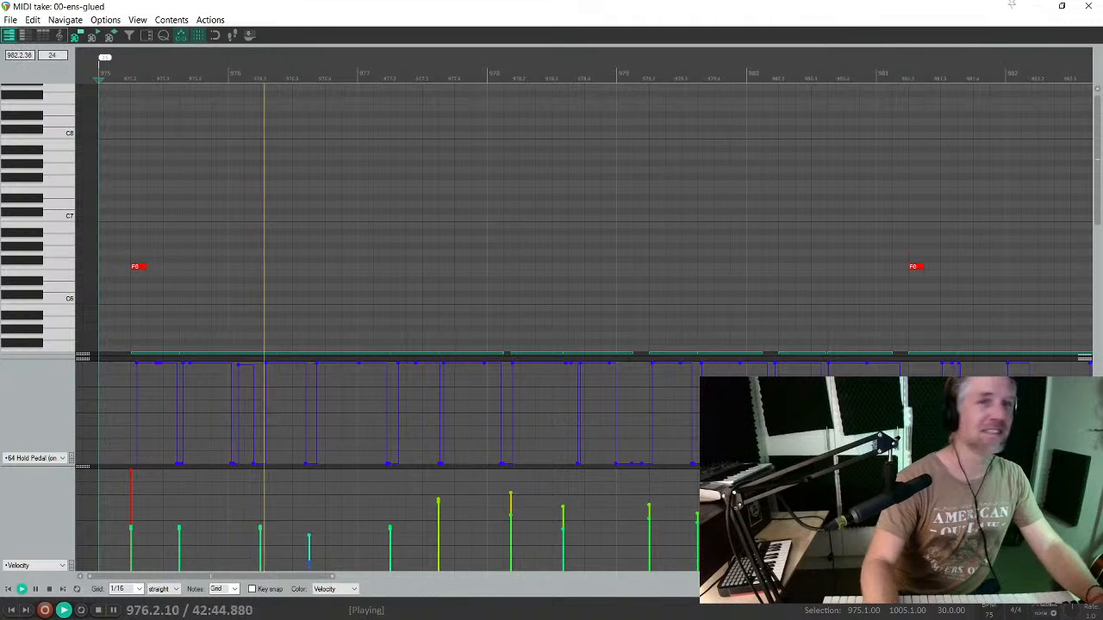
key(space)
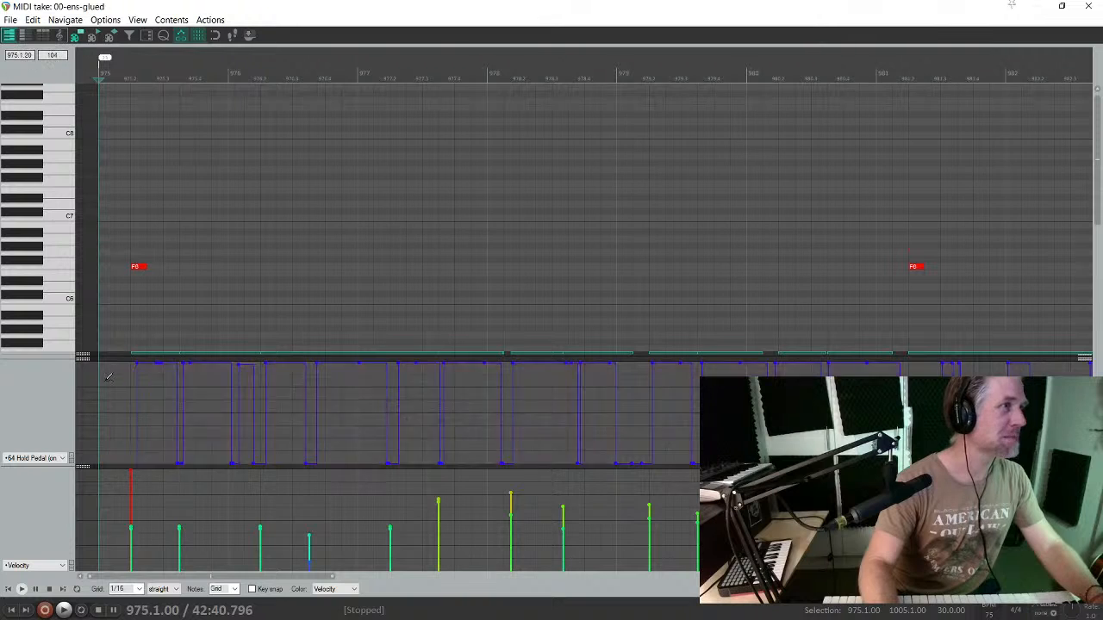
scroll(179, 394, up, 5)
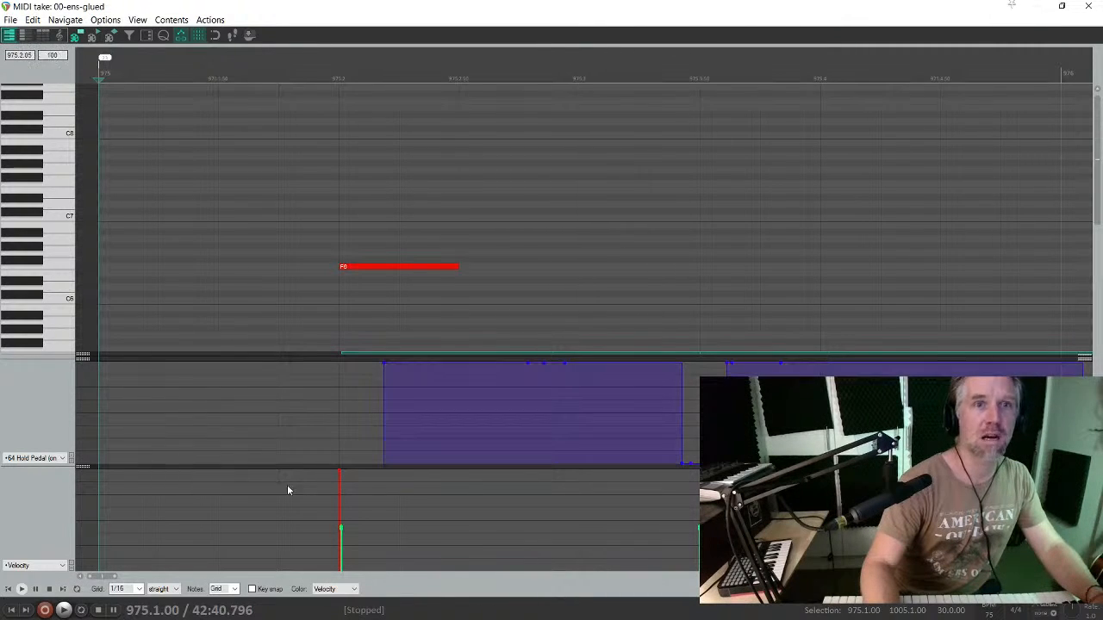
Step: Draw a low hold-pedal event just after the start of bar 975, before the first notes, and close the MIDI editor
key(alt+s)
drag(107, 372, 131, 483)
key(ctrl+z)
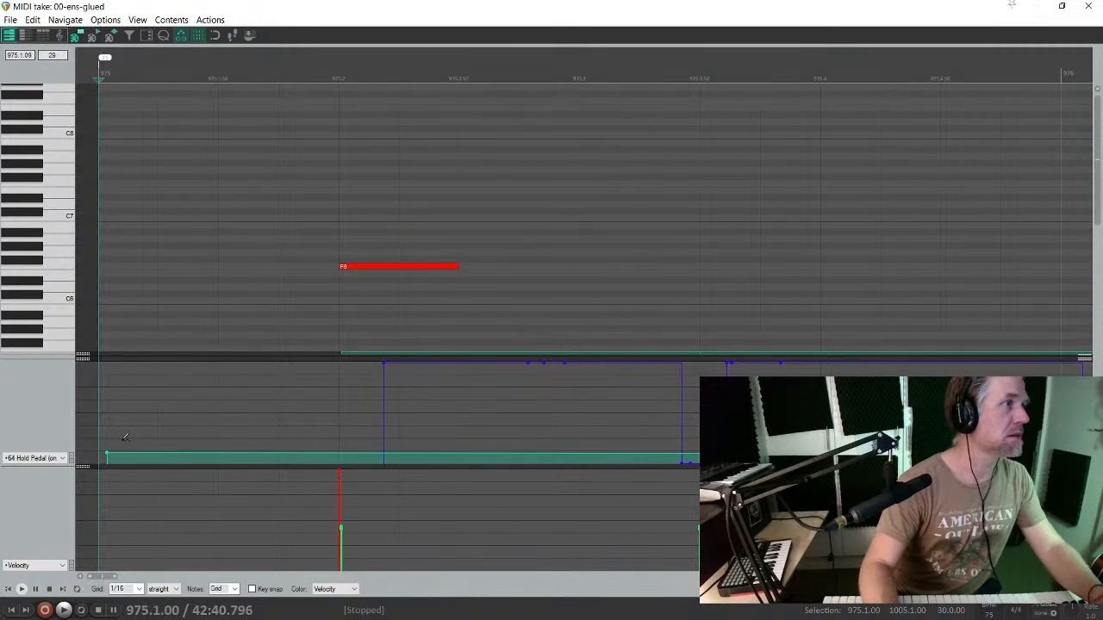
key(Escape)
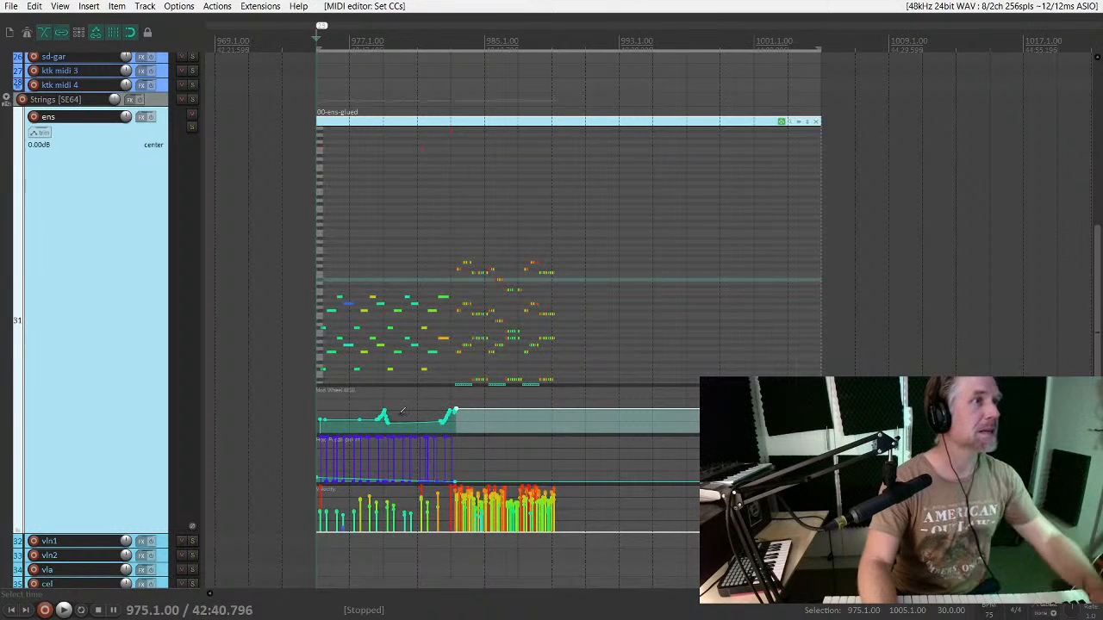
Step: Delete the drawn hold-pedal event at the start of the ens item and replay from bar 975
click(318, 479)
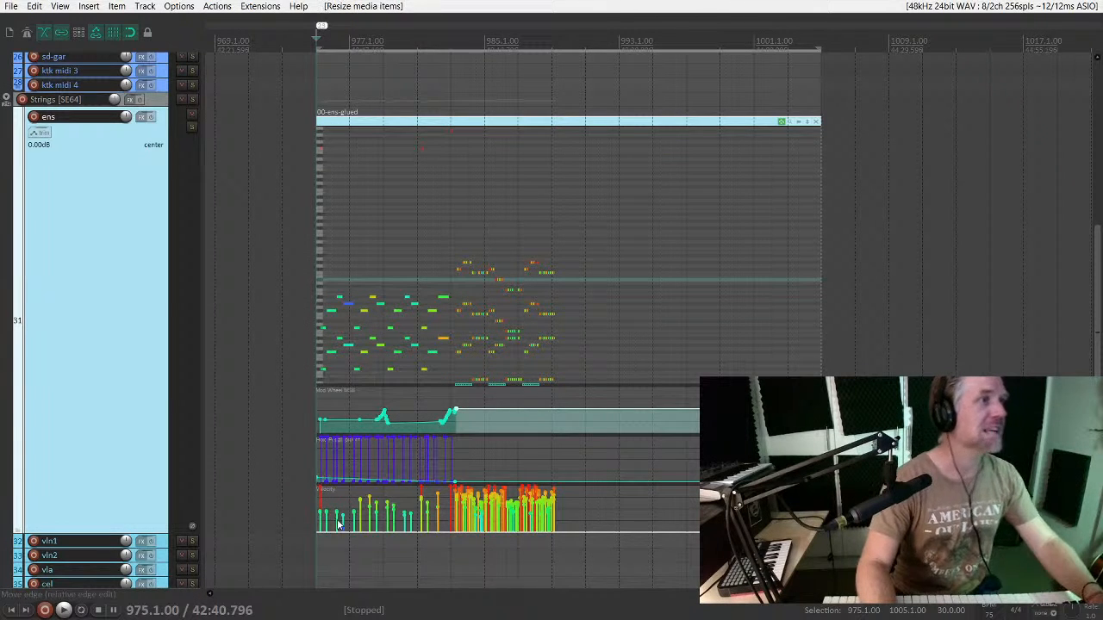
scroll(354, 485, up, 3)
key(space)
alt+click(651, 479)
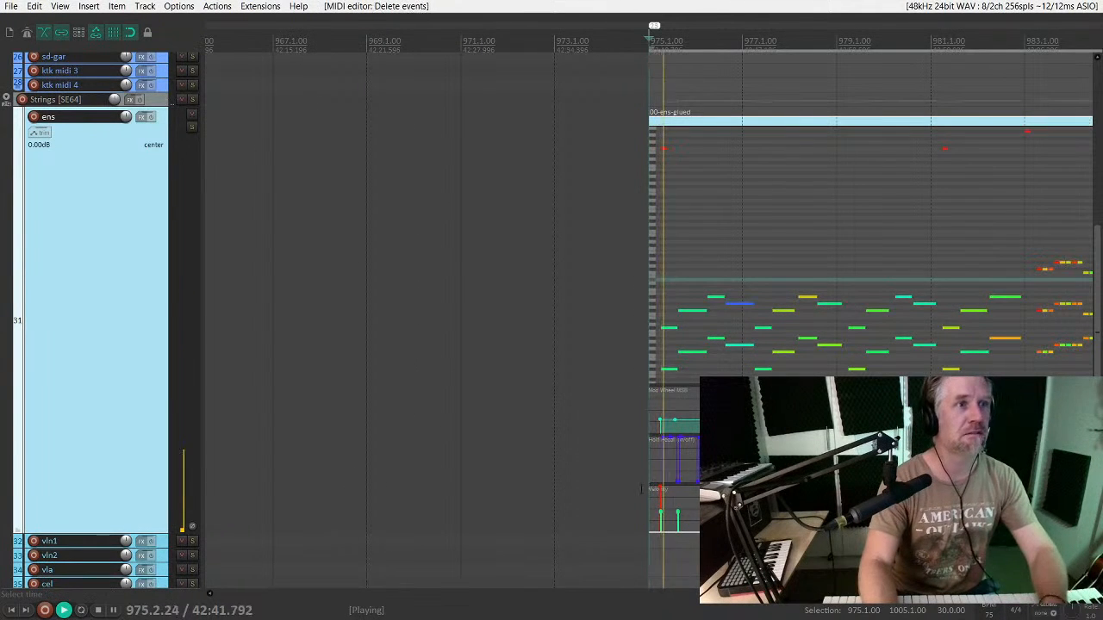
key(space)
scroll(681, 278, down, 2)
scroll(680, 279, up, 1)
key(space)
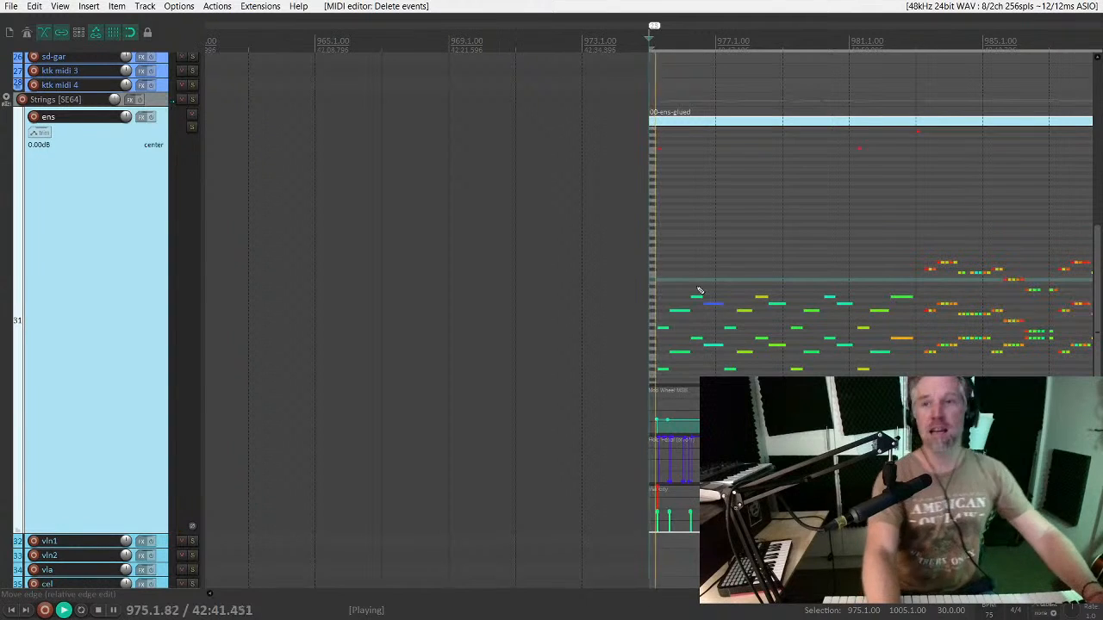
key(space)
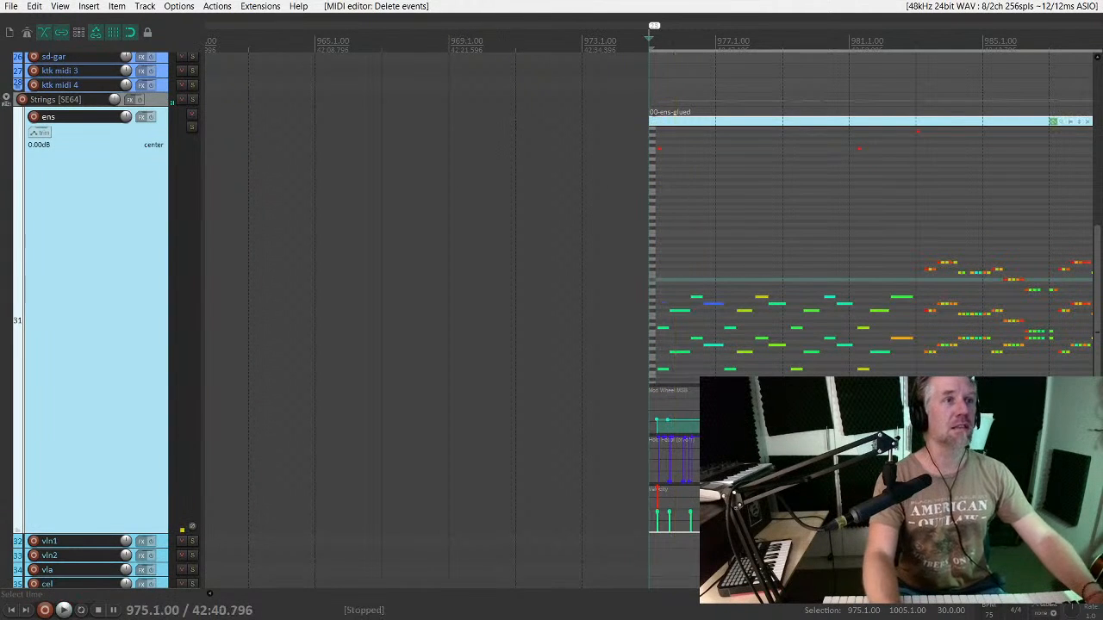
Step: Extend the start of the ens item back to bar 973 and briefly play from bar 975
drag(648, 120, 589, 120)
scroll(589, 121, up, 3)
key(space)
key(space)
scroll(687, 495, up, 6)
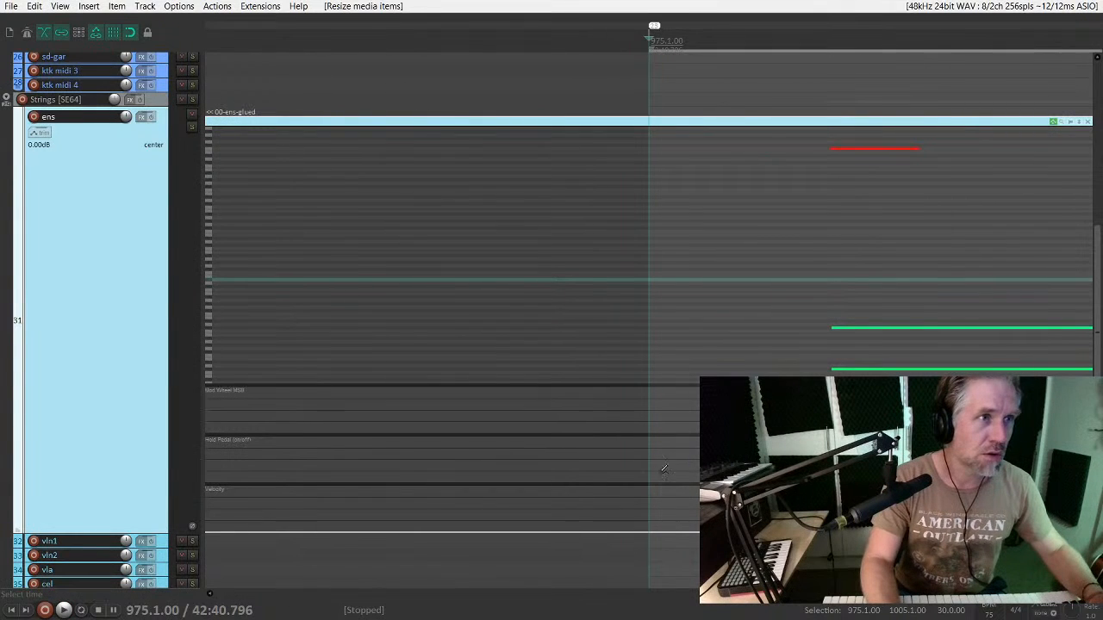
Step: Place the edit cursor at 974.3 and open the extended ens item in the MIDI editor
key(ctrl+z)
click(323, 125)
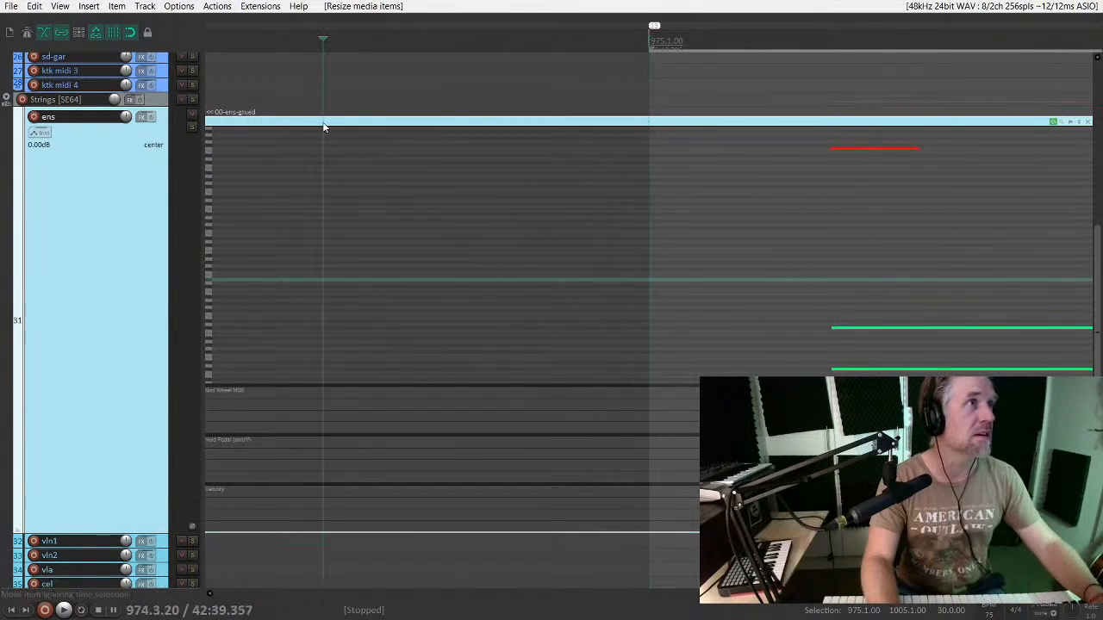
double_click(626, 512)
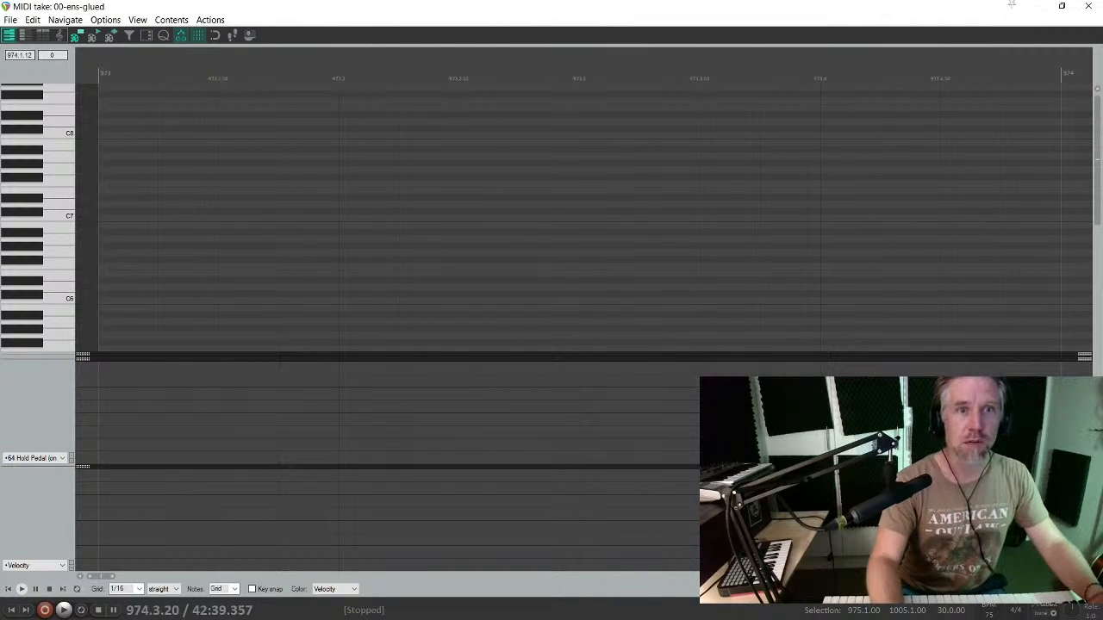
Step: Move the edit cursor to the start of the ens item at bar 973 and reopen the item in the MIDI editor
scroll(148, 386, down, 3)
key(Home)
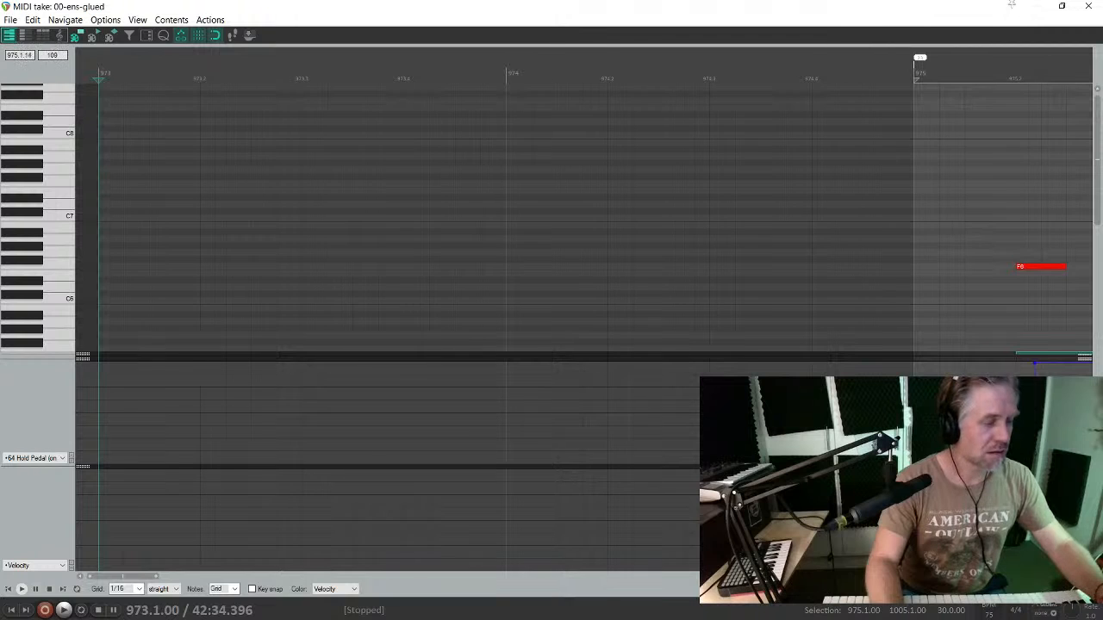
key(Escape)
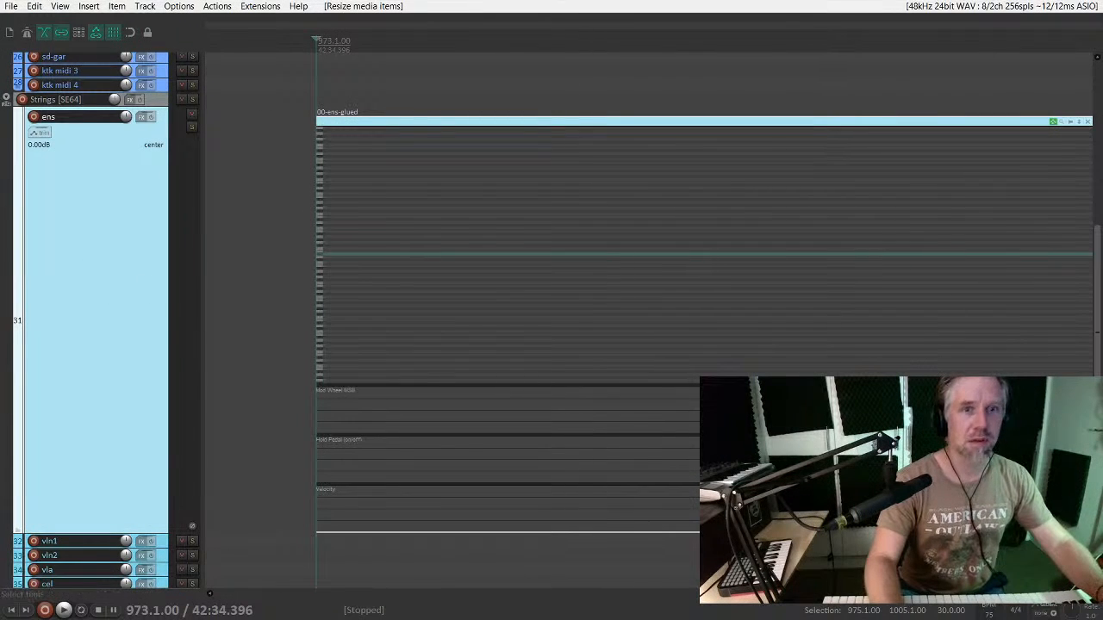
double_click(450, 122)
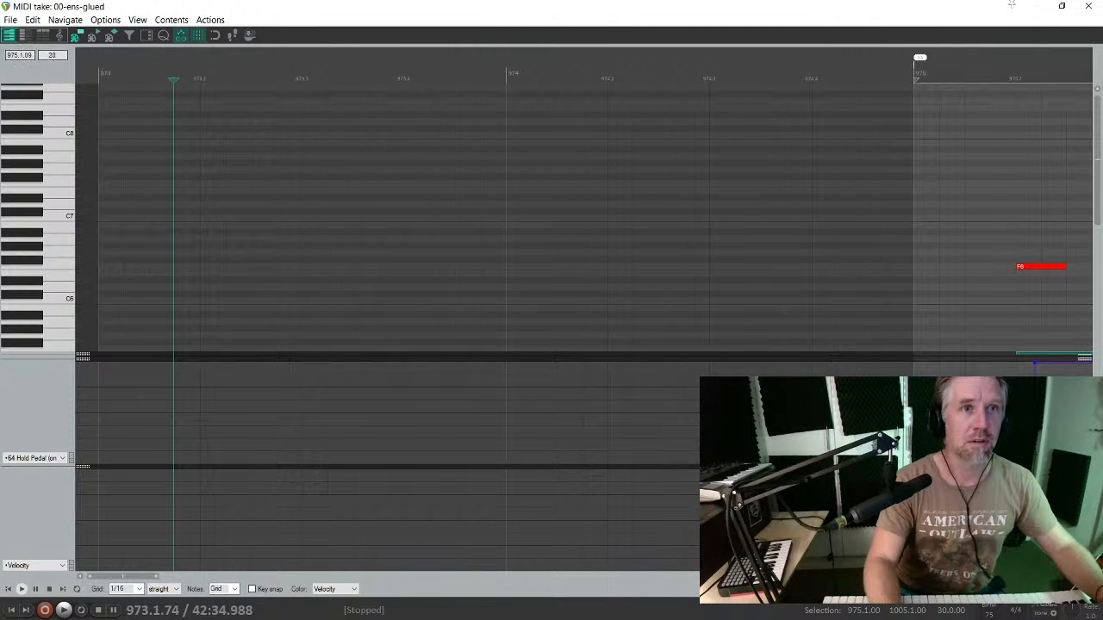
key(Escape)
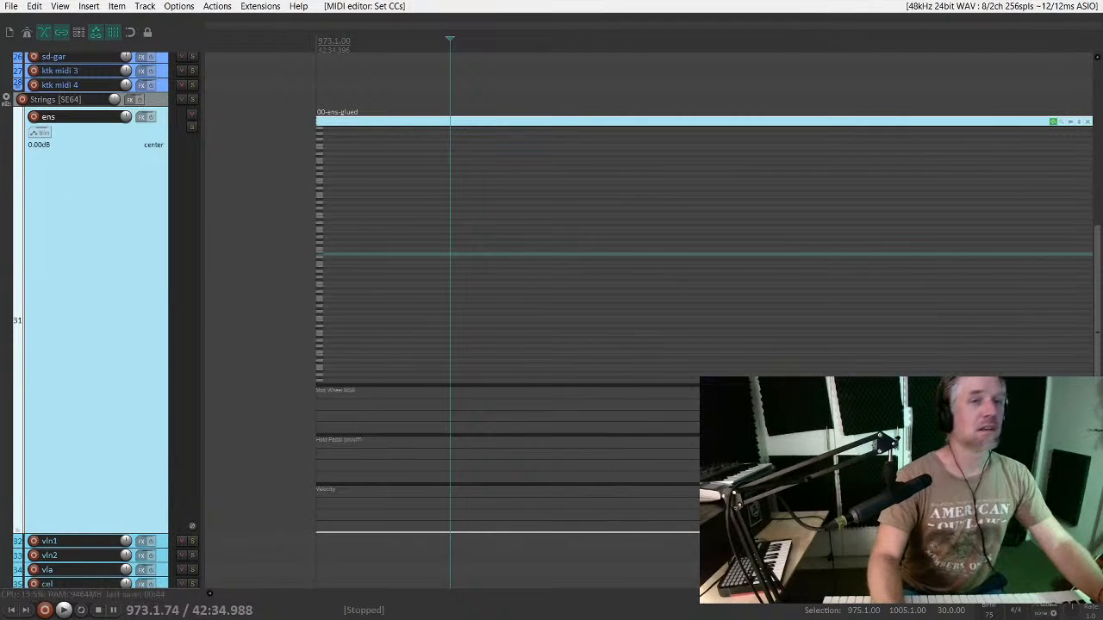
scroll(648, 321, down, 2)
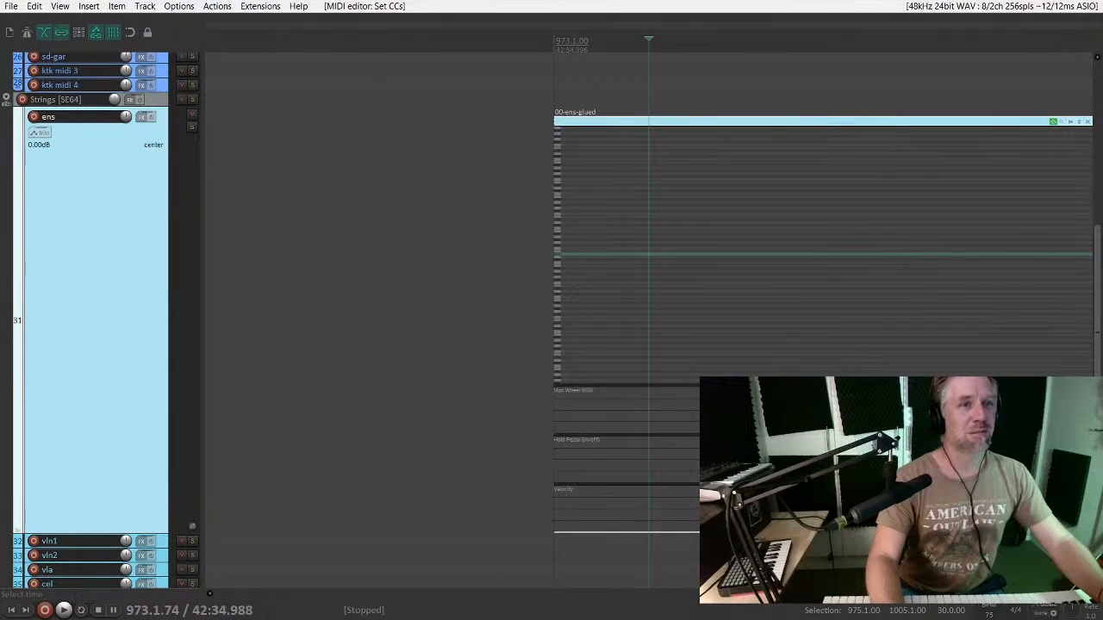
double_click(665, 125)
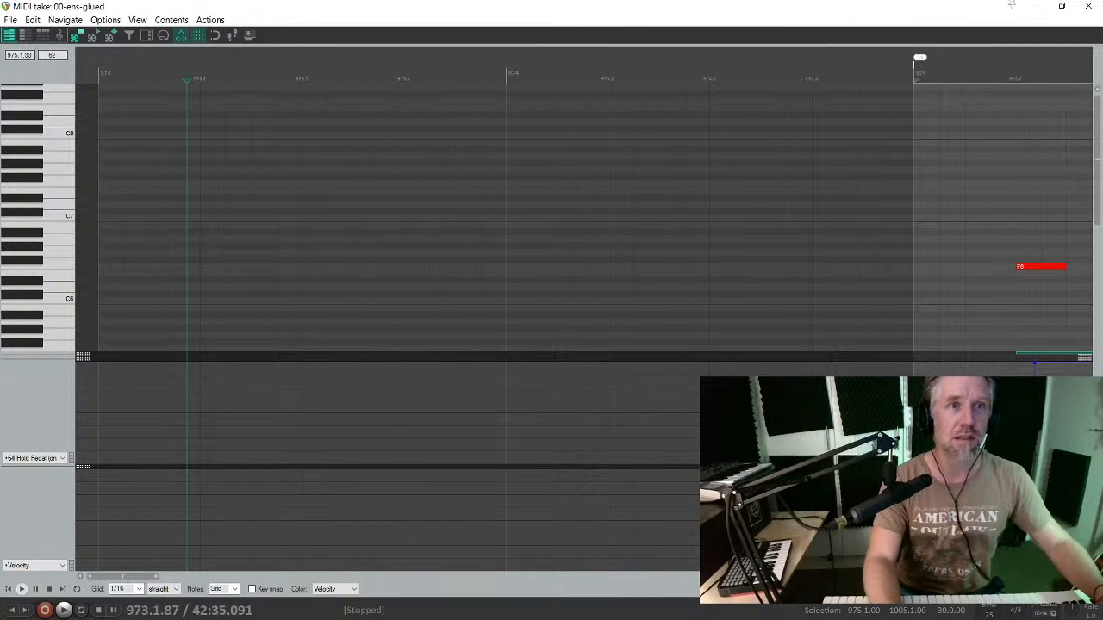
Step: Play the ens item from just before bar 975 in the MIDI editor and close the editor
key(space)
click(879, 81)
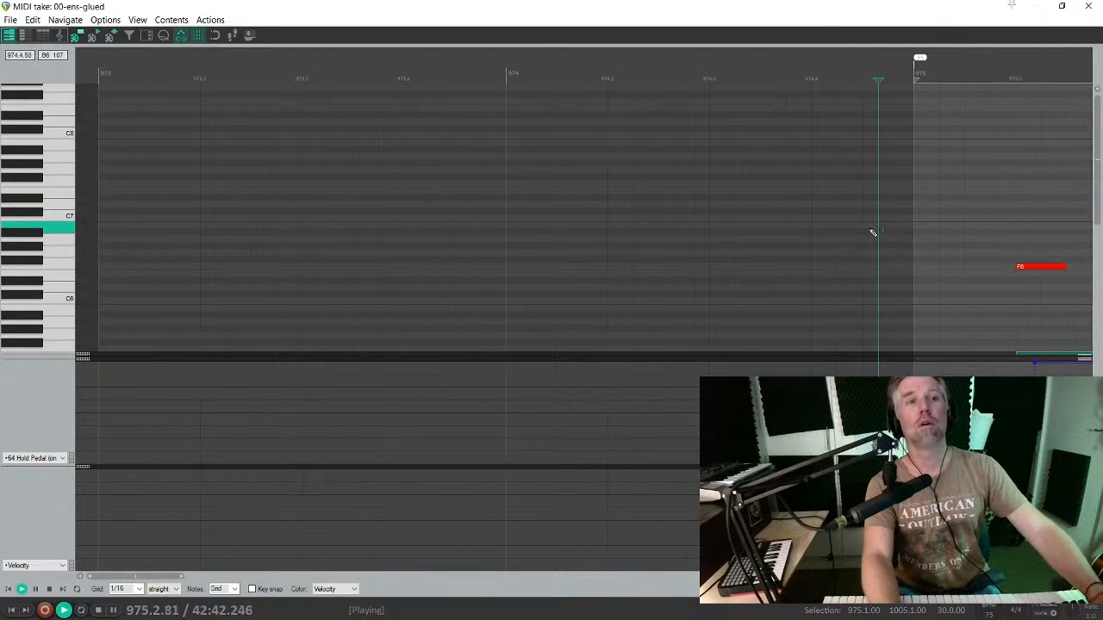
scroll(861, 300, down, 4)
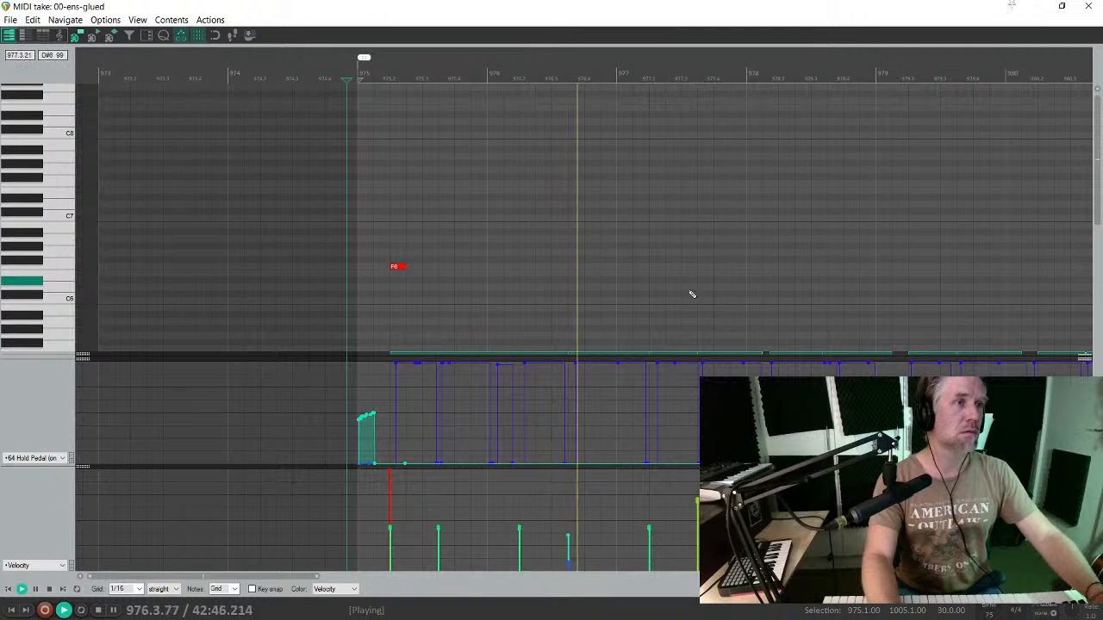
click(1087, 7)
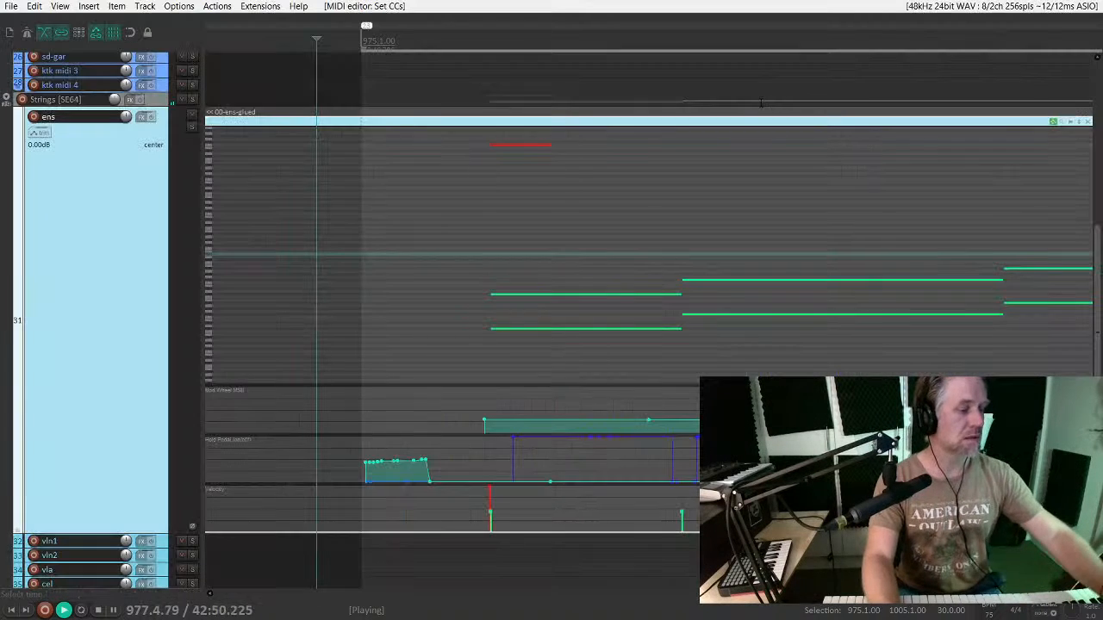
Step: Solo the ens track and play its opening twice from just before bar 975
scroll(642, 307, down, 3)
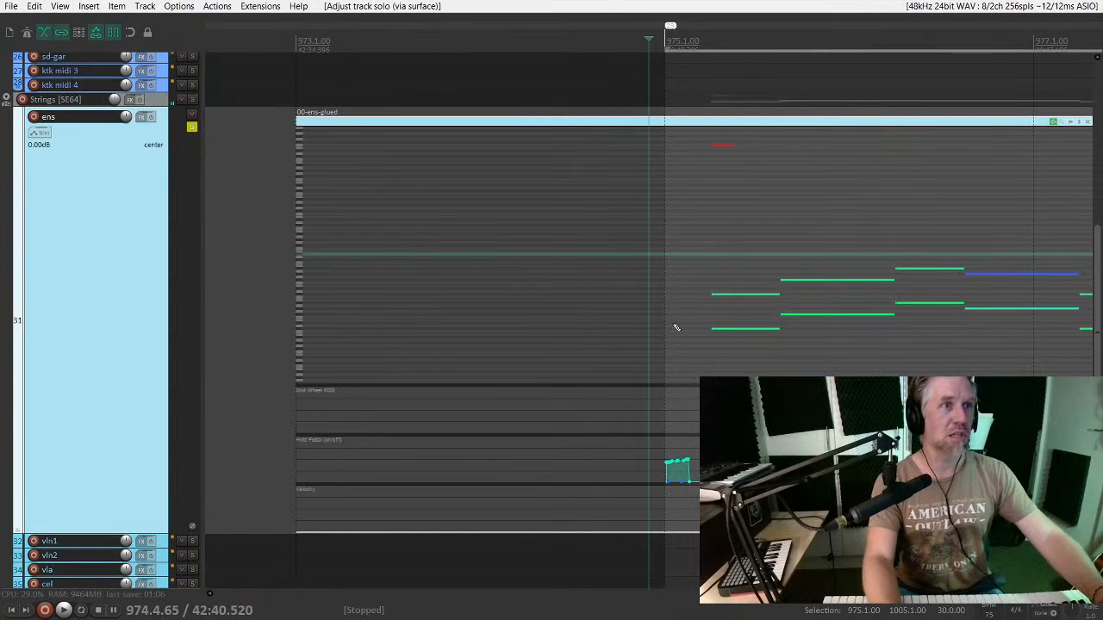
key(space)
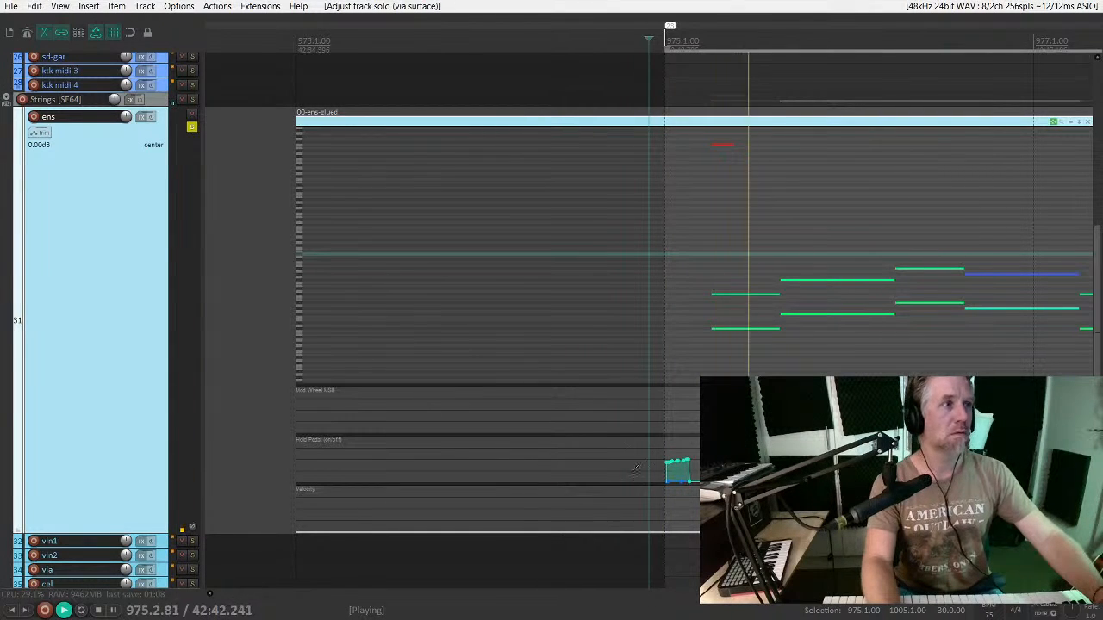
scroll(634, 469, down, 5)
scroll(680, 422, up, 3)
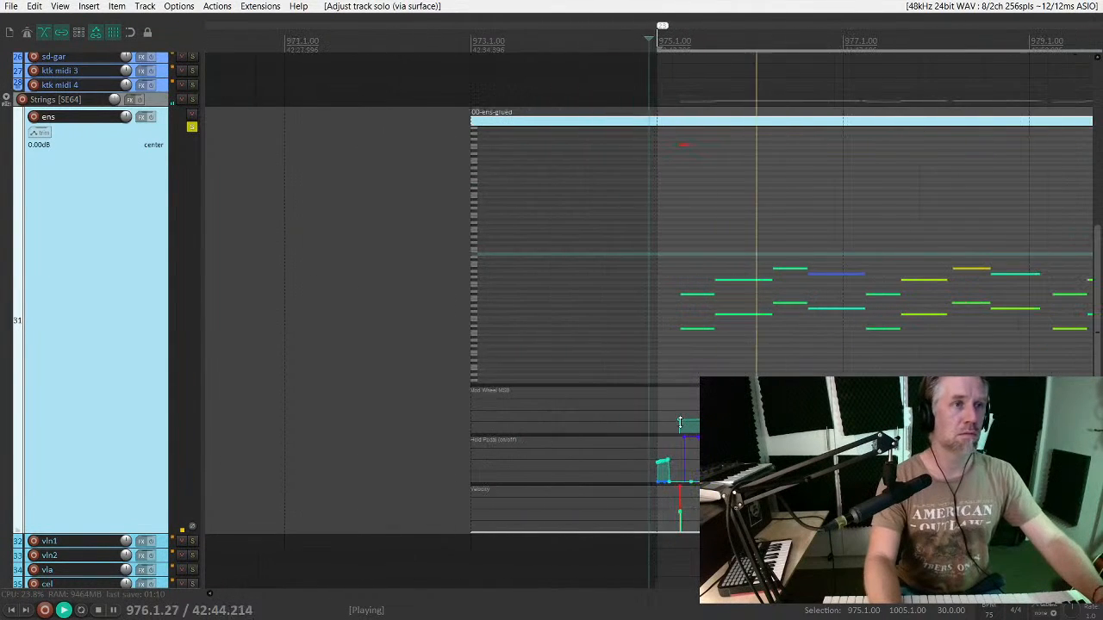
key(space)
key(space)
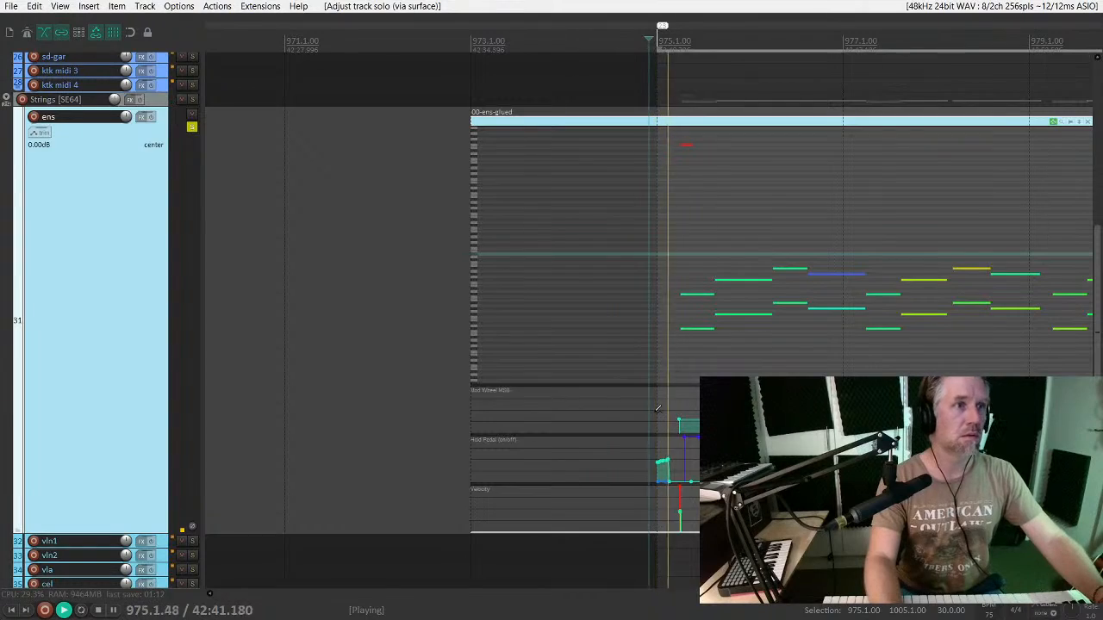
Step: Unsolo the ens track during playback and listen to it with the other parts of the arrangement
scroll(654, 408, down, 4)
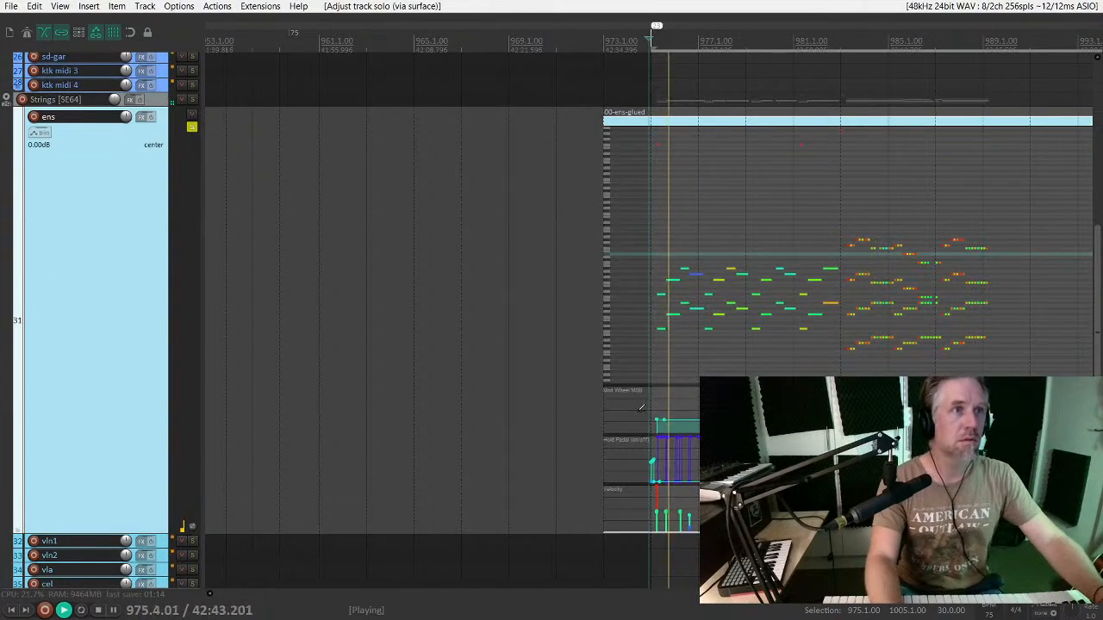
scroll(640, 408, down, 5)
click(192, 281)
scroll(306, 316, down, 4)
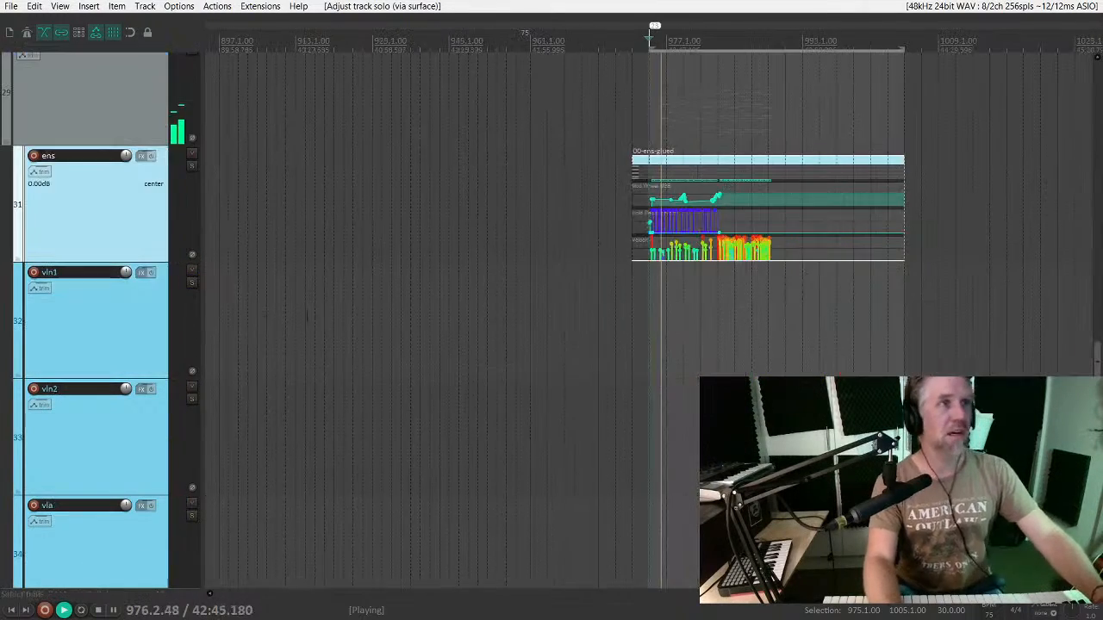
scroll(772, 242, down, 5)
scroll(773, 241, down, 4)
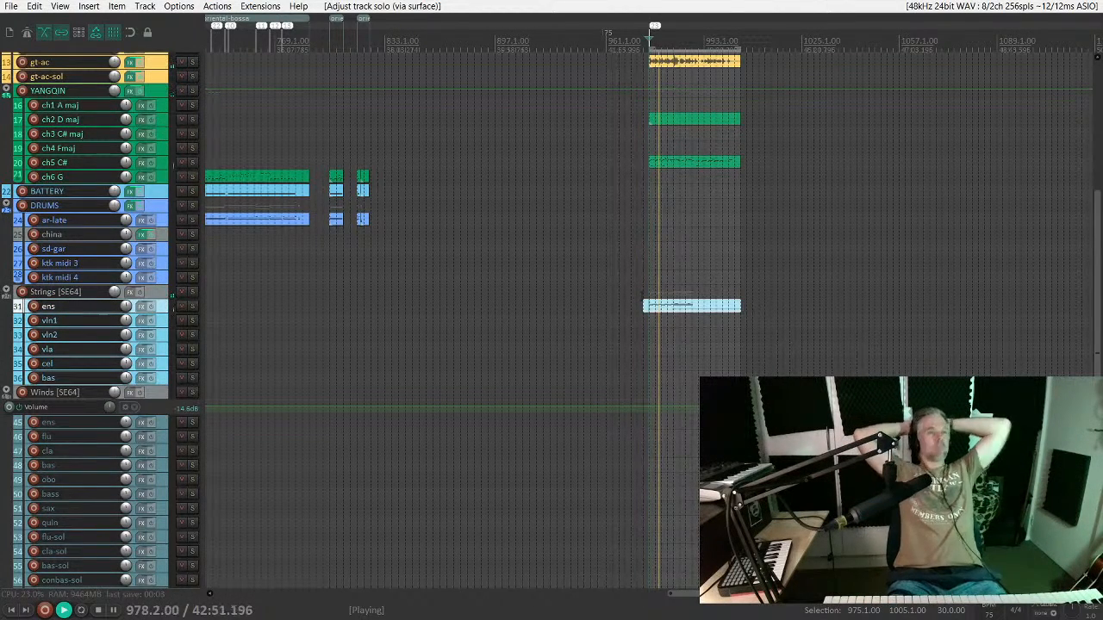
Step: Enlarge the ens item in the arrangement and replay its opening from 974.4.90, just before bar 975
double_click(685, 308)
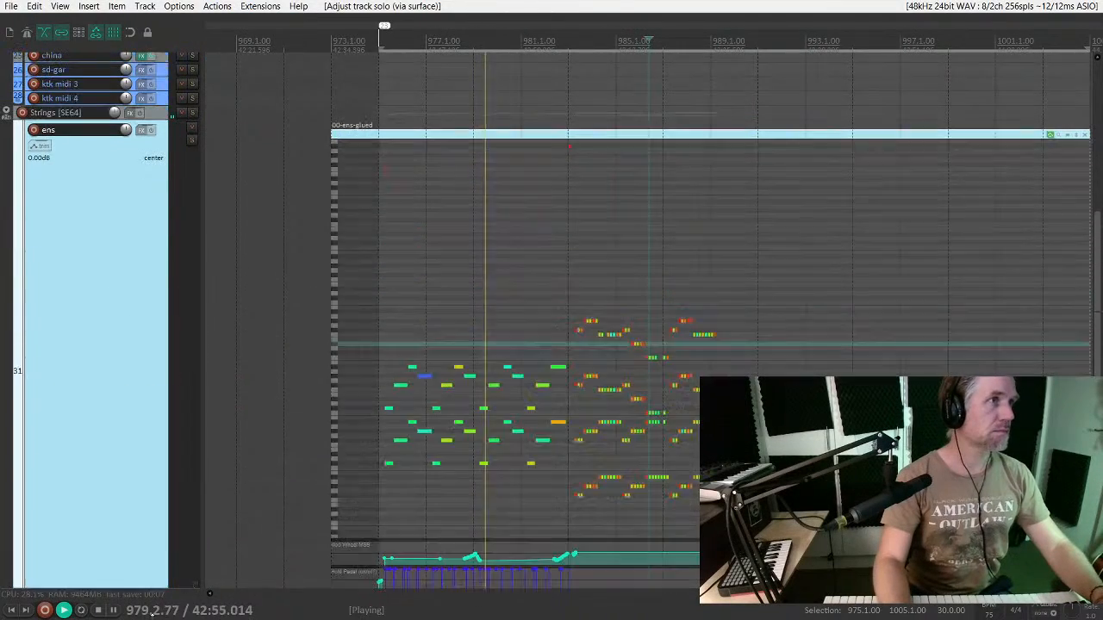
scroll(606, 365, up, 4)
scroll(594, 360, left, 5)
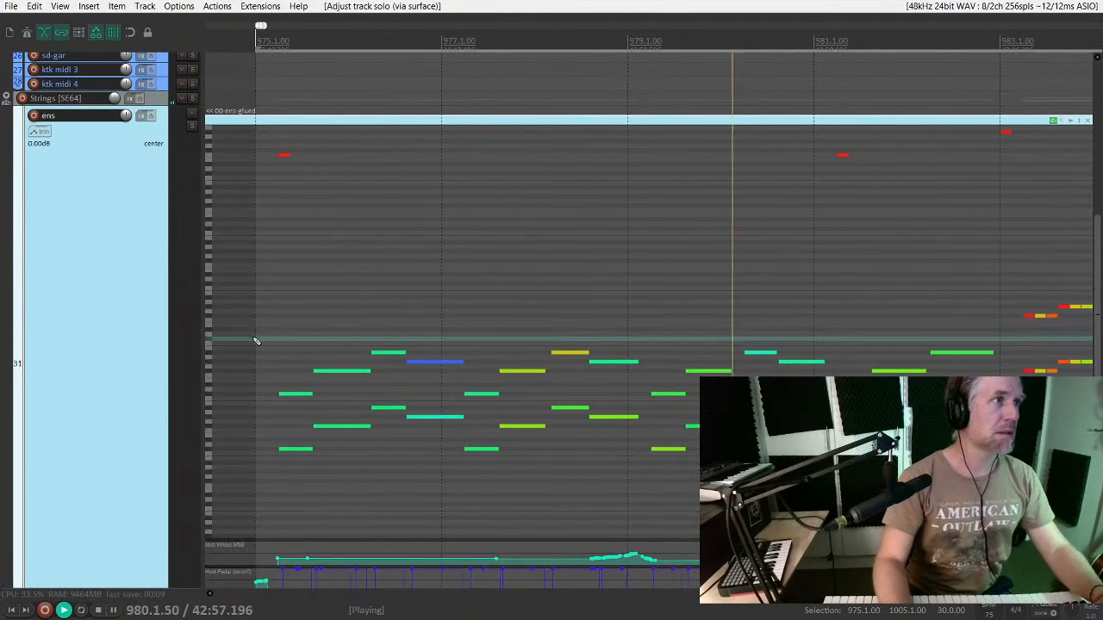
key(space)
scroll(517, 387, up, 3)
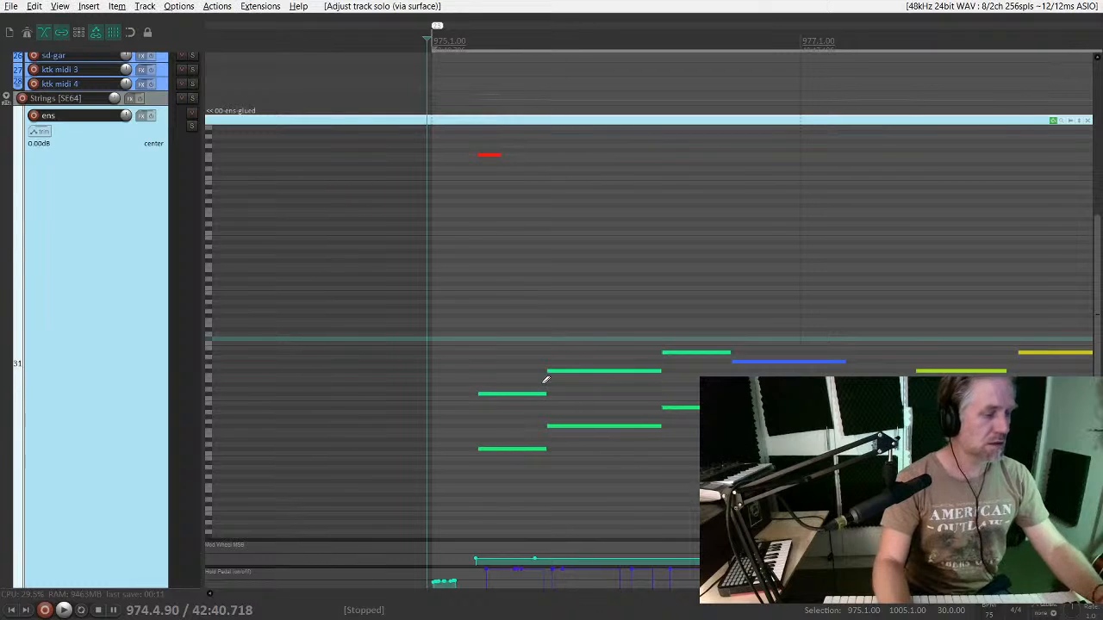
key(space)
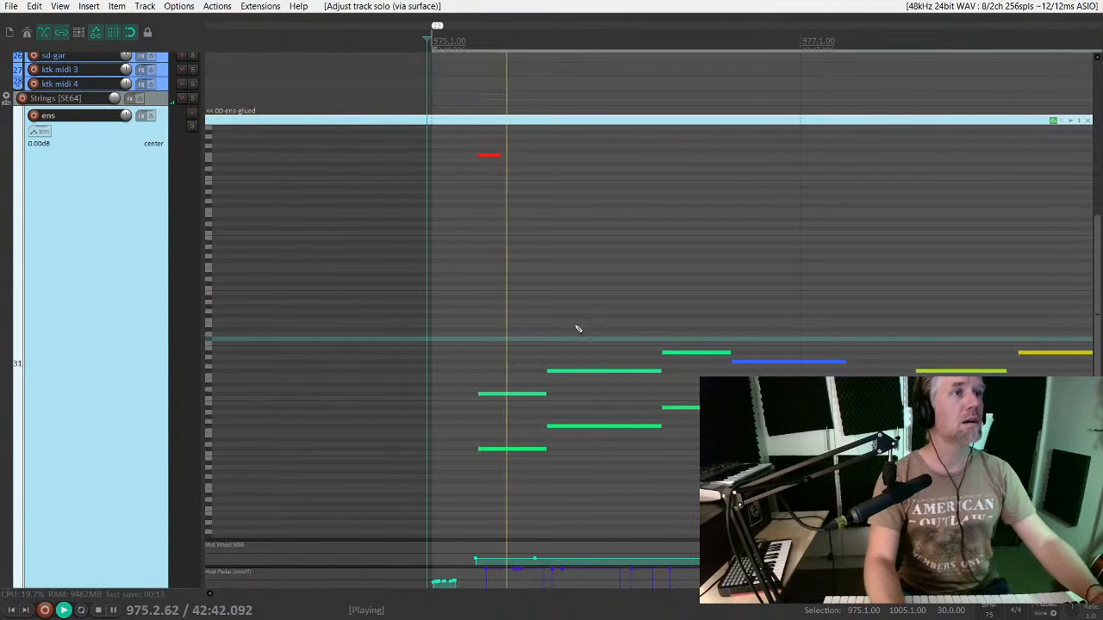
Step: Try to change the end of the lower second note in bar 975 and undo the note edit
drag(658, 426, 652, 364)
key(ctrl+z)
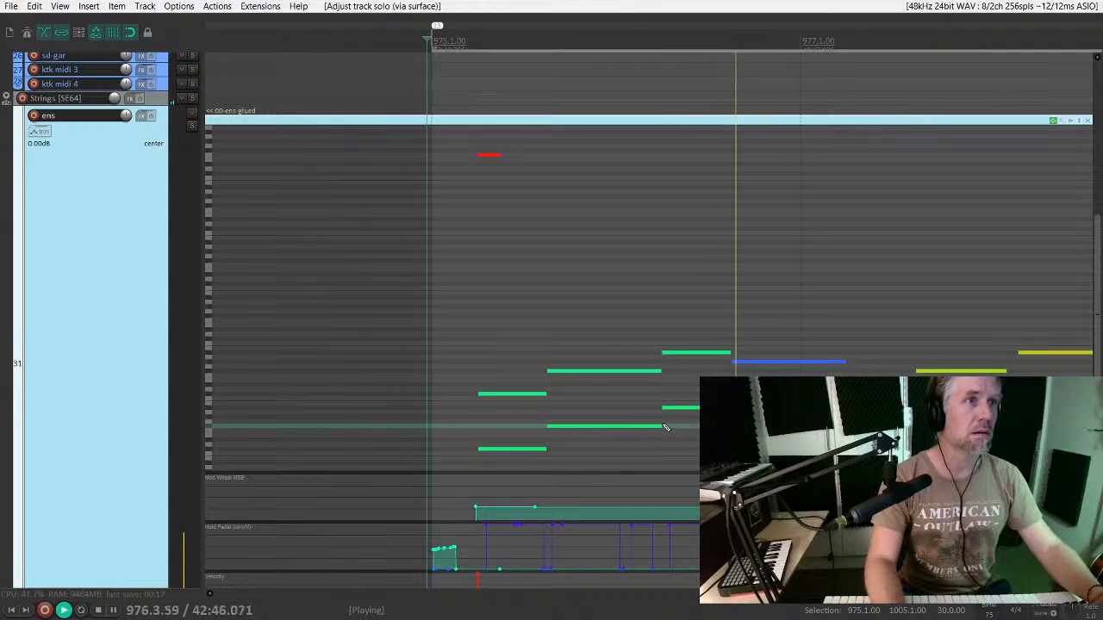
key(space)
key(space)
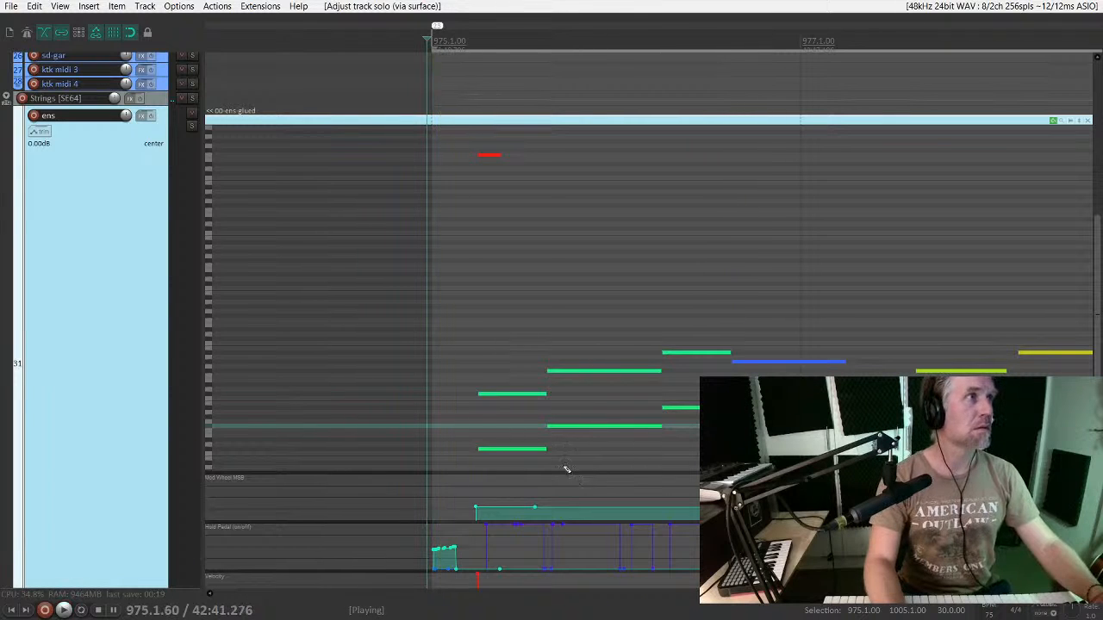
drag(658, 426, 642, 430)
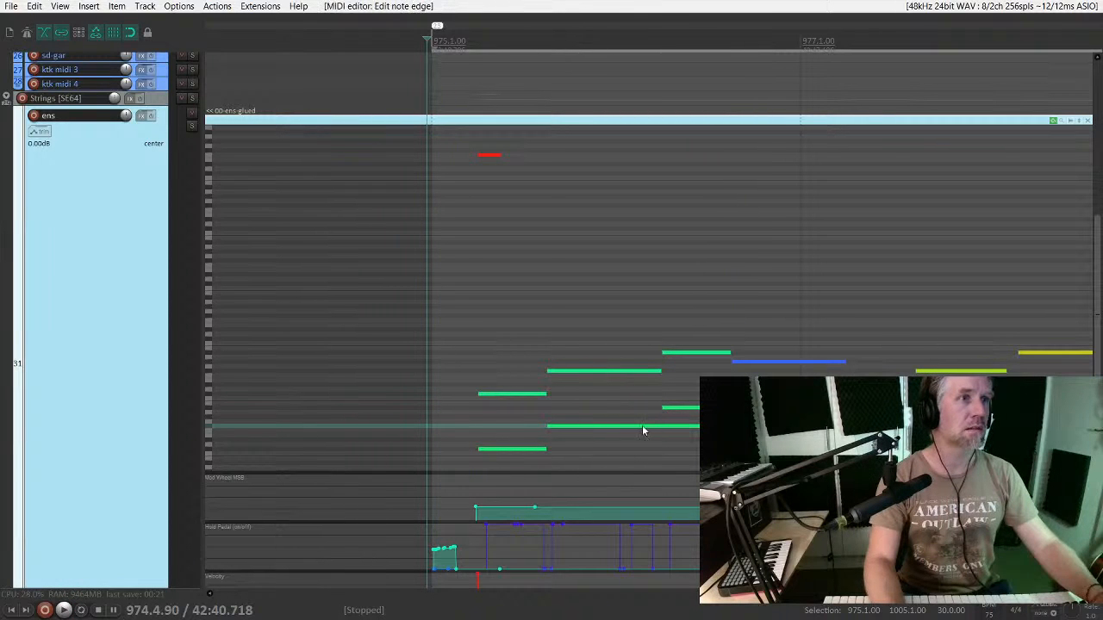
key(ctrl+z)
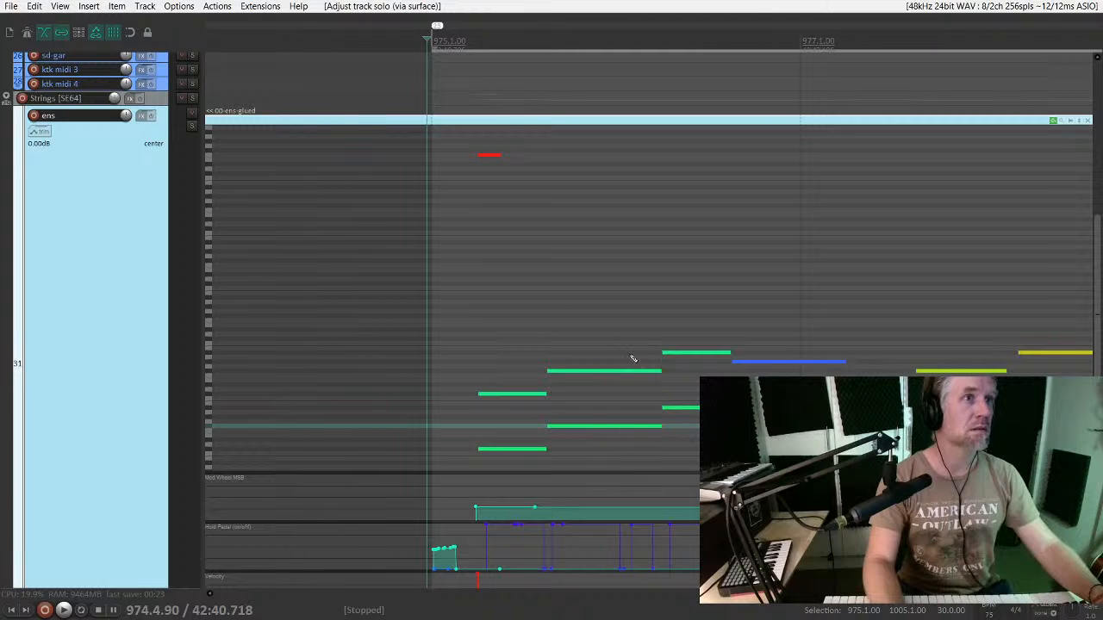
Step: Place the edit cursor at 975.2.57 and shift the upper second note of the ens part earlier
click(377, 83)
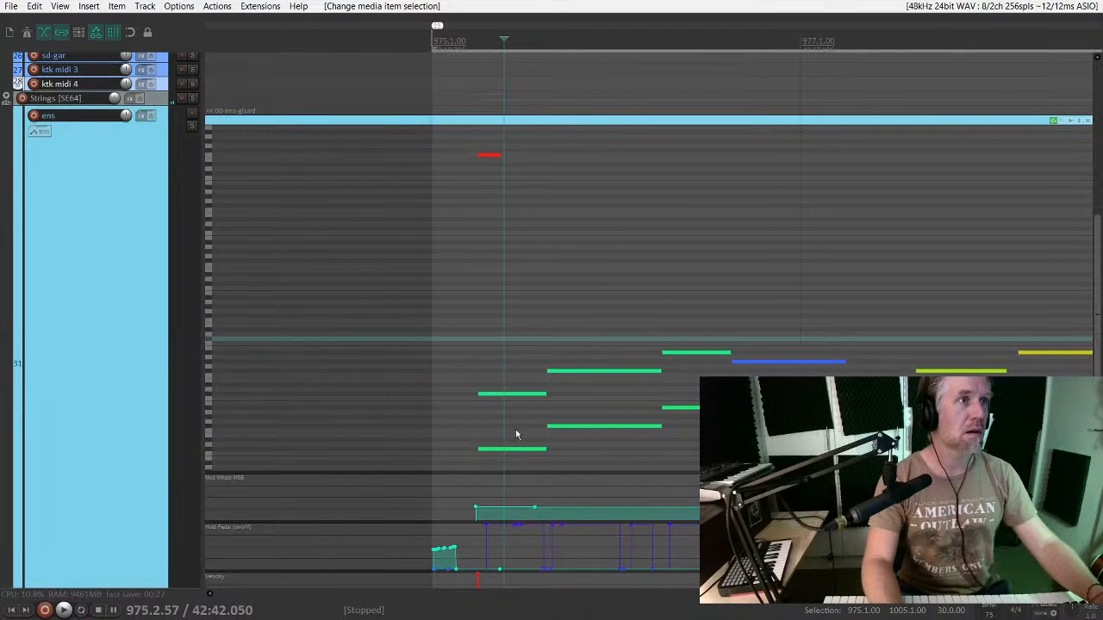
scroll(515, 429, down, 1)
key(space)
key(space)
click(593, 362)
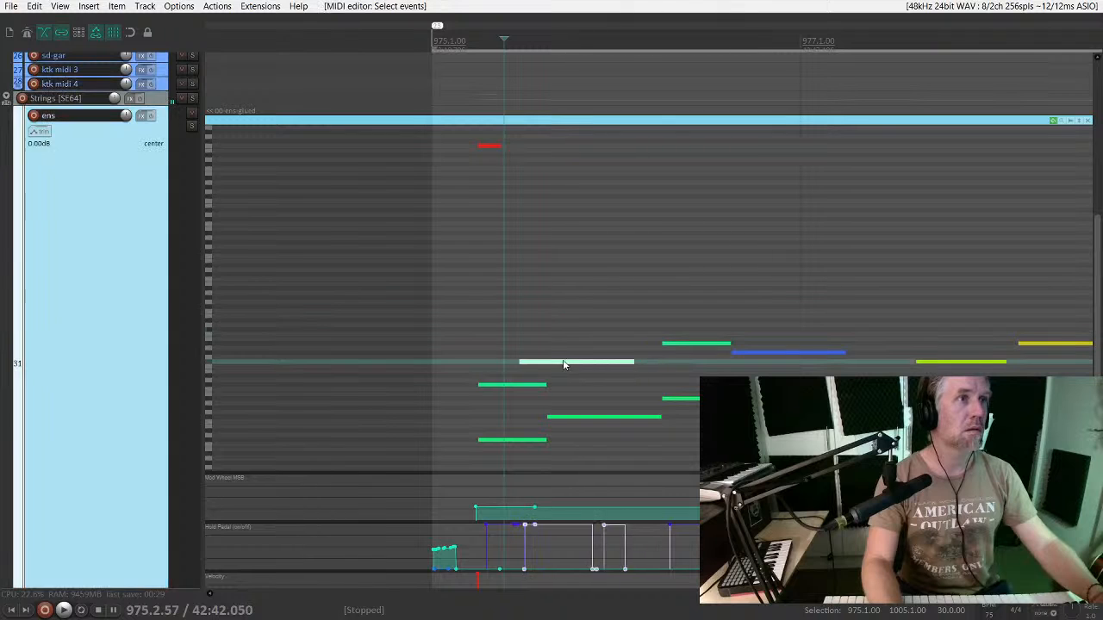
Step: Audition the opening notes of the ens strings item around 975.2
drag(600, 440, 603, 421)
key(space)
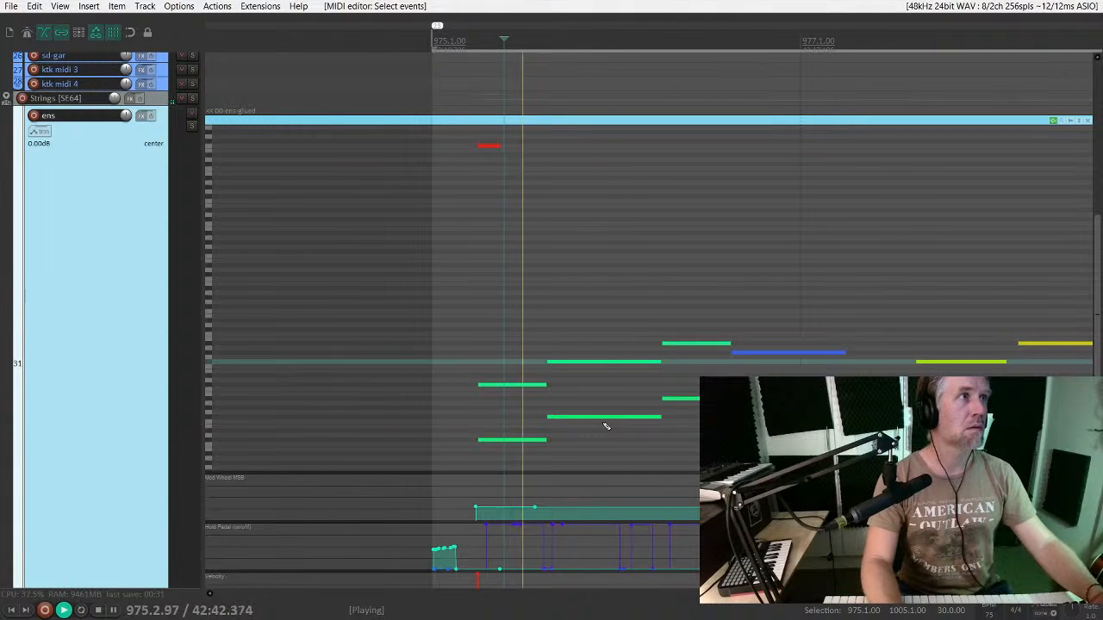
key(space)
click(603, 421)
Step: Examine the low-register notes of the 00-ens-glued take in the MIDI editor, return to the arrangement, and audition the passage briefly
double_click(606, 124)
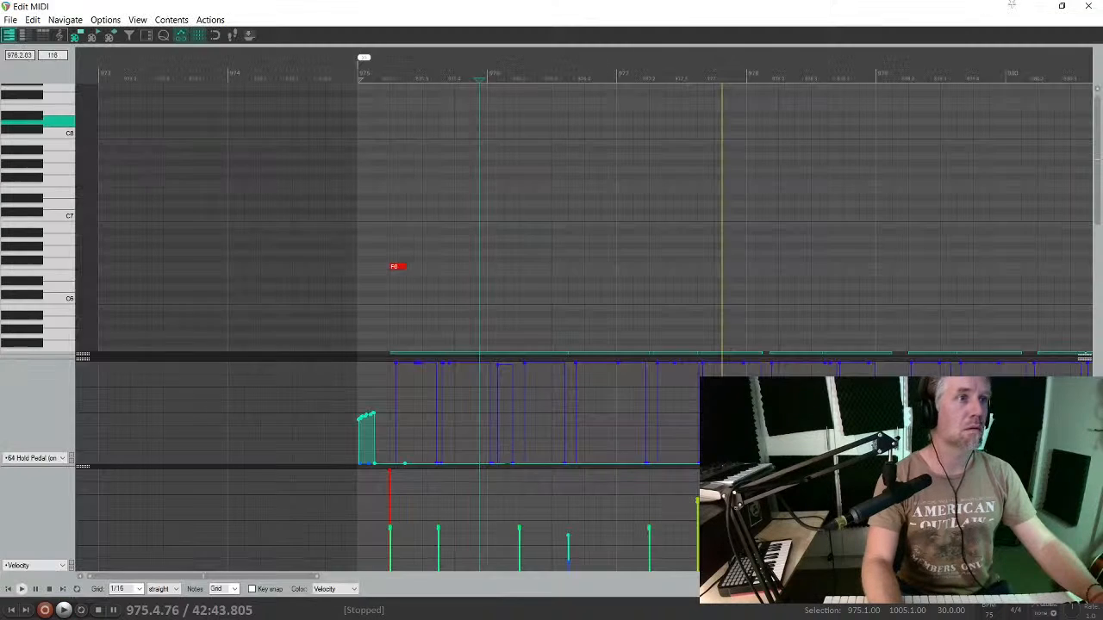
scroll(504, 285, down, 4)
scroll(423, 273, up, 3)
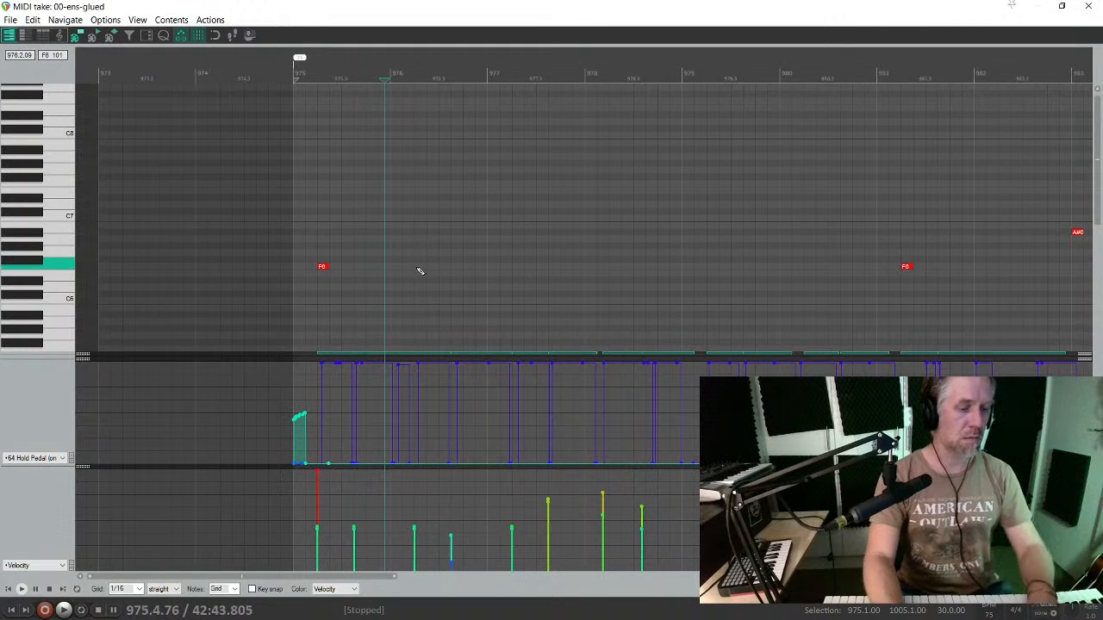
scroll(370, 263, down, 3)
scroll(396, 311, down, 6)
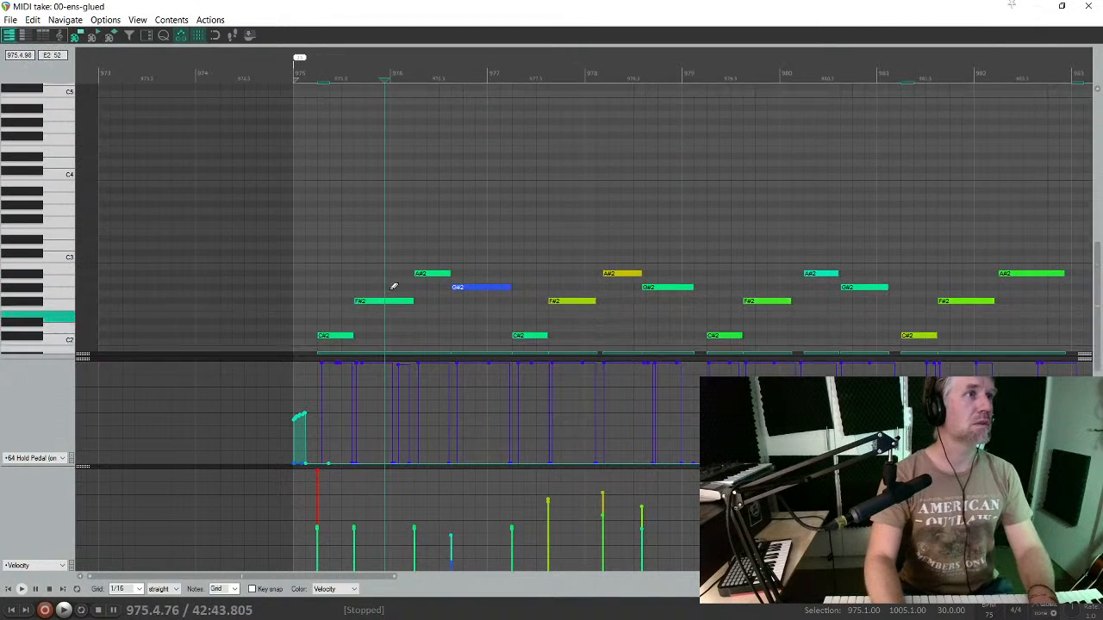
scroll(392, 301, down, 1)
key(Escape)
key(space)
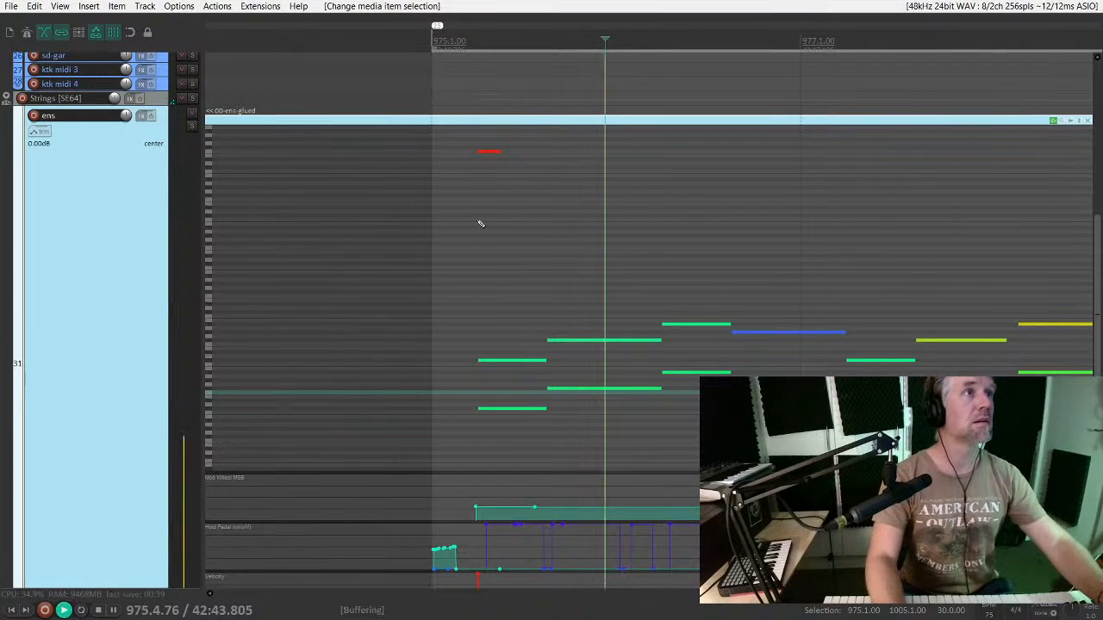
key(space)
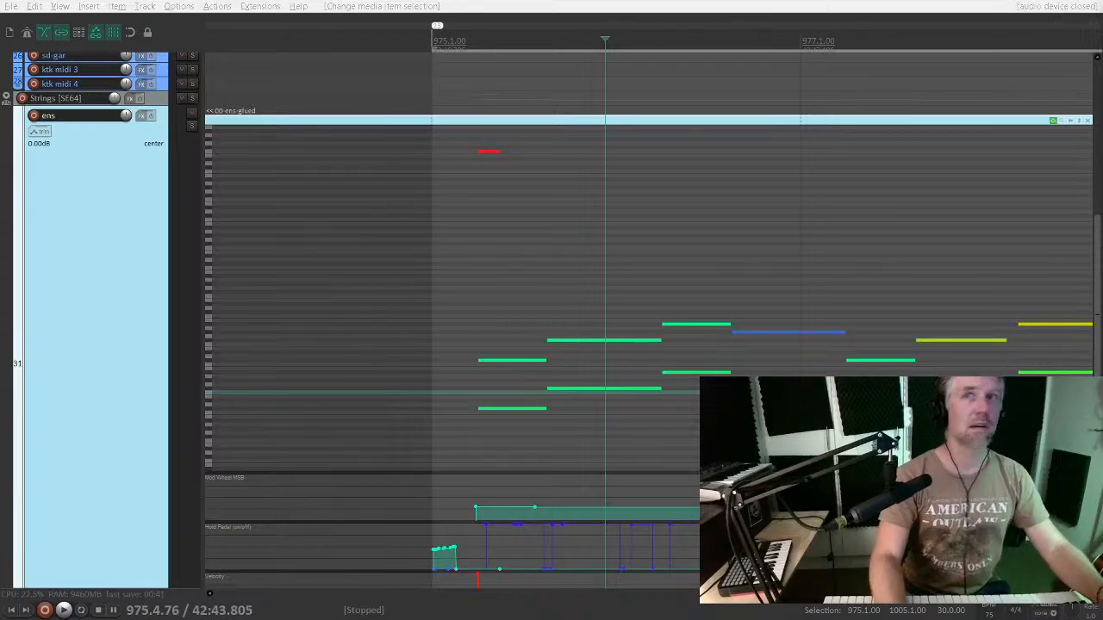
Step: Switch to the Brave browser and search the web for "reaper can't select mid nottes"
key(alt+Tab)
key(ctrl+t)
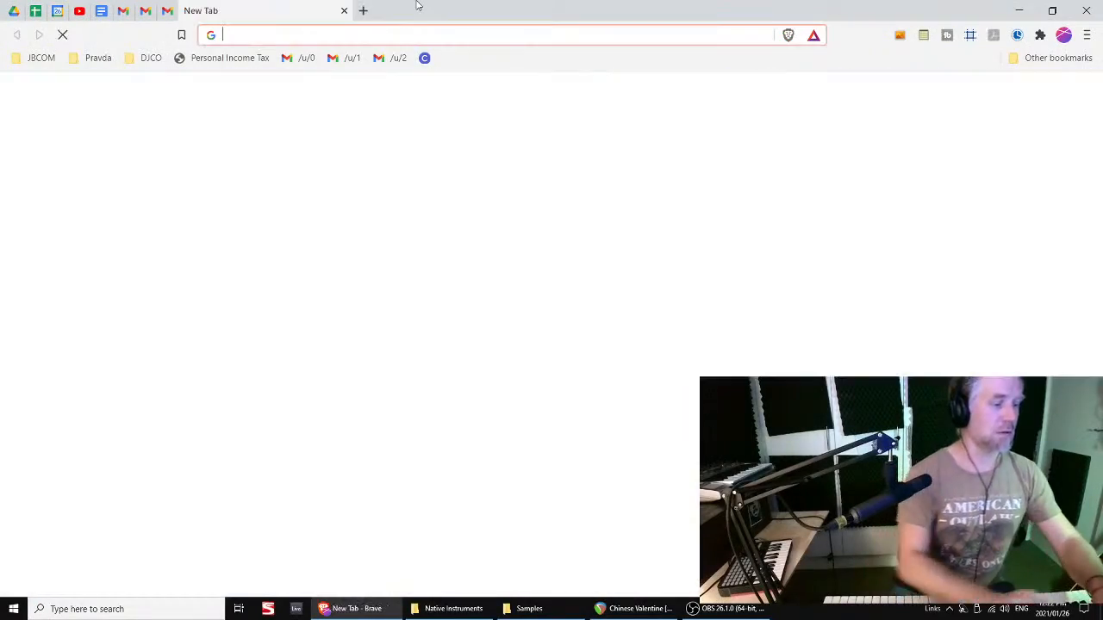
text(reaper can')
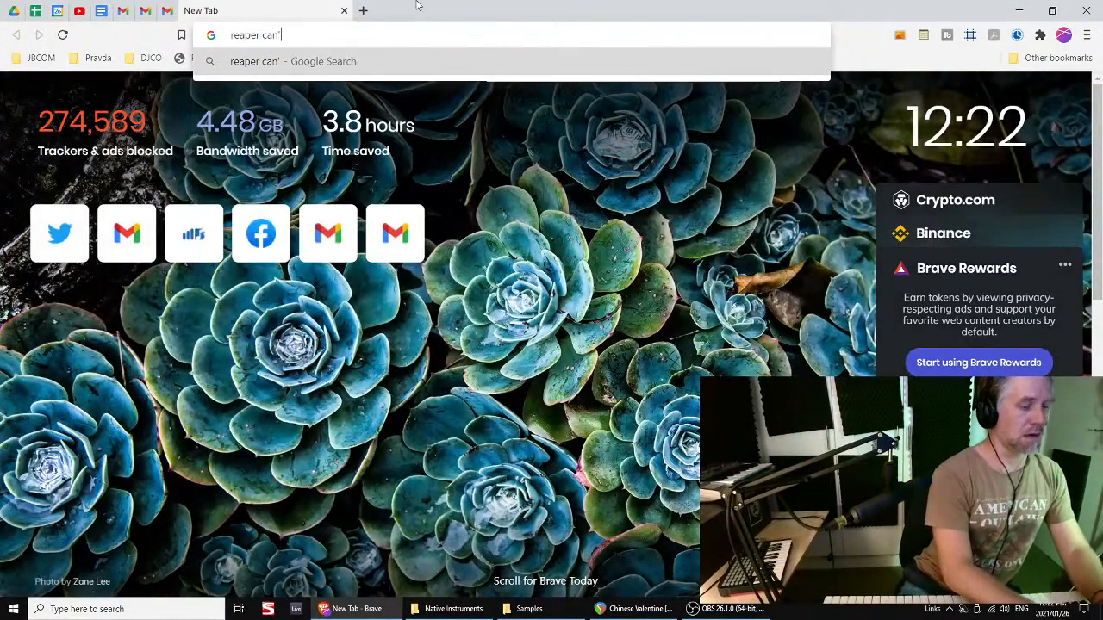
text(t select mic)
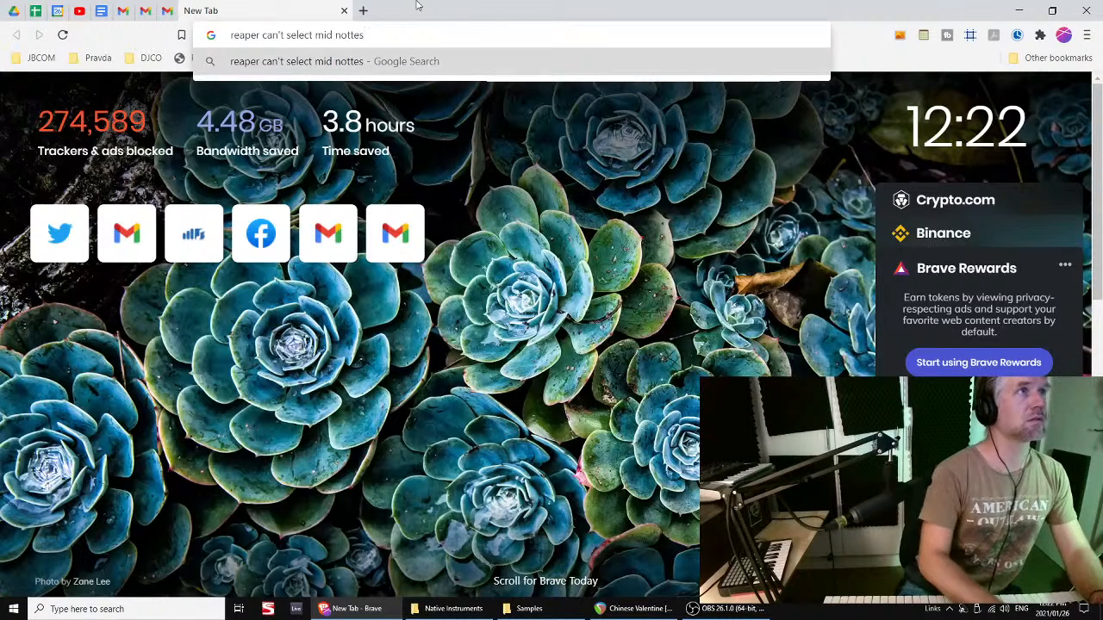
key(Return)
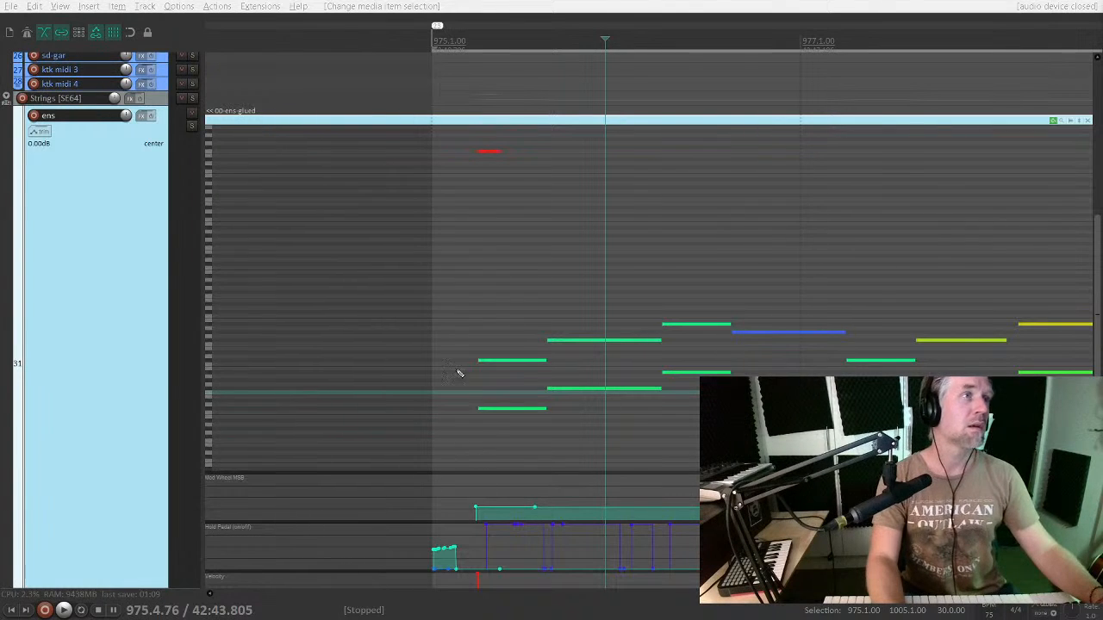
Step: Back in REAPER, view the ens take in the MIDI editor, close it, and select the first two note pairs inline
double_click(557, 119)
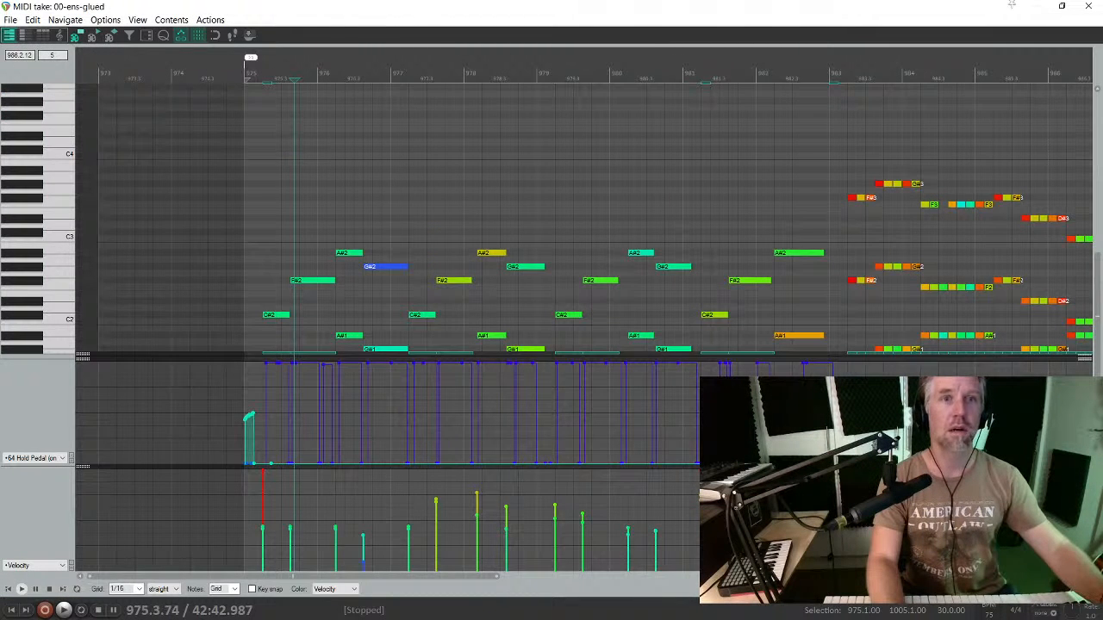
key(Escape)
drag(536, 332, 582, 411)
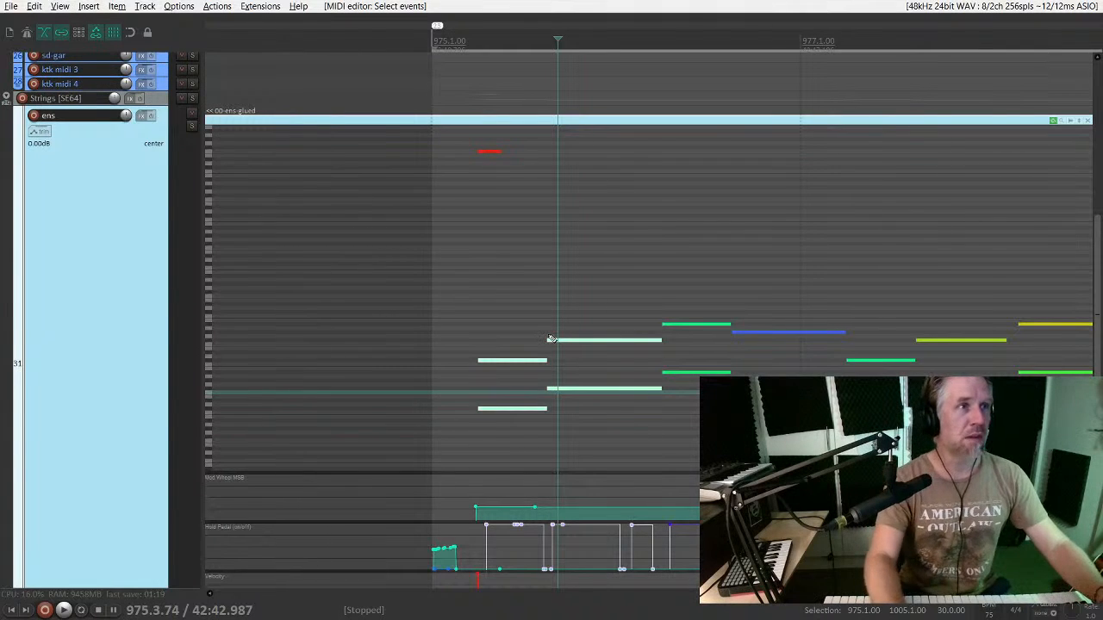
scroll(552, 339, right, 3)
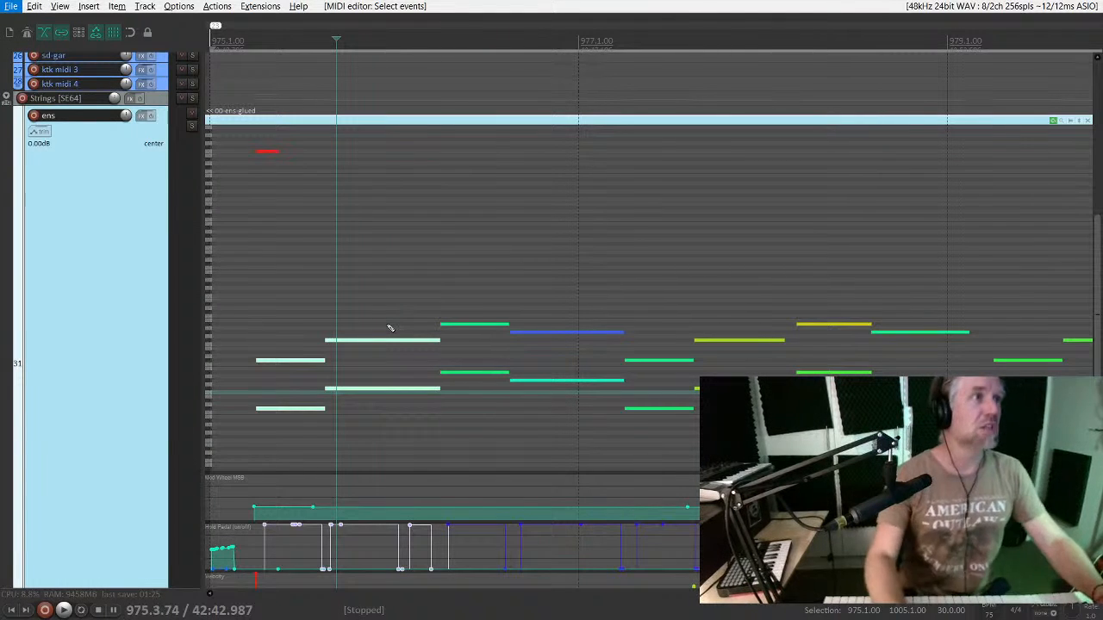
Step: Shorten the ends of the second note pair in the ens item during playback and shift its hold pedal events slightly earlier
drag(437, 313, 418, 388)
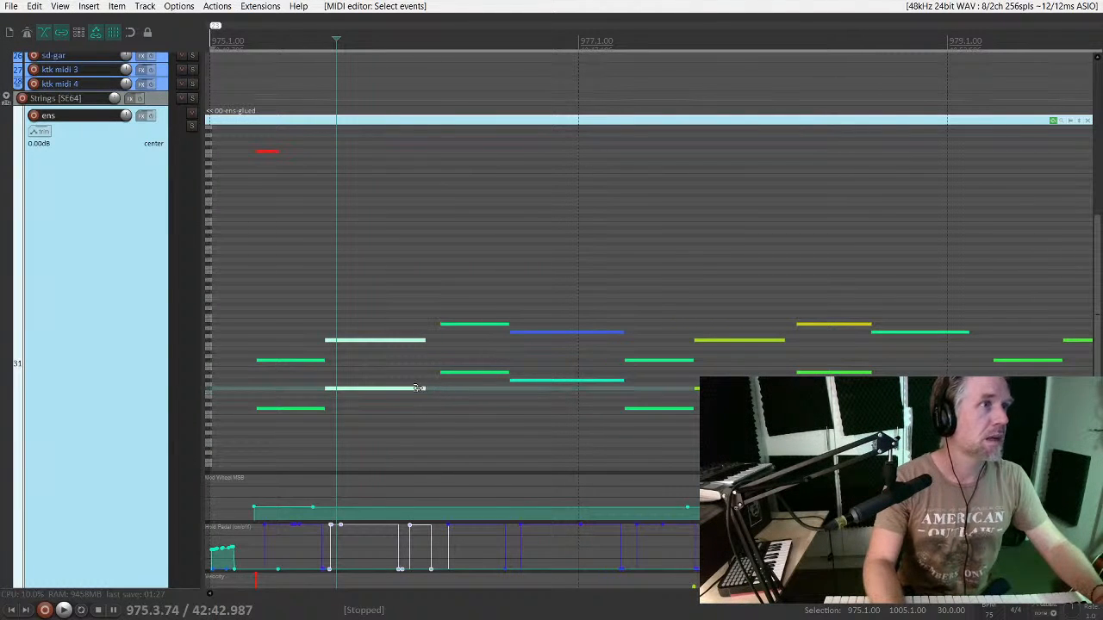
click(239, 296)
key(space)
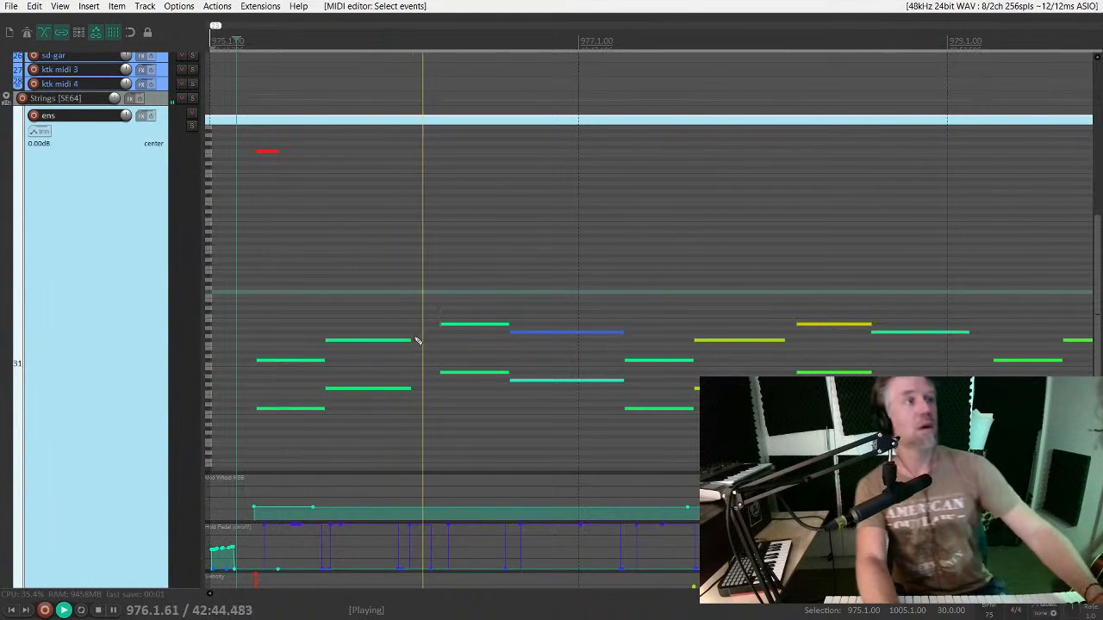
drag(417, 330, 397, 390)
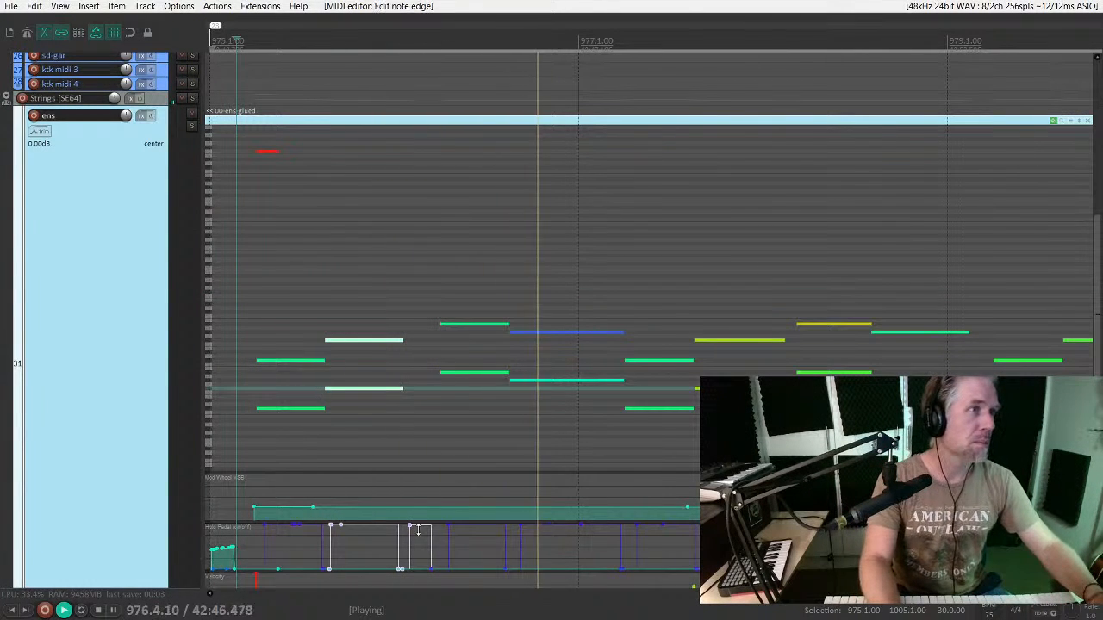
drag(399, 569, 390, 569)
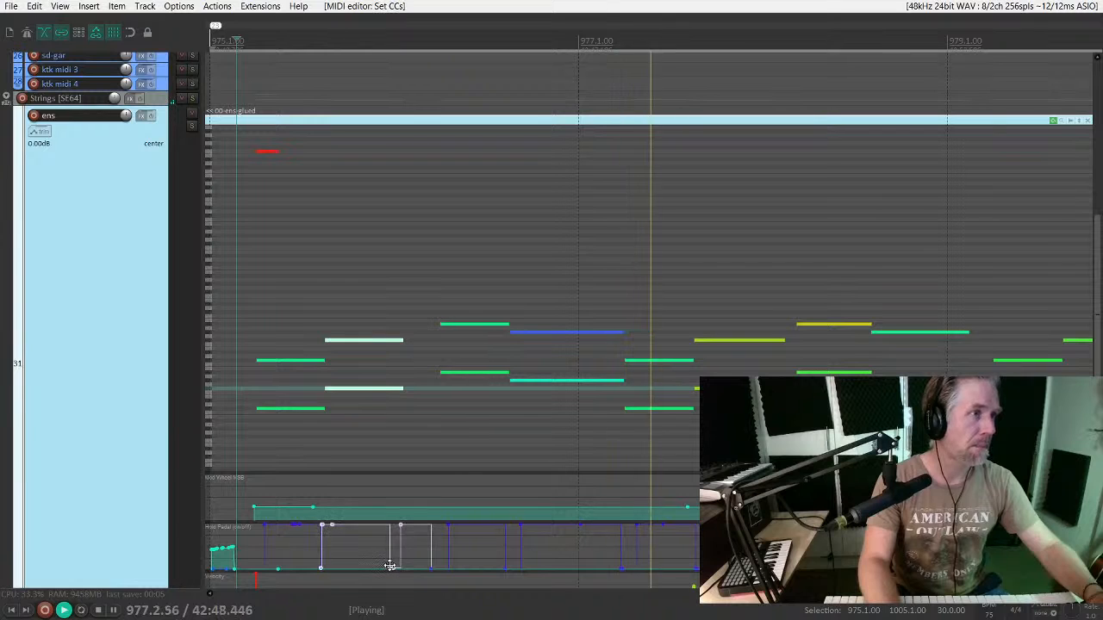
Step: Select the fourth and sixth note pairs in the ens item and shorten their ends together
drag(534, 316, 543, 393)
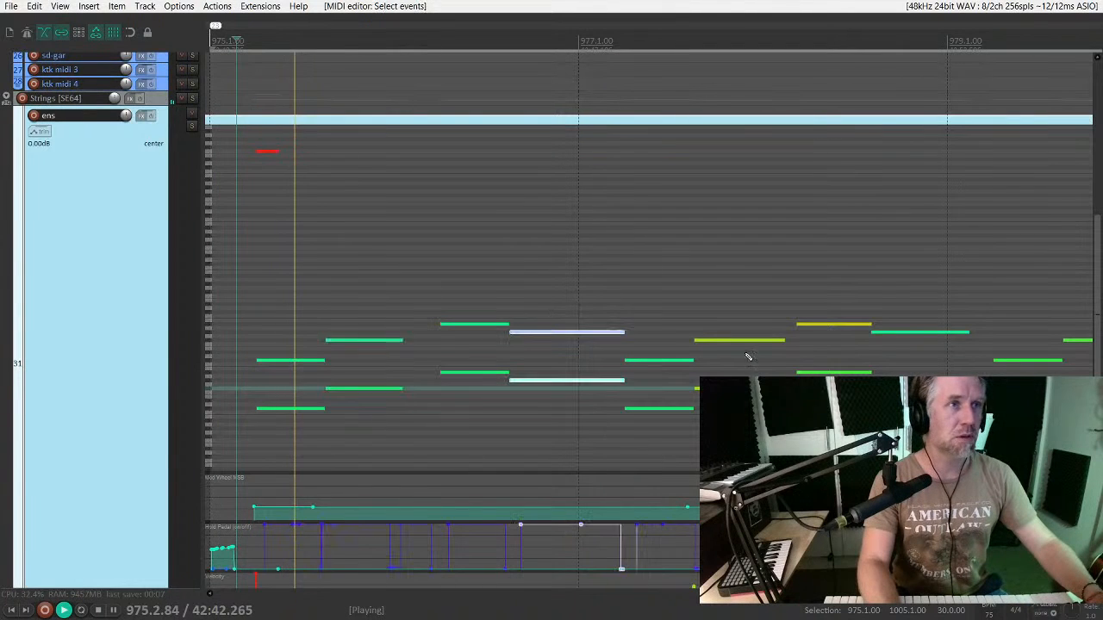
drag(748, 313, 748, 400)
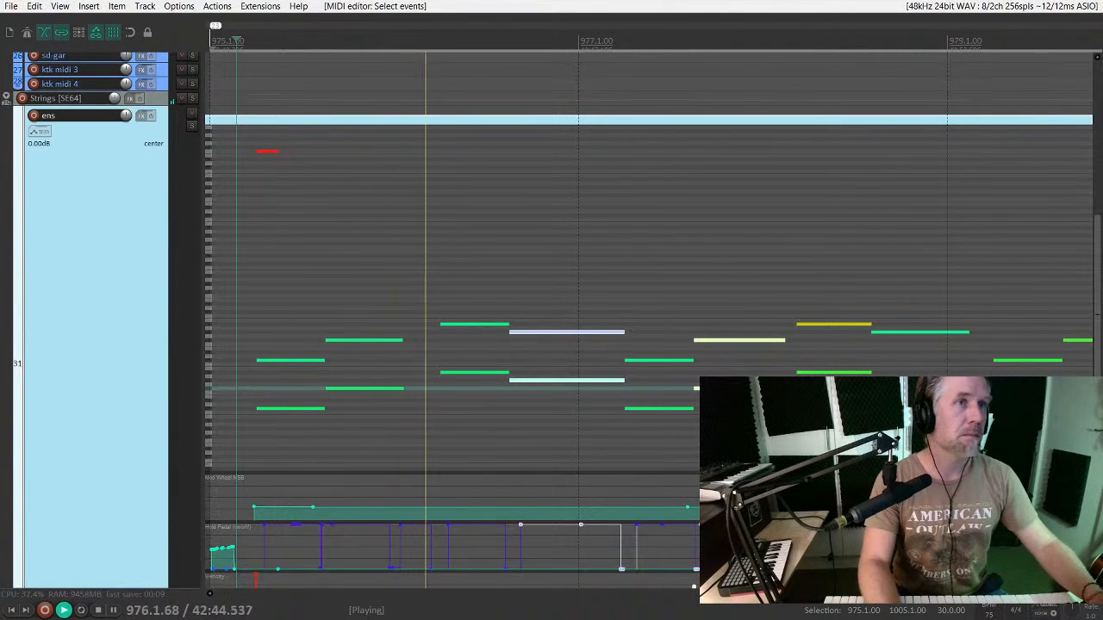
drag(624, 332, 601, 331)
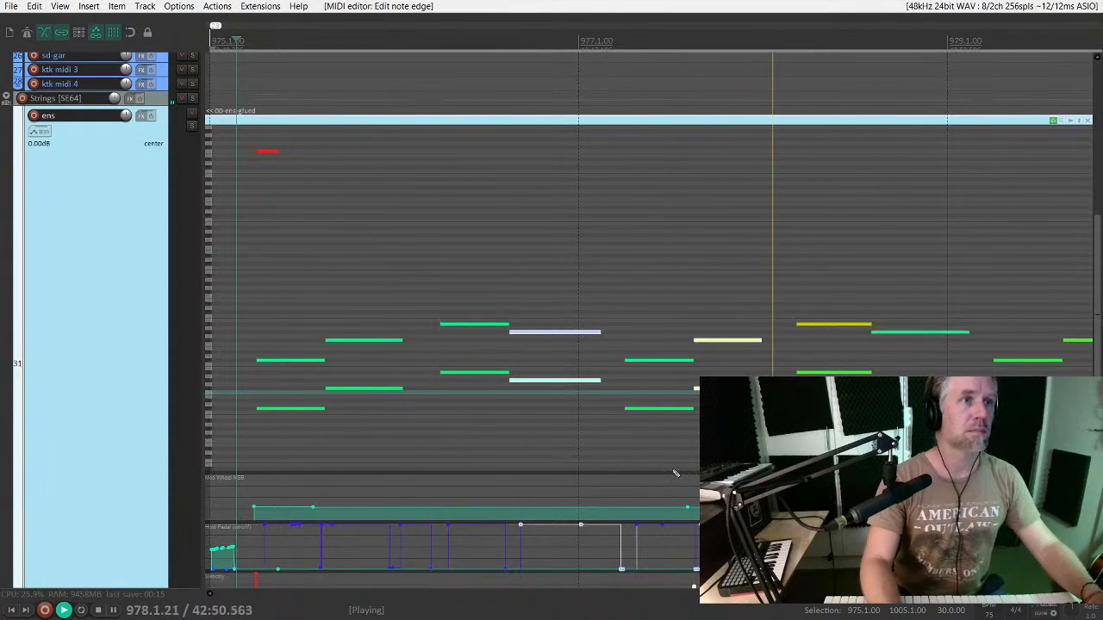
key(space)
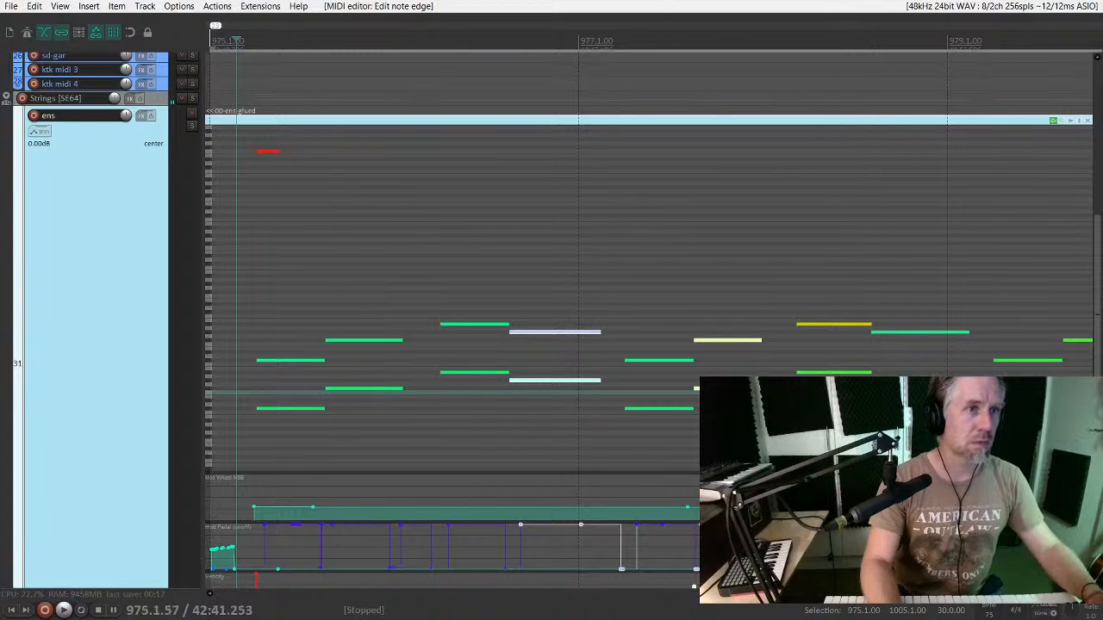
key(ctrl+z)
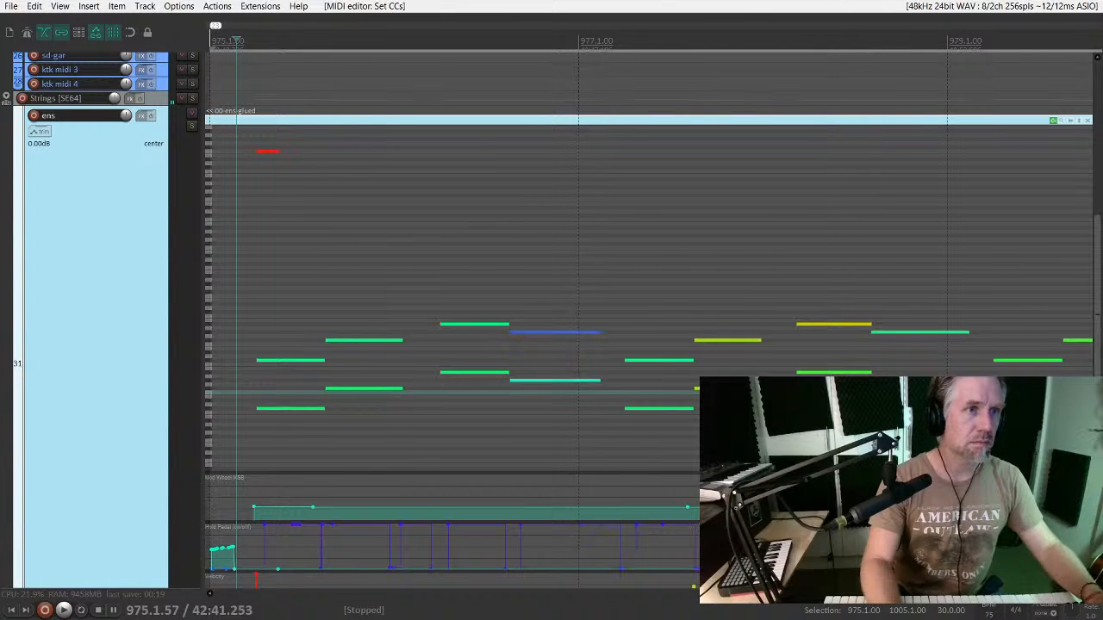
Step: Play back the edited ens phrases and examine the item's mod wheel, hold pedal and velocity lanes
key(space)
key(space)
scroll(441, 506, down, 1)
scroll(629, 473, up, 1)
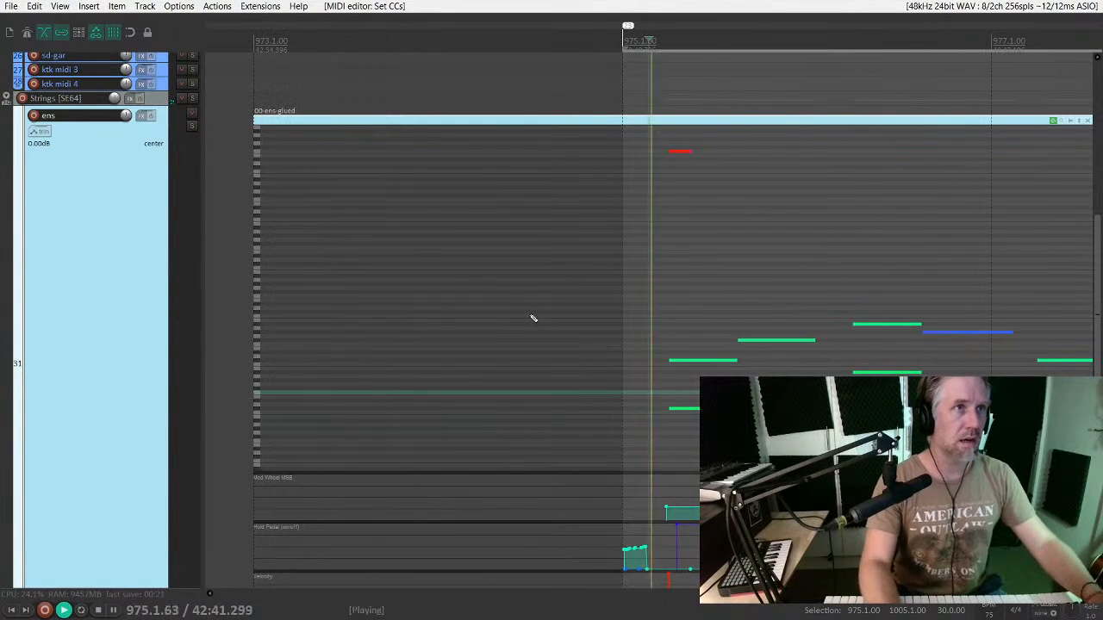
scroll(625, 295, down, 3)
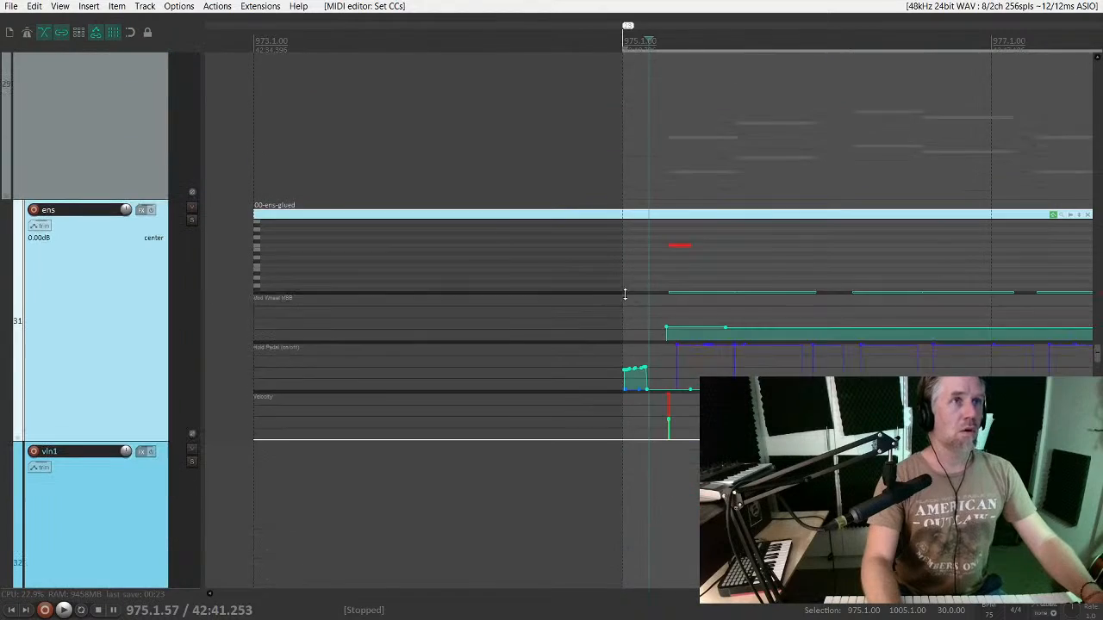
scroll(629, 297, down, 10)
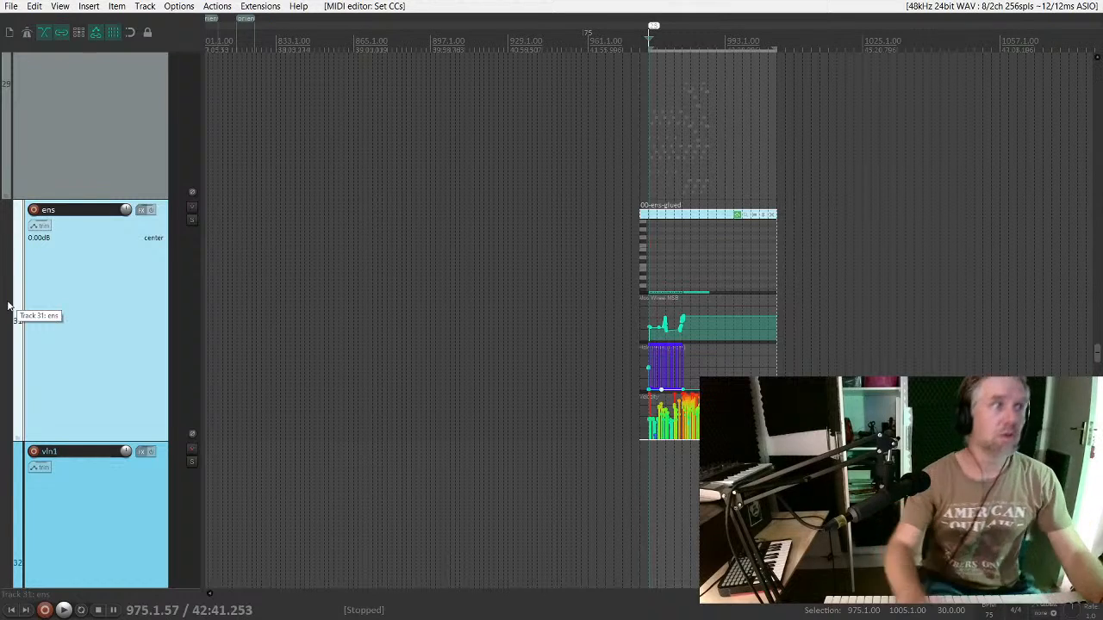
scroll(689, 272, up, 3)
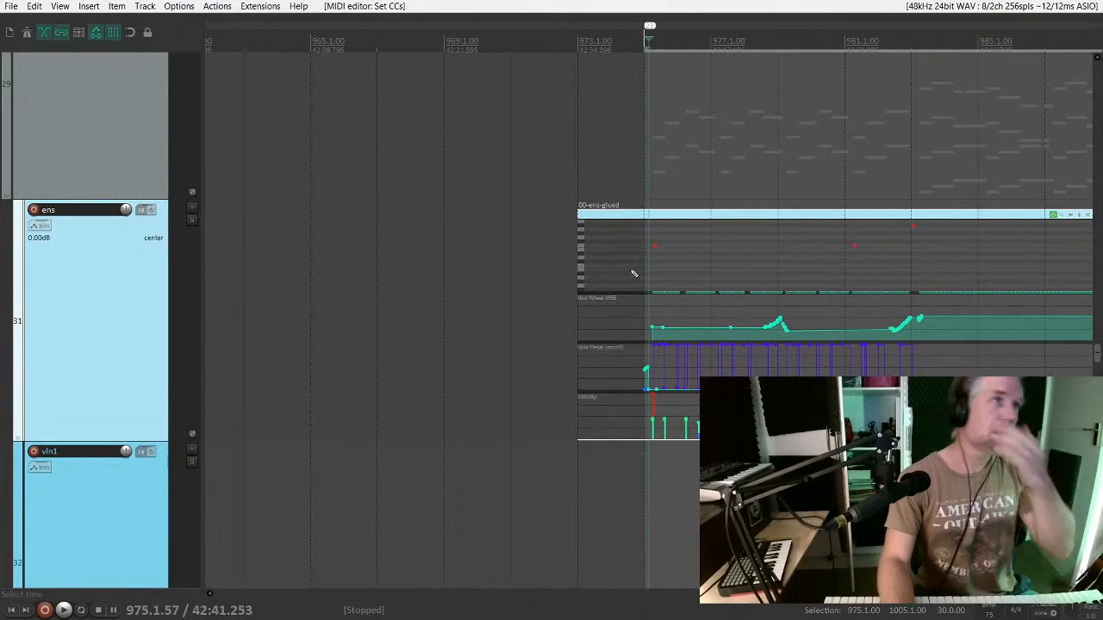
scroll(631, 282, right, 2)
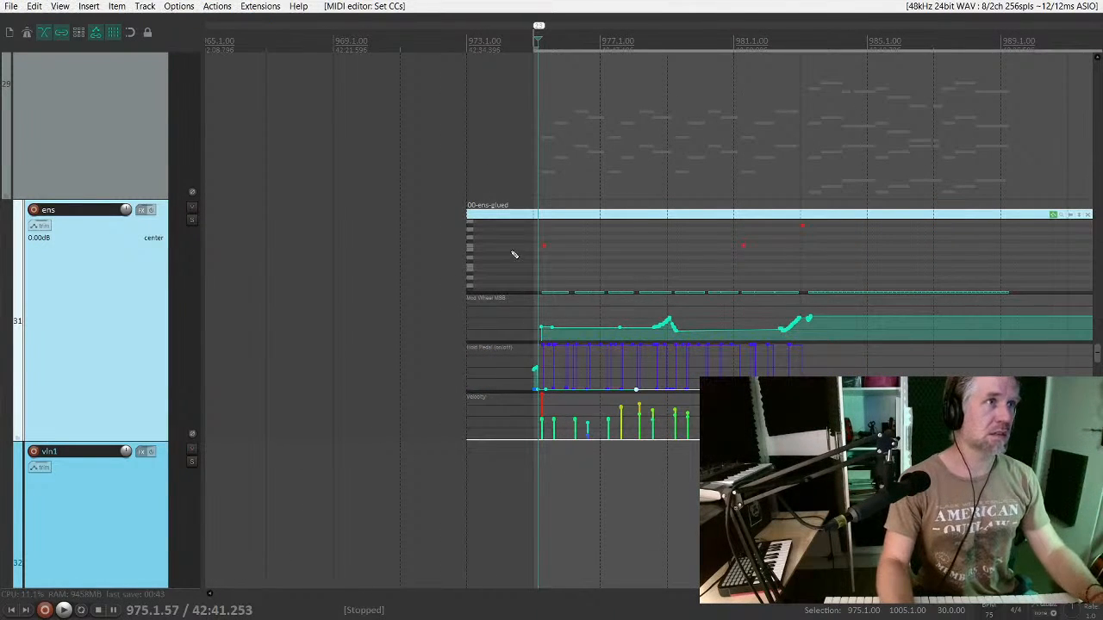
key(space)
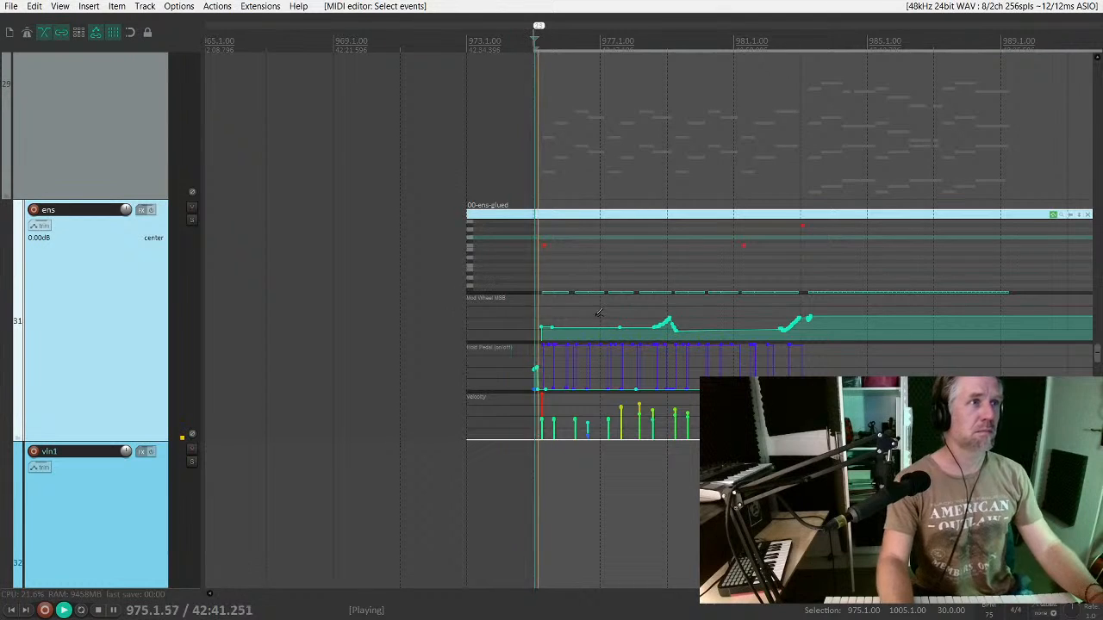
scroll(592, 354, up, 4)
scroll(592, 355, down, 6)
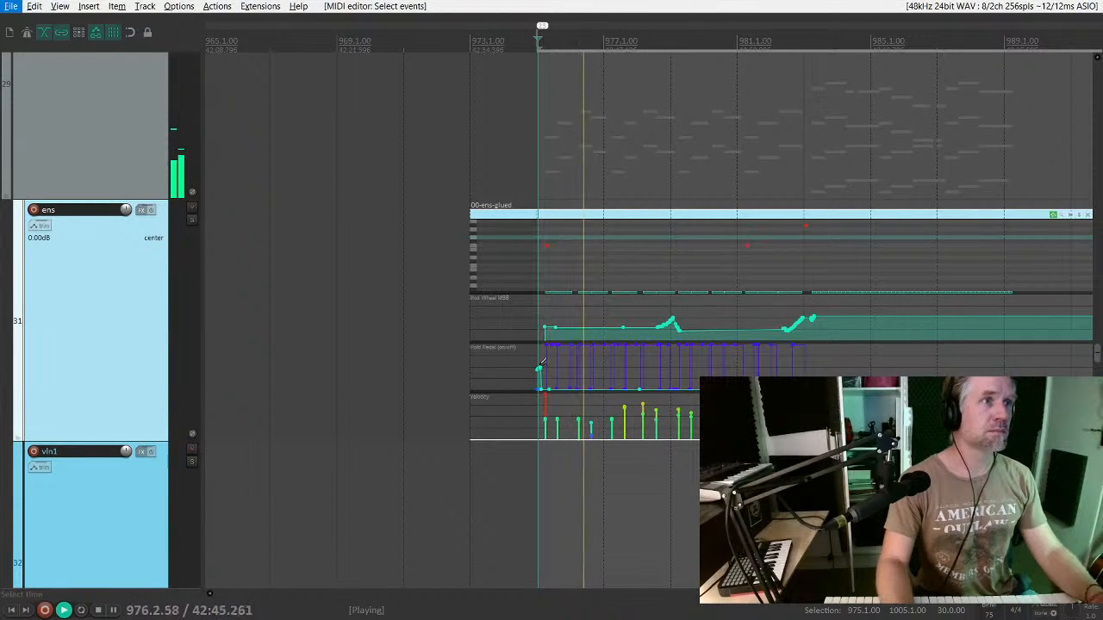
Step: Delete the stray hold pedal events just before the first notes at 975.1 in the ens item
key(space)
click(534, 366)
drag(537, 369, 832, 342)
key(space)
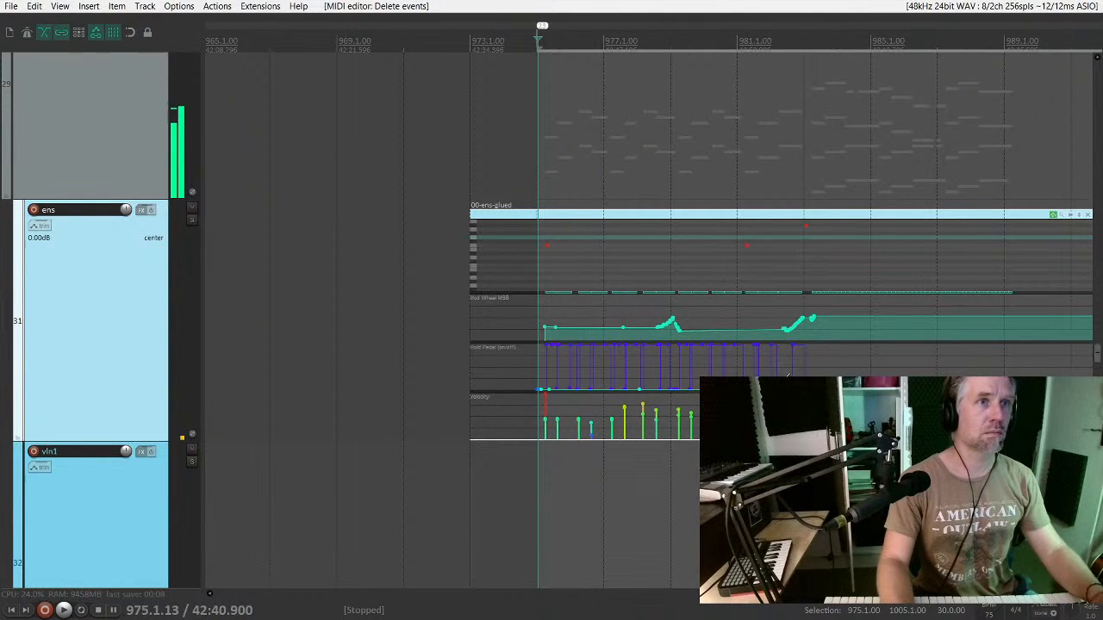
Step: Audition the ens item from around bar 977 and check its lanes with the track enlarged
click(631, 220)
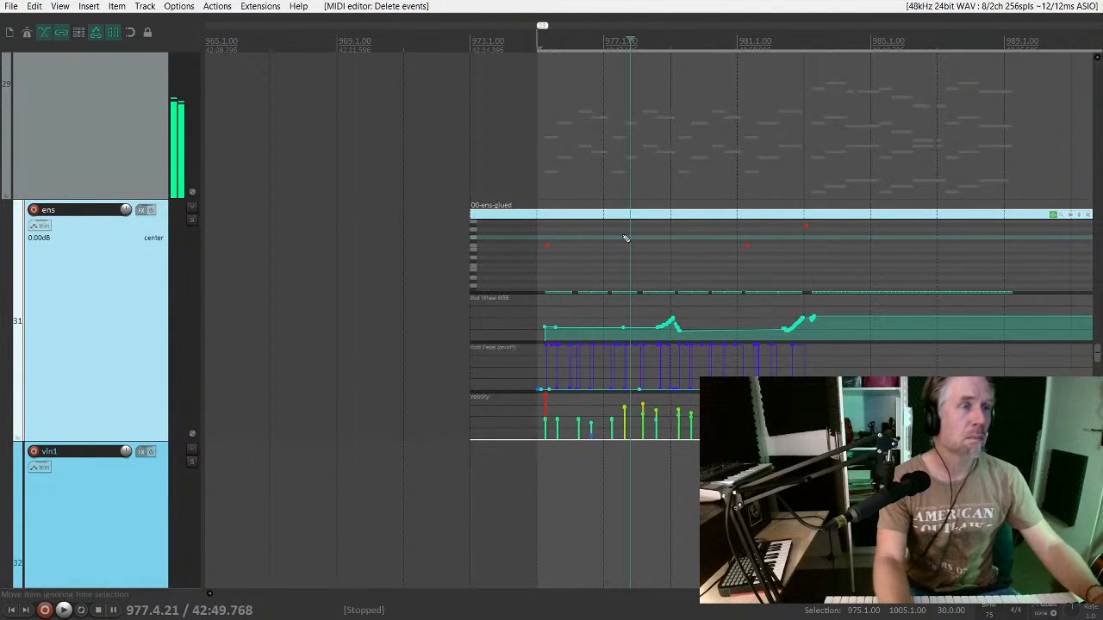
key(space)
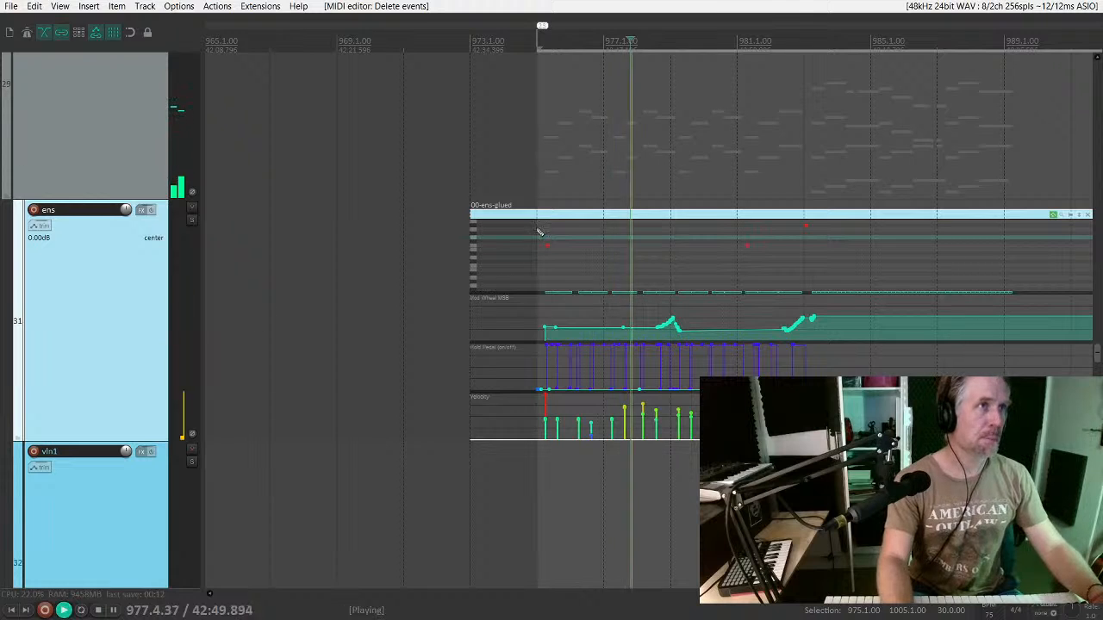
click(608, 237)
click(611, 215)
key(grave)
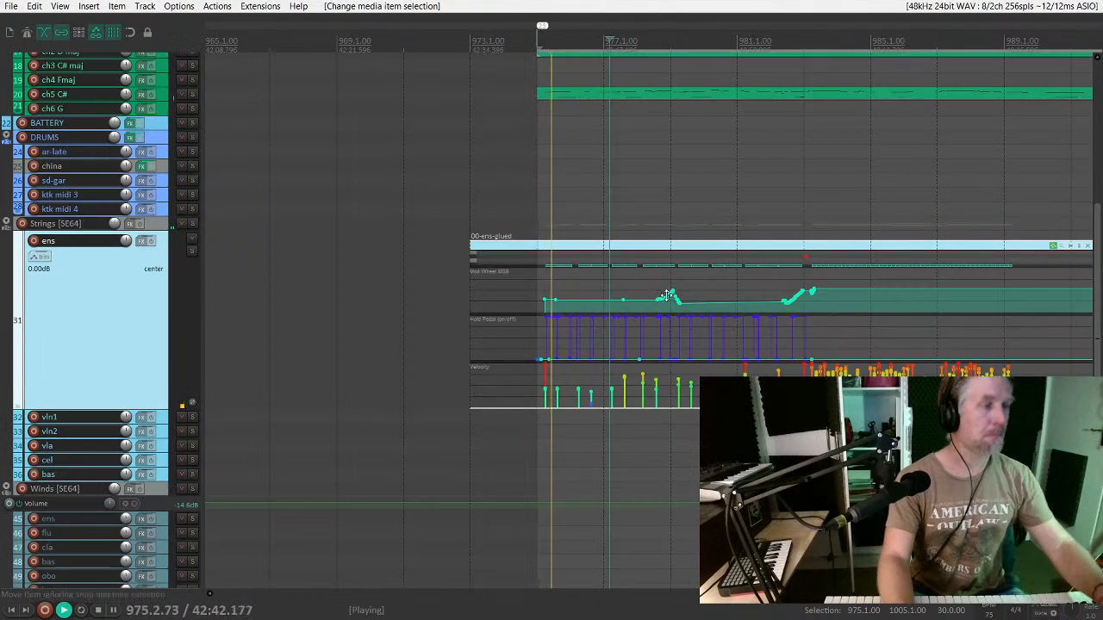
scroll(618, 257, up, 1)
key(grave)
key(space)
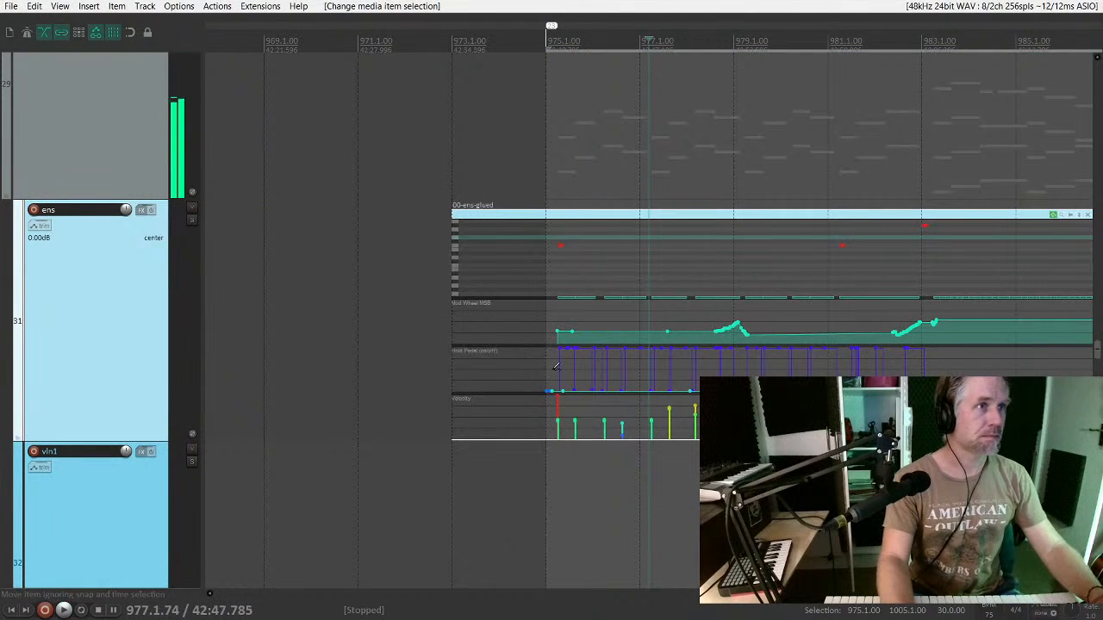
key(space)
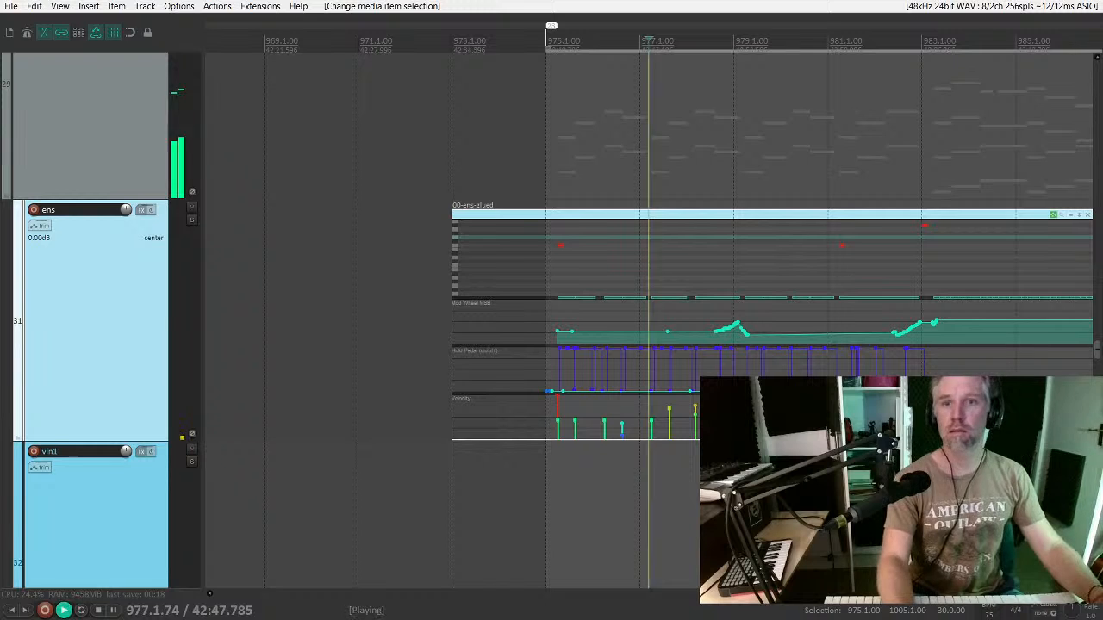
Step: Stop playback, shrink the tracks to an overview and briefly record-arm the ens strings track to try it live
key(space)
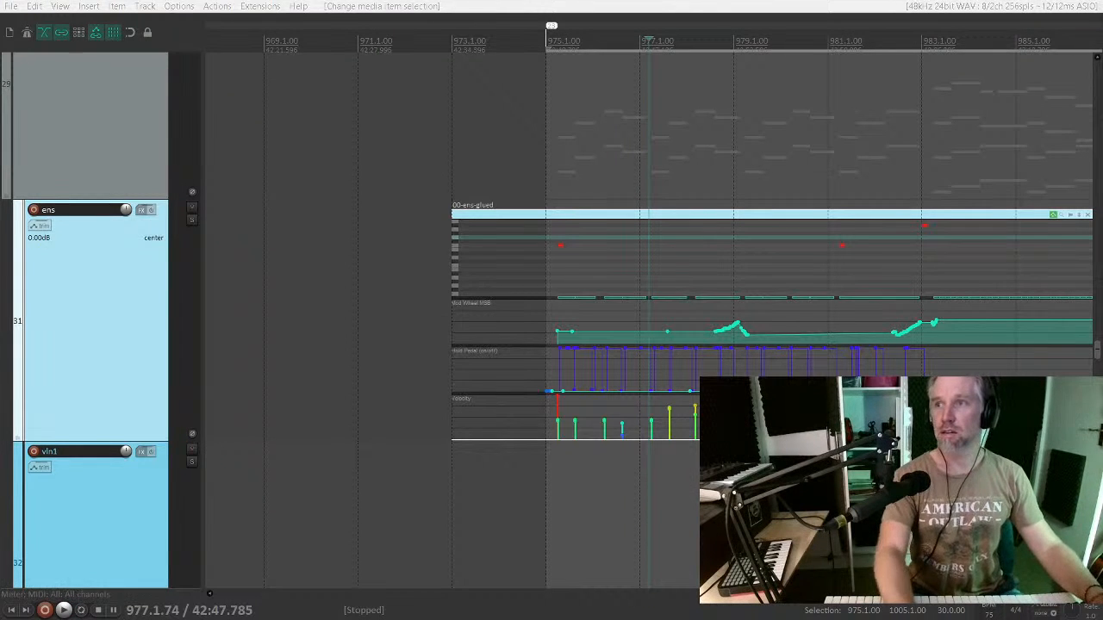
click(91, 129)
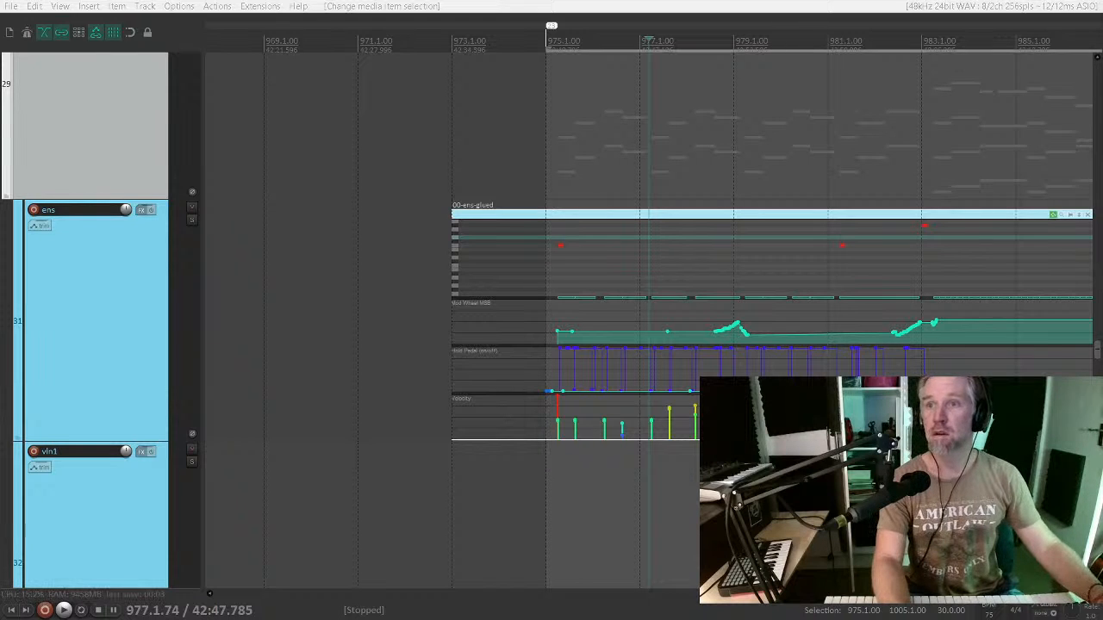
click(65, 285)
scroll(127, 306, up, 3)
scroll(128, 306, down, 3)
scroll(129, 320, down, 3)
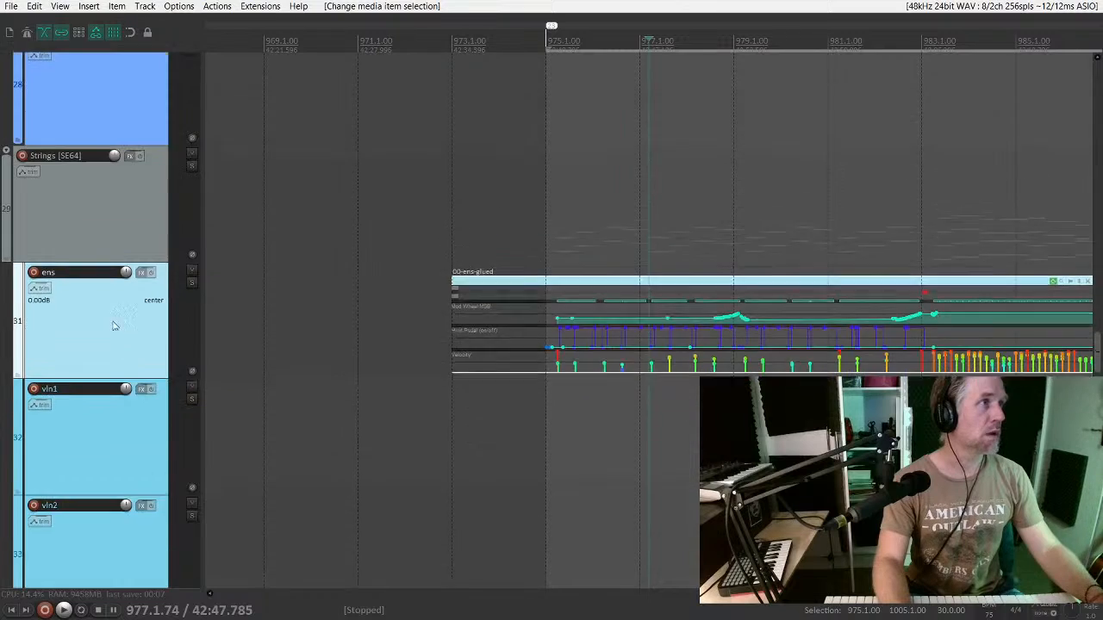
scroll(113, 324, down, 5)
click(33, 321)
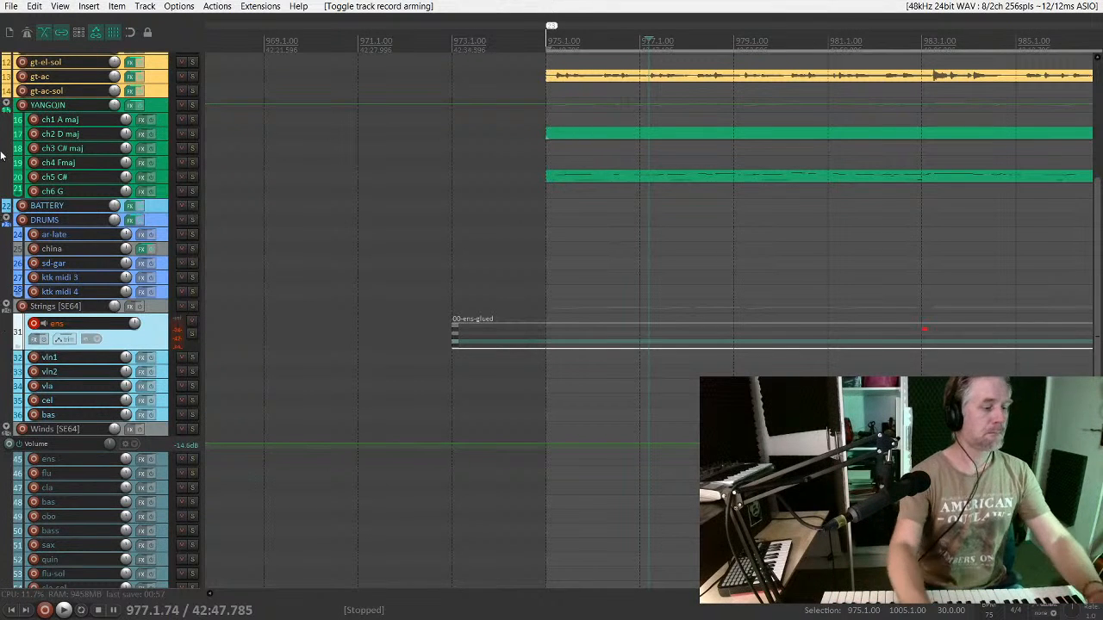
click(34, 326)
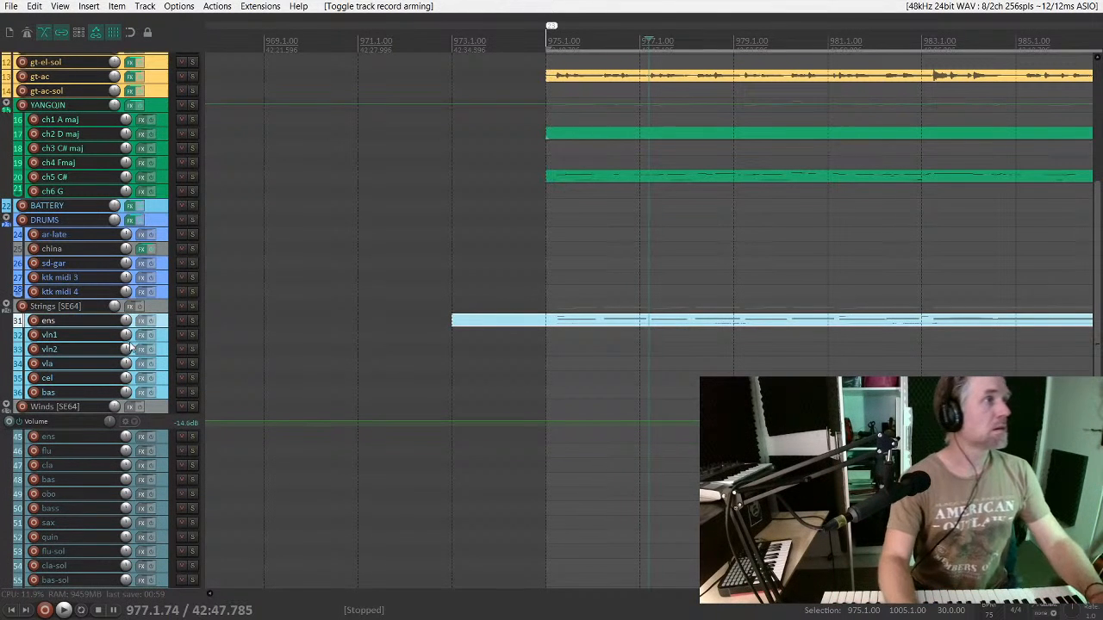
Step: Briefly record-arm the vln1 track to try its sound on its own, leaving it disarmed
key(space)
click(35, 336)
key(space)
click(35, 338)
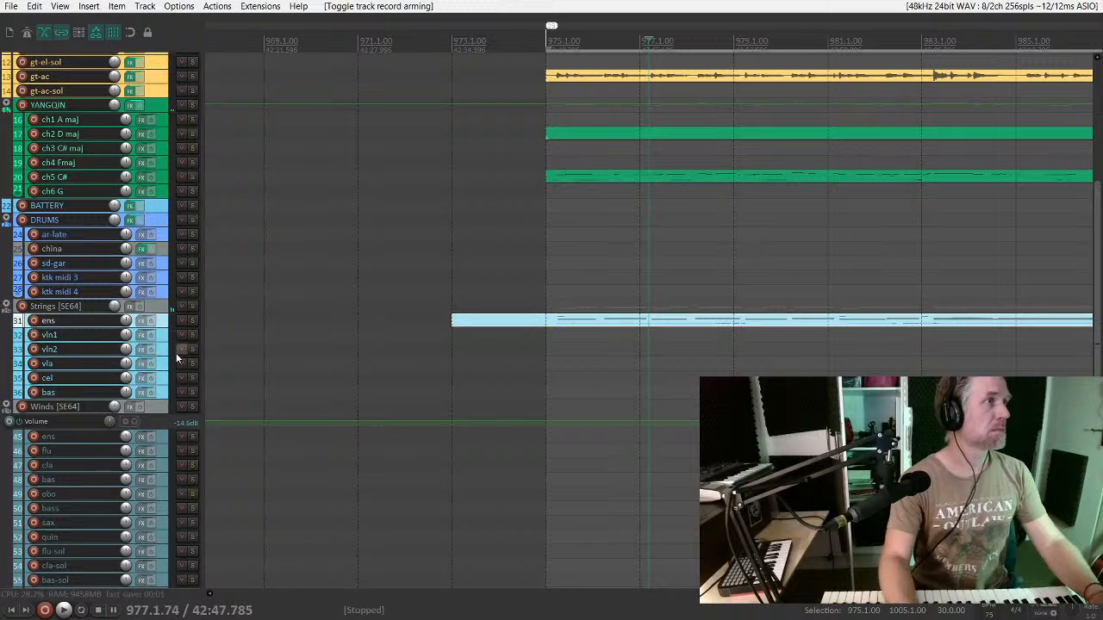
click(34, 335)
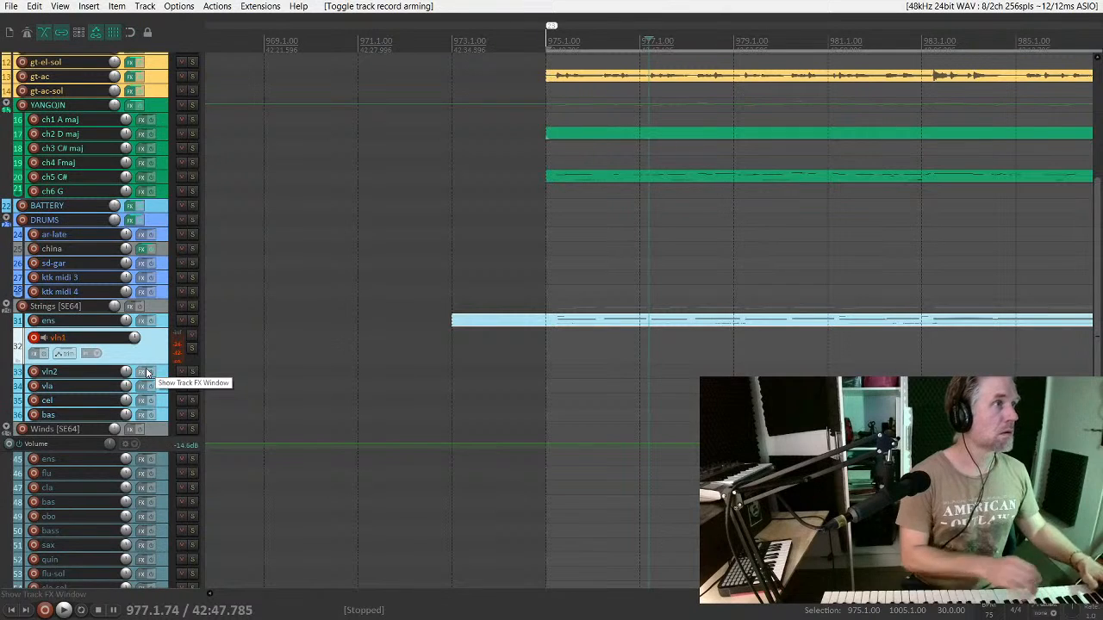
click(34, 337)
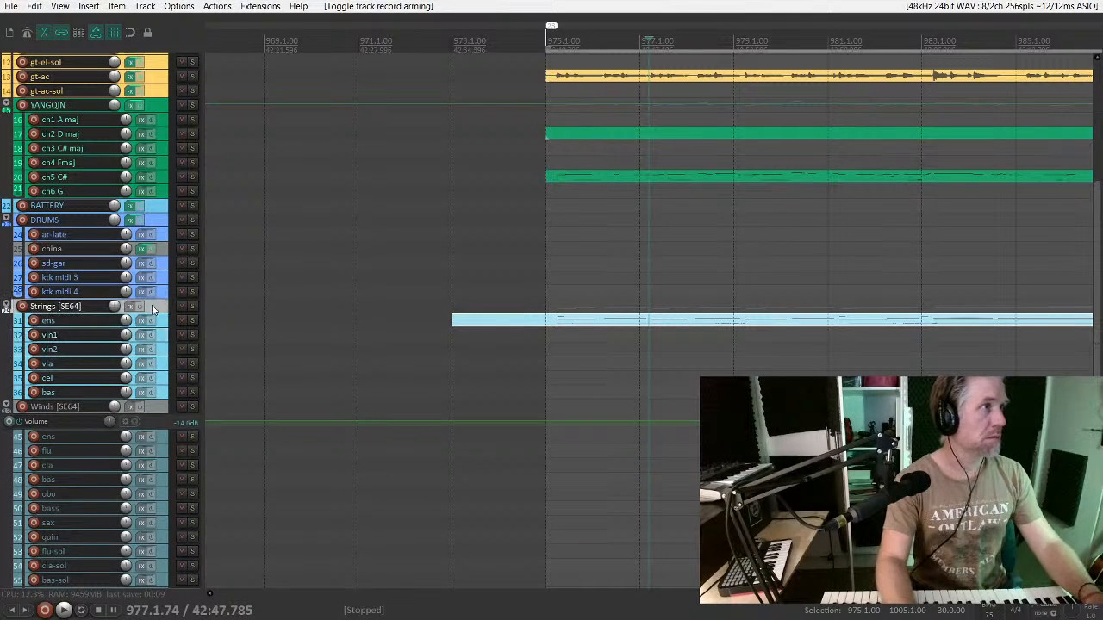
Step: Show the tracks' routing controls, enlarge the Strings [SE64] track and examine its routing
key(r)
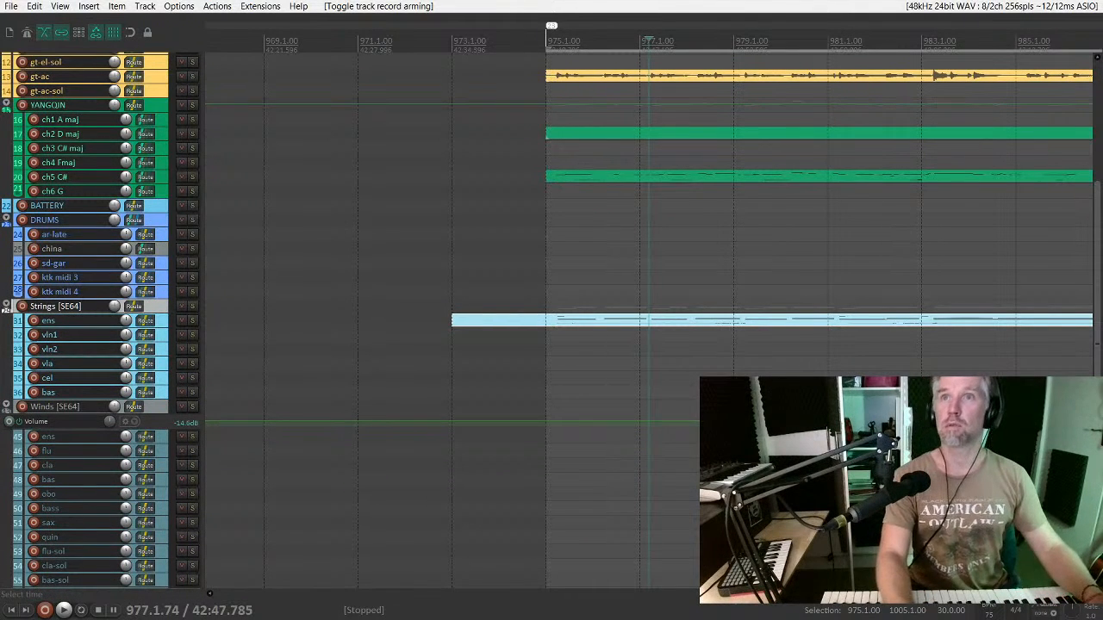
key(r)
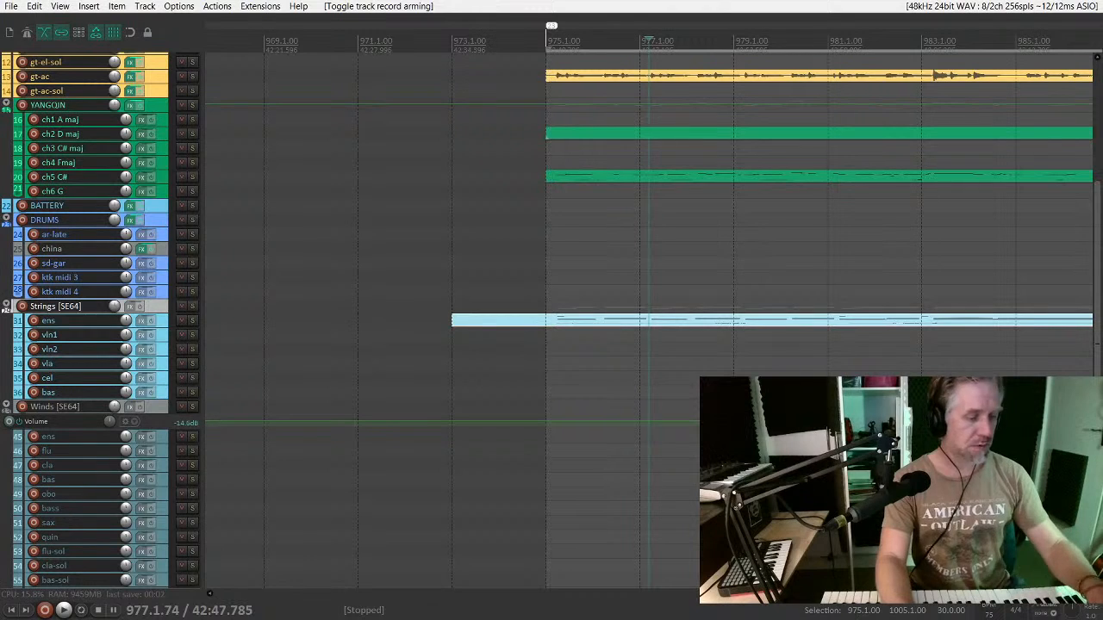
key(r)
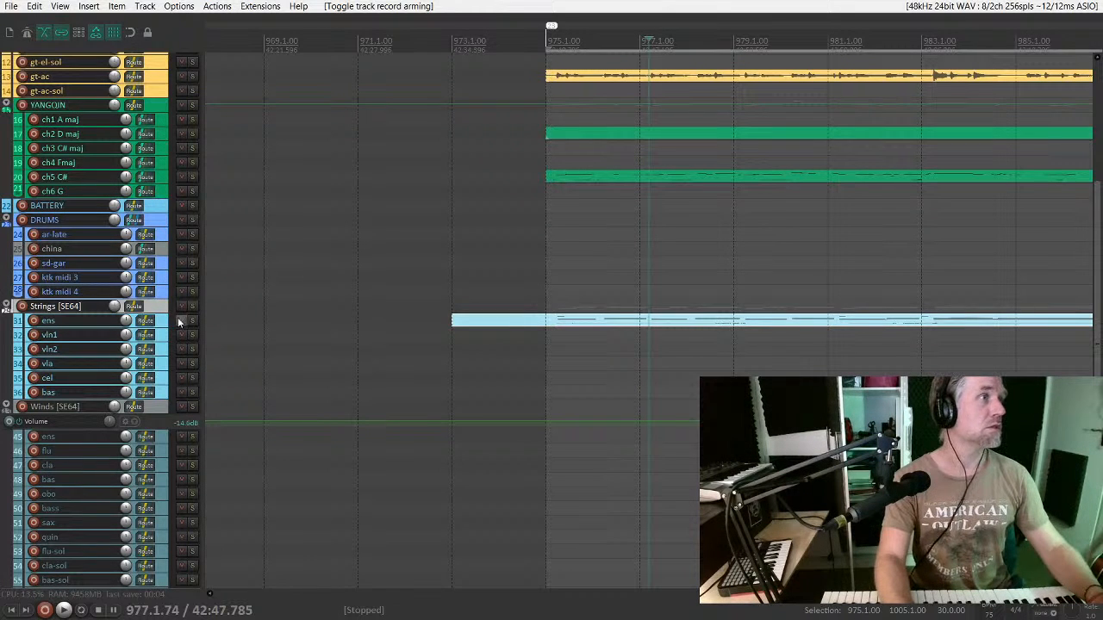
drag(160, 313, 155, 362)
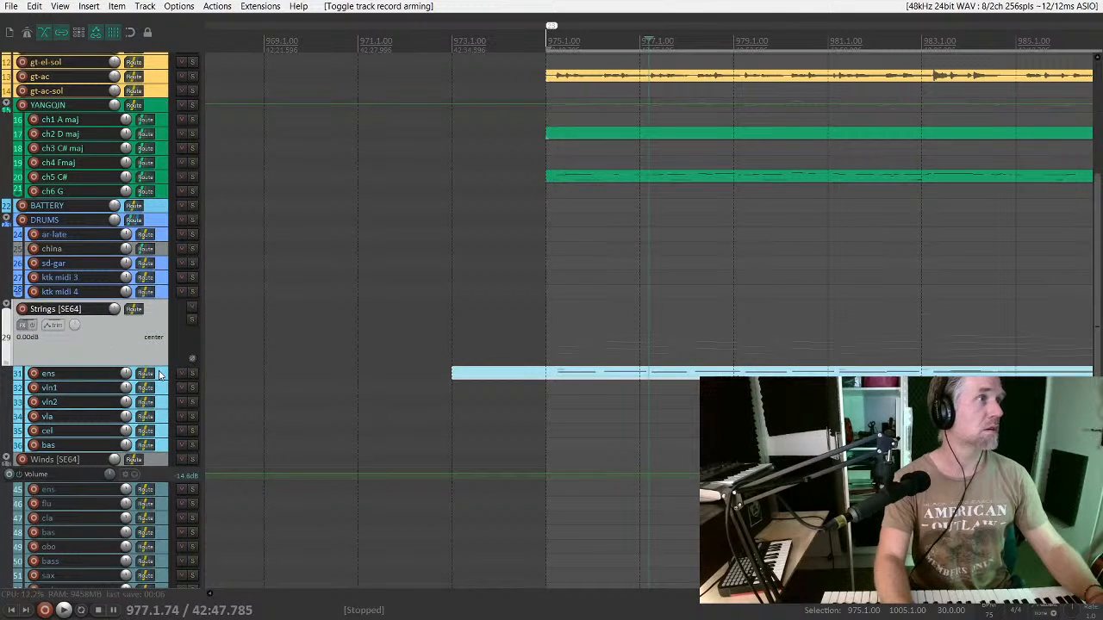
key(r)
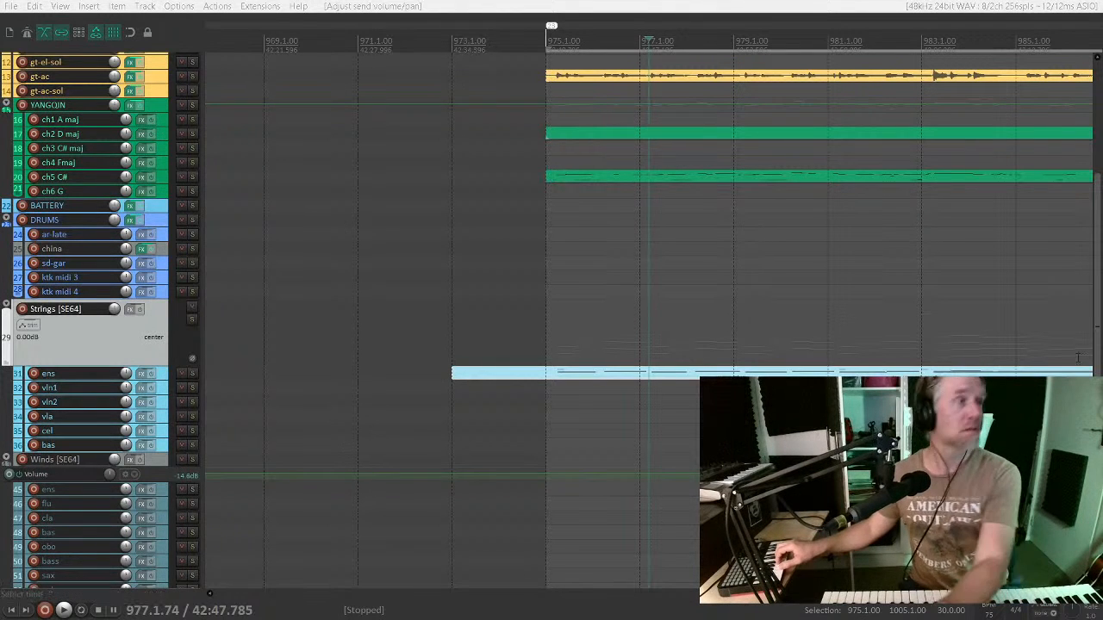
Step: Record-arm the ens and vln1 tracks together to try them layered, and disarm both
click(34, 373)
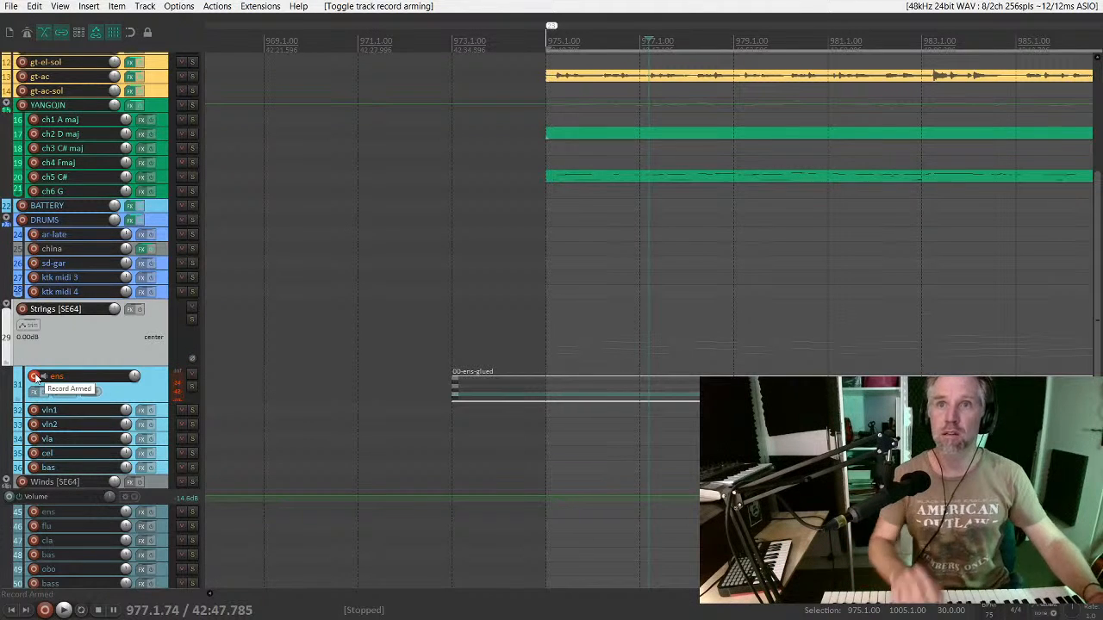
click(32, 410)
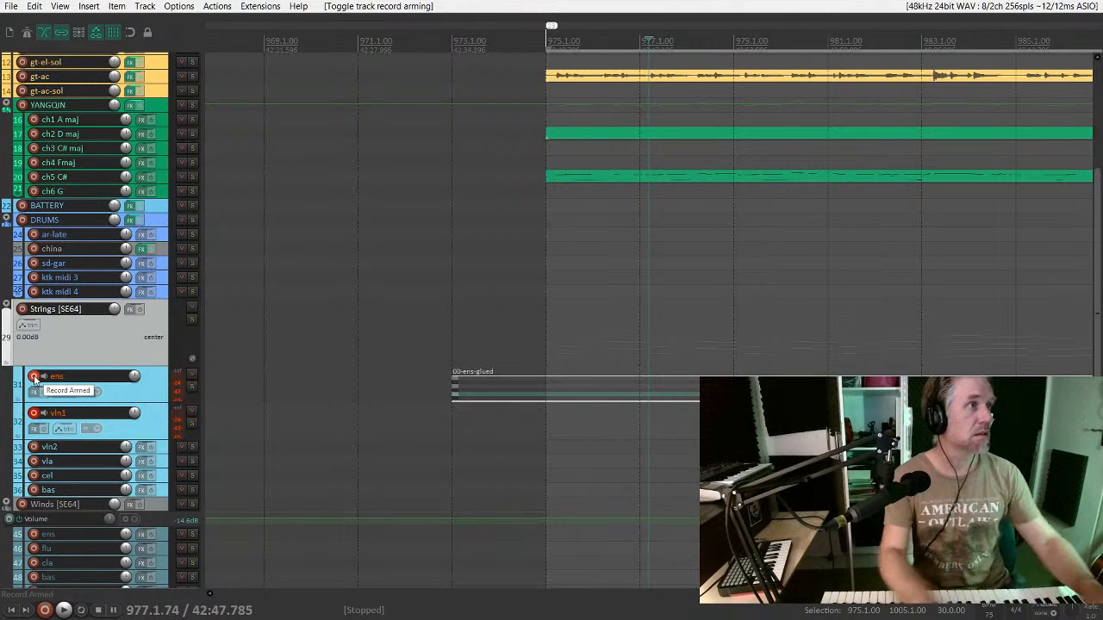
click(35, 414)
click(33, 377)
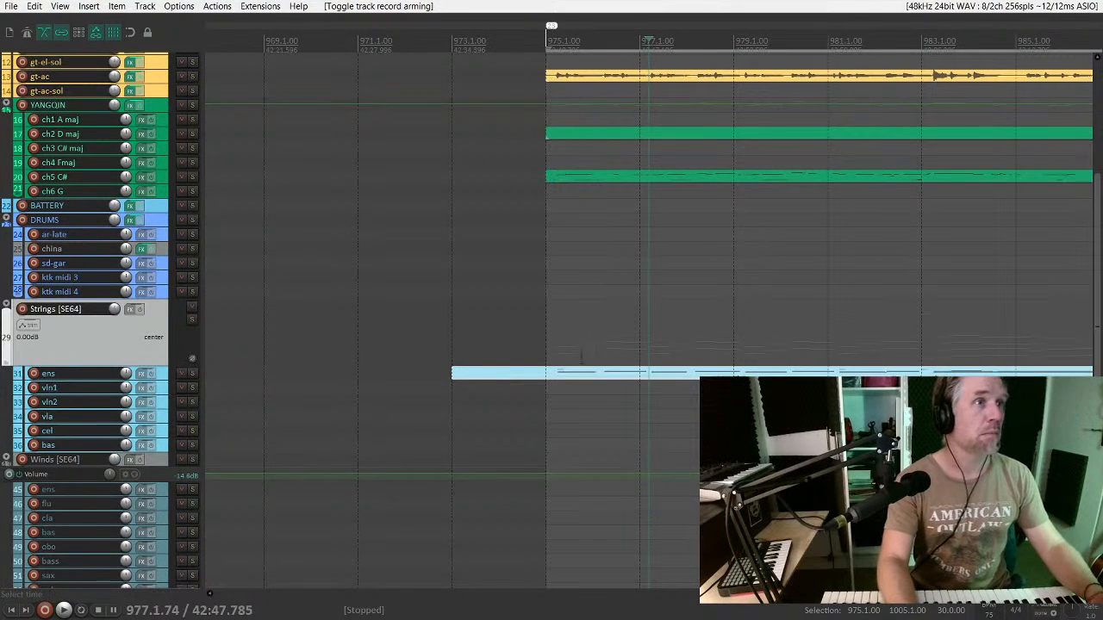
Step: Enlarge the ens item around 975.1, play its first phrase and make its Hold Pedal lane taller
double_click(572, 373)
scroll(572, 375, up, 3)
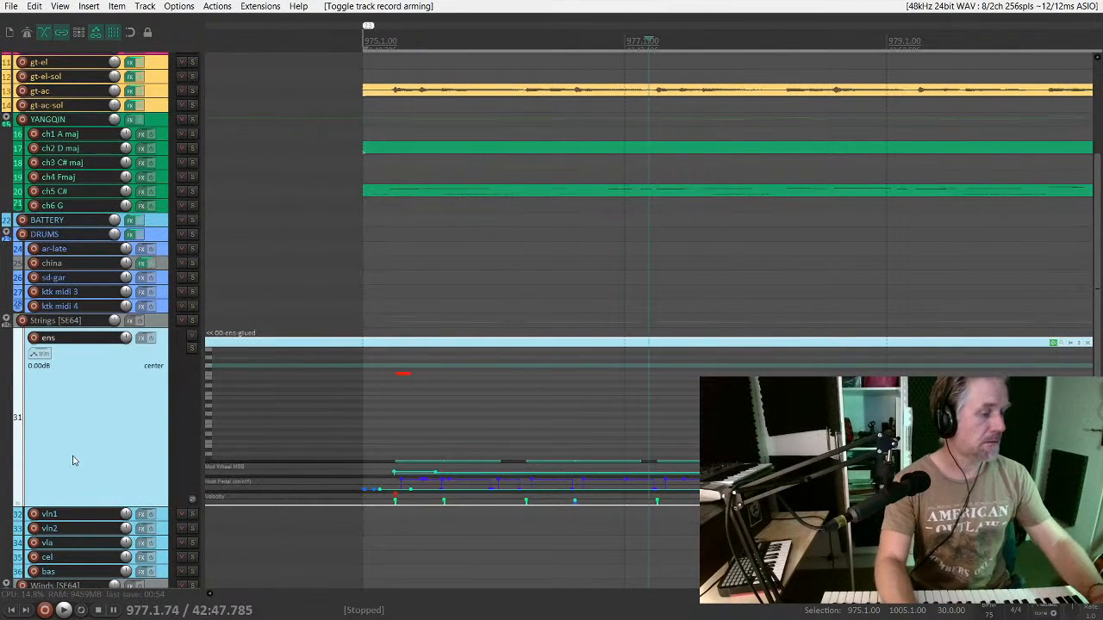
scroll(74, 460, up, 5)
scroll(84, 356, down, 4)
scroll(85, 356, up, 1)
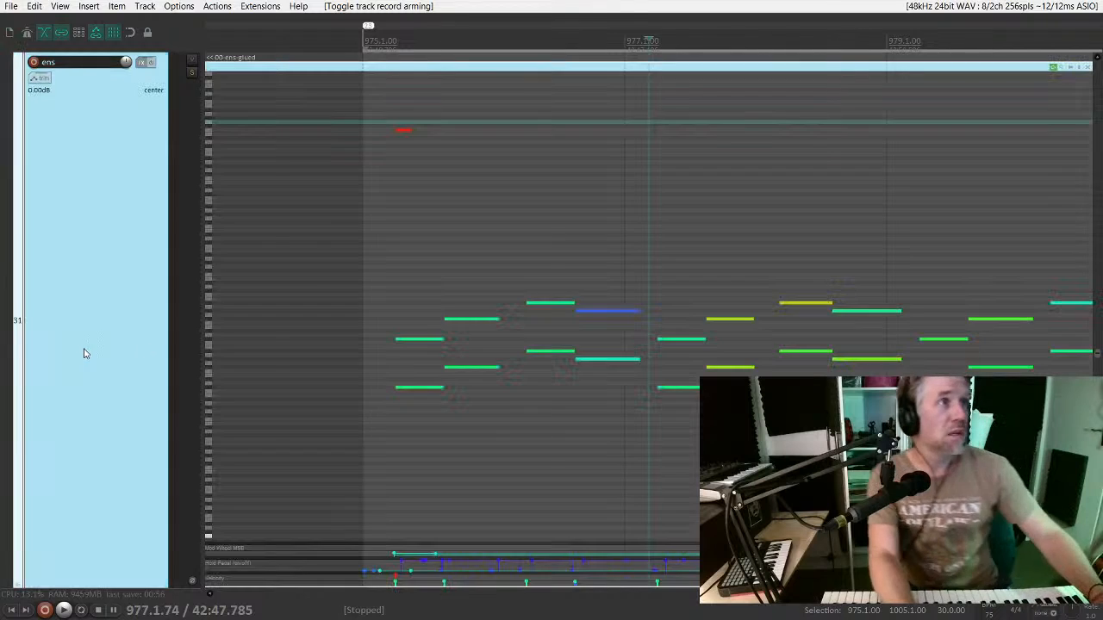
scroll(374, 294, up, 2)
key(space)
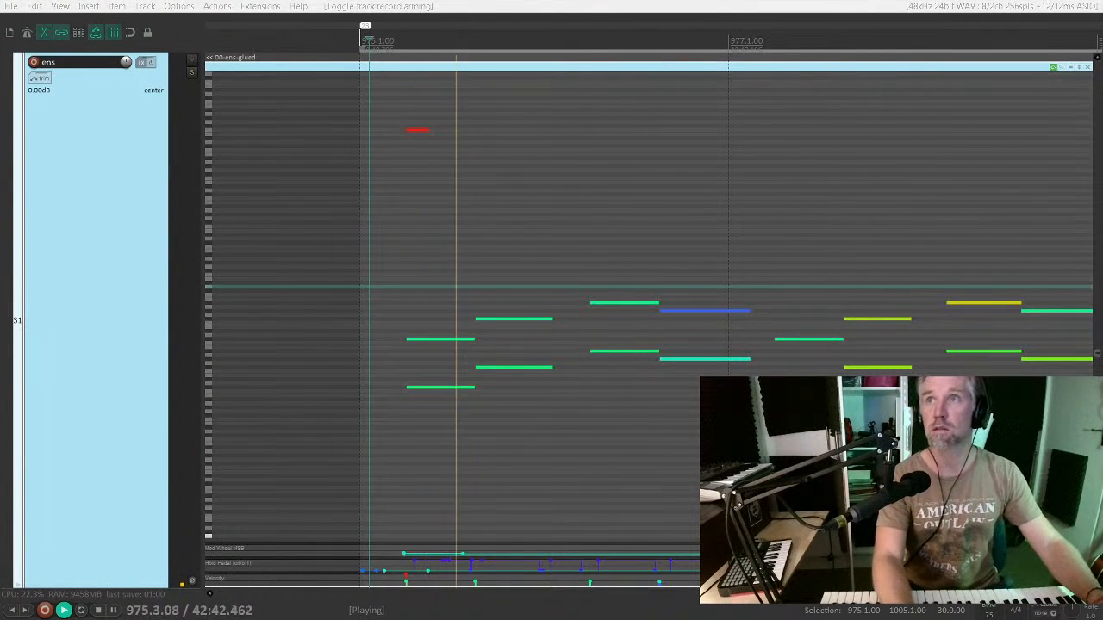
key(q)
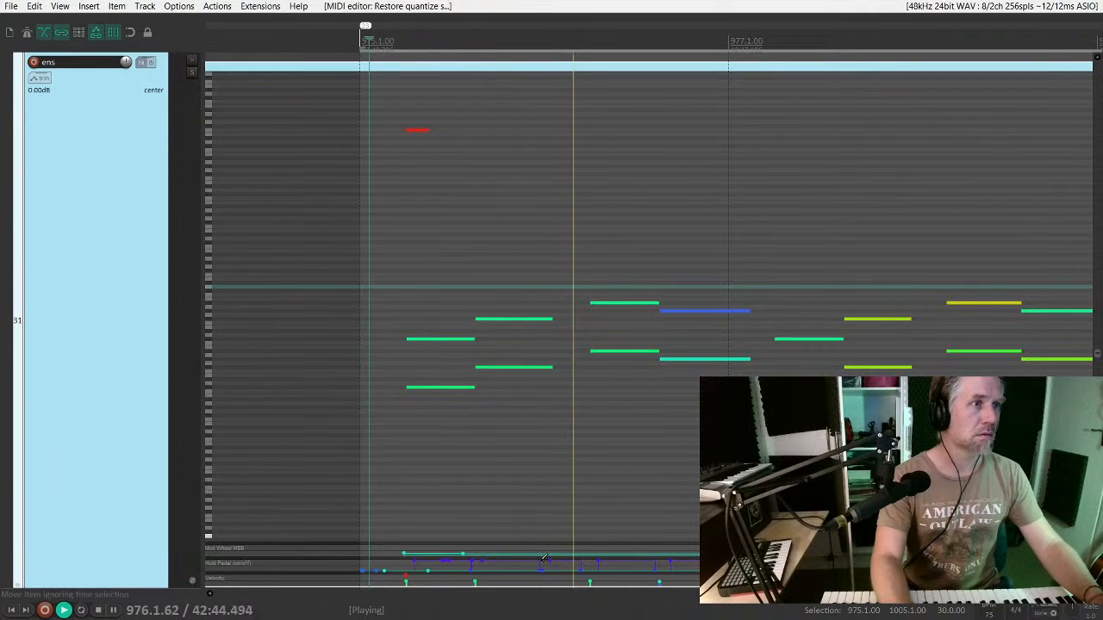
drag(541, 559, 555, 498)
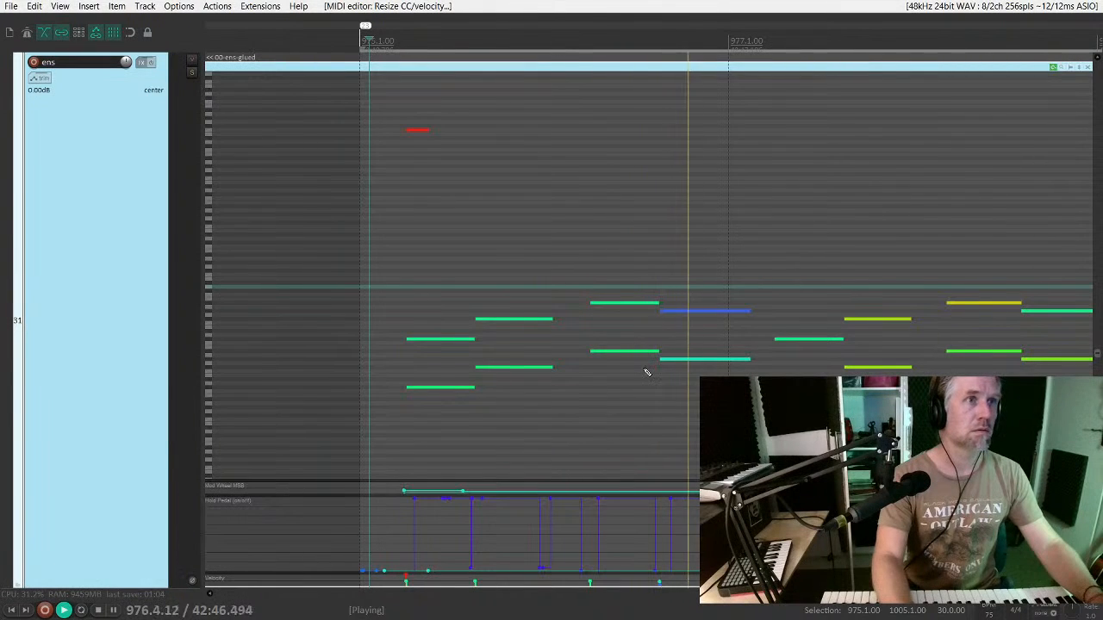
Step: Move the first hold pedal release earlier and shorten the first note pair after 975.1 to end just before it
key(space)
scroll(556, 504, up, 7)
scroll(555, 504, right, 5)
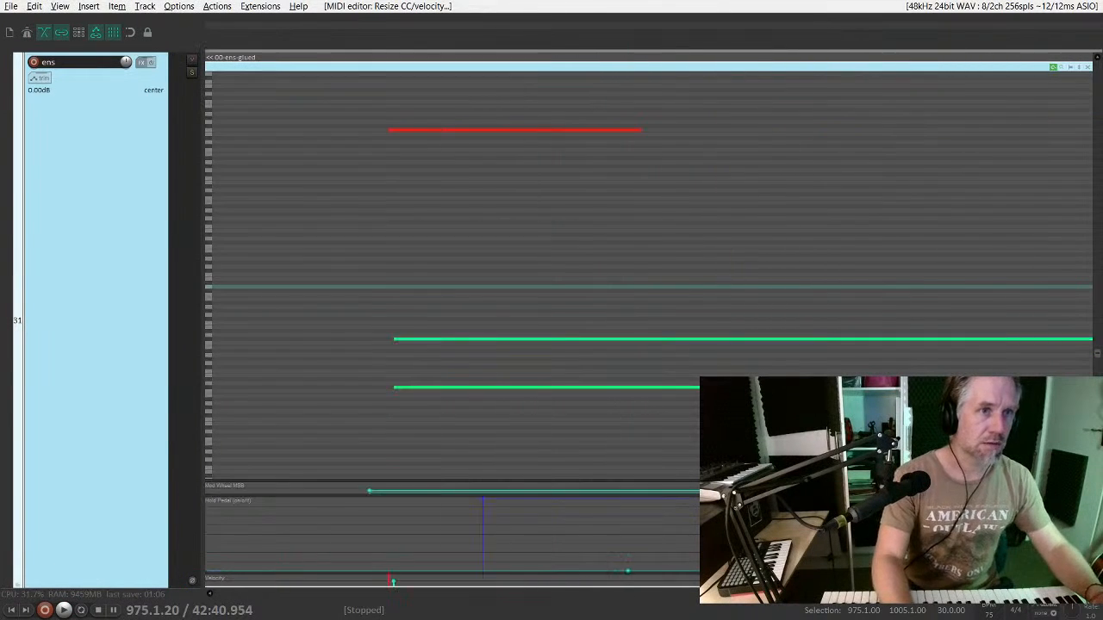
scroll(465, 454, right, 2)
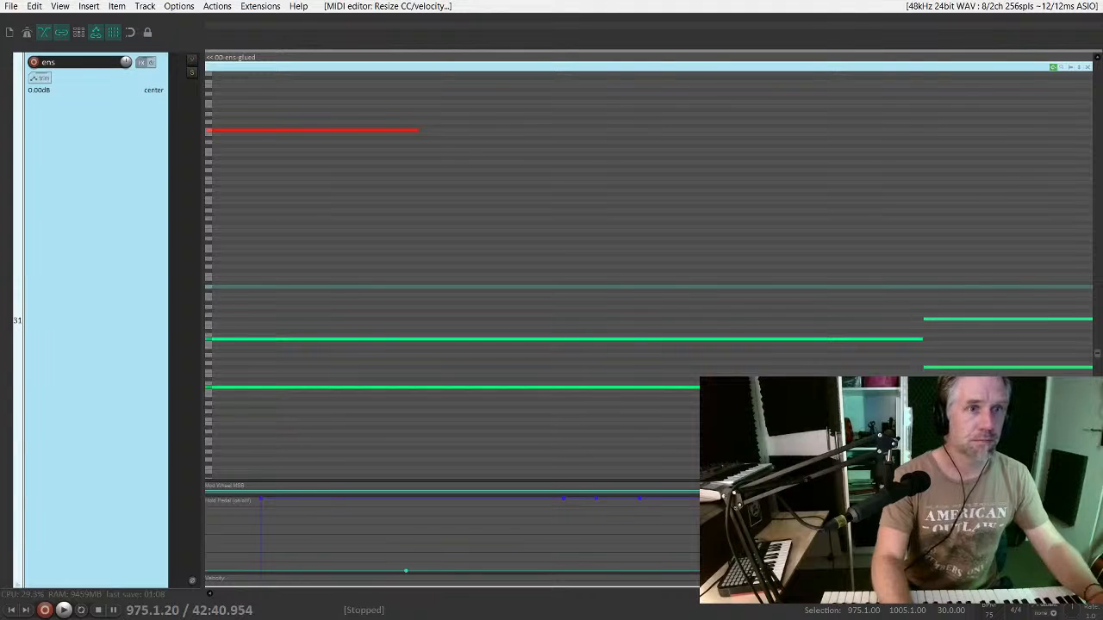
key(space)
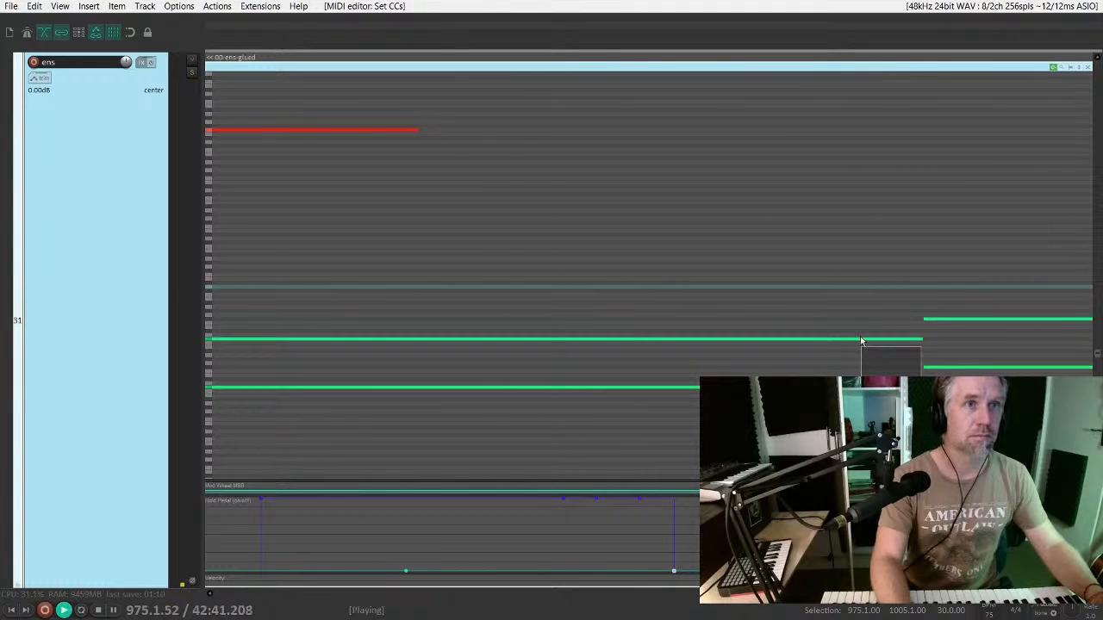
key(ctrl+a)
drag(922, 340, 658, 341)
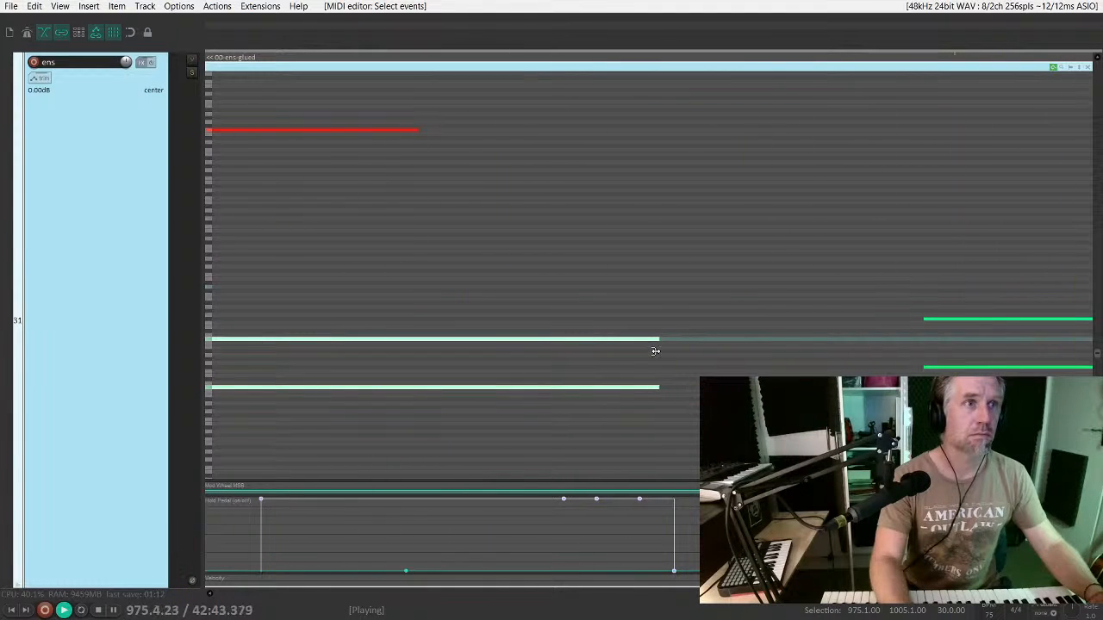
Step: Extend the ends of the first note pair slightly past the pedal release and play the phrase from 975.1
scroll(657, 344, down, 4)
drag(699, 389, 543, 378)
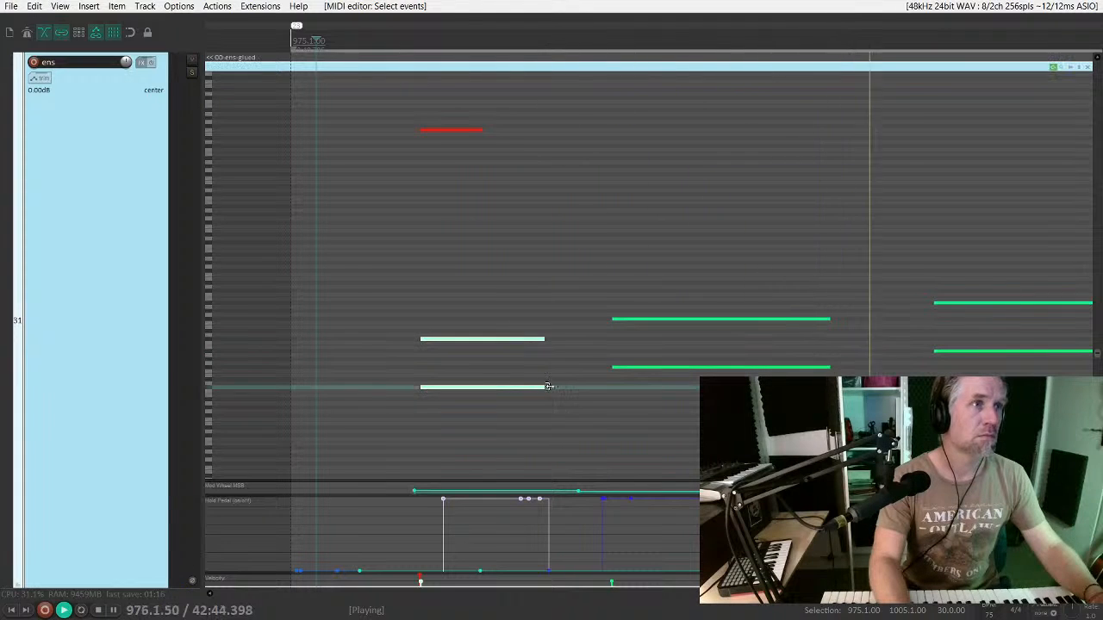
drag(543, 387, 565, 387)
key(space)
key(space)
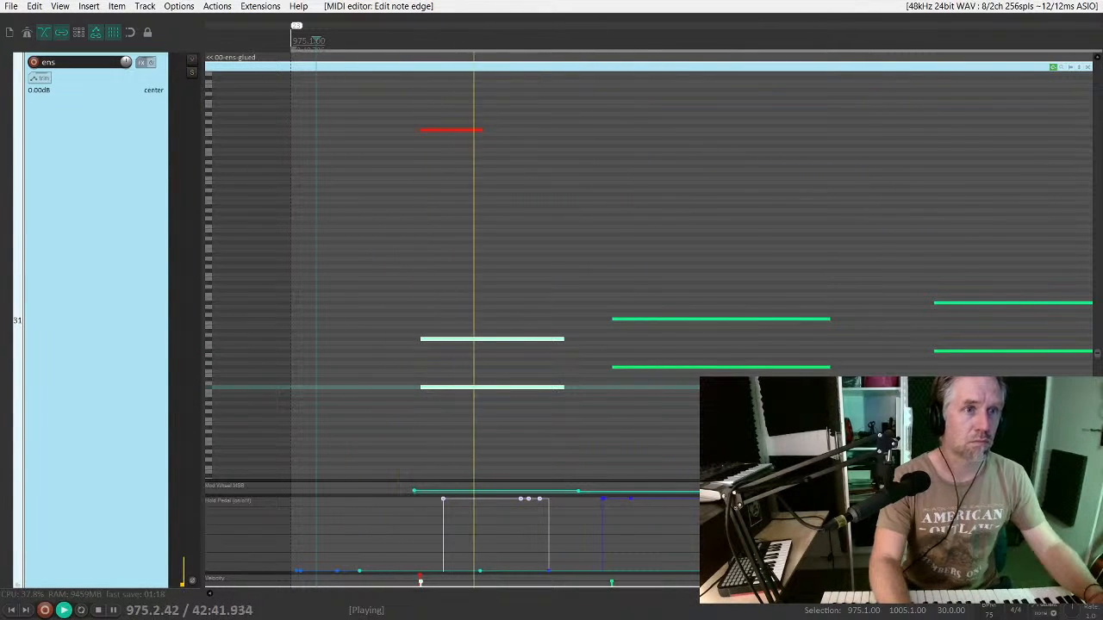
Step: Shorten the second note pair of the 975.1 phrase and adjust its hold pedal events
click(631, 499)
drag(829, 319, 785, 317)
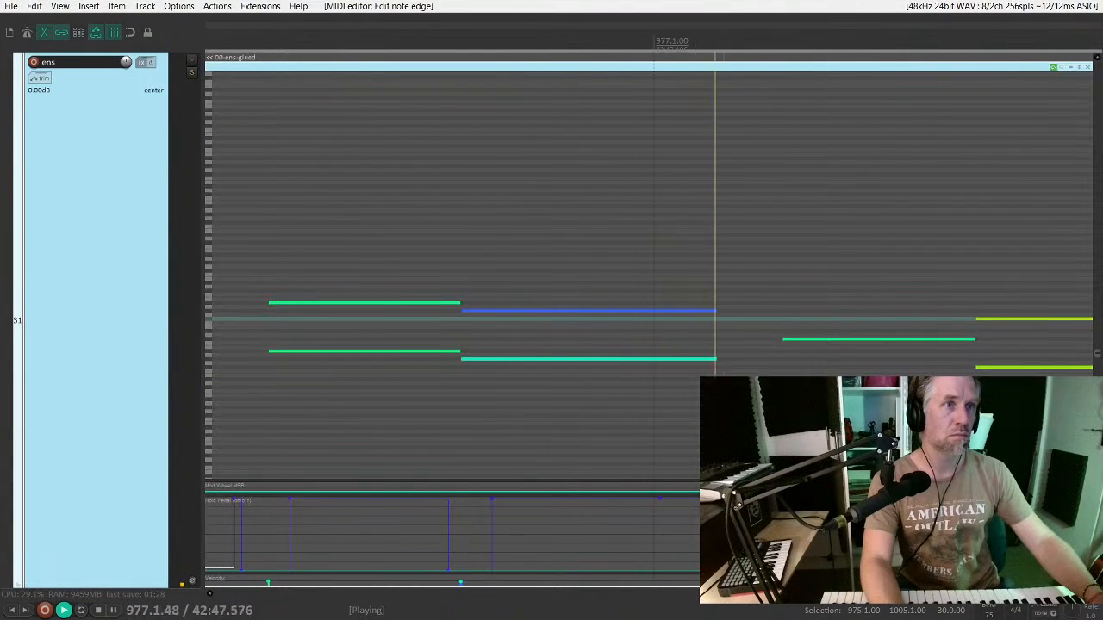
Step: Shorten the second note pair of the 977.1 phrase and move its hold pedal events slightly earlier
scroll(706, 422, right, 3)
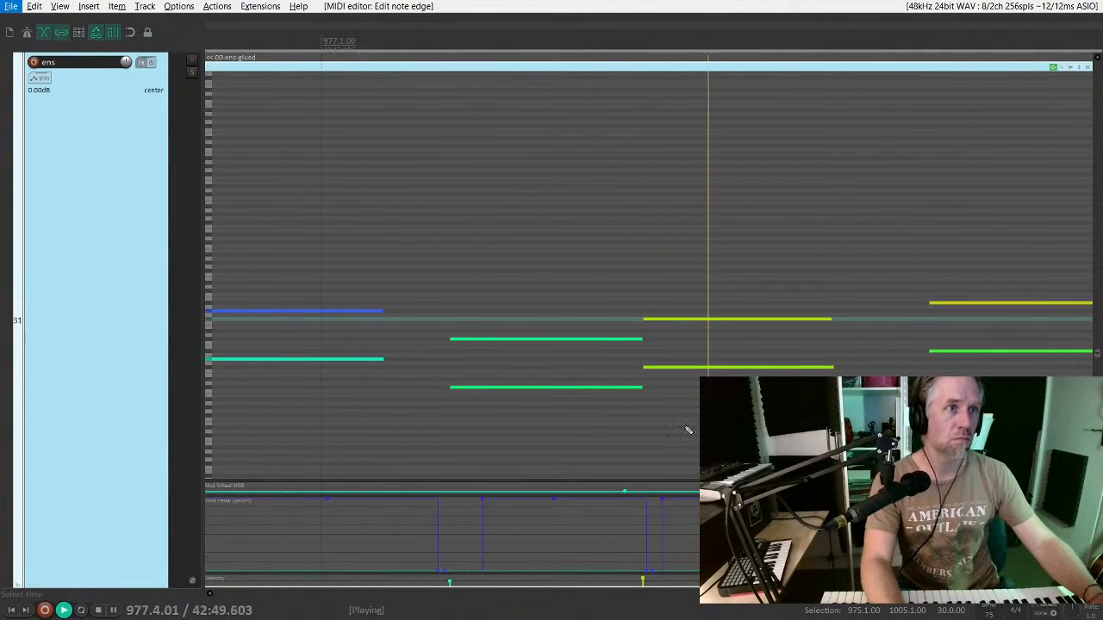
drag(862, 382, 819, 319)
drag(663, 499, 640, 491)
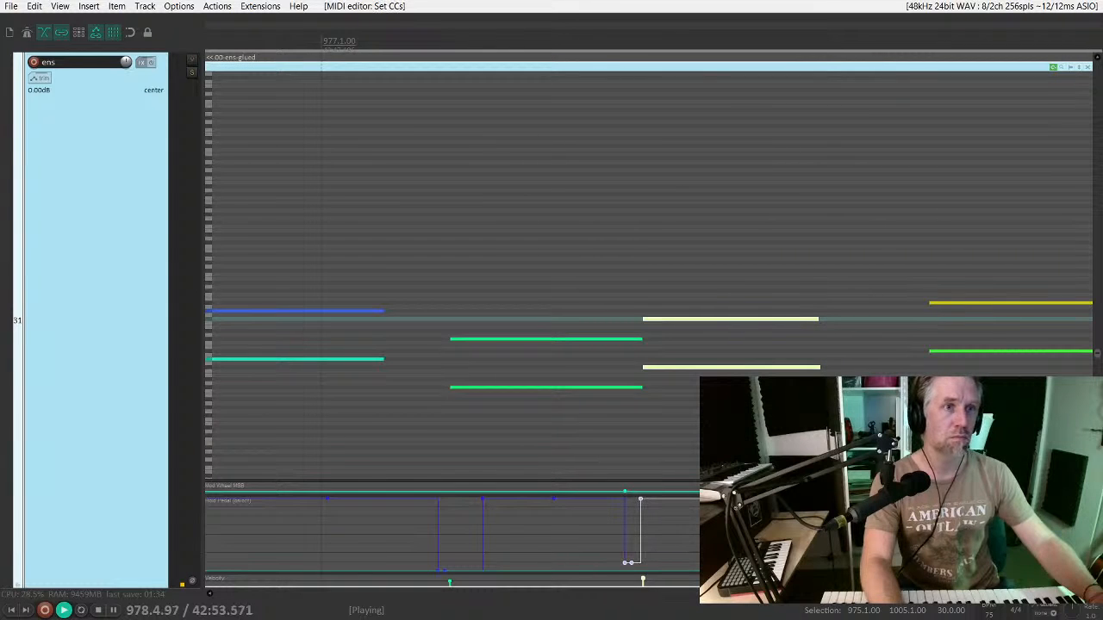
click(616, 562)
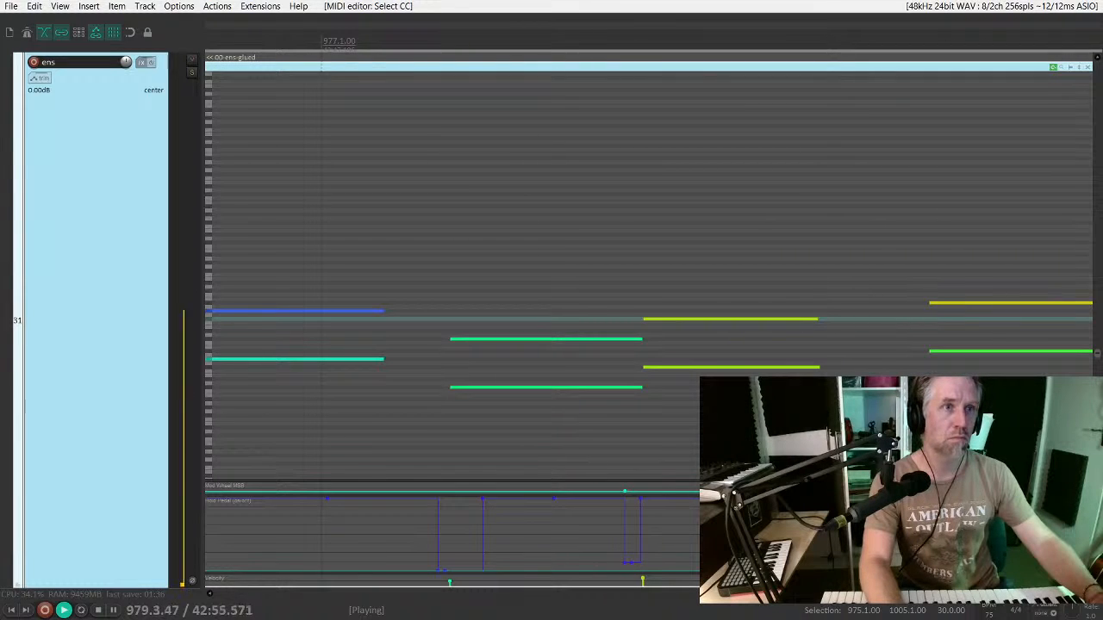
Step: Delete the notes of the second phrase between 977.1 and 979.1 together with their hold pedal events
scroll(705, 291, down, 1)
scroll(705, 291, right, 3)
click(705, 291)
scroll(705, 293, down, 2)
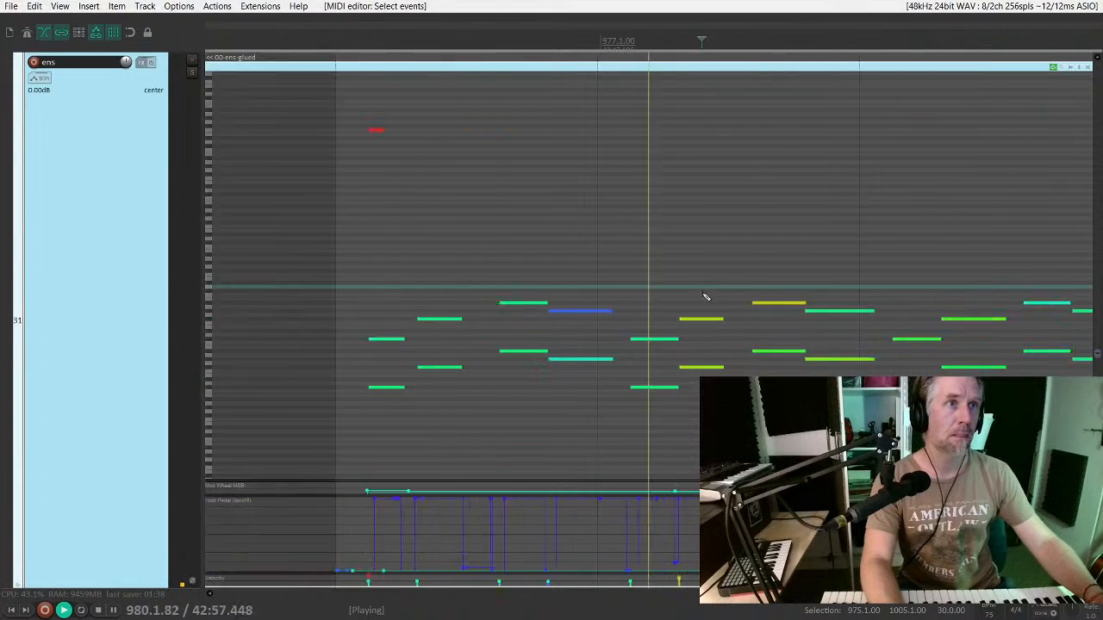
key(space)
drag(648, 287, 765, 422)
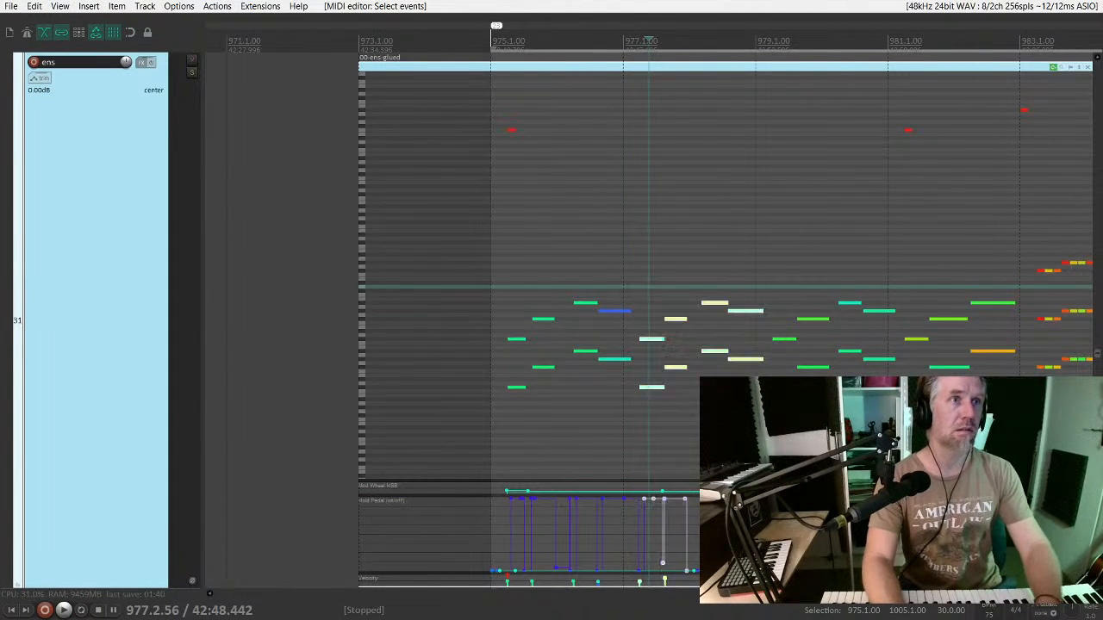
key(Delete)
Step: Copy the corrected first phrase at 975.1, with its hold pedal events, into the gap after 977.1
key(space)
drag(498, 298, 638, 436)
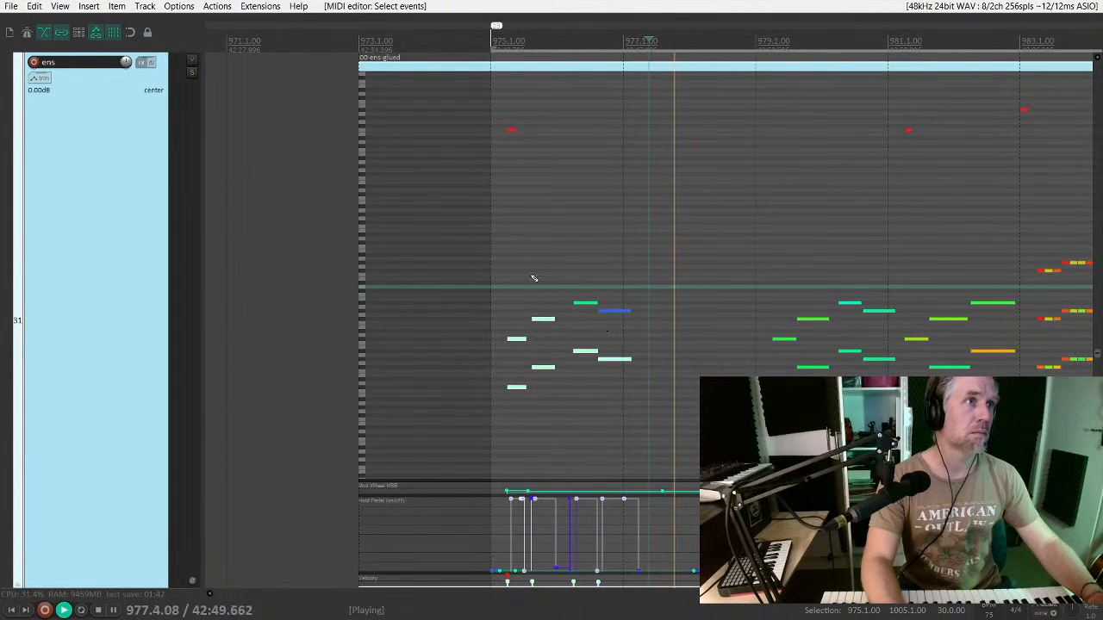
scroll(641, 426, down, 1)
drag(517, 379, 656, 377)
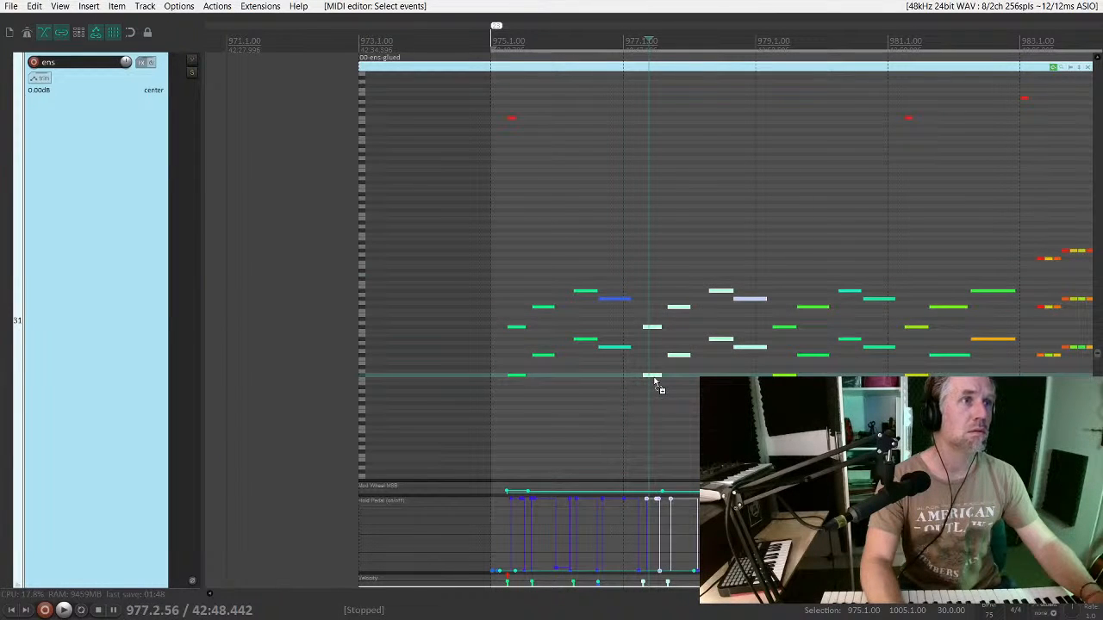
Step: Play the copied ens phrase from 977.1 and slightly shorten its second note pair
click(627, 371)
key(space)
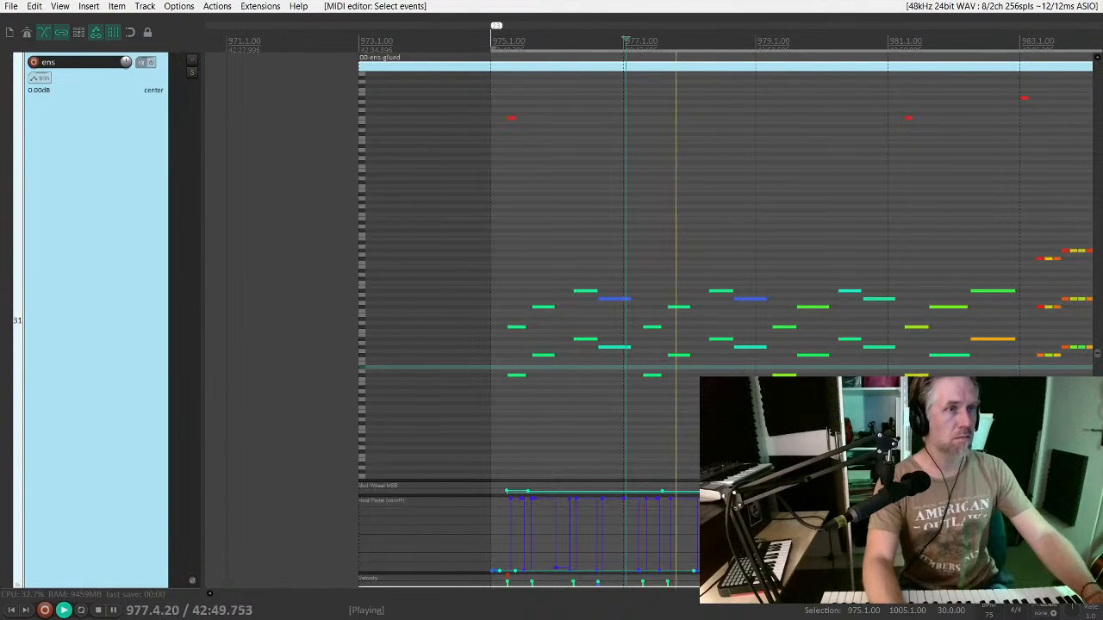
scroll(474, 357, right, 2)
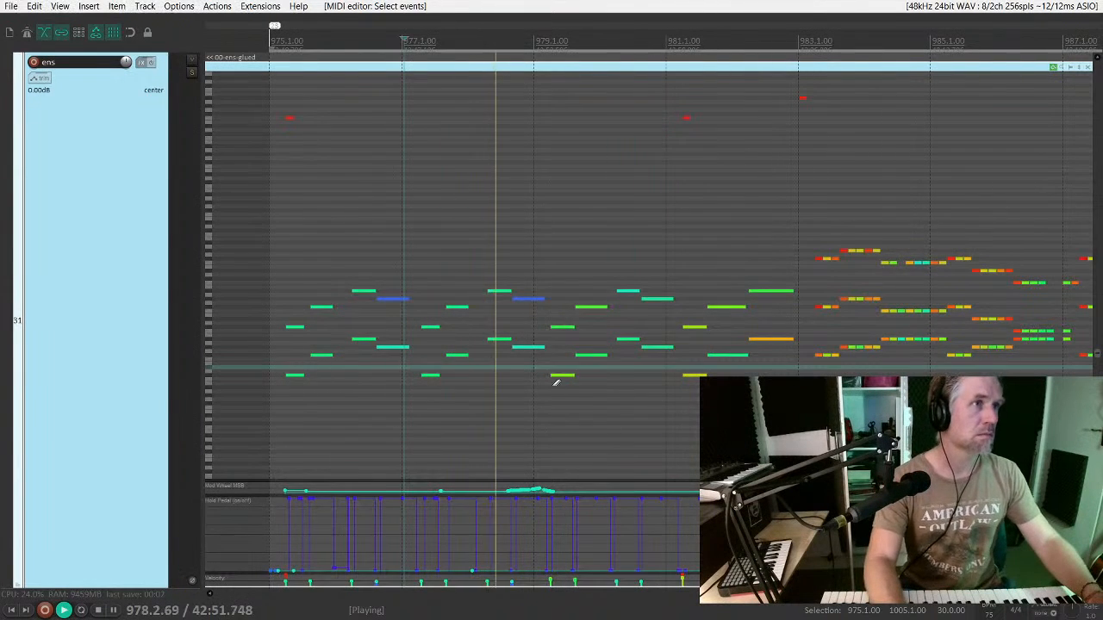
scroll(603, 379, left, 1)
click(572, 307)
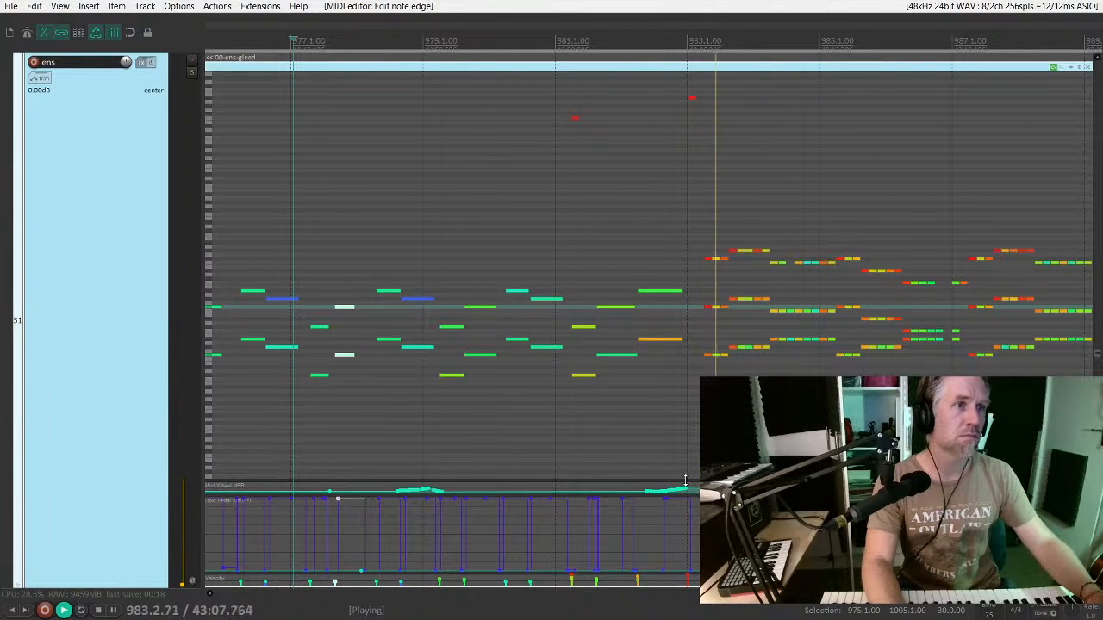
Step: Enlarge the mod wheel lane and extend the last long ens note pair so that it ends at 983.1
drag(685, 480, 684, 394)
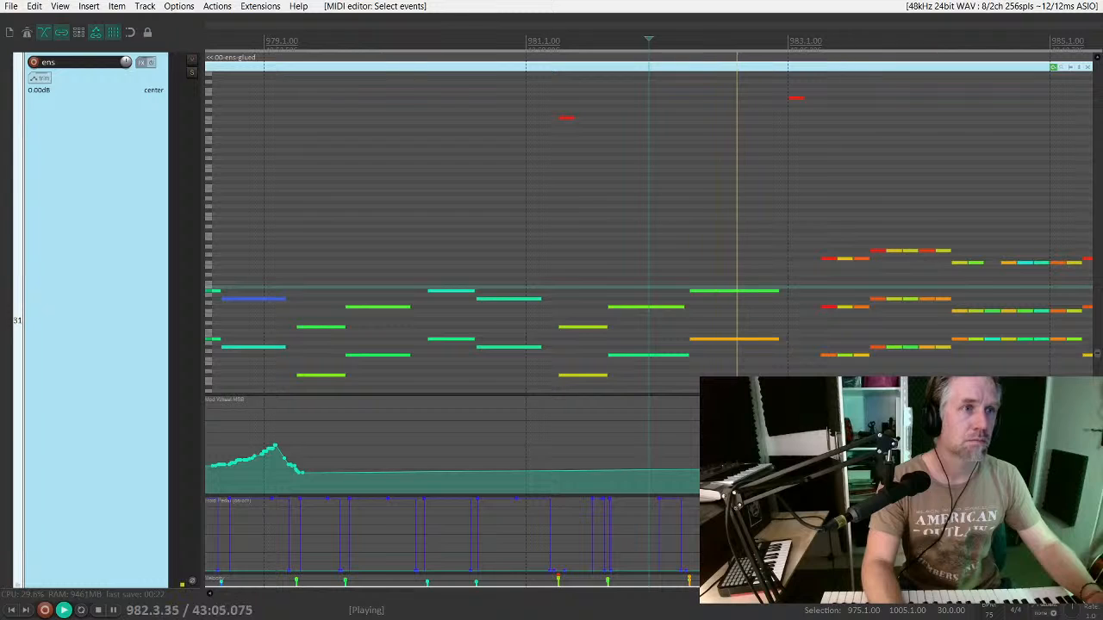
key(space)
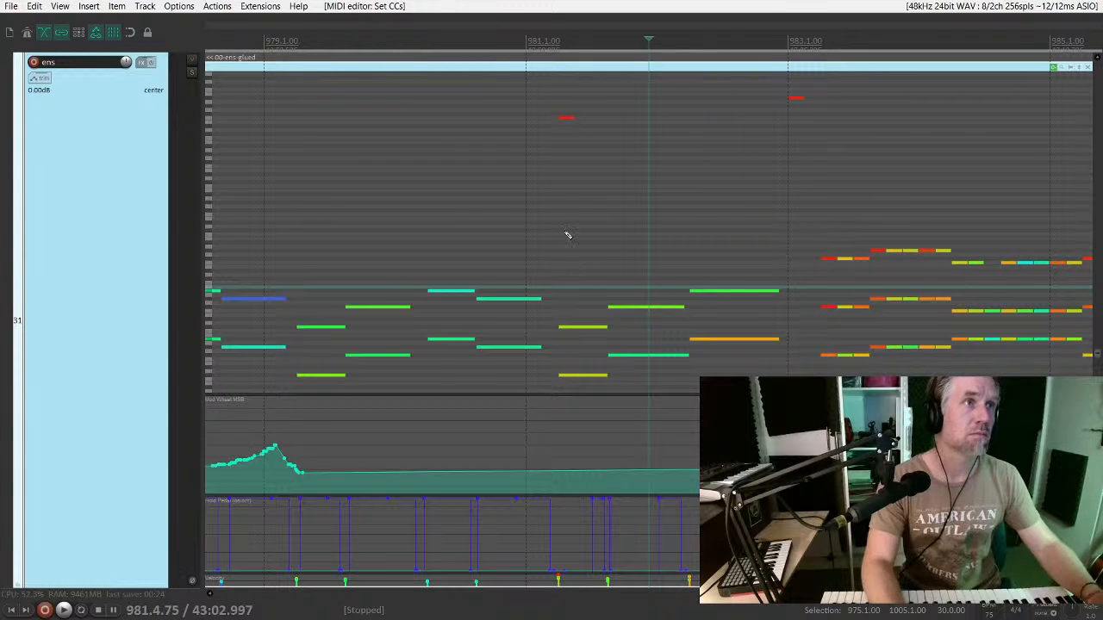
click(553, 211)
key(space)
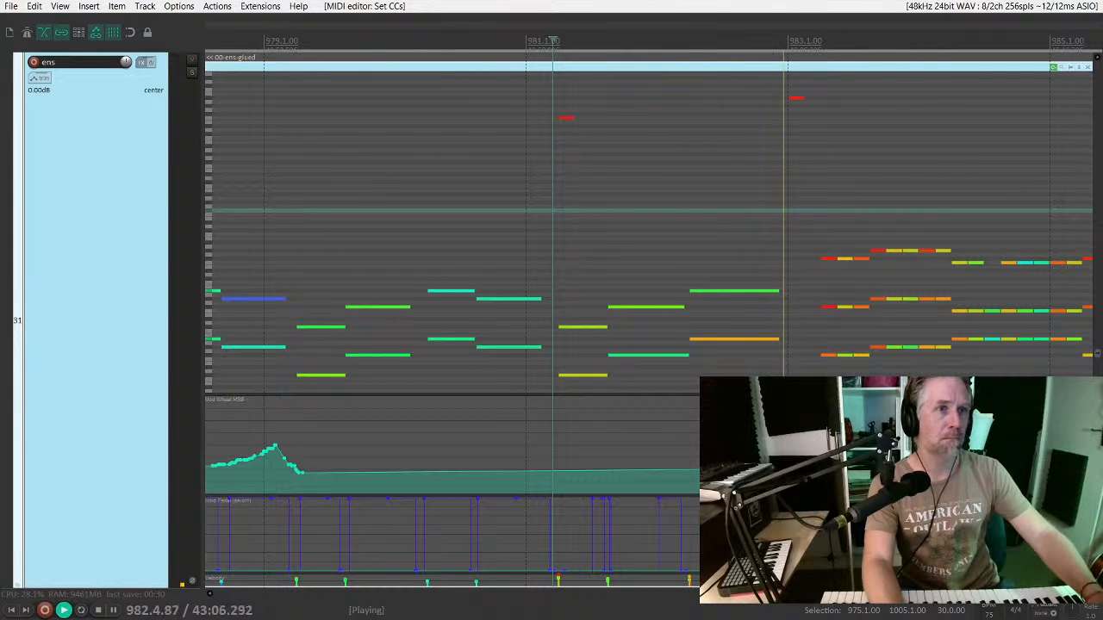
drag(788, 352, 787, 291)
key(space)
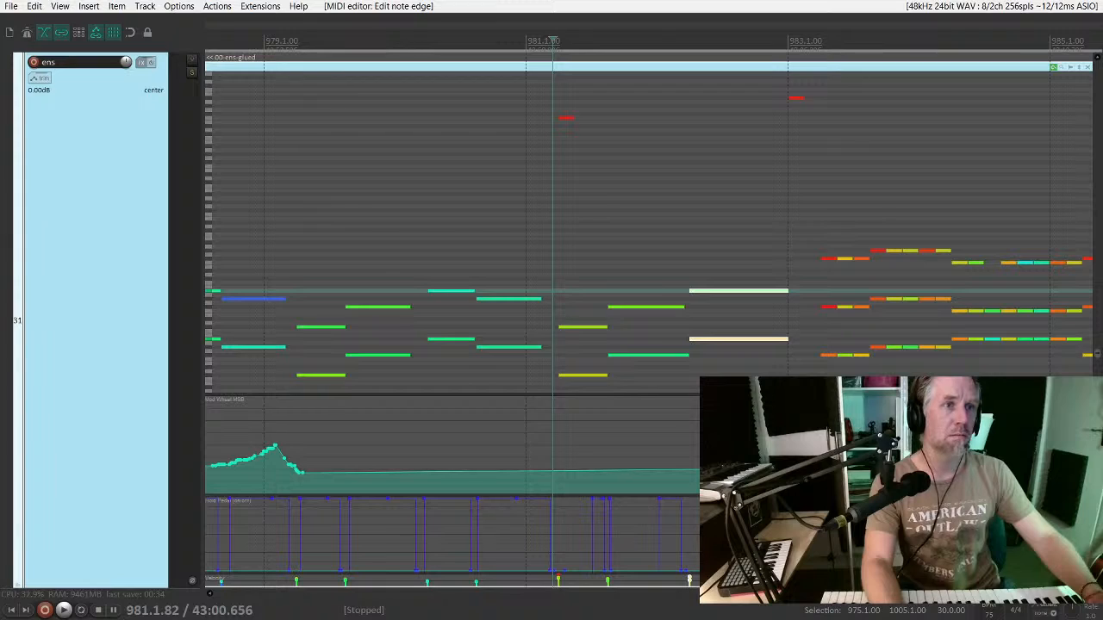
key(space)
Step: Return to the track overview and open the pno-ch1-noire item for inline note editing just before 983.1
scroll(746, 526, down, 4)
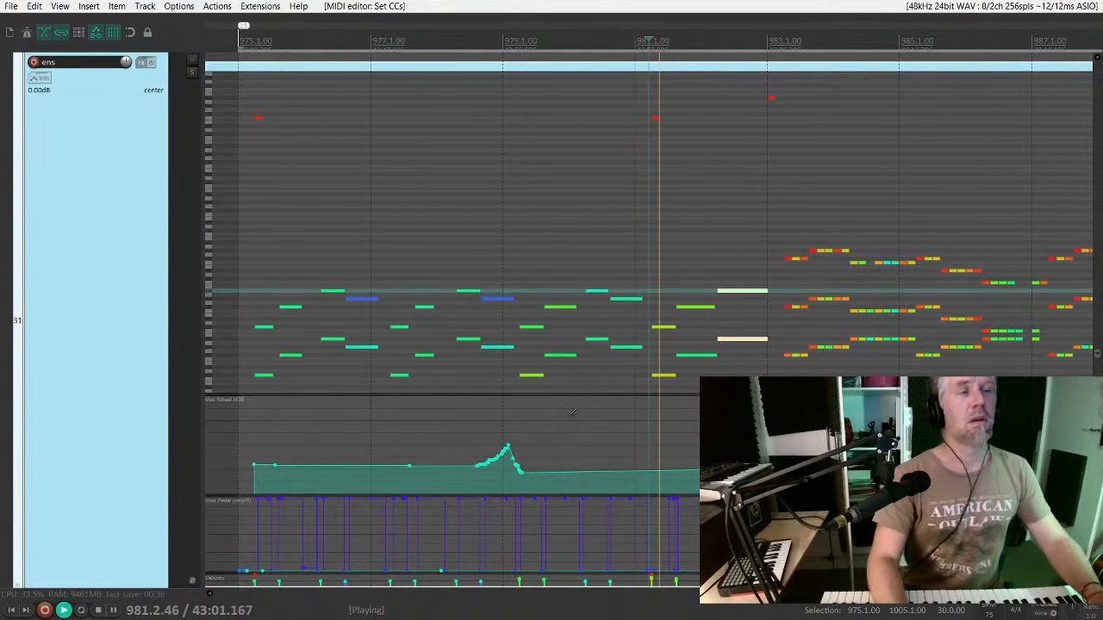
scroll(582, 410, down, 4)
scroll(715, 353, down, 3)
scroll(730, 343, down, 3)
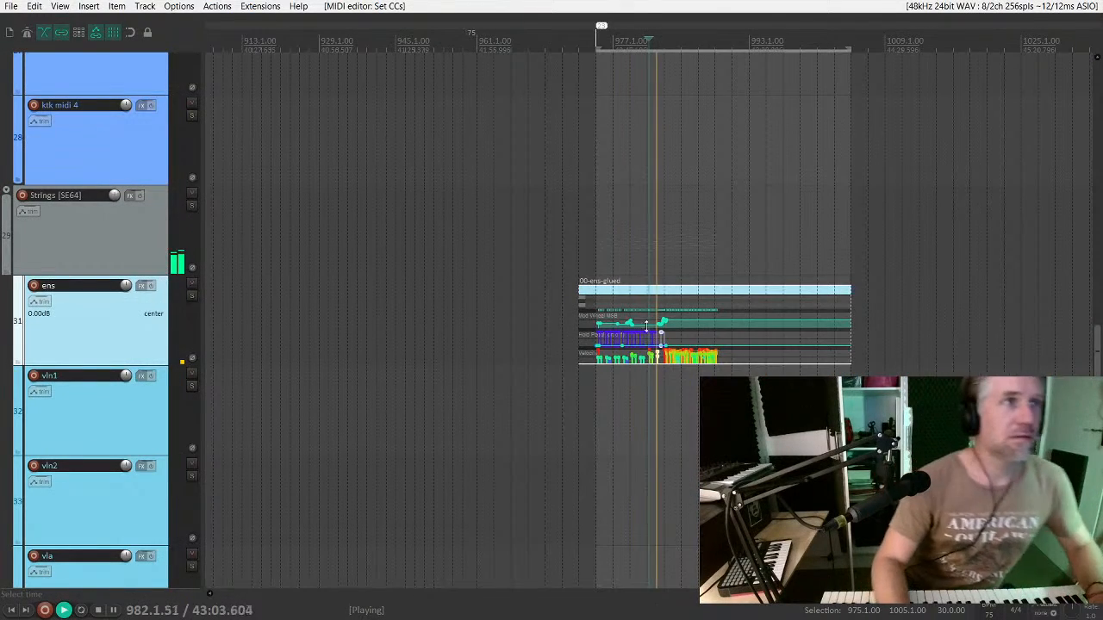
scroll(101, 344, down, 5)
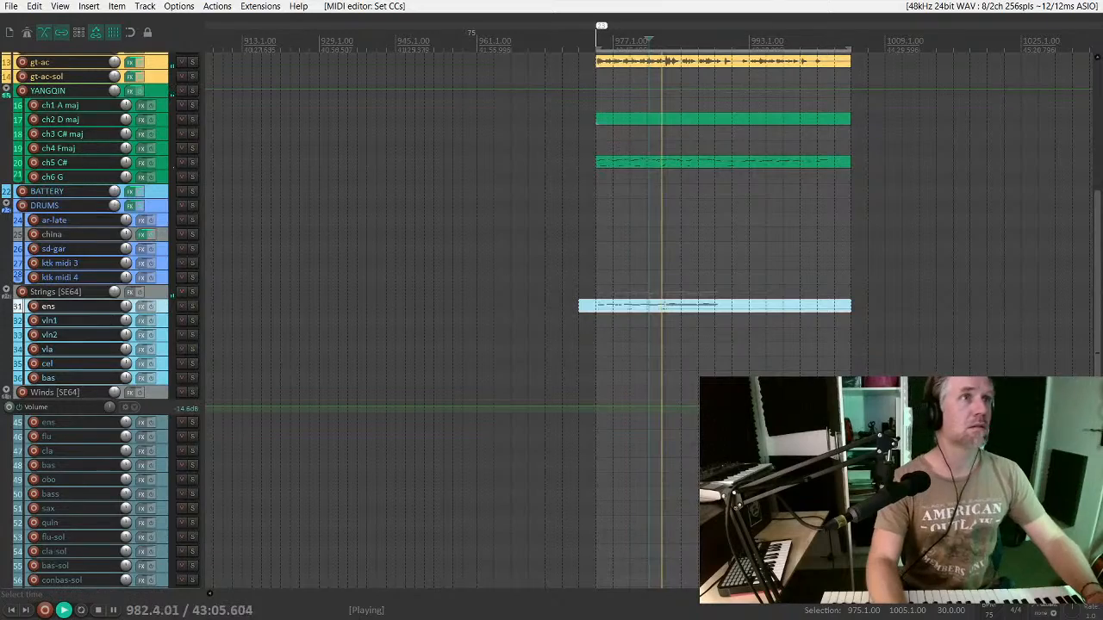
key(space)
scroll(660, 239, up, 4)
scroll(668, 237, down, 4)
scroll(666, 234, up, 4)
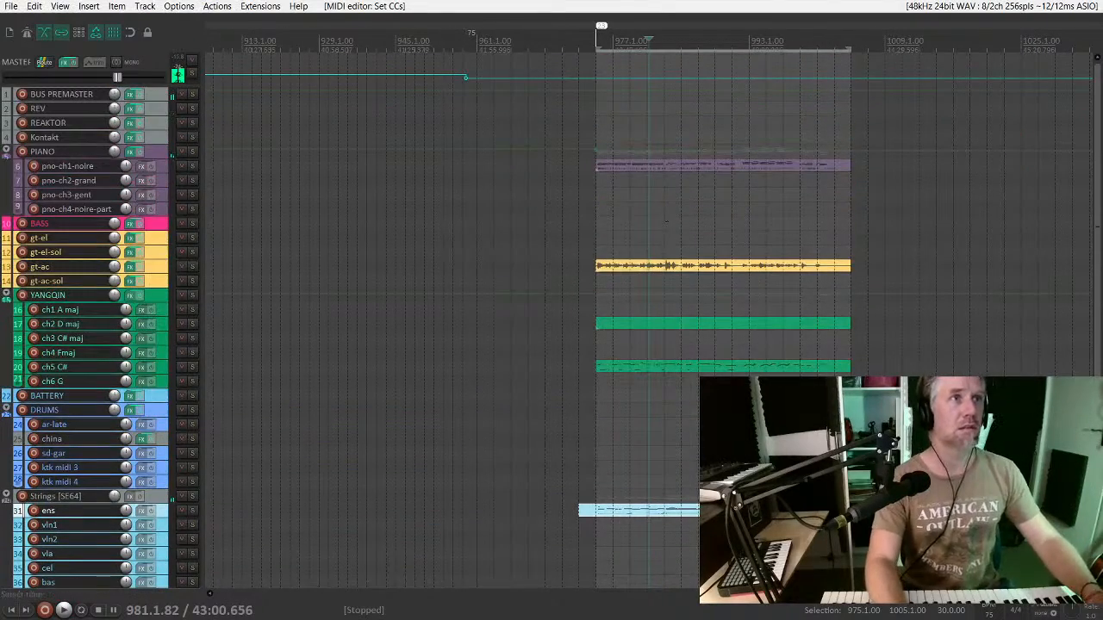
key(space)
click(658, 168)
scroll(657, 168, up, 4)
scroll(689, 177, up, 4)
key(e)
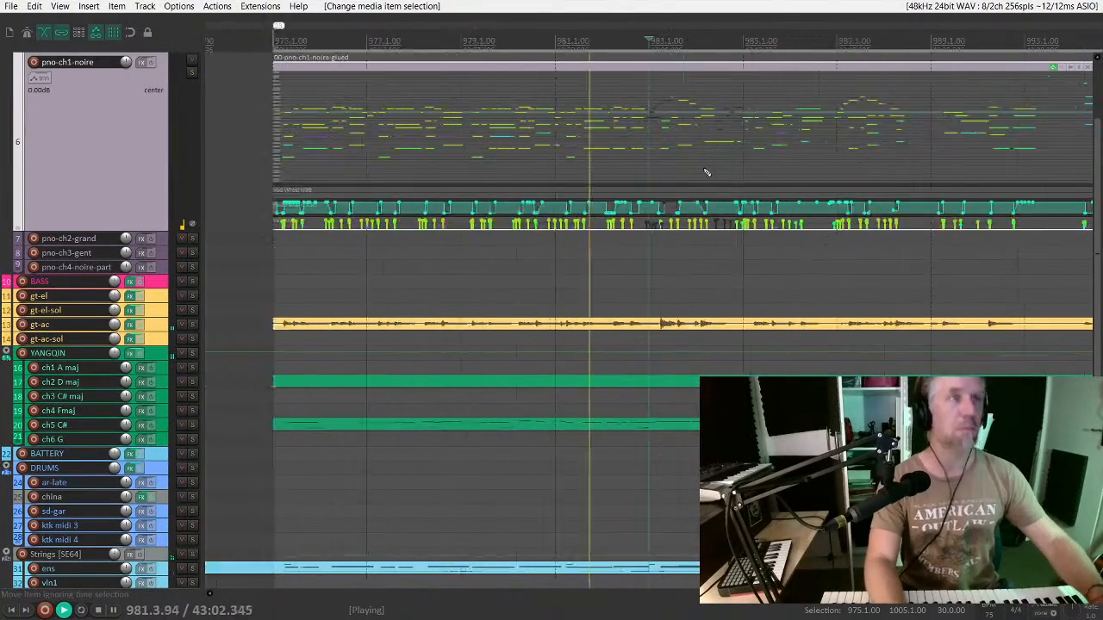
scroll(64, 288, up, 5)
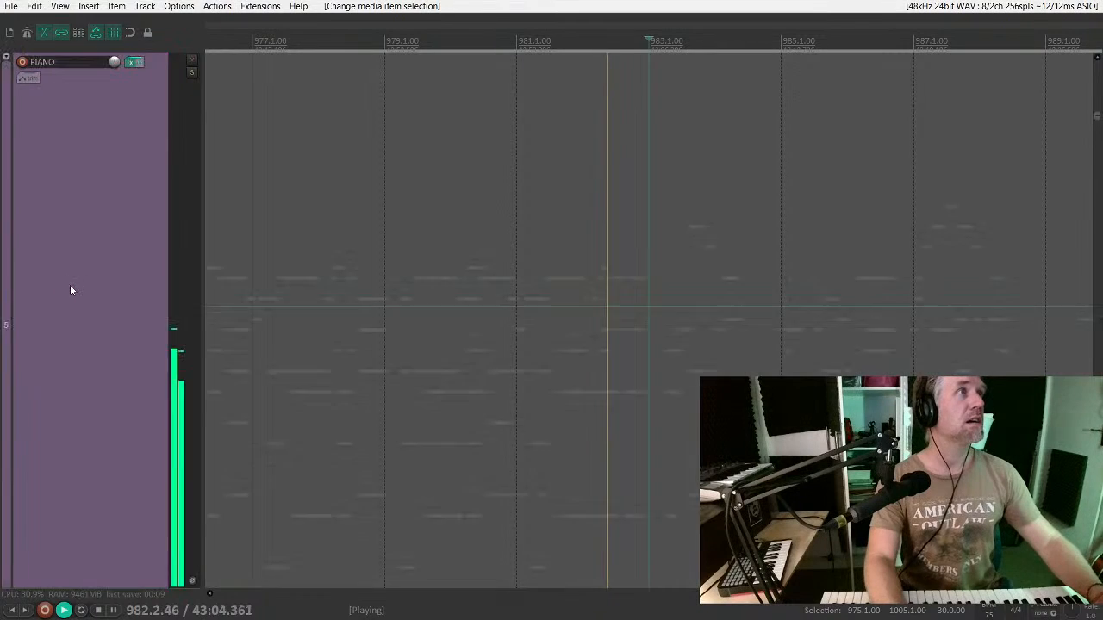
scroll(71, 291, down, 2)
scroll(728, 294, up, 4)
key(space)
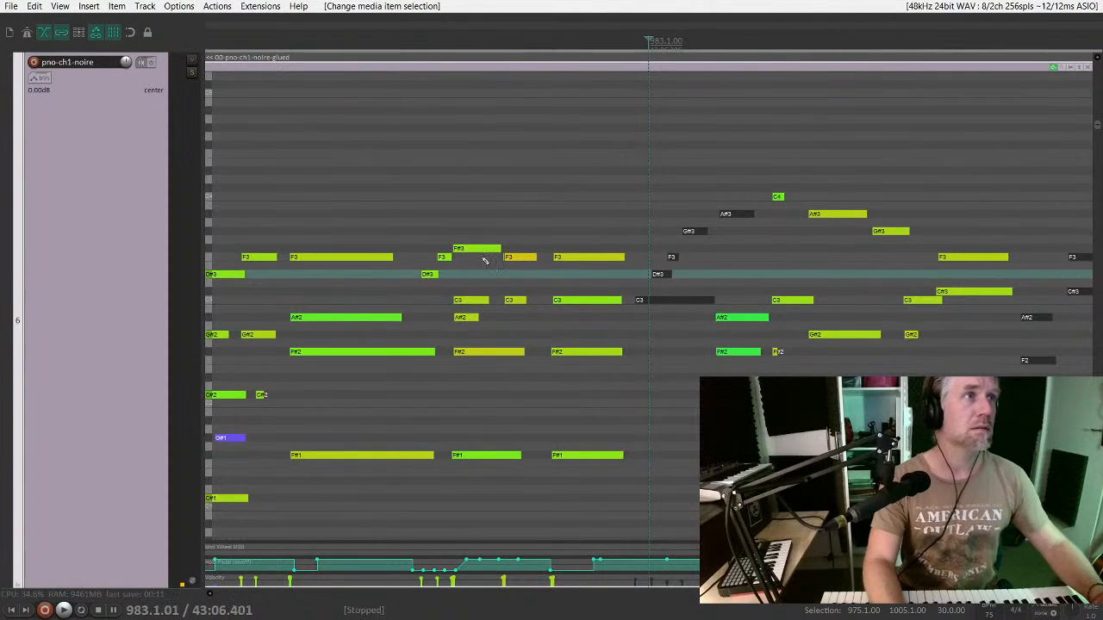
Step: Delete the tiny stray F3 note right after the F#3 in the bar before 983.1 of the piano part
click(485, 251)
key(space)
click(502, 272)
scroll(534, 290, up, 4)
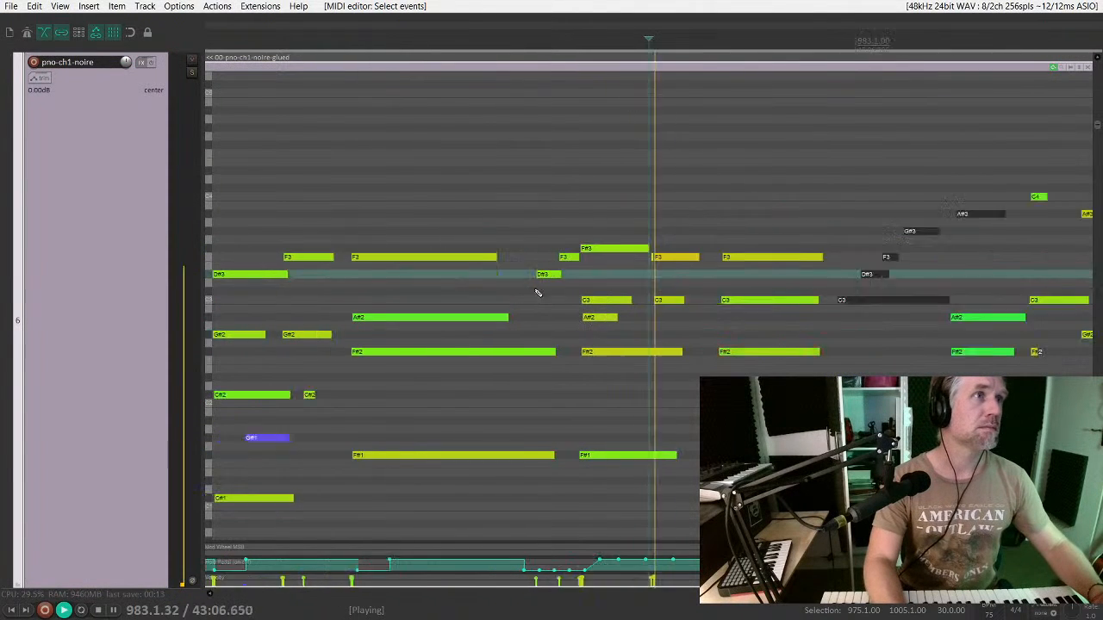
double_click(656, 260)
key(space)
scroll(815, 315, down, 3)
key(space)
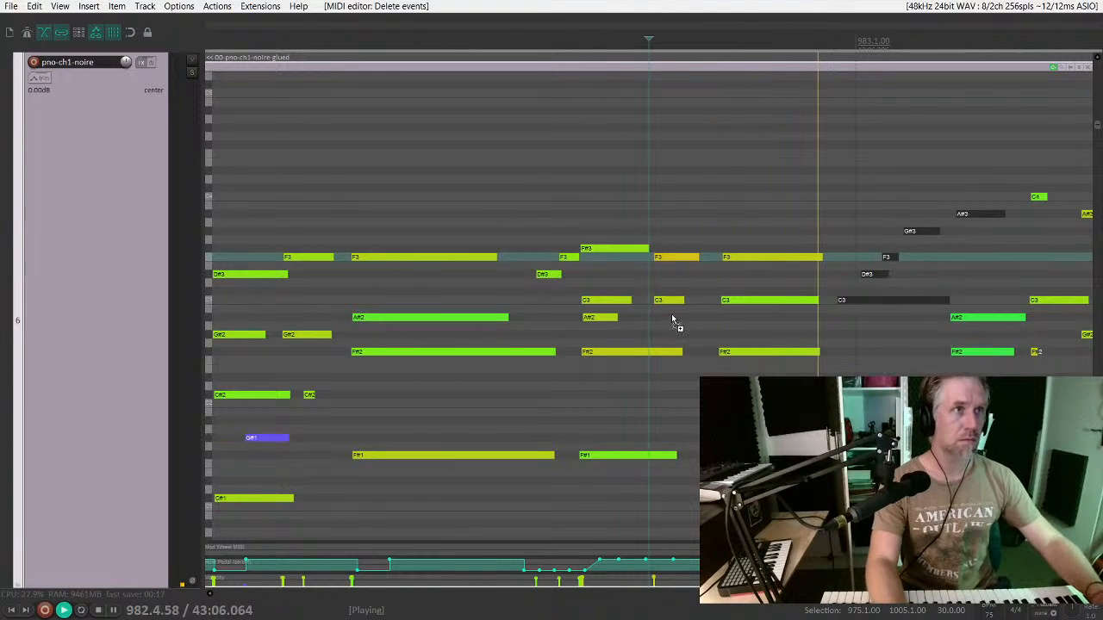
Step: Replay the piano bar before 983.1 and delete the short A#2 note below the F#3
click(533, 247)
key(space)
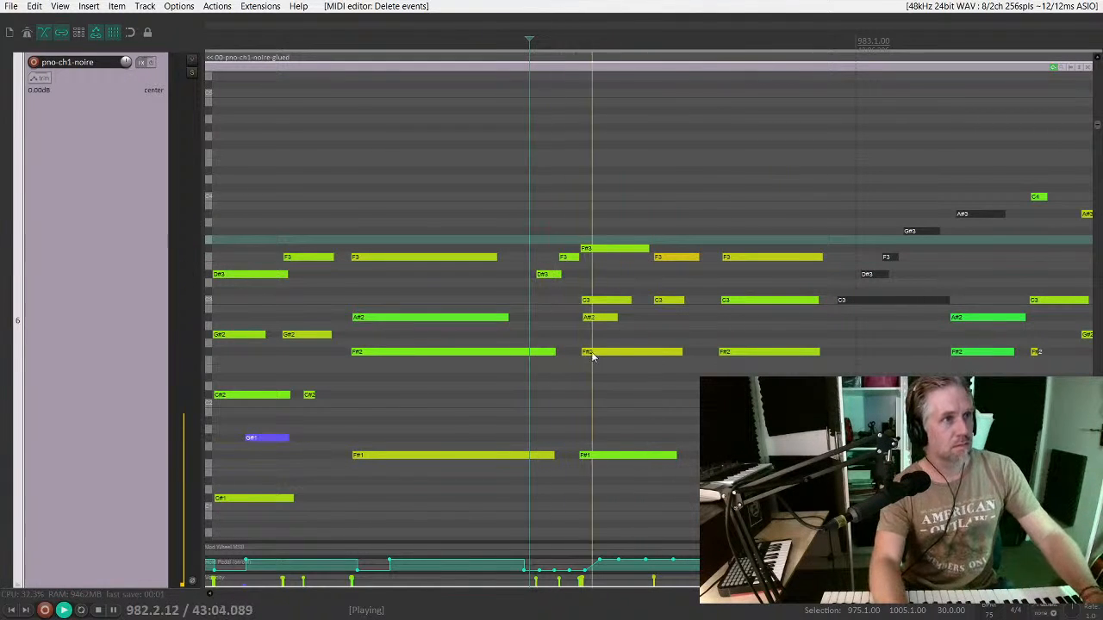
right_click(609, 319)
key(Escape)
key(Delete)
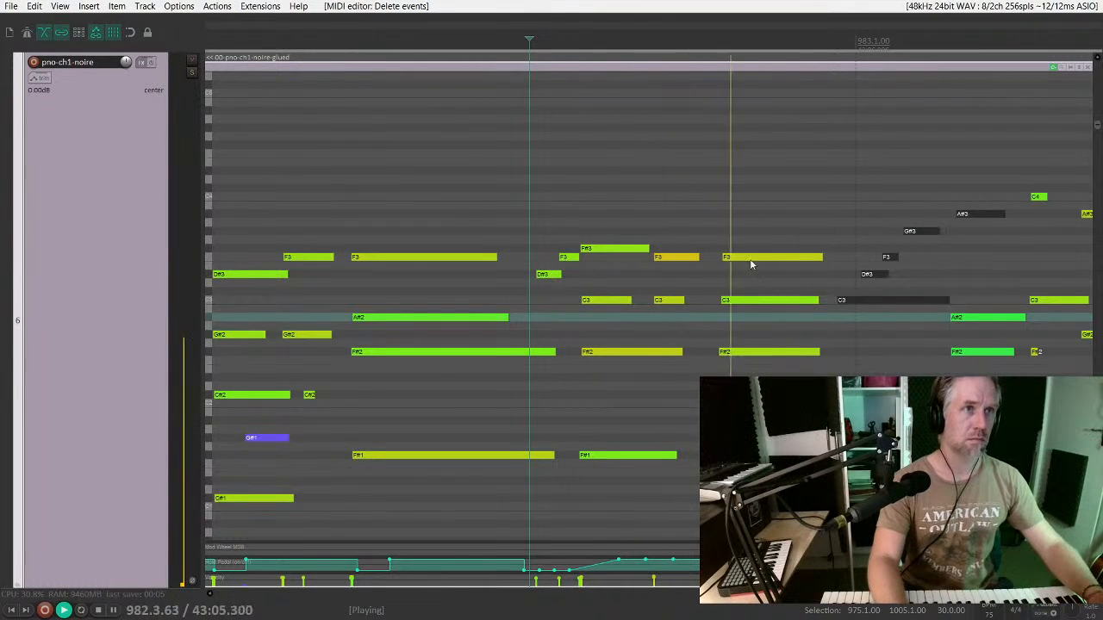
Step: Mute the last two F3 notes before 983.1 in the piano part
key(space)
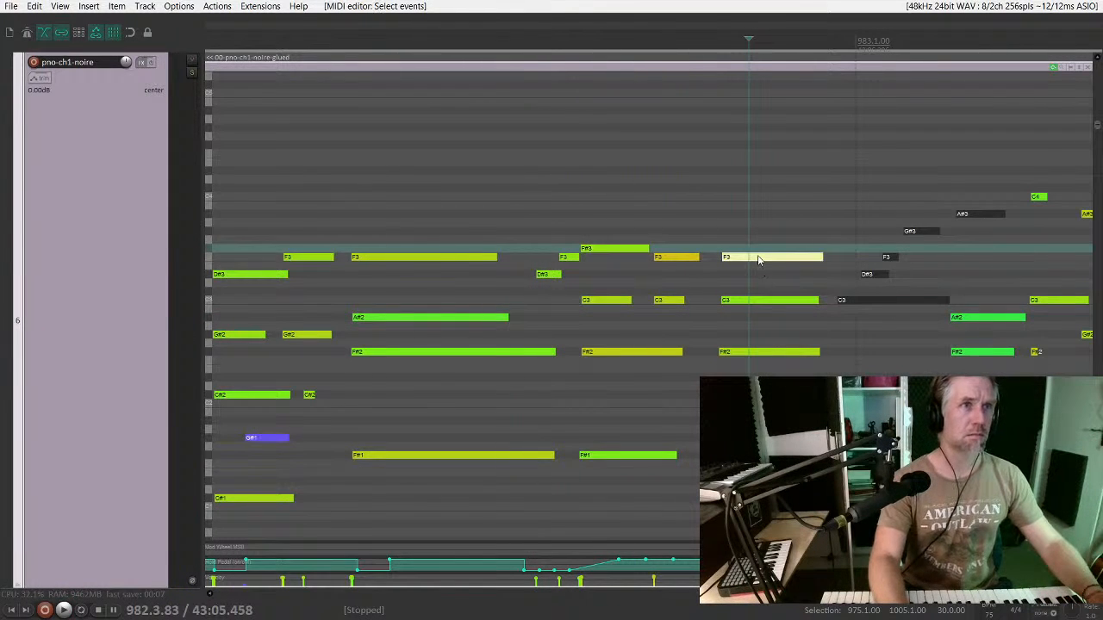
key(space)
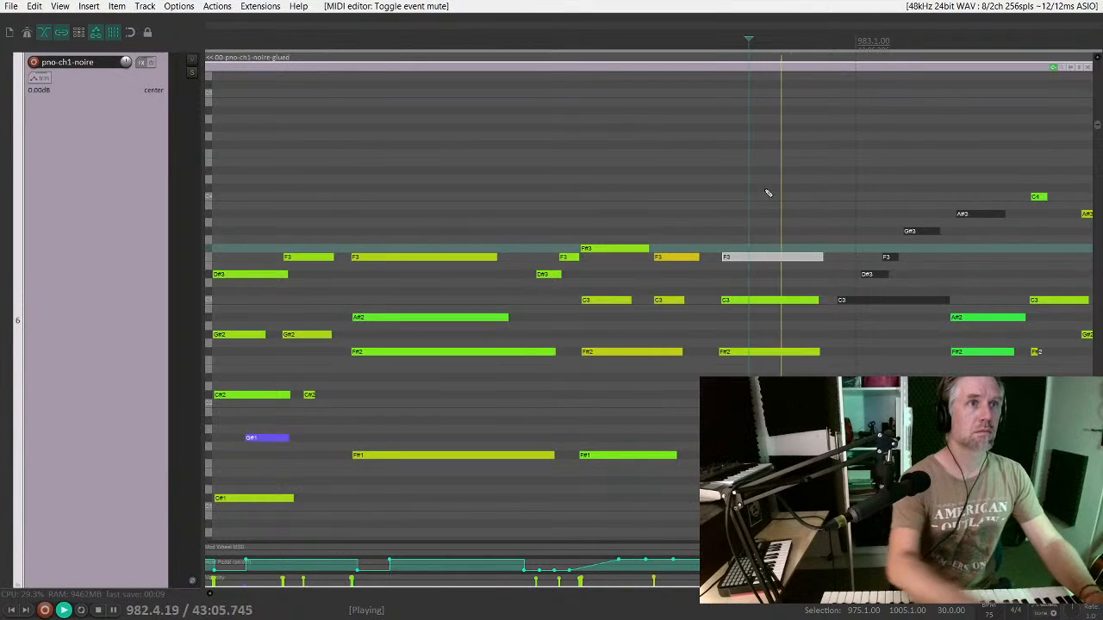
click(528, 187)
key(space)
click(664, 258)
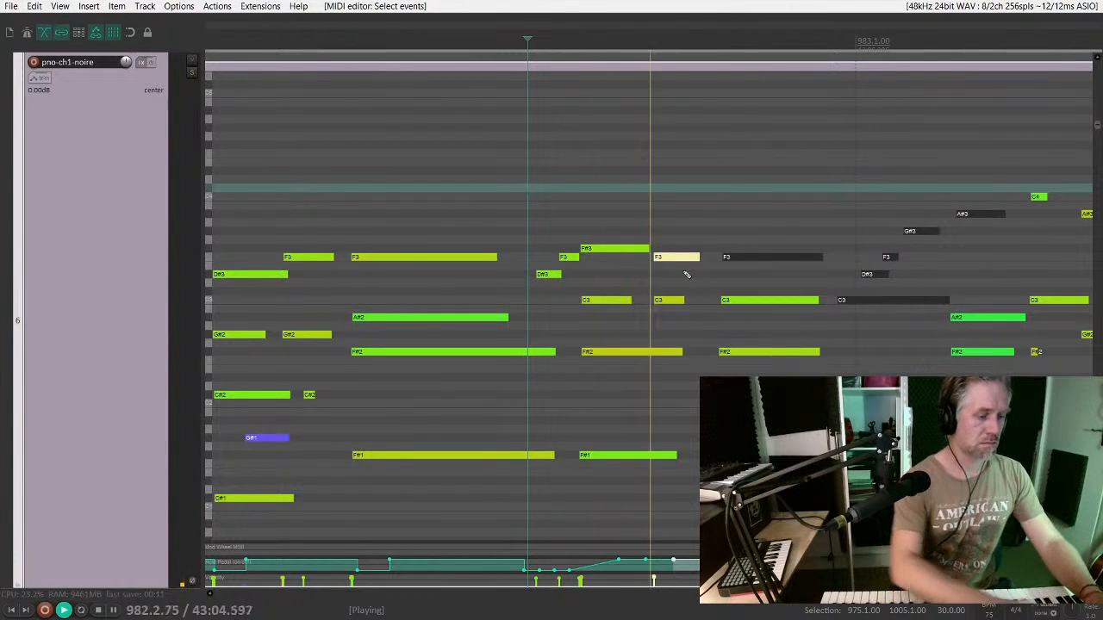
key(alt+m)
click(515, 222)
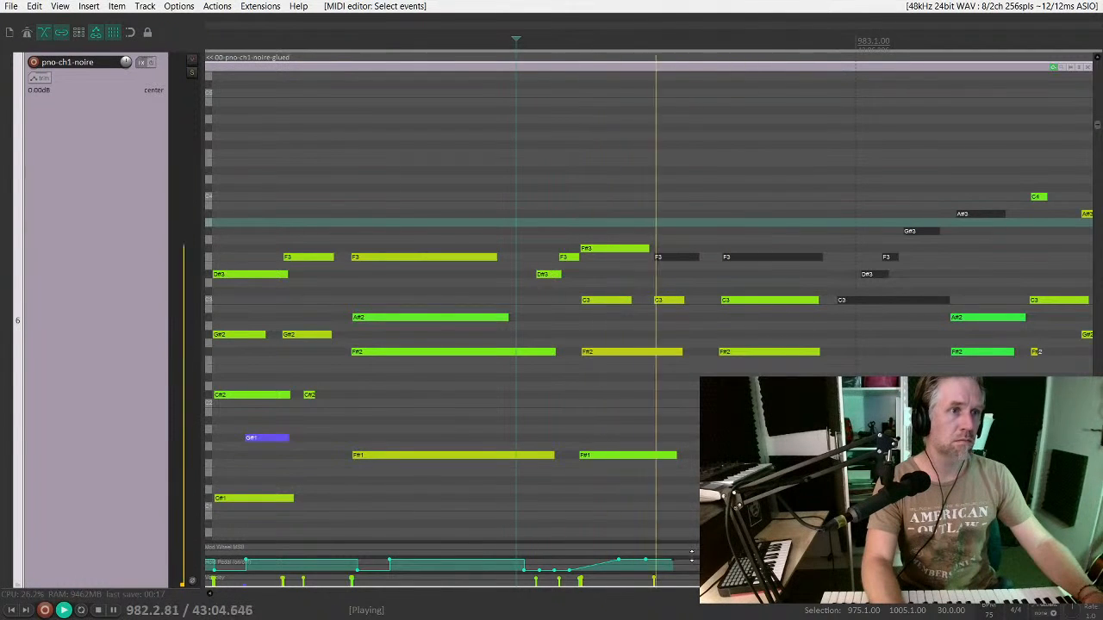
Step: Enlarge the piano's pedal lane and extend the second-last C3 and F#2 notes before 983.1 to the following chord, checking by playback
drag(689, 543, 690, 447)
drag(686, 278, 699, 353)
key(space)
click(506, 242)
scroll(665, 398, down, 1)
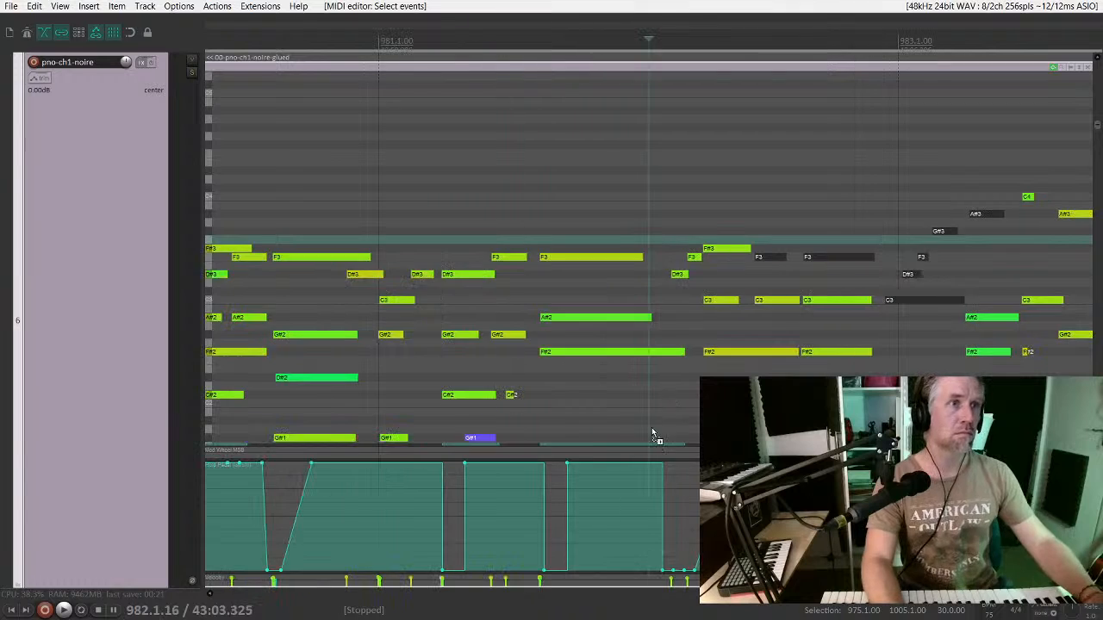
scroll(751, 299, down, 2)
scroll(716, 291, up, 1)
scroll(715, 296, up, 1)
click(683, 298)
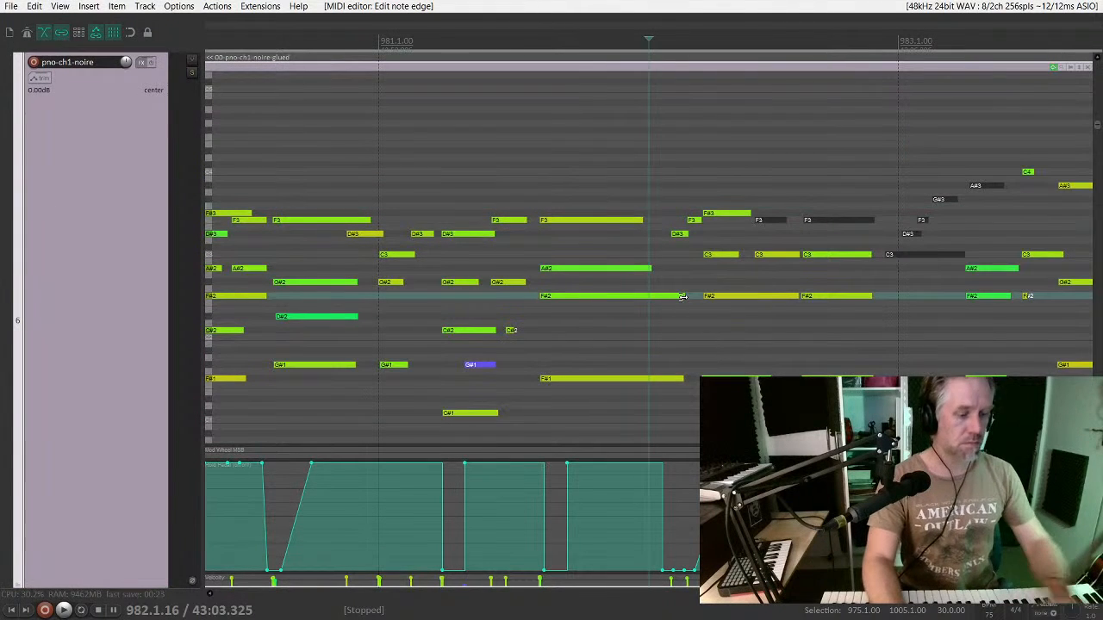
scroll(683, 298, down, 2)
click(532, 247)
scroll(532, 246, up, 1)
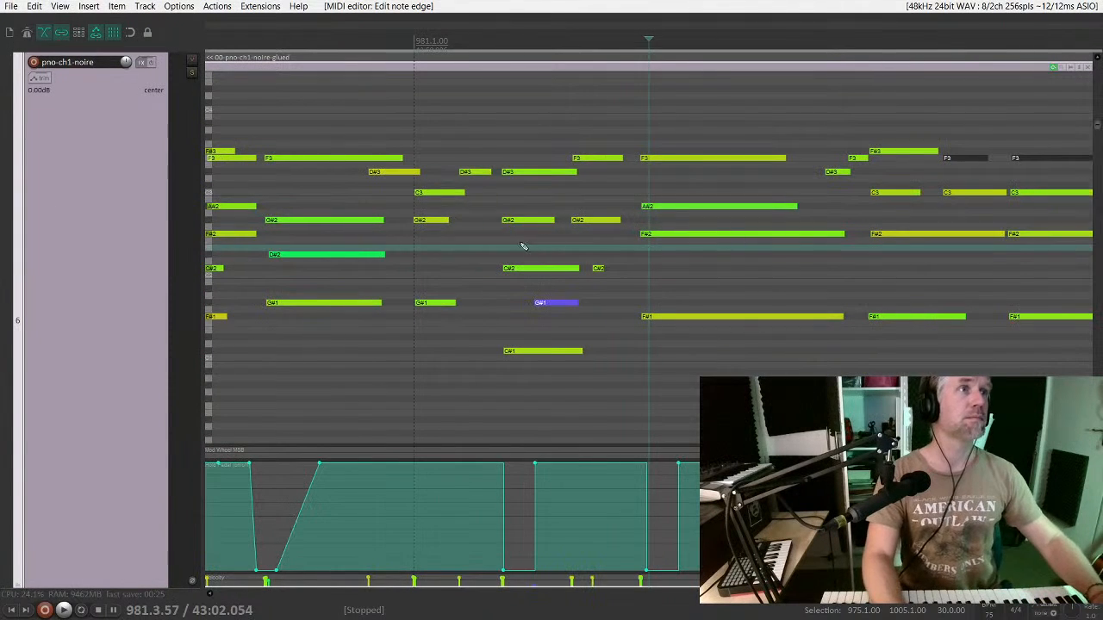
key(space)
Step: Play all tracks around bar 982 and open the ch5 C# item for inline note editing
scroll(660, 208, down, 5)
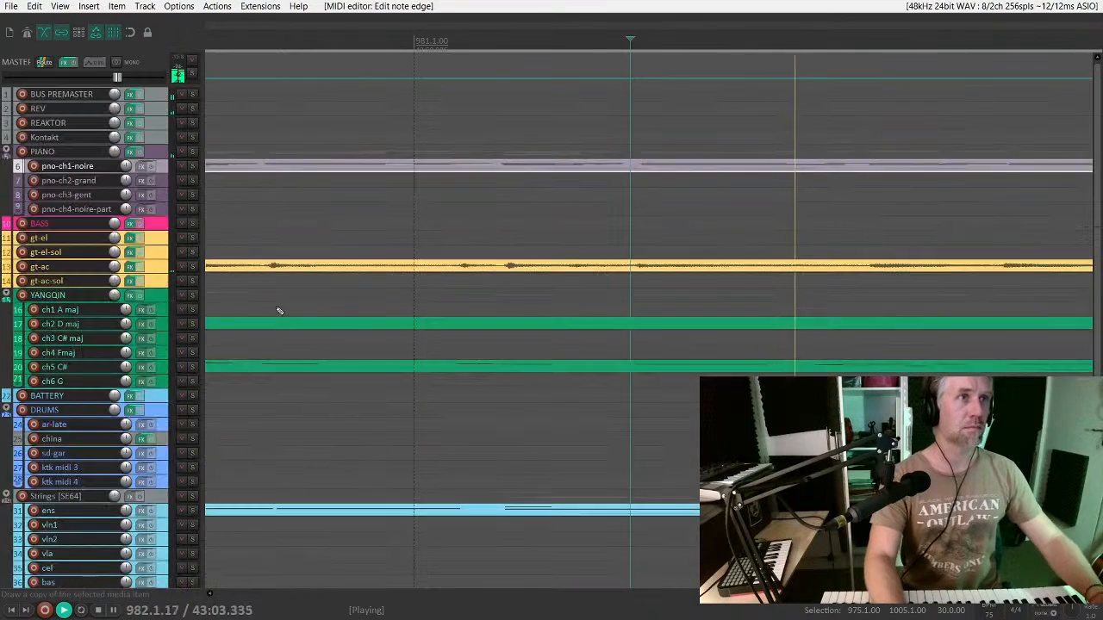
scroll(305, 310, down, 3)
scroll(430, 283, down, 3)
scroll(485, 283, up, 5)
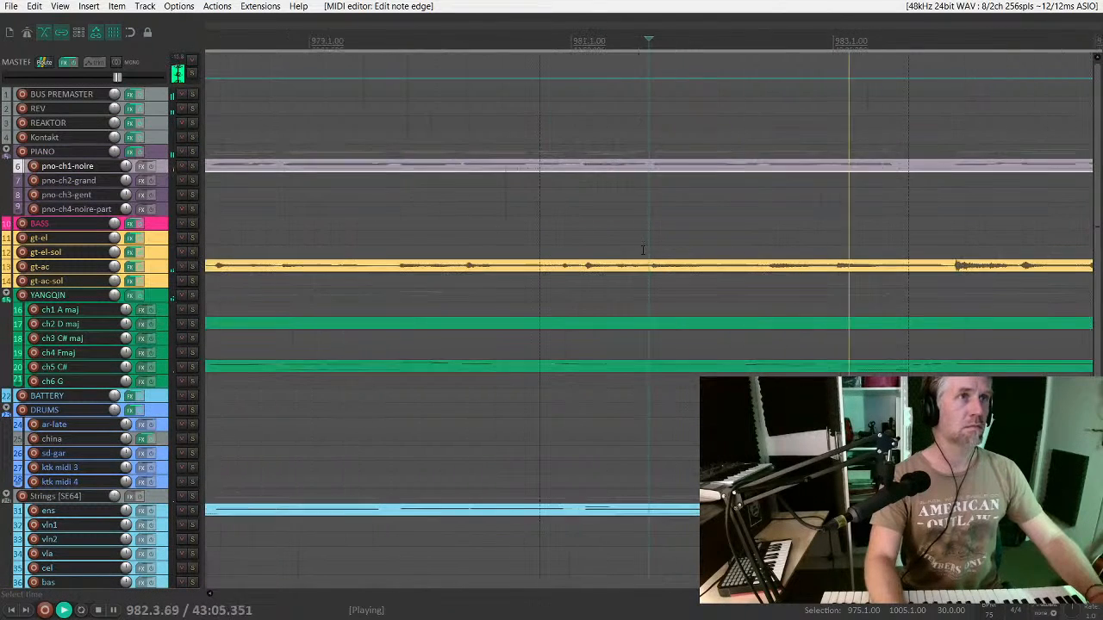
key(space)
click(757, 224)
key(space)
double_click(812, 373)
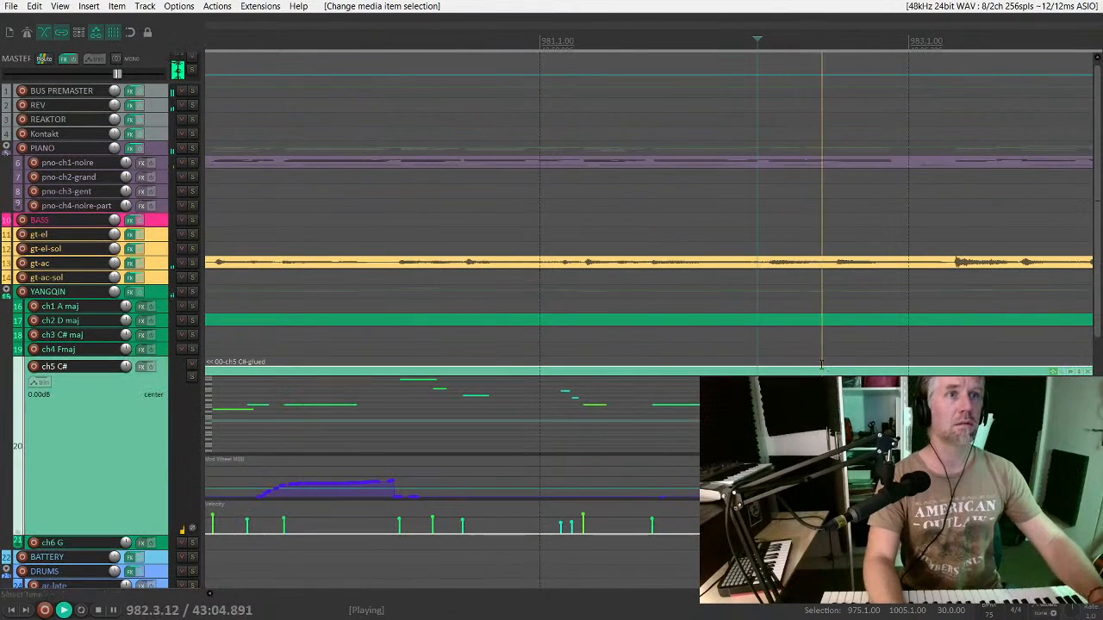
Step: Try to delete a note and adjust a note edge in the ch5 C# part just after 982.1, and undo both edits
key(space)
double_click(757, 421)
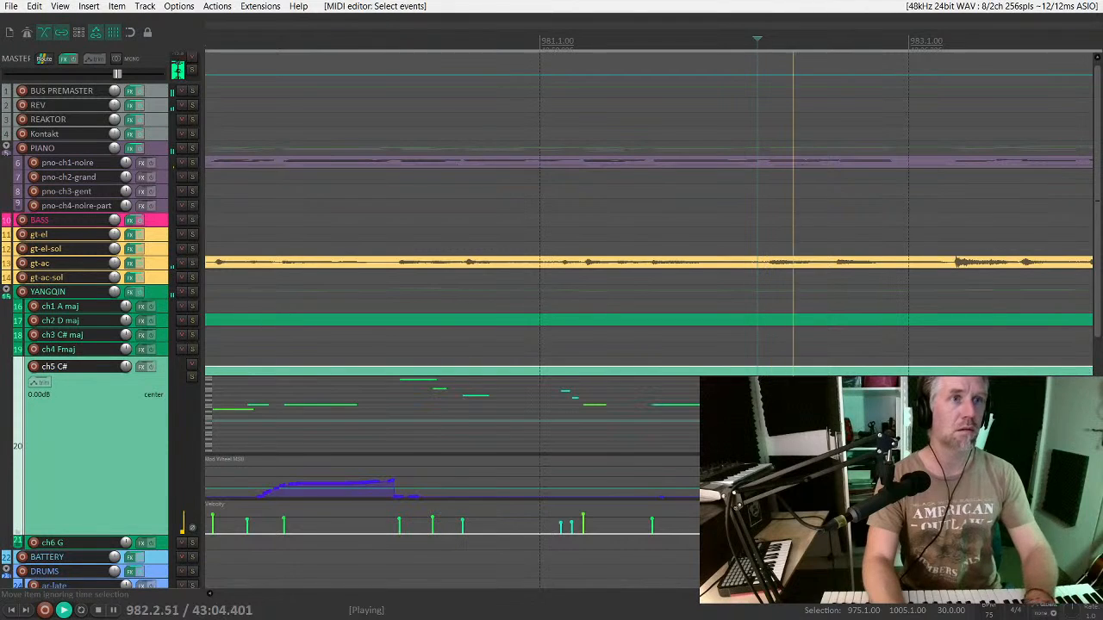
double_click(757, 420)
click(745, 411)
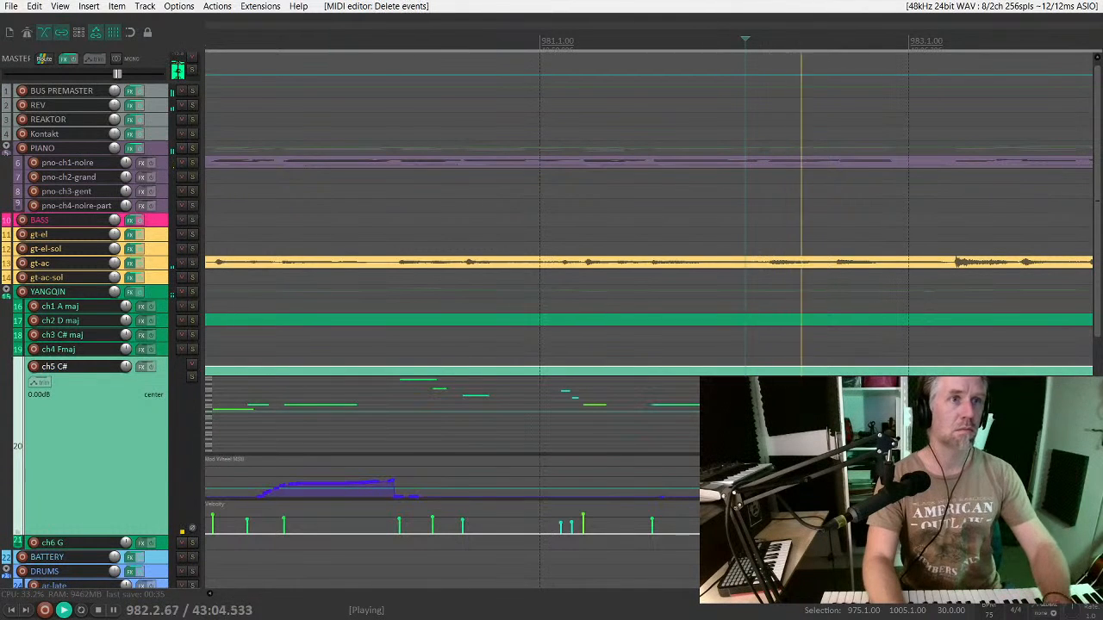
drag(758, 404, 746, 404)
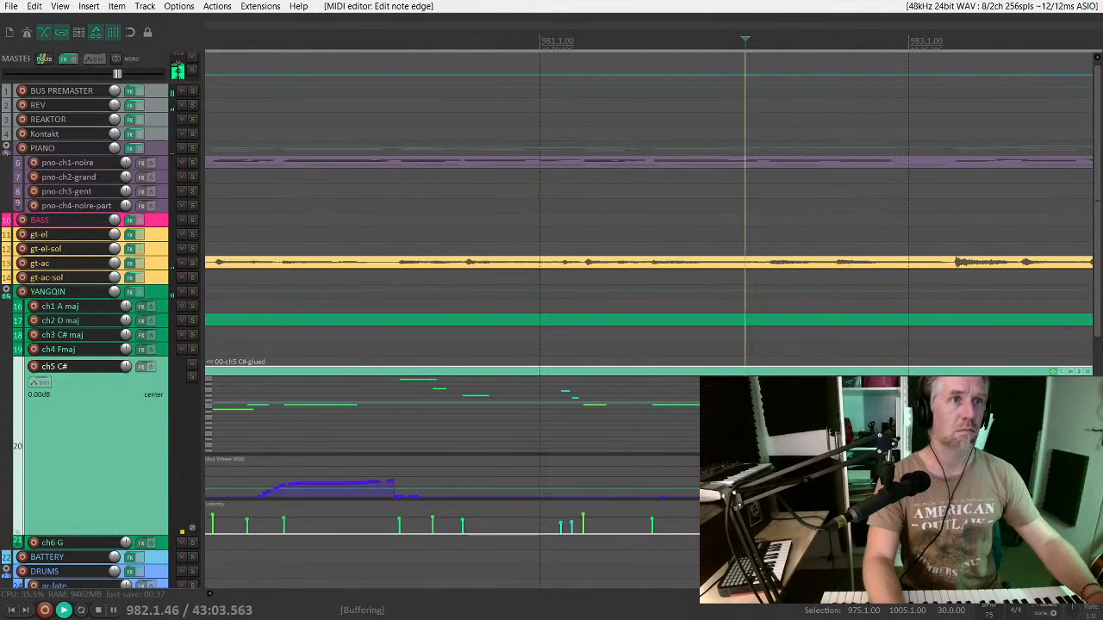
key(ctrl+z)
key(ctrl+z)
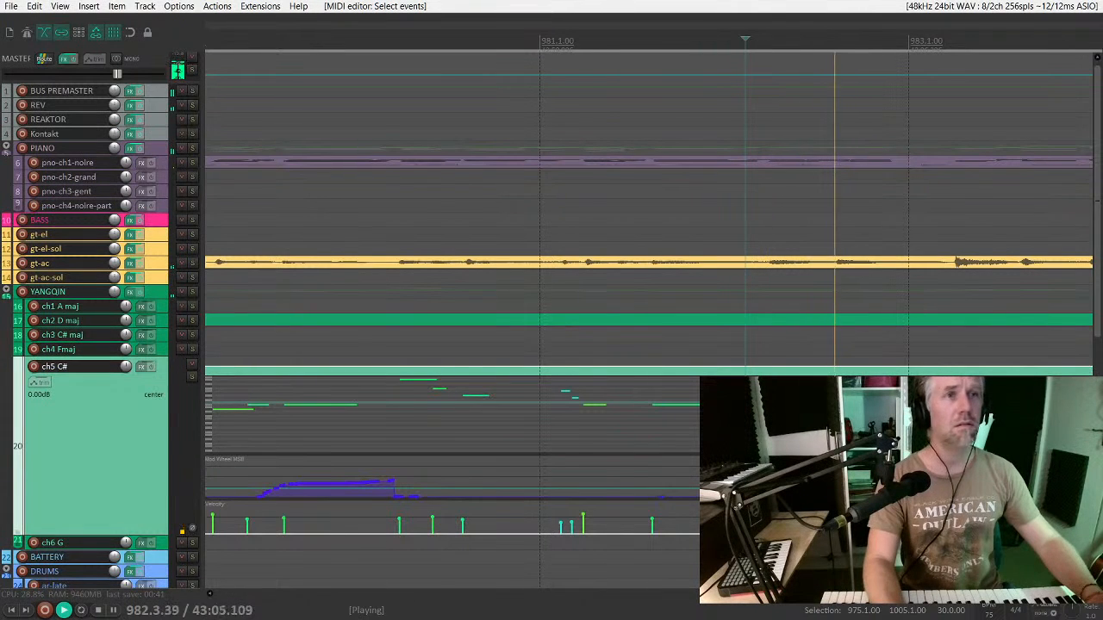
Step: Collapse the ch5 C# track to return to the track overview and select the ens item
scroll(793, 324, down, 4)
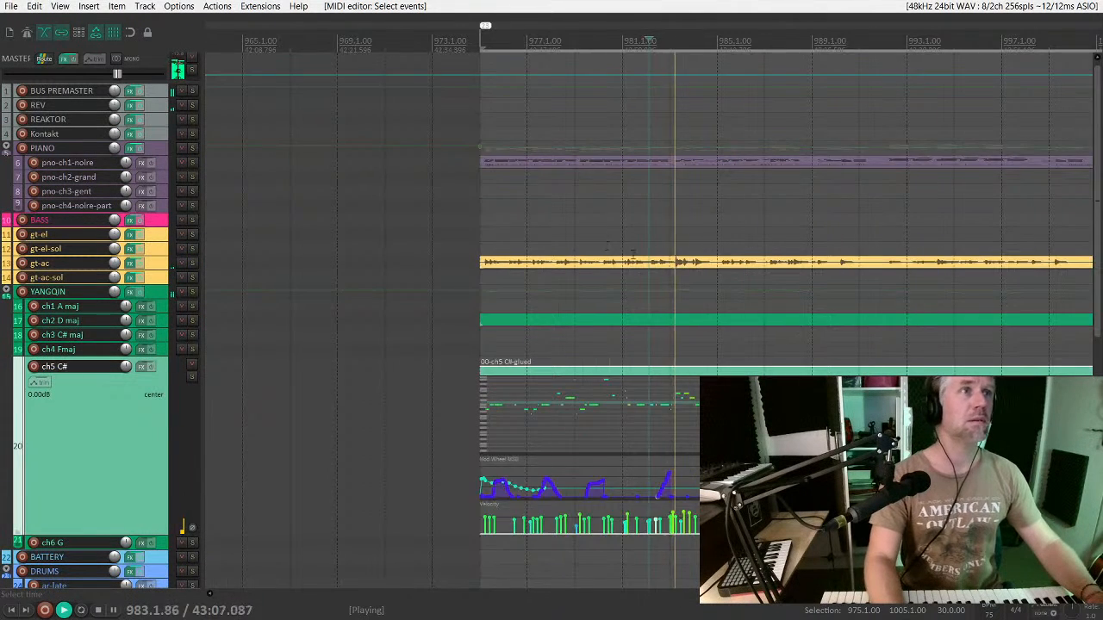
scroll(710, 331, down, 2)
key(e)
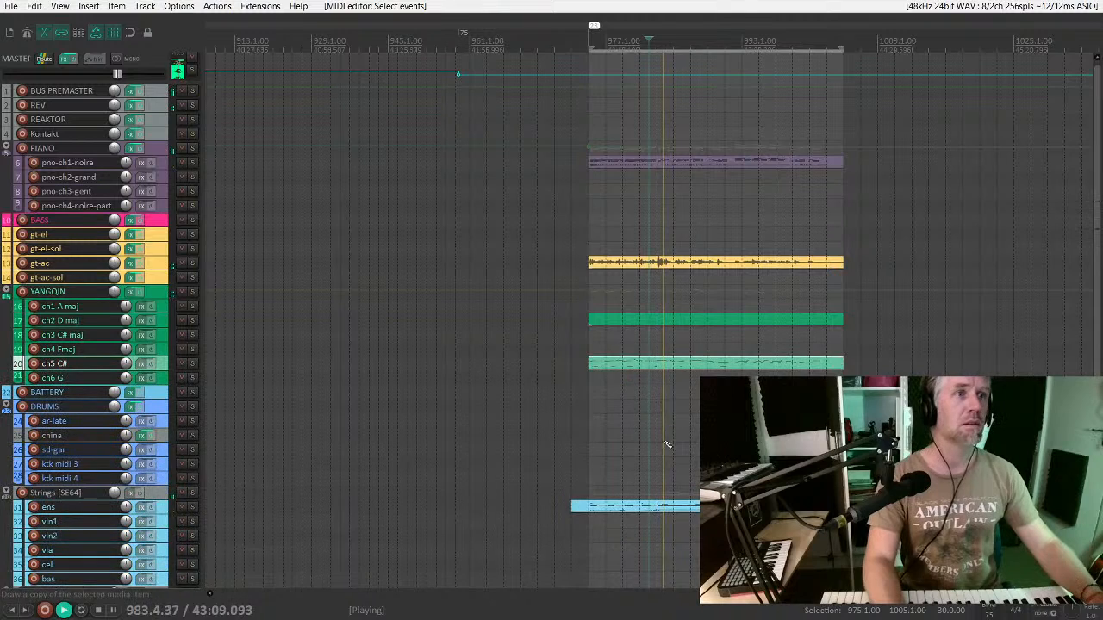
click(695, 508)
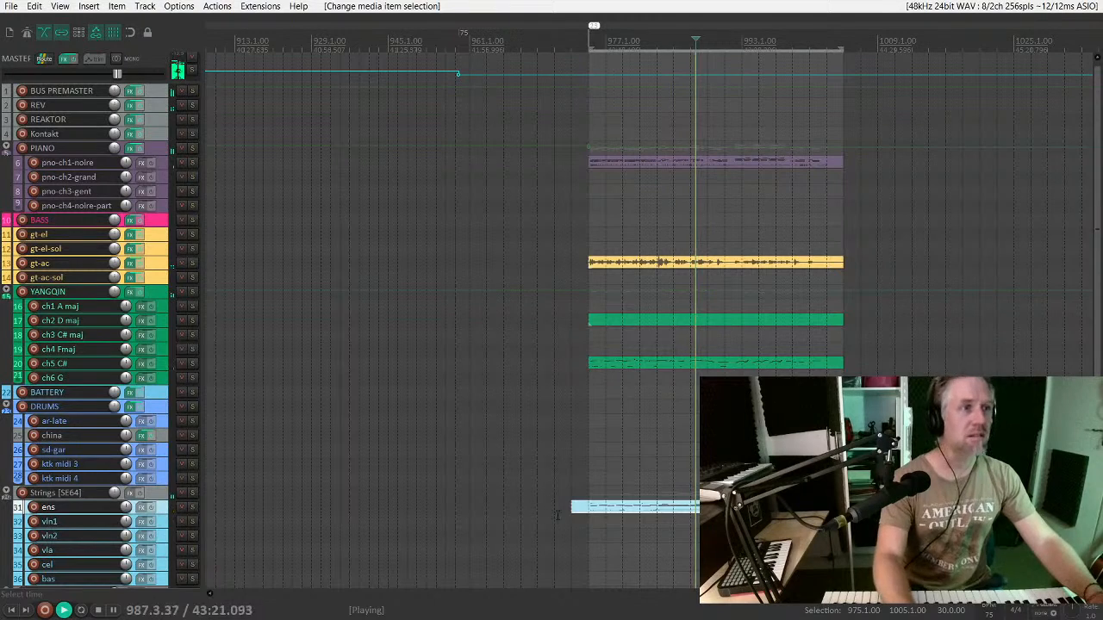
Step: Trim the start of the ens item to bar 975 and open it for inline note editing in a taller track
drag(572, 509, 593, 509)
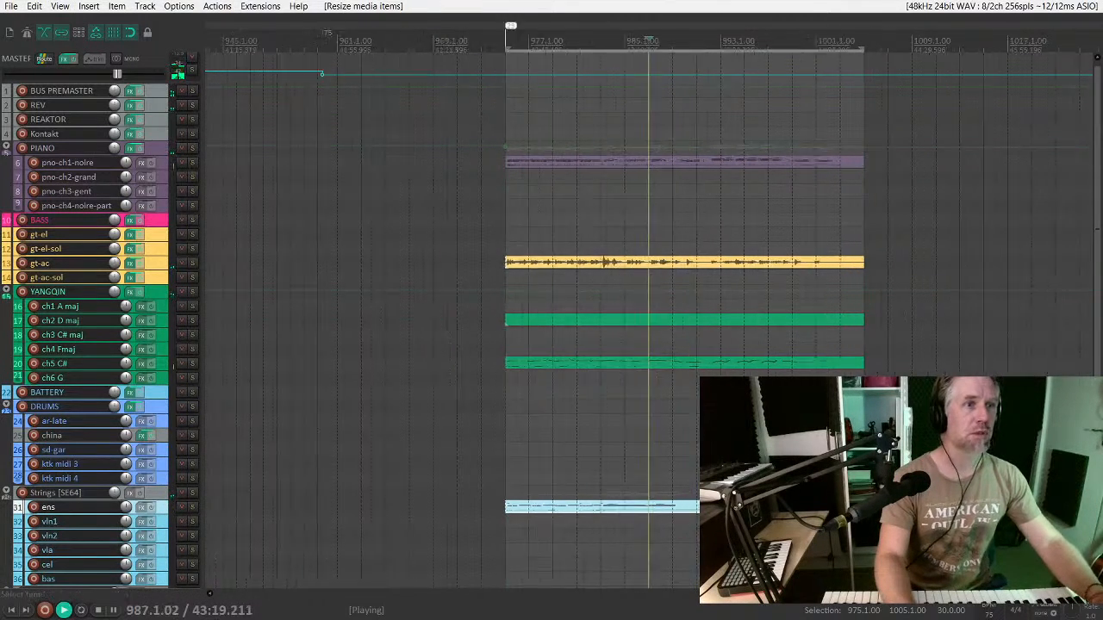
scroll(650, 371, up, 1)
key(e)
scroll(650, 372, up, 4)
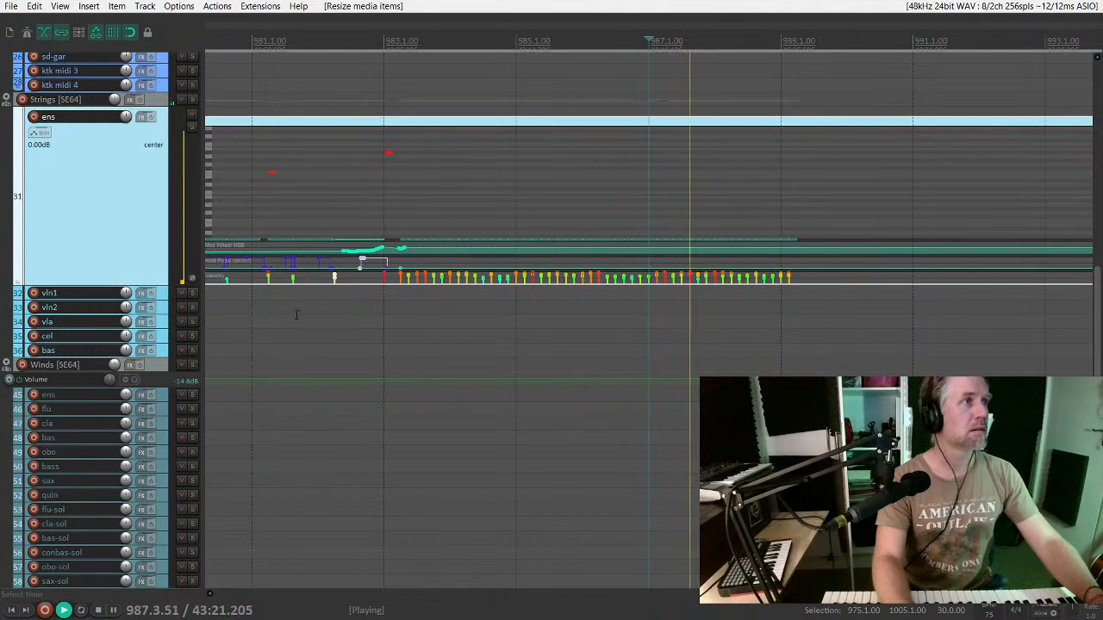
drag(158, 324, 137, 400)
key(ctrl+z)
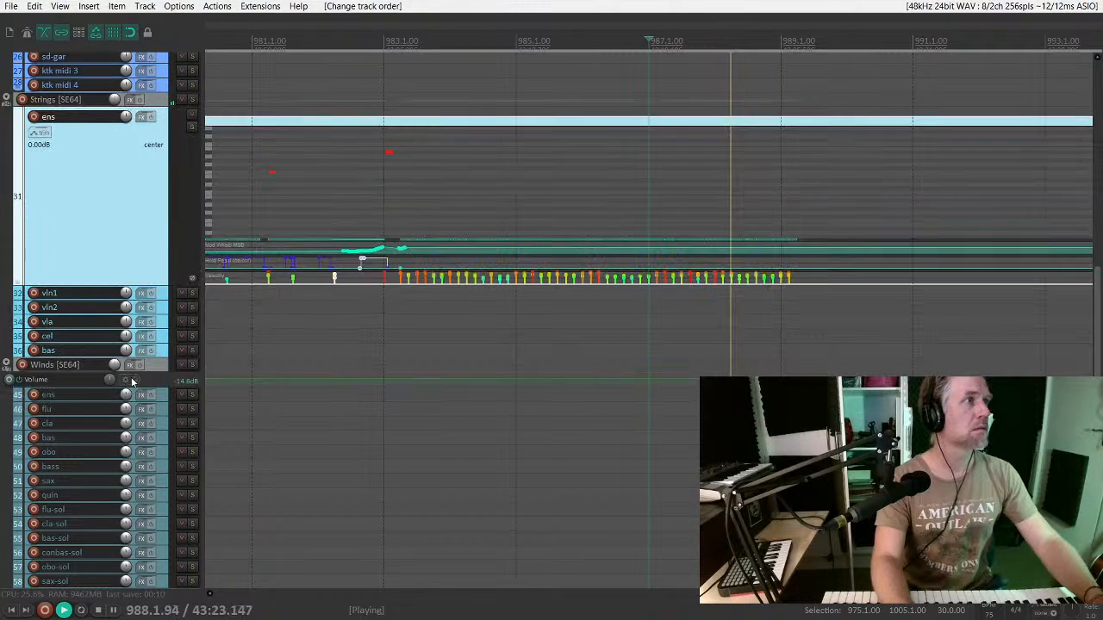
drag(158, 285, 159, 509)
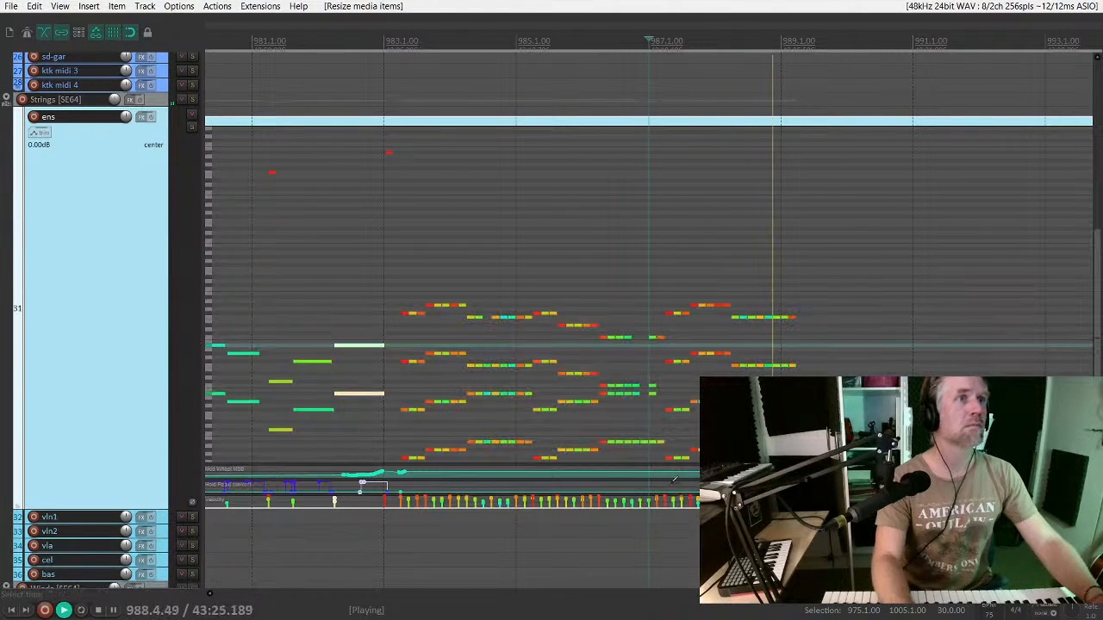
Step: Play the ens part around bar 987 with an enlarged velocity lane, then collapse it to the track overview
key(space)
scroll(663, 403, up, 3)
key(space)
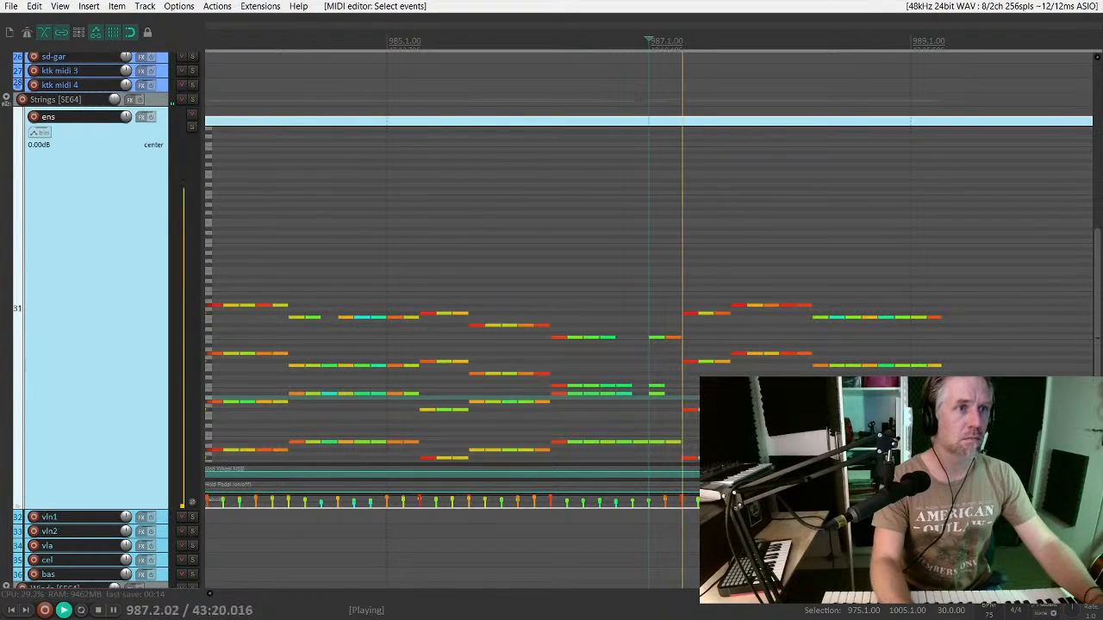
drag(714, 495, 713, 438)
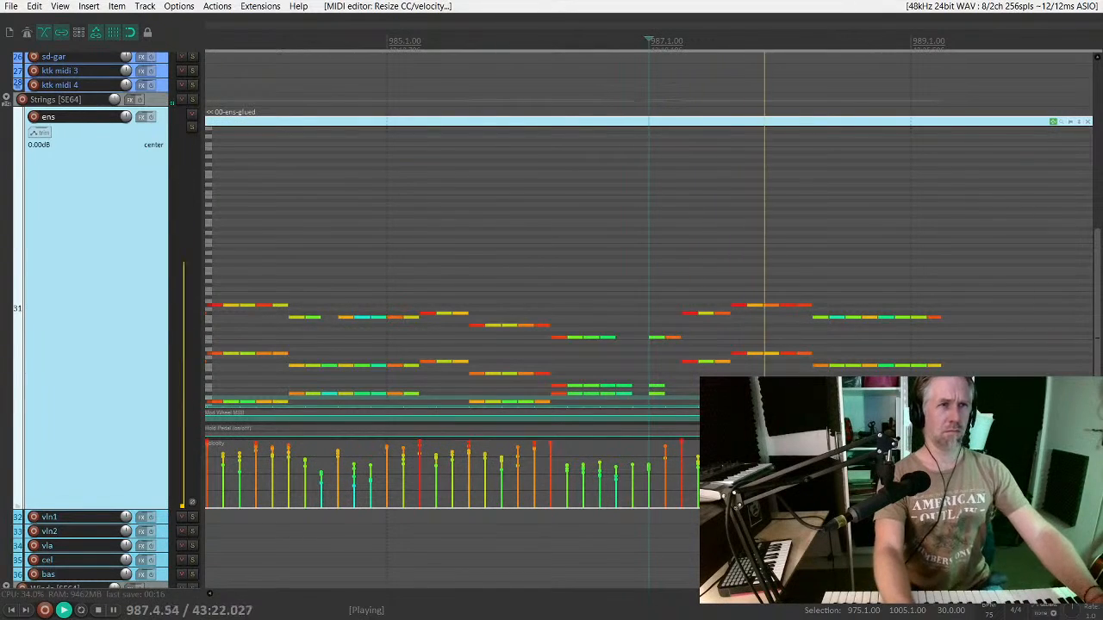
scroll(80, 365, up, 3)
scroll(74, 322, down, 8)
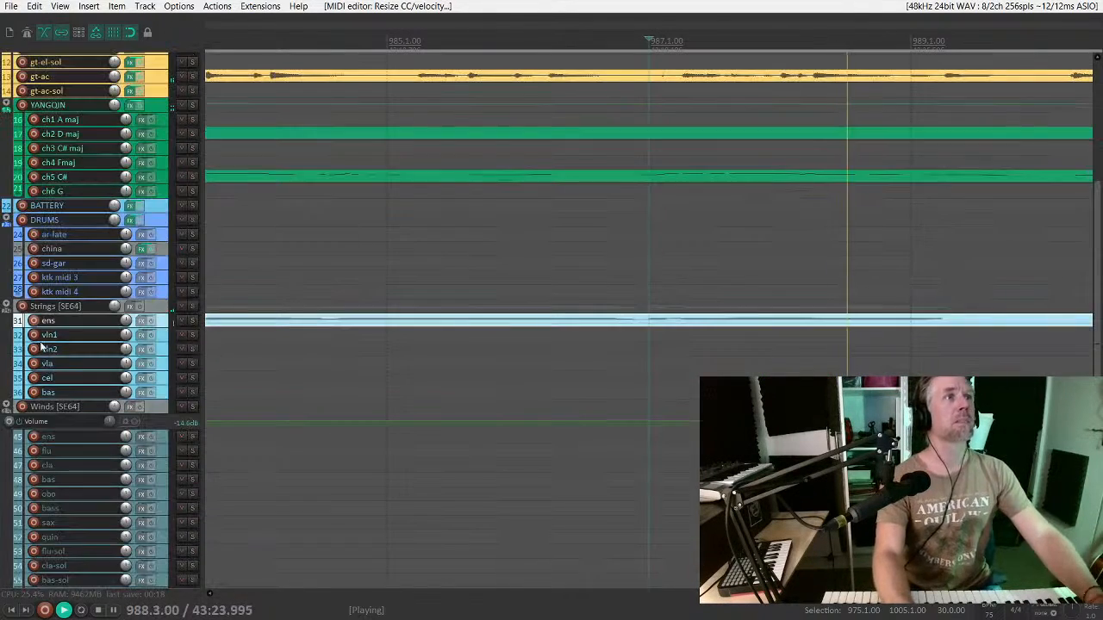
scroll(187, 351, down, 2)
scroll(646, 190, down, 5)
scroll(649, 177, up, 5)
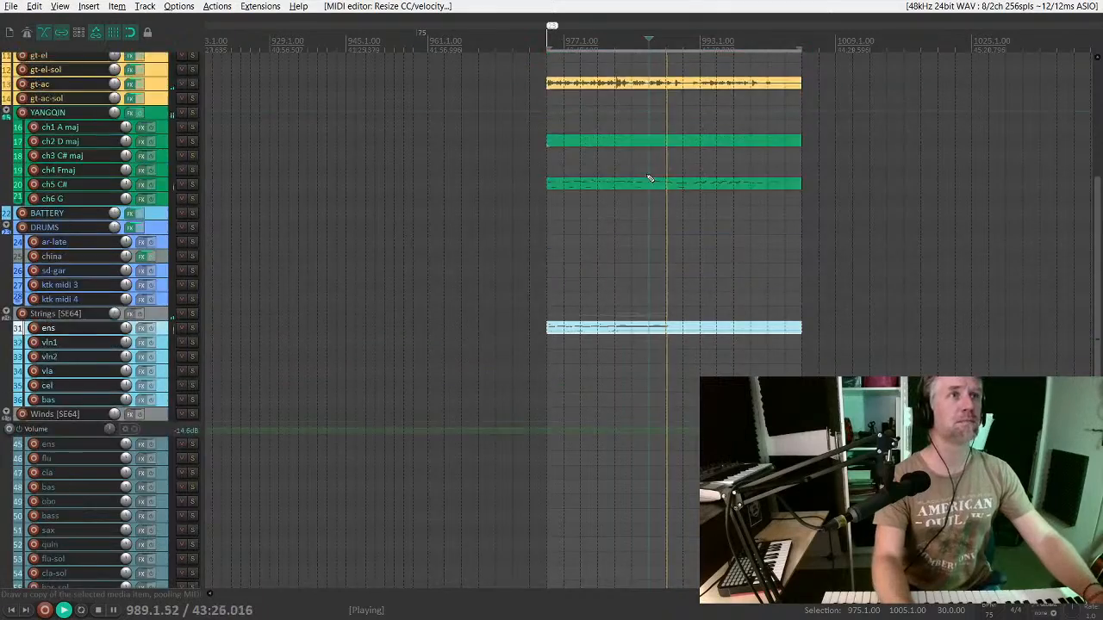
scroll(646, 175, up, 1)
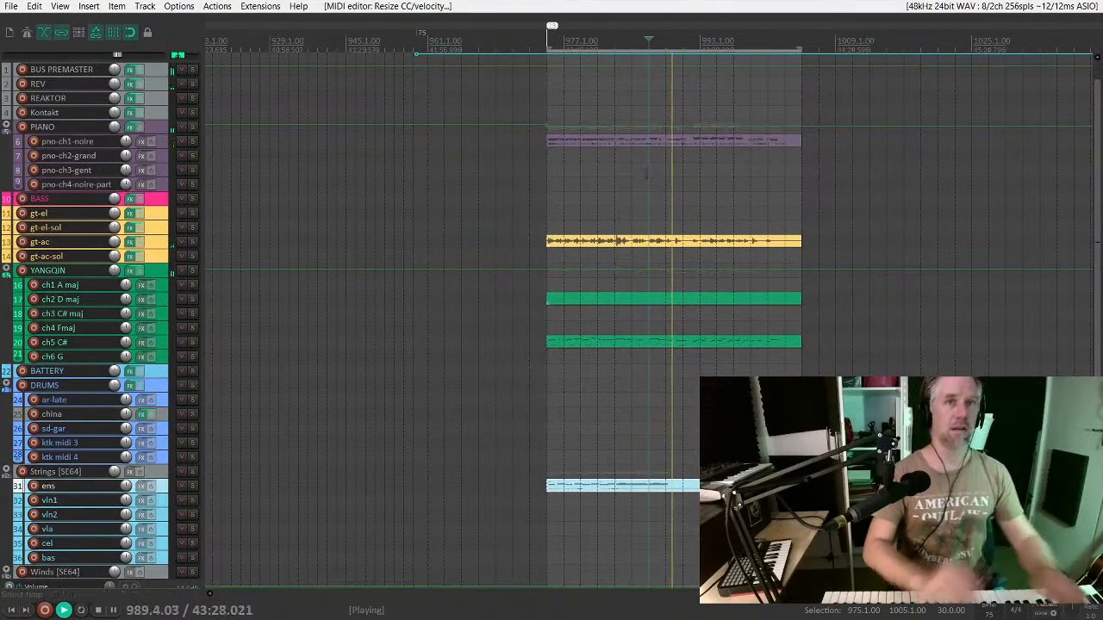
Step: Switch between the open windows and dismiss the Photoshop application error
key(alt+Tab)
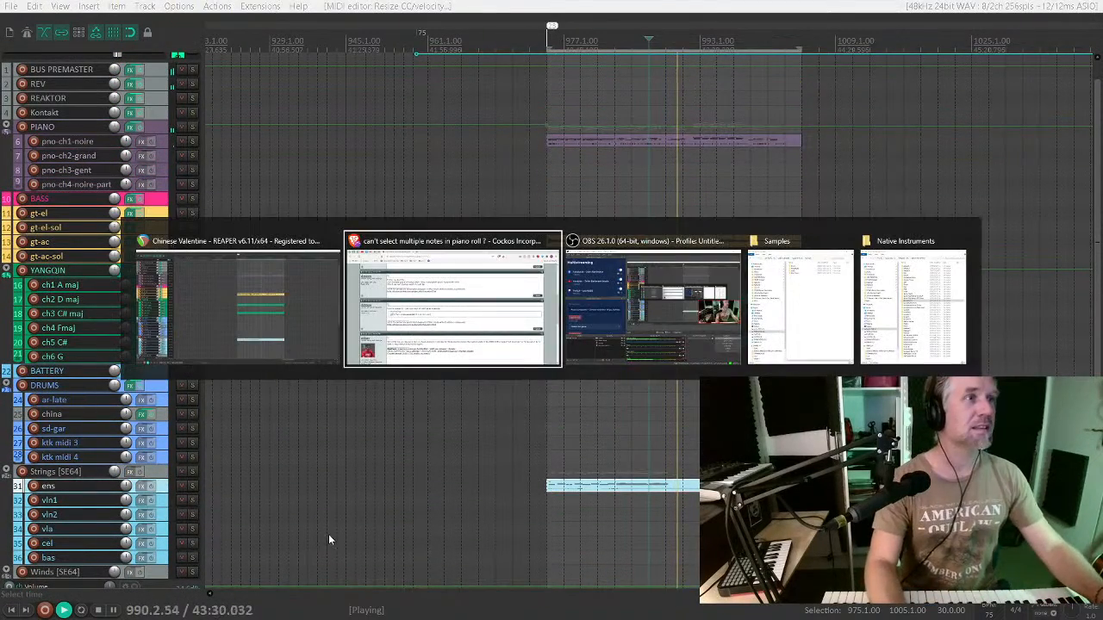
key(alt+Tab)
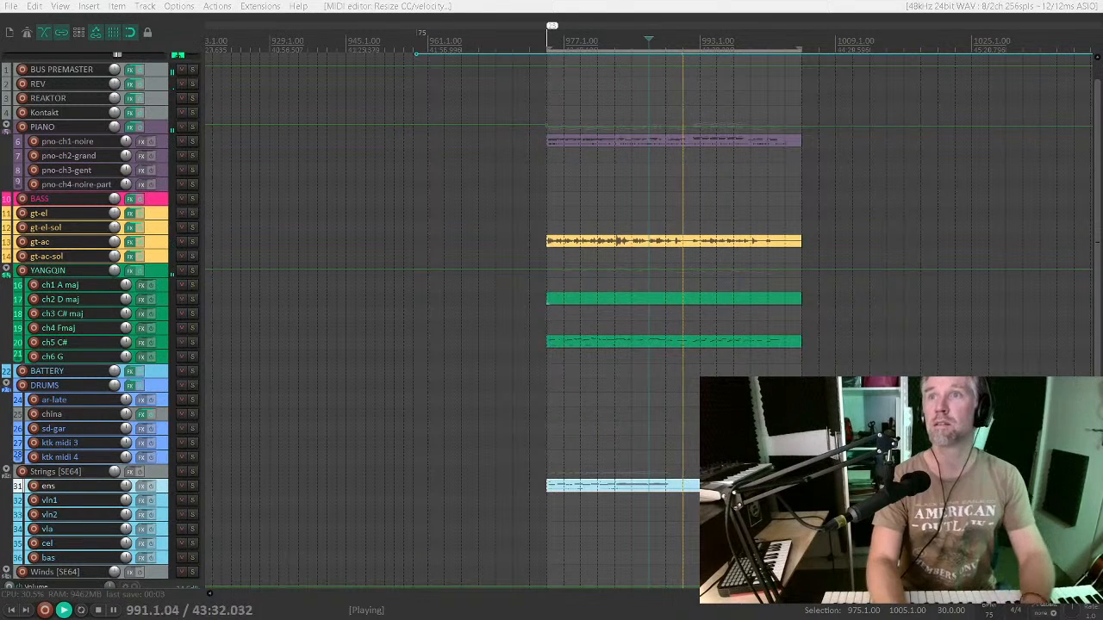
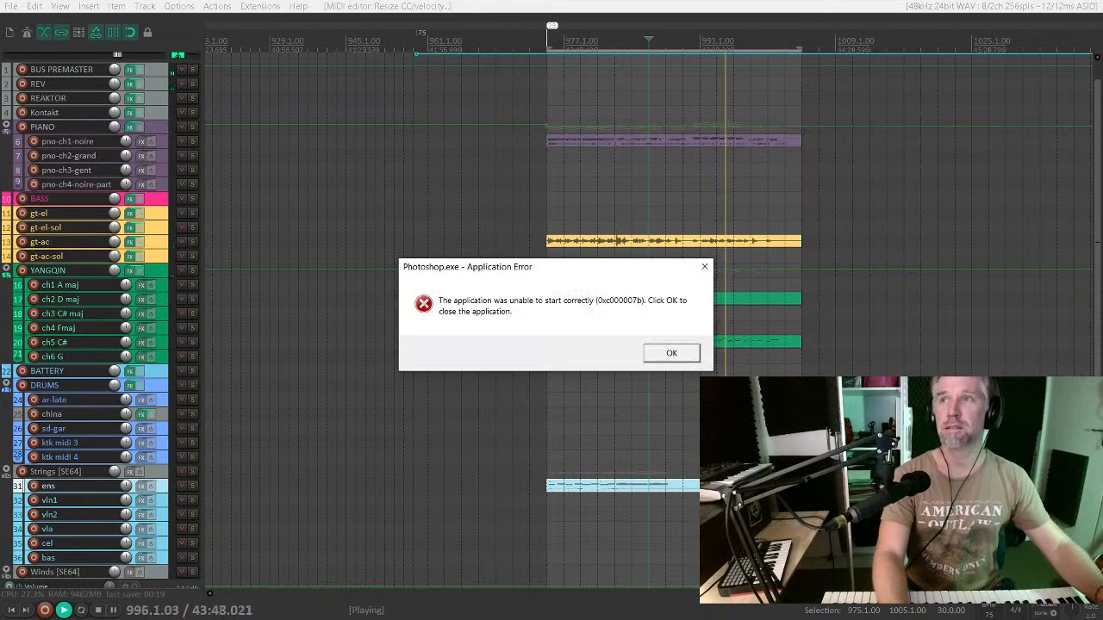
click(665, 355)
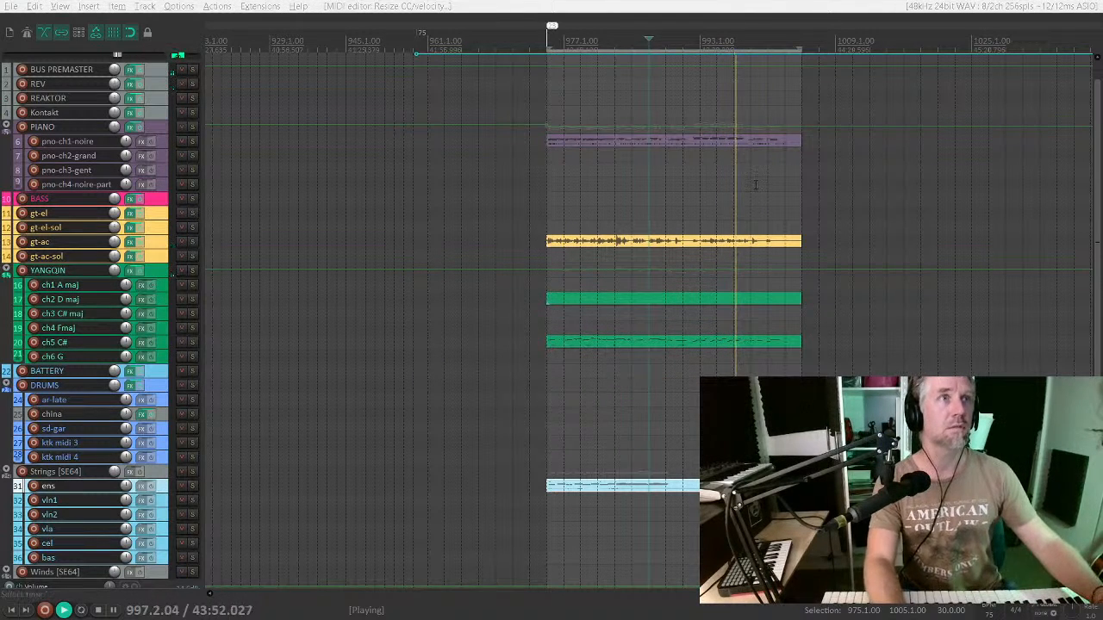
Step: Play the arrangement from several points, including bars 985, 975 and 987
scroll(755, 185, up, 4)
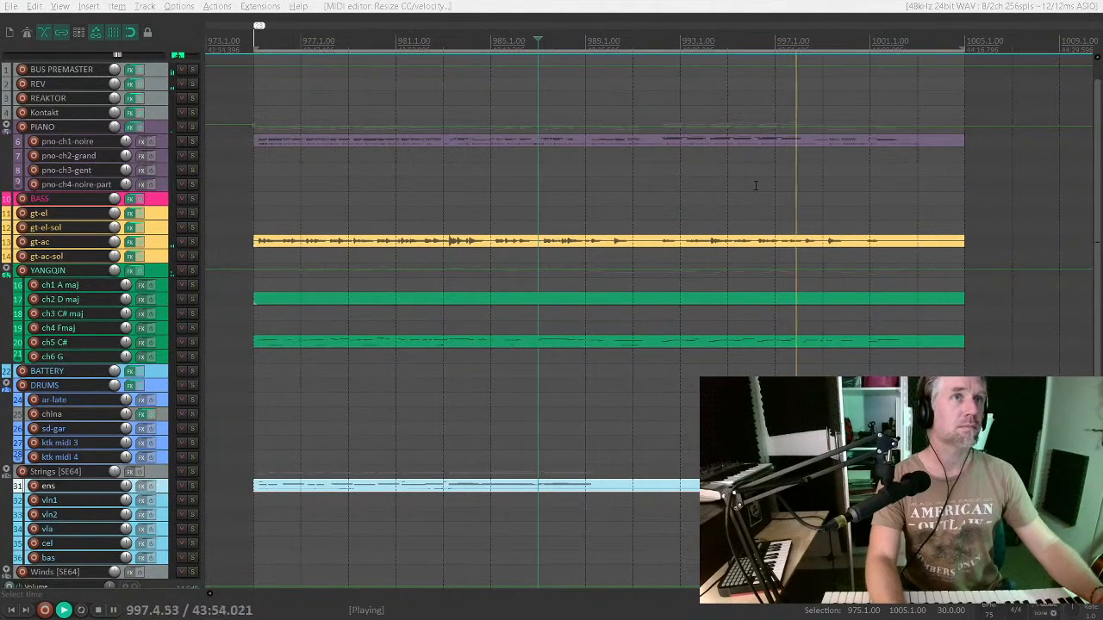
scroll(790, 168, down, 8)
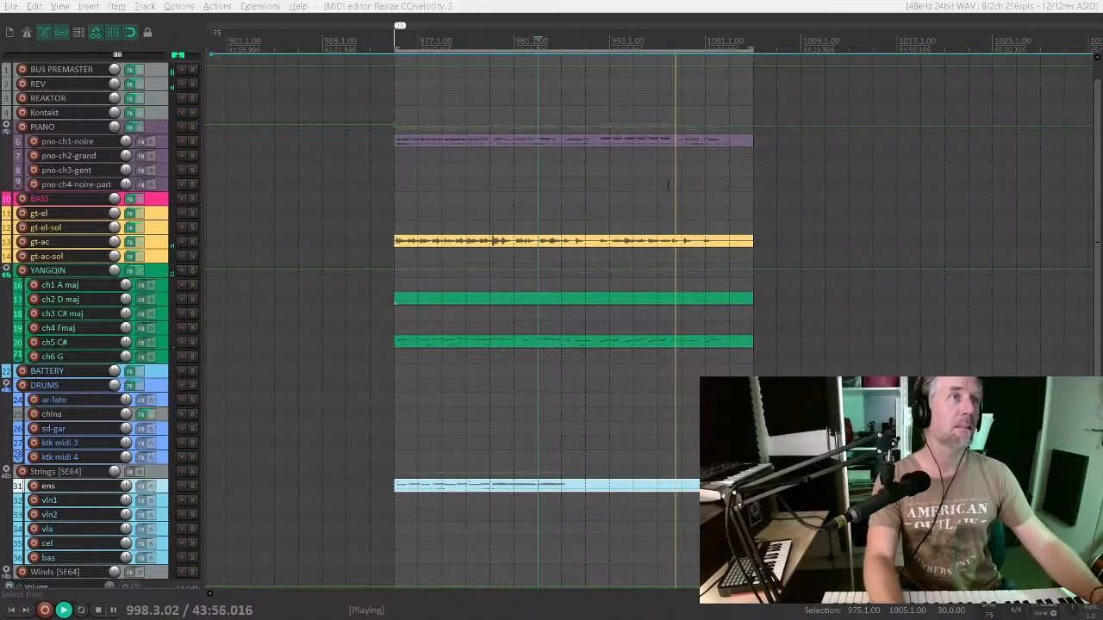
click(517, 170)
key(space)
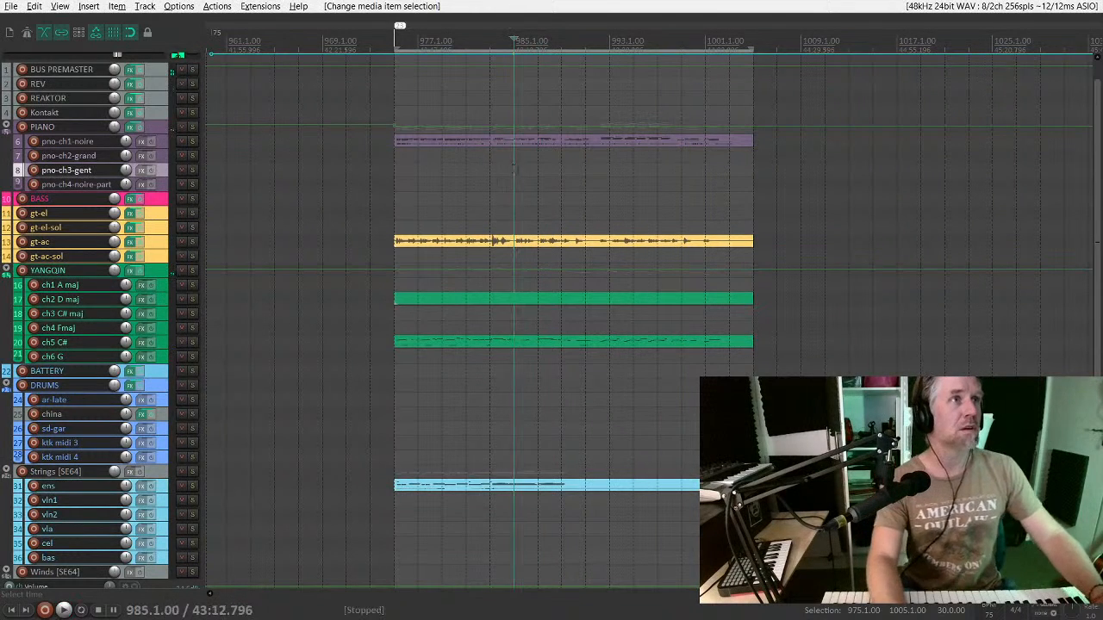
click(396, 182)
key(space)
click(655, 170)
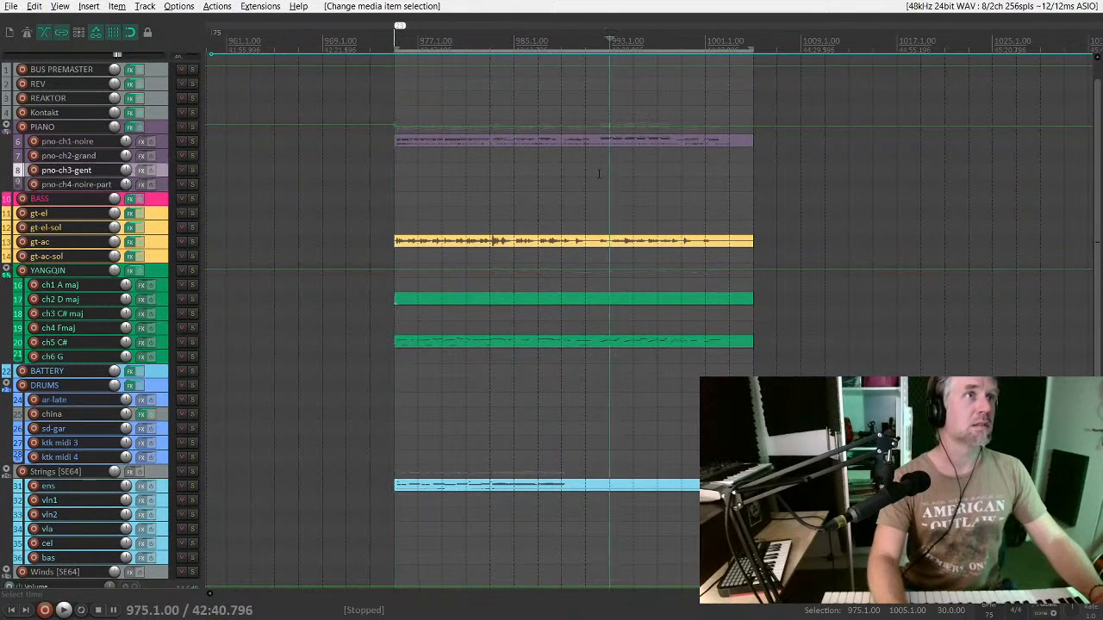
scroll(645, 206, up, 4)
click(506, 170)
key(space)
scroll(517, 170, down, 3)
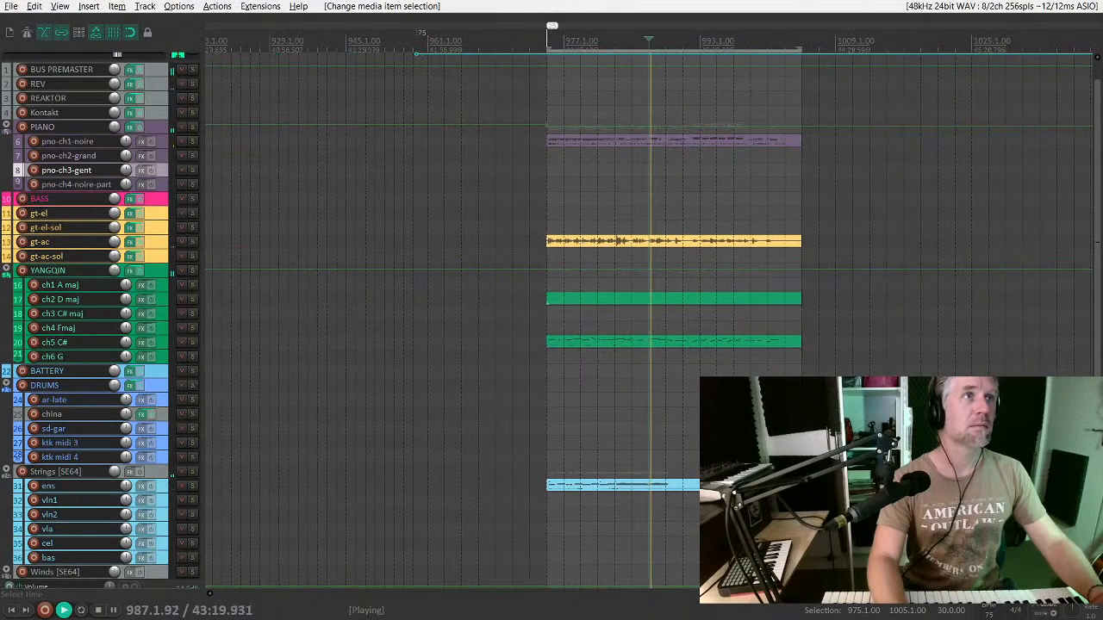
Step: Clear the time selection and restart playback from bar 985
scroll(931, 142, up, 2)
key(space)
drag(931, 142, 775, 377)
click(614, 185)
key(space)
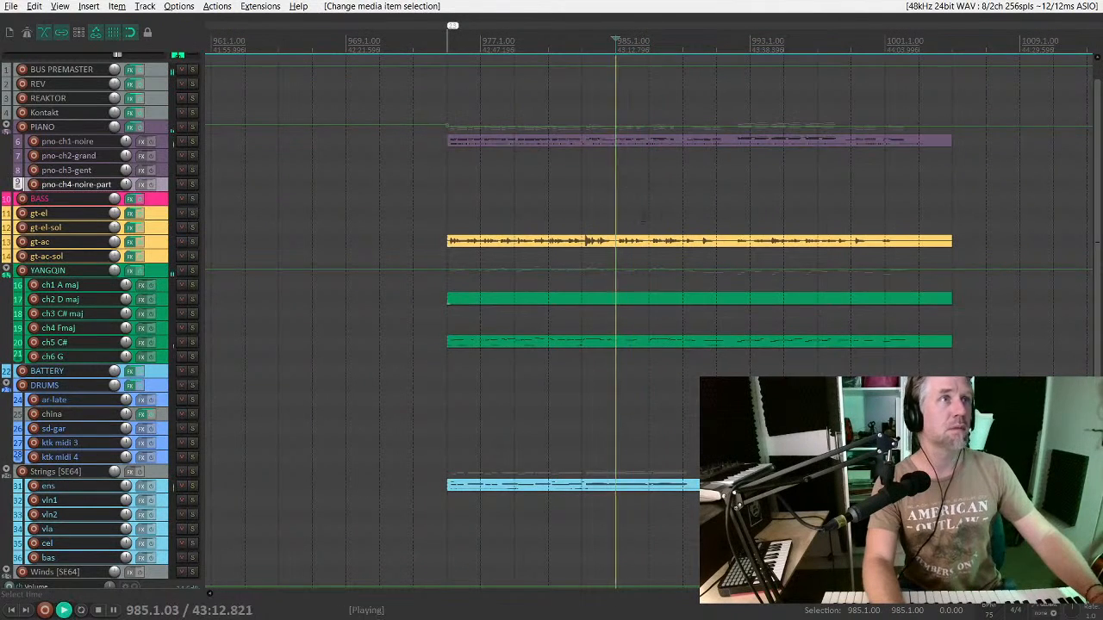
Step: Trim the ends of the piano, gt-ac, yangqin and ens items together to bar 989 and play from bar 975
drag(961, 151, 684, 494)
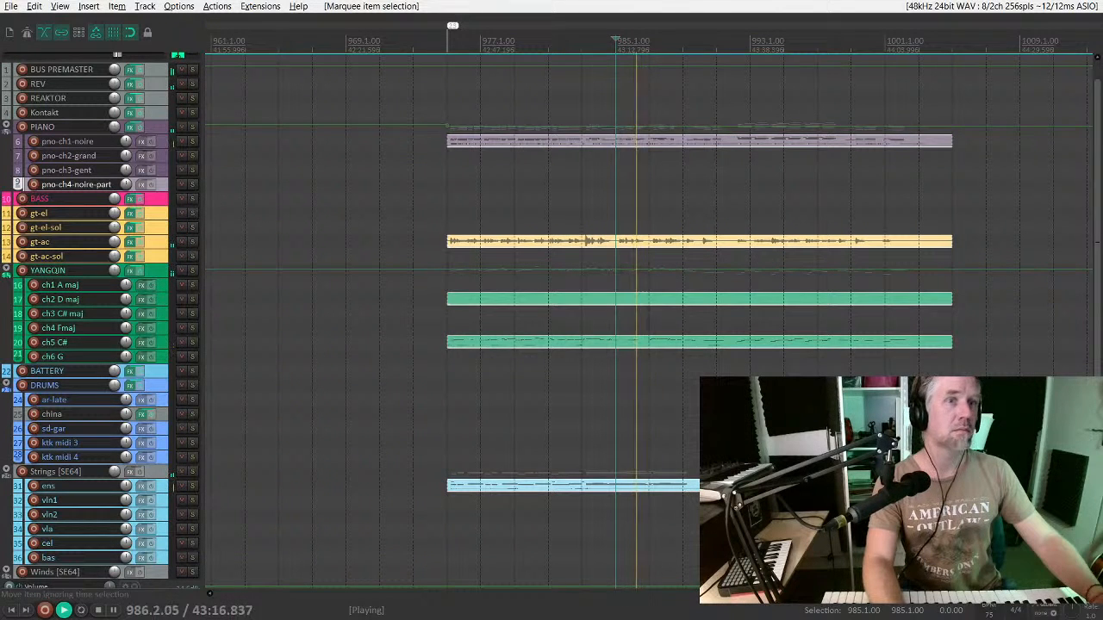
drag(952, 486, 689, 494)
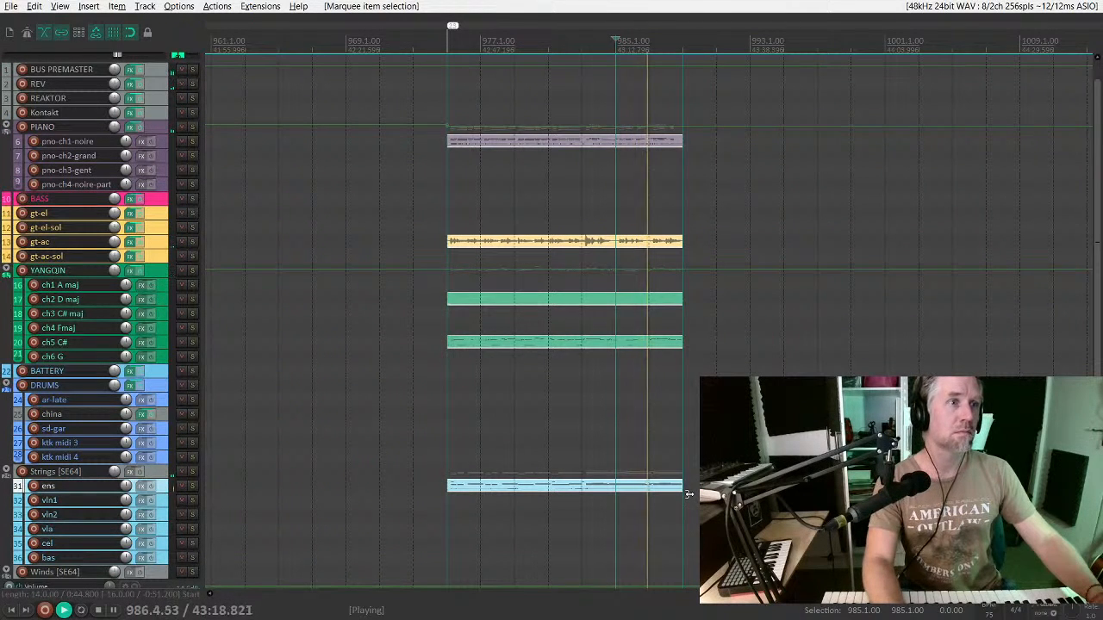
click(666, 490)
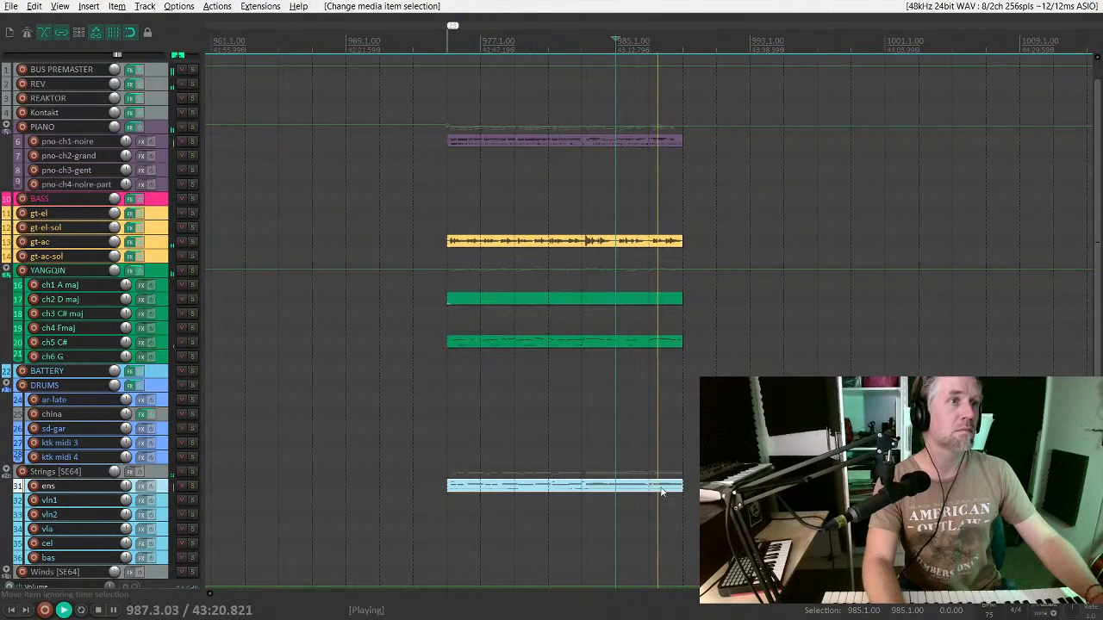
key(space)
click(446, 86)
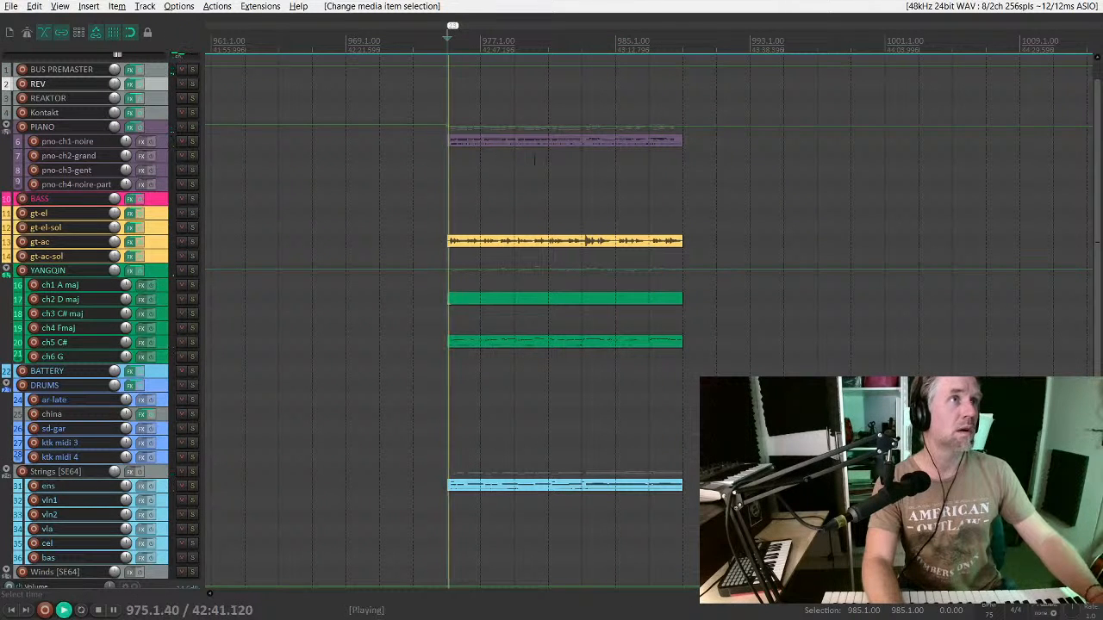
Step: Move the piano, gt-ac, yangqin and ens items together about one beat earlier and play from bar 975
scroll(564, 191, up, 5)
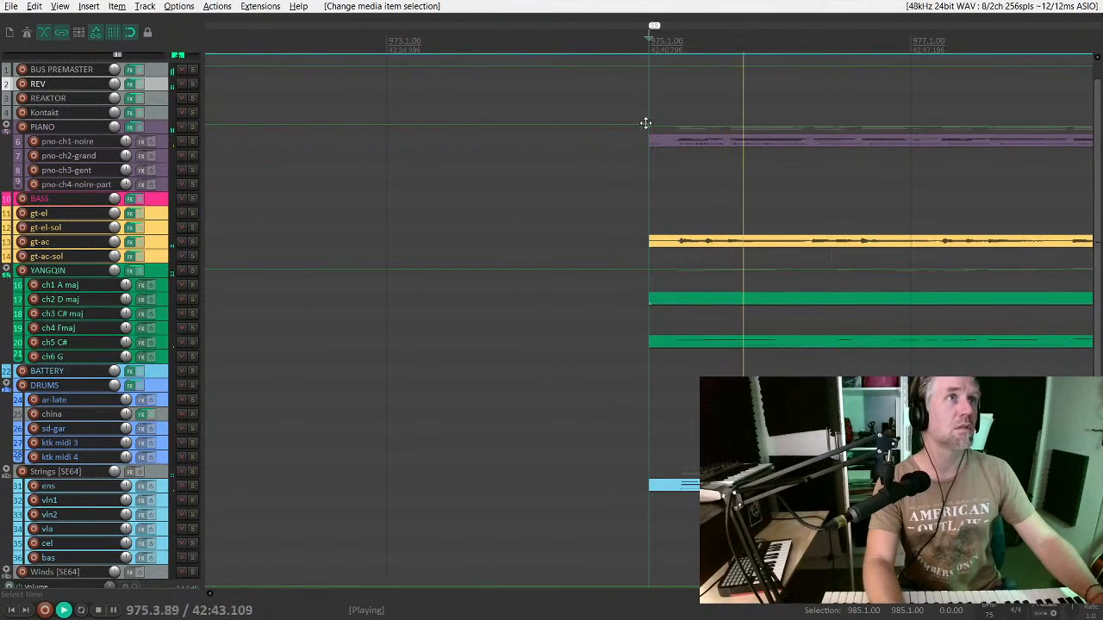
click(696, 145)
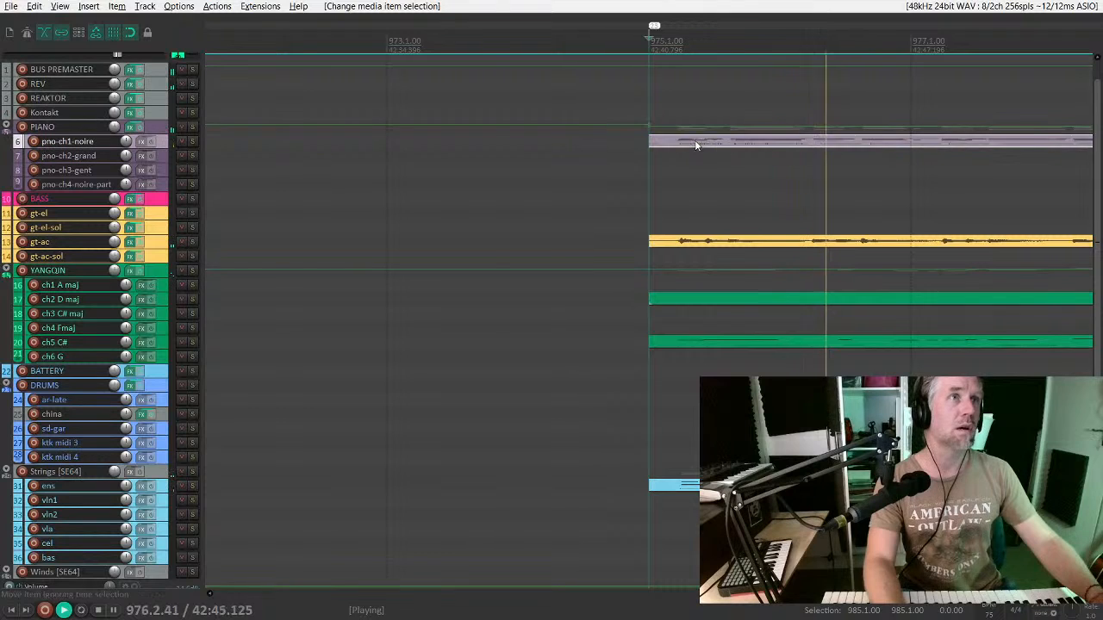
scroll(696, 144, down, 4)
drag(759, 515, 693, 145)
key(space)
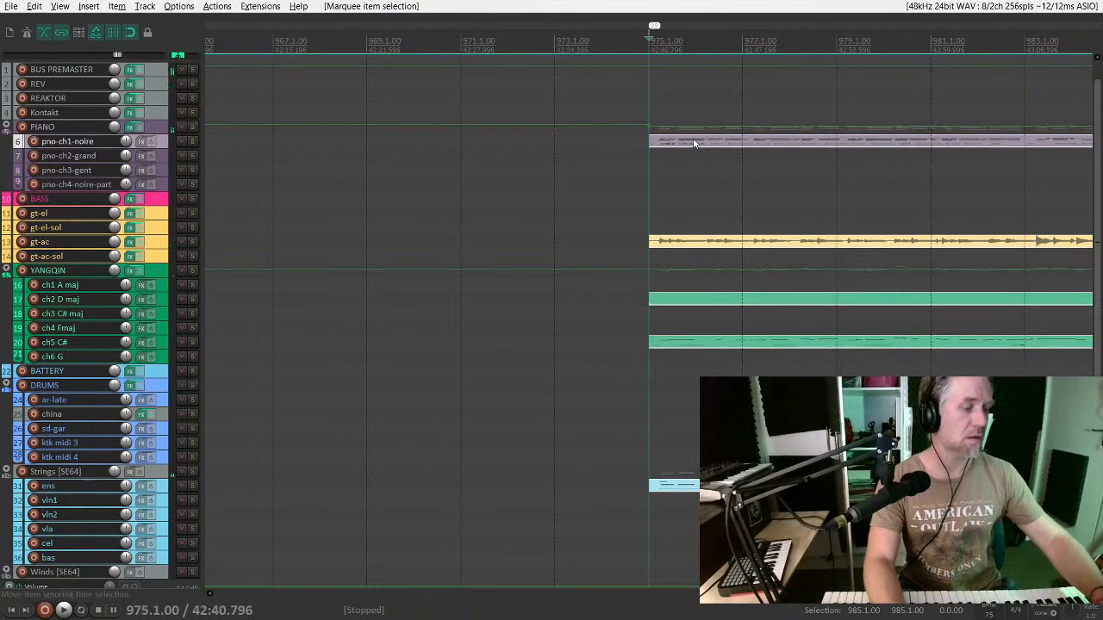
scroll(695, 140, up, 4)
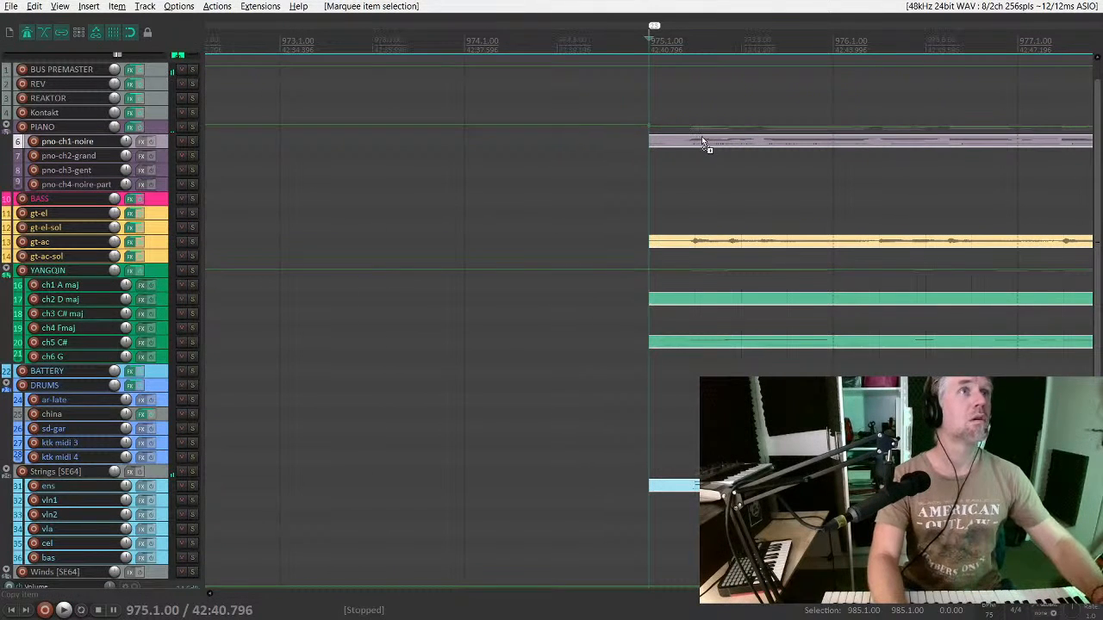
key(space)
key(space)
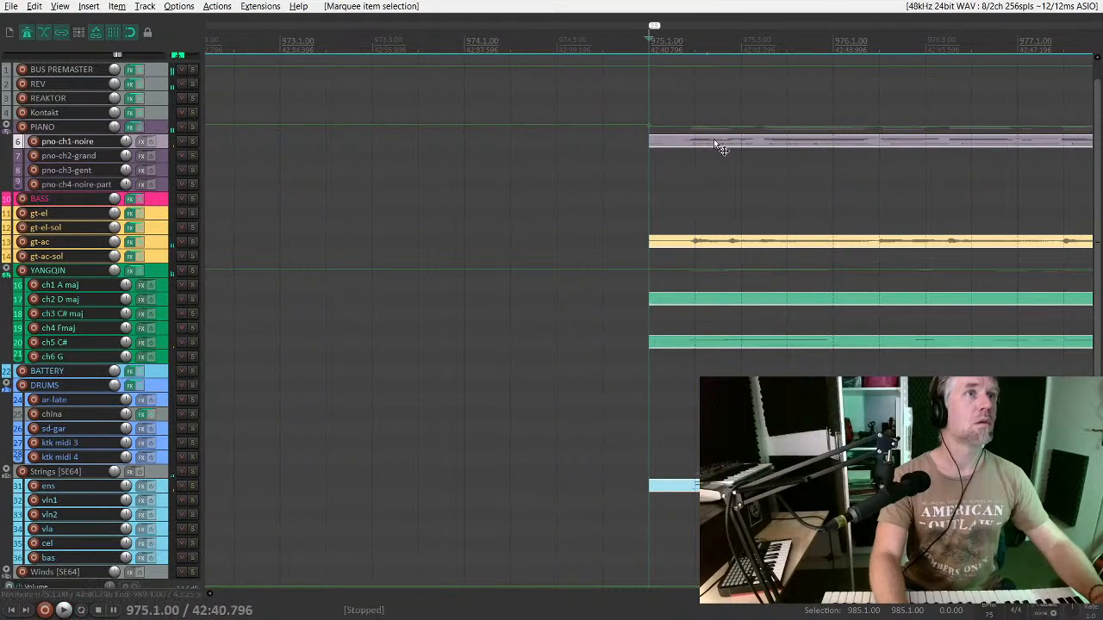
drag(715, 145, 671, 145)
key(space)
scroll(650, 165, down, 7)
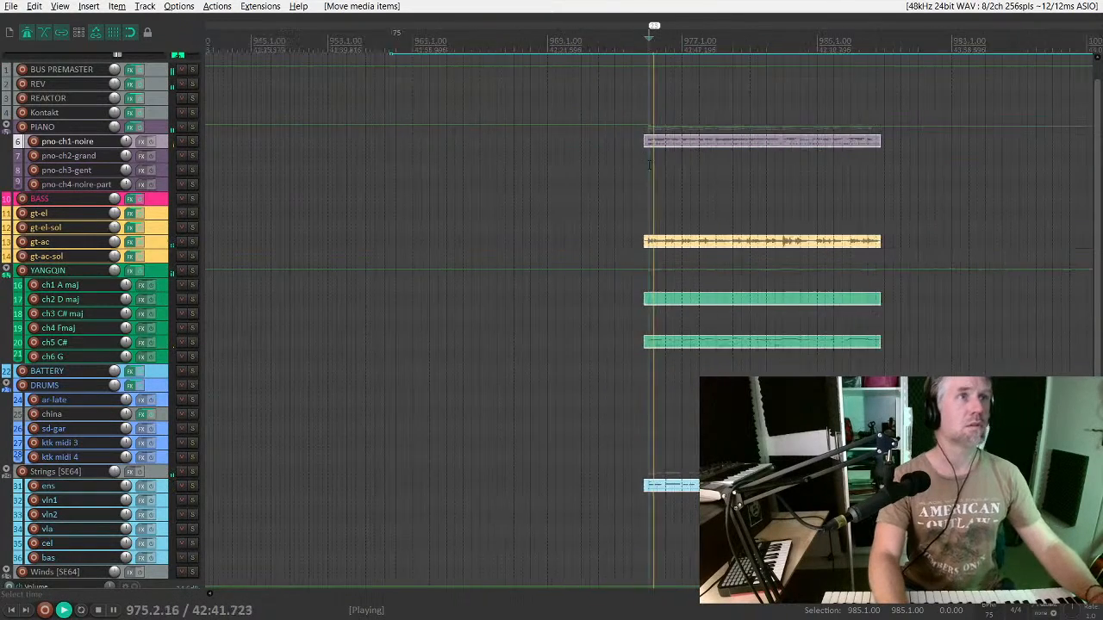
scroll(650, 165, down, 1)
scroll(698, 168, up, 4)
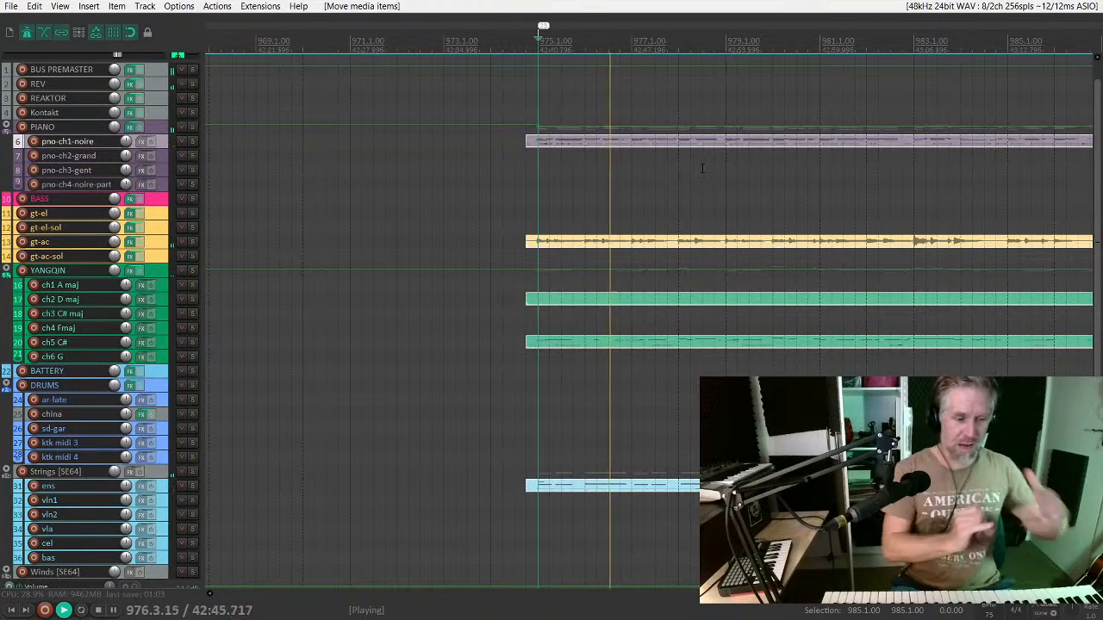
key(alt+Tab)
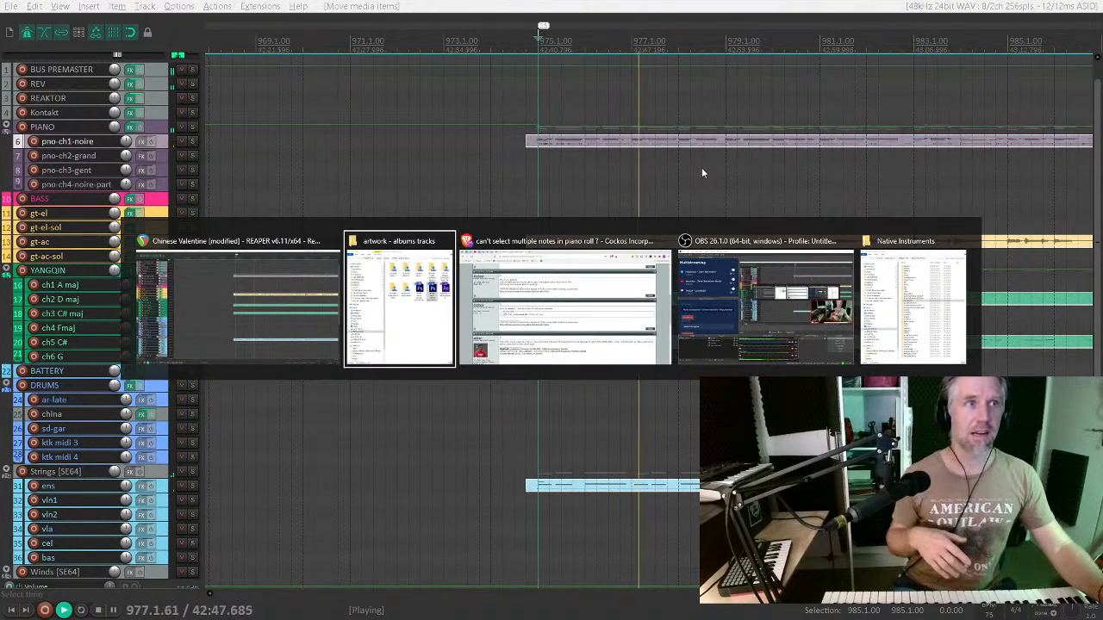
key(alt+Tab)
key(alt+Tab)
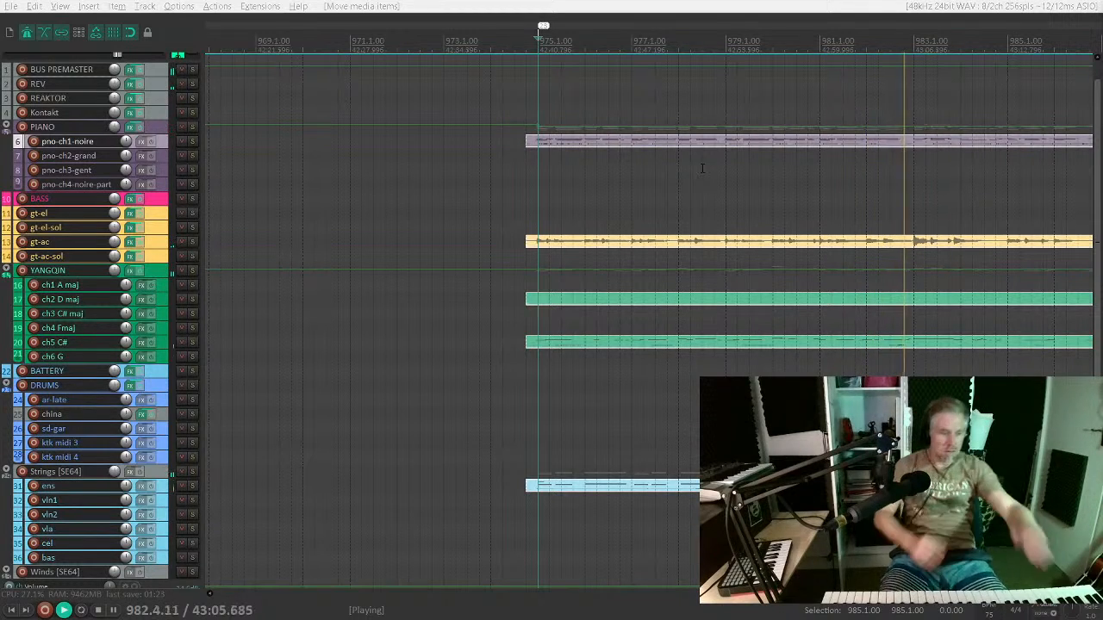
Step: Play all tracks from bar 983
scroll(765, 178, down, 3)
scroll(765, 178, down, 4)
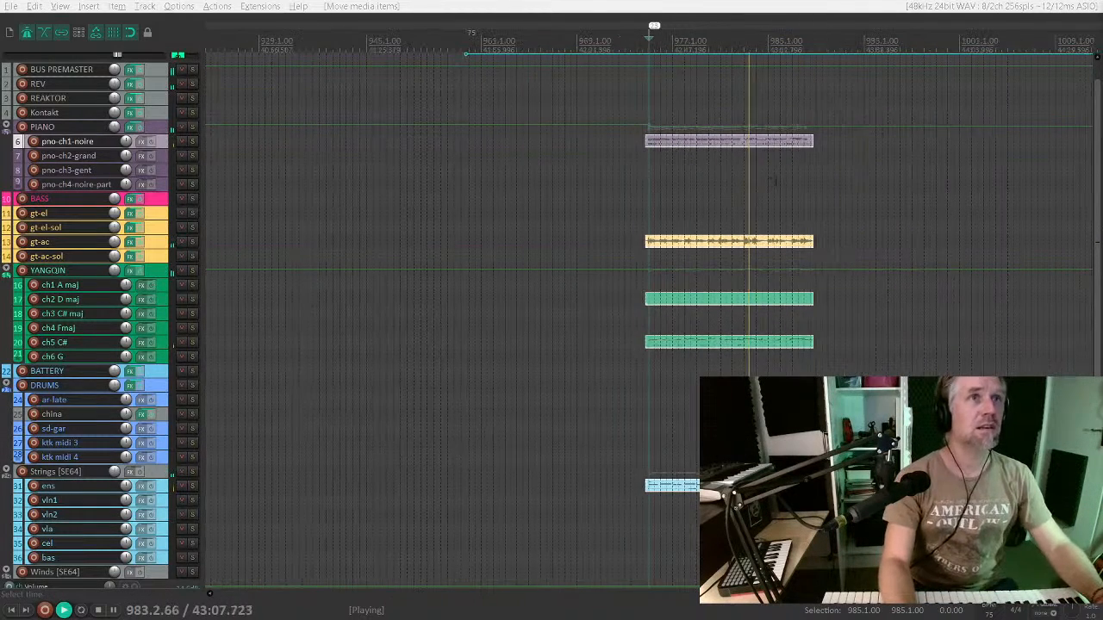
scroll(783, 191, down, 3)
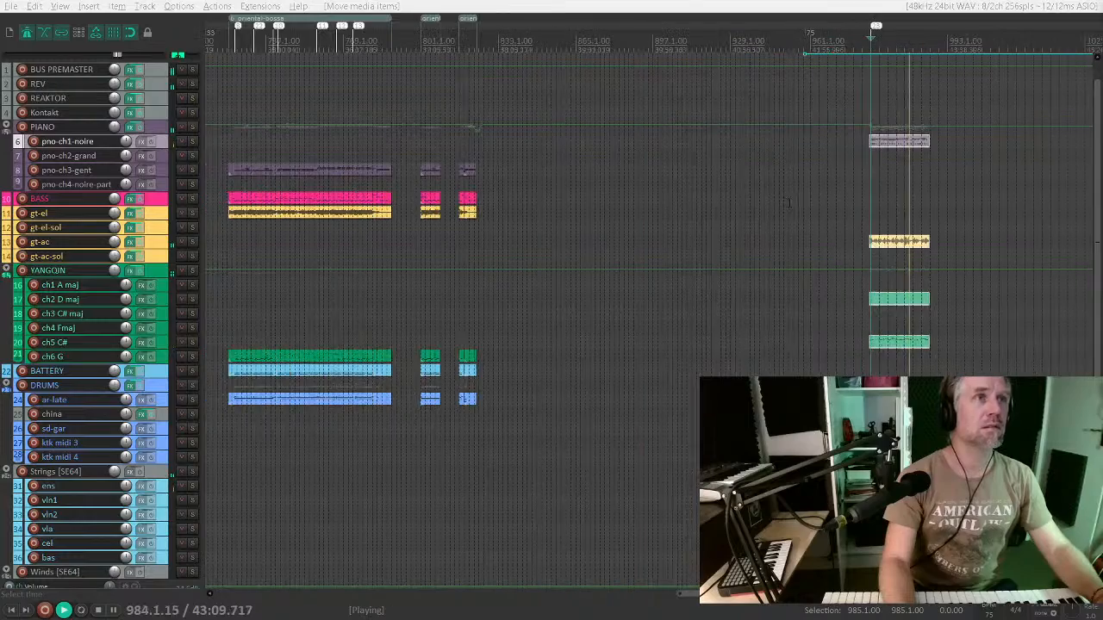
click(904, 174)
scroll(904, 174, up, 6)
key(space)
key(space)
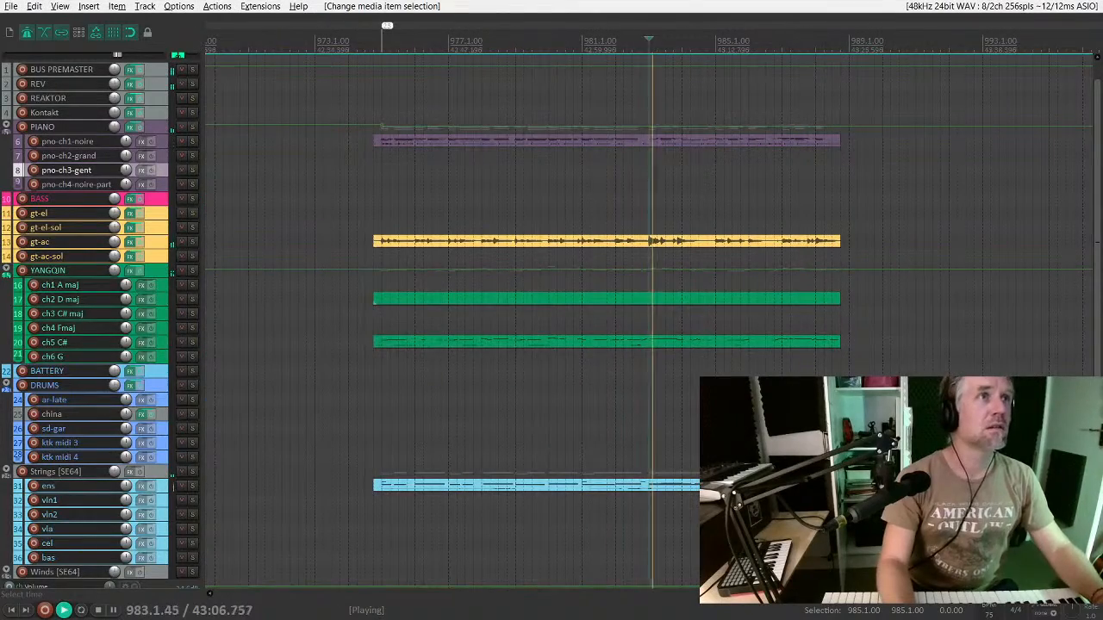
Step: Add a marker at bar 983 for the second part of the section
key(shift+m)
key(Return)
Step: Play the earlier village-temple-romance section from bar 527, from about bar 514 and from bar 531
scroll(649, 174, down, 7)
scroll(632, 199, left, 5)
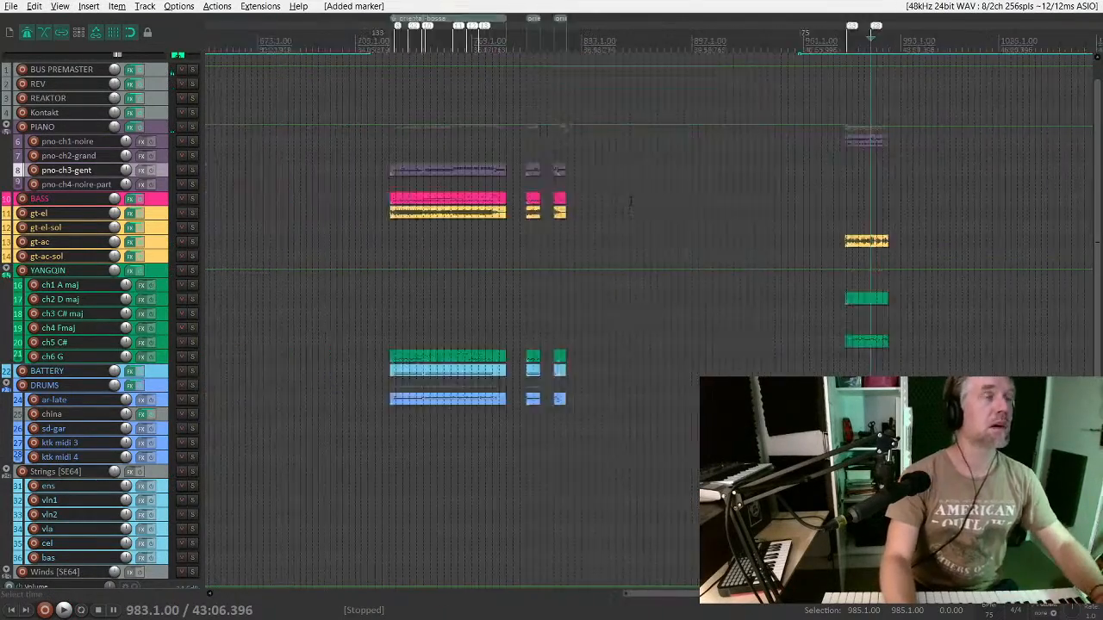
scroll(632, 199, left, 3)
click(477, 183)
key(space)
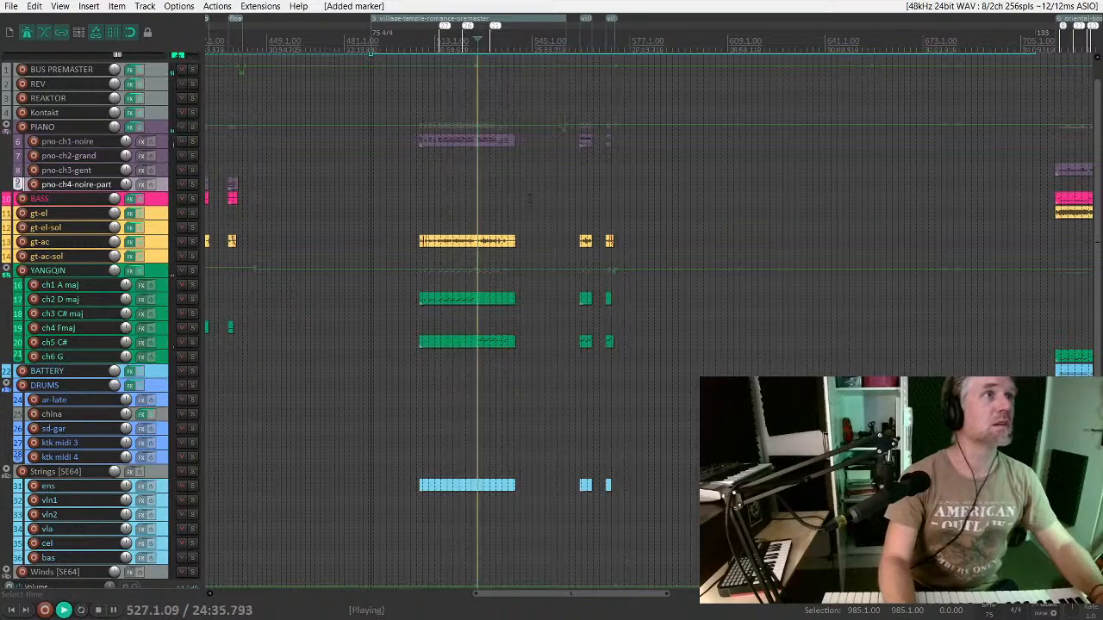
scroll(477, 182, up, 4)
click(595, 208)
key(space)
key(space)
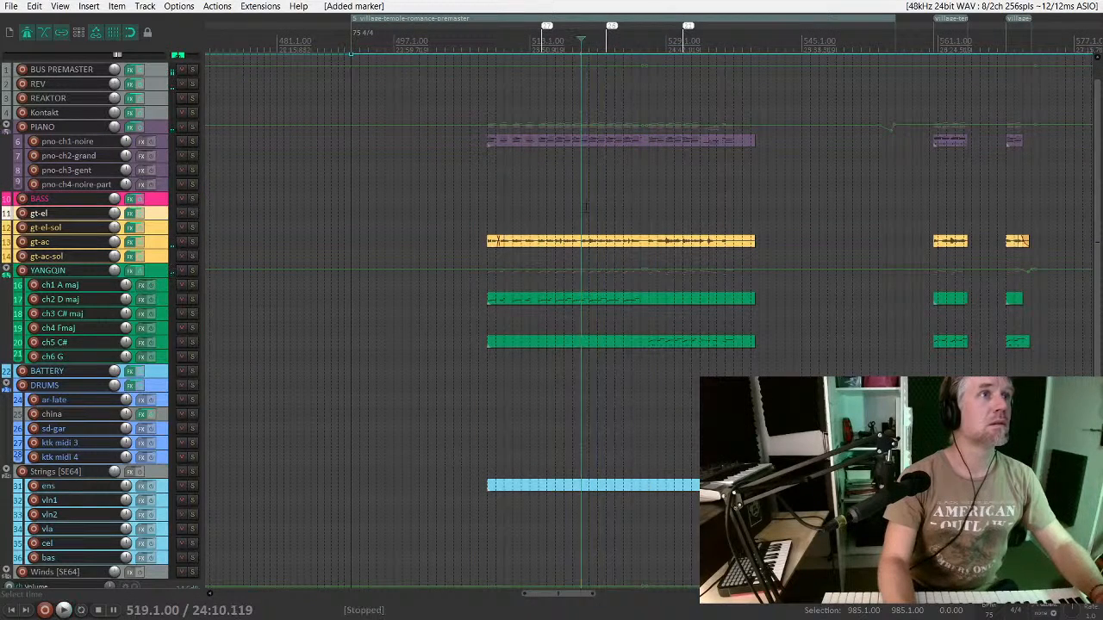
click(543, 207)
key(space)
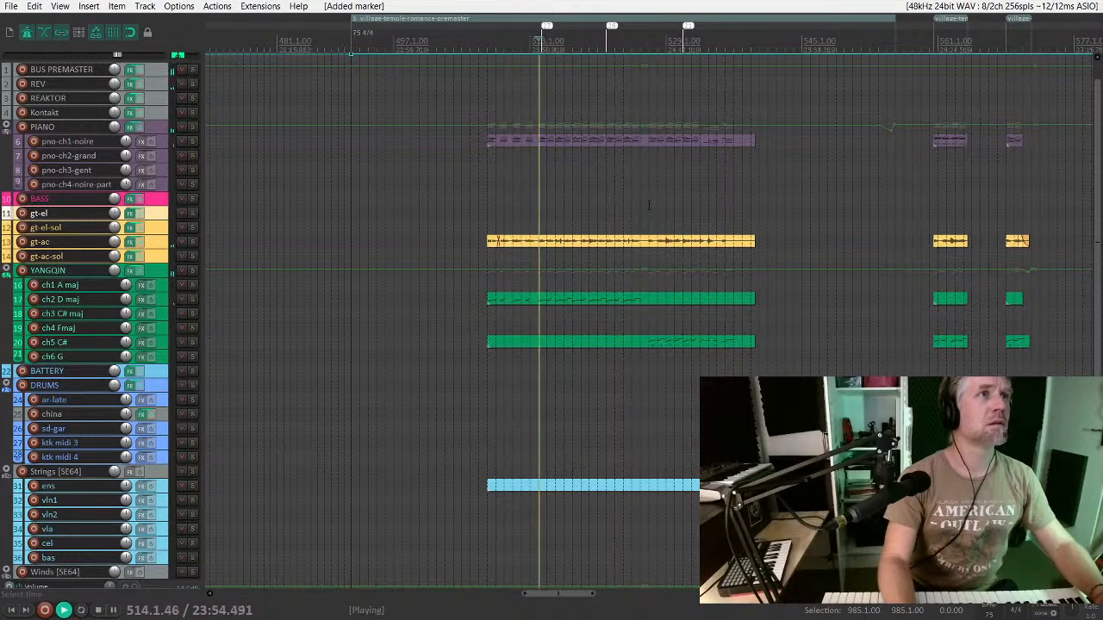
click(649, 204)
scroll(714, 205, down, 4)
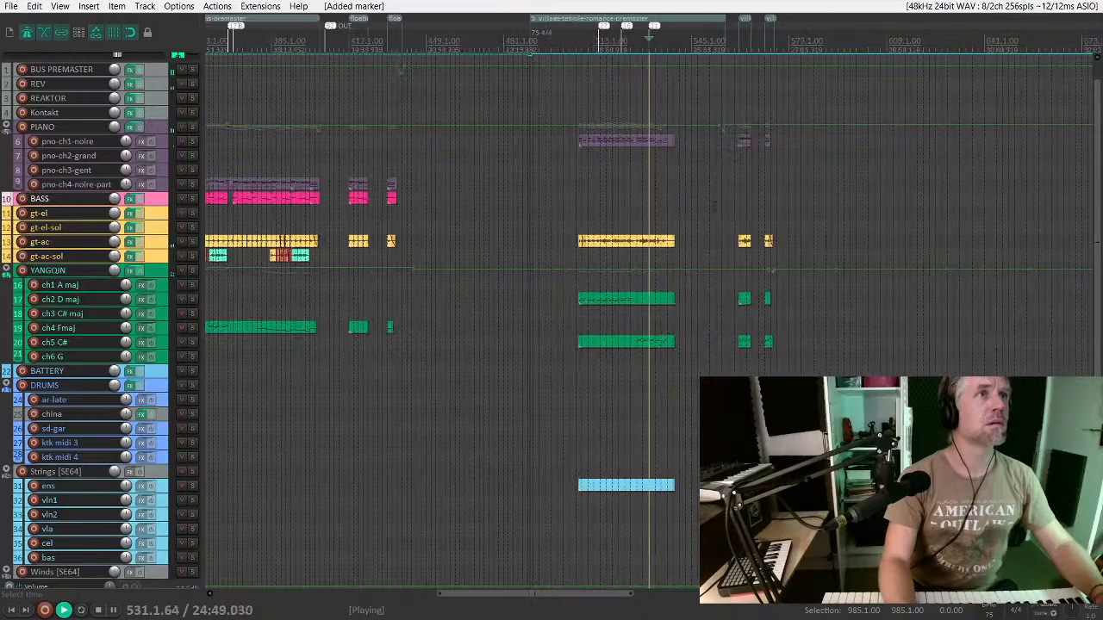
Step: Return to the section starting at bar 975 and place the edit cursor at bar 977
scroll(714, 206, right, 5)
click(818, 143)
scroll(794, 179, right, 2)
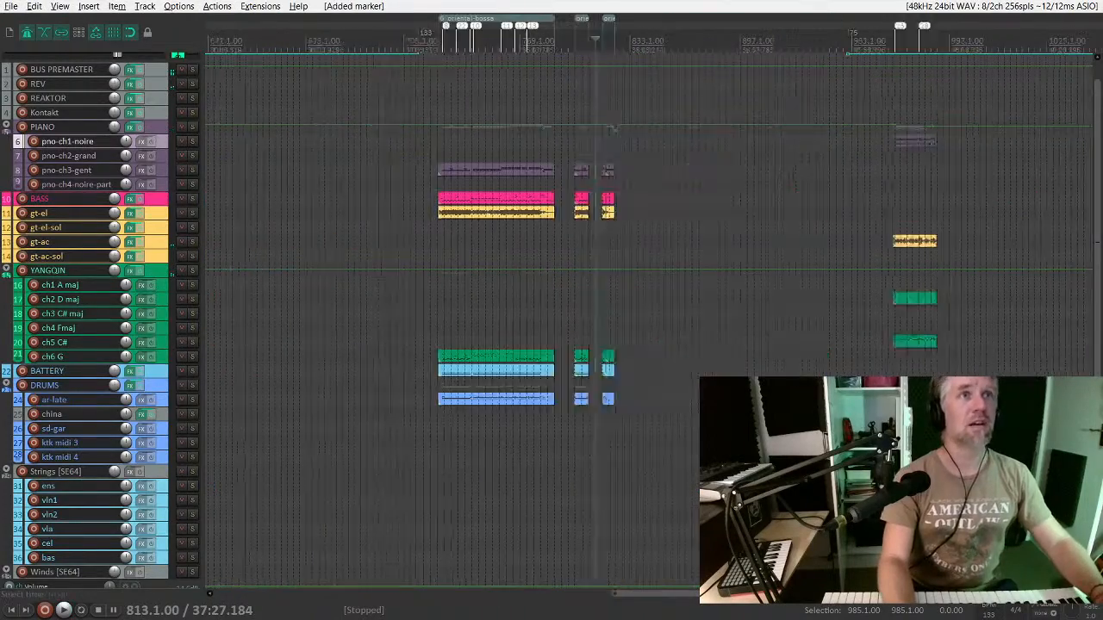
scroll(787, 166, right, 3)
click(787, 165)
scroll(787, 165, right, 4)
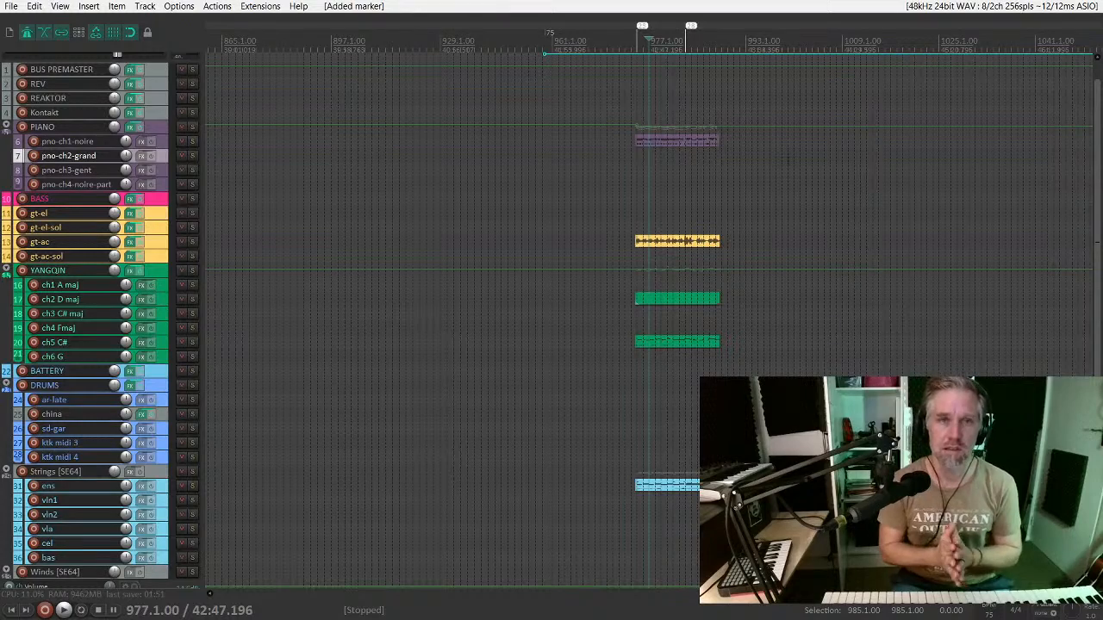
Step: Play all tracks of the section from about bar 980
scroll(786, 159, up, 5)
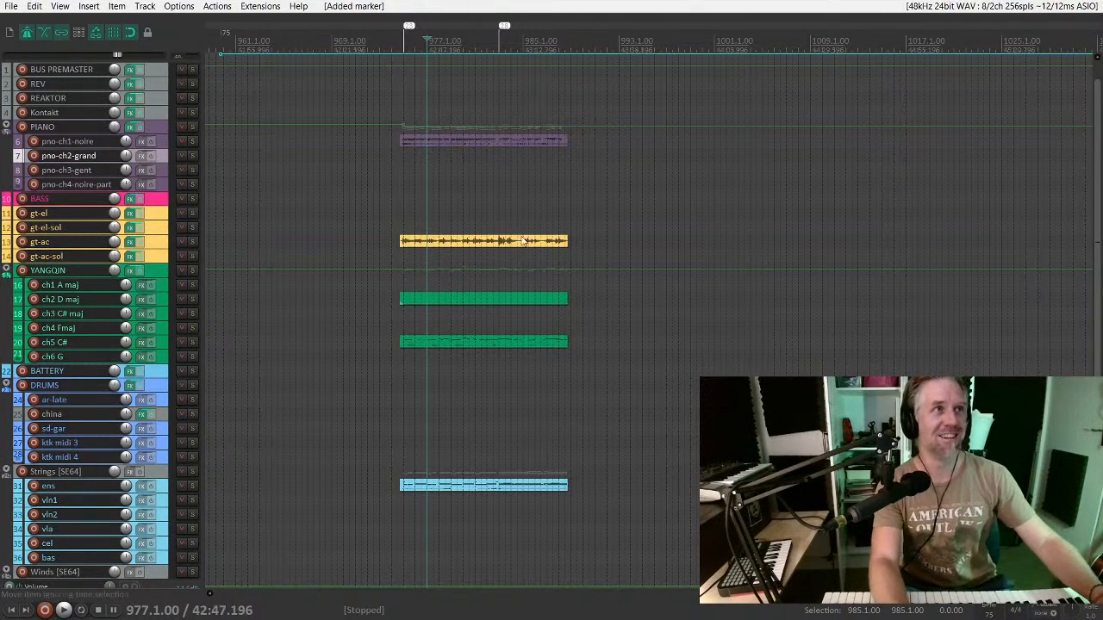
scroll(523, 235, left, 3)
click(566, 150)
scroll(594, 180, up, 2)
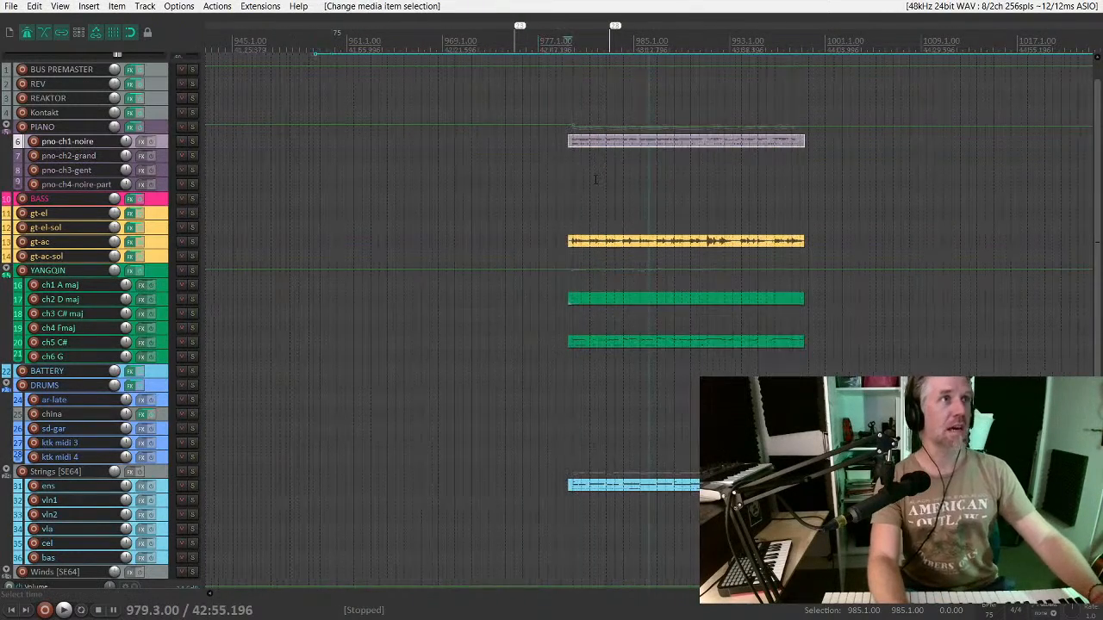
scroll(594, 179, right, 3)
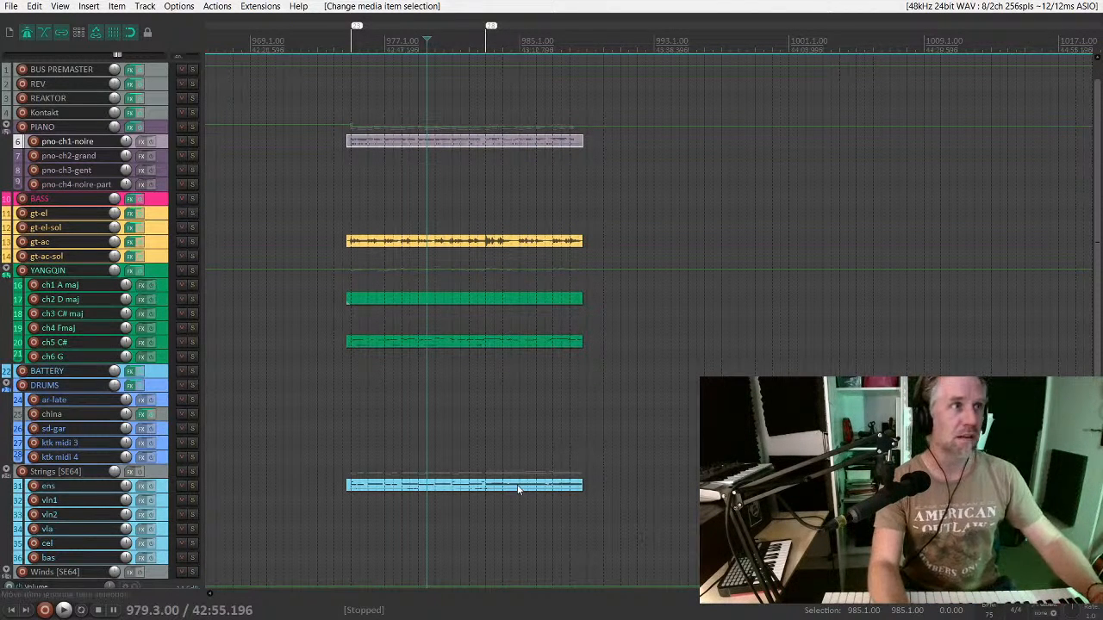
click(357, 182)
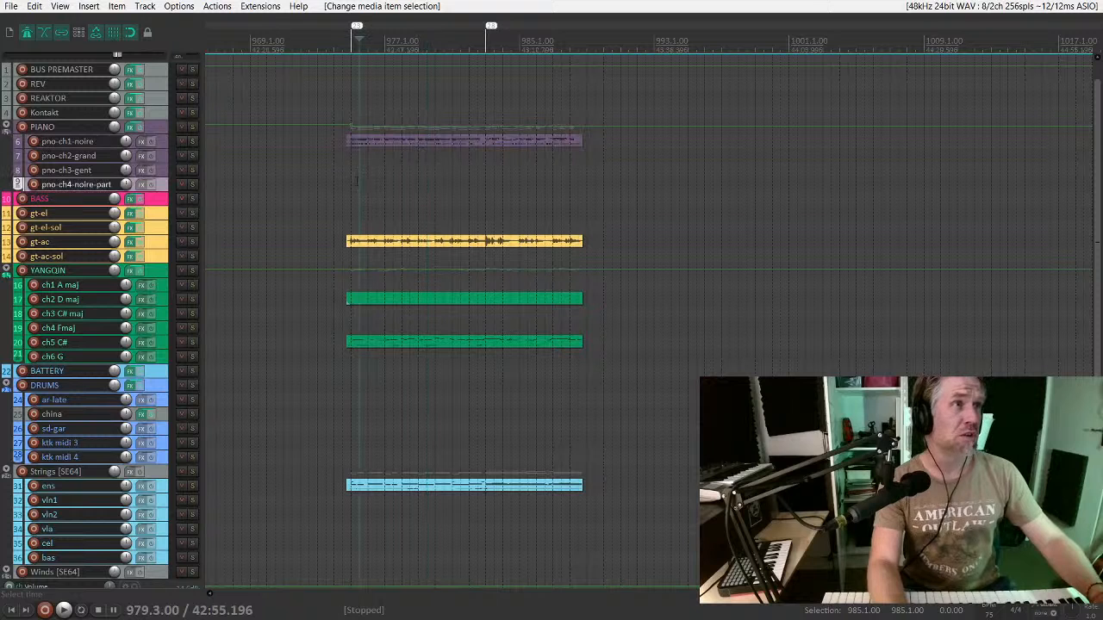
click(479, 171)
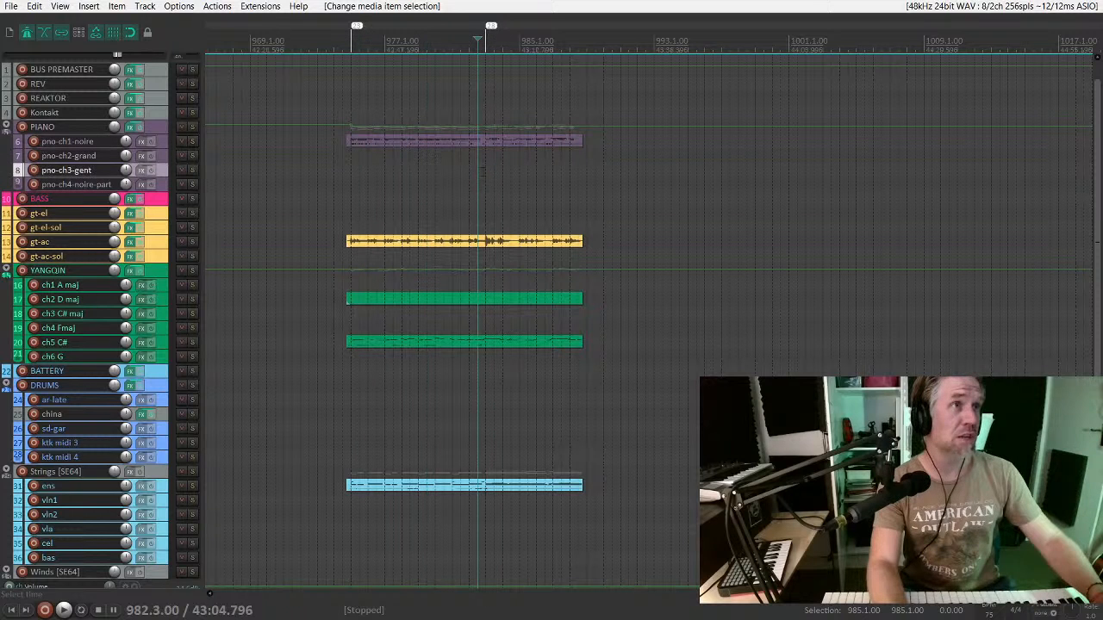
click(438, 186)
key(space)
scroll(439, 187, up, 3)
scroll(551, 216, right, 2)
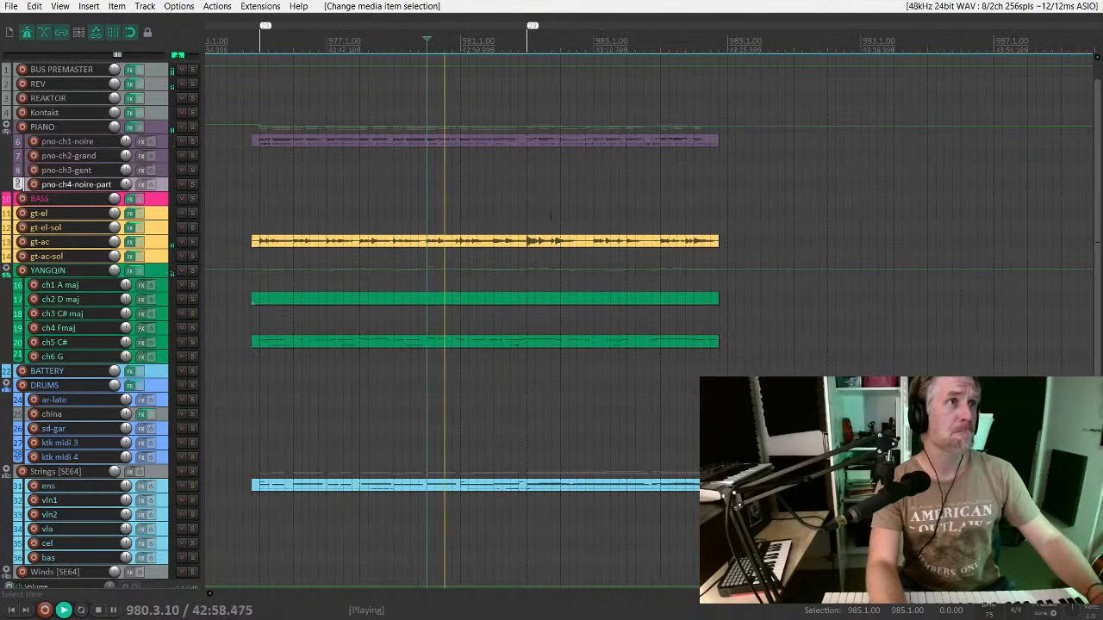
Step: Duplicate the piano, gt-ac, yangqin and ens items together to just after bar 989 and play from about bar 987
drag(740, 491, 532, 135)
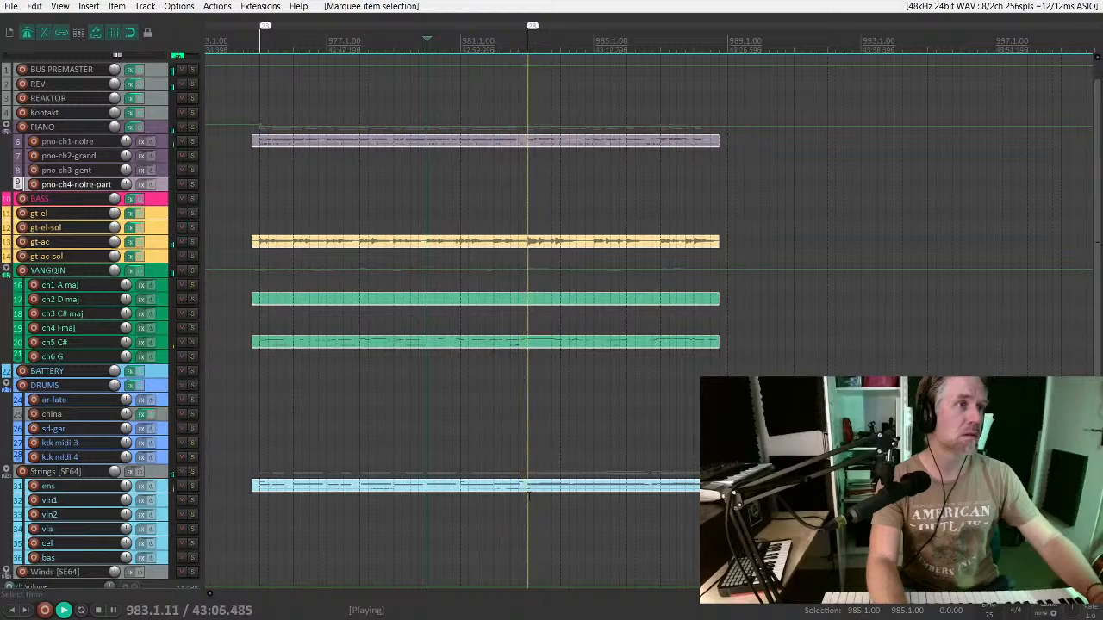
key(space)
drag(578, 522, 789, 145)
click(672, 156)
key(space)
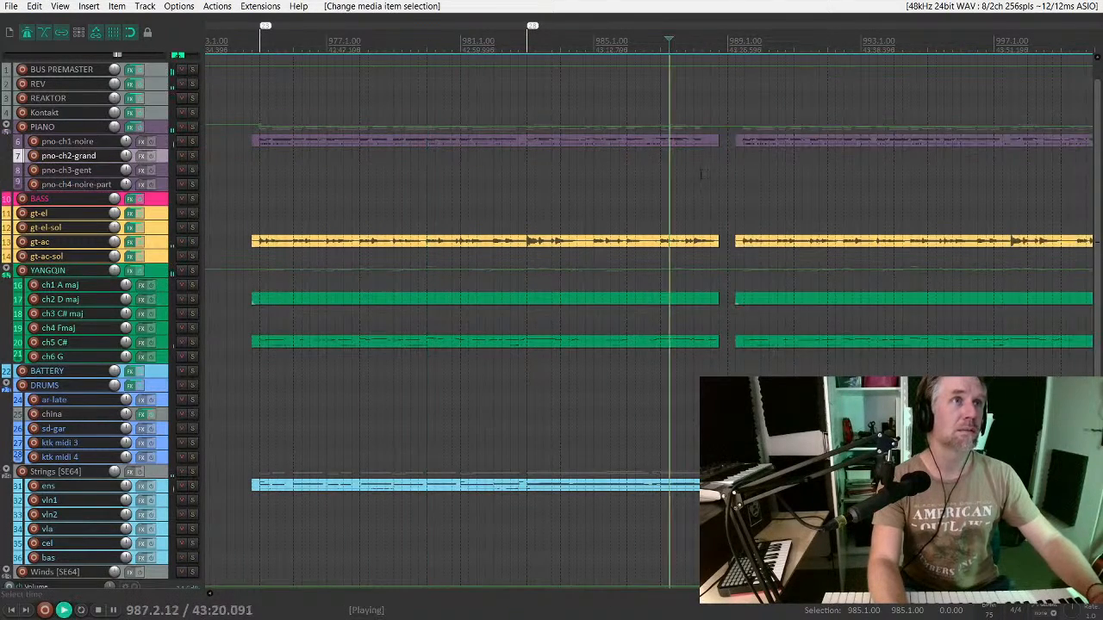
Step: Play the transition into the copied items from just before bar 983 and again from bar 987
scroll(671, 156, right, 1)
scroll(591, 181, up, 1)
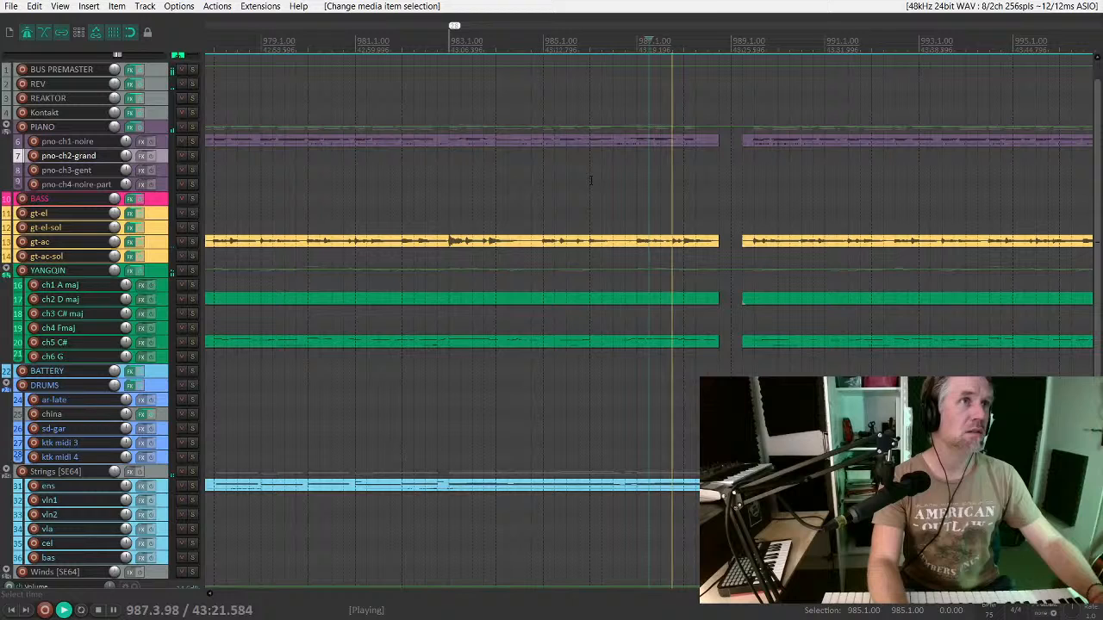
click(438, 173)
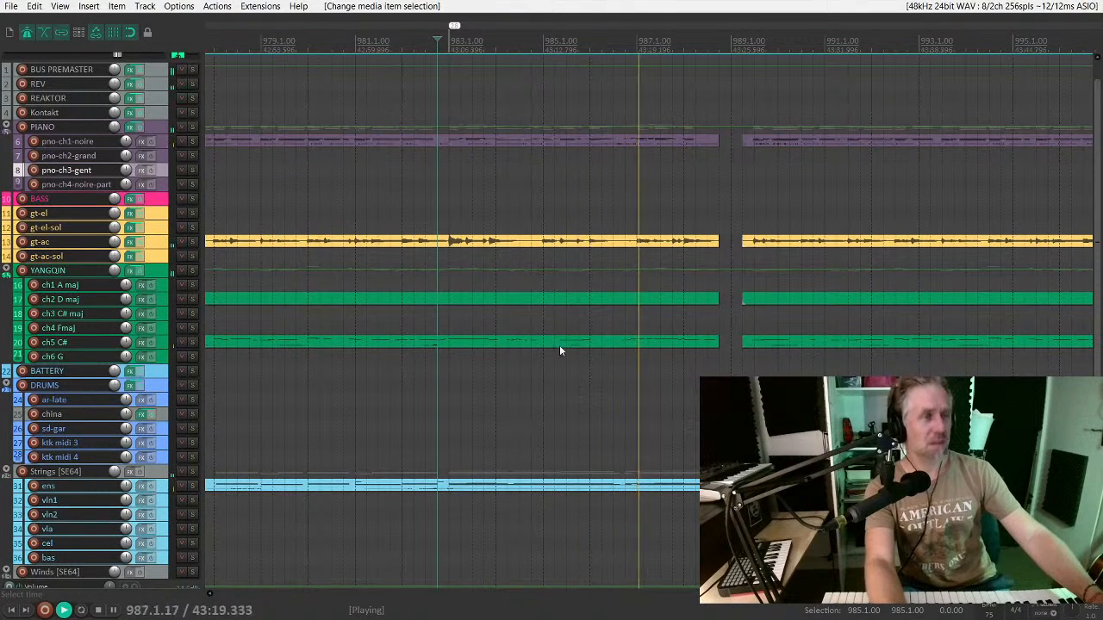
scroll(569, 324, right, 1)
scroll(471, 213, right, 3)
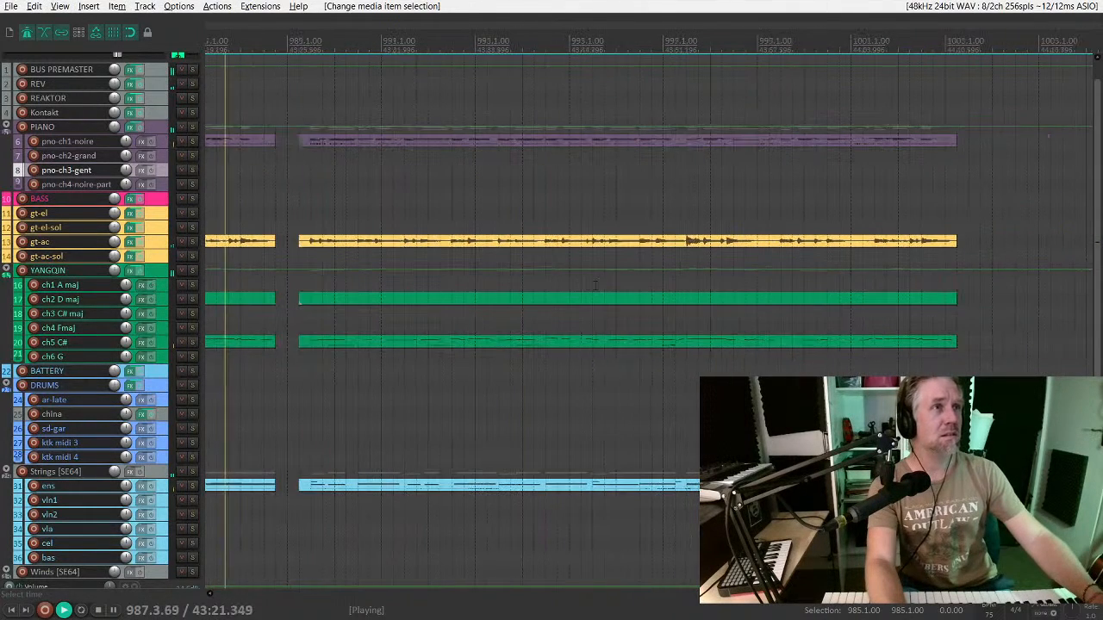
drag(965, 512, 331, 138)
scroll(376, 151, left, 5)
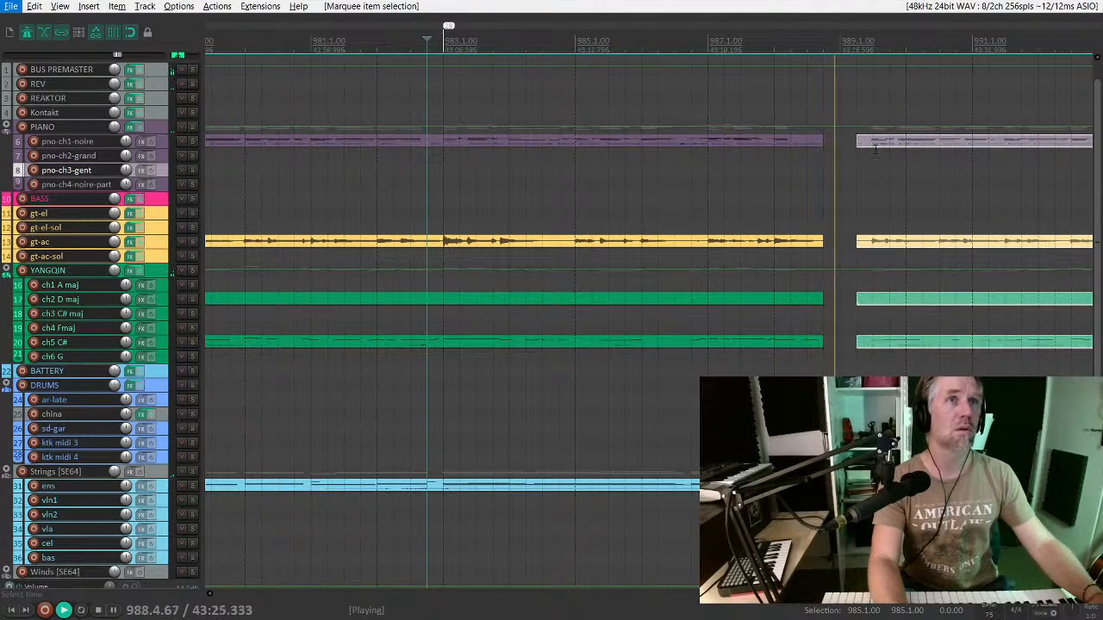
scroll(692, 169, right, 2)
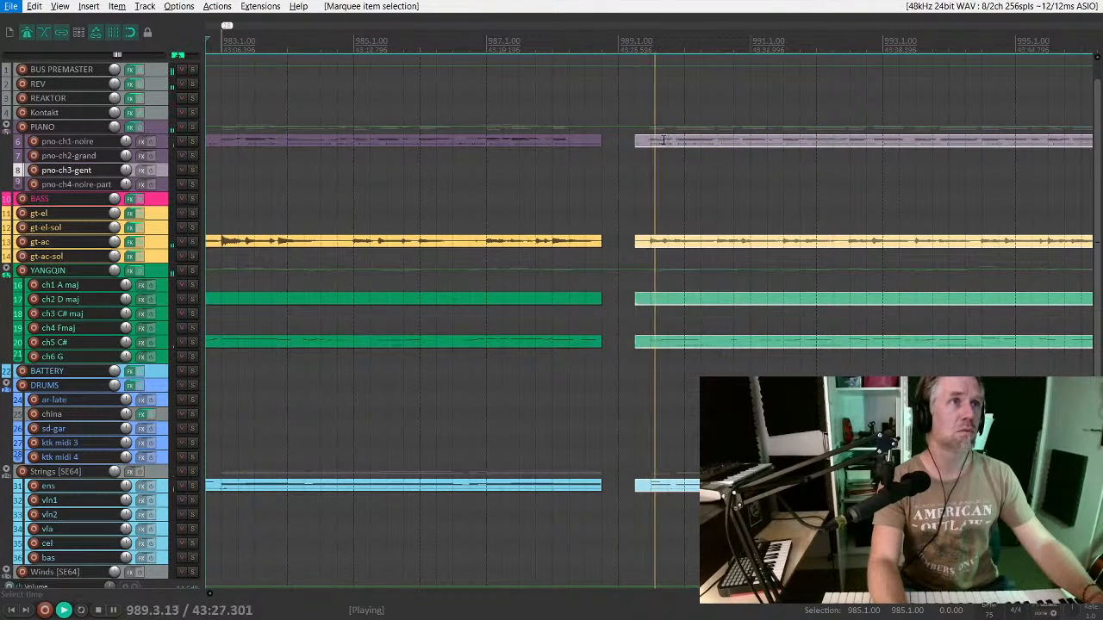
key(space)
click(518, 170)
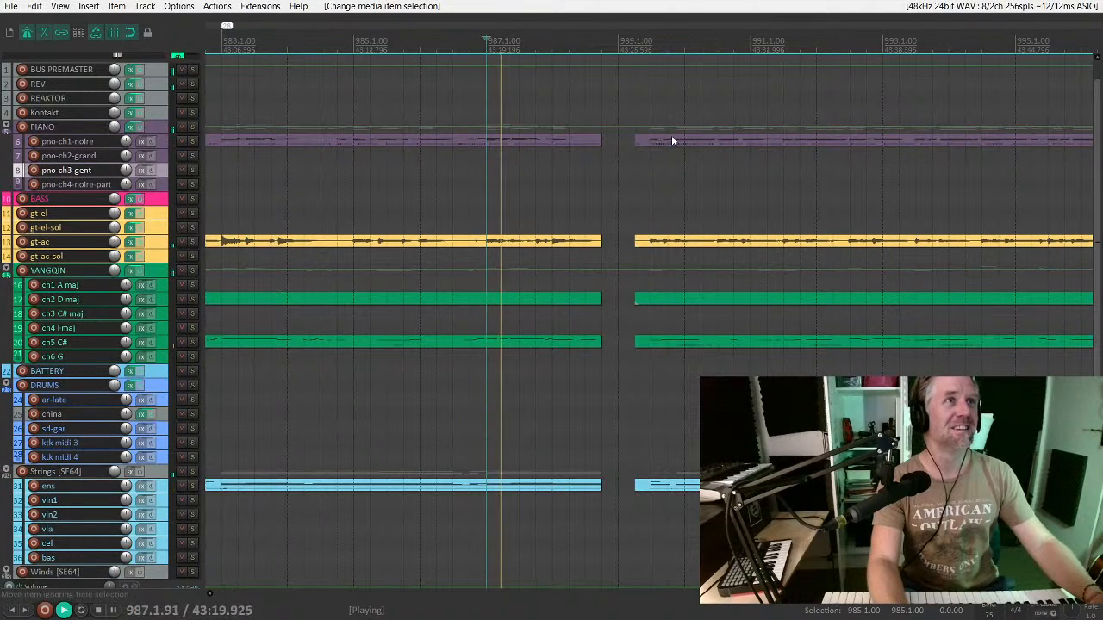
Step: Remove the copied piano, gt-ac, yangqin and ens items from their group and move them together to start at bar 991
drag(671, 117, 758, 510)
key(u)
key(space)
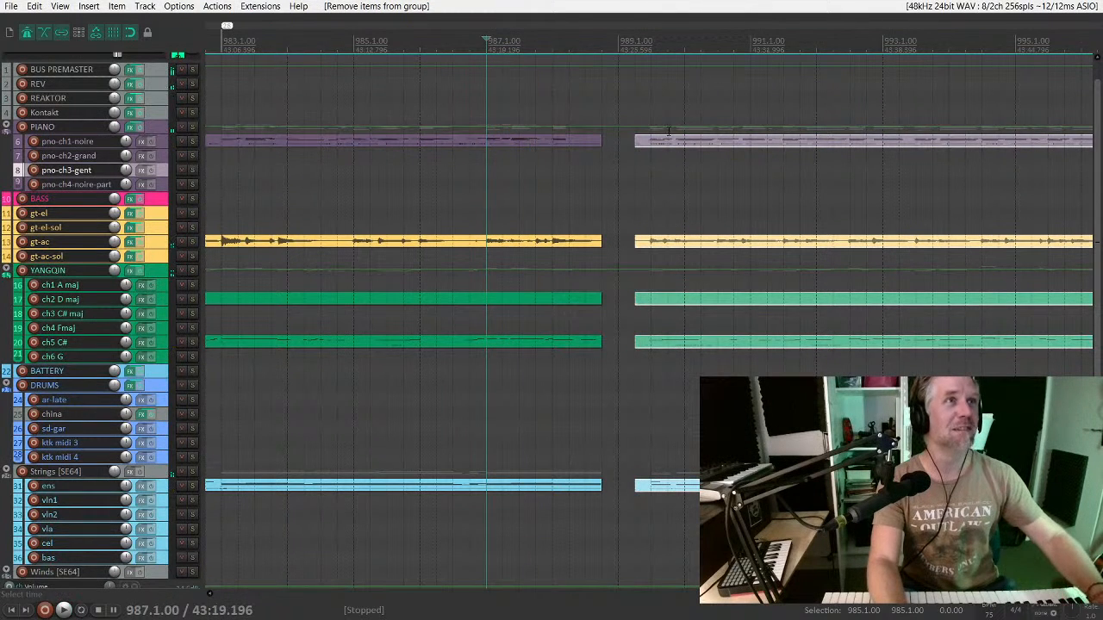
drag(669, 147, 787, 147)
Step: Play the end of the original items from just before bar 986
click(441, 156)
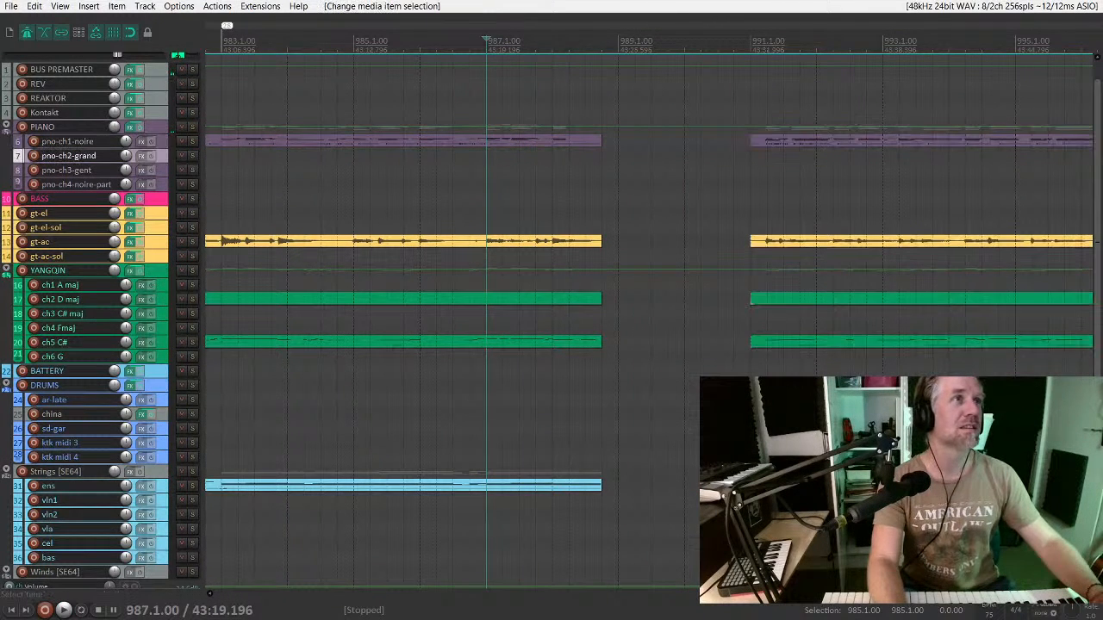
click(405, 171)
key(space)
scroll(503, 199, down, 2)
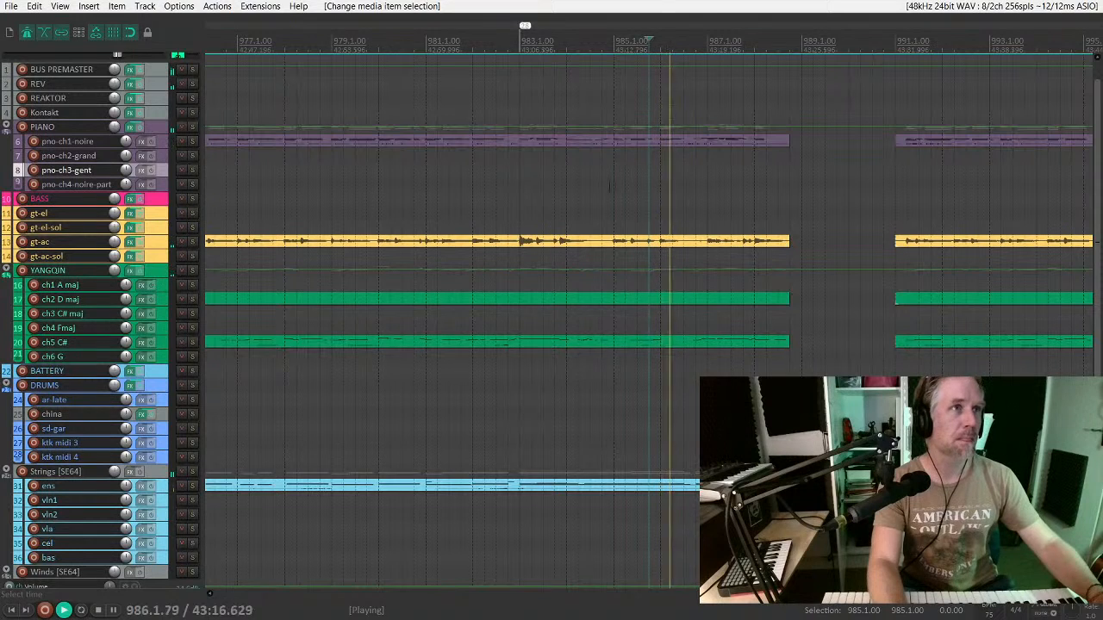
scroll(710, 187, up, 2)
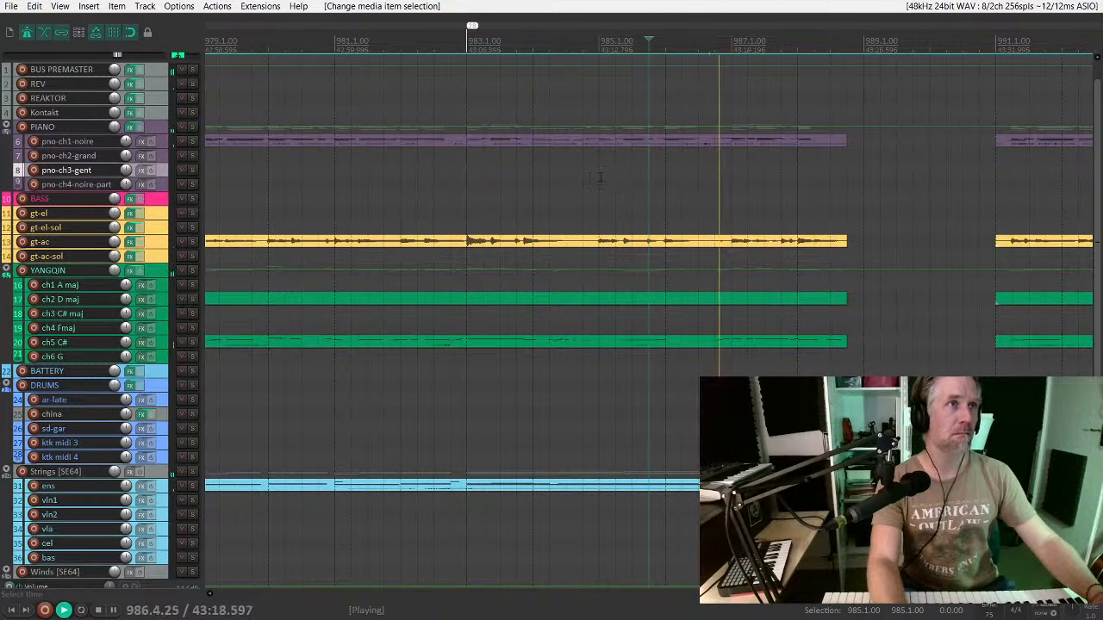
scroll(710, 188, down, 3)
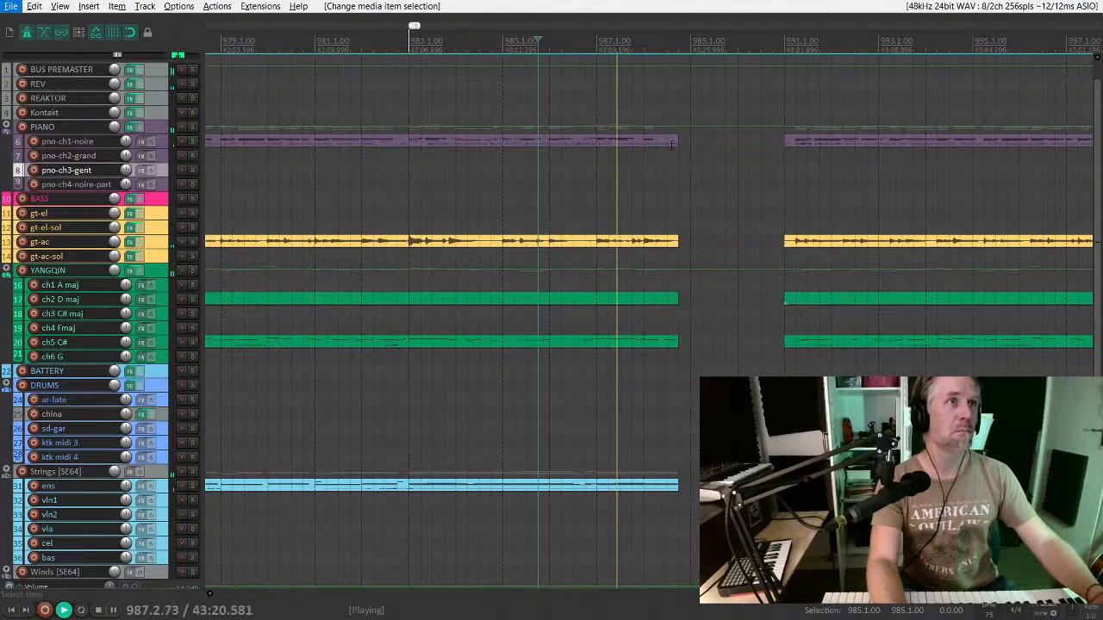
Step: Extend the ends of the original piano, gt-ac, yangqin and ens items to bar 991 and move the copies about one beat later
drag(704, 145, 627, 487)
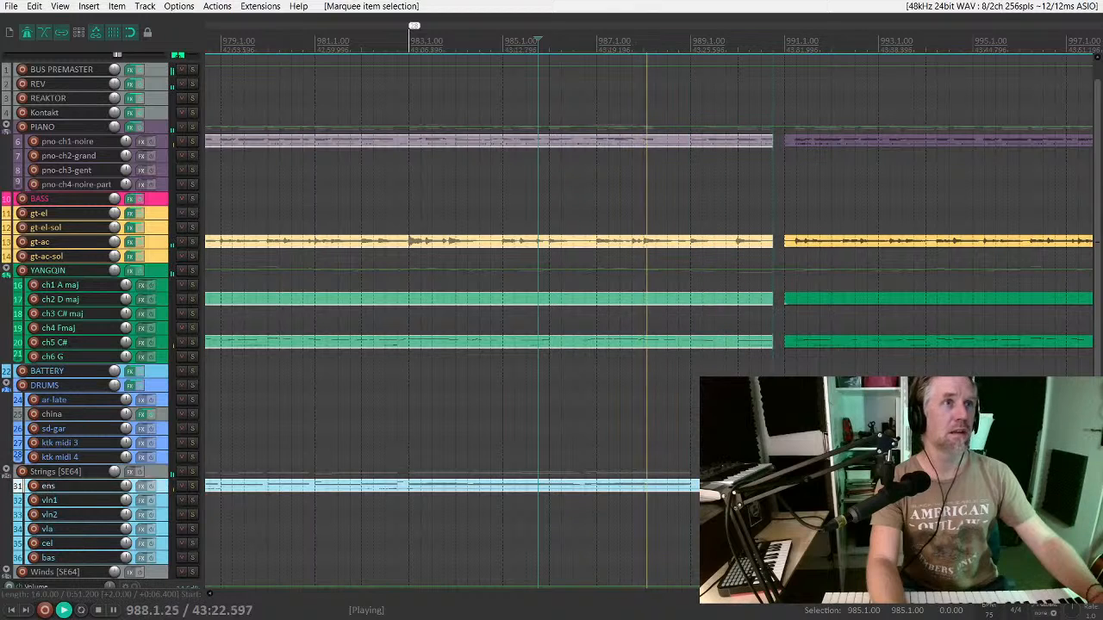
drag(773, 486, 784, 486)
drag(696, 534, 580, 144)
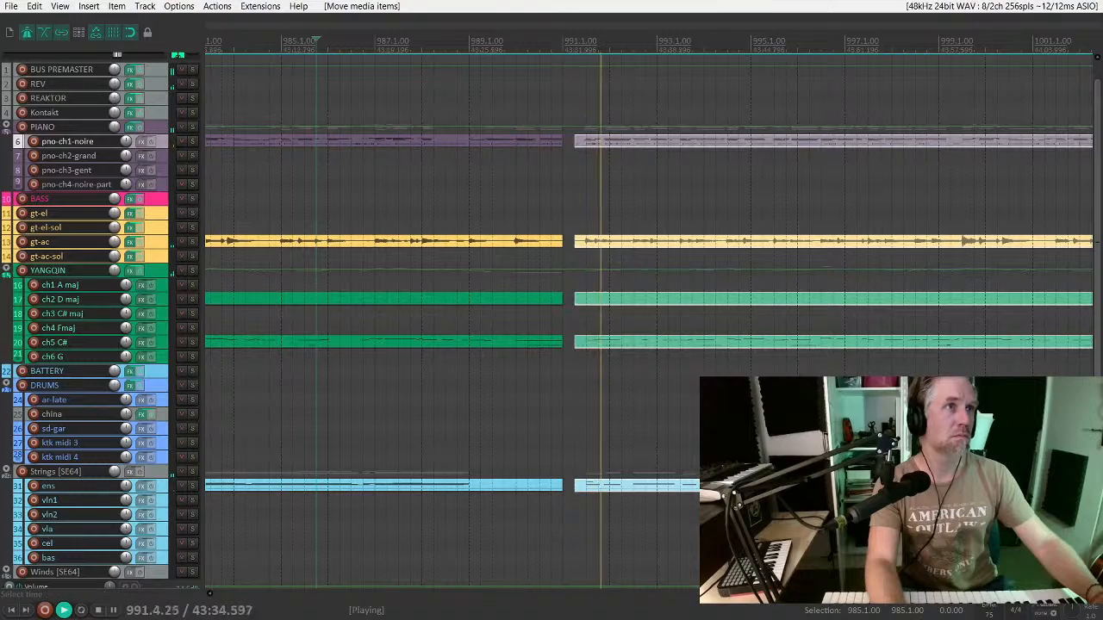
Step: Play the end of the village-temple-romance items from bar 533 and again from about bar 535
key(space)
click(517, 169)
scroll(614, 182, down, 5)
scroll(614, 183, down, 3)
scroll(557, 201, left, 8)
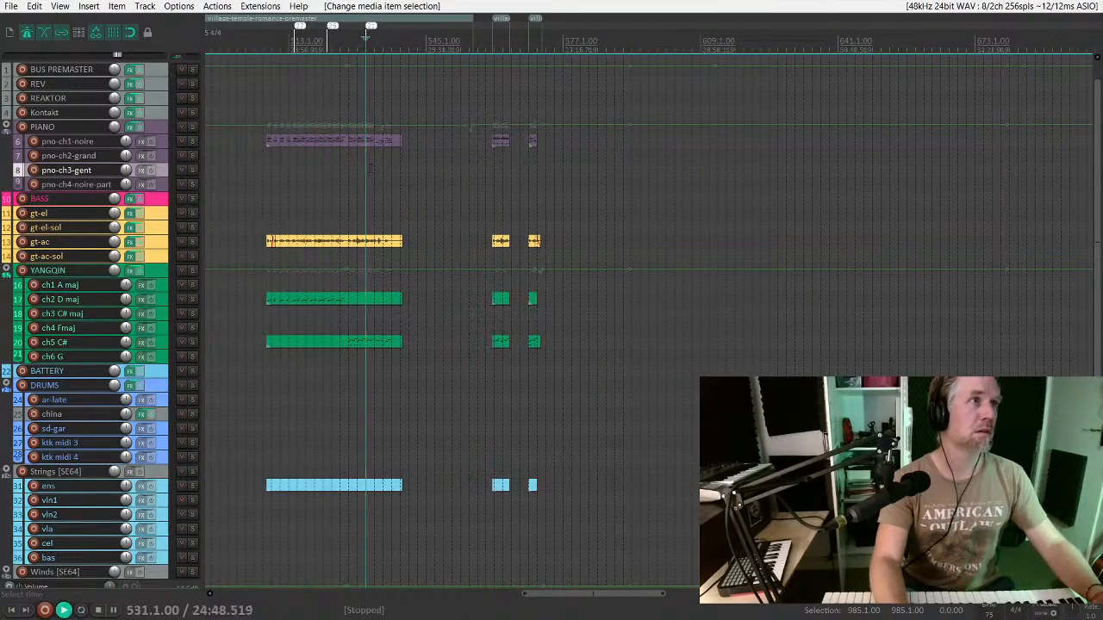
click(374, 157)
scroll(376, 158, up, 4)
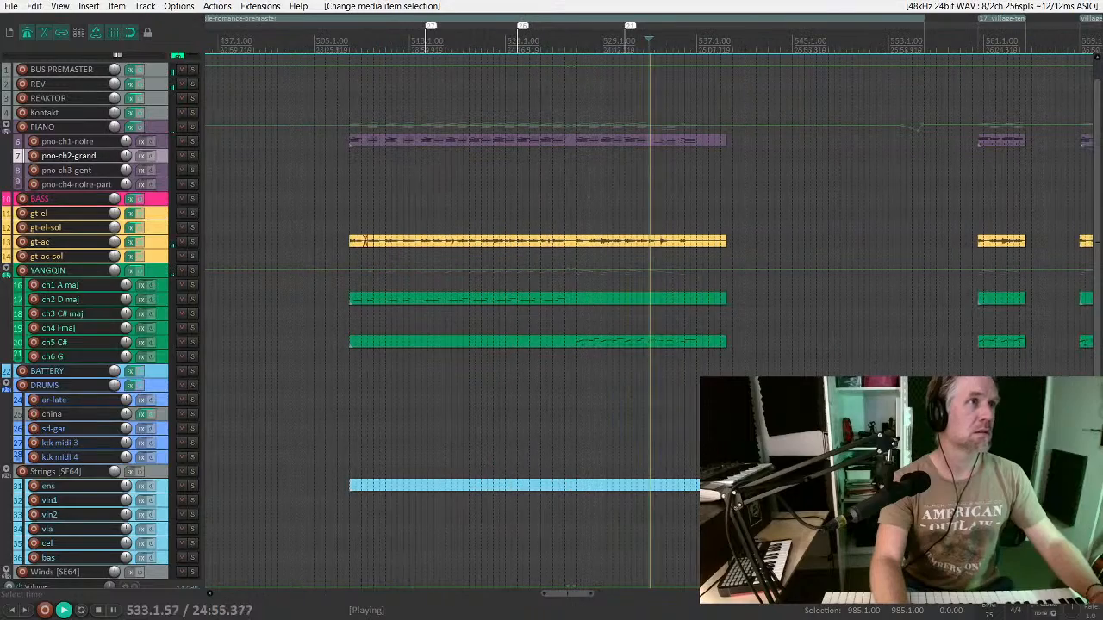
click(675, 169)
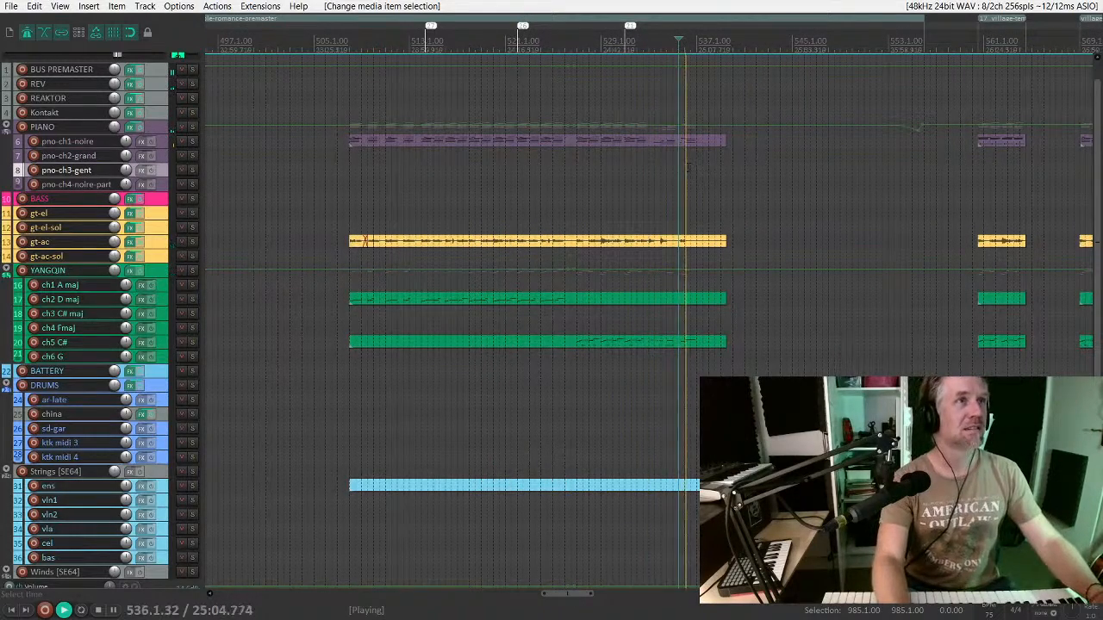
Step: Return to the copied items and play their ending from bar 1001 and again from about bar 1002
scroll(698, 172, down, 3)
scroll(708, 183, right, 2)
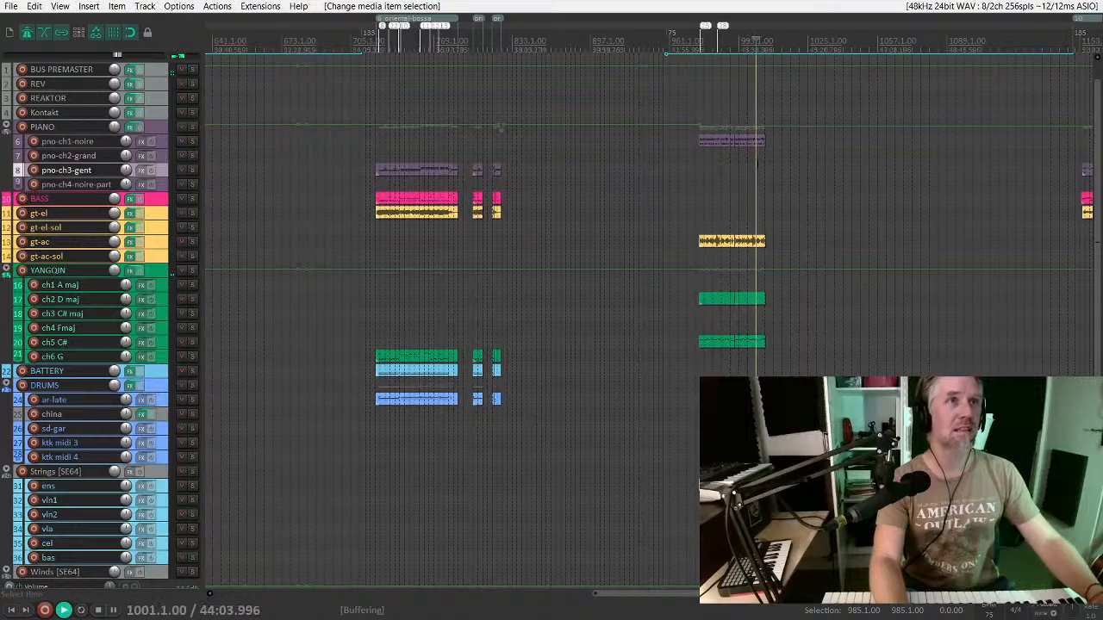
key(space)
scroll(774, 185, up, 4)
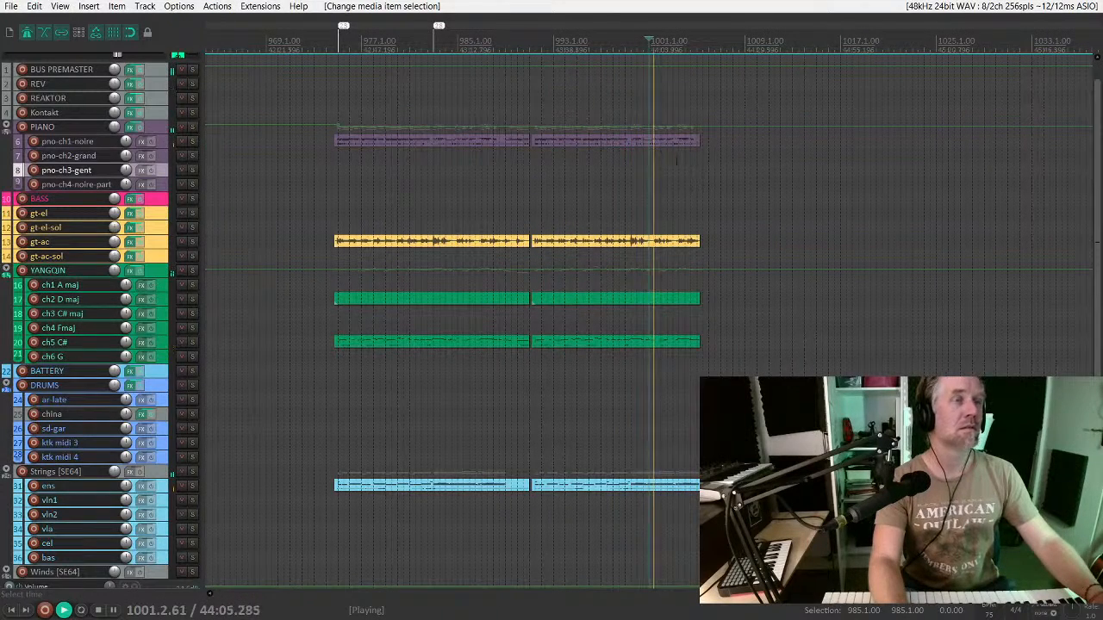
click(668, 159)
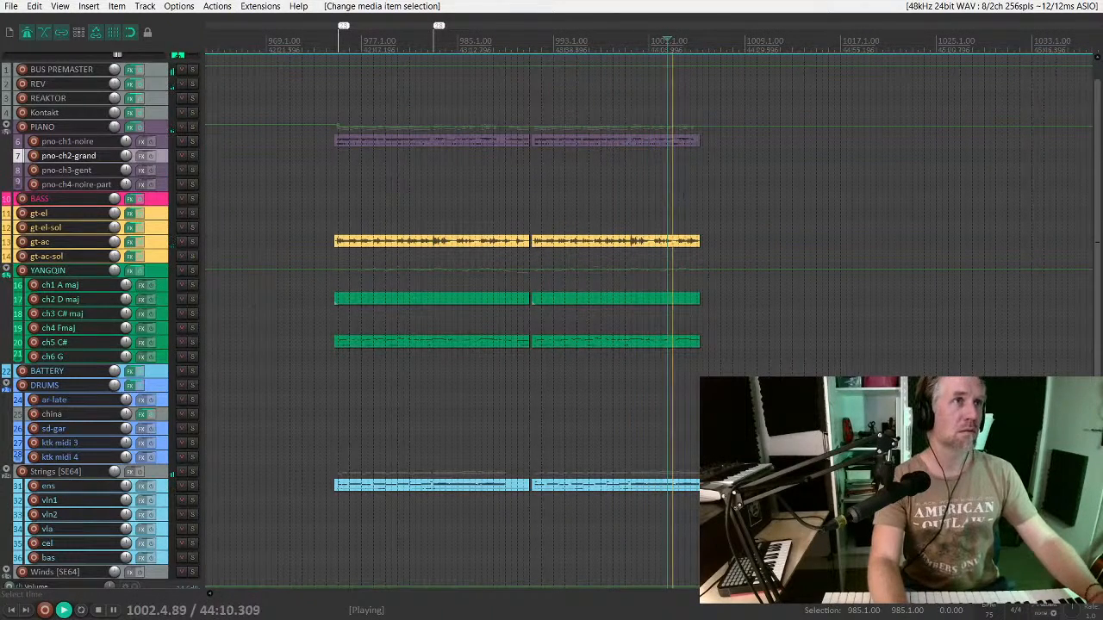
scroll(684, 345, down, 2)
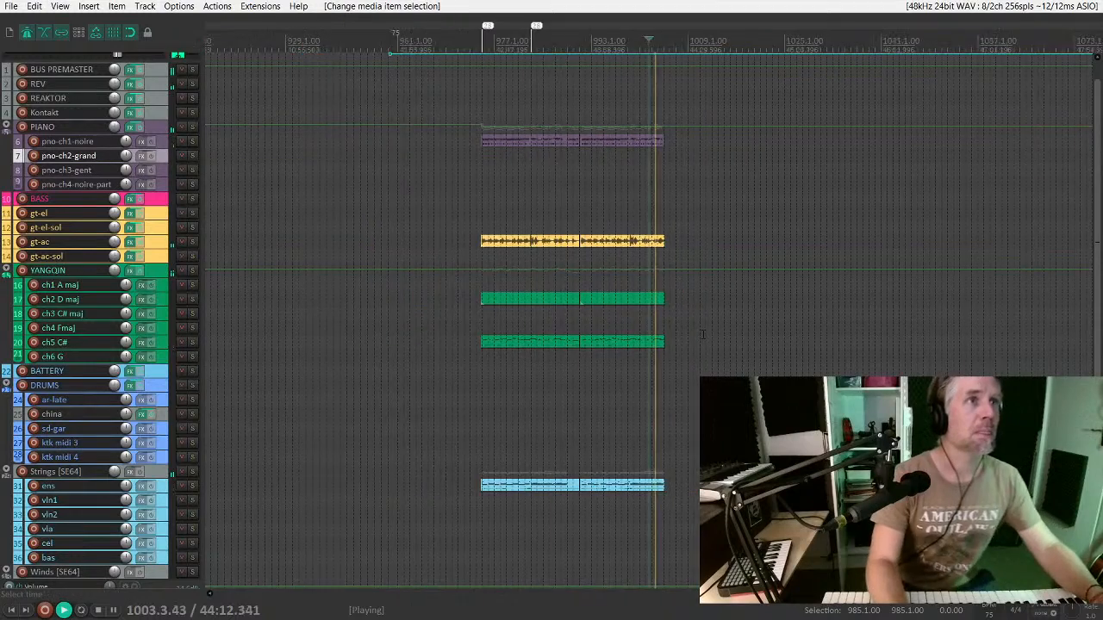
Step: Extend the ends of the copied piano, gt-ac, yangqin and ens items to about the middle of bar 1022
scroll(635, 248, up, 4)
mouse_move(713, 141)
mouse_down()
mouse_move(851, 147)
mouse_move(713, 142)
mouse_up()
drag(743, 515, 777, 157)
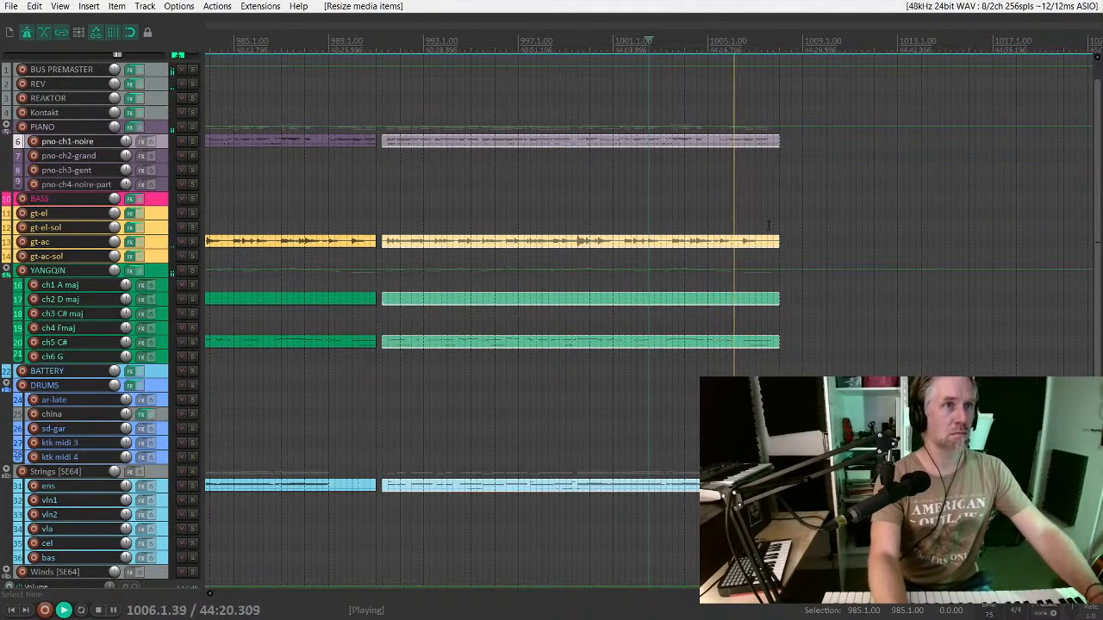
scroll(751, 274, down, 2)
scroll(755, 281, down, 1)
scroll(758, 288, up, 5)
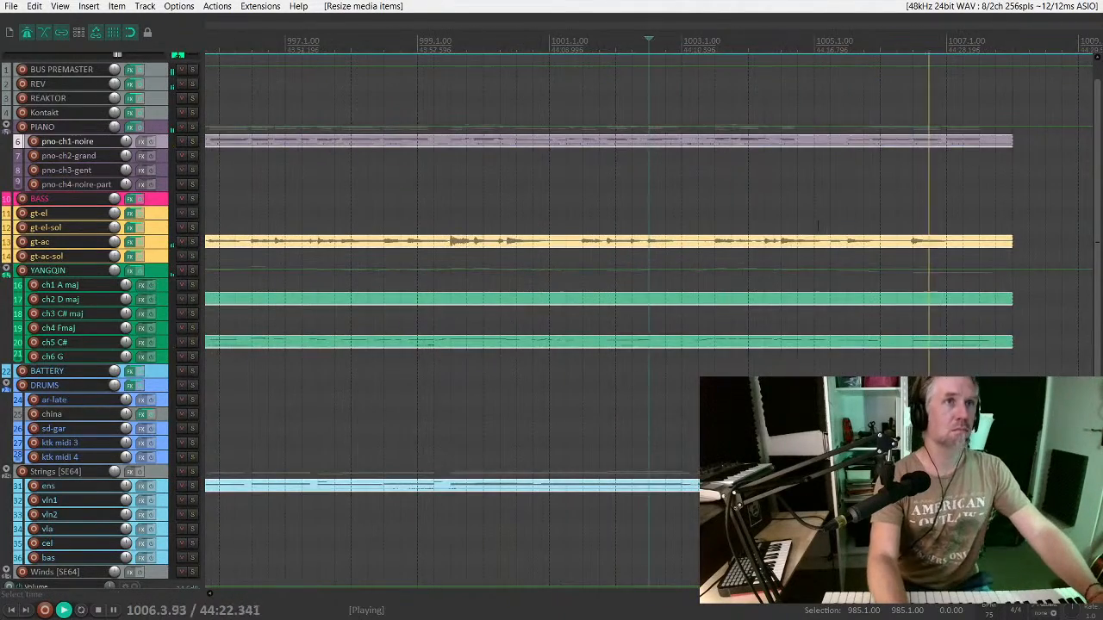
scroll(797, 207, right, 3)
drag(790, 142, 940, 160)
scroll(939, 160, down, 2)
drag(815, 144, 988, 143)
key(ctrl+z)
Step: Play the newly extended material from 1006.3 and again from bar 1017
key(space)
click(859, 143)
click(716, 144)
key(space)
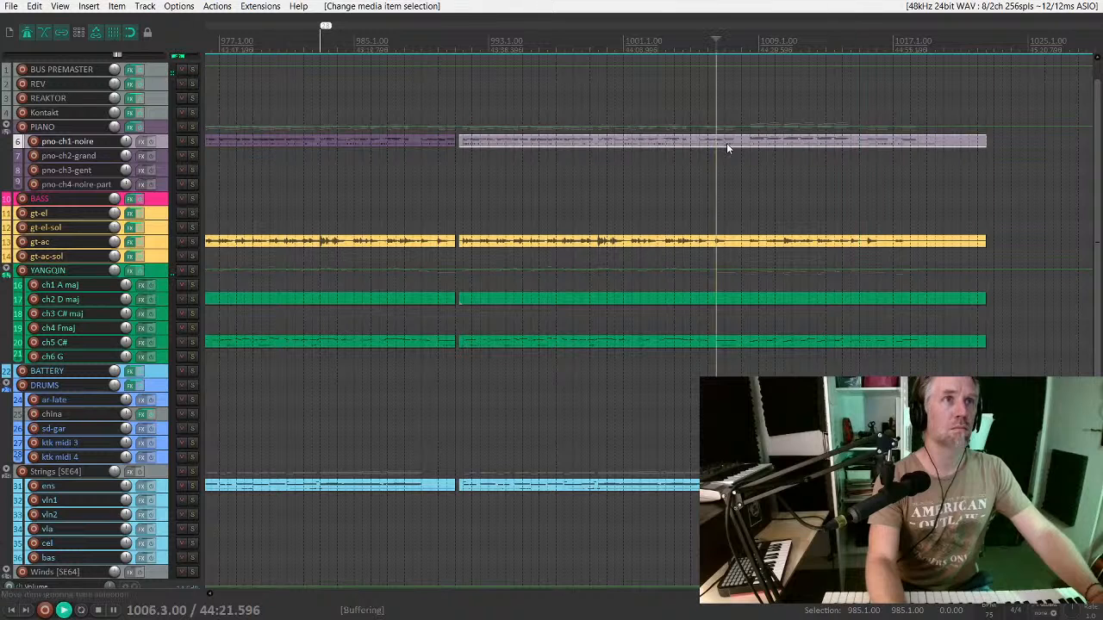
mouse_move(983, 142)
mouse_down()
mouse_move(739, 144)
mouse_move(986, 143)
mouse_up()
key(space)
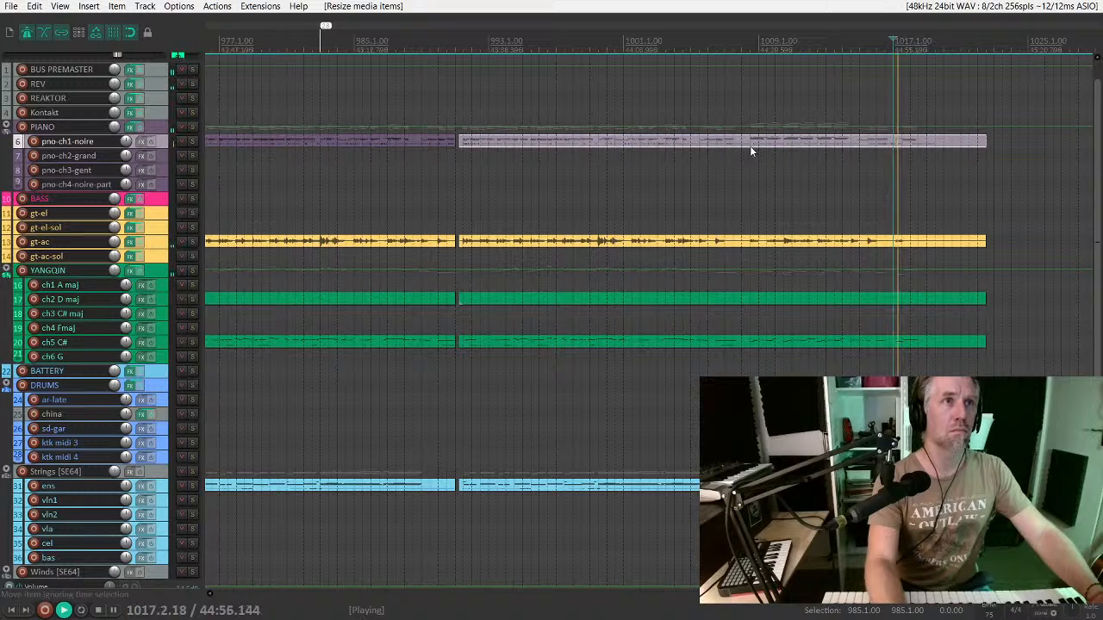
Step: Set the time selection to bars 1008 through 1017 and split all the copied items at bar 1017
key(space)
drag(743, 157, 893, 157)
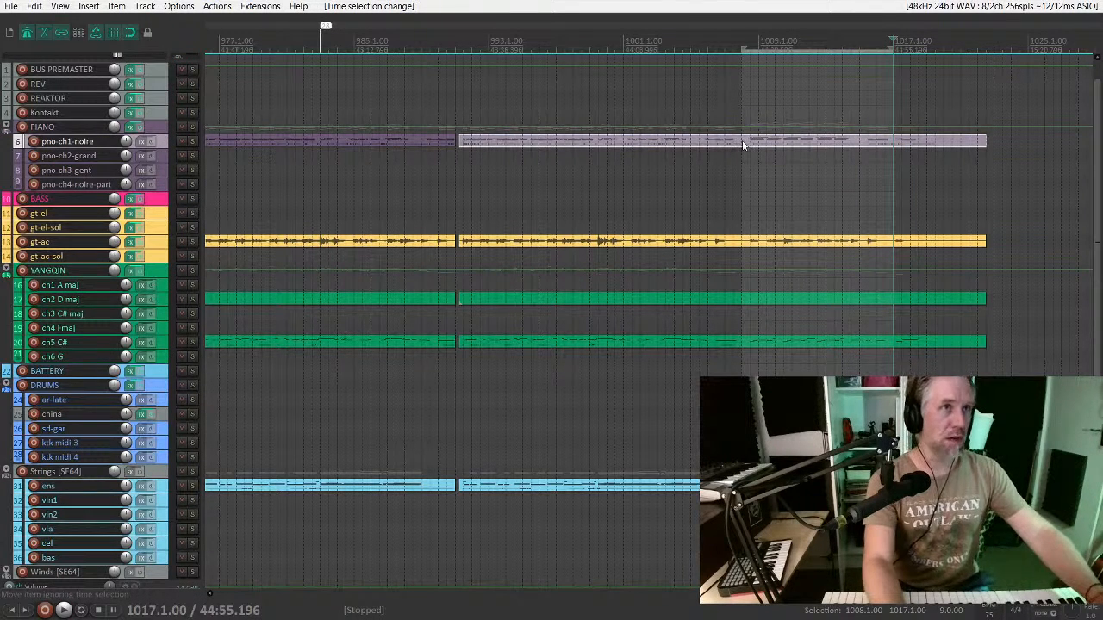
key(s)
key(ctrl+z)
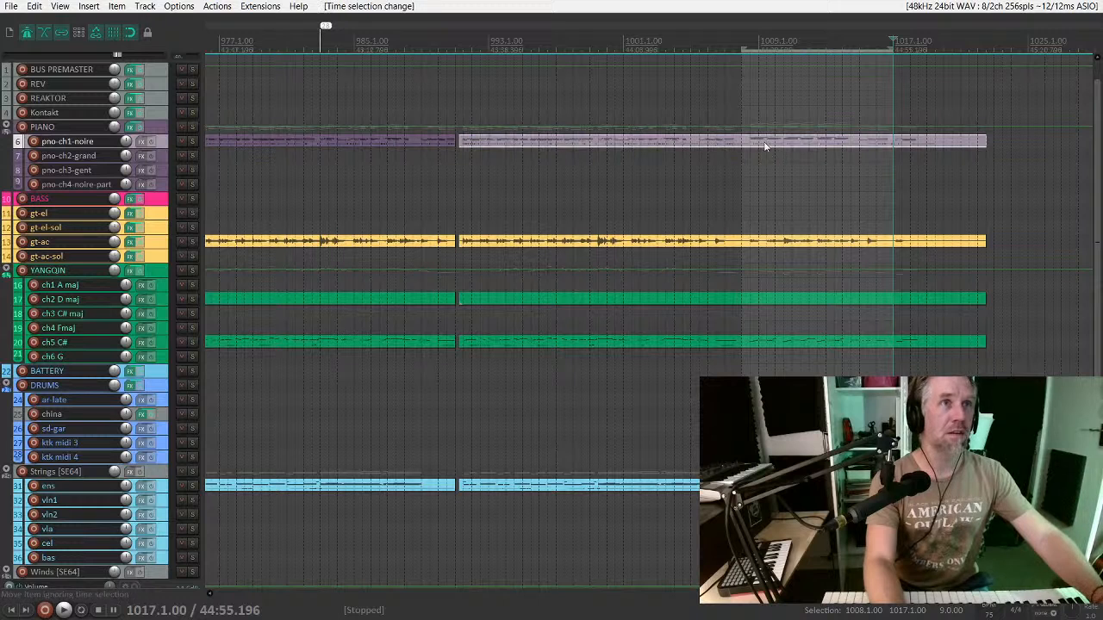
drag(761, 114, 823, 517)
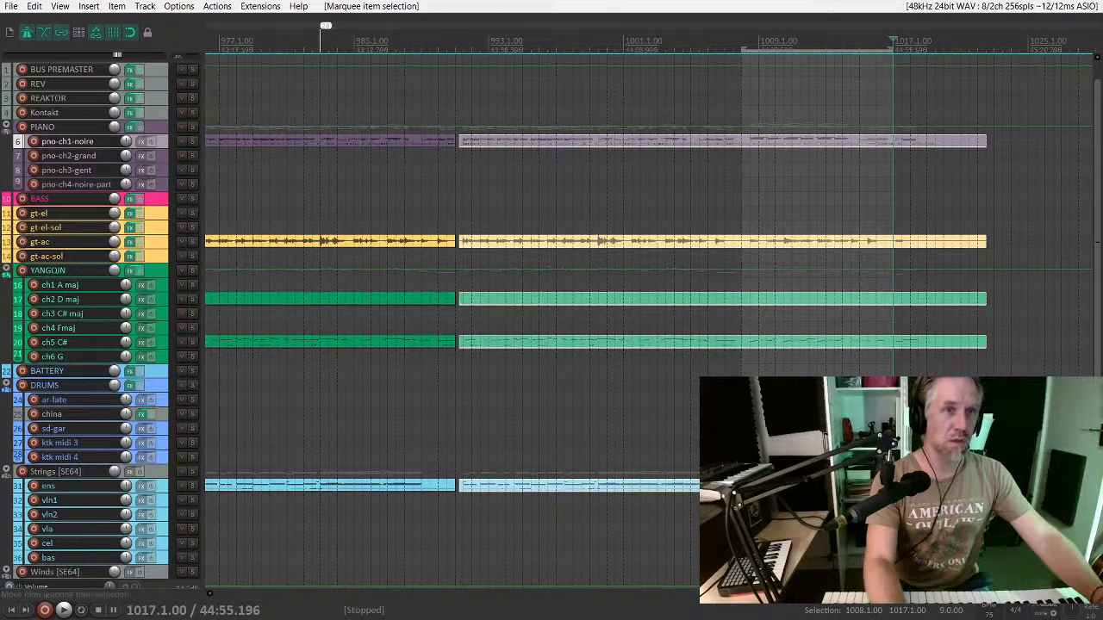
key(s)
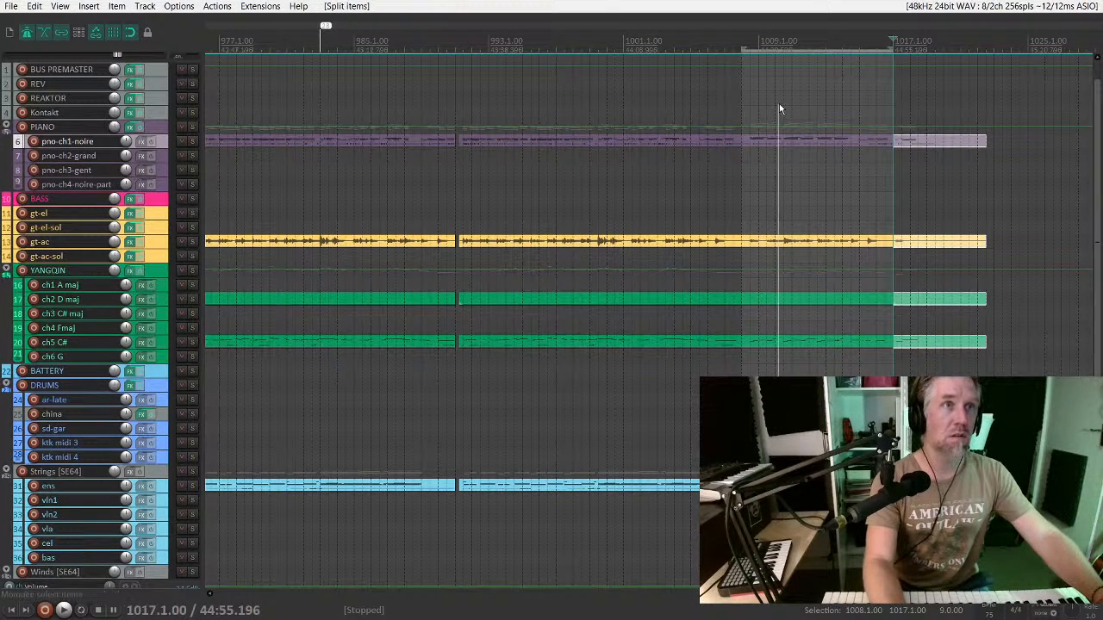
key(ctrl+z)
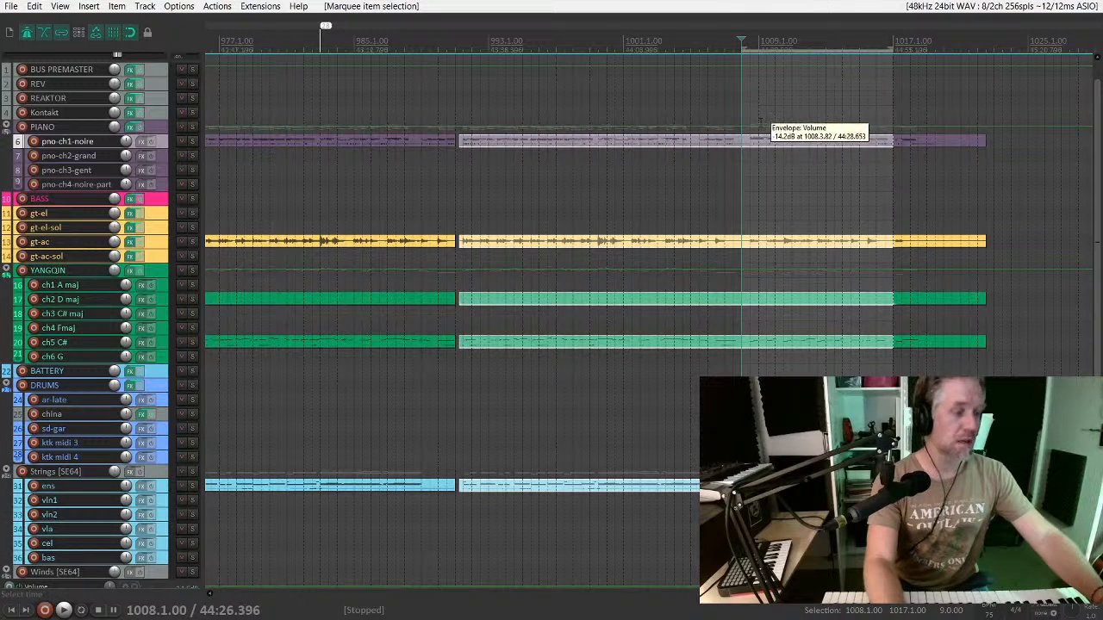
Step: Cut the stretch between bars 1008 and 1017 out of the copied items and move the remaining tail pieces back to bar 1008
key(s)
key(Delete)
drag(955, 335, 749, 144)
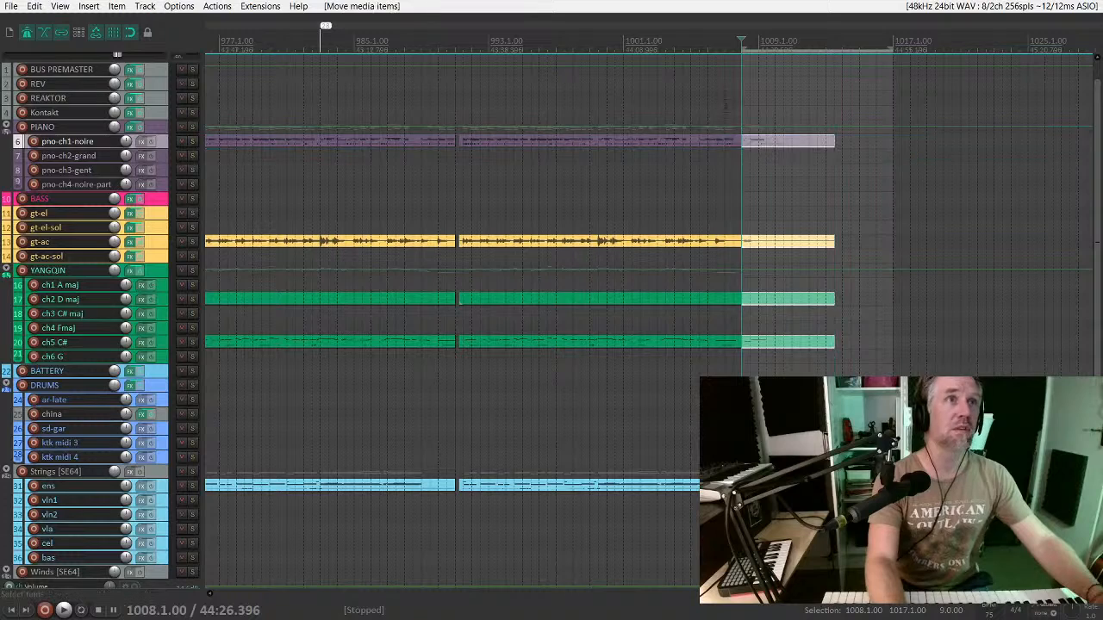
Step: Play the new join into the tail pieces from bar 1007
click(729, 98)
scroll(733, 102, up, 5)
key(space)
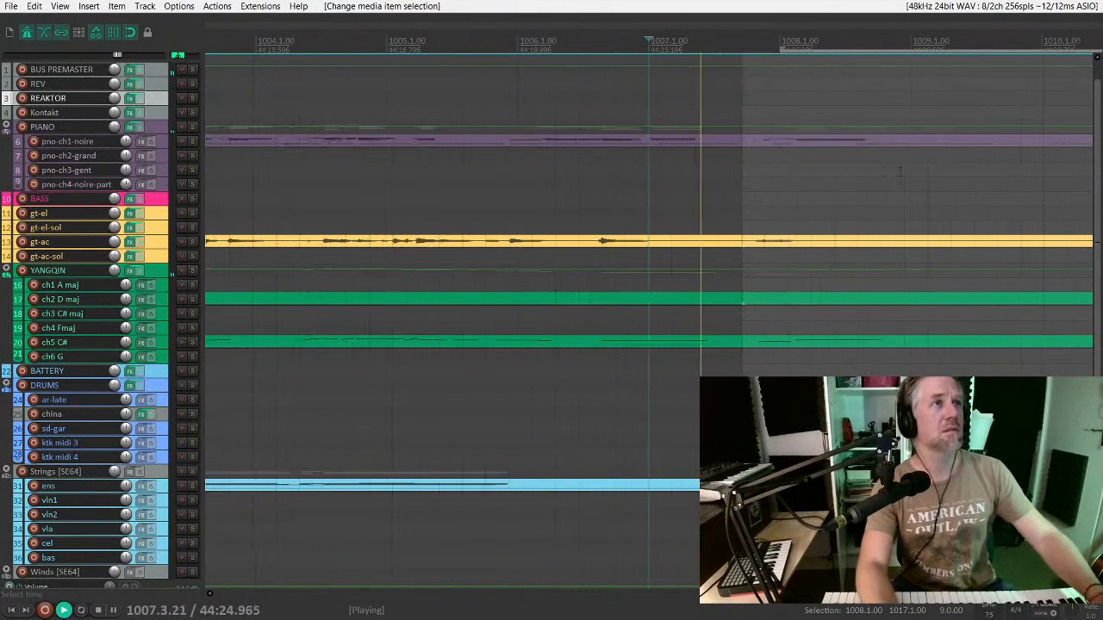
scroll(802, 189, down, 5)
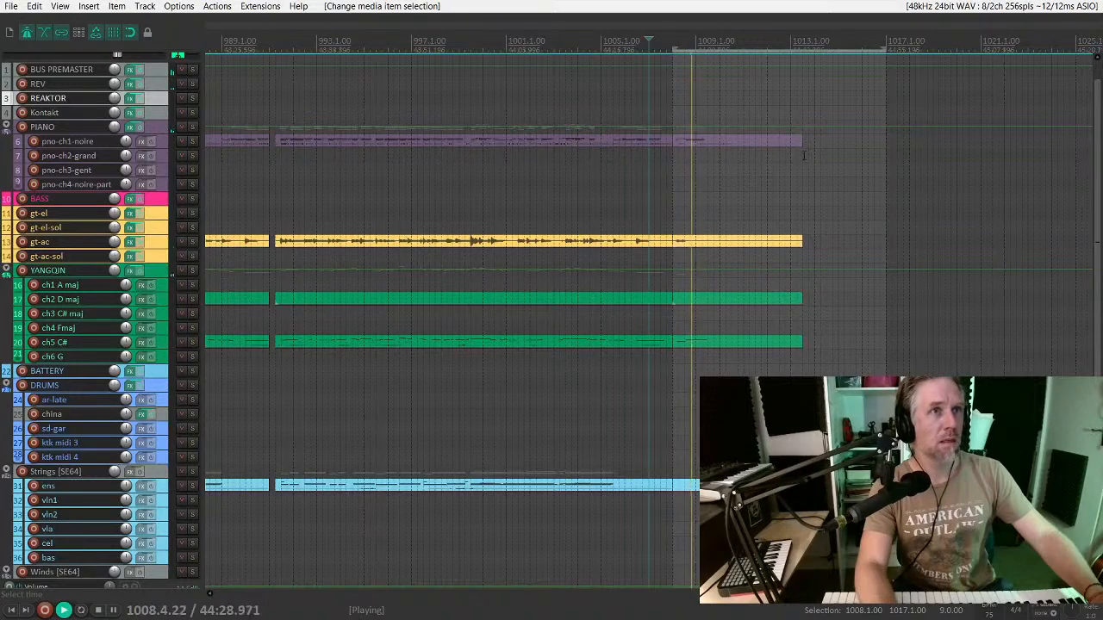
scroll(768, 175, down, 3)
scroll(865, 206, left, 2)
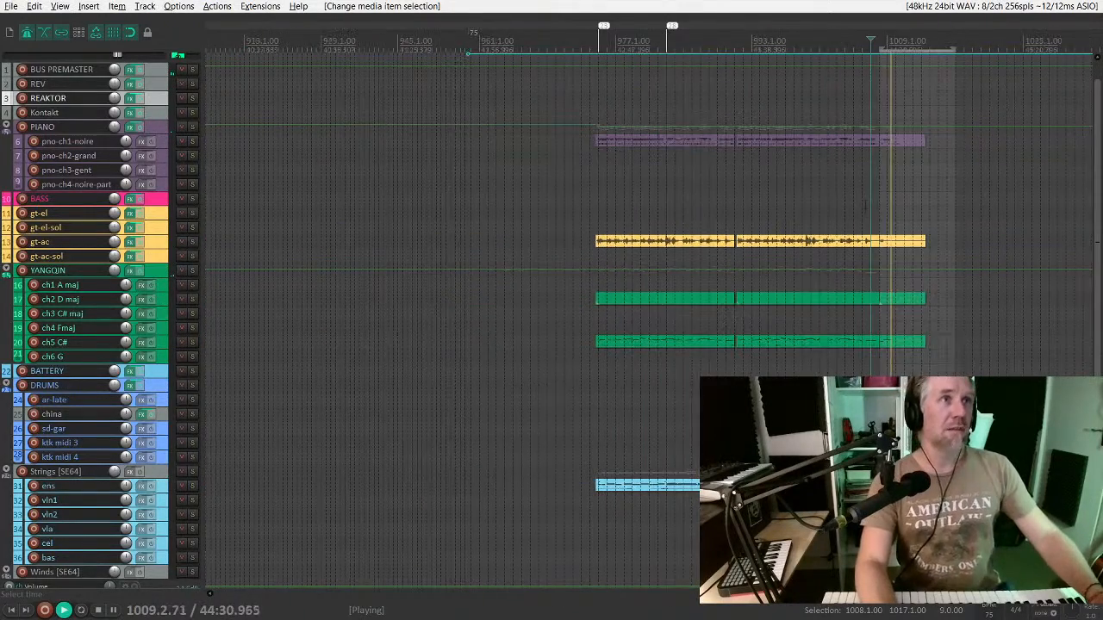
key(space)
click(891, 143)
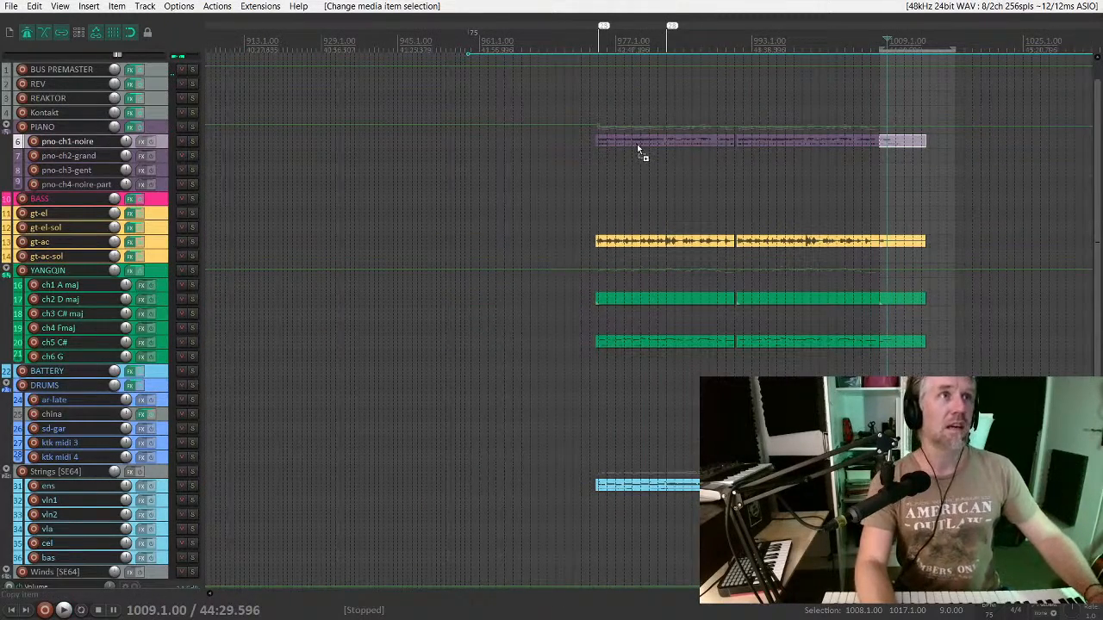
shift+click(642, 142)
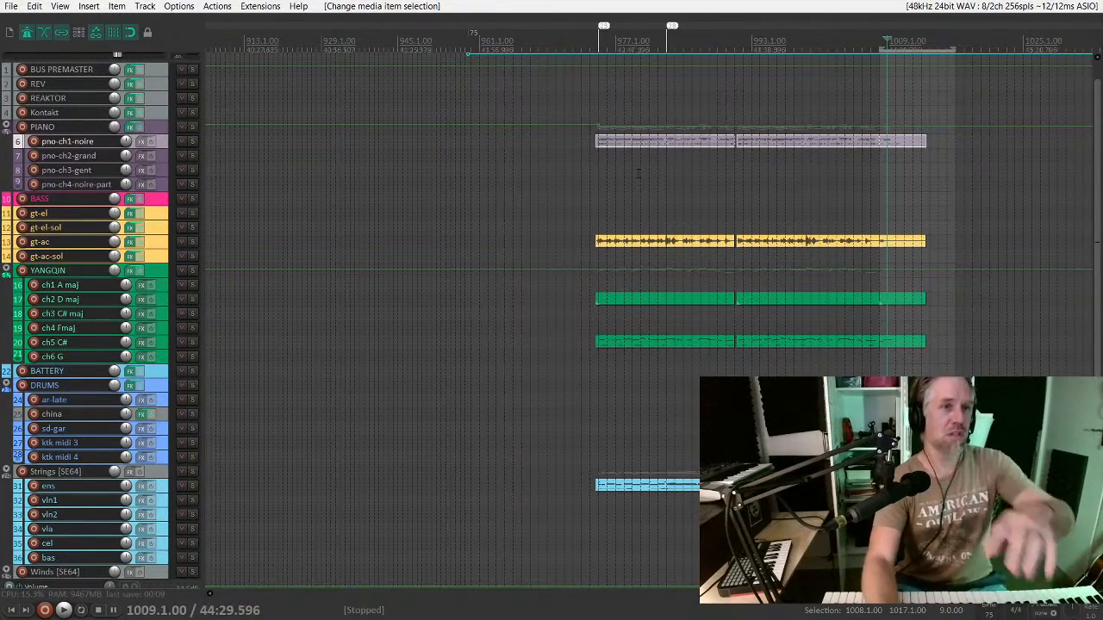
scroll(856, 280, down, 1)
scroll(676, 200, up, 2)
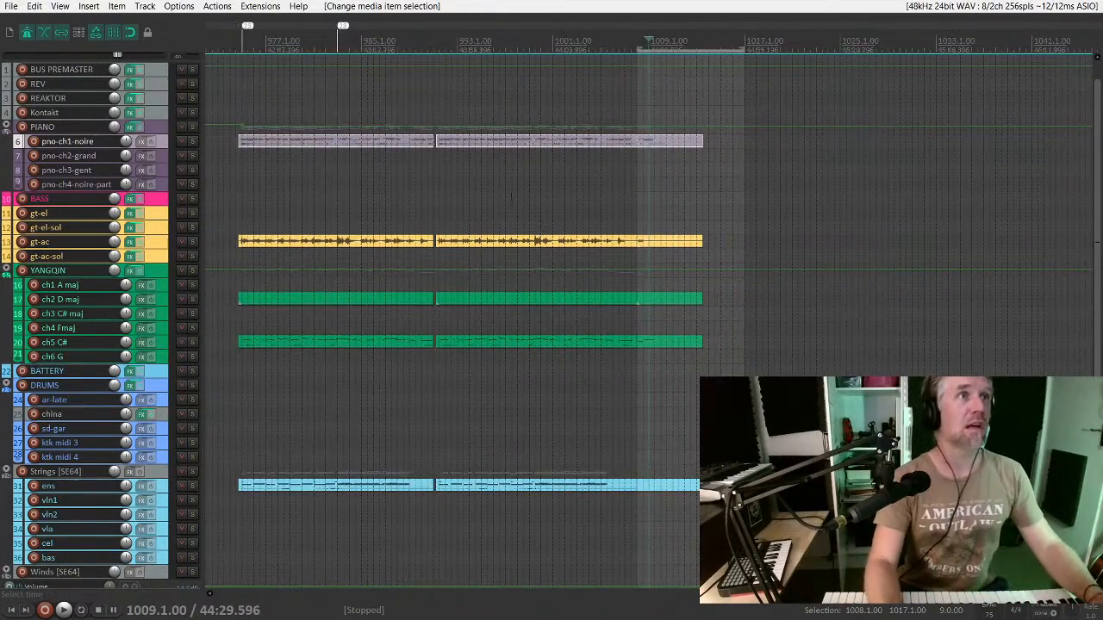
scroll(676, 200, left, 3)
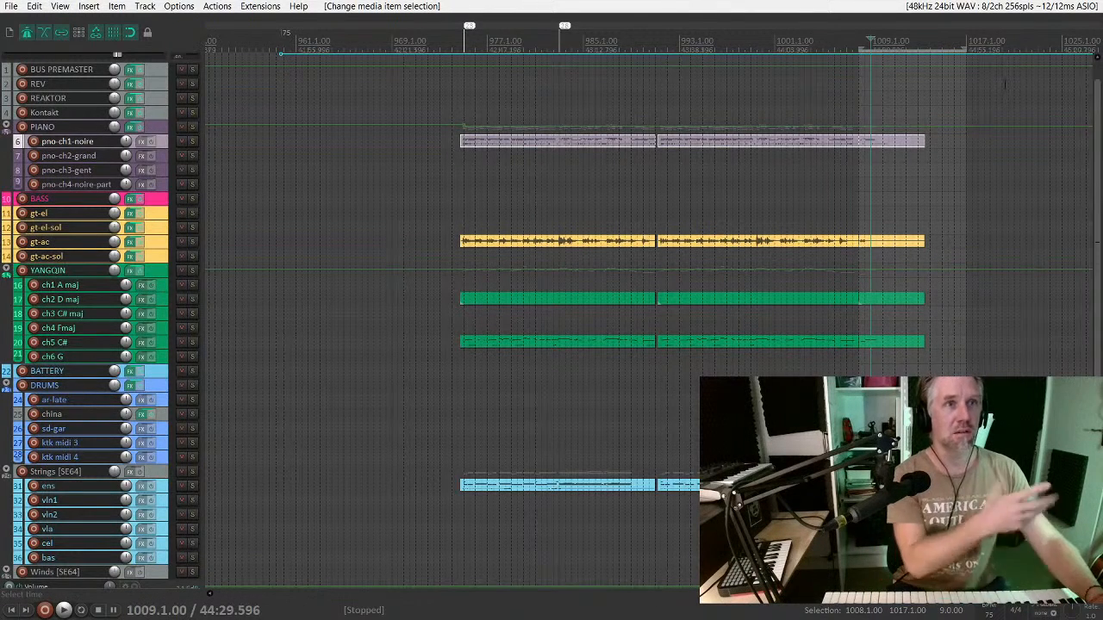
Step: Set the time selection to bars 973 through 1015 around the whole section and select all its items
click(464, 116)
scroll(660, 155, down, 1)
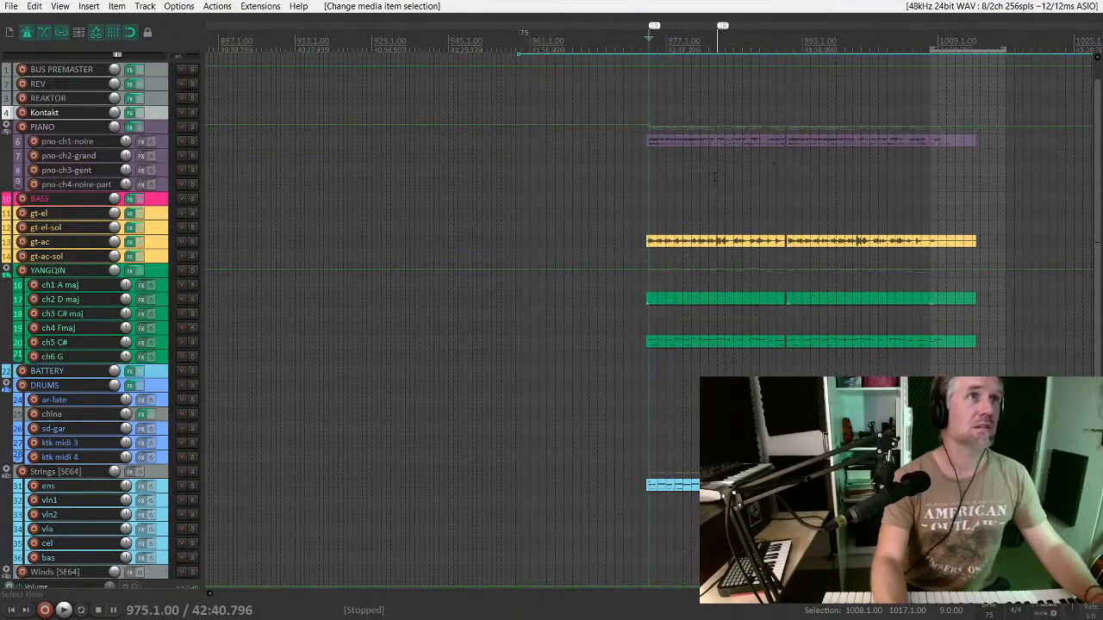
drag(988, 220, 632, 189)
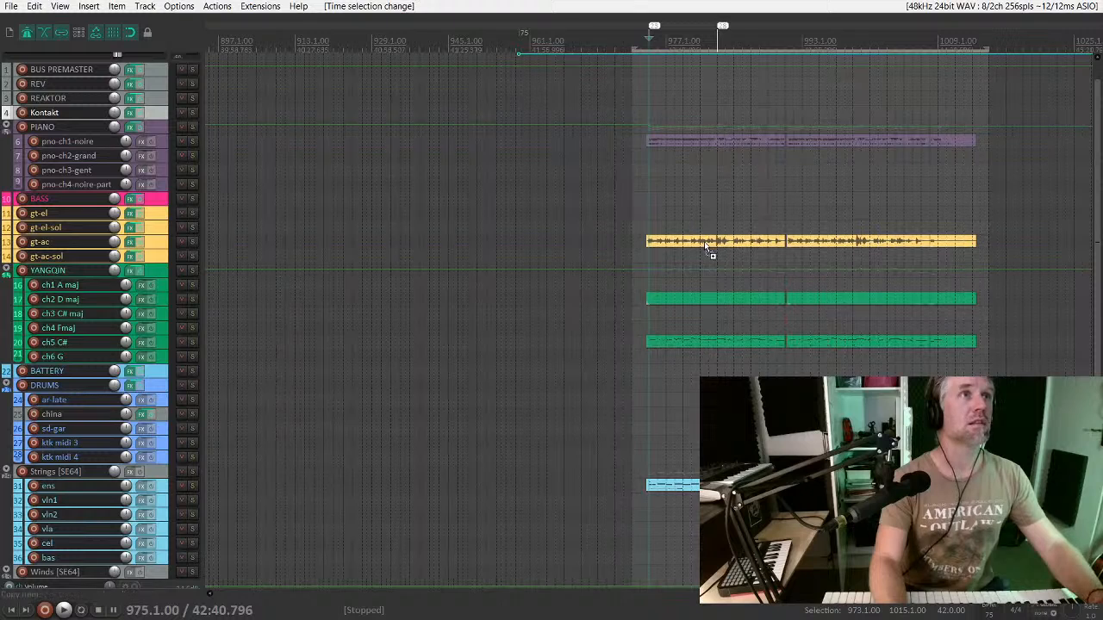
drag(999, 495, 676, 139)
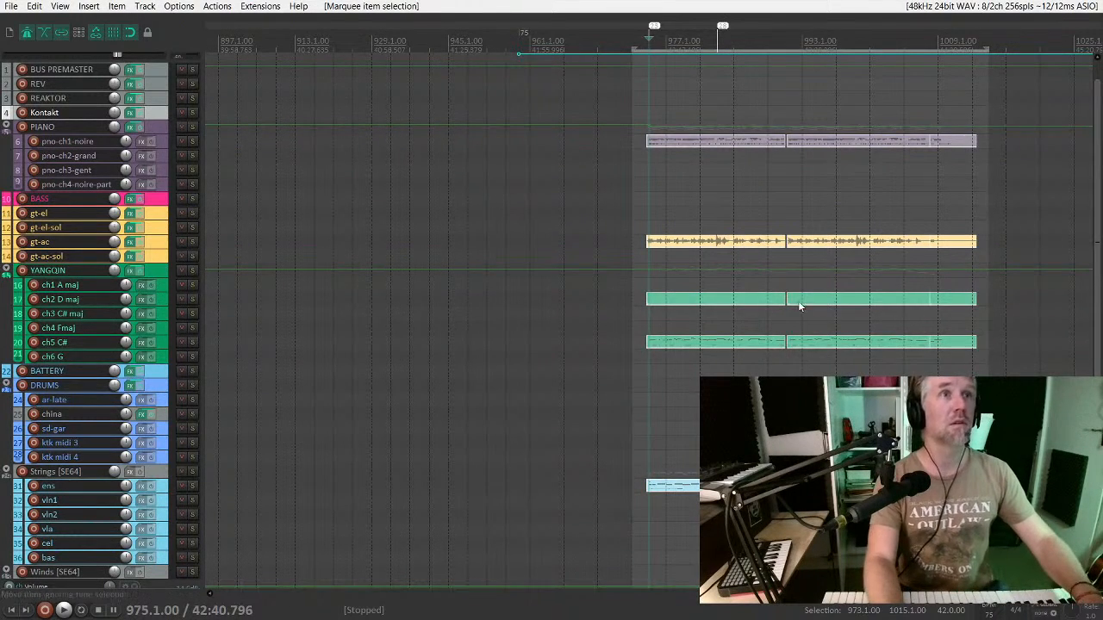
Step: Play the transition between the original and copied items from bar 989
scroll(807, 272, up, 3)
click(907, 63)
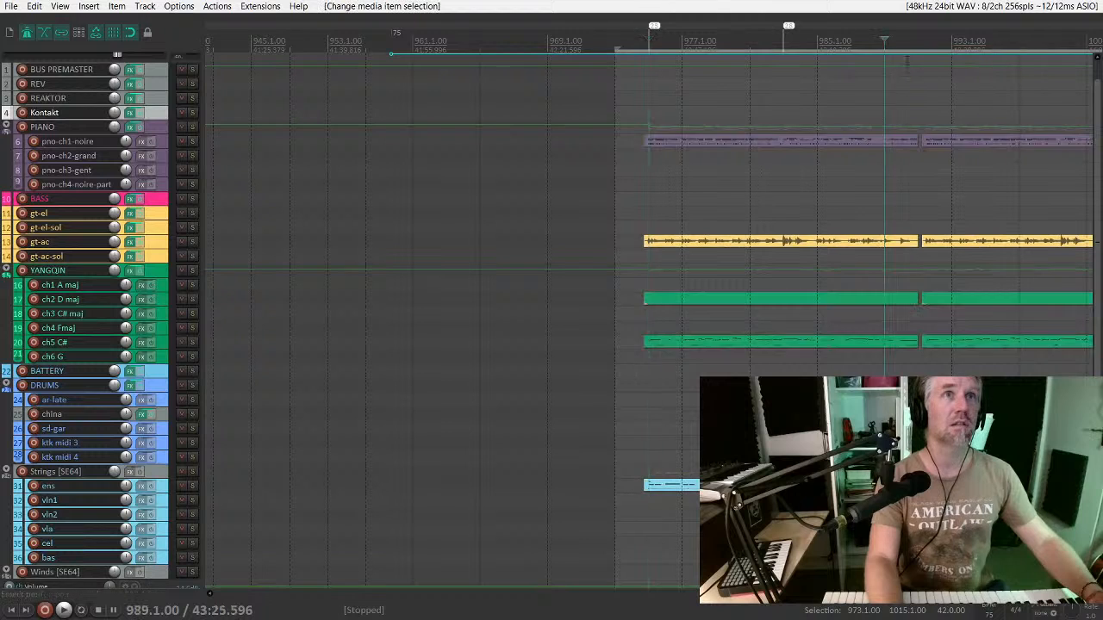
key(space)
scroll(955, 129, up, 3)
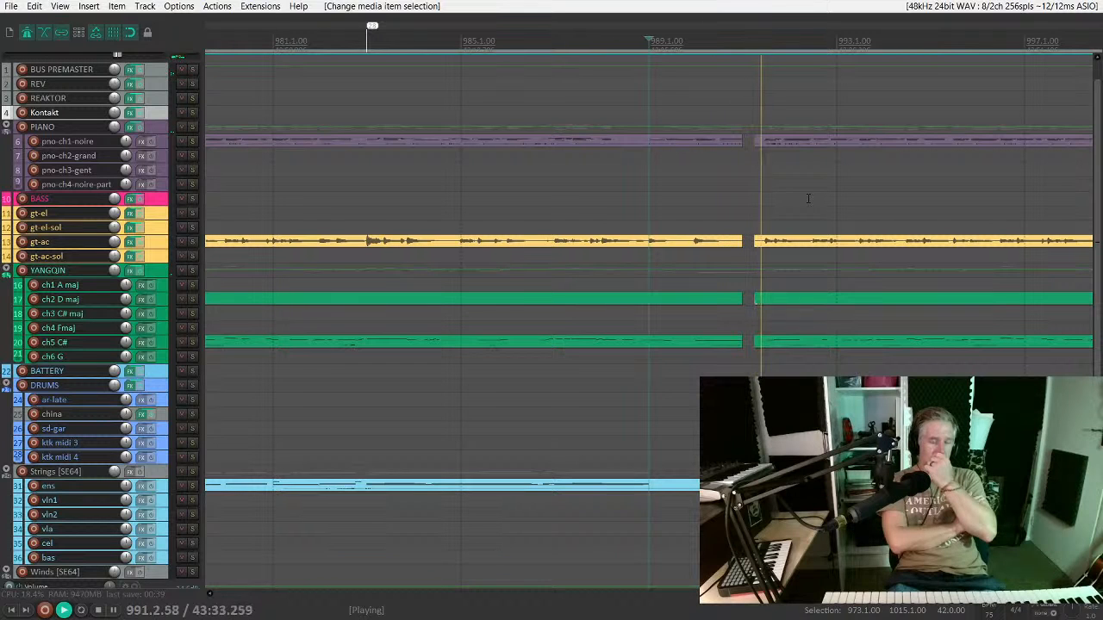
key(space)
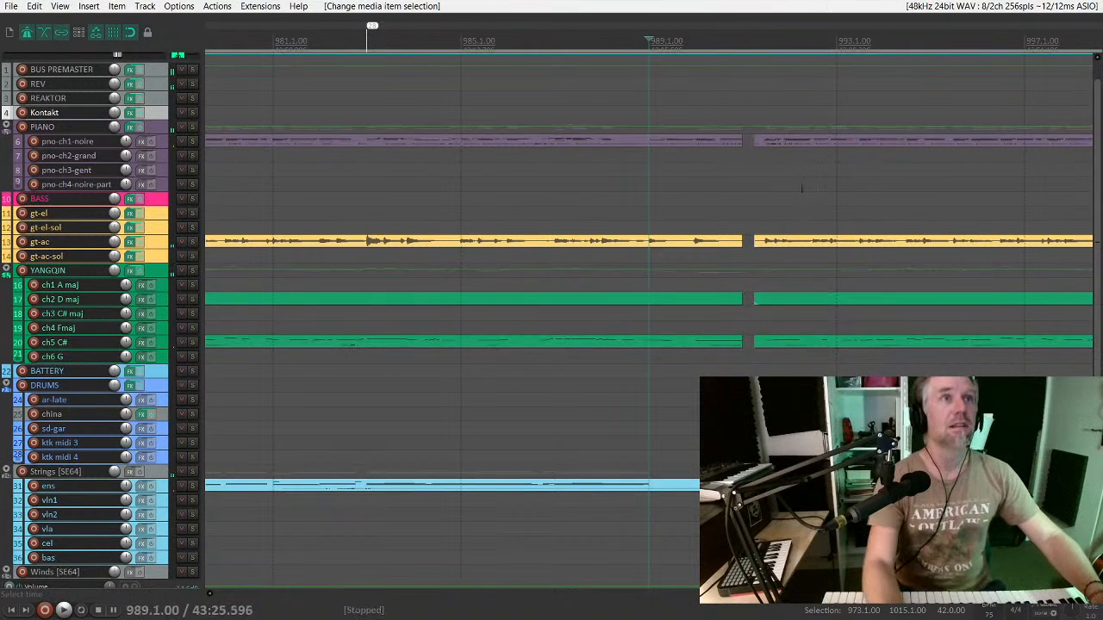
Step: Select all the section's items and glue them on each track across the time selection from bar 973 to 1015
scroll(827, 228, down, 5)
drag(844, 534, 560, 138)
key(ctrl+g)
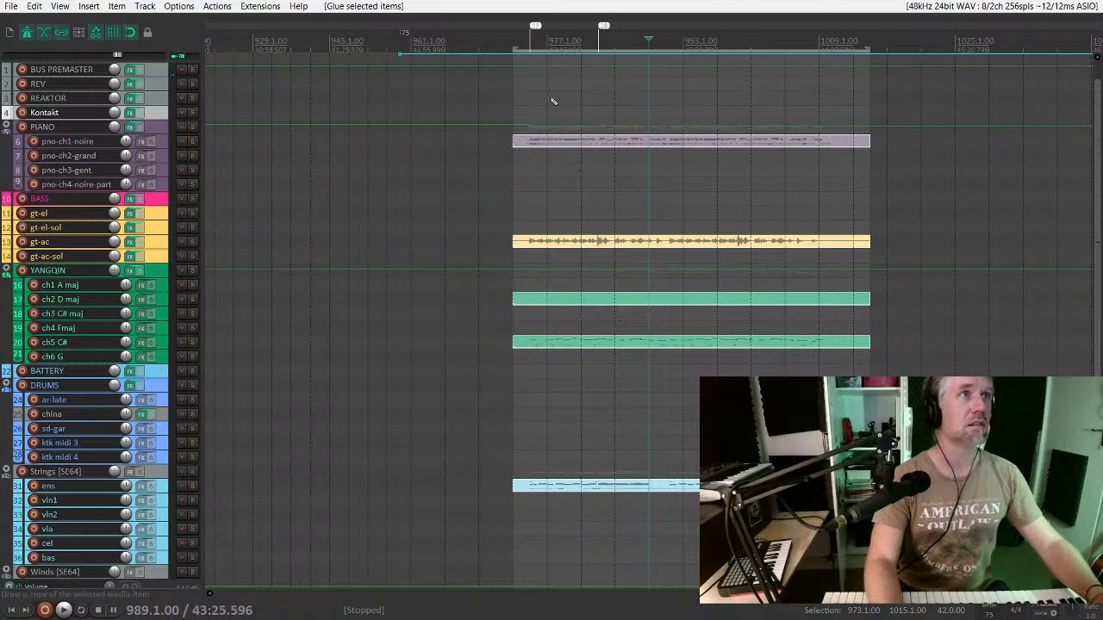
Step: Create an unnamed region over the section from bar 974 to bar 1012
scroll(547, 82, up, 2)
scroll(502, 91, down, 1)
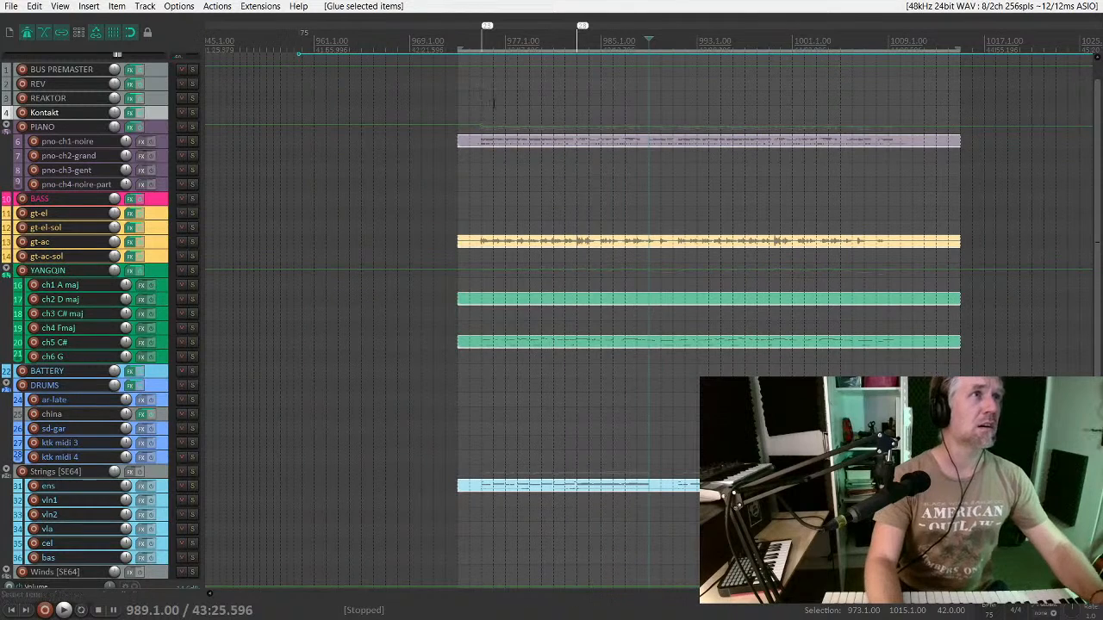
drag(473, 90, 925, 99)
key(shift+r)
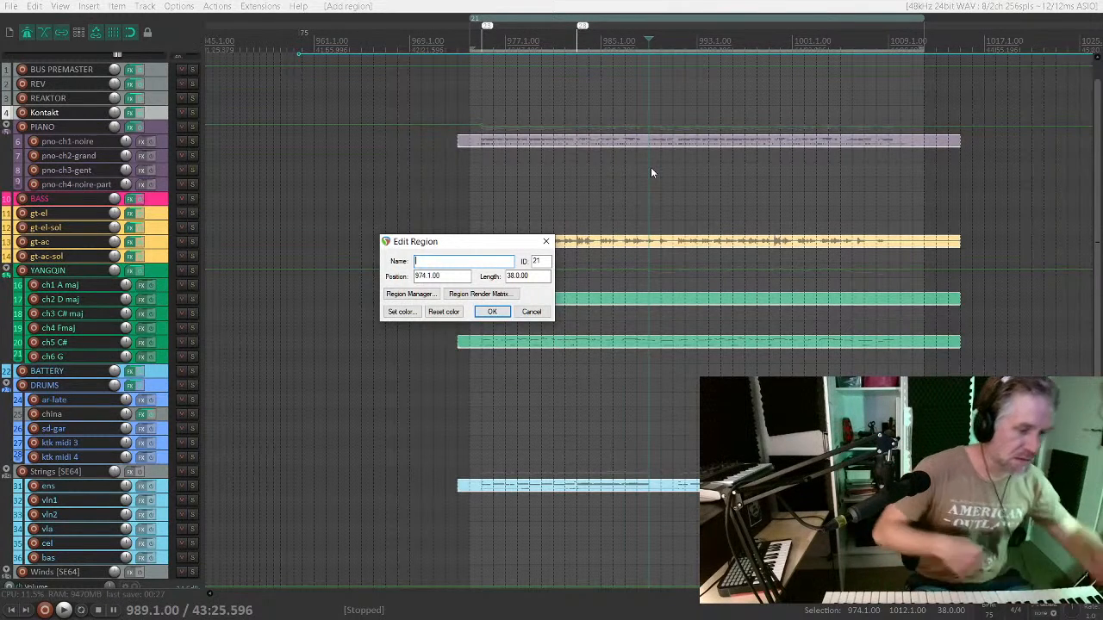
key(Return)
Step: Play the glued section from bar 974 and again from bar 975
click(480, 107)
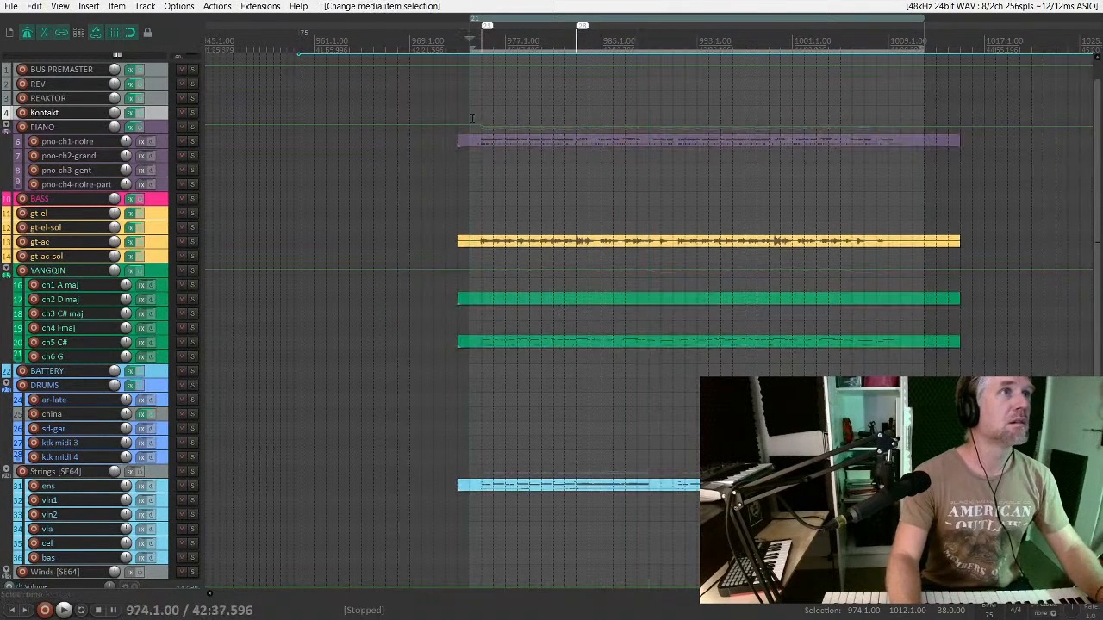
key(space)
click(481, 105)
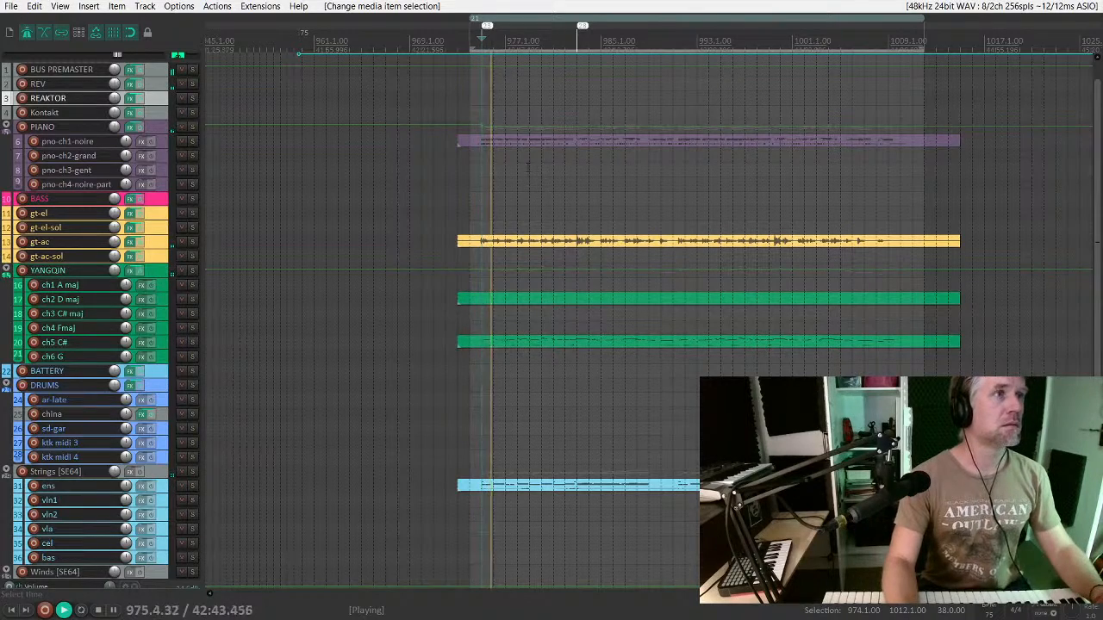
scroll(528, 168, up, 1)
scroll(536, 180, down, 2)
scroll(548, 197, right, 1)
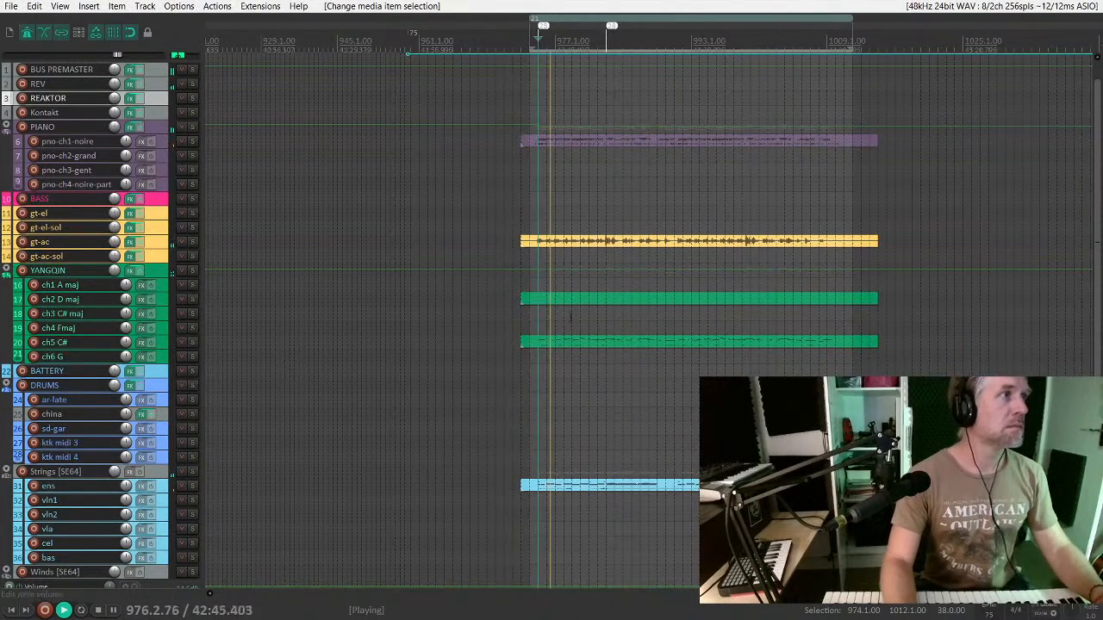
Step: Enlarge the ch5 C# track to view the notes in its glued item, and restore the normal track height
click(561, 342)
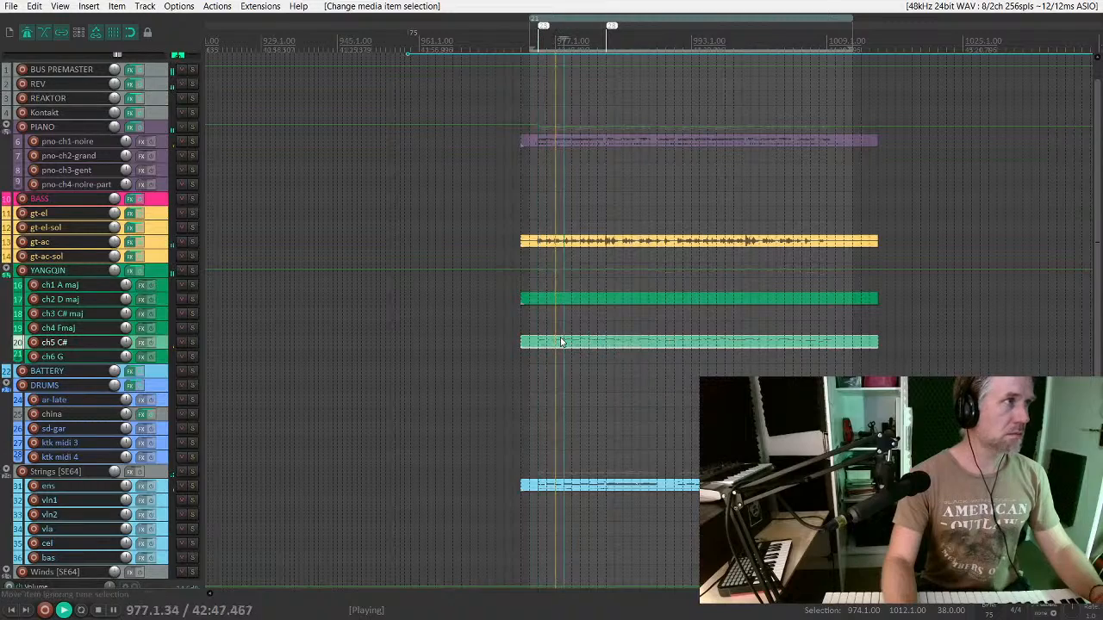
key(grave)
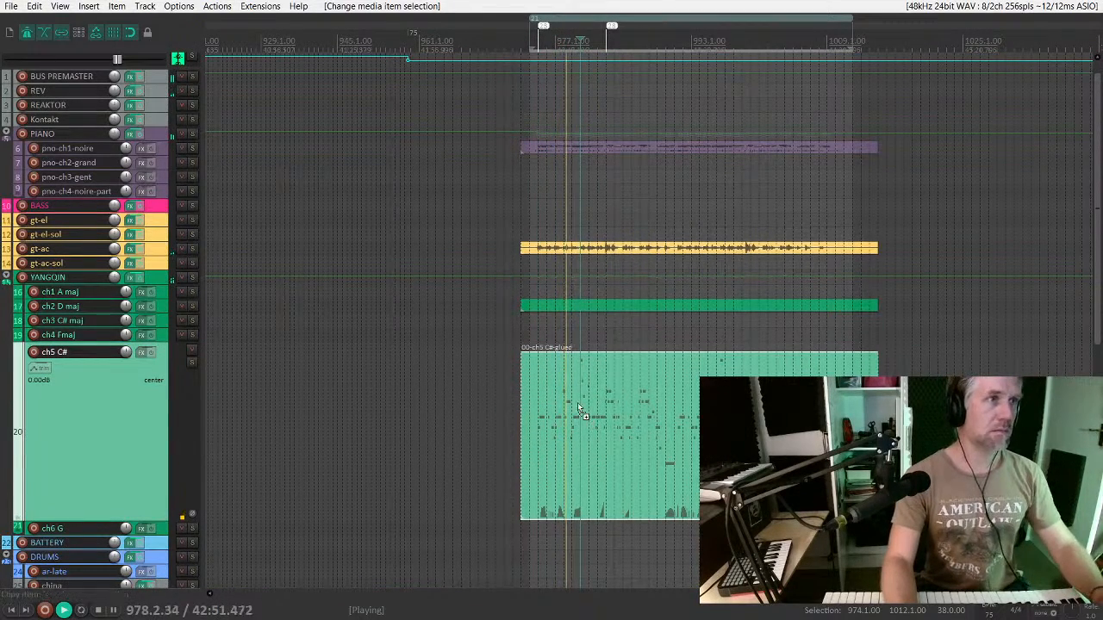
scroll(577, 400, down, 2)
scroll(590, 351, down, 1)
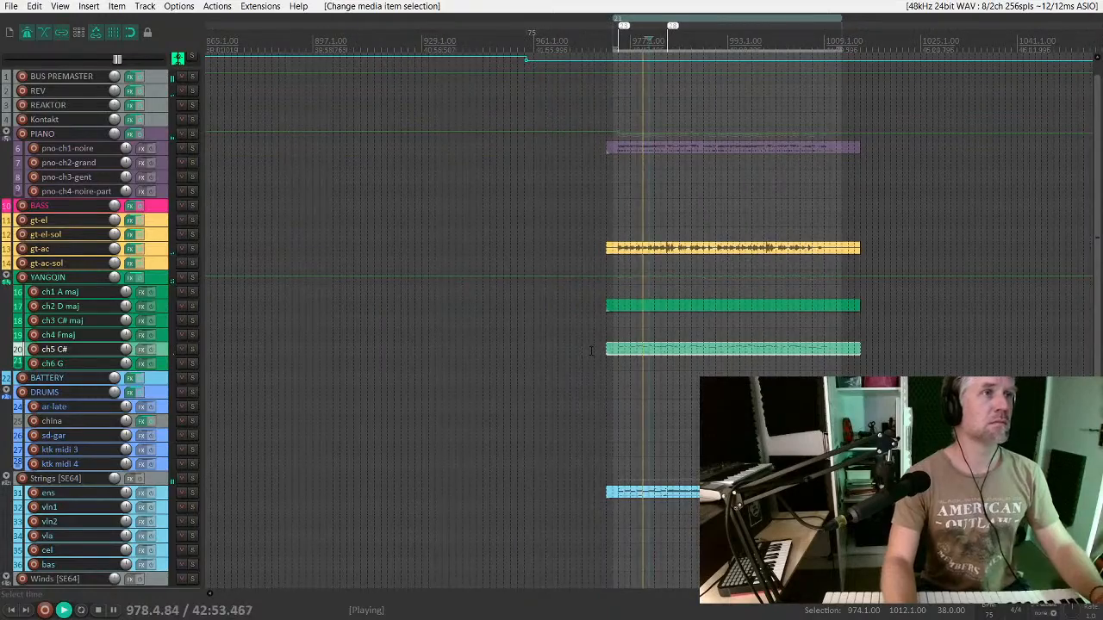
scroll(615, 350, right, 2)
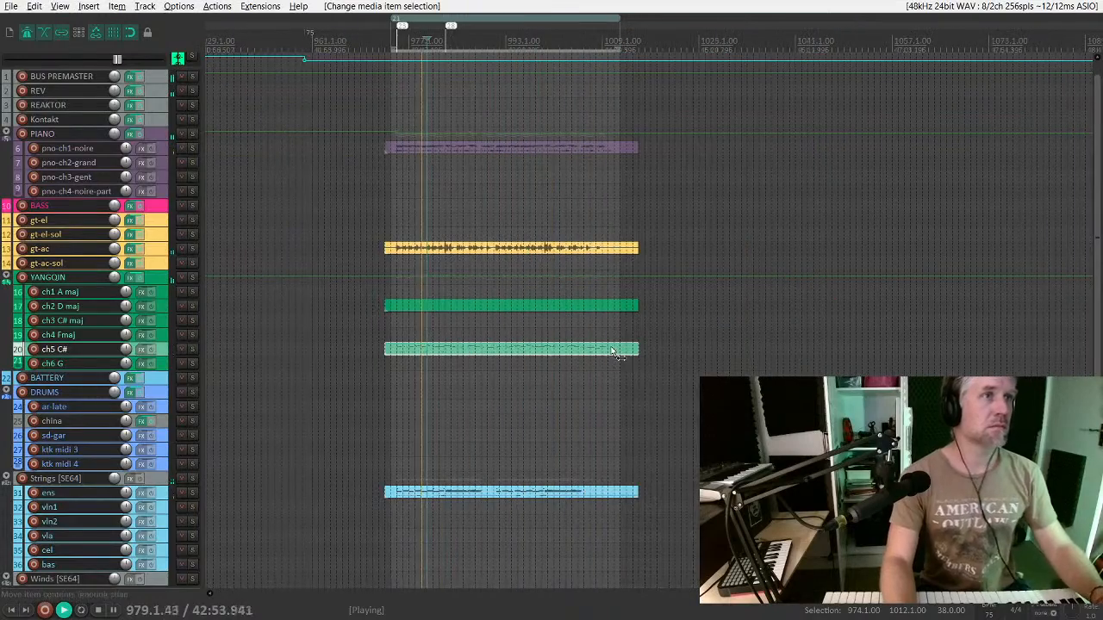
Step: Enlarge the ch5 C# track and open its glued item in the inline MIDI editor
click(497, 348)
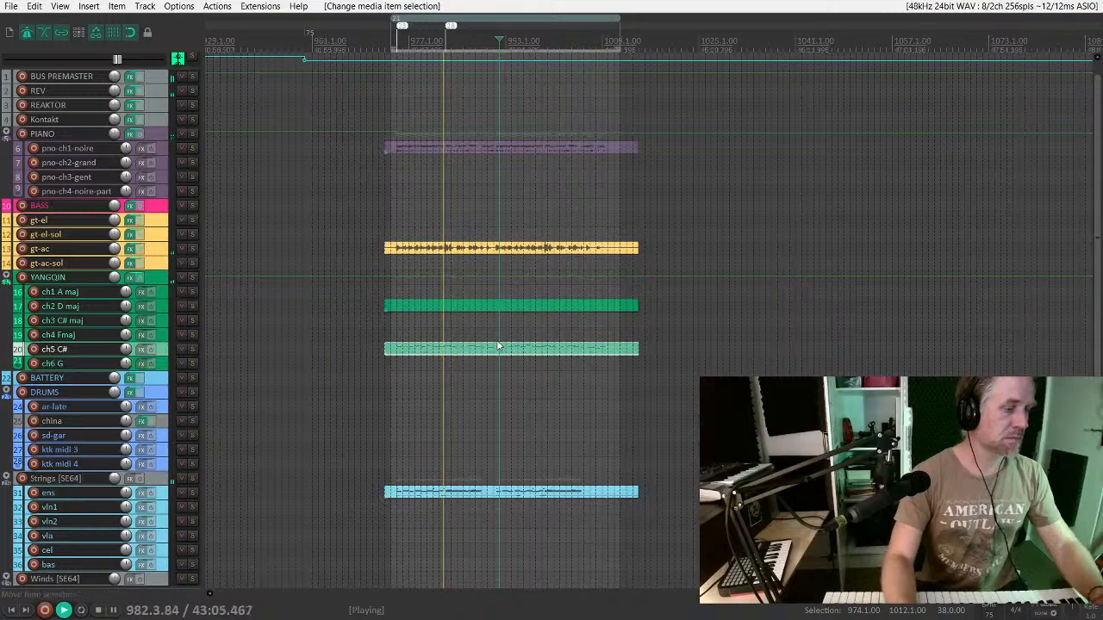
key(grave)
click(479, 420)
key(e)
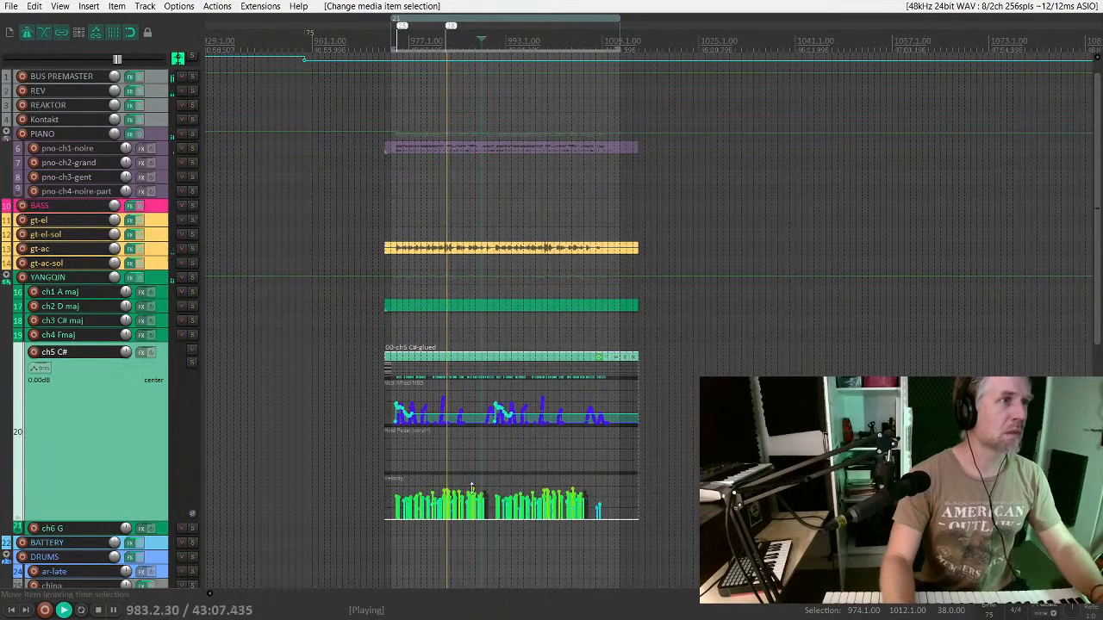
Step: Select all velocity events in the glued ch5 C# item, lower them slightly together, and restore the normal track height
drag(391, 480, 632, 523)
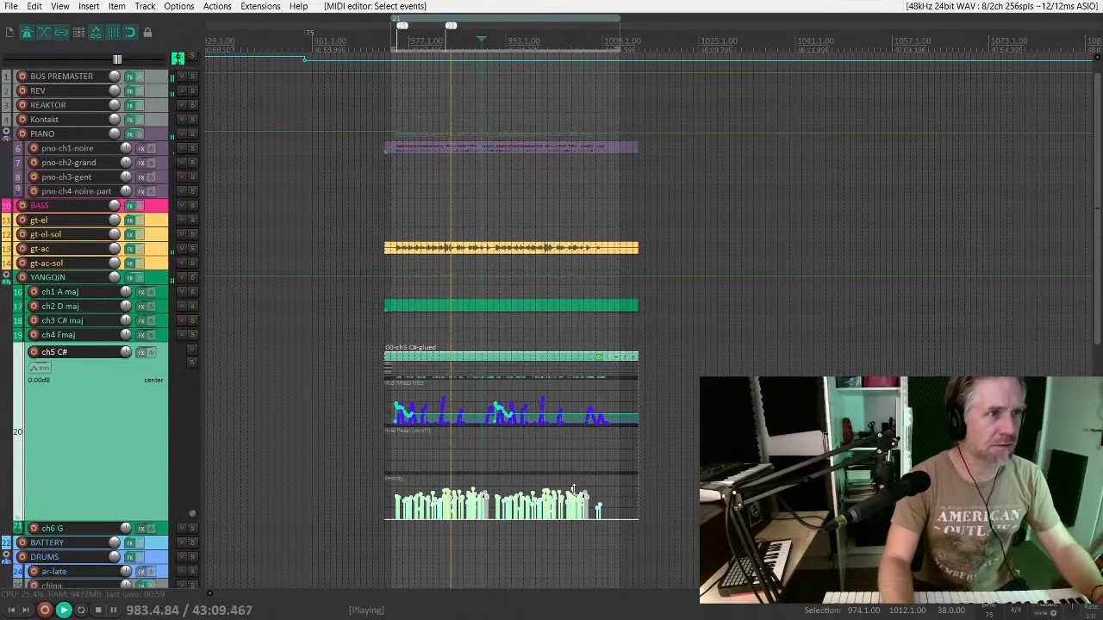
drag(573, 489, 571, 498)
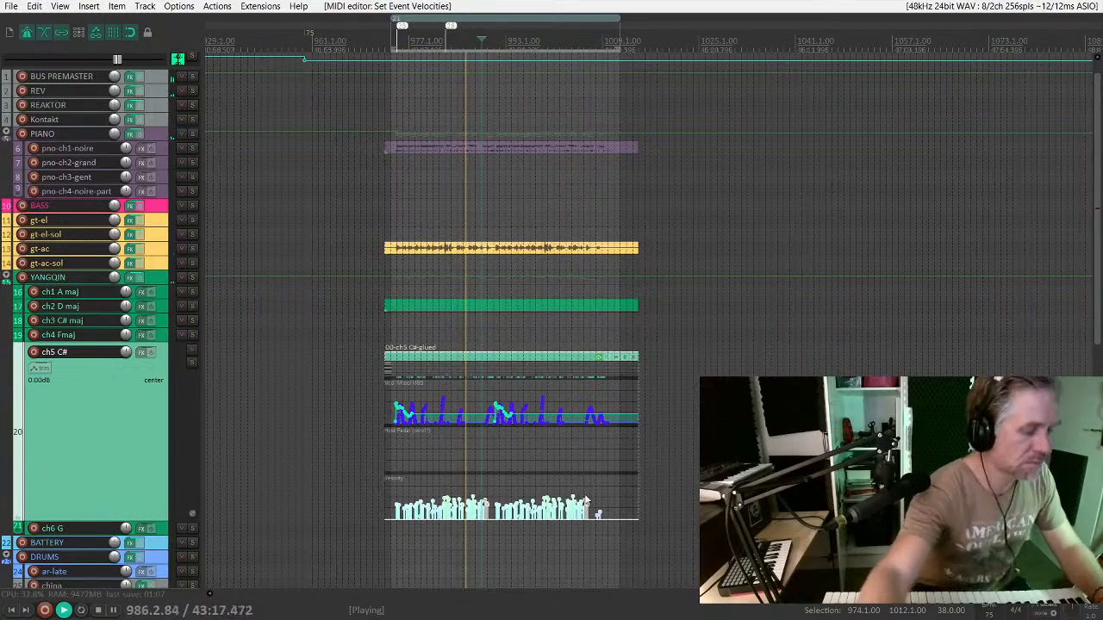
double_click(118, 444)
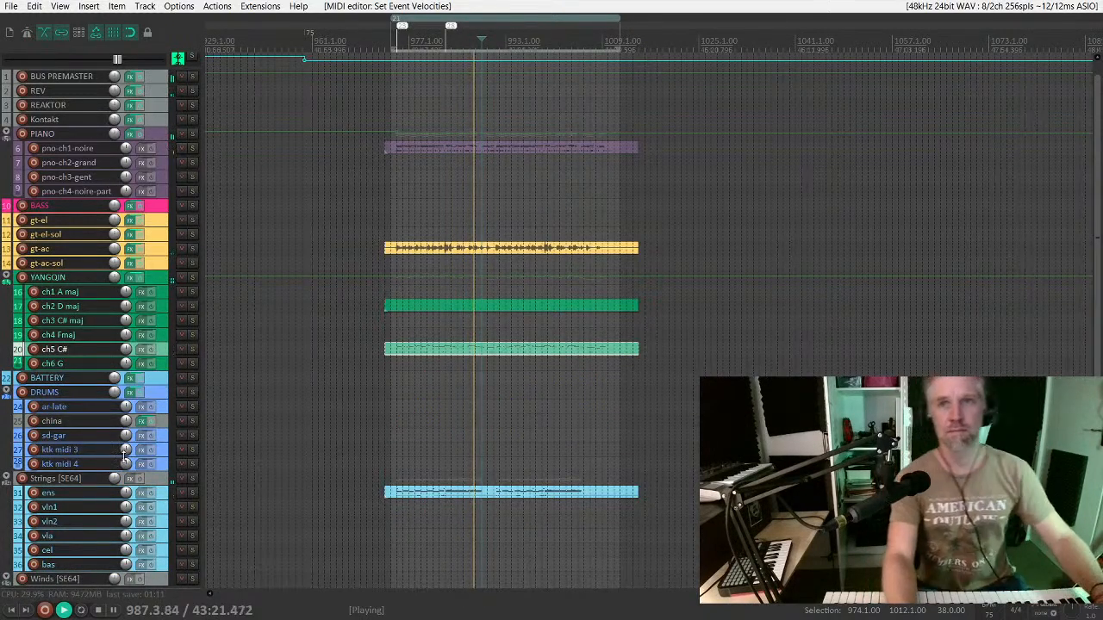
Step: Mute and unmute the ch5 C# track during playback to compare the mix, and stop playback
click(181, 350)
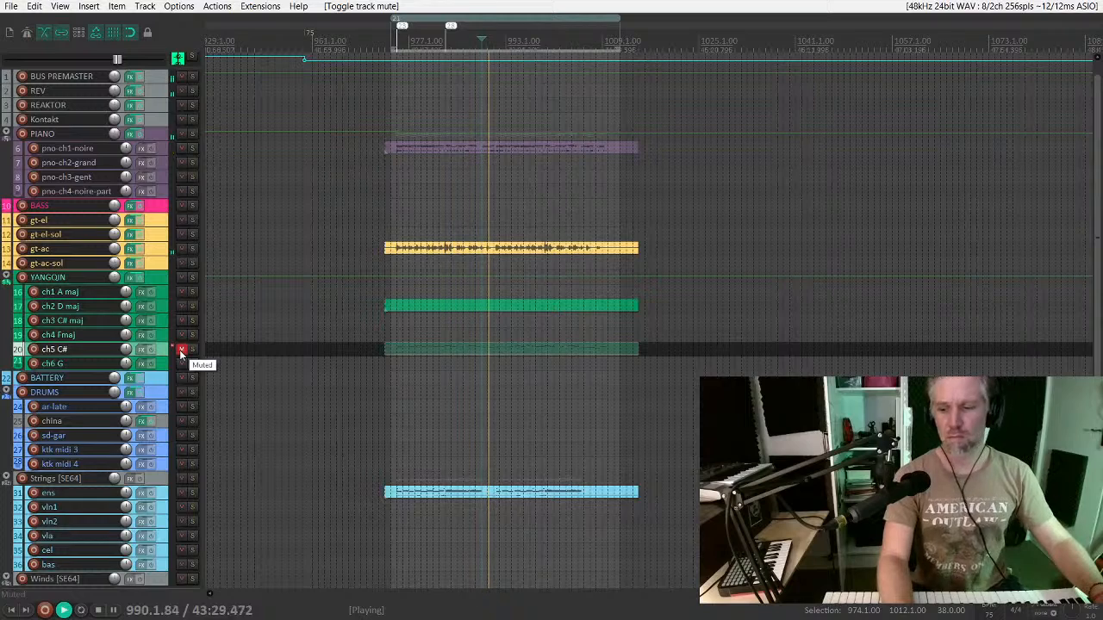
click(181, 350)
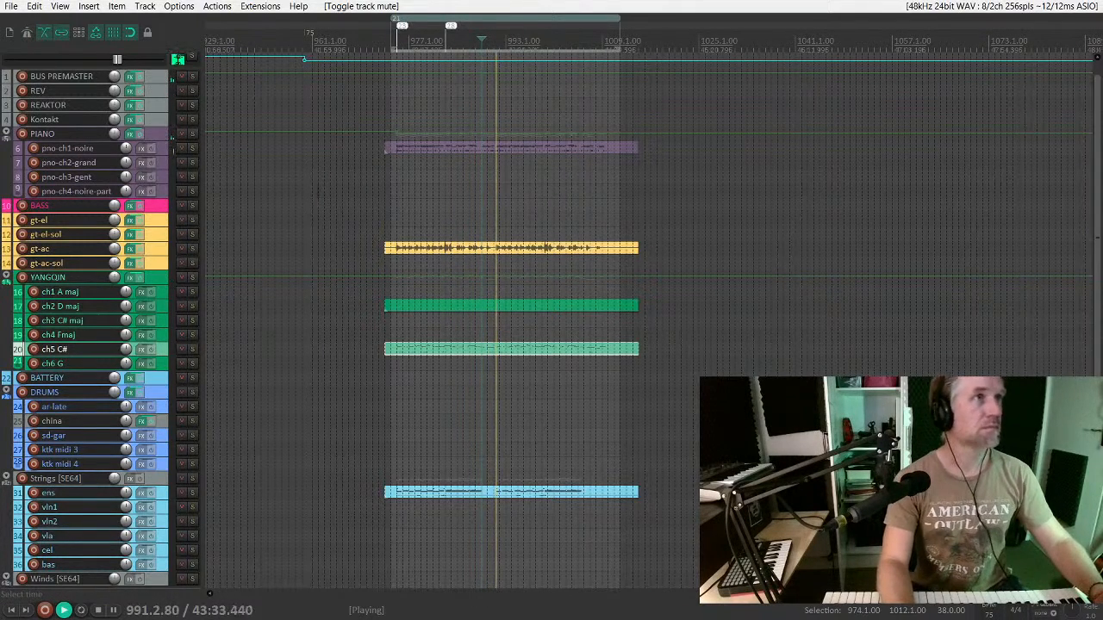
key(space)
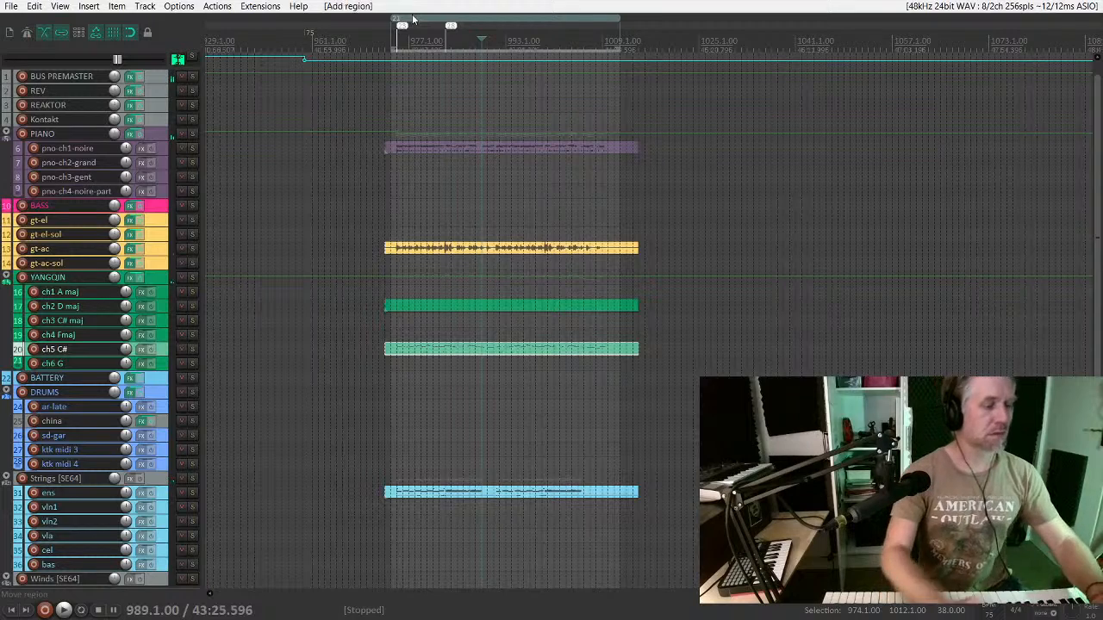
Step: Name the region over bars 974 to 1012 "long-way-to-kunming"
key(shift+r)
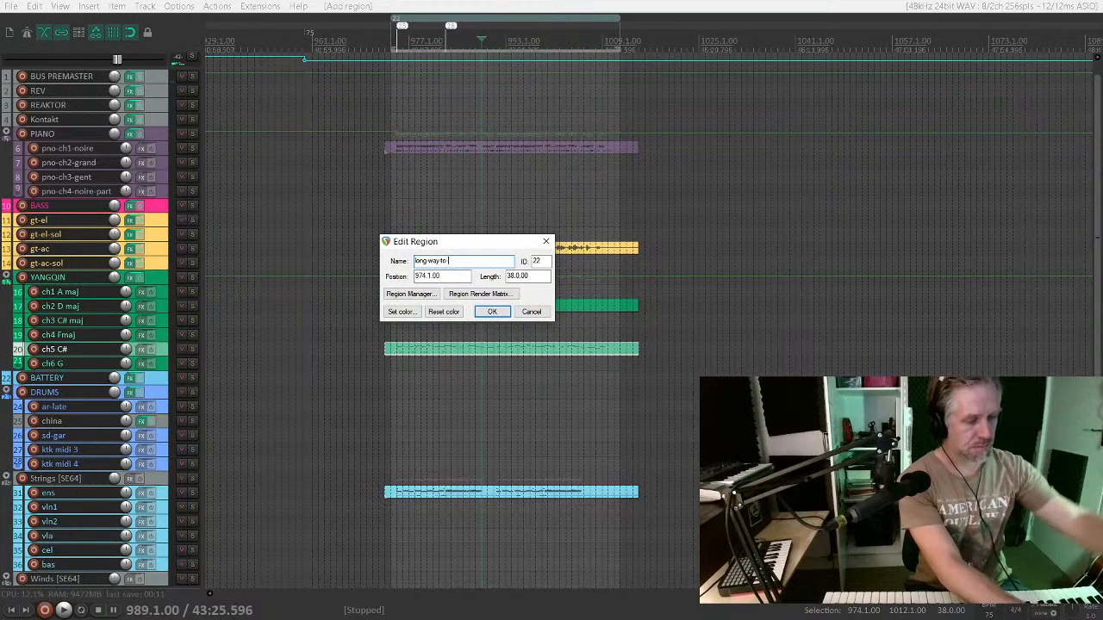
key(alt+Tab)
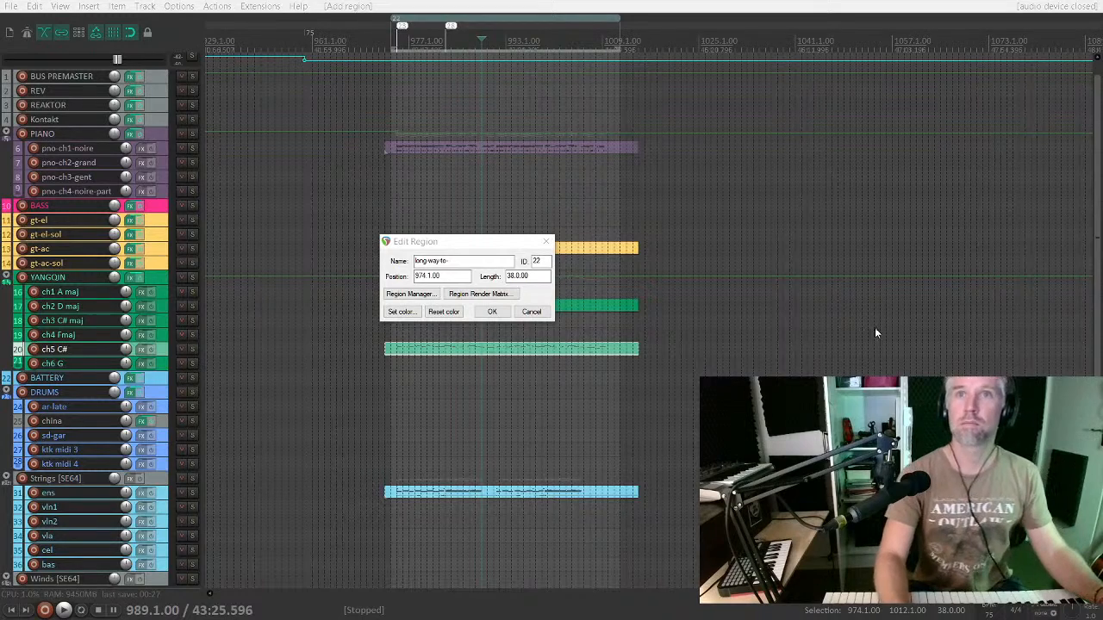
click(458, 260)
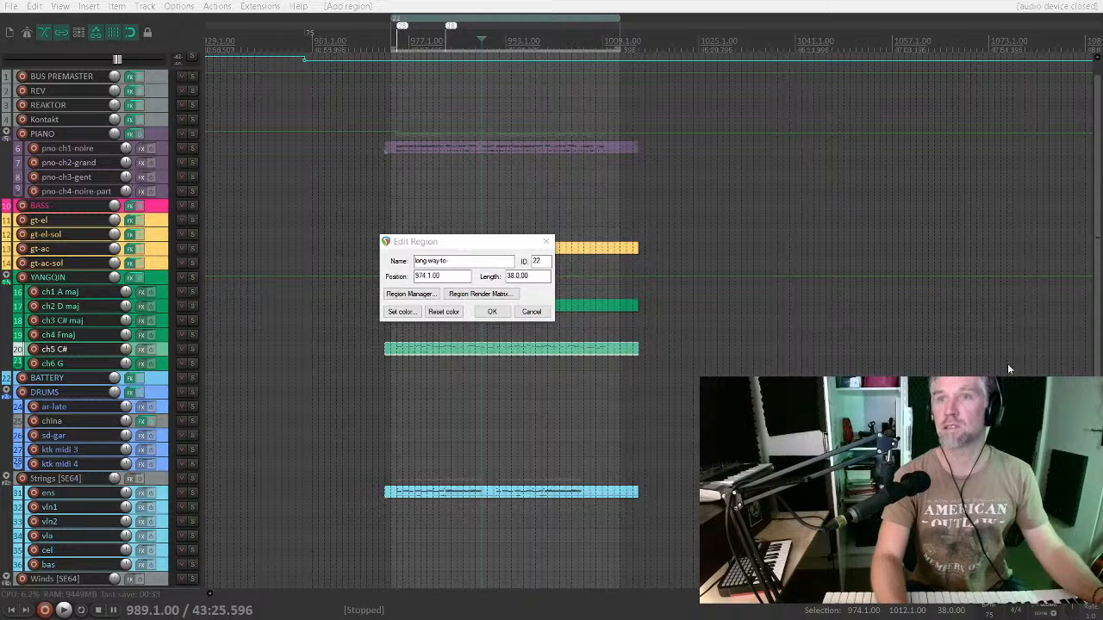
click(409, 265)
text(kun)
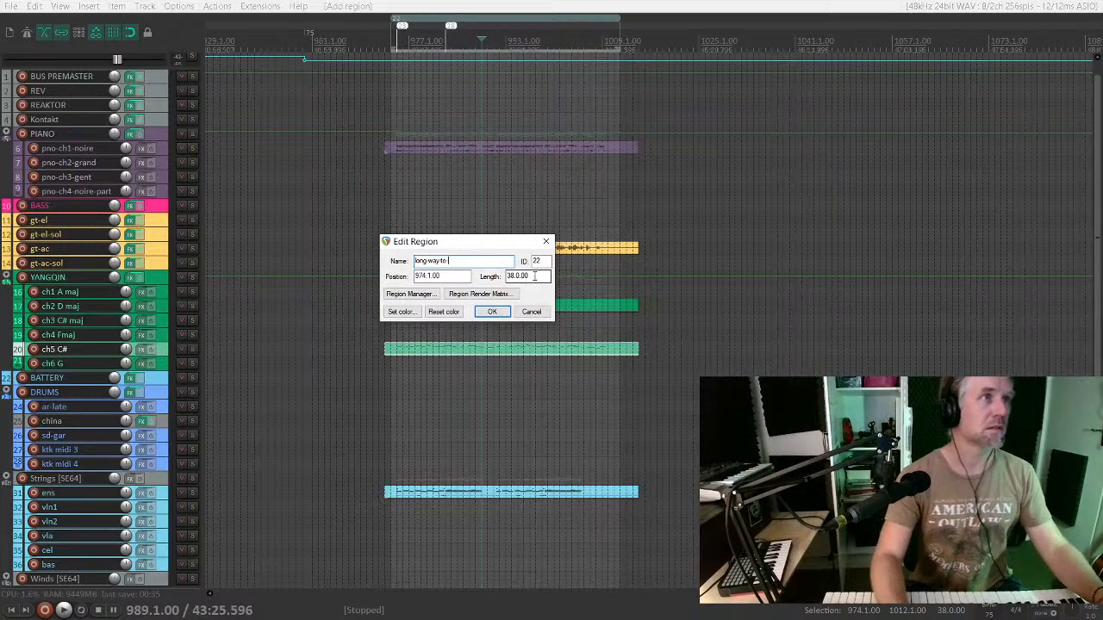
text(ming)
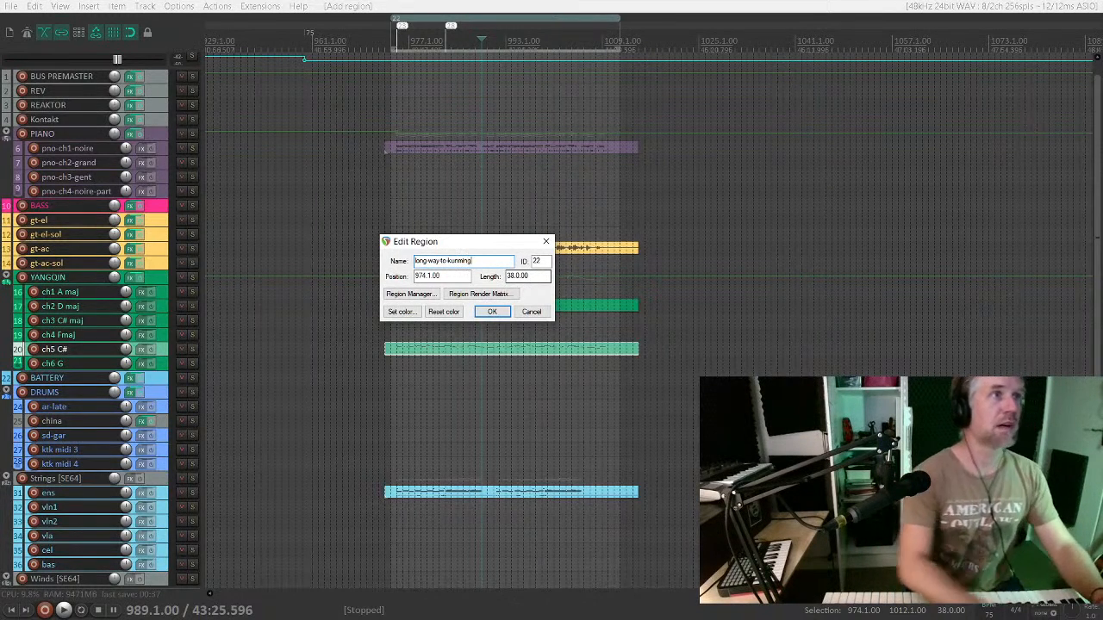
click(492, 312)
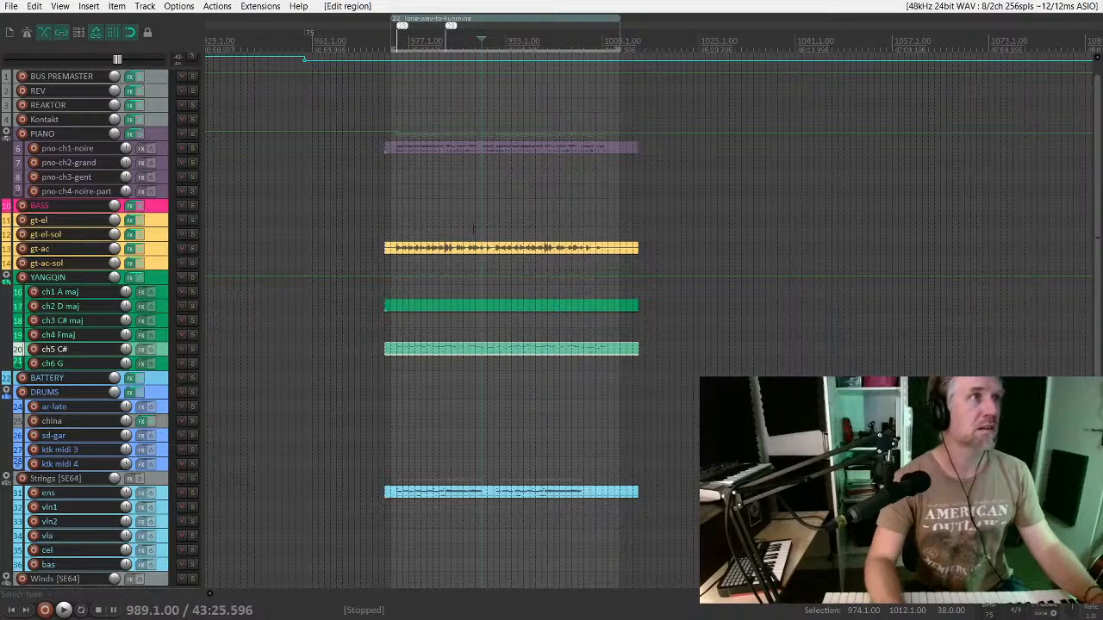
Step: Extend the region's name to "long-way-to-kunming-premaster"
scroll(584, 211, left, 3)
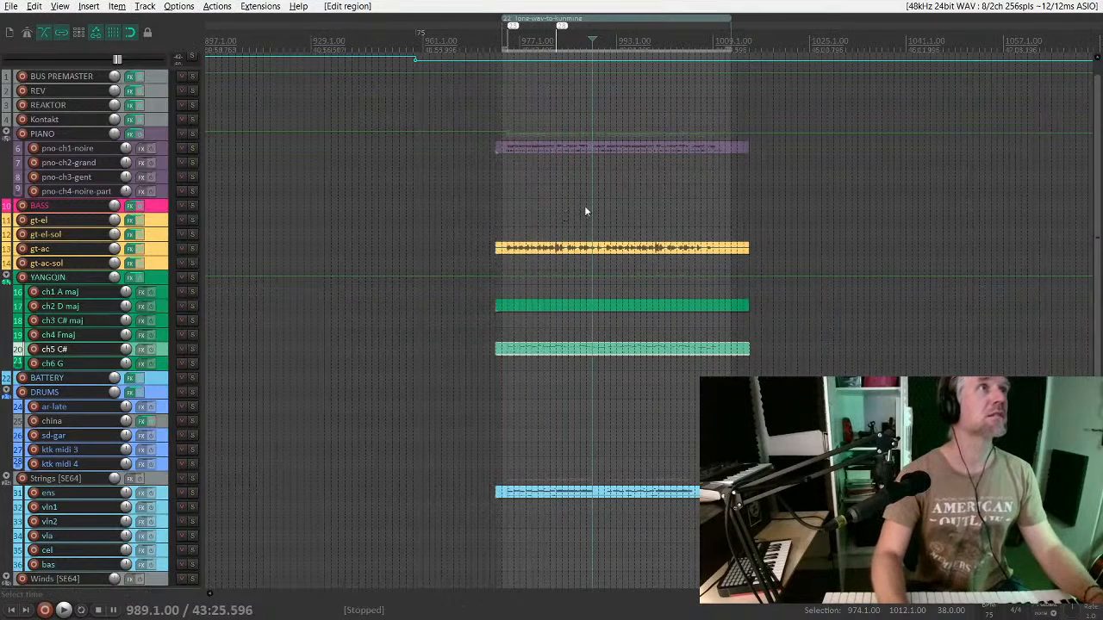
click(574, 25)
double_click(575, 25)
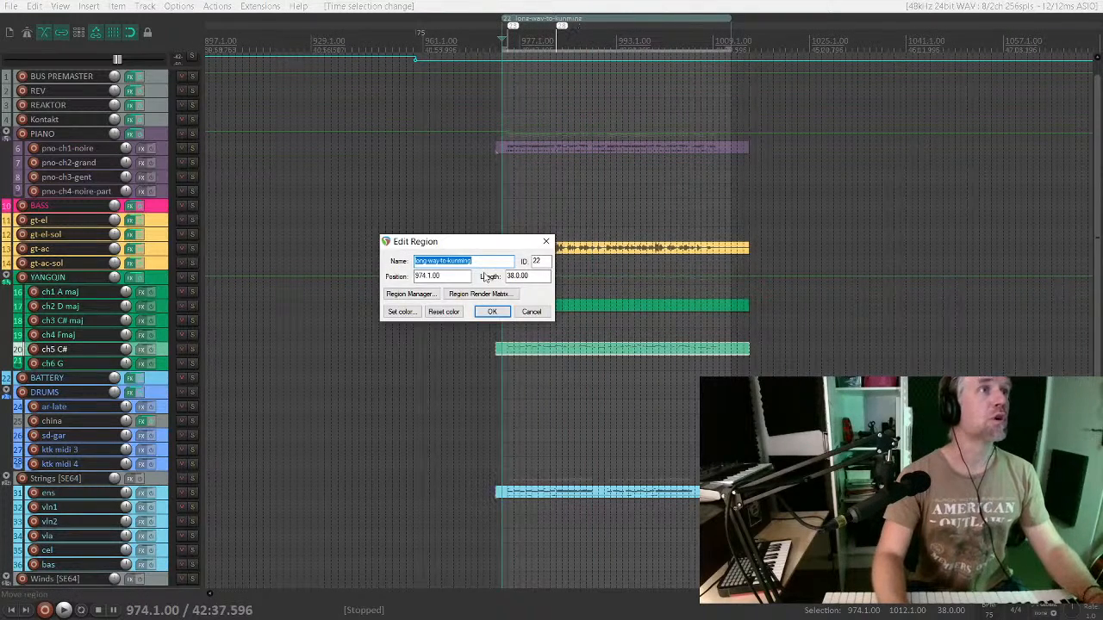
key(End)
text(premas)
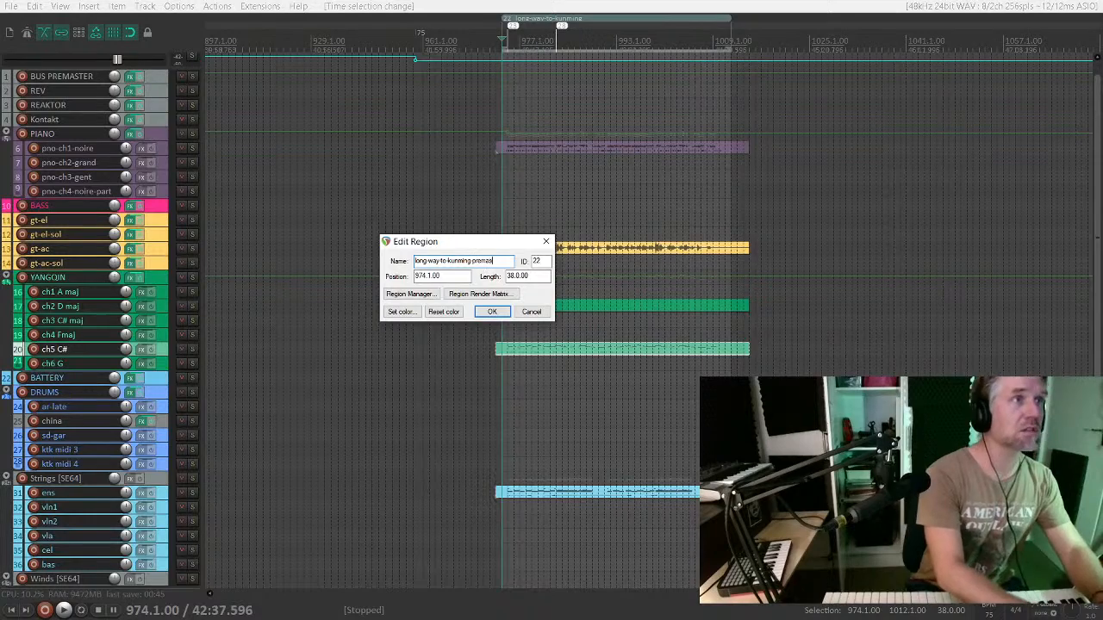
text(ter)
key(Return)
Step: Play the region from bar 974, and audition the second half with bars 992 to 1000 as the time selection
key(space)
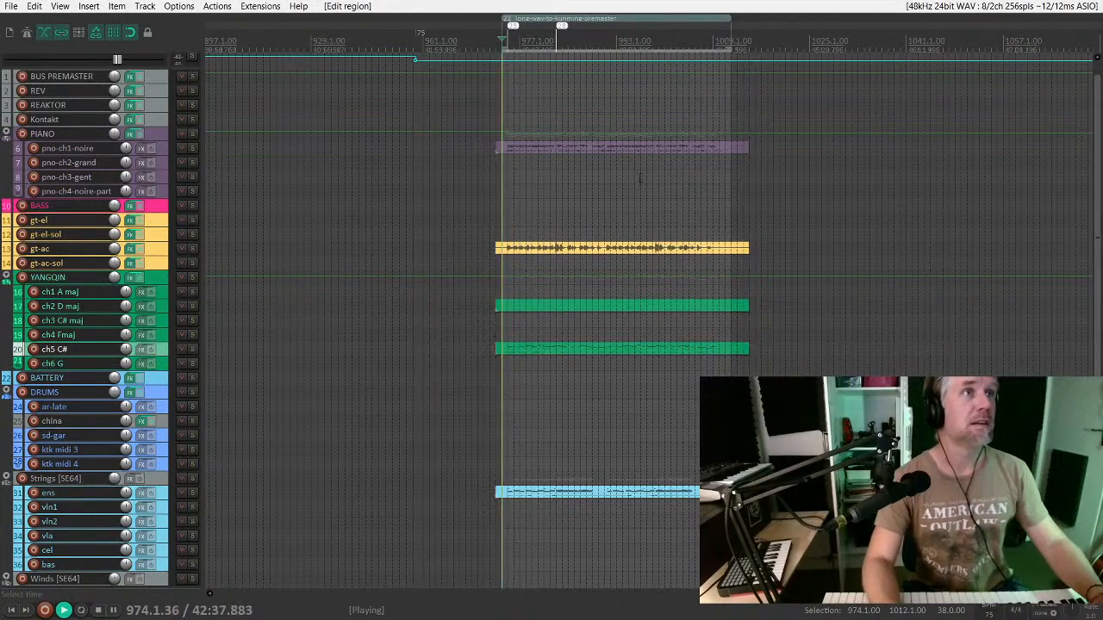
click(640, 178)
scroll(640, 177, up, 4)
key(space)
drag(566, 178, 696, 181)
key(space)
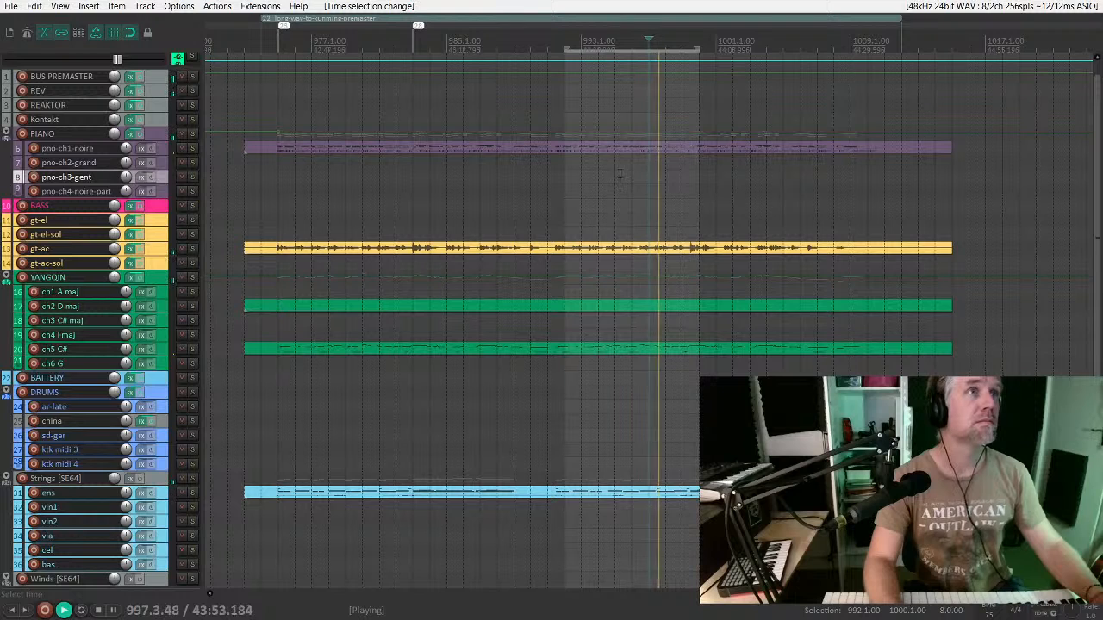
Step: Set the time selection to bars 997–1001 and to bars 995–999, and play the passage from bar 995
drag(650, 175, 716, 191)
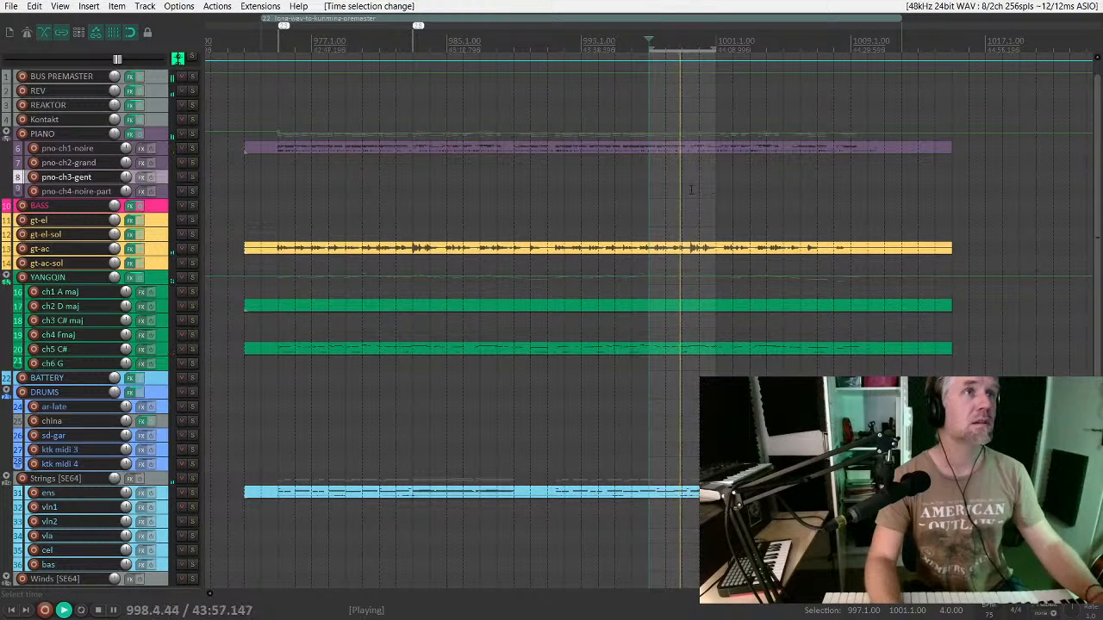
drag(620, 179, 676, 187)
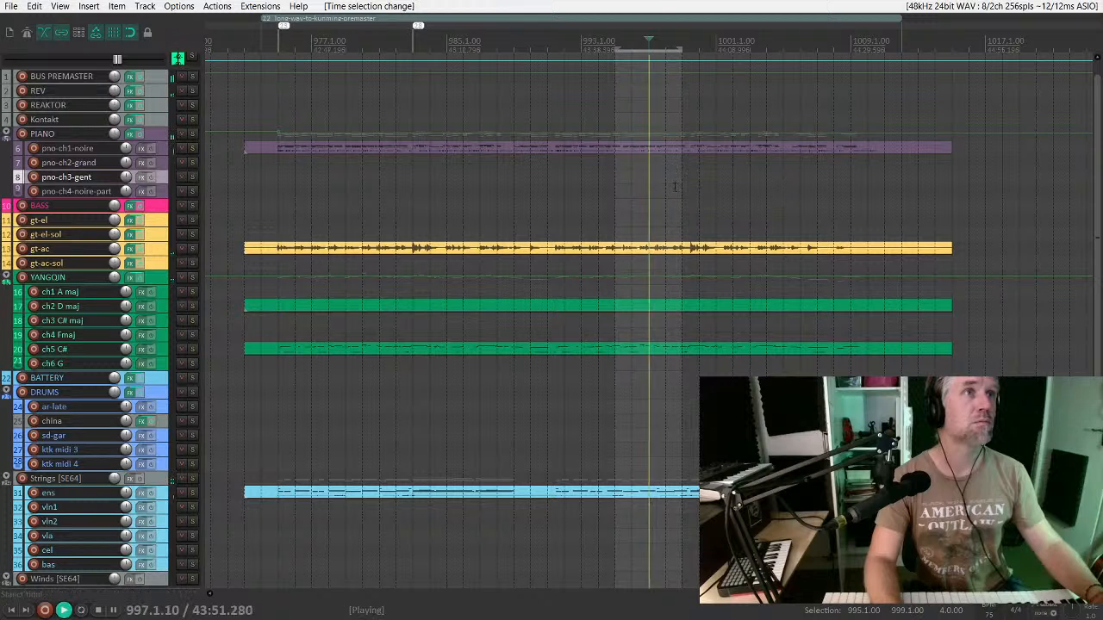
click(618, 176)
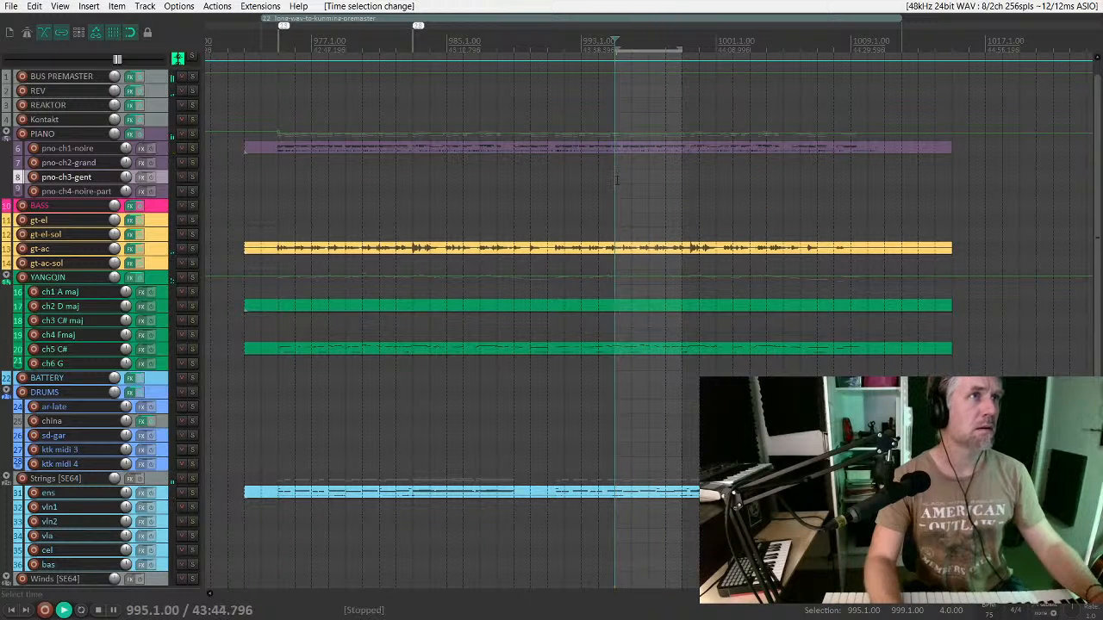
key(space)
scroll(617, 179, up, 2)
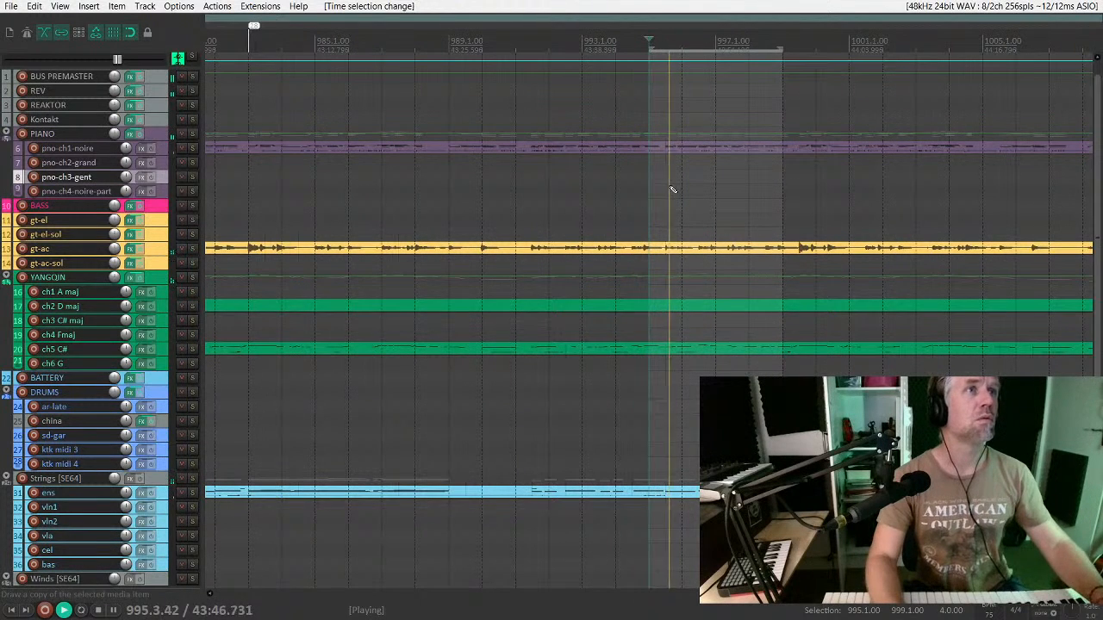
Step: Set the time selection to 995.3–999.1 and to the four bars 991.3–995.3, and play the latter
drag(669, 186, 780, 173)
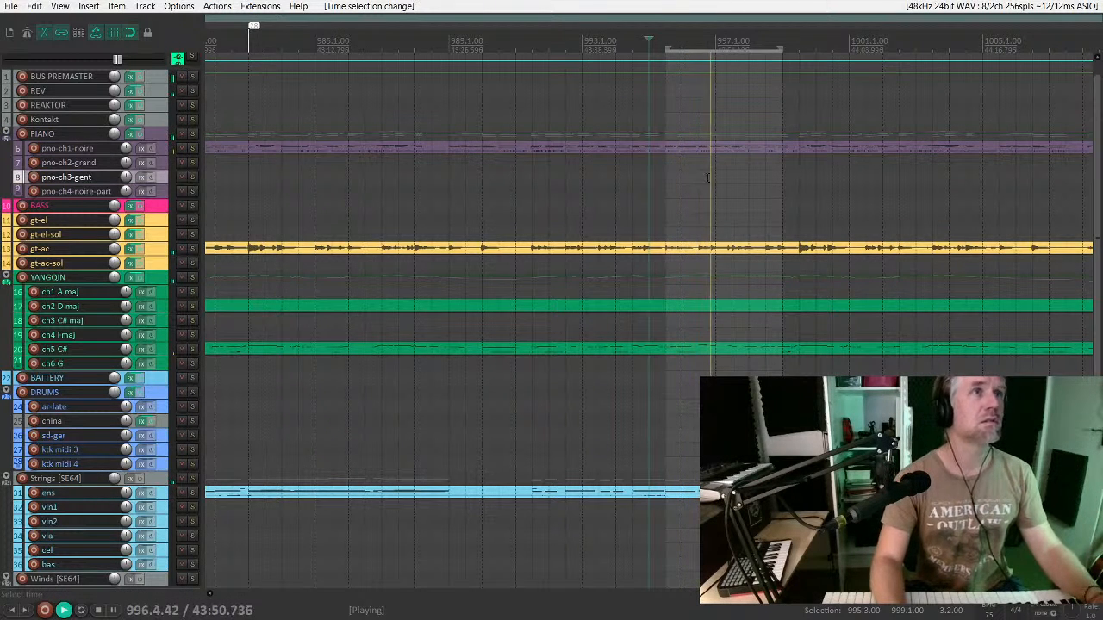
drag(532, 162, 666, 168)
key(space)
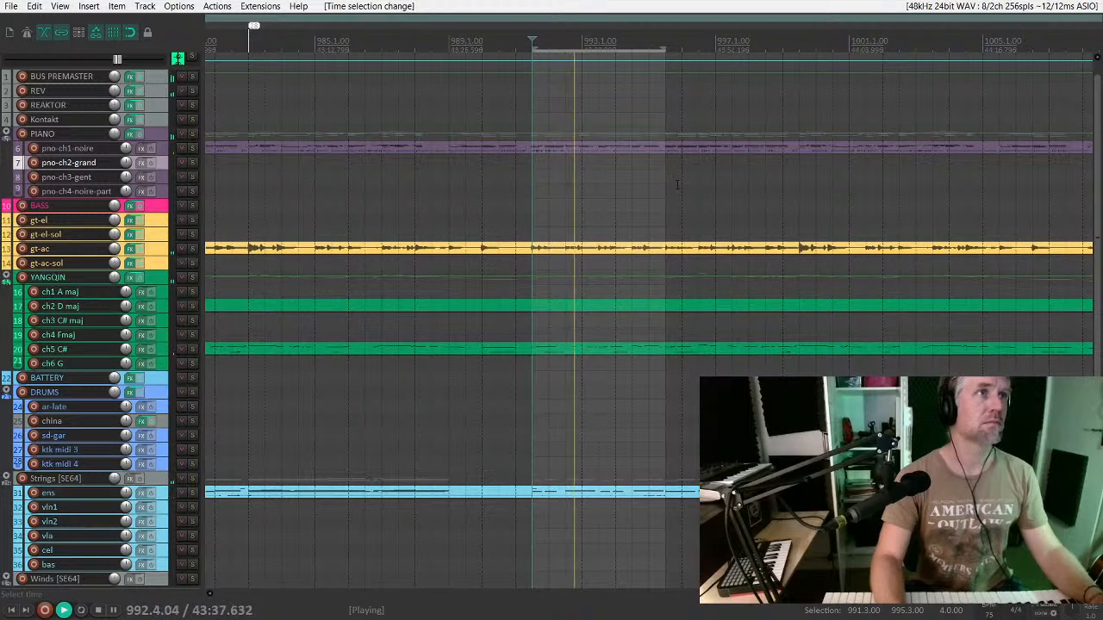
Step: Enlarge the pno-ch1-noire track, open its glued item in the inline MIDI editor, and replay the passage from bar 992
scroll(697, 150, up, 3)
click(707, 150)
key(shift+grave)
click(692, 164)
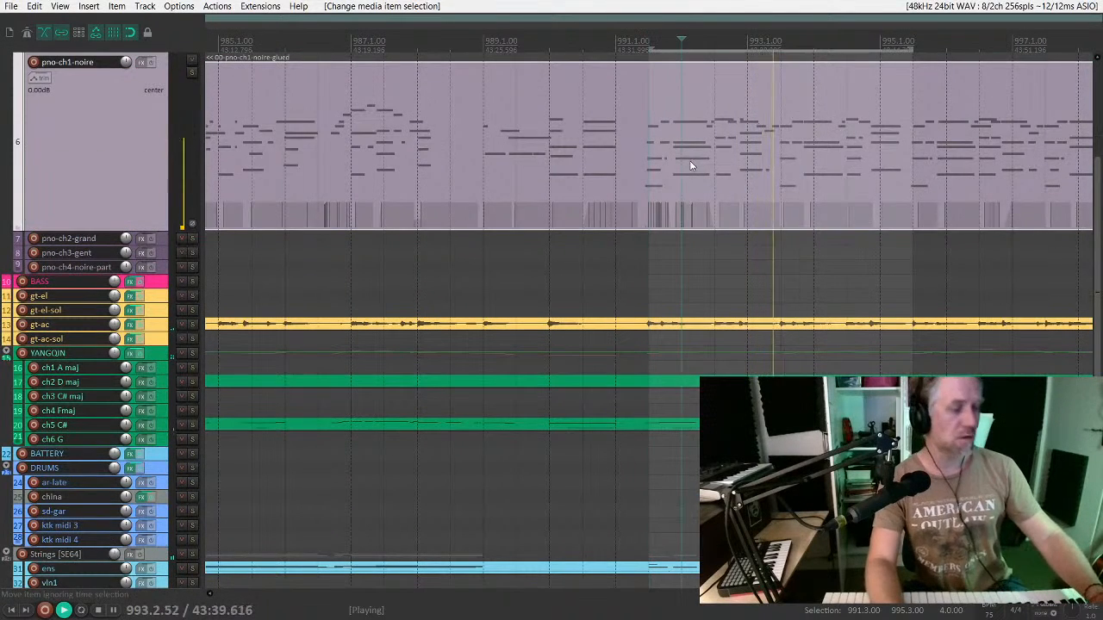
key(e)
key(space)
key(space)
Step: Insert a high hold pedal event at 992.3 in the pno-ch1-noire item, and close the inline editor
scroll(638, 118, up, 2)
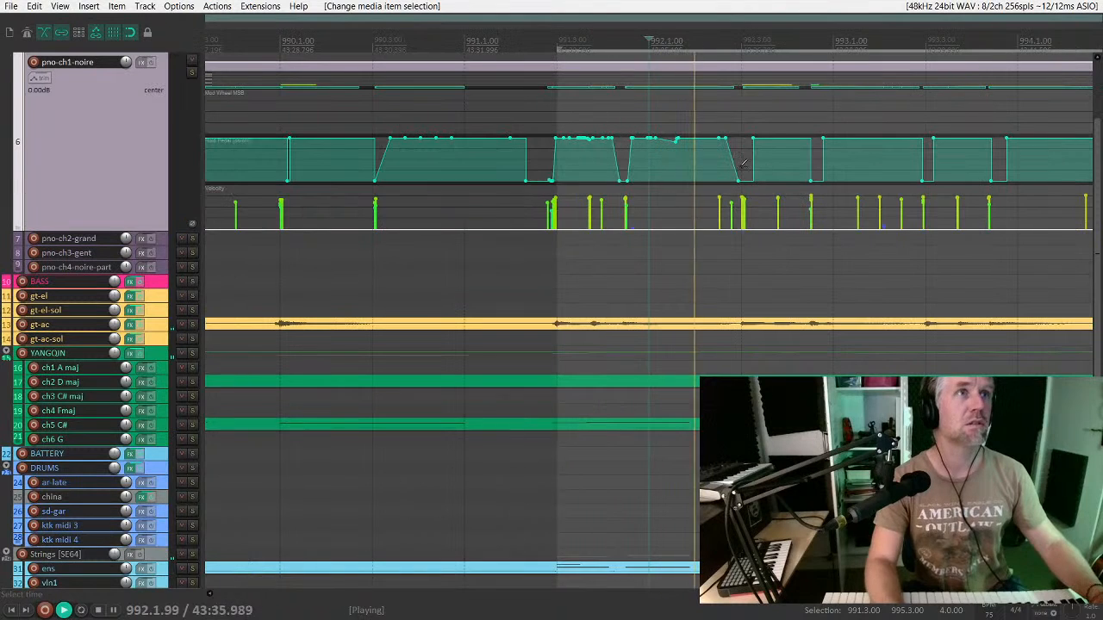
drag(724, 137, 724, 135)
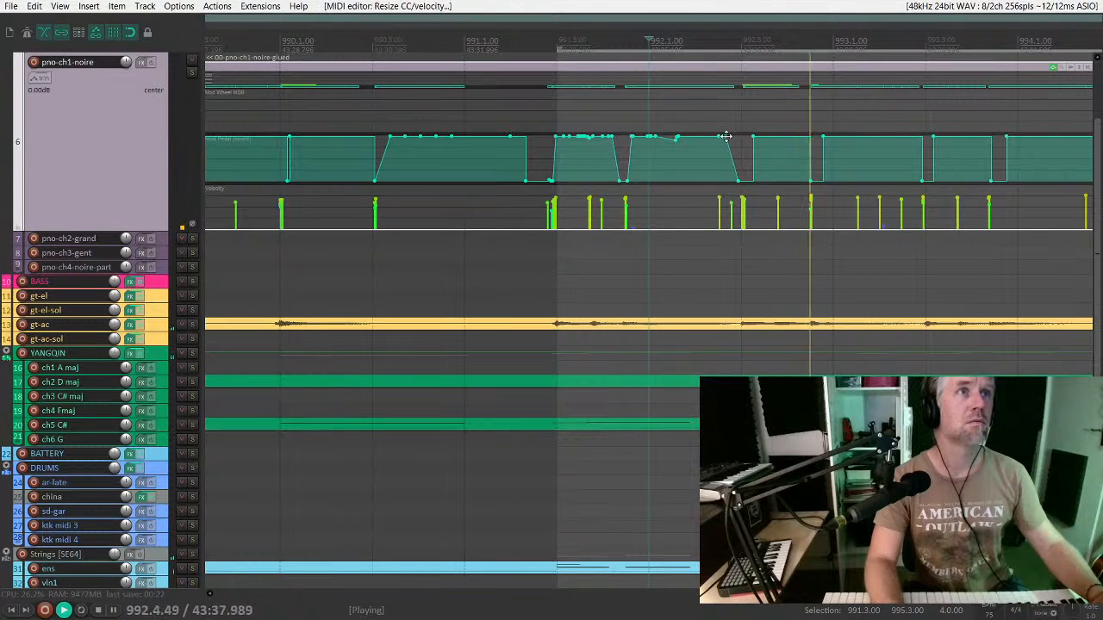
click(732, 138)
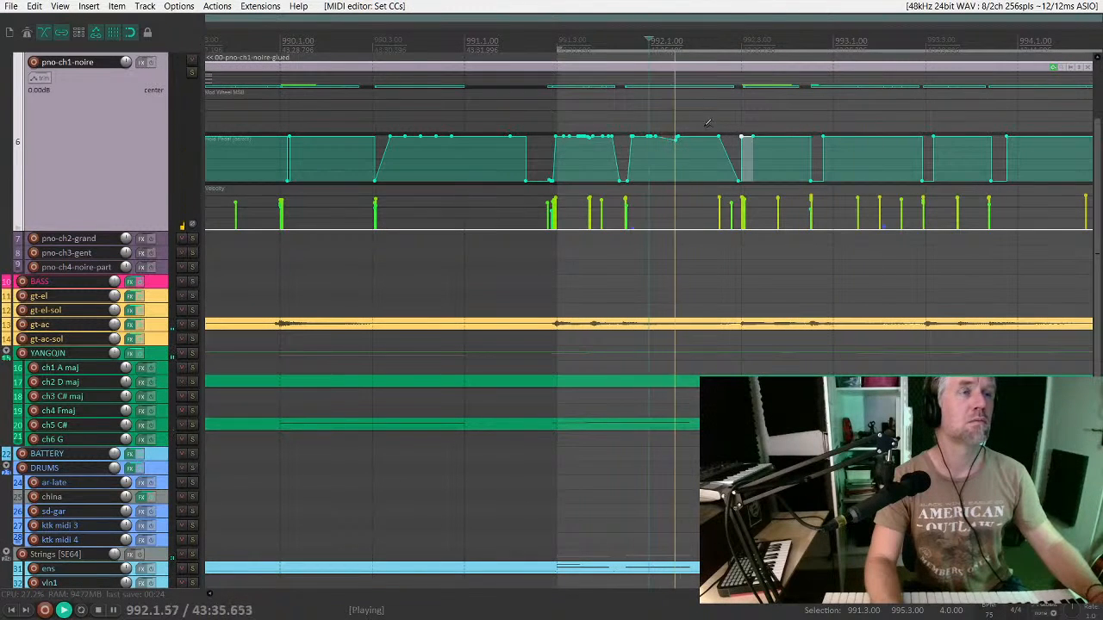
key(e)
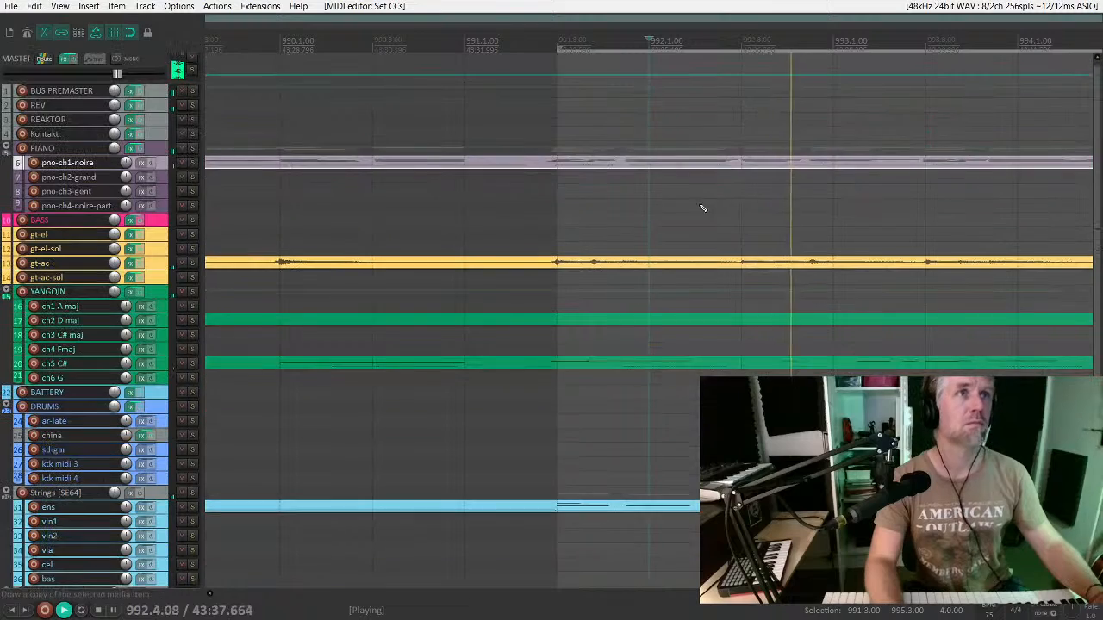
Step: Select the section's items on all tracks and extend the time selection's end to 999.3
scroll(723, 210, down, 5)
scroll(723, 210, up, 2)
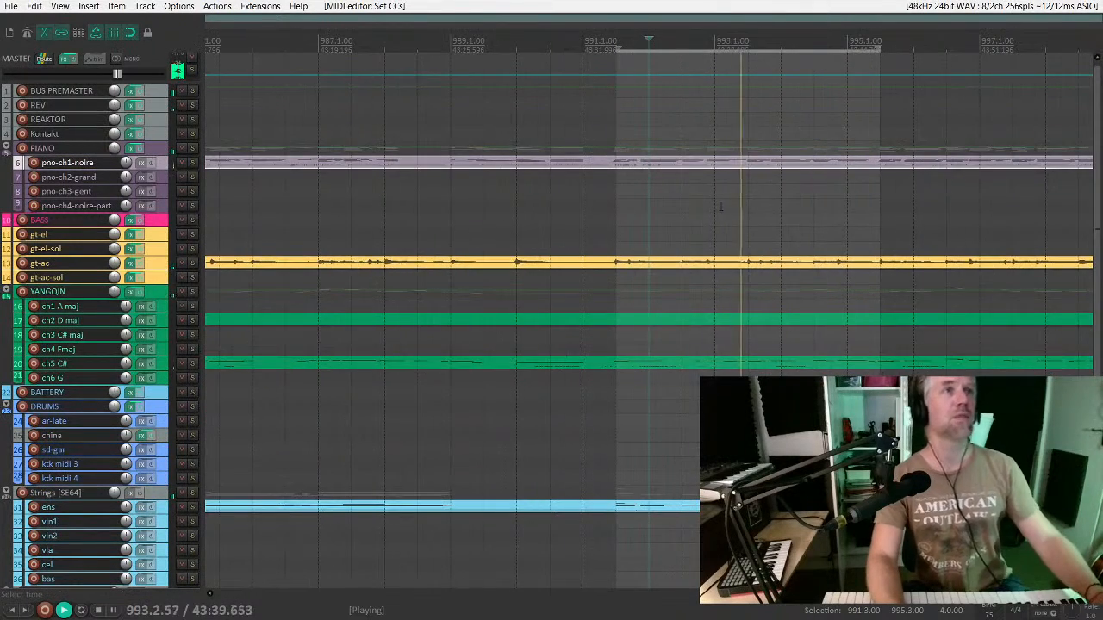
scroll(723, 210, down, 2)
scroll(721, 217, right, 2)
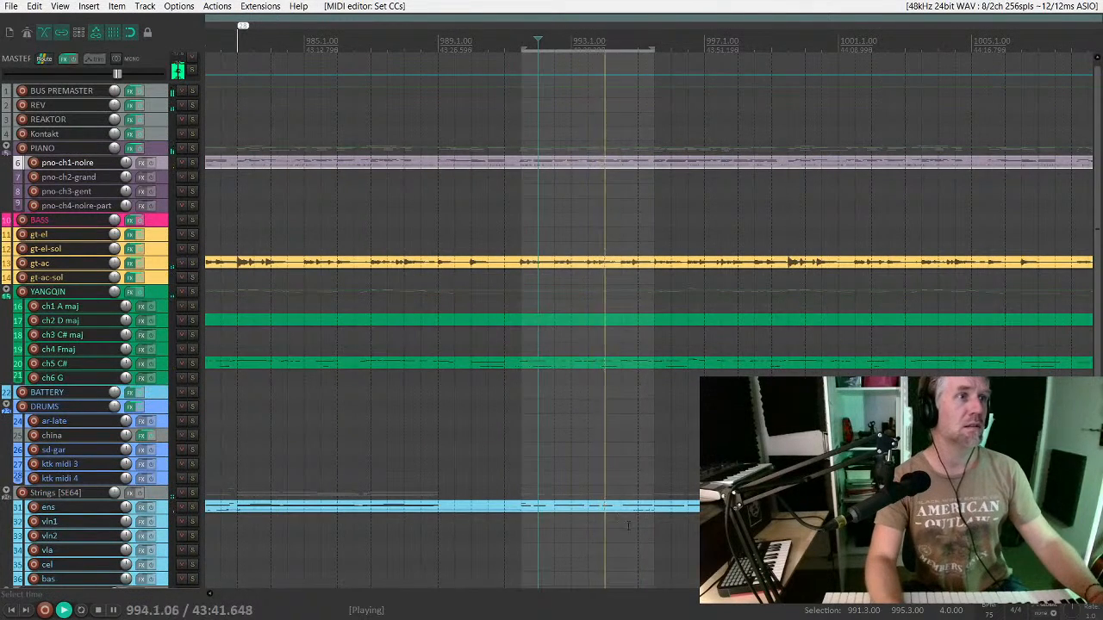
drag(648, 528, 537, 164)
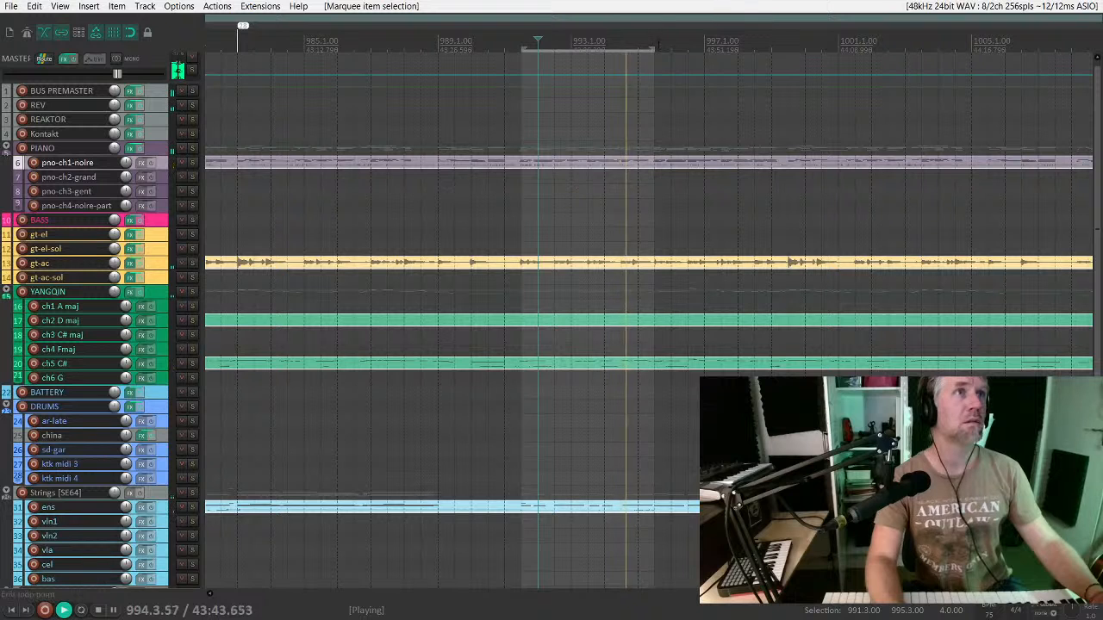
drag(653, 49, 787, 50)
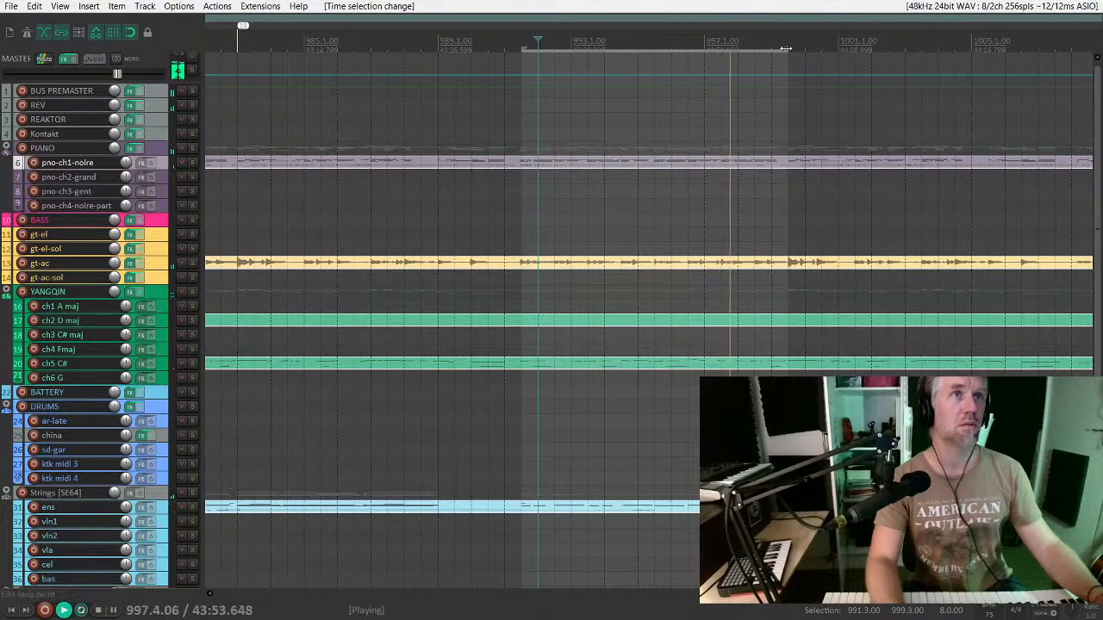
mouse_move(785, 49)
mouse_down()
mouse_move(776, 49)
mouse_move(786, 49)
mouse_up()
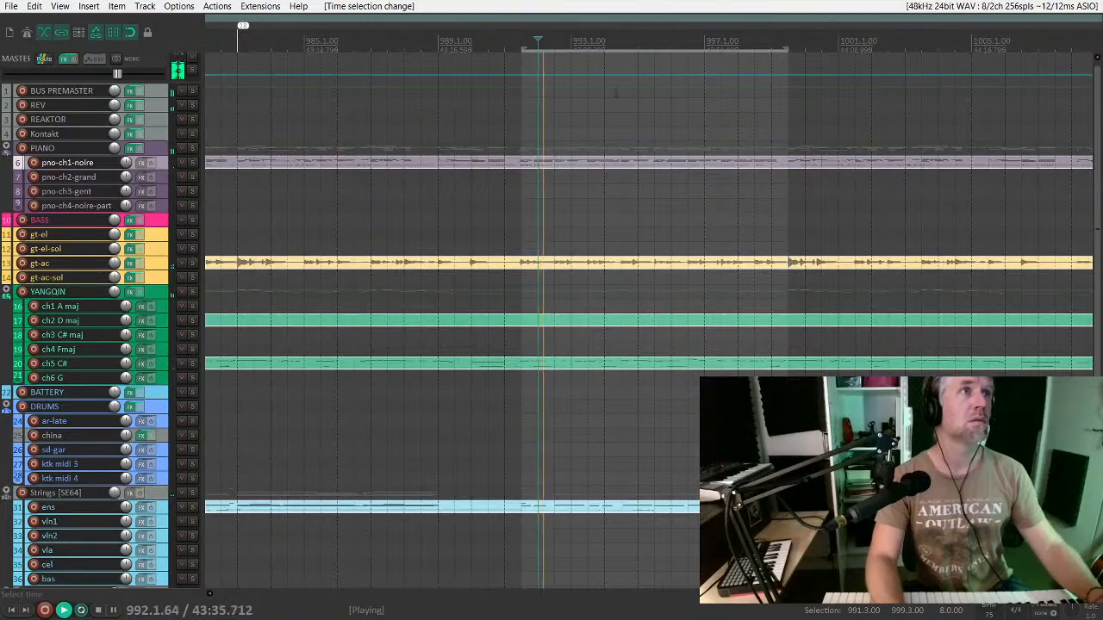
Step: Copy the 991.3–999.3 portion of the selected items to empty space at about bar 1025, and restart playback from bar 992
scroll(708, 366, down, 3)
key(space)
scroll(665, 179, down, 2)
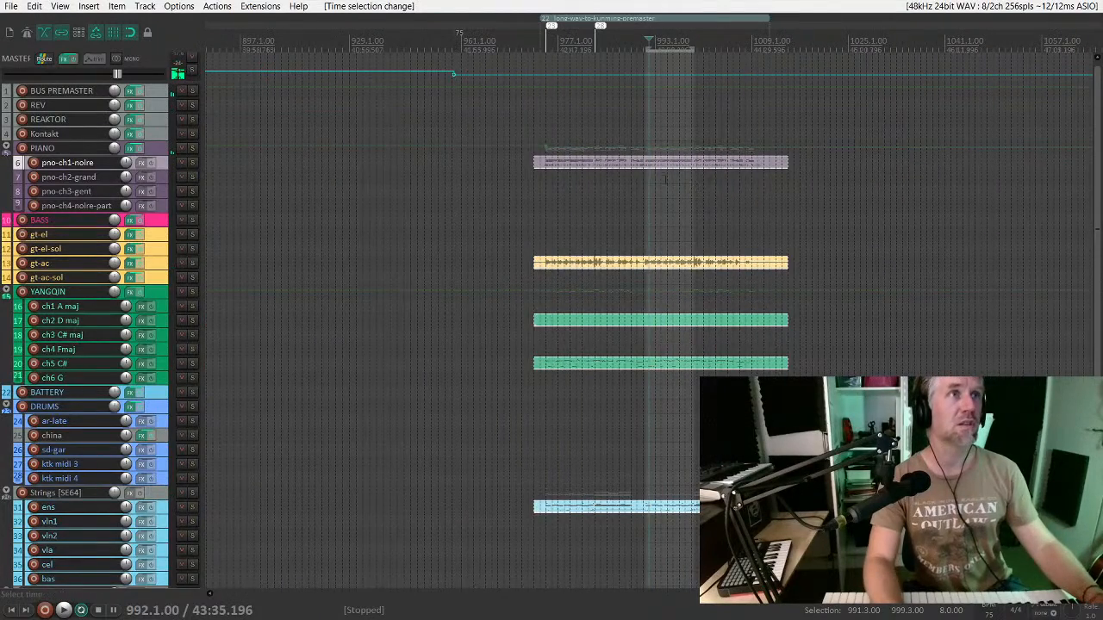
drag(660, 171, 872, 168)
key(space)
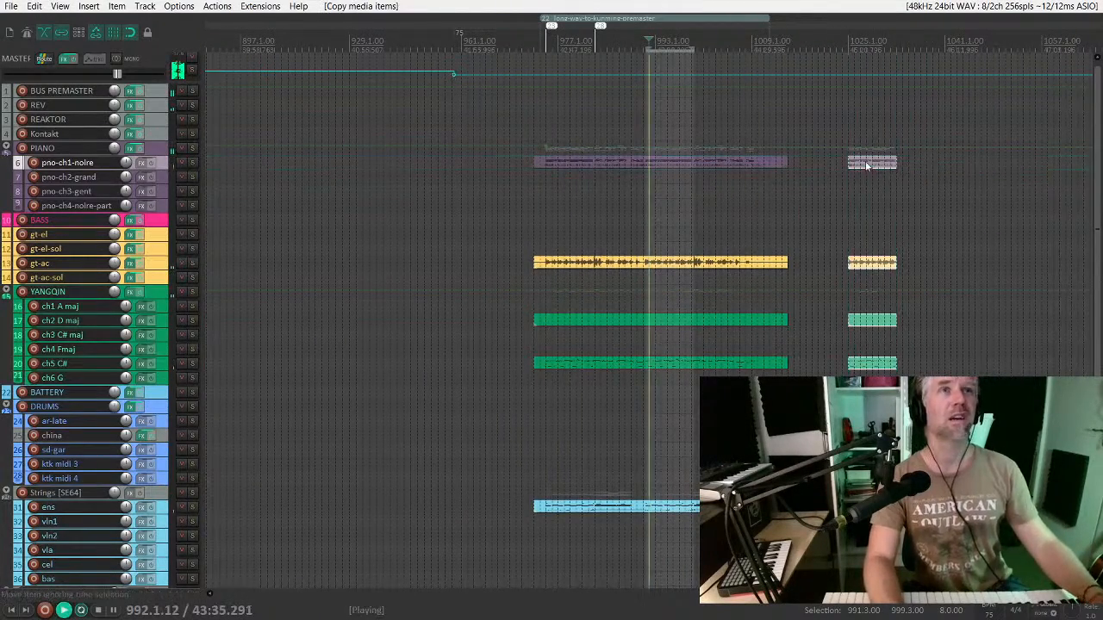
Step: Stop playback and set the time selection to the span of the copied pno-ch1-noire item, 1025.1–1033.1
key(space)
click(872, 168)
scroll(875, 170, up, 3)
key(ctrl+l)
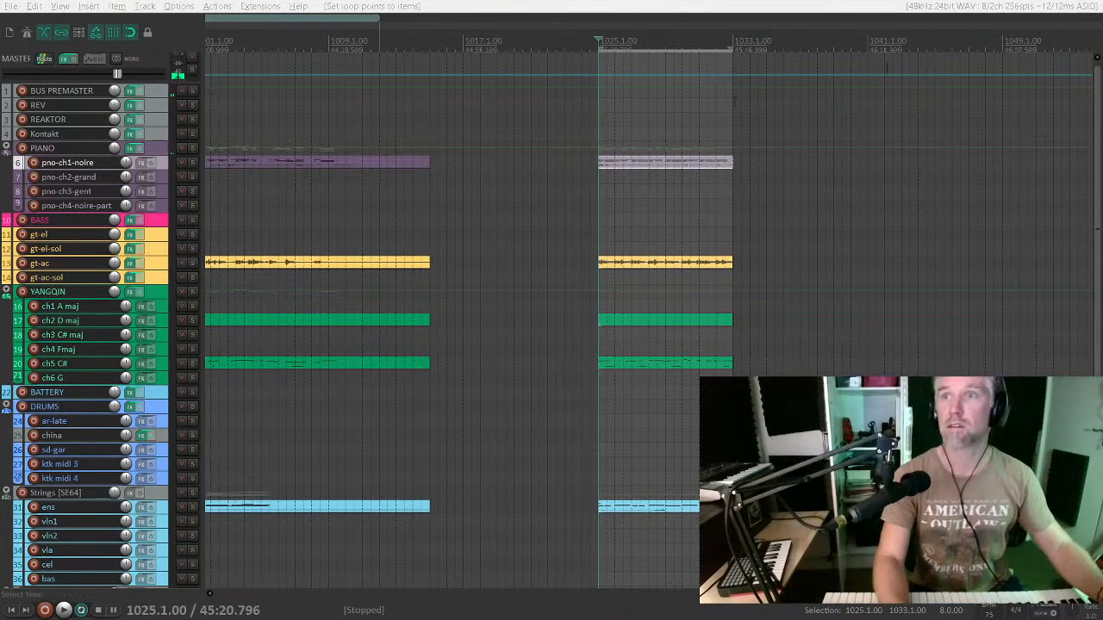
key(alt+Tab)
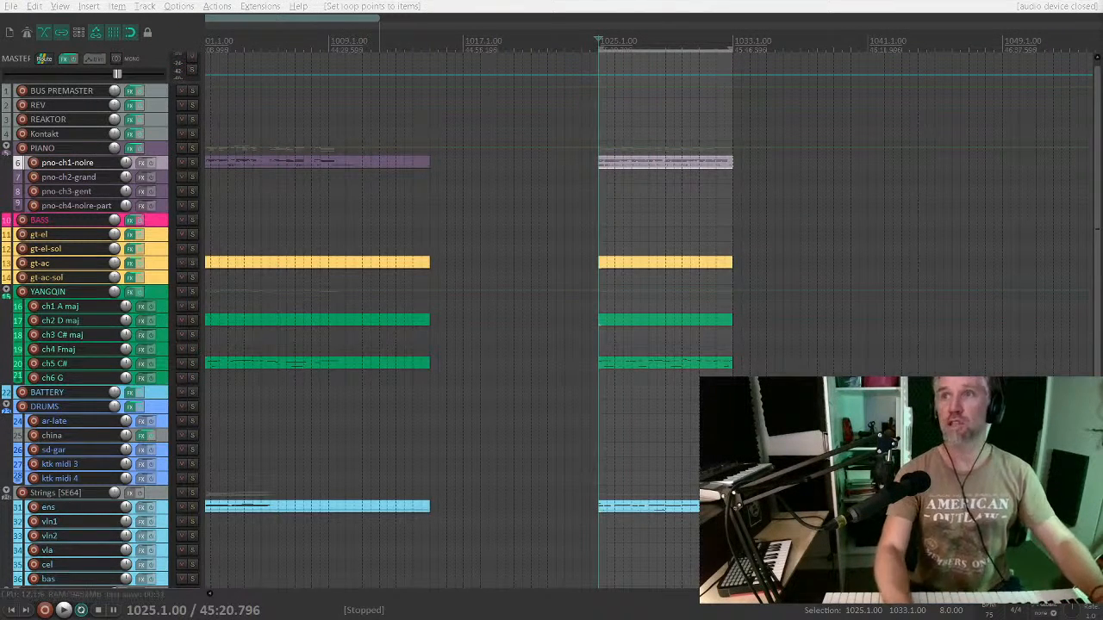
scroll(696, 245, down, 5)
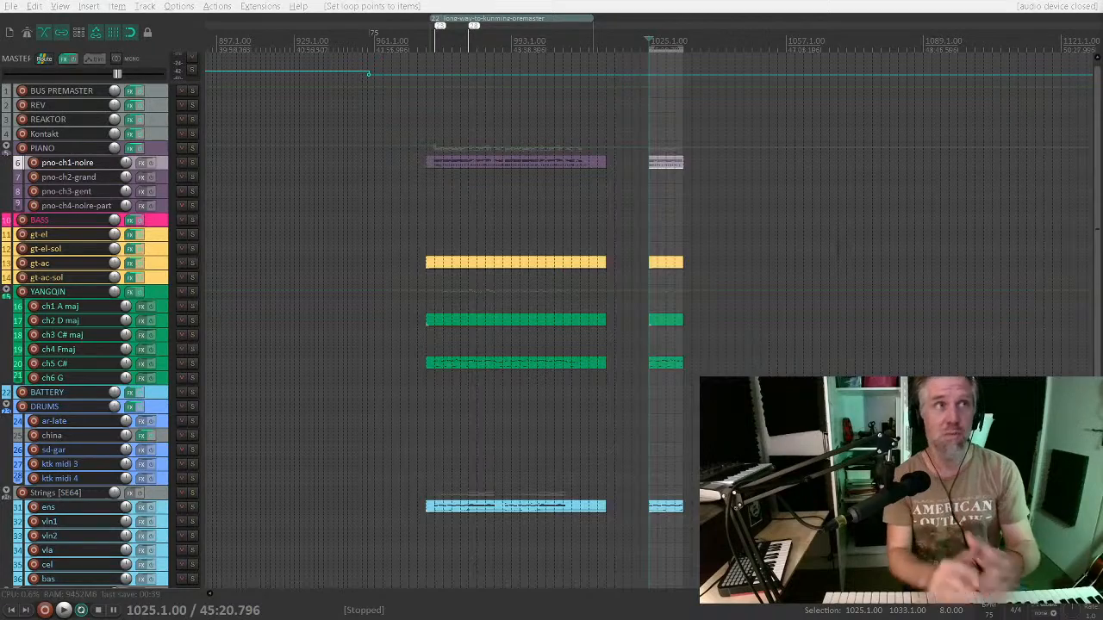
scroll(515, 93, up, 4)
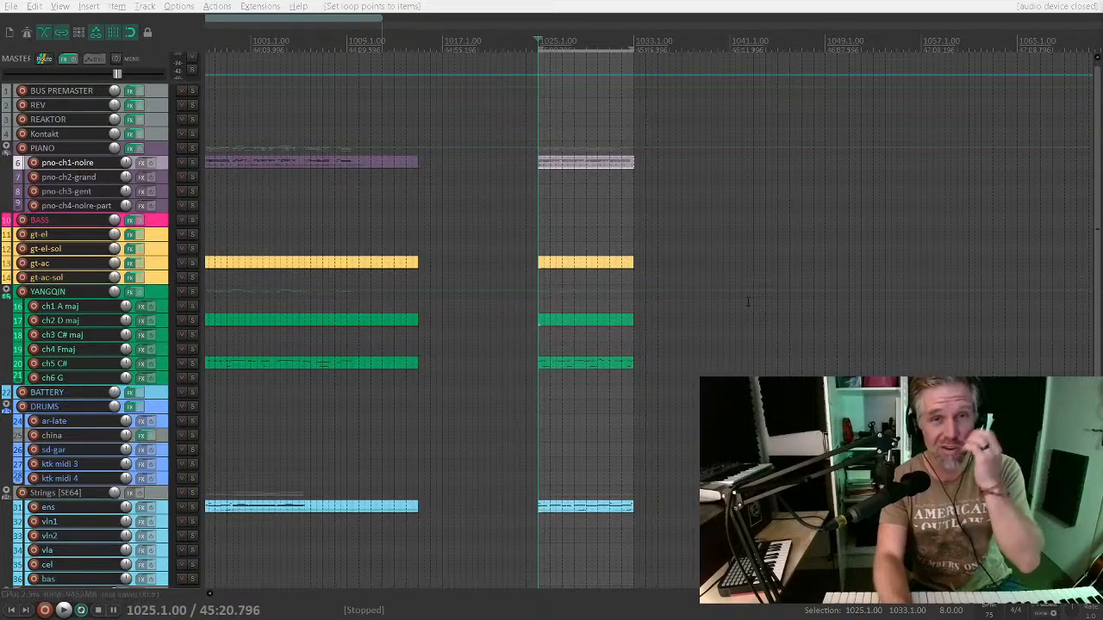
scroll(747, 301, up, 3)
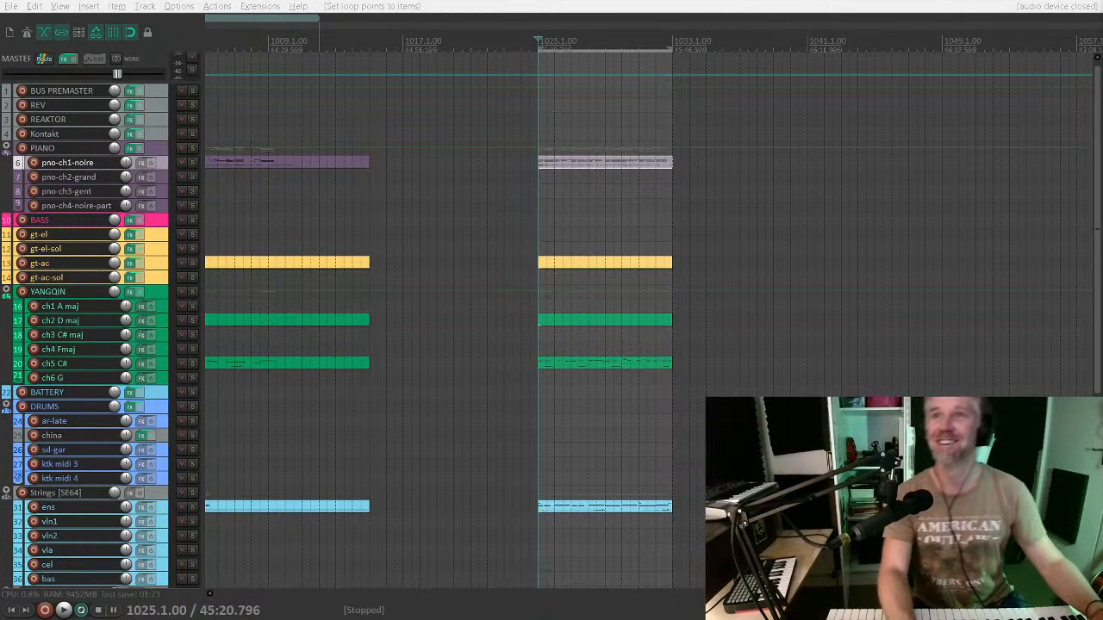
Step: Clear the item selection and audition the copied section from 1025.1 and from bar 1032
click(582, 117)
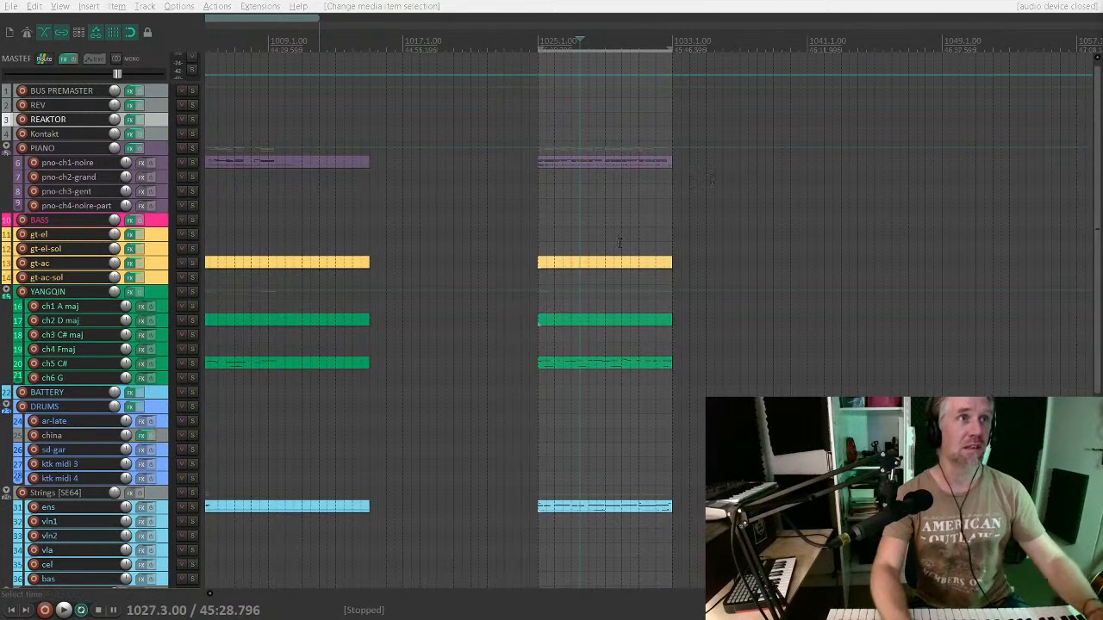
scroll(594, 364, right, 3)
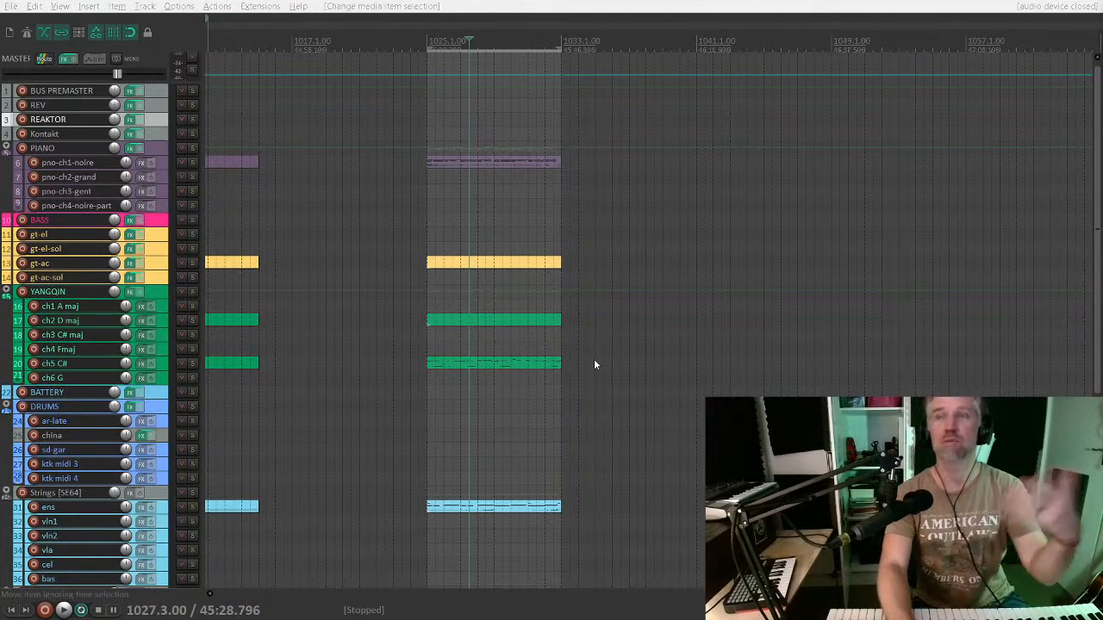
click(428, 44)
scroll(428, 44, up, 3)
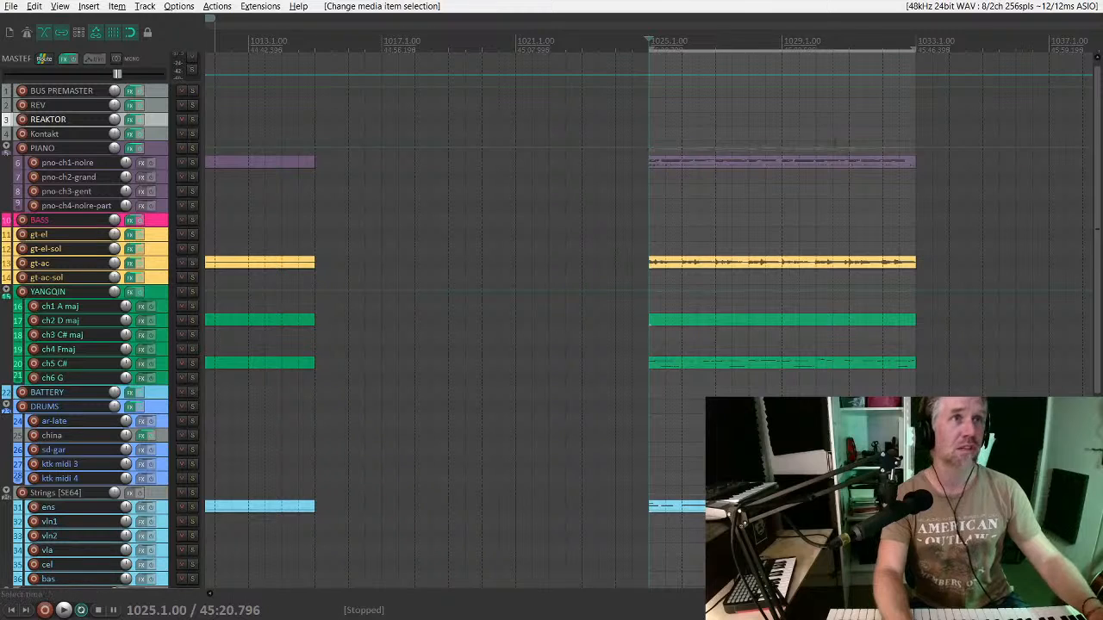
scroll(778, 116, right, 3)
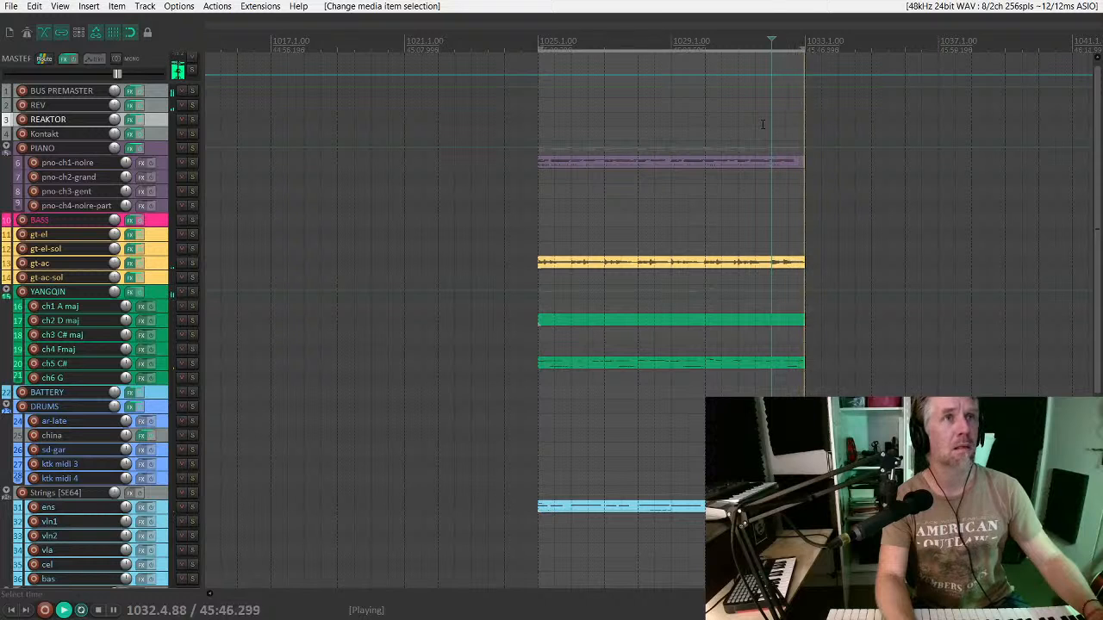
key(space)
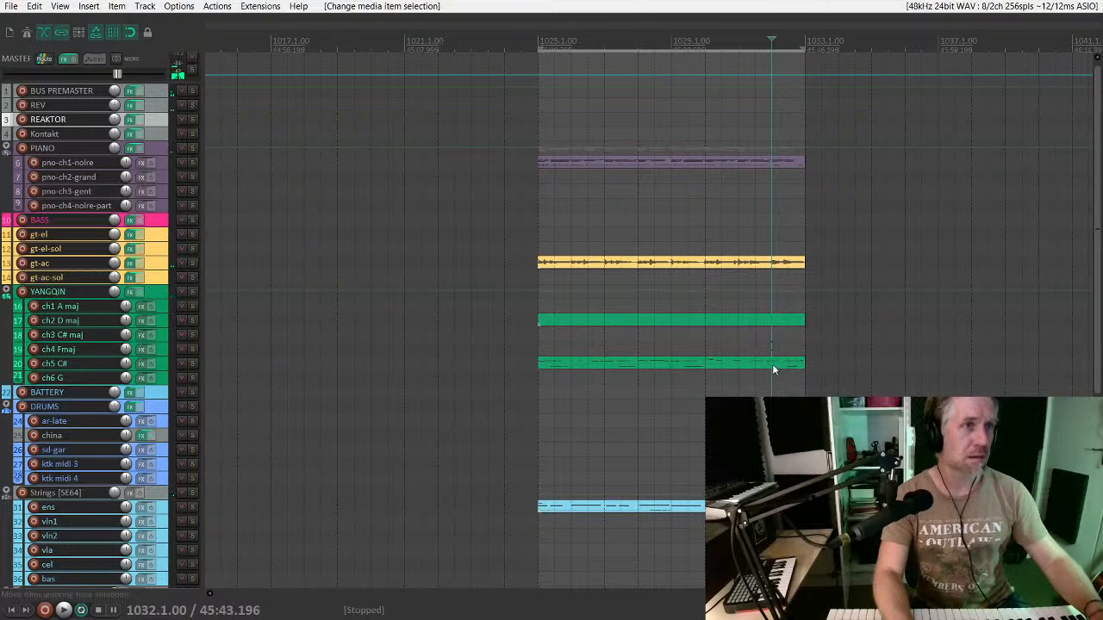
Step: Open the copied ch5 C# item in the inline MIDI editor at full track height and play it from 1025.1
double_click(772, 366)
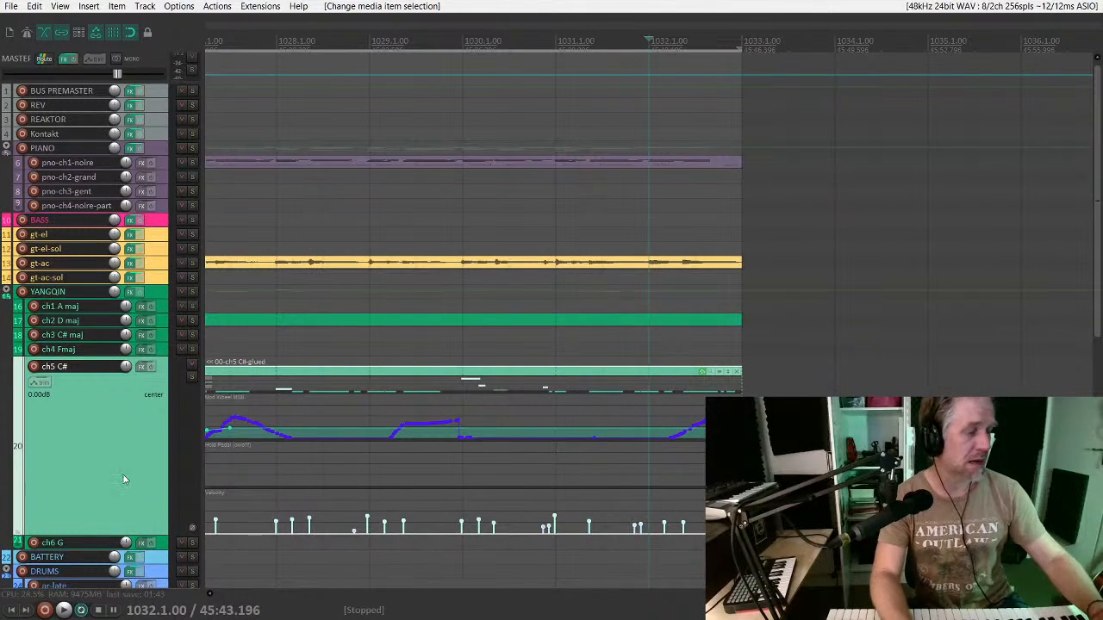
key(shift+grave)
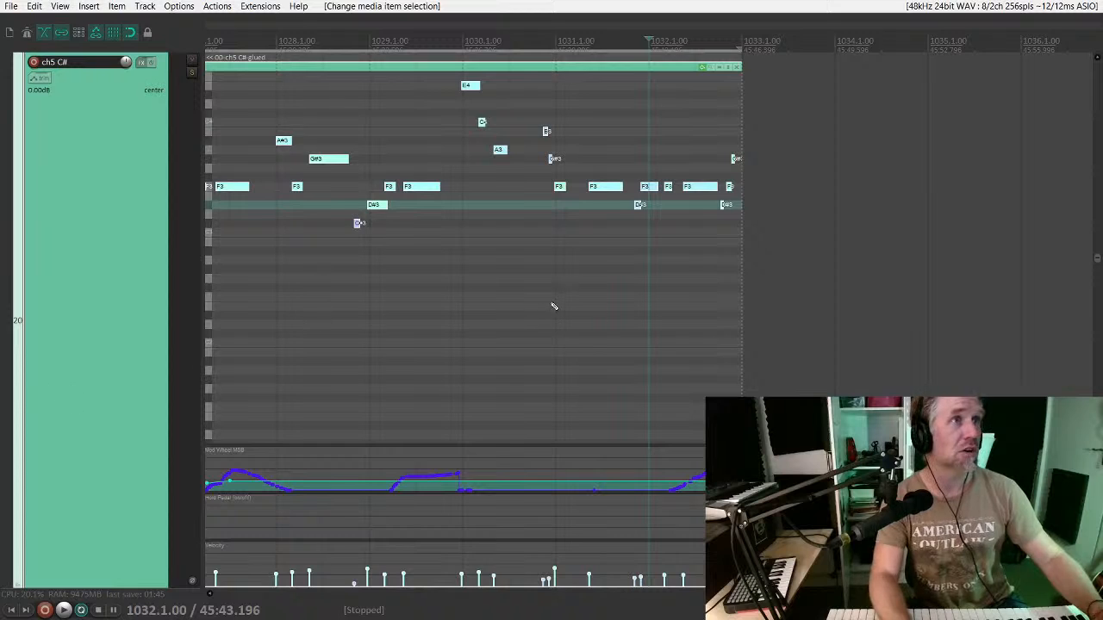
scroll(603, 305, down, 2)
scroll(644, 290, left, 2)
scroll(682, 271, right, 2)
scroll(687, 279, left, 1)
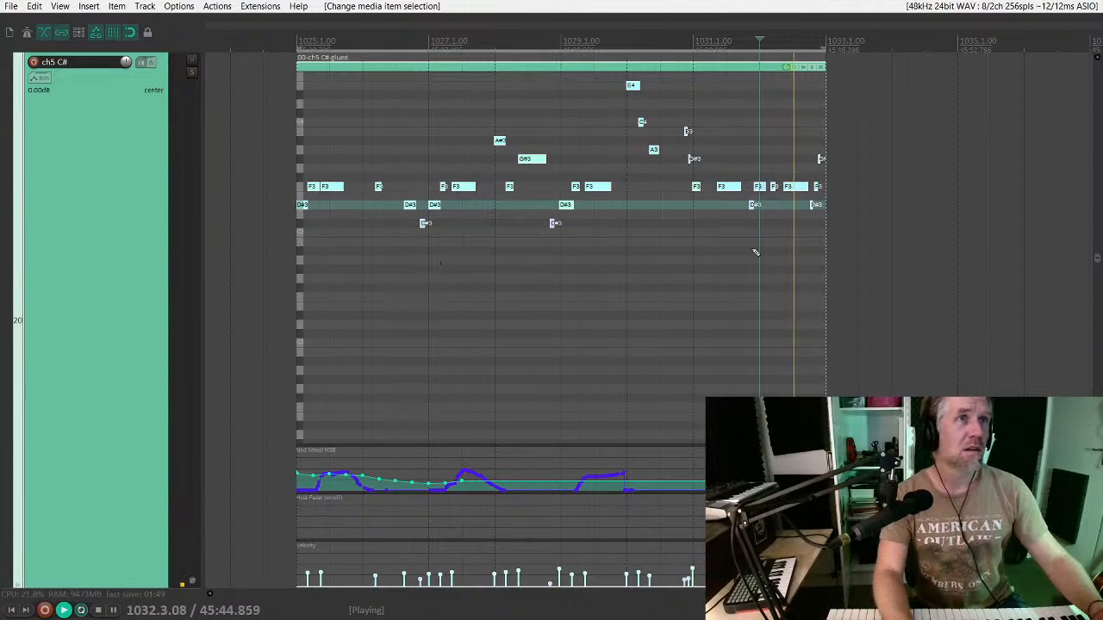
click(283, 173)
key(space)
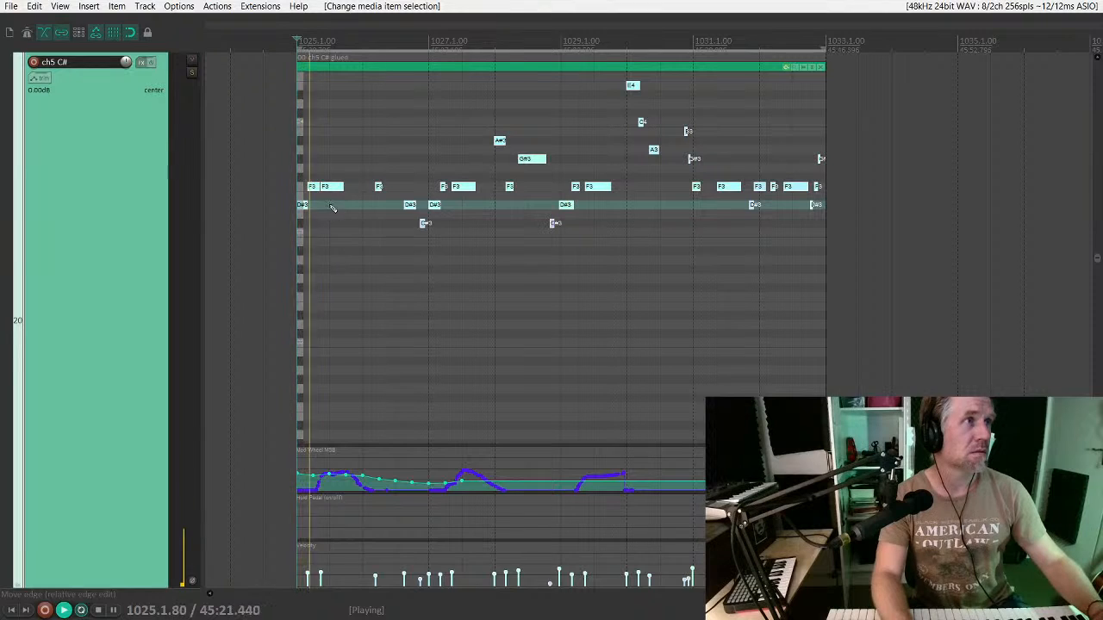
Step: Mute the long F3 in bar 1025, the F3 and D#3 in bar 1026, and the long F3 in bar 1027
drag(372, 165, 424, 223)
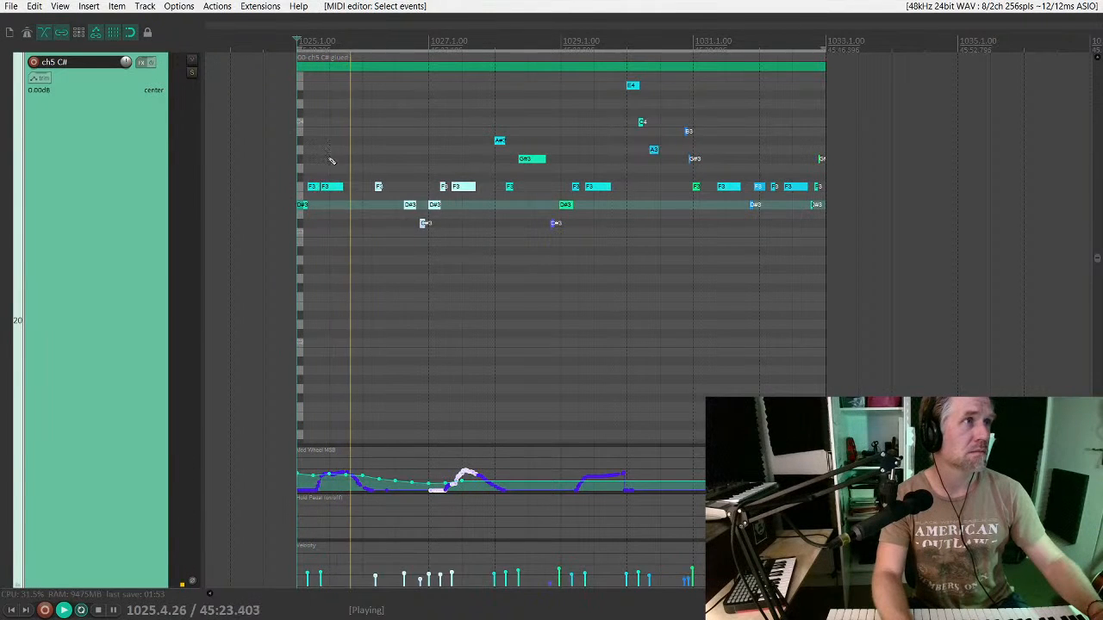
key(alt+m)
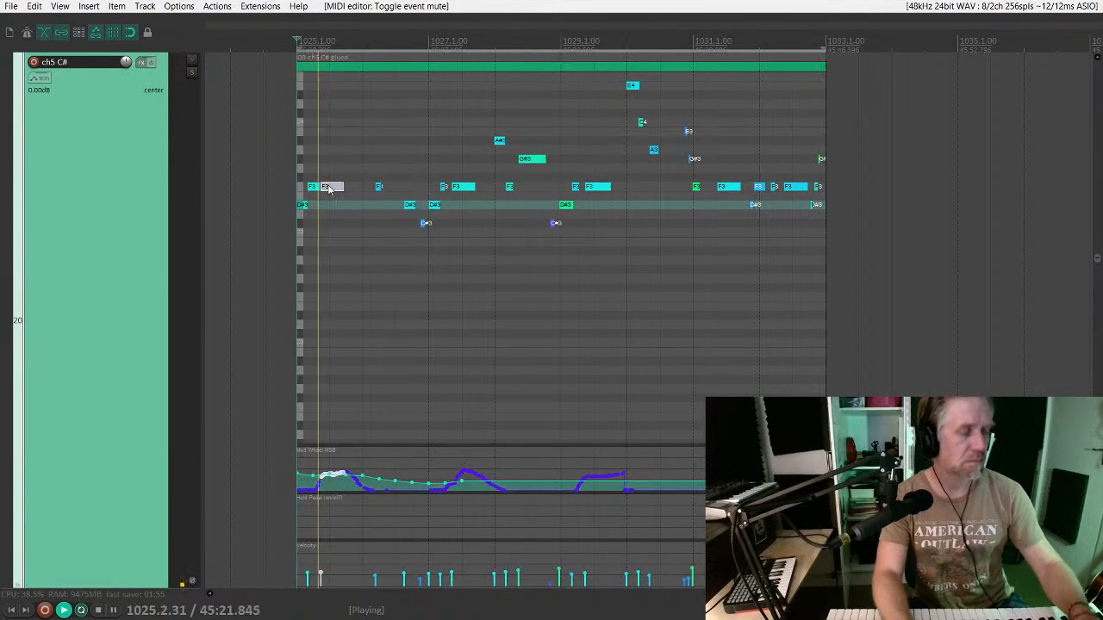
click(376, 186)
key(alt+m)
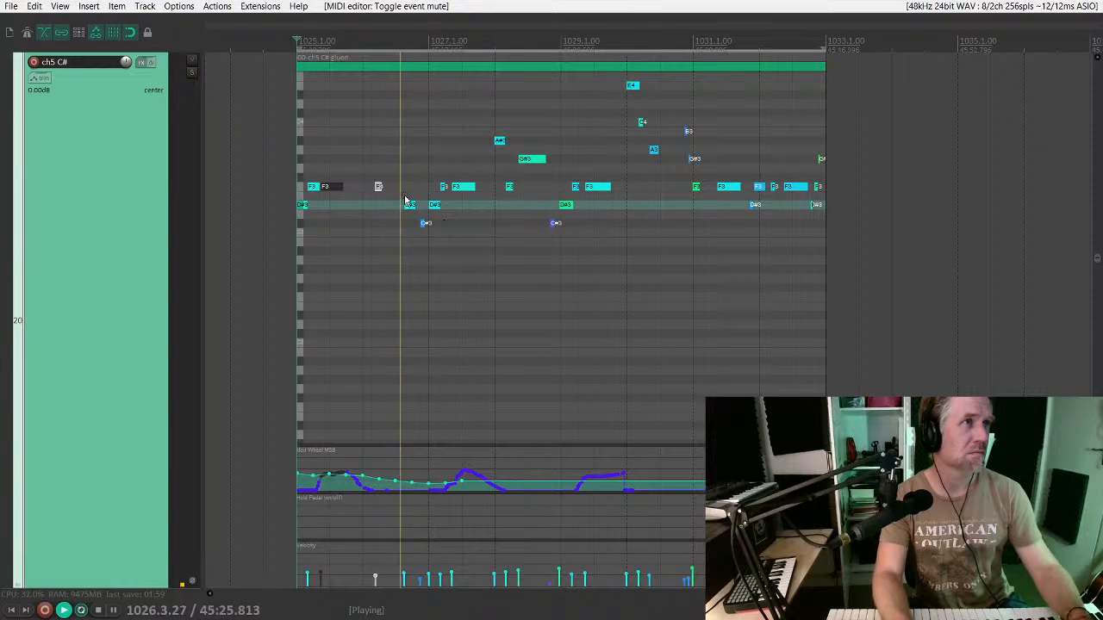
click(407, 204)
key(alt+m)
click(462, 186)
key(alt+m)
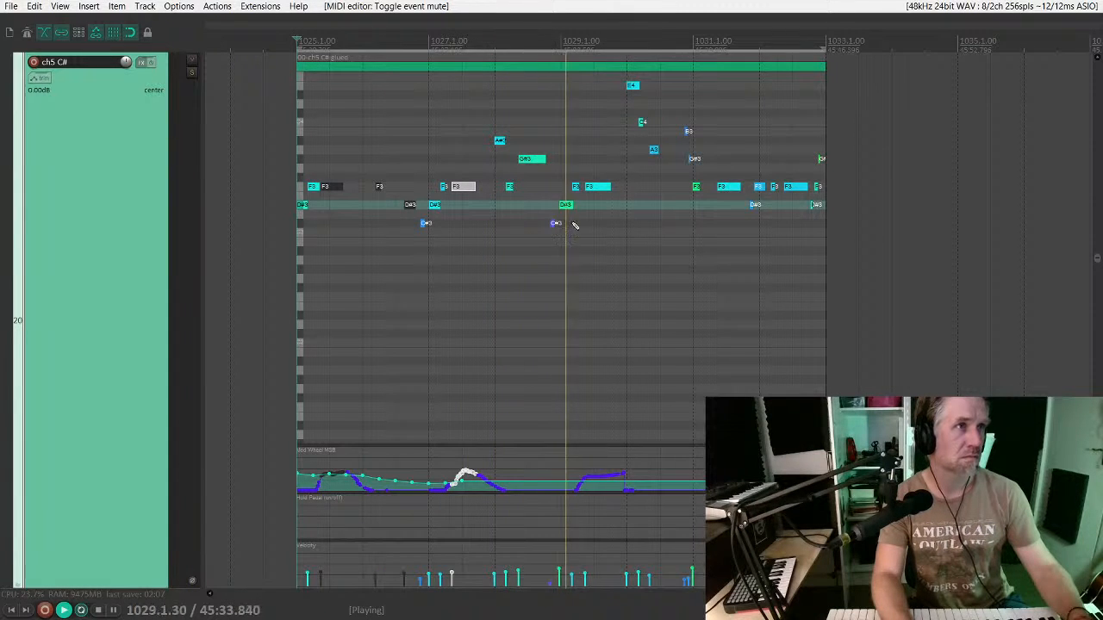
Step: Mute the long F3 in bar 1029 and the following E4, C4, A3, B3 and G#3 notes in bar 1030
click(592, 186)
key(alt+m)
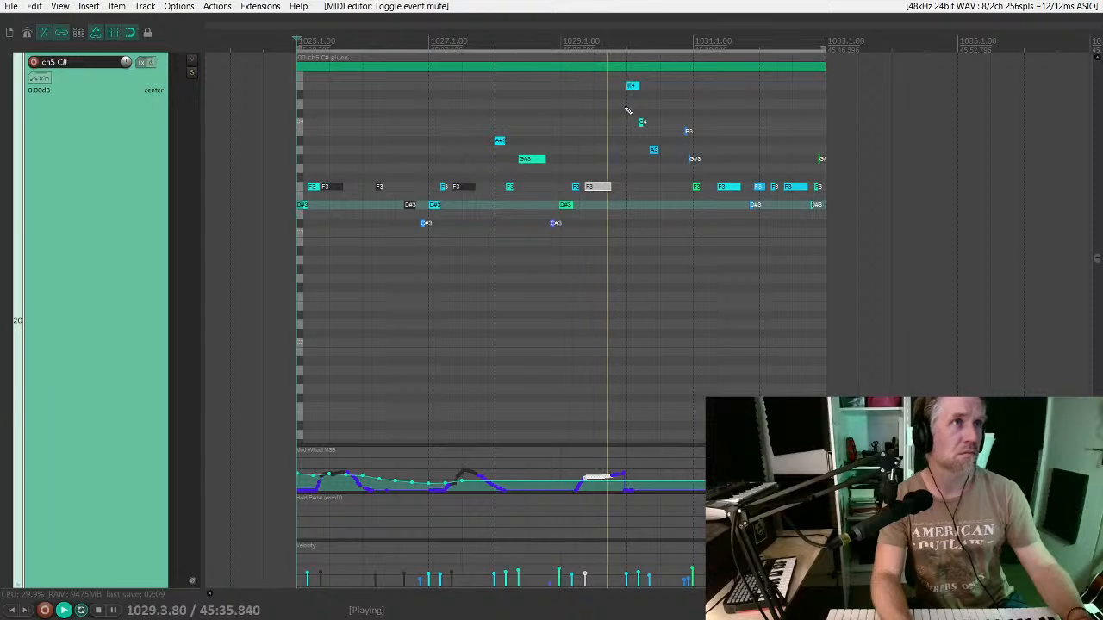
mouse_move(624, 83)
mouse_down()
mouse_move(650, 153)
mouse_move(703, 176)
mouse_up()
key(alt+m)
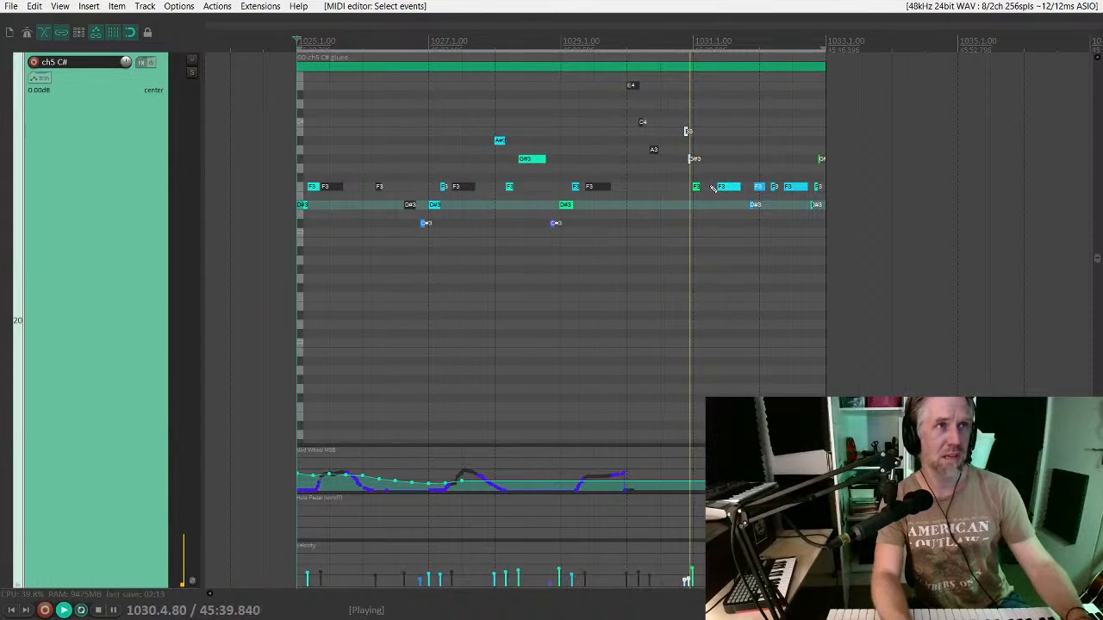
key(alt+m)
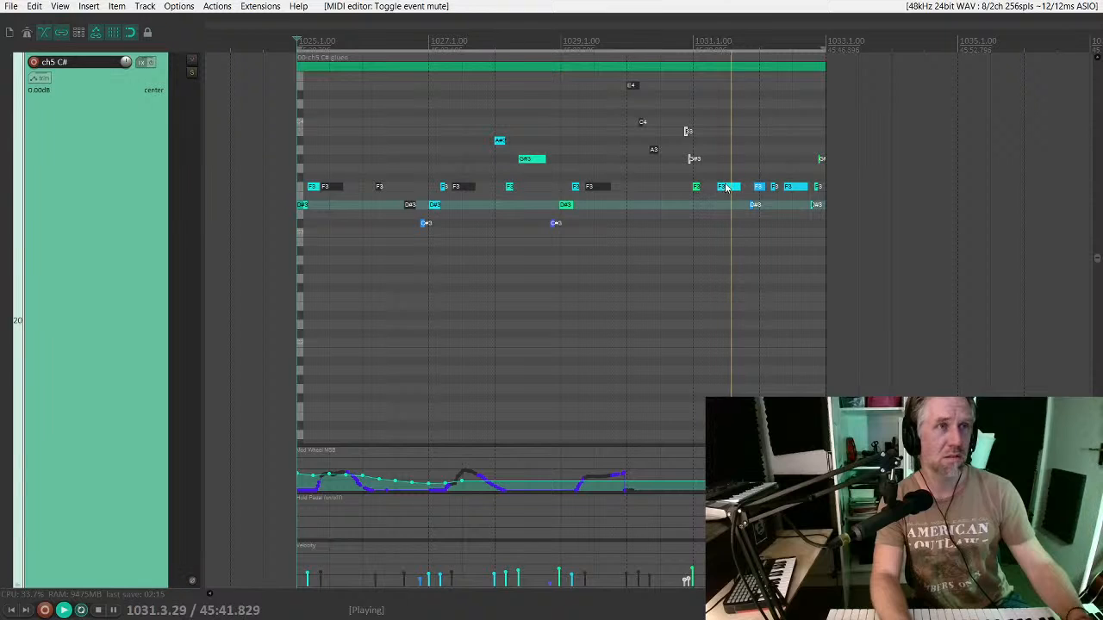
Step: Mute the long F3 in bar 1031 and the last long F3, F3, D#3 and G#3 notes in bar 1032, and stop playback
drag(705, 176, 738, 210)
key(alt+m)
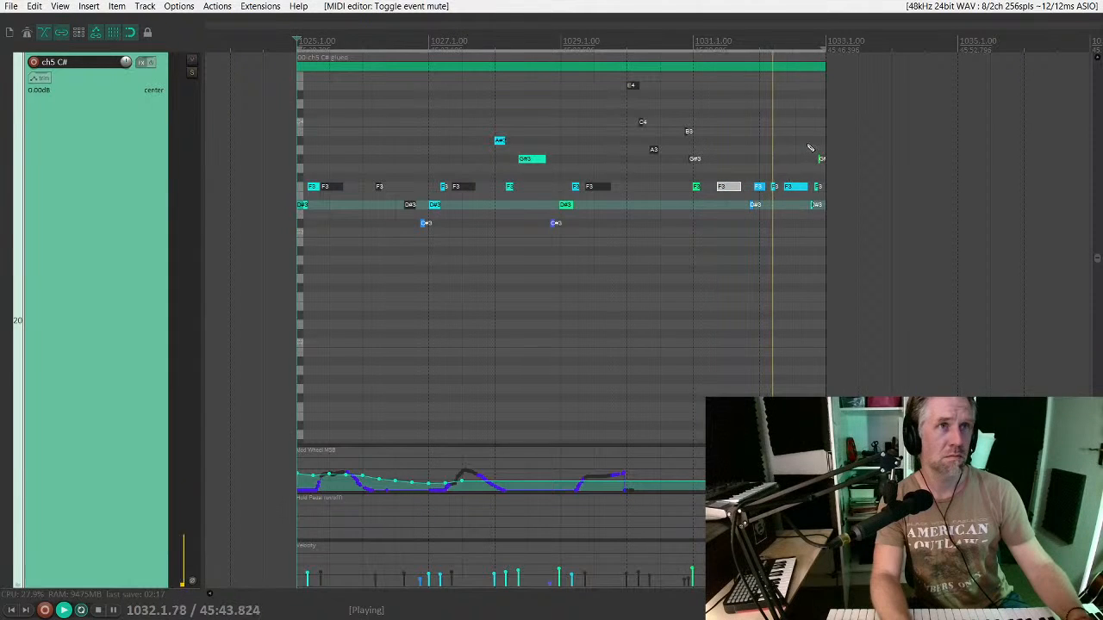
drag(809, 149, 827, 213)
key(alt+m)
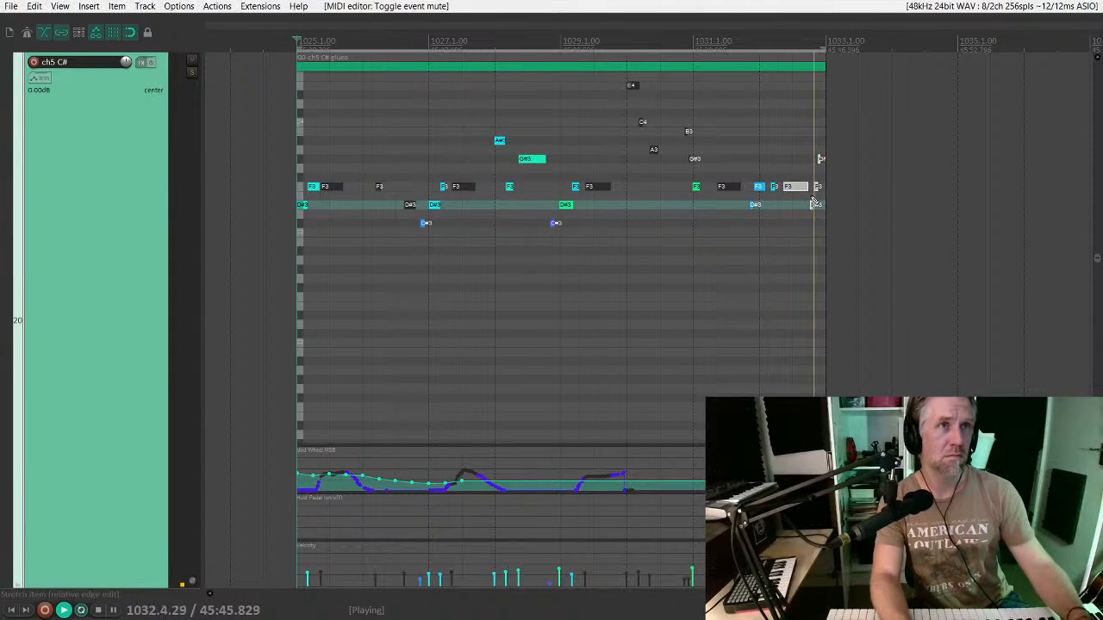
key(space)
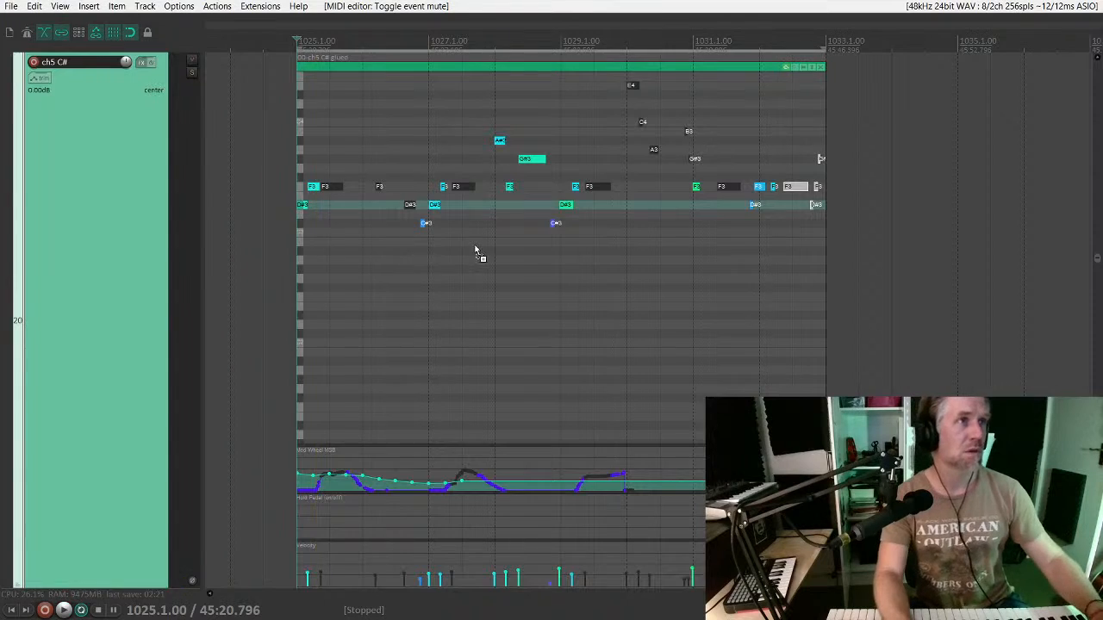
Step: Return to the multi-track overview and close the inline editor of the copied ch5 C# item
scroll(516, 271, down, 3)
scroll(517, 280, down, 5)
click(434, 236)
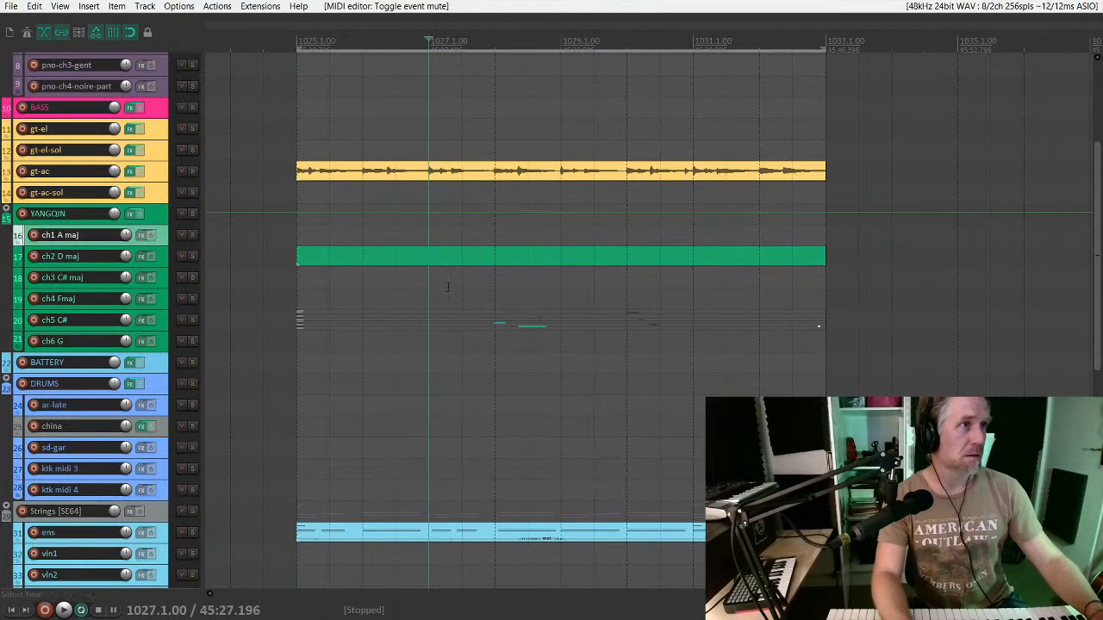
click(456, 300)
click(450, 319)
scroll(451, 317, down, 3)
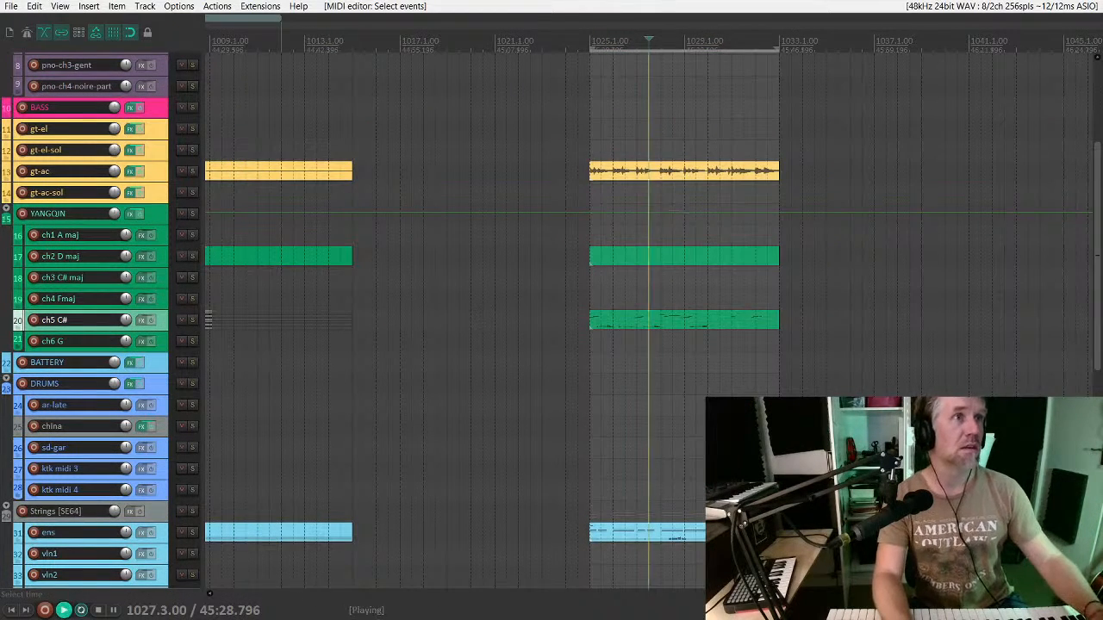
Step: Open the copied ens strings item in the inline MIDI editor and enlarge the ens track
click(687, 533)
key(z)
scroll(688, 246, up, 4)
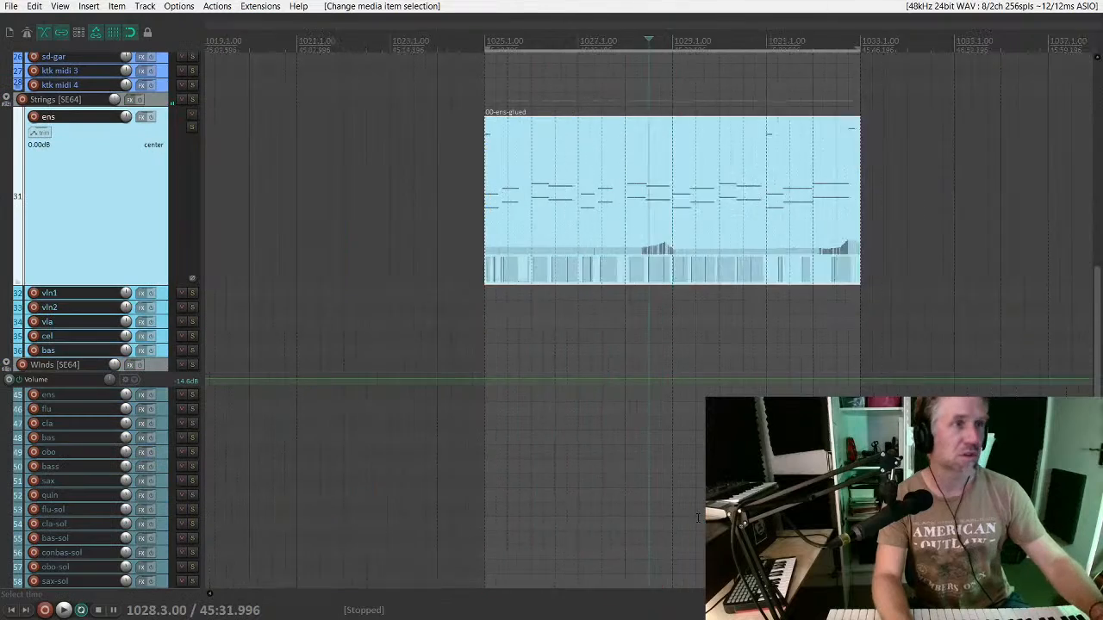
double_click(667, 206)
key(space)
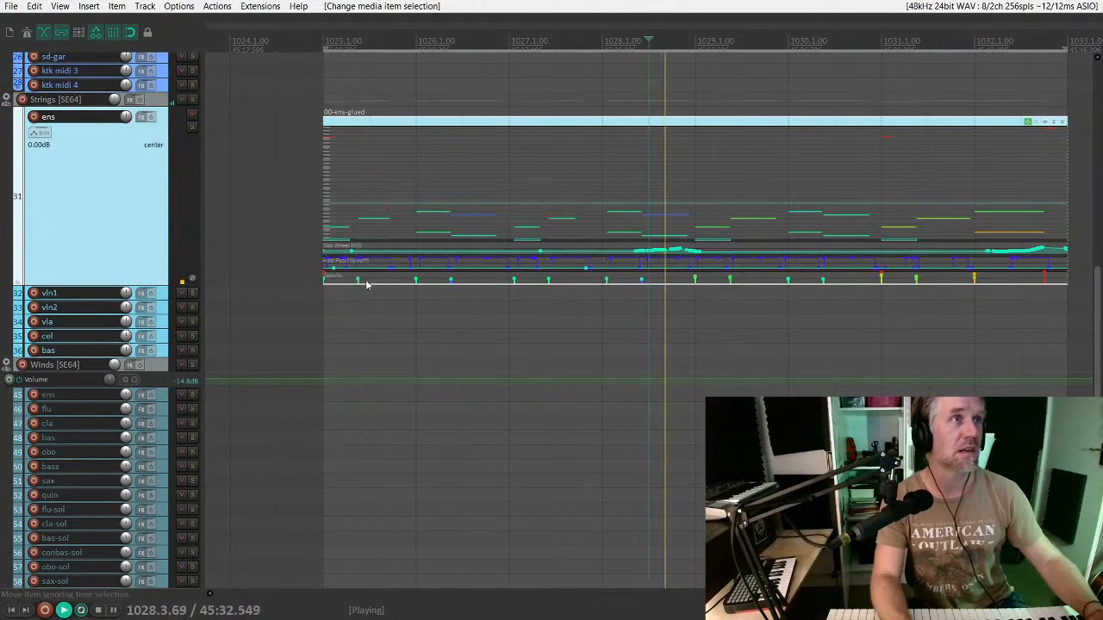
drag(152, 285, 153, 576)
key(space)
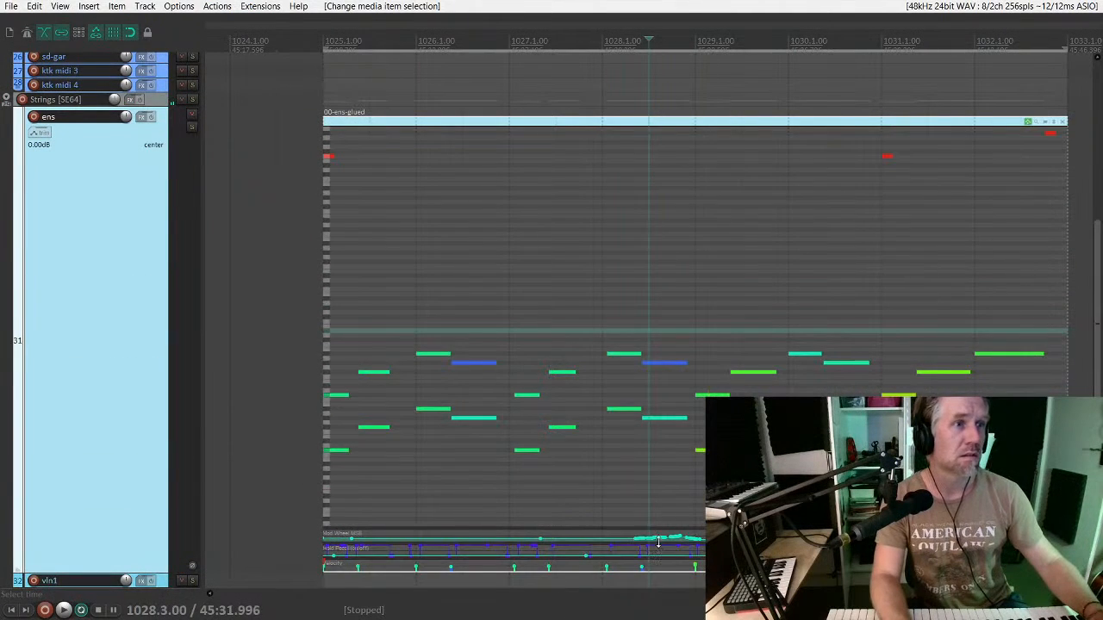
Step: Enlarge the ens item's Mod Wheel lane and review the String Ensemble Essential settings in the Strings Kontakt instrument
drag(662, 526, 662, 379)
key(space)
key(space)
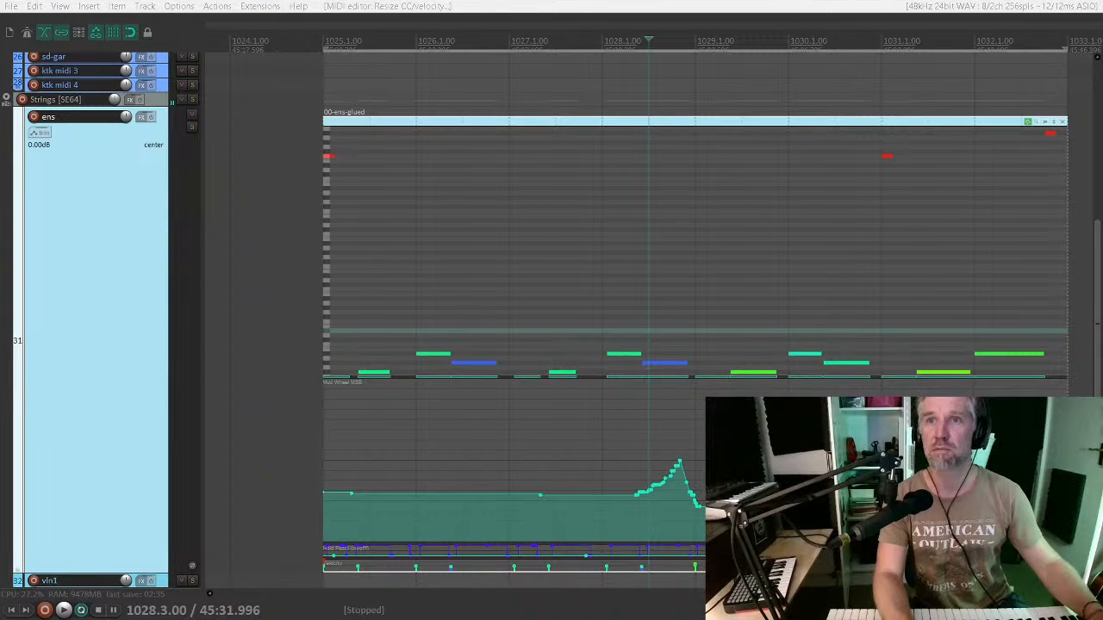
key(space)
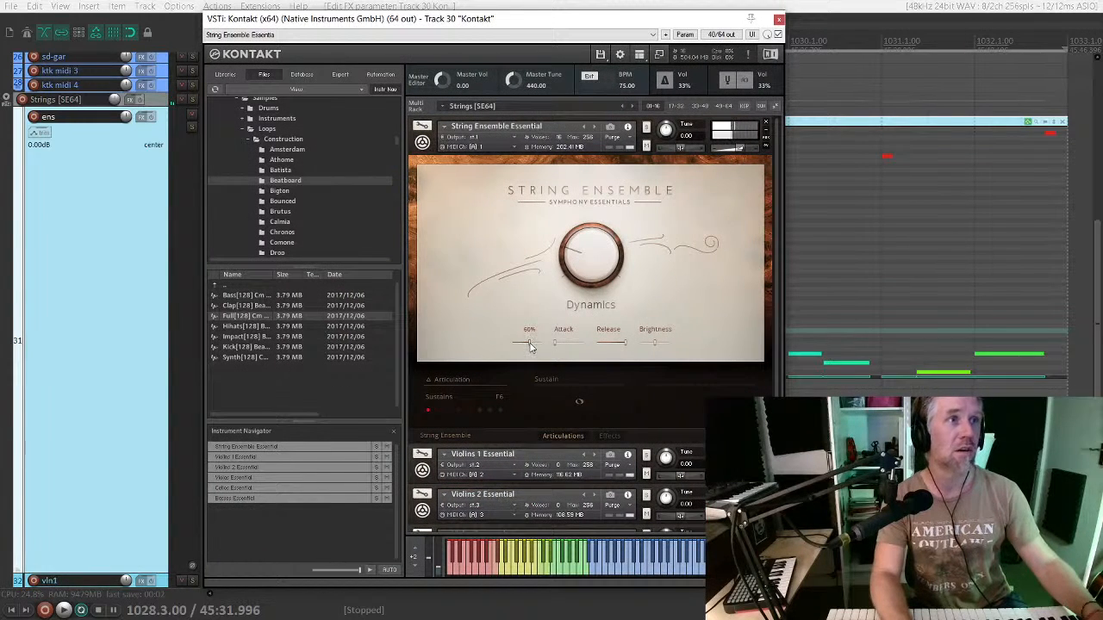
click(779, 19)
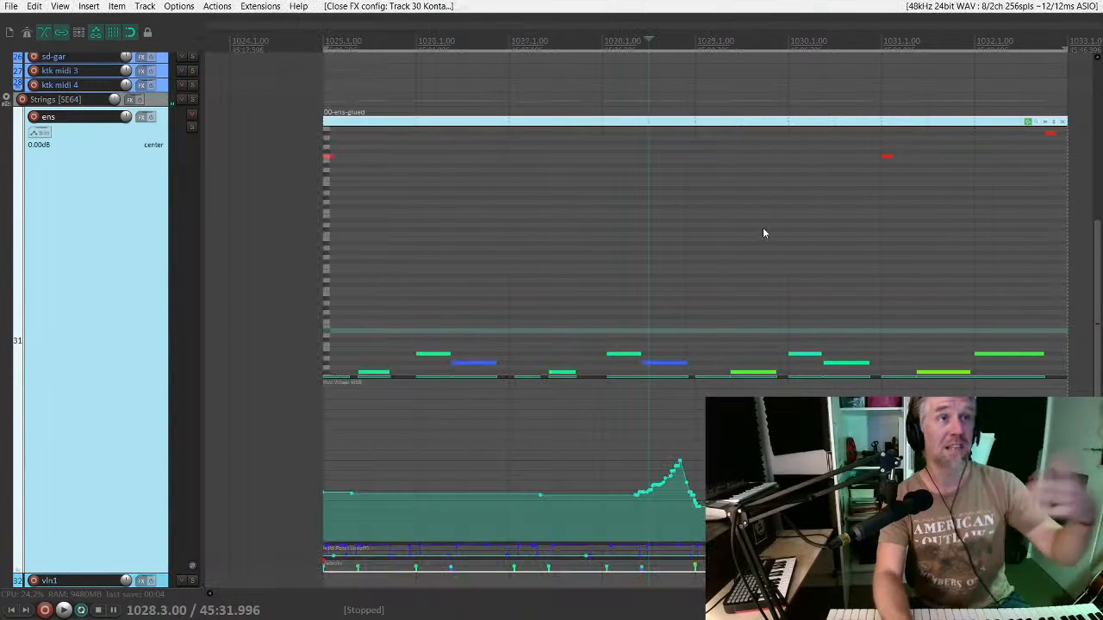
Step: Close the ens inline editor, return to the multi-track overview, and play the copied section from 1030.1
scroll(55, 301, down, 10)
scroll(721, 291, down, 2)
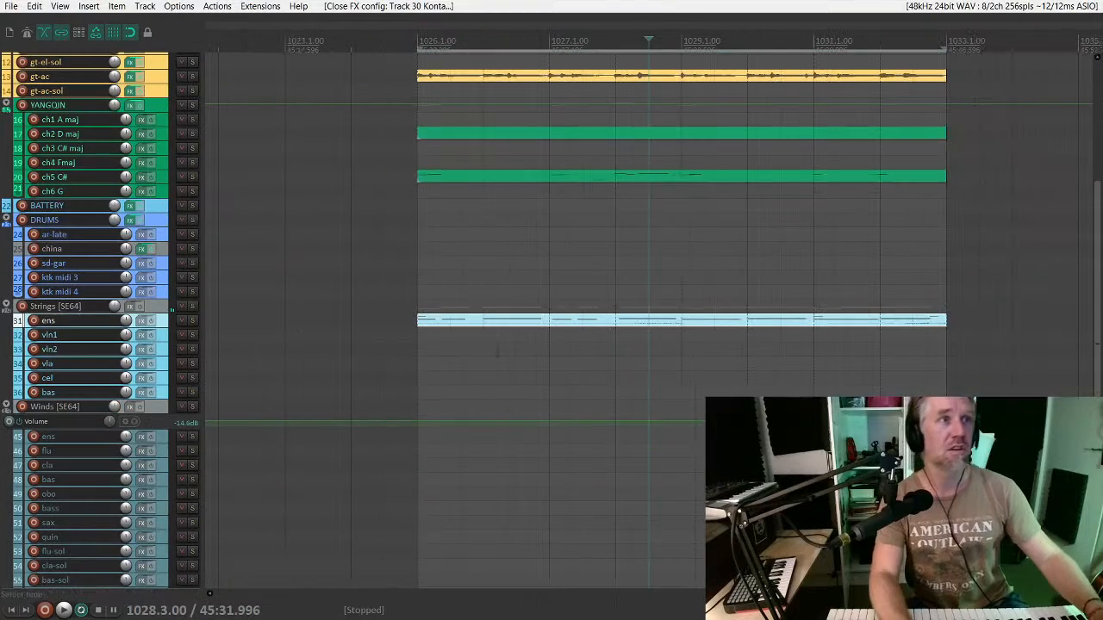
key(space)
click(747, 314)
key(space)
click(946, 291)
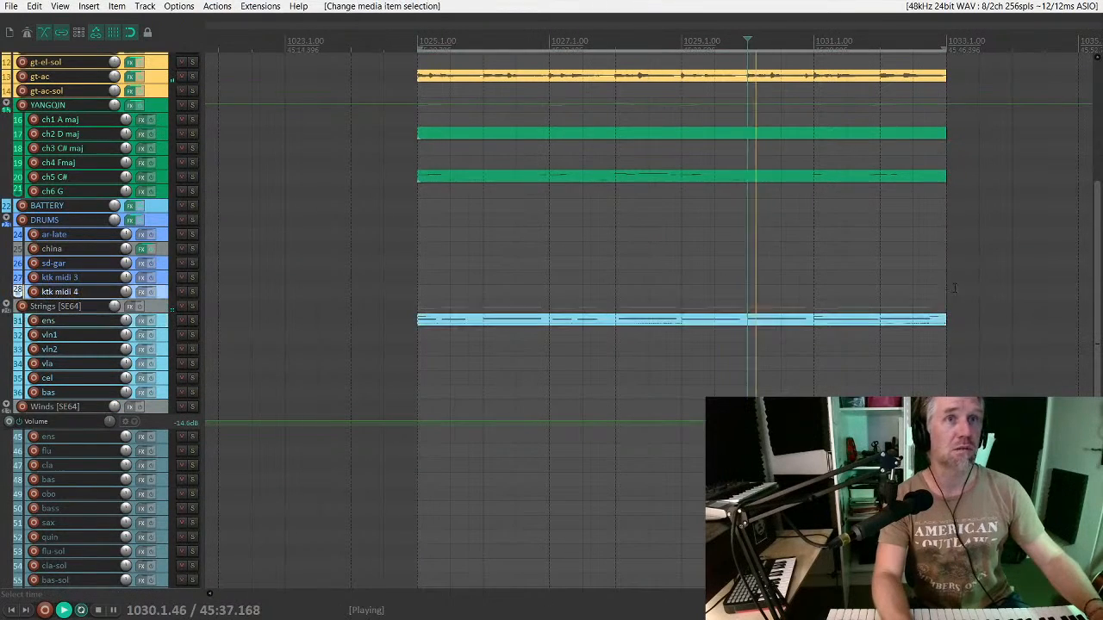
Step: Create a region over the copied eight bars from 1025.1 and name it "long-way-to-kunming-loop-premaster"
key(space)
scroll(878, 283, down, 2)
key(space)
scroll(474, 297, up, 2)
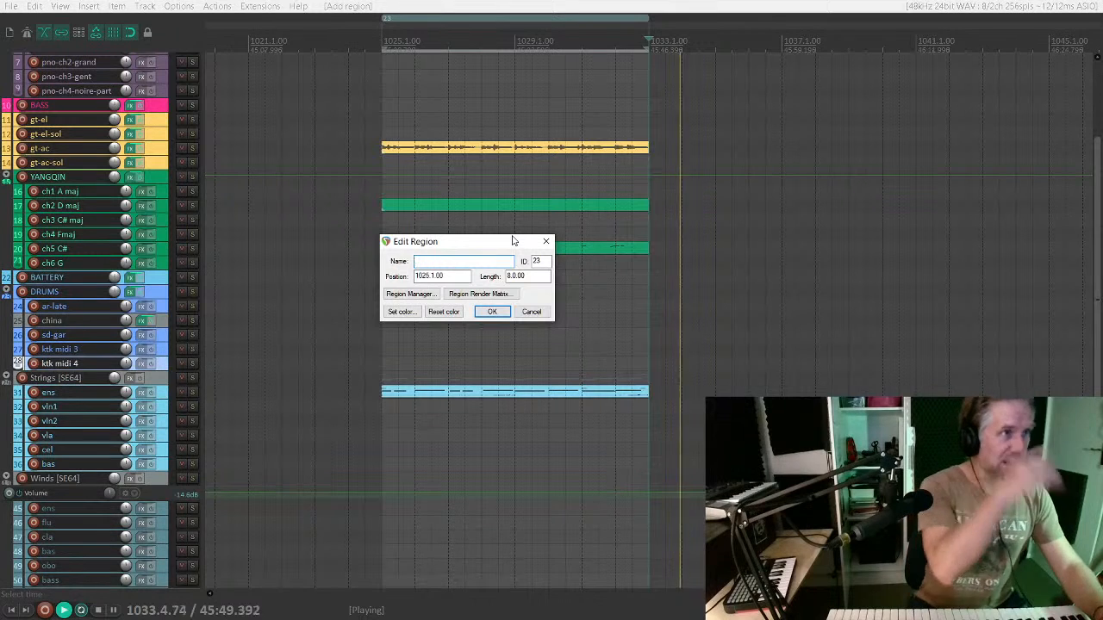
text(long-way-to-ku)
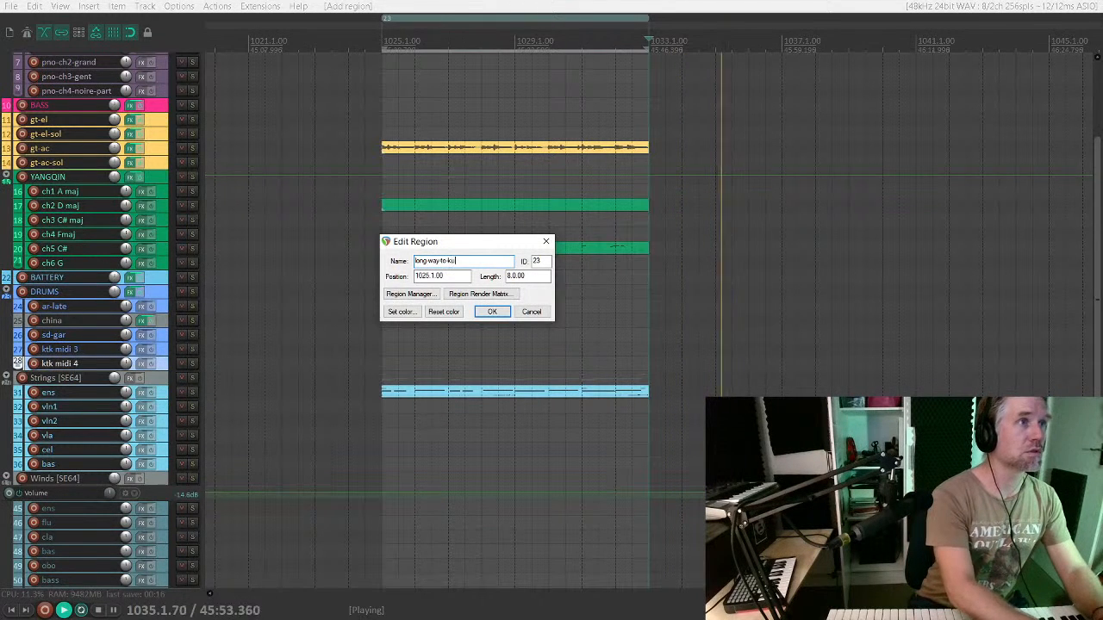
text(nming-p)
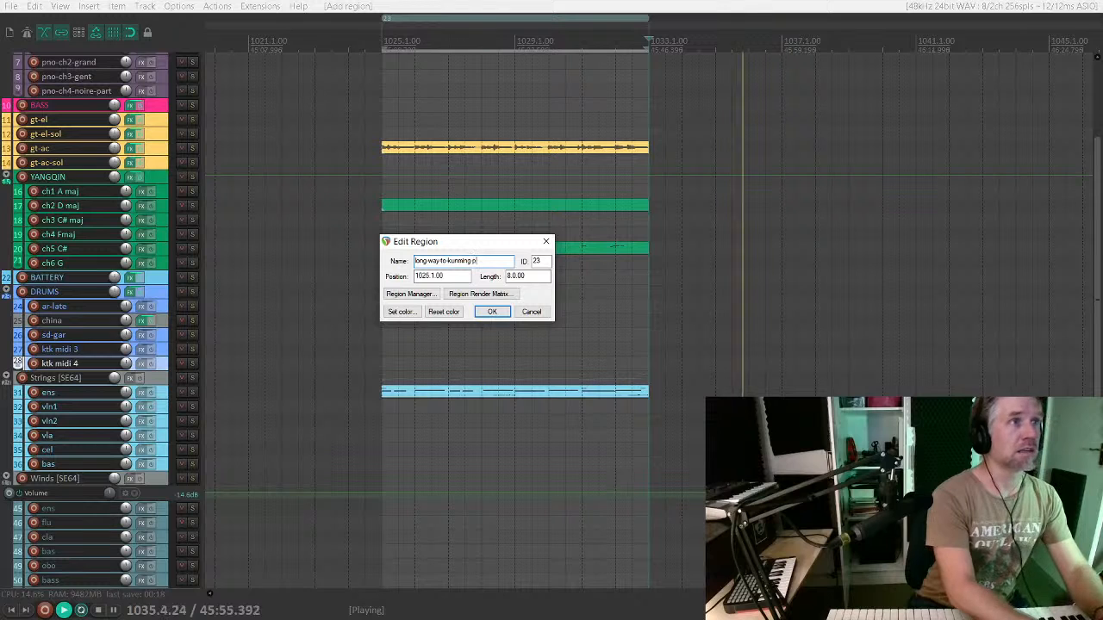
text(oop-premaster)
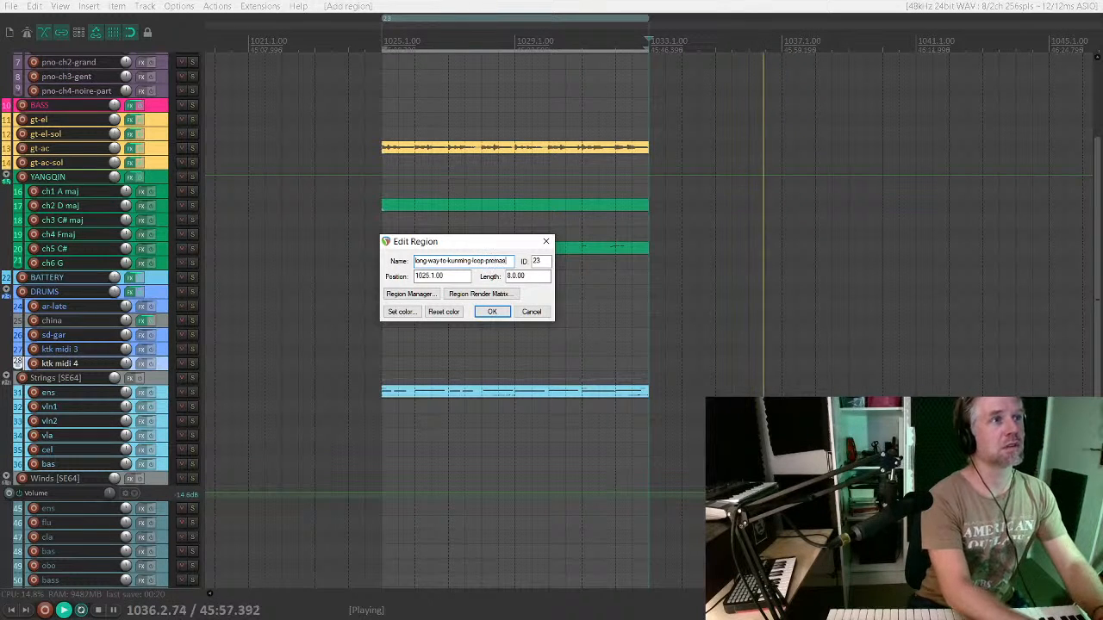
key(Return)
Step: Play the original "long-way-to-kunming-premaster" section from bar 1005
click(752, 249)
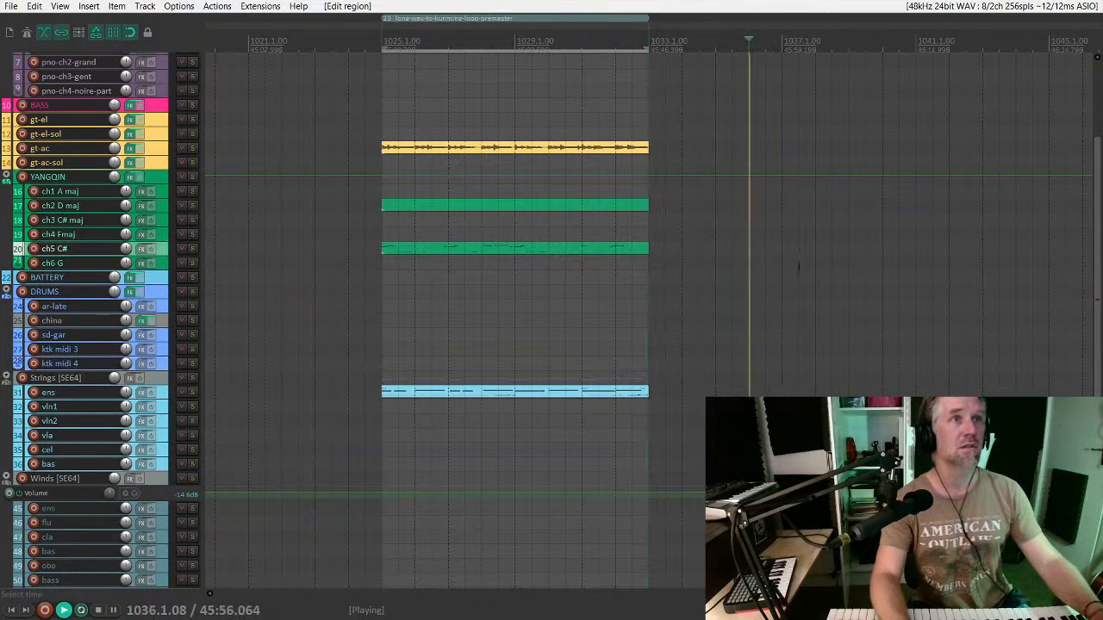
scroll(710, 252, down, 2)
scroll(691, 240, right, 2)
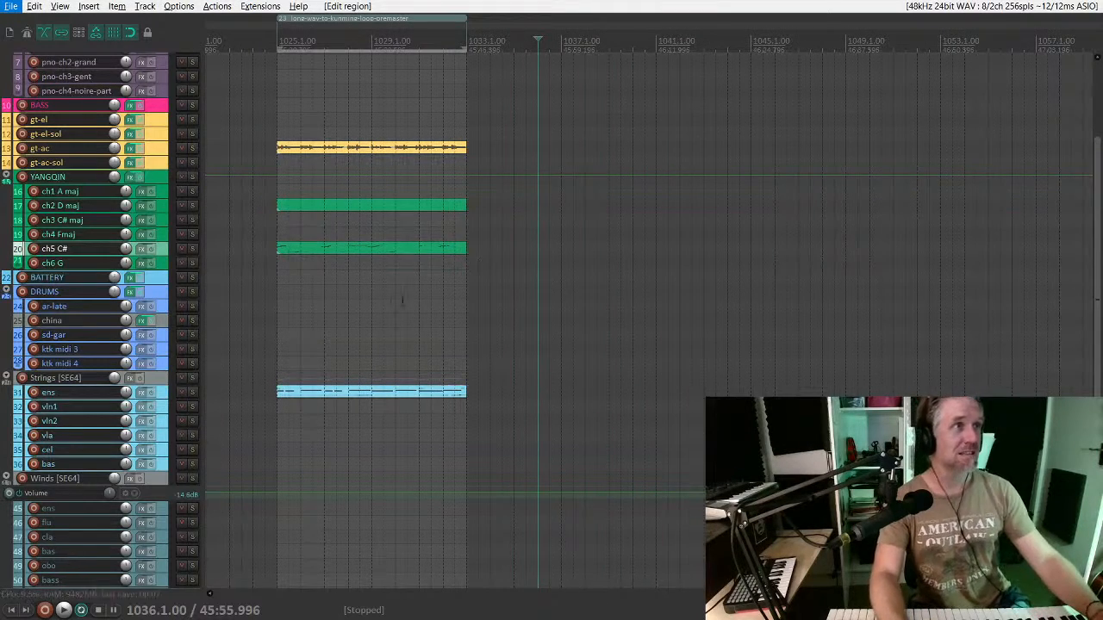
click(401, 301)
scroll(483, 312, down, 1)
scroll(482, 312, left, 2)
click(356, 276)
scroll(466, 311, down, 1)
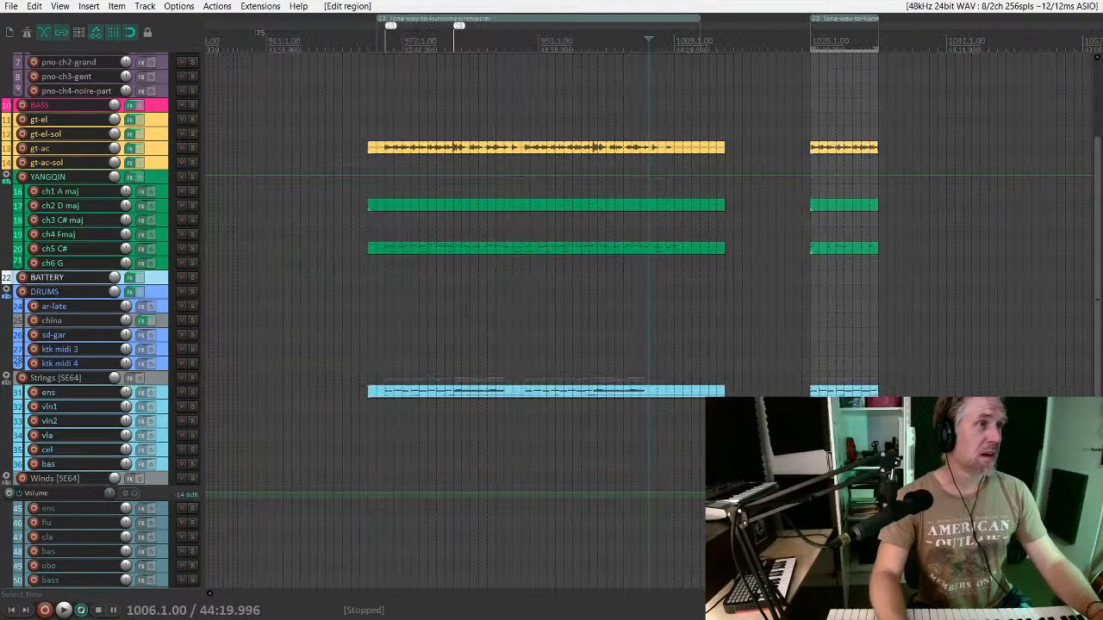
click(642, 287)
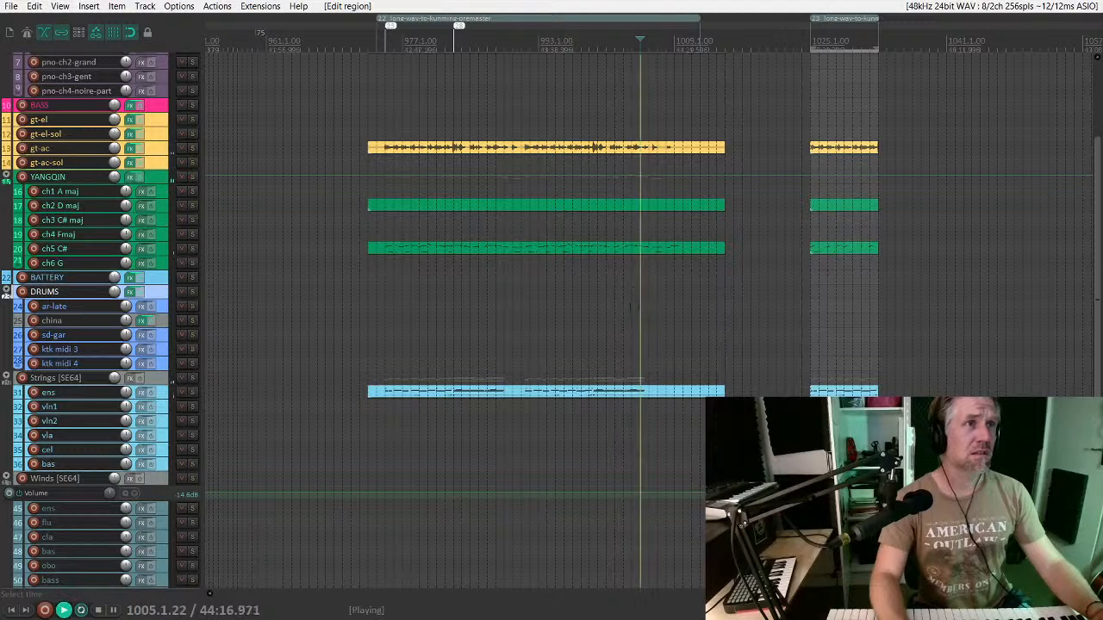
scroll(644, 296, up, 2)
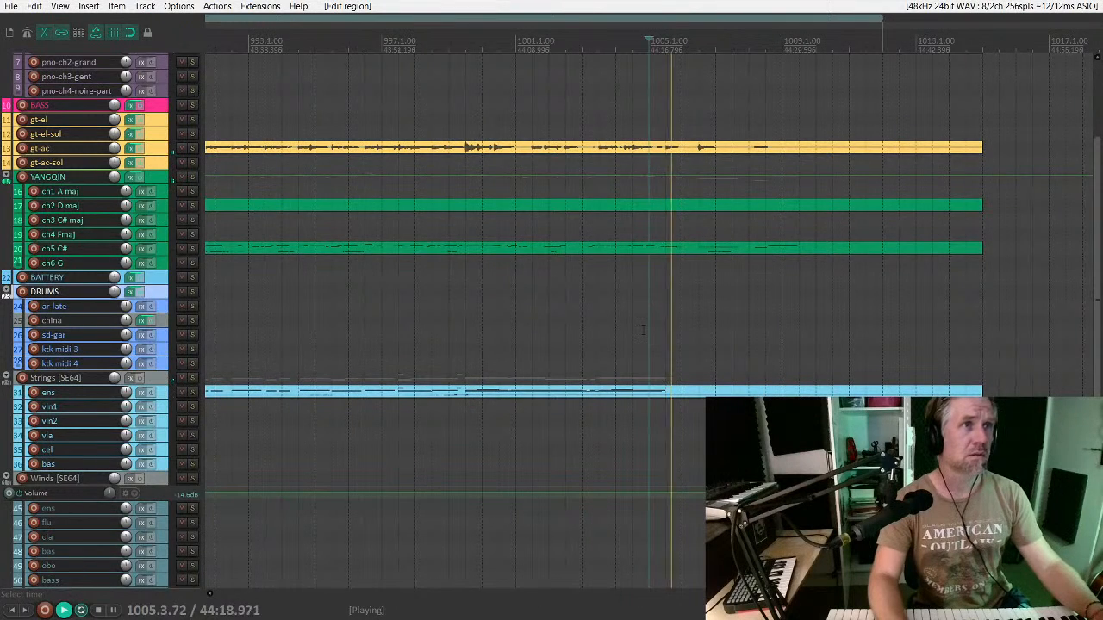
key(space)
scroll(663, 336, down, 1)
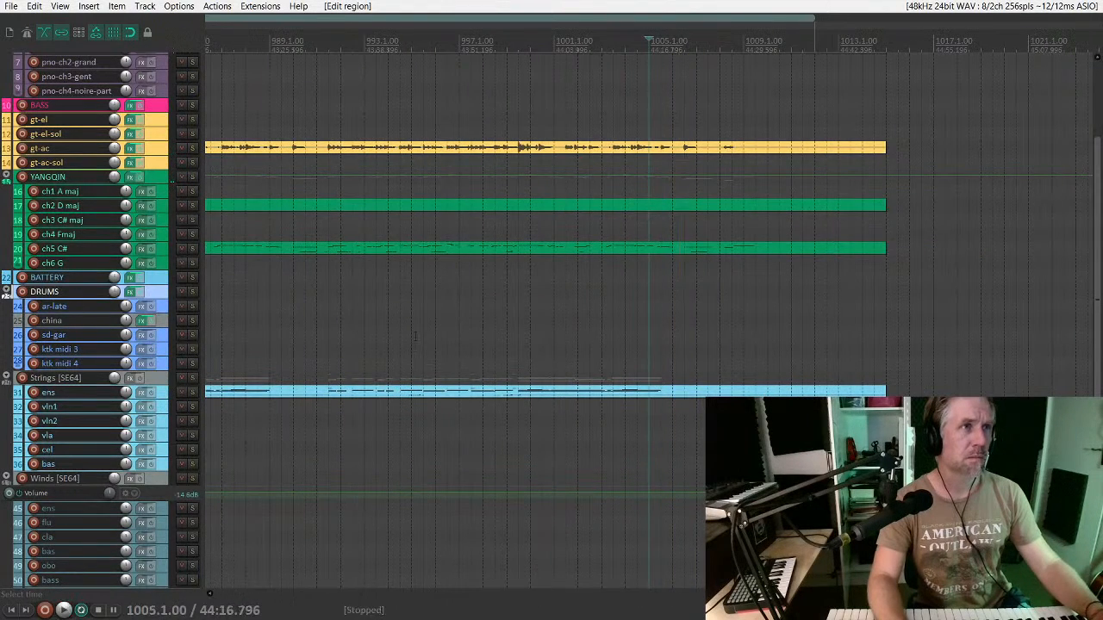
Step: Compare the original section around bar 998 with the copied section at bar 1031 by playing both
click(499, 309)
key(space)
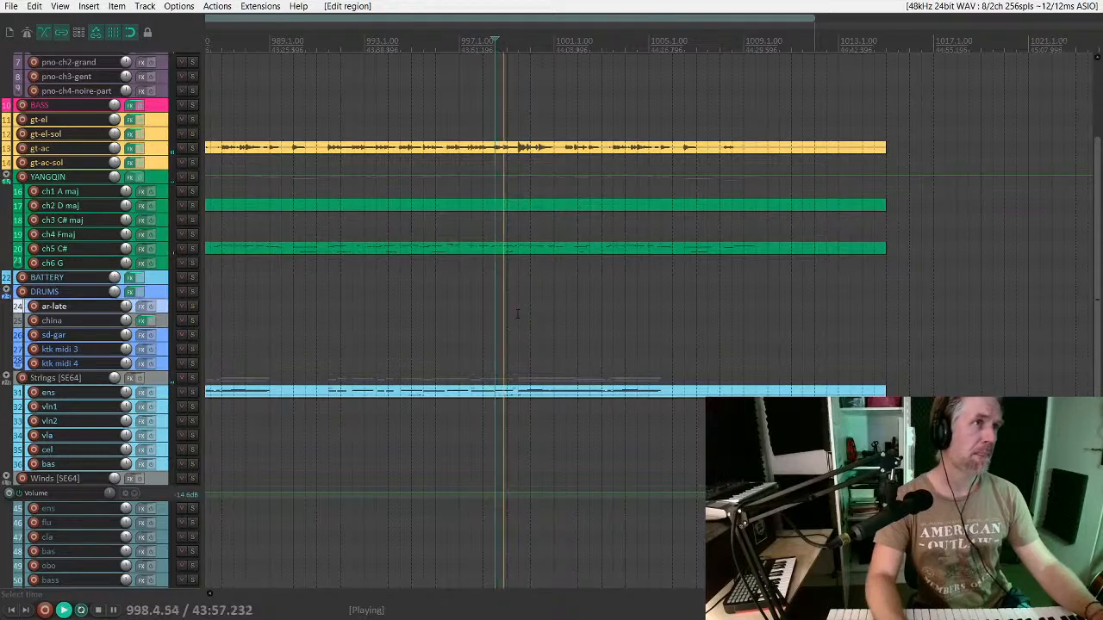
key(space)
scroll(517, 314, down, 1)
click(382, 293)
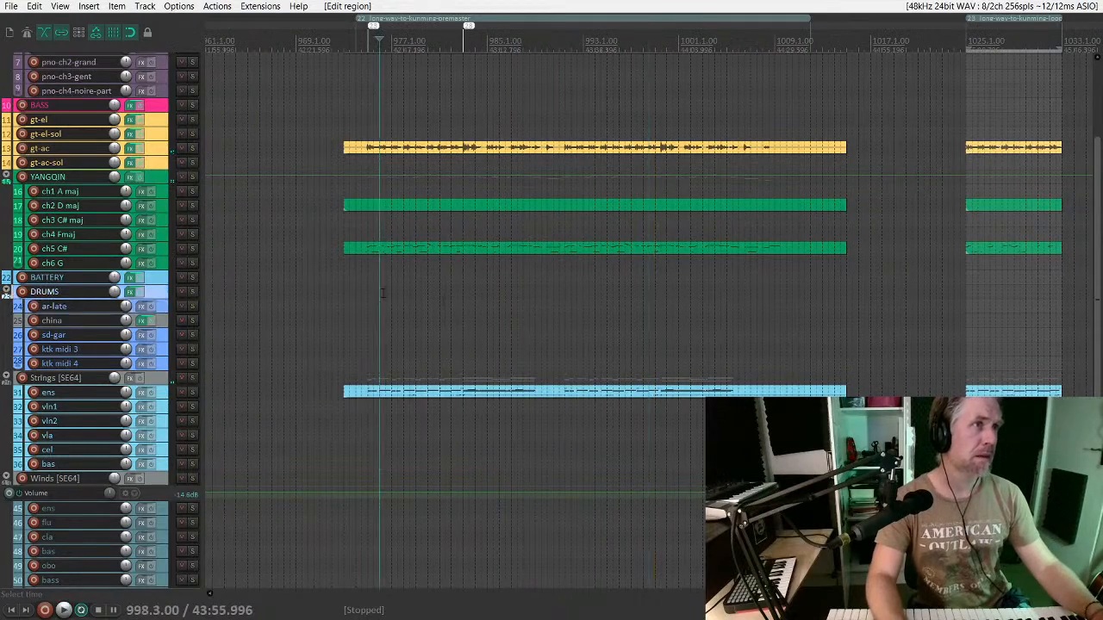
click(1037, 288)
key(space)
scroll(377, 307, up, 2)
scroll(376, 307, down, 3)
key(space)
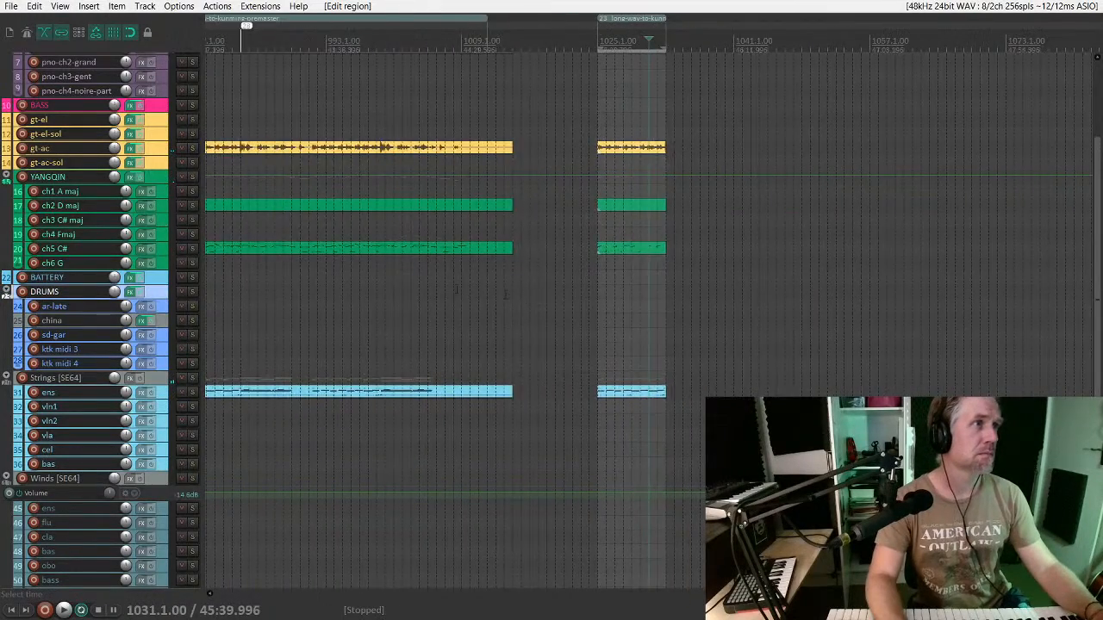
Step: Play the original section from bars 983, 981 and 979 to pick out a short closing passage
scroll(457, 290, left, 2)
click(463, 283)
key(space)
scroll(517, 286, up, 2)
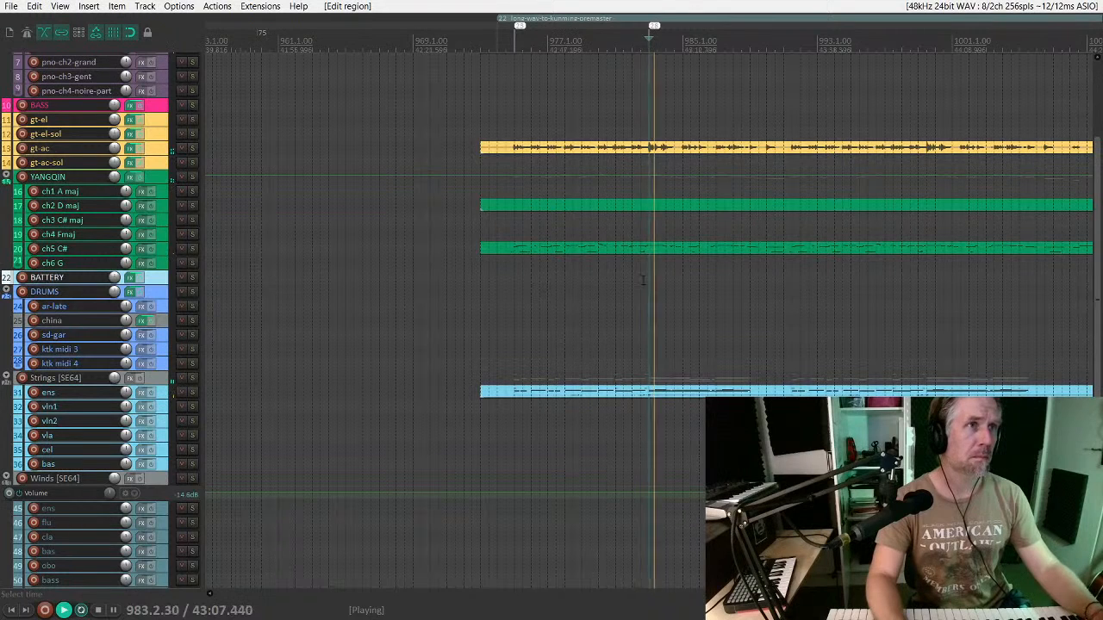
click(615, 275)
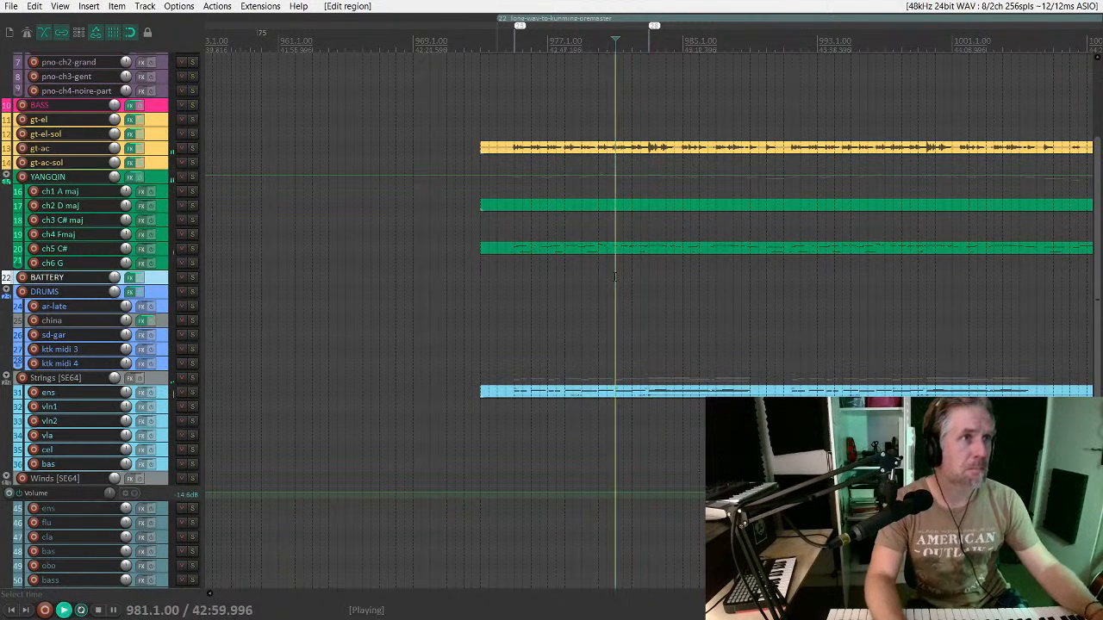
click(583, 282)
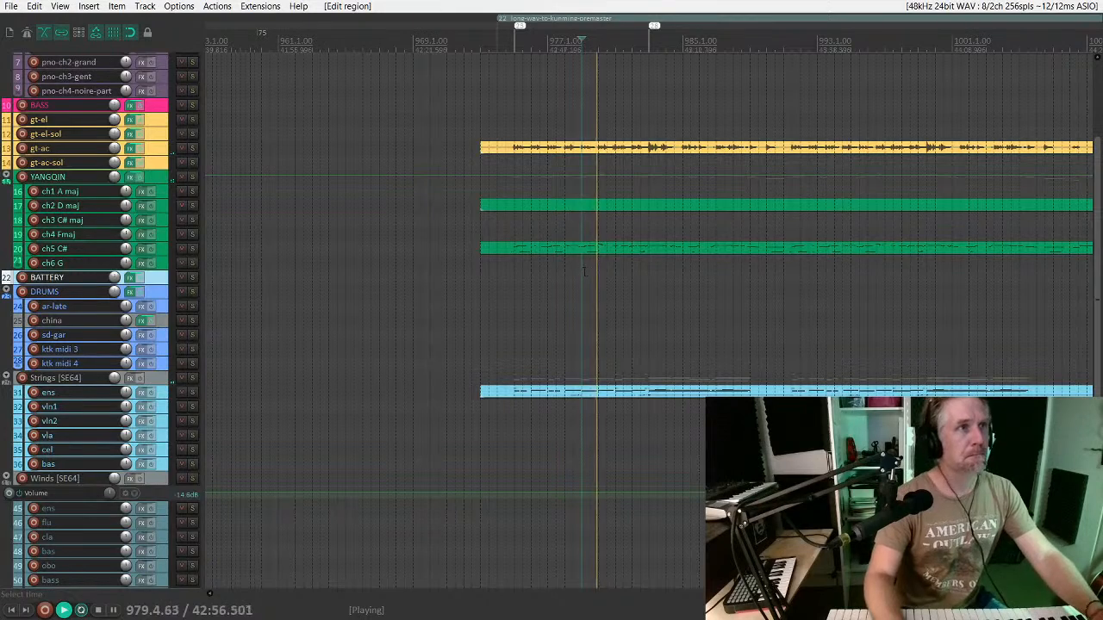
Step: Copy the gt-ac, yangqin and ens material of bars 979 to 981 to bar 1041
drag(585, 271, 615, 264)
scroll(609, 227, down, 2)
scroll(606, 226, right, 3)
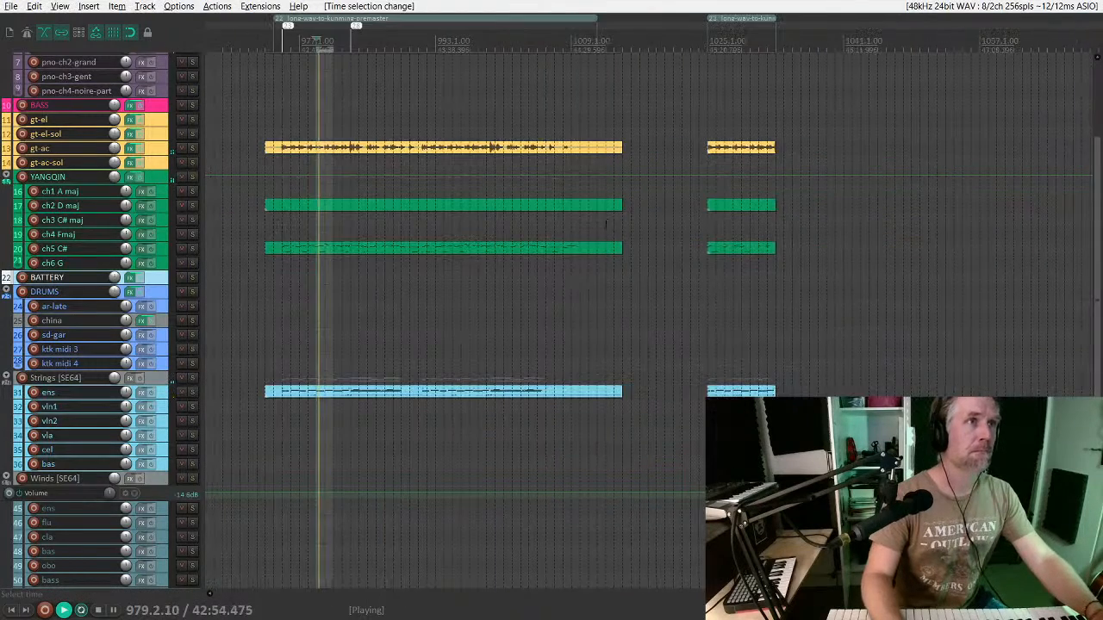
drag(345, 149, 806, 148)
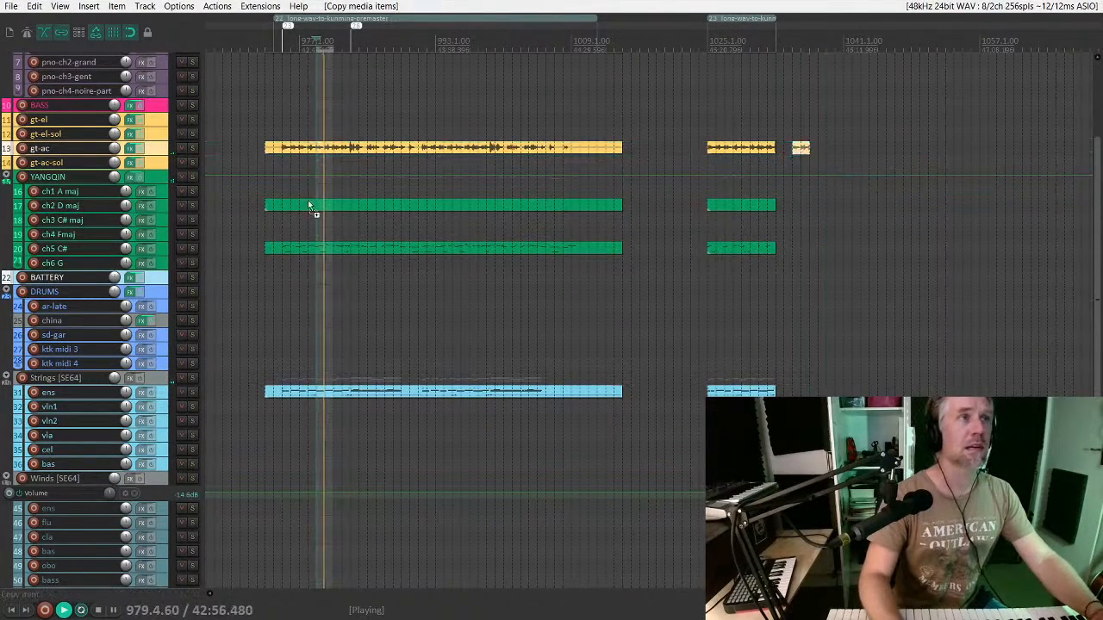
key(ctrl+z)
drag(322, 118, 851, 385)
click(846, 151)
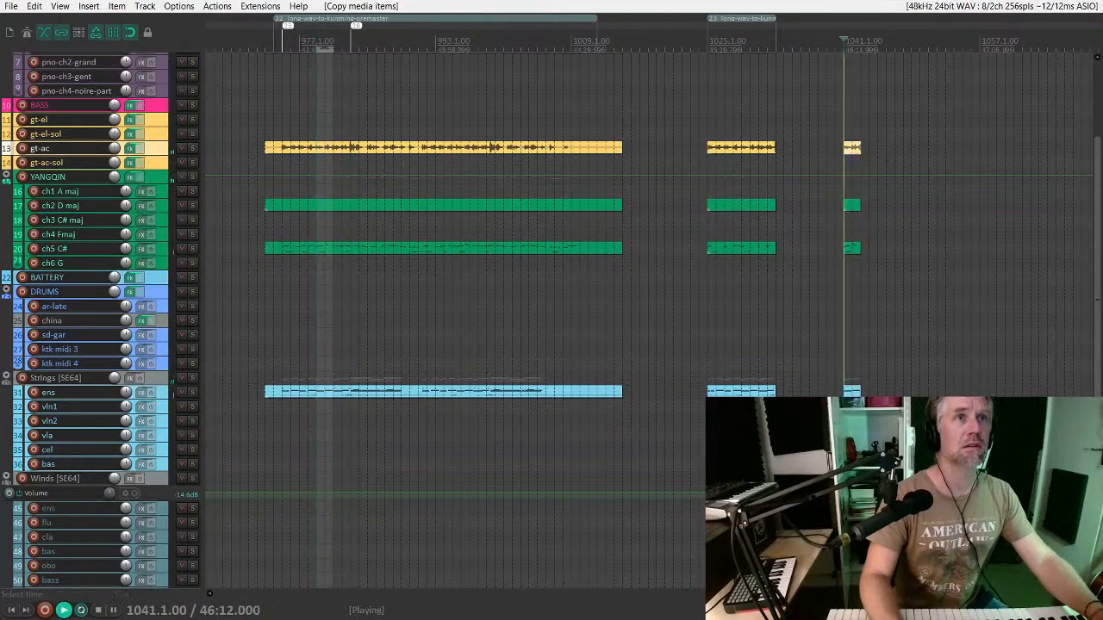
Step: Copy the same two bars of the original pno-ch1-noire item to bar 1041
scroll(846, 153, up, 6)
scroll(690, 276, up, 3)
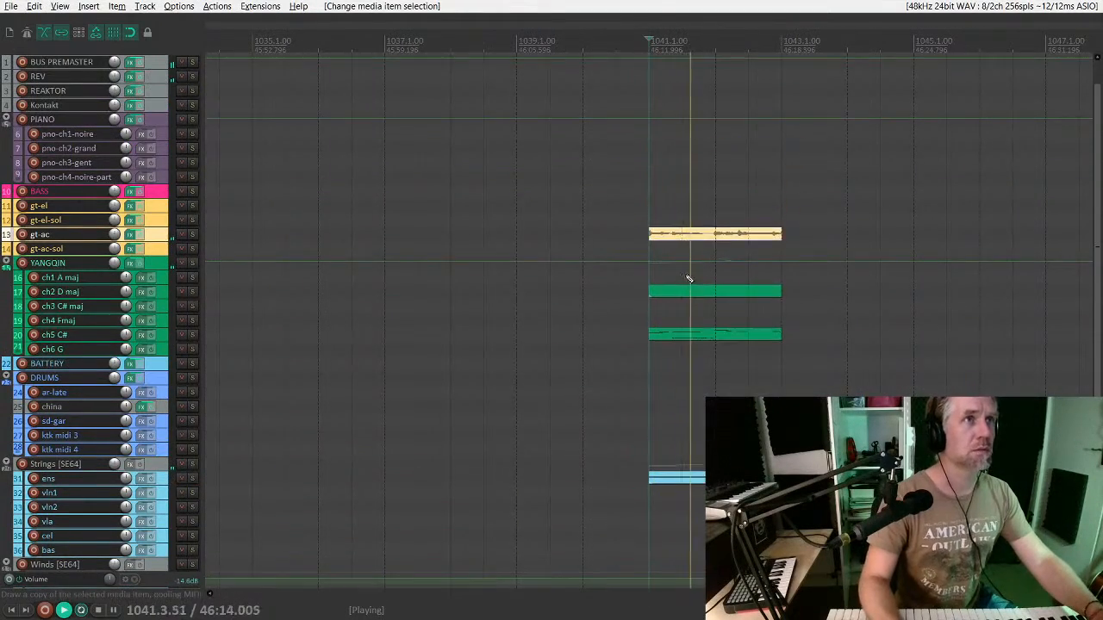
scroll(688, 236, down, 7)
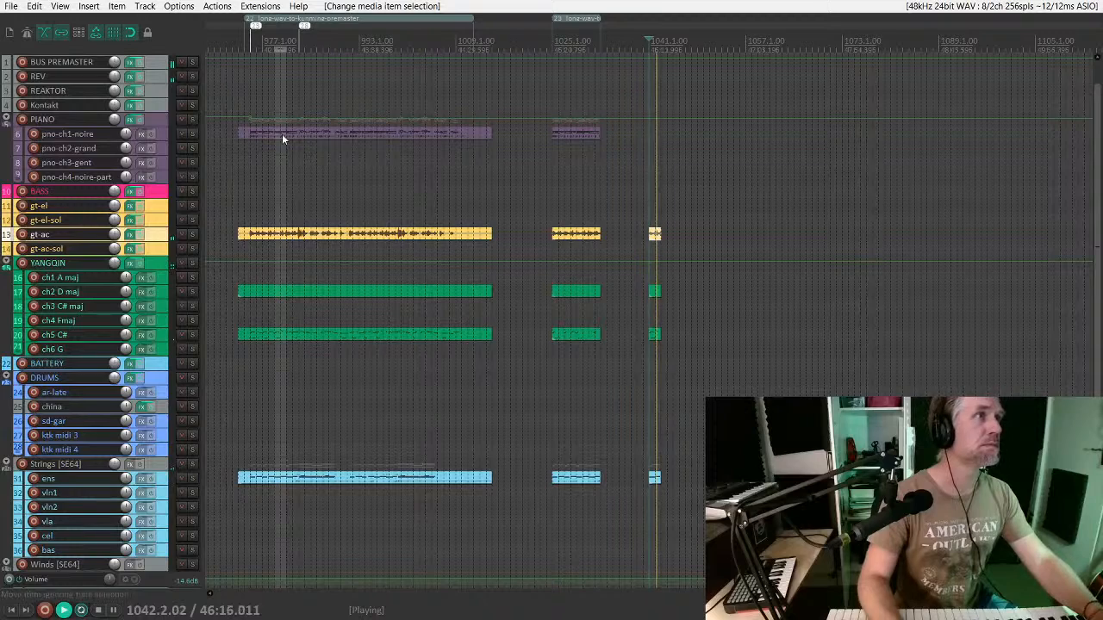
drag(280, 135, 663, 135)
scroll(663, 134, up, 6)
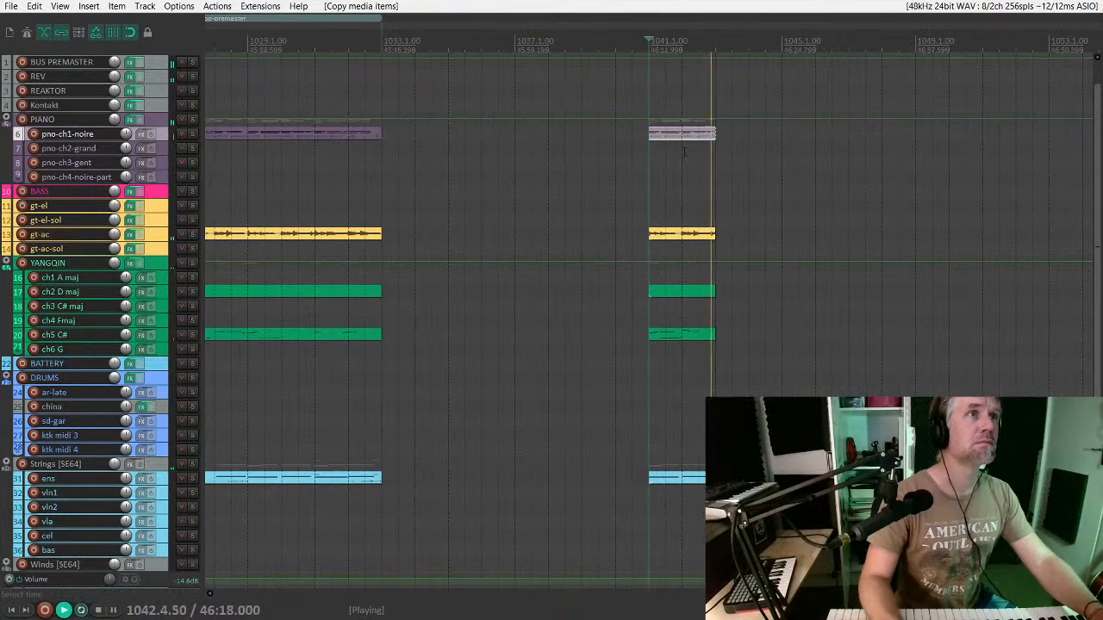
Step: Play the copied two-bar passage from bar 1041
key(space)
click(653, 106)
key(space)
click(699, 137)
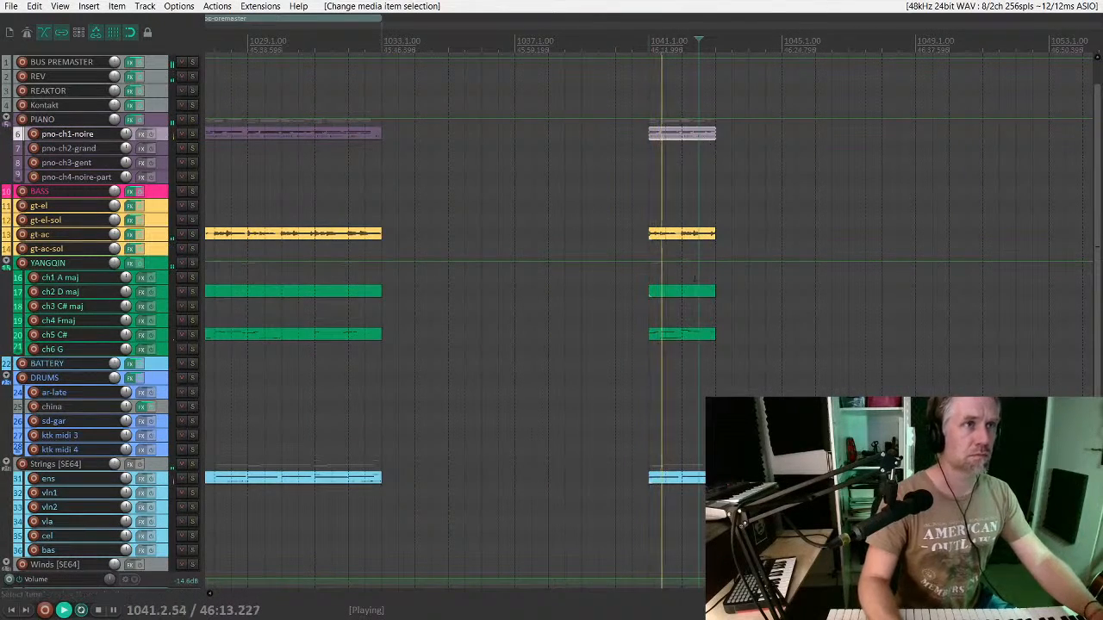
scroll(708, 140, up, 3)
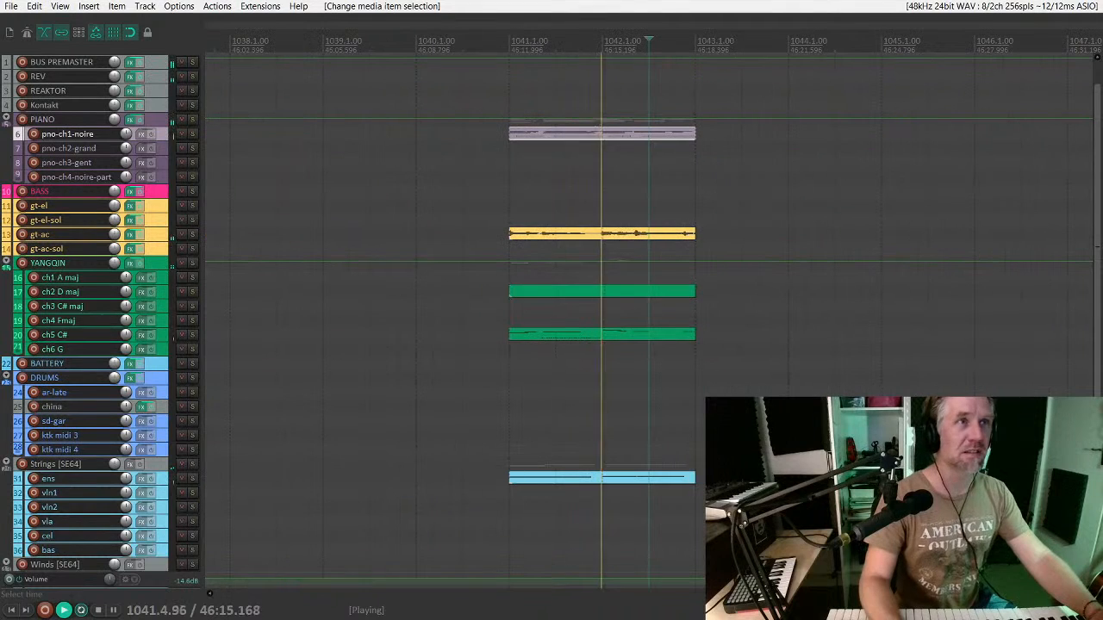
Step: Shorten the copied gt-ac item with a fade-out at its end, and trim the end of the copied pno-ch1-noire item
drag(695, 234, 659, 229)
click(681, 230)
key(space)
drag(694, 131, 661, 131)
Step: Open the copied pno-ch1-noire item in the inline MIDI editor, move all its notes up, and play from bar 1041
click(555, 133)
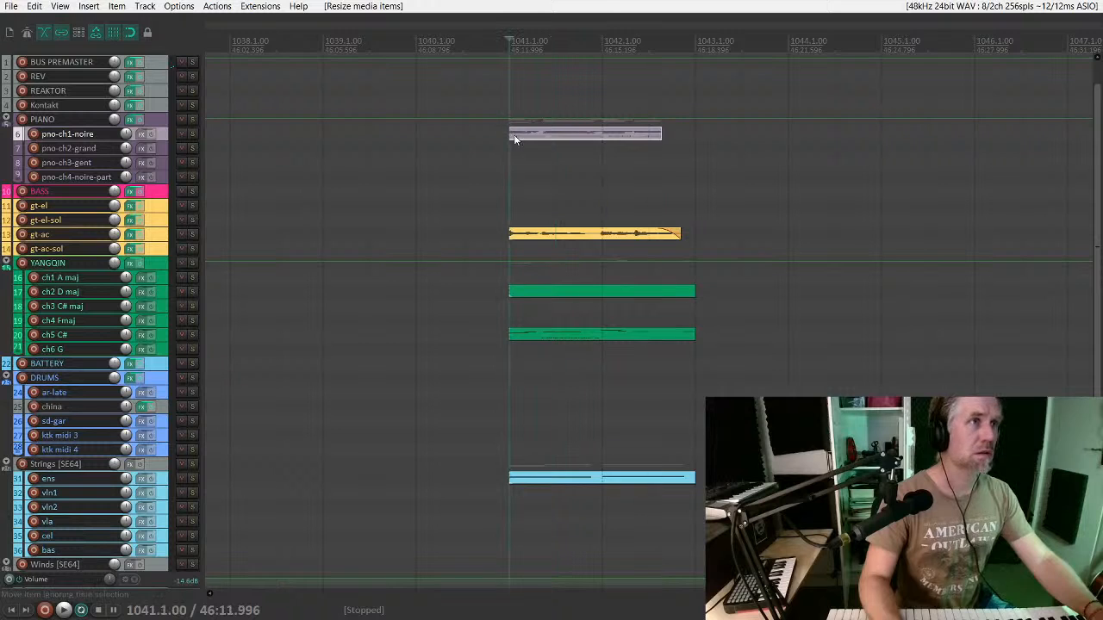
double_click(534, 134)
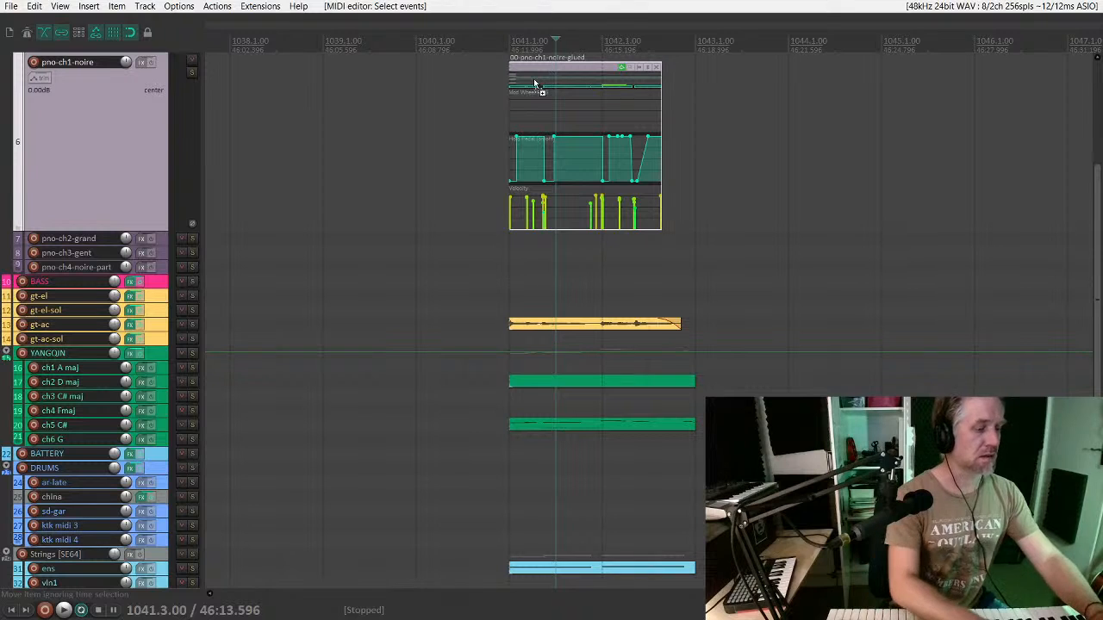
key(ctrl+a)
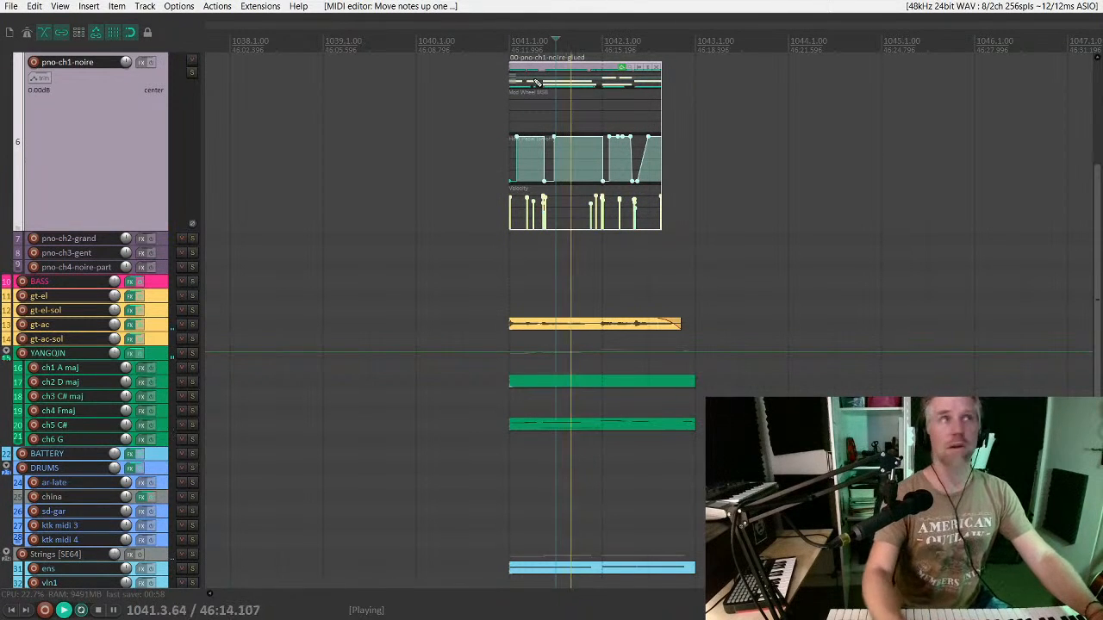
click(498, 169)
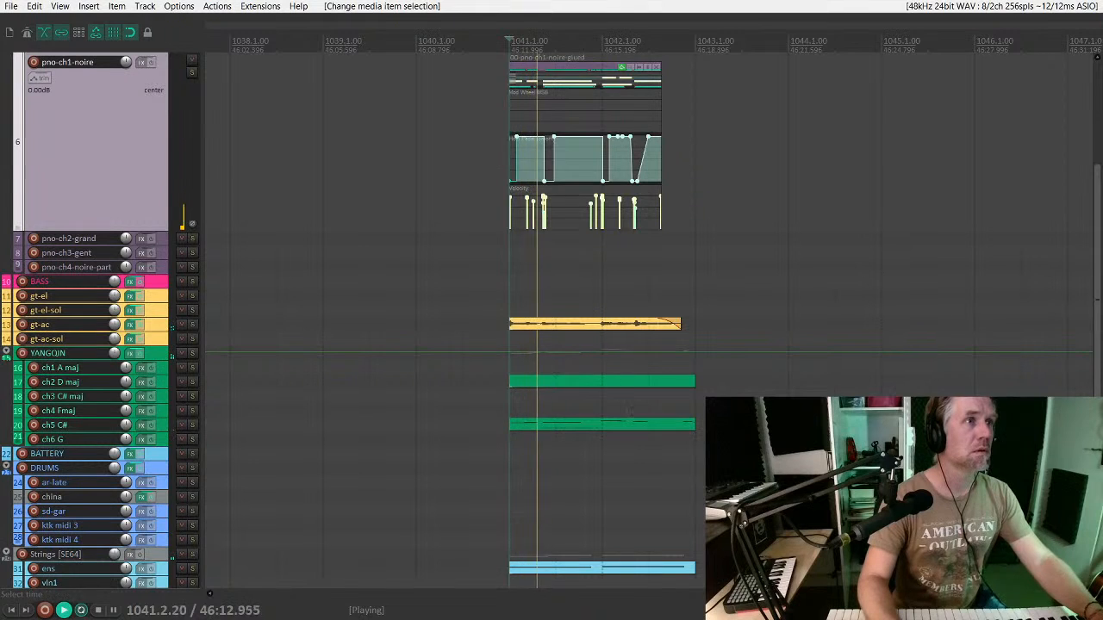
Step: Mute the copied ch5 C# item at bar 1041 and return to the multi-track overview
click(589, 425)
key(u)
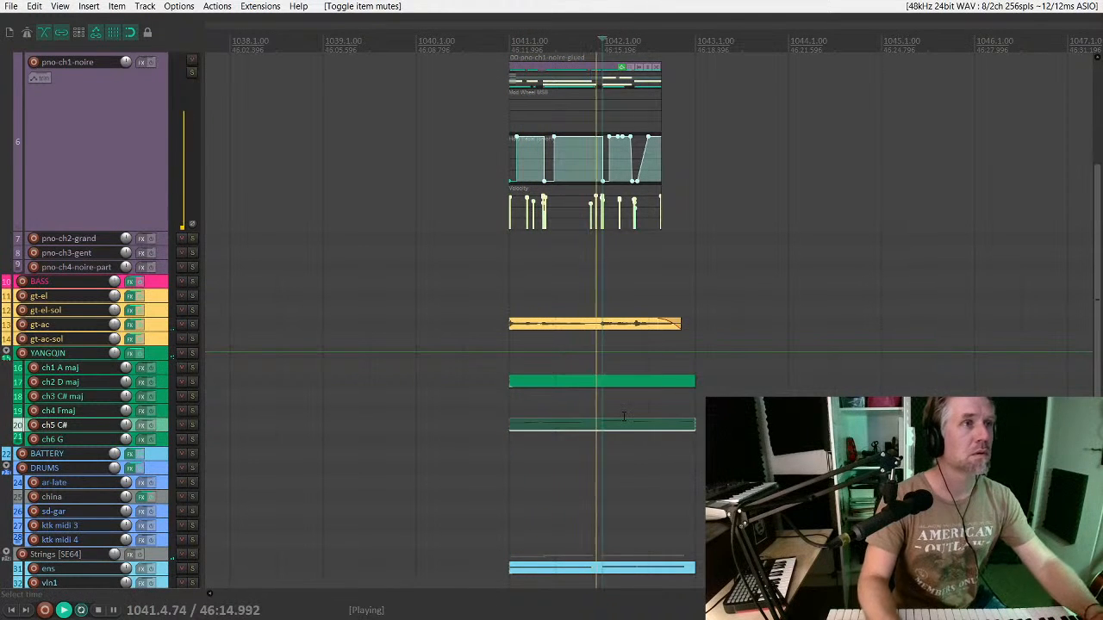
key(grave)
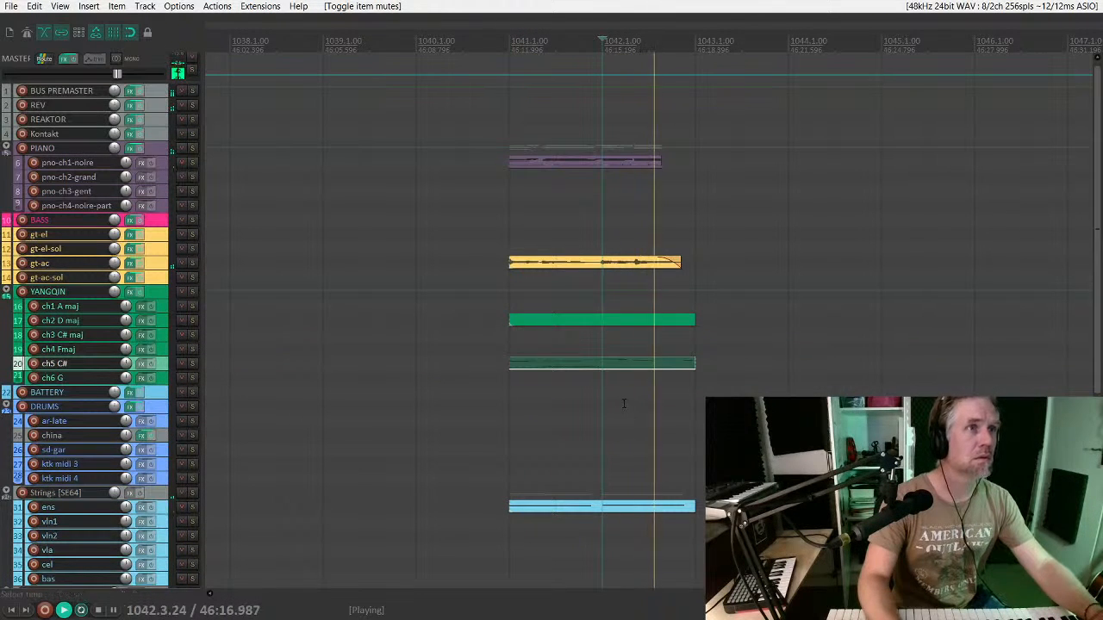
scroll(684, 258, down, 2)
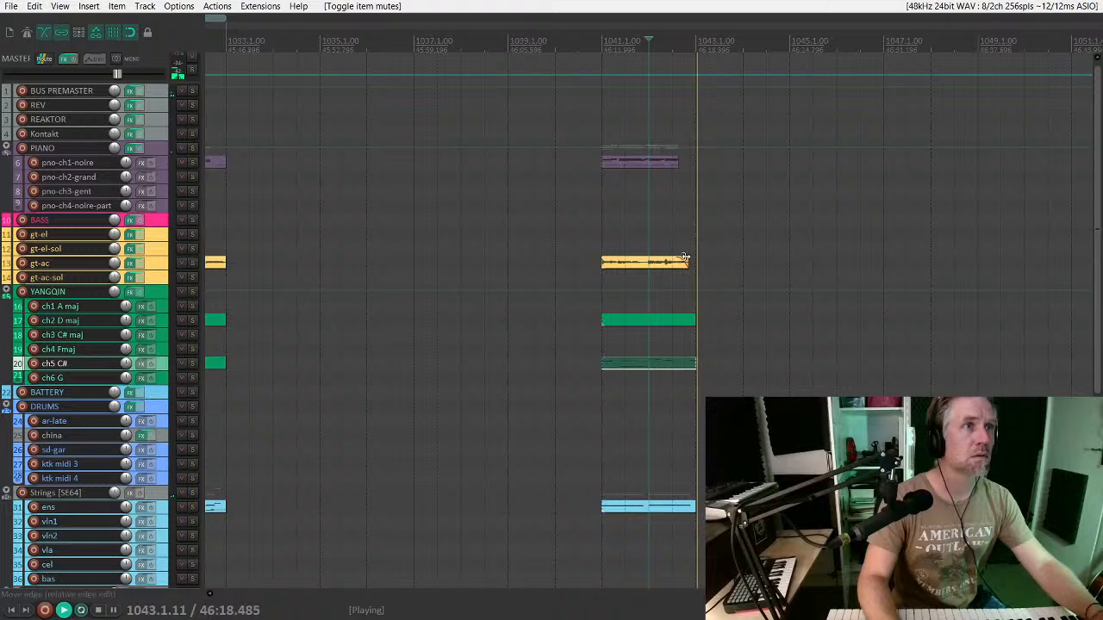
Step: Enlarge the pno-ch1-noire track and zoom its inline MIDI editor in on the notes around bar 1042
click(653, 186)
key(space)
click(664, 162)
key(grave)
scroll(664, 162, up, 7)
key(space)
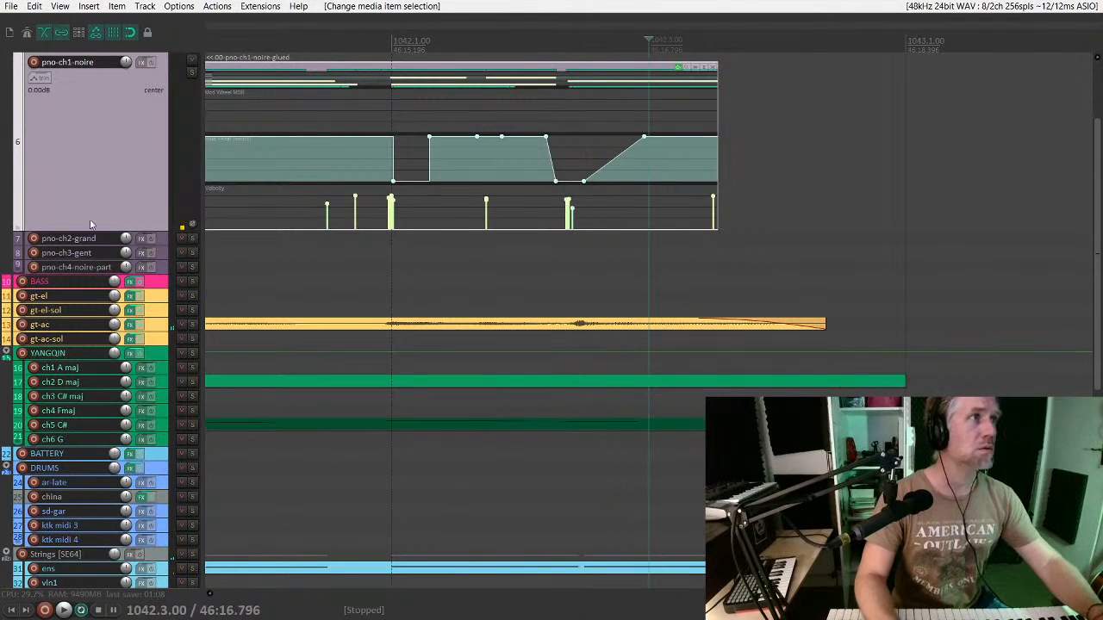
key(shift+grave)
scroll(130, 234, up, 8)
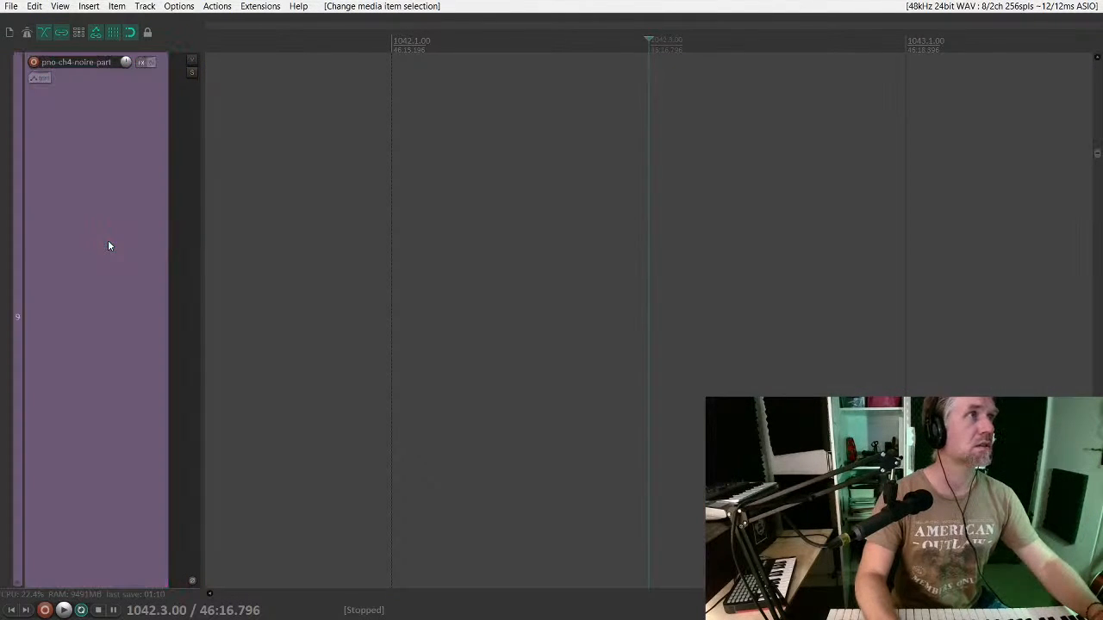
scroll(110, 249, down, 1)
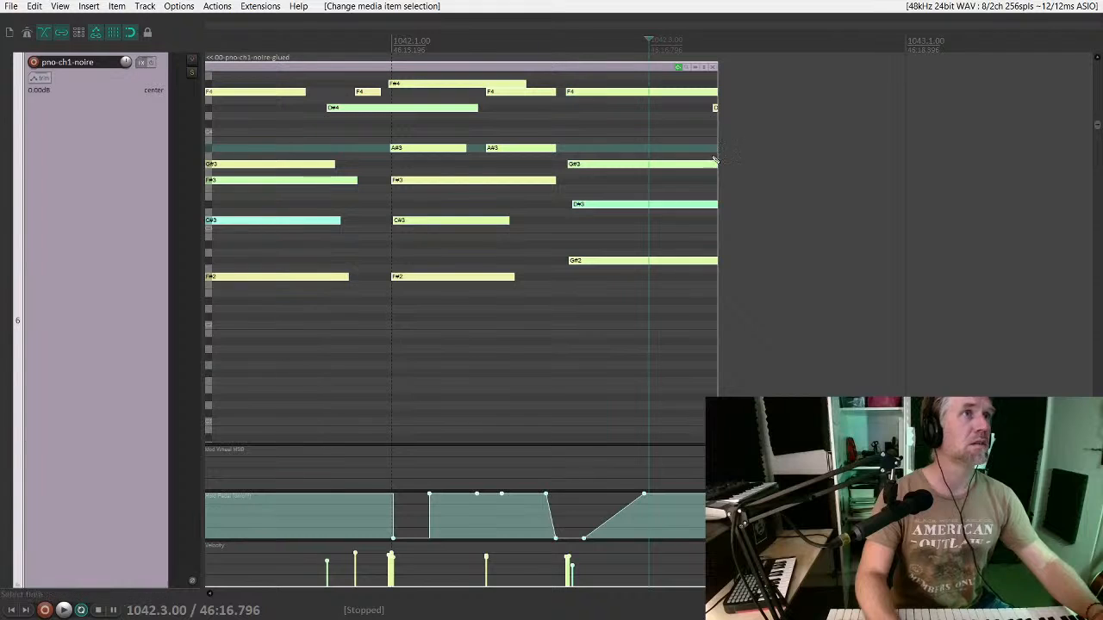
Step: Delete the short note at the very end of the copied pno-ch1-noire item and play from bar 1042
click(626, 126)
click(479, 114)
key(space)
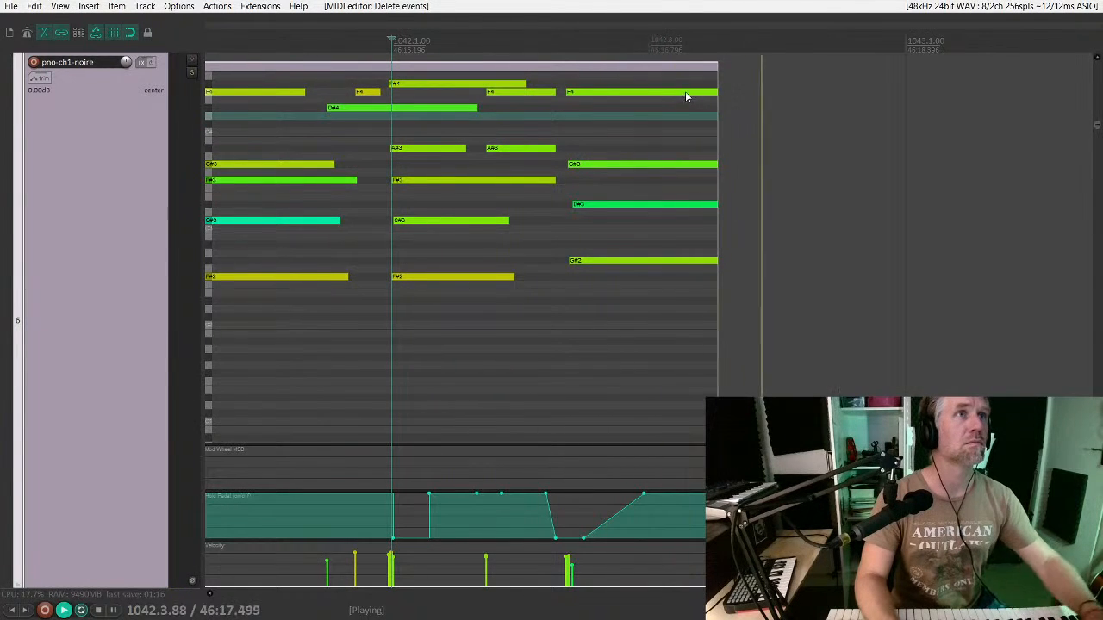
Step: Lower the final F4 note of the pno-ch1-noire item to D#4 and play from bar 1041
mouse_move(685, 93)
mouse_down()
mouse_move(687, 112)
mouse_move(664, 110)
mouse_move(690, 110)
mouse_up()
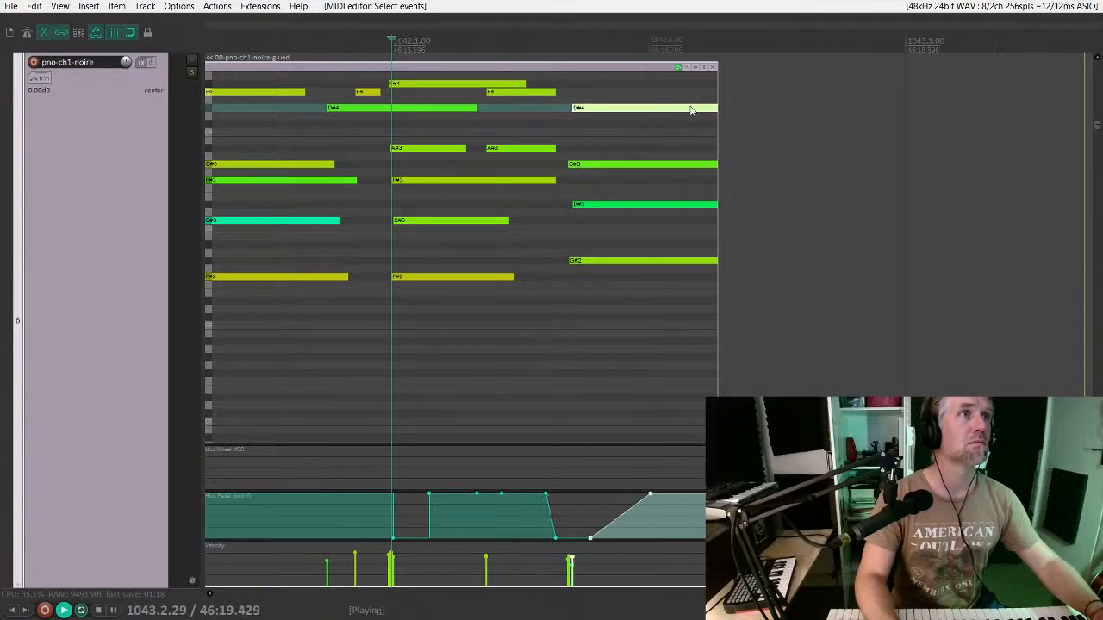
key(space)
scroll(668, 112, down, 4)
key(space)
click(443, 140)
key(space)
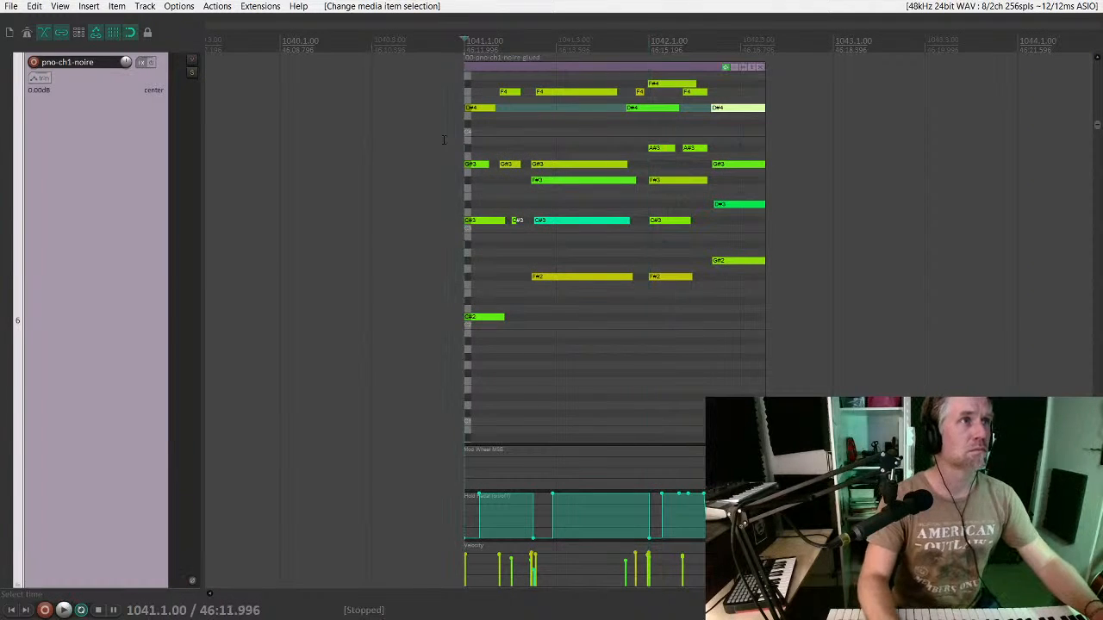
key(space)
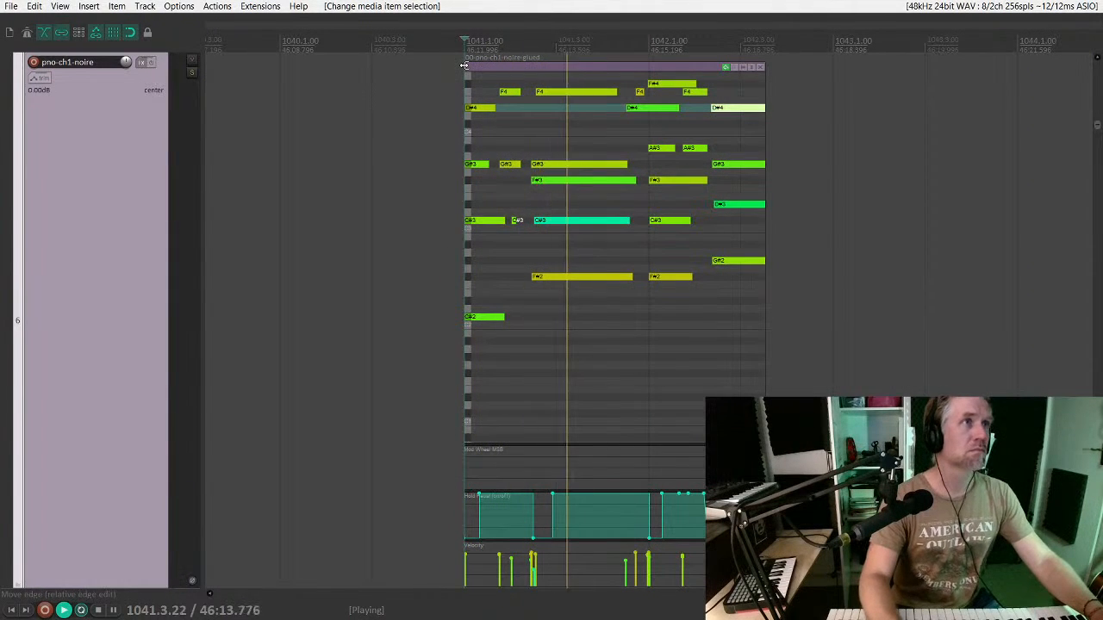
Step: Trim the start of the copied pno-ch1-noire item to 1041.4.50 and play from there
drag(464, 66, 627, 65)
key(space)
click(628, 68)
key(space)
scroll(666, 280, down, 6)
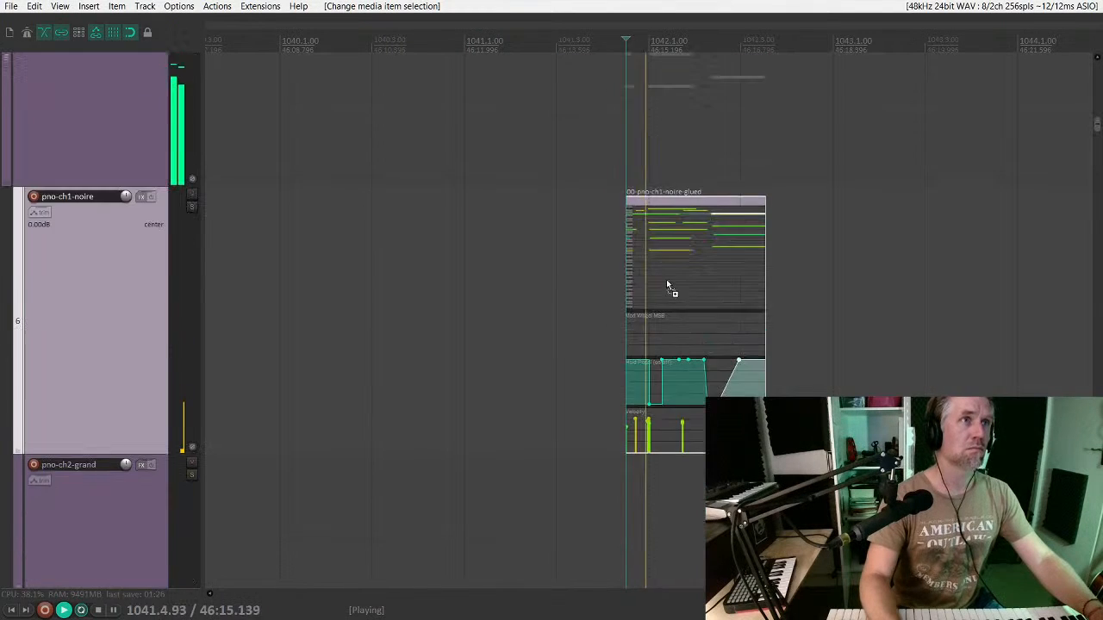
scroll(678, 284, down, 6)
Step: Trim the start of the copied gt-ac item to align with the shortened piano item
click(462, 265)
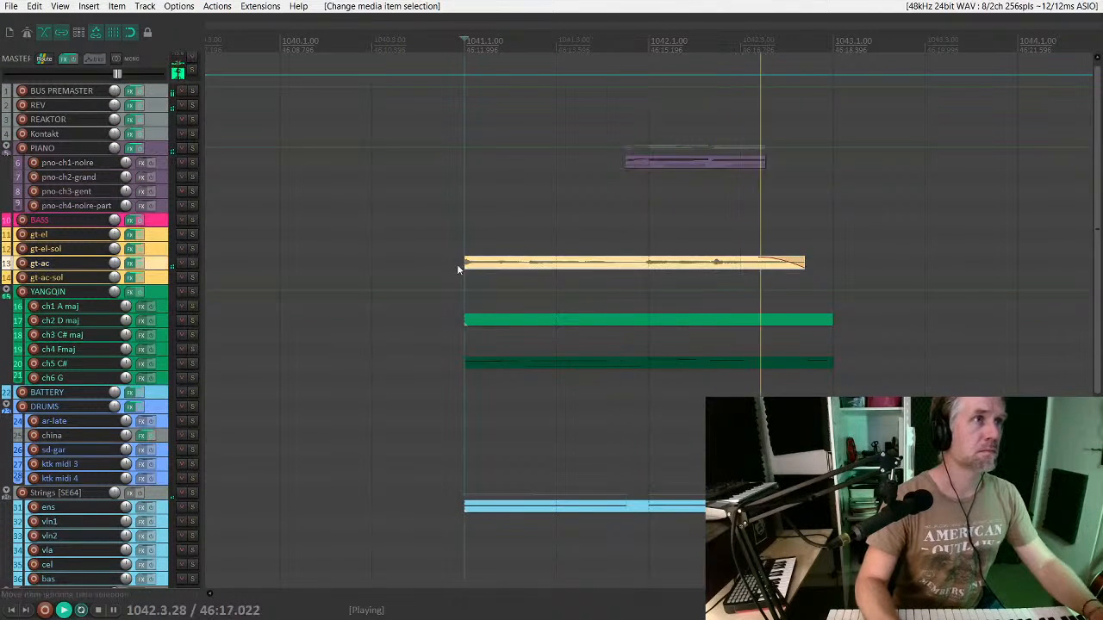
drag(463, 263, 626, 264)
key(space)
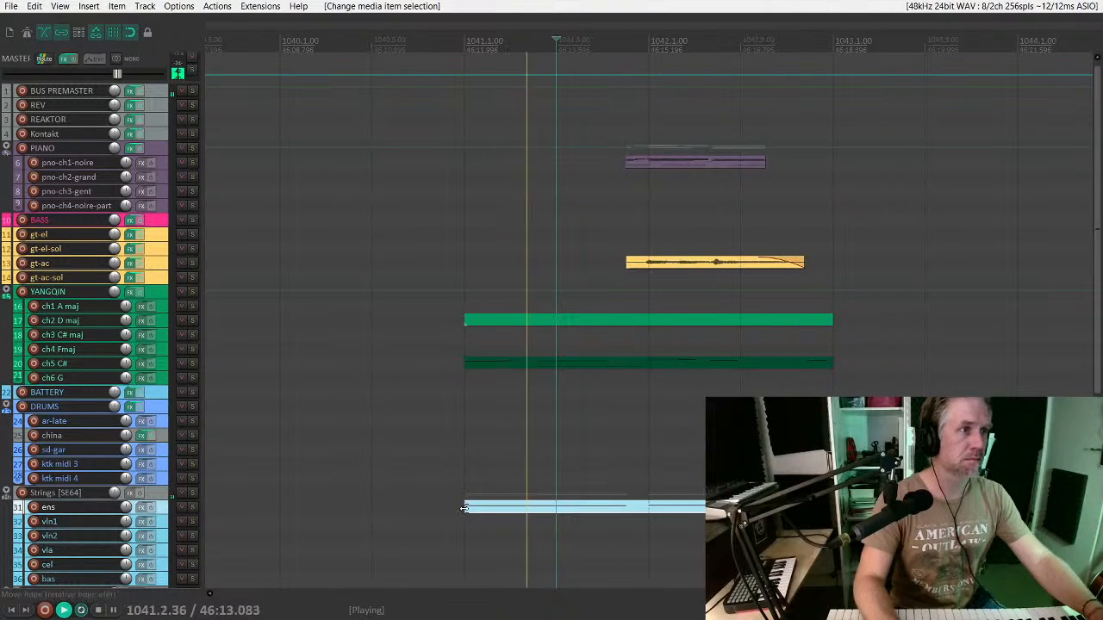
Step: Trim the start of the copied ens strings item to just before bar 1042 and play from 1041.4.50
drag(464, 507, 632, 505)
key(space)
click(623, 425)
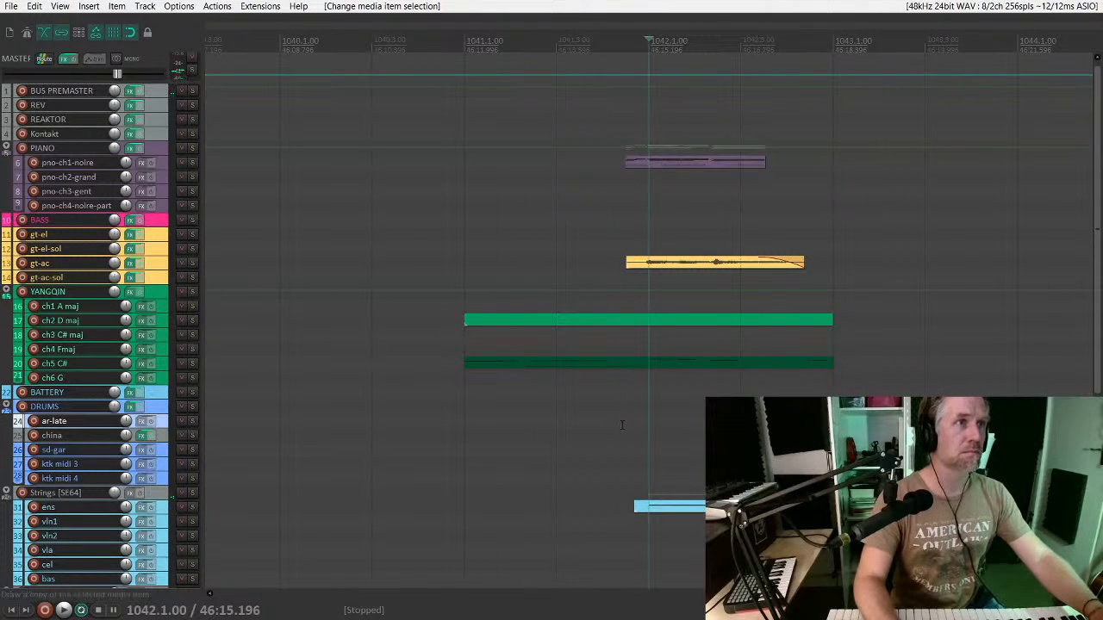
key(space)
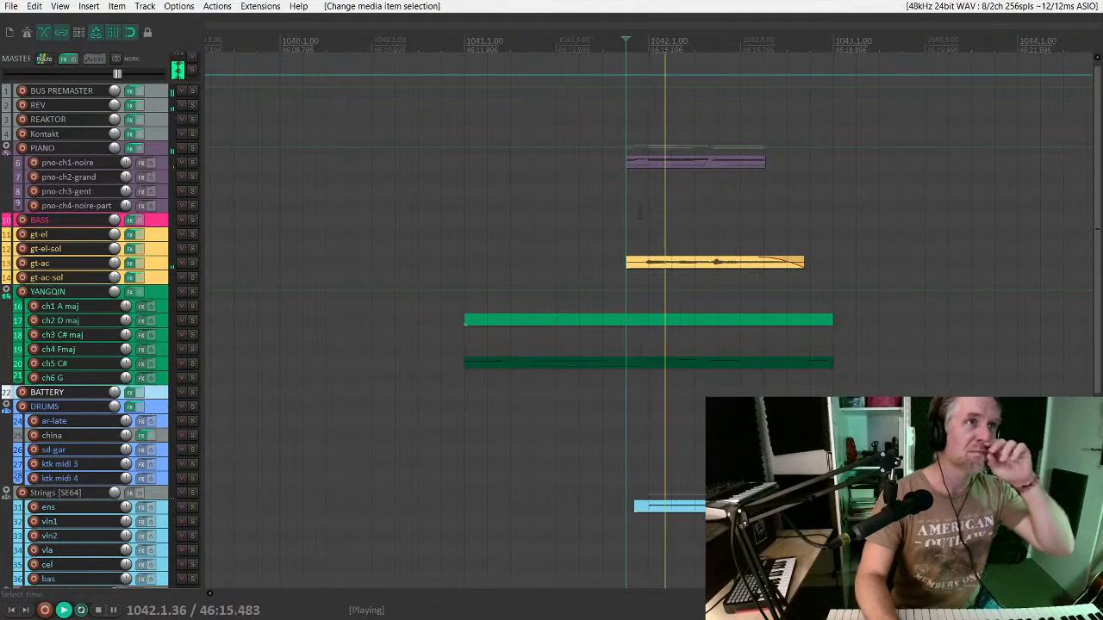
Step: Fine-tune the start edge of the pno-ch1-noire item, delete the leftover notes at its beginning, and play the result
drag(626, 160, 629, 157)
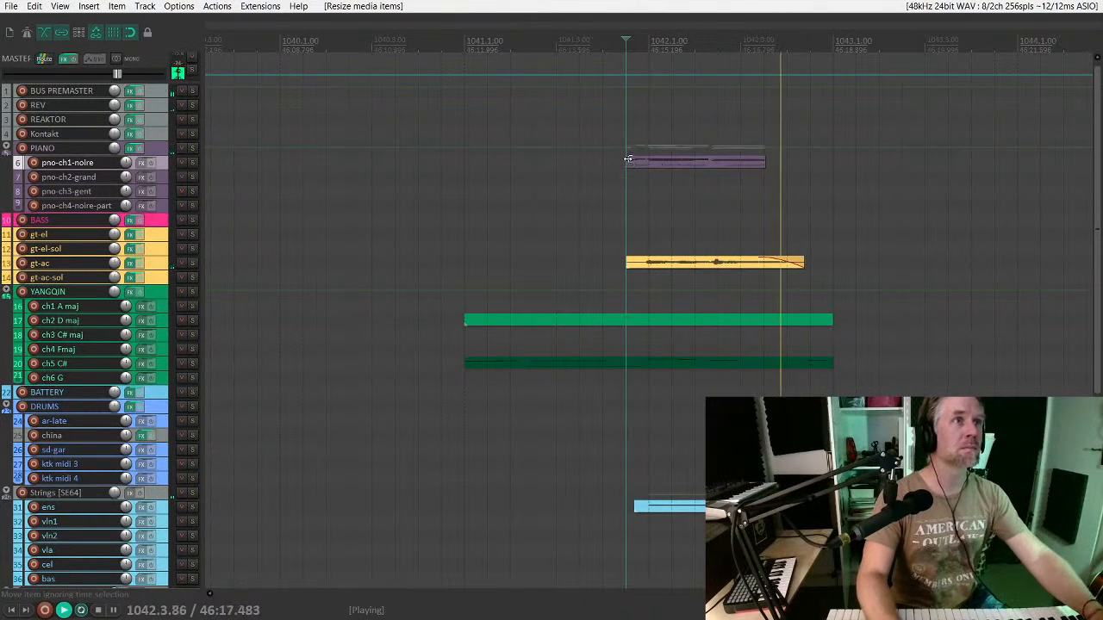
key(space)
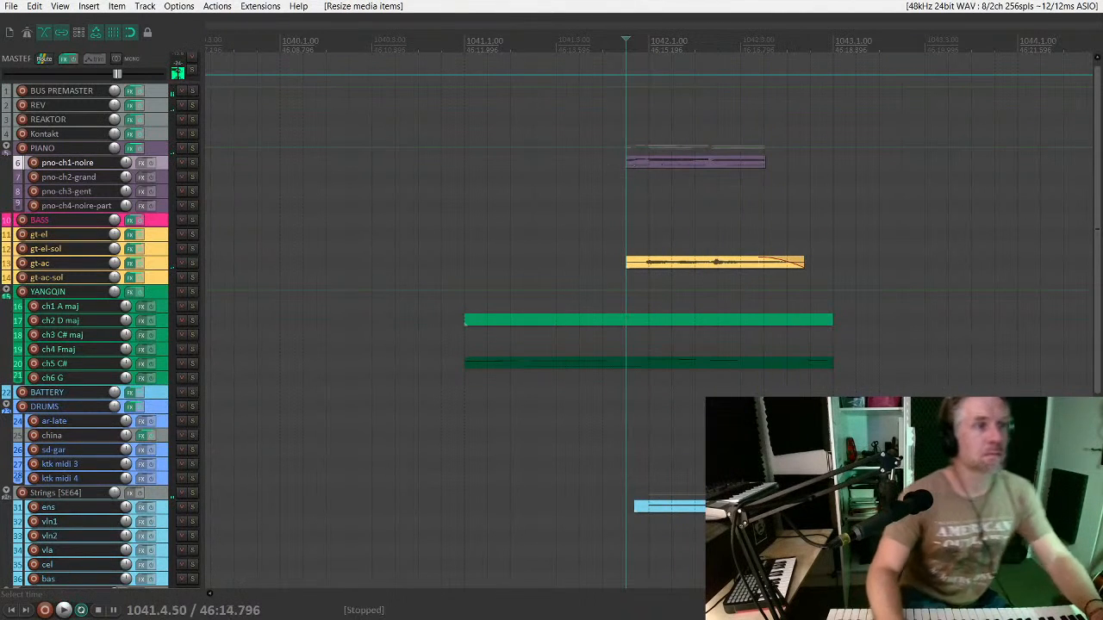
double_click(654, 162)
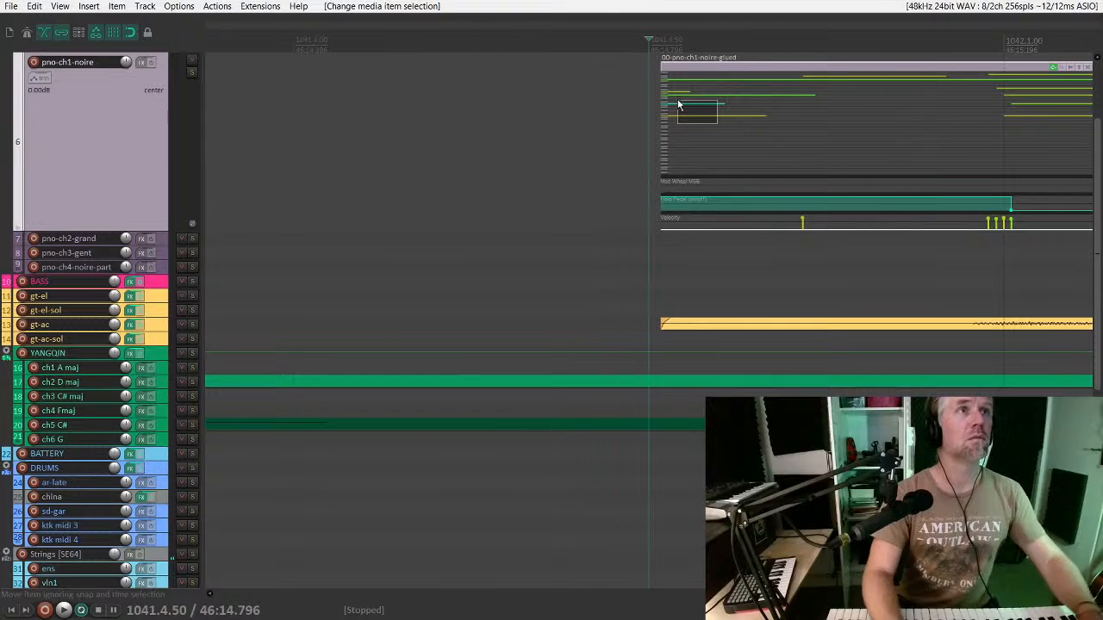
key(Delete)
key(space)
scroll(692, 118, down, 10)
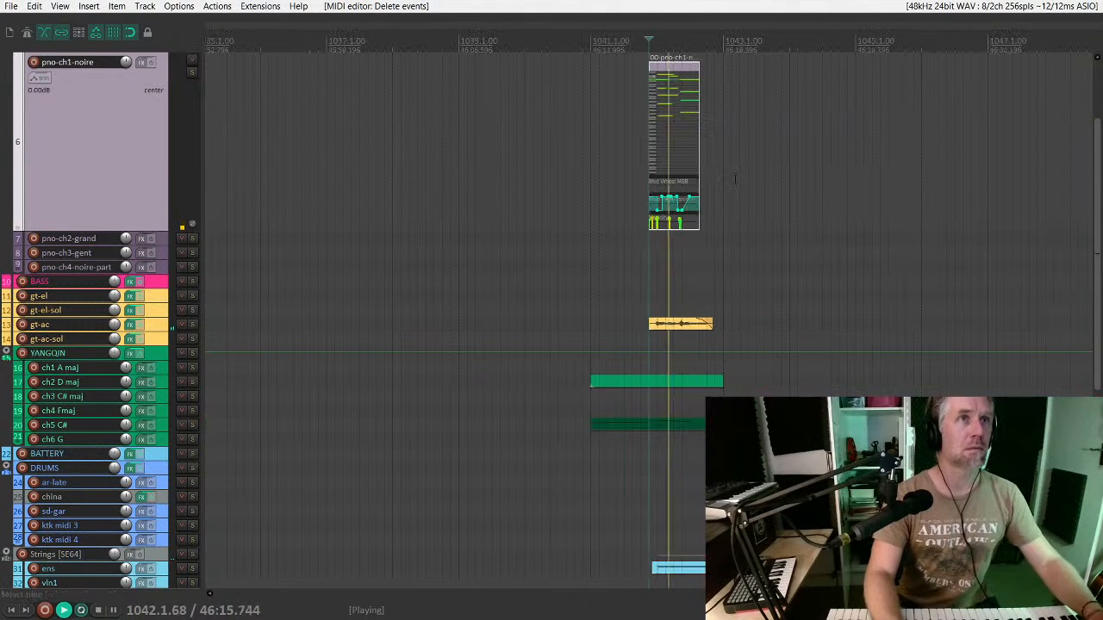
Step: Split the gt-ac item at 1042.2.50, stretch its second part past bar 1043, and play across the split
double_click(685, 324)
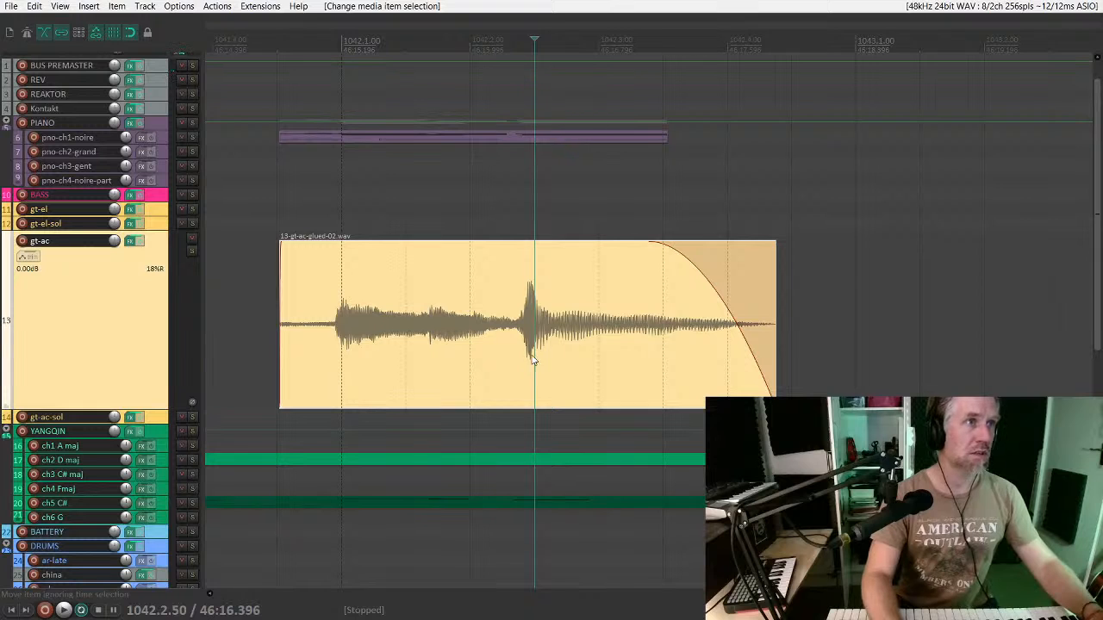
click(599, 360)
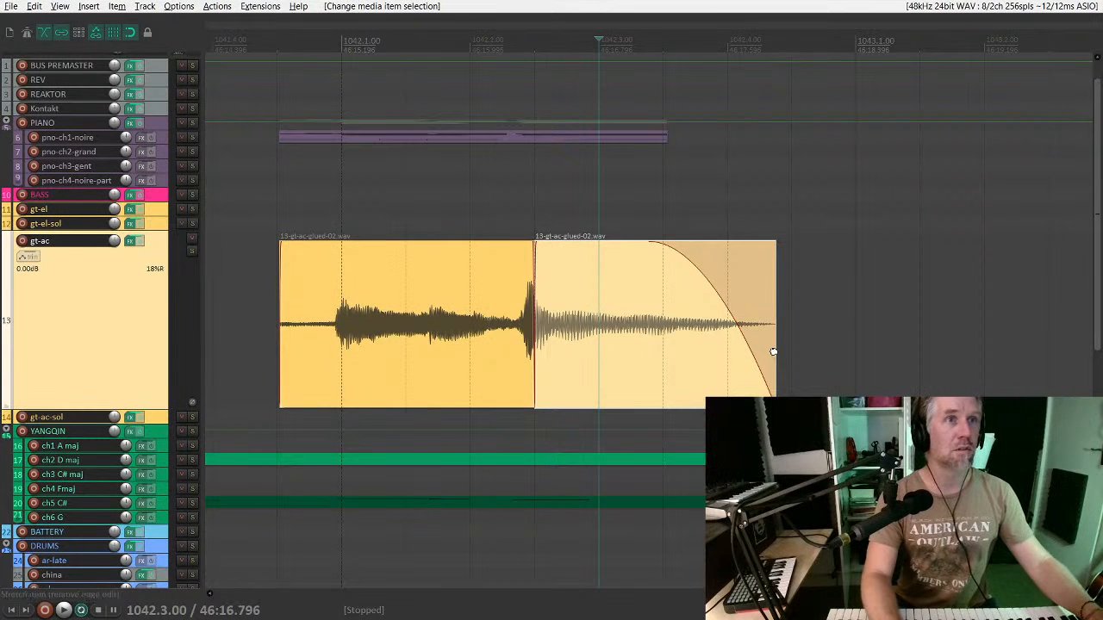
drag(773, 352, 1006, 352)
click(470, 343)
key(space)
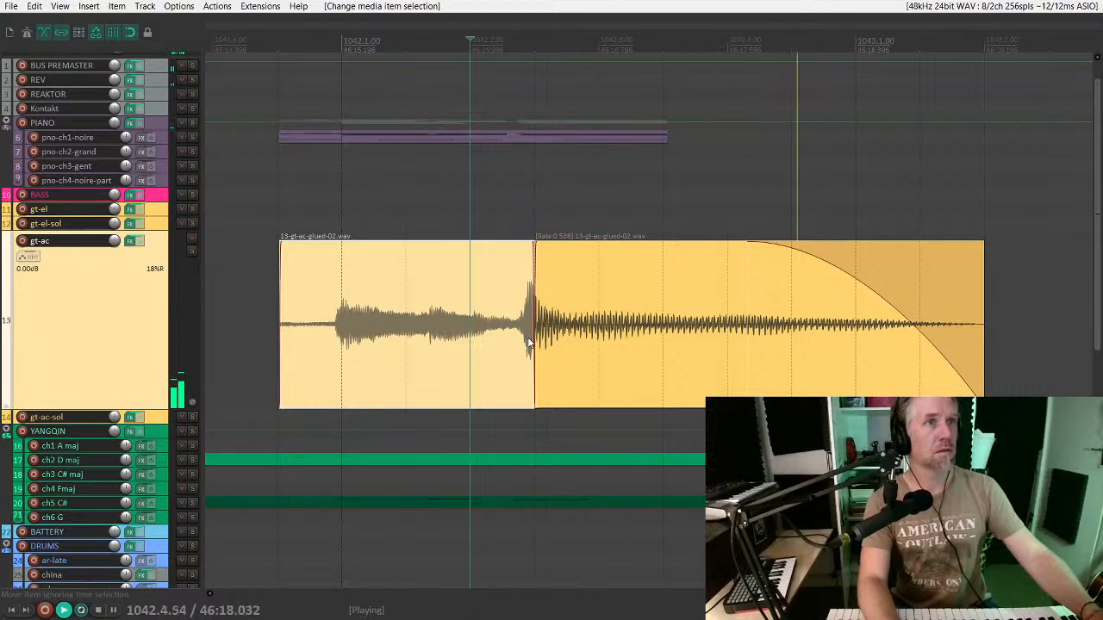
scroll(530, 343, down, 8)
scroll(670, 345, down, 6)
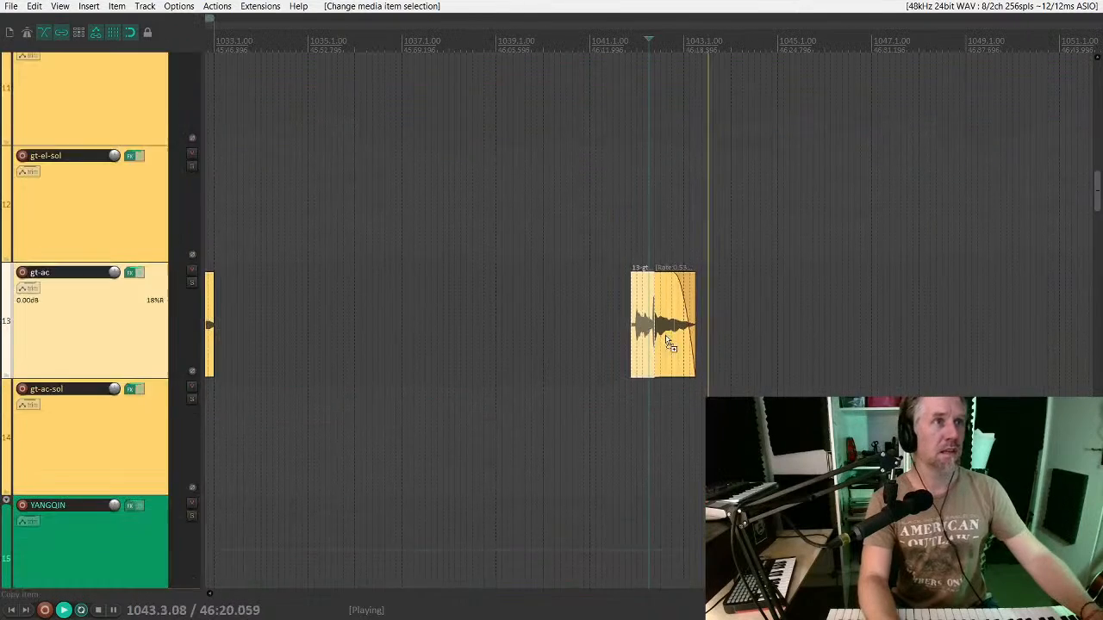
key(space)
Step: Unmute the copied ch5 C# item at bar 1041 and trim its start to 1041.4.50
click(611, 343)
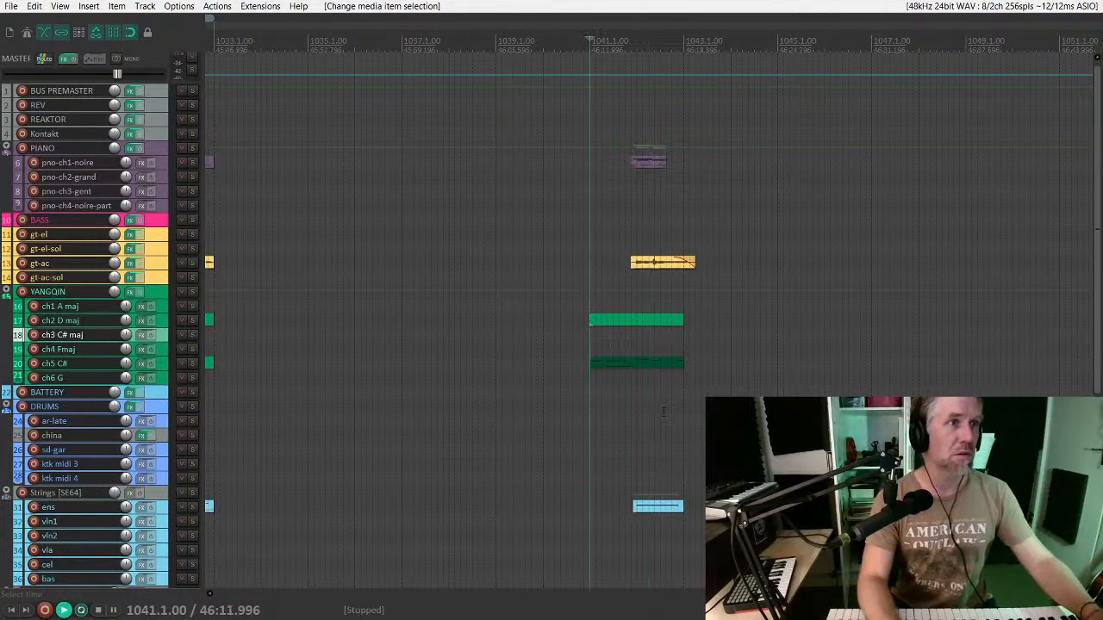
key(space)
click(640, 364)
scroll(640, 367, up, 5)
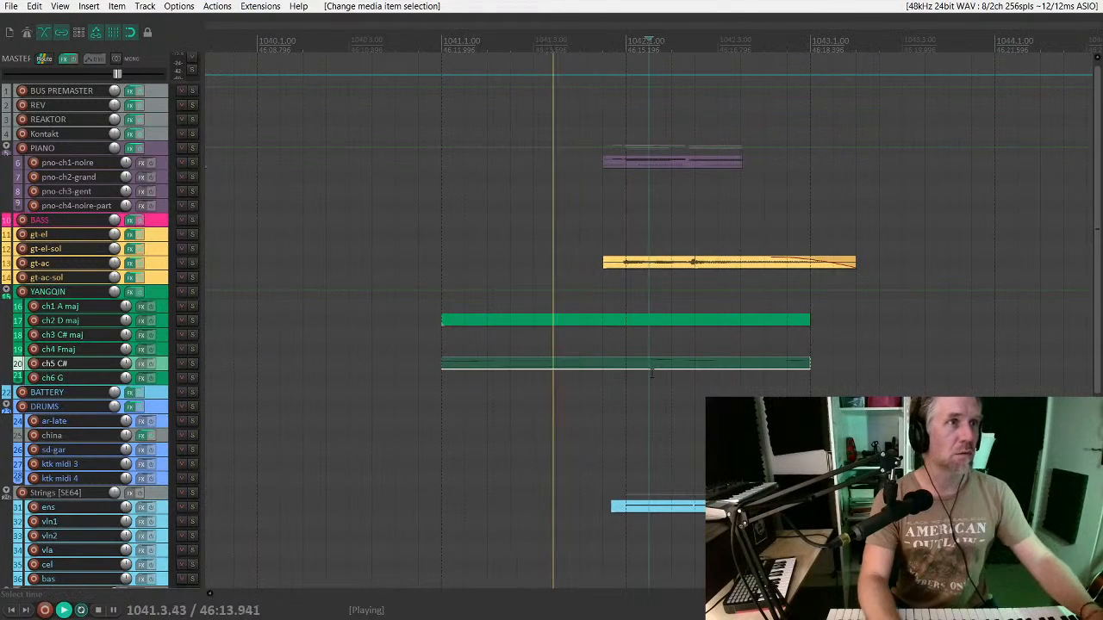
key(m)
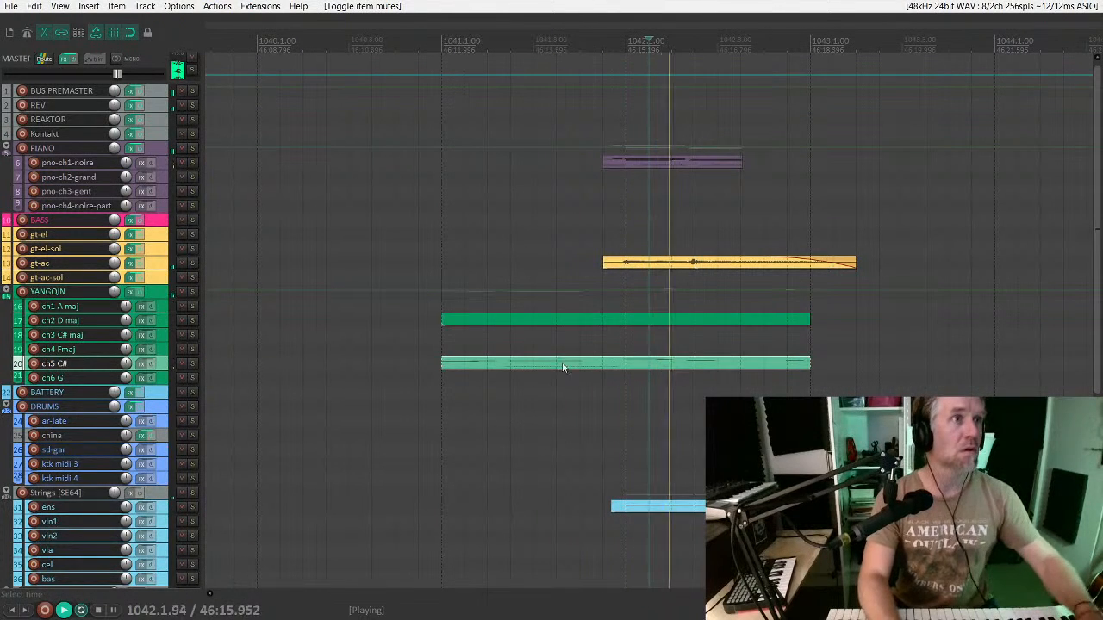
drag(441, 366, 603, 361)
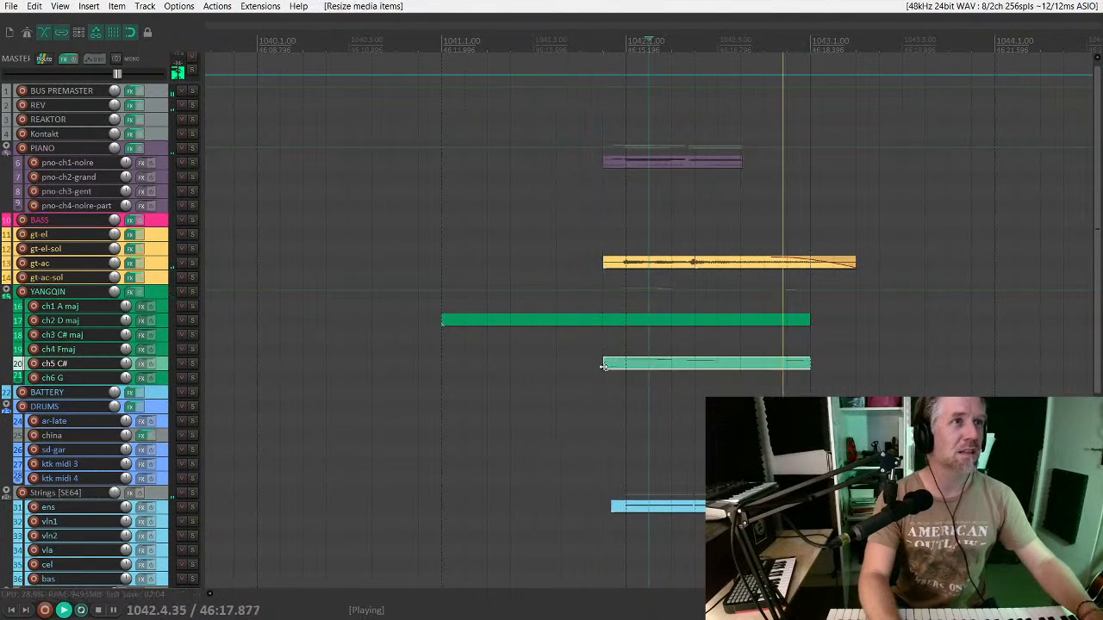
click(600, 368)
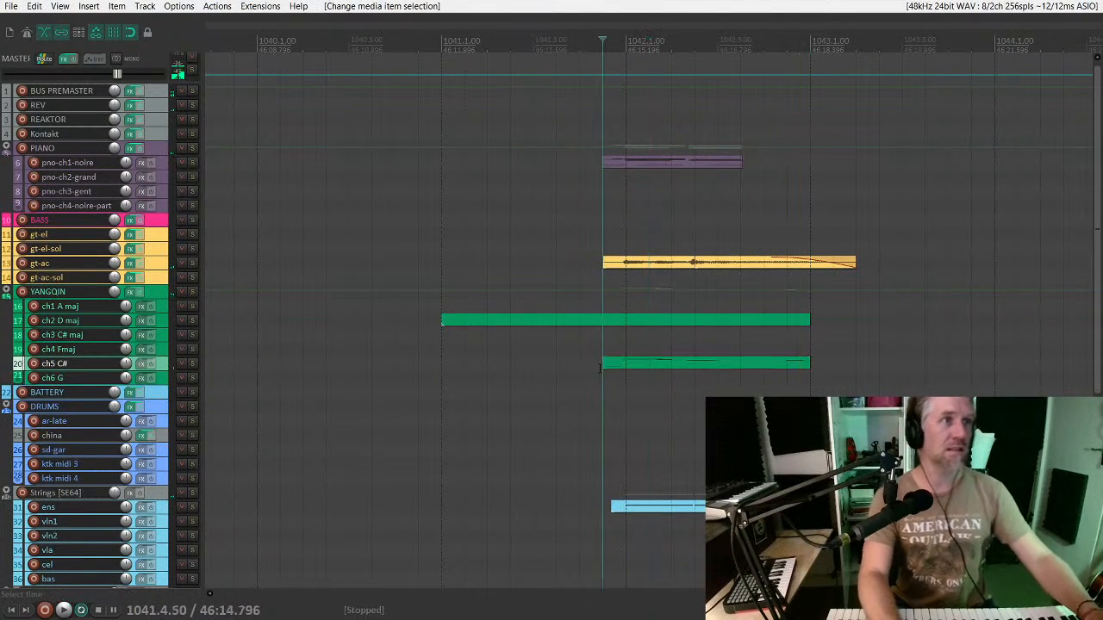
Step: Open the ch5 C# item in the inline MIDI editor, enlarge its track, and play from bar 1042
click(657, 368)
key(space)
key(e)
scroll(661, 373, up, 2)
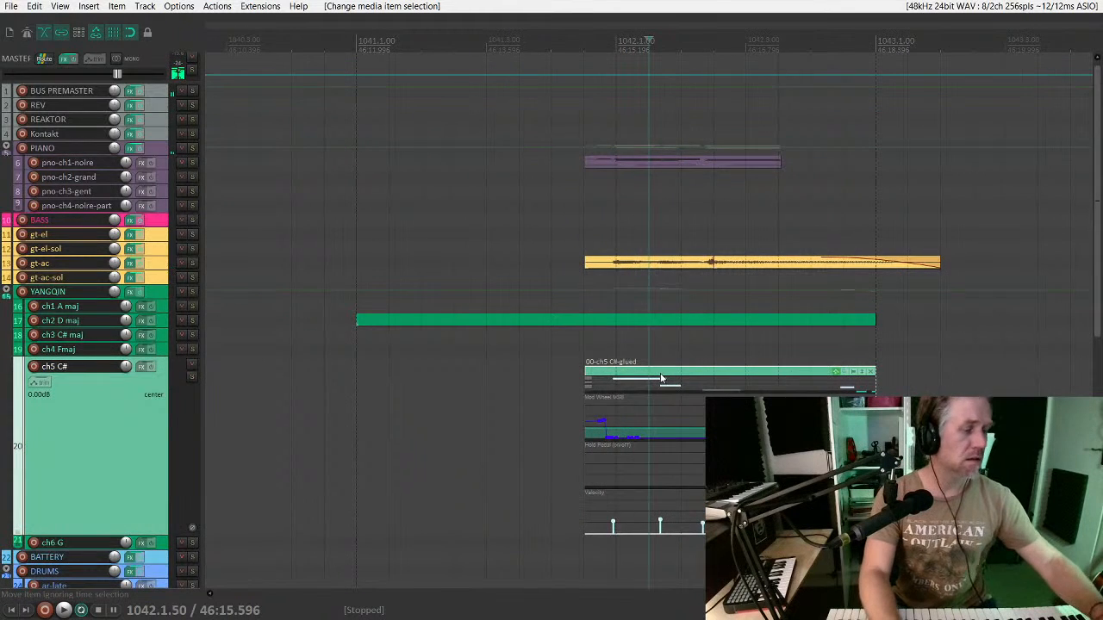
scroll(608, 328, up, 5)
scroll(609, 330, up, 2)
scroll(84, 407, down, 6)
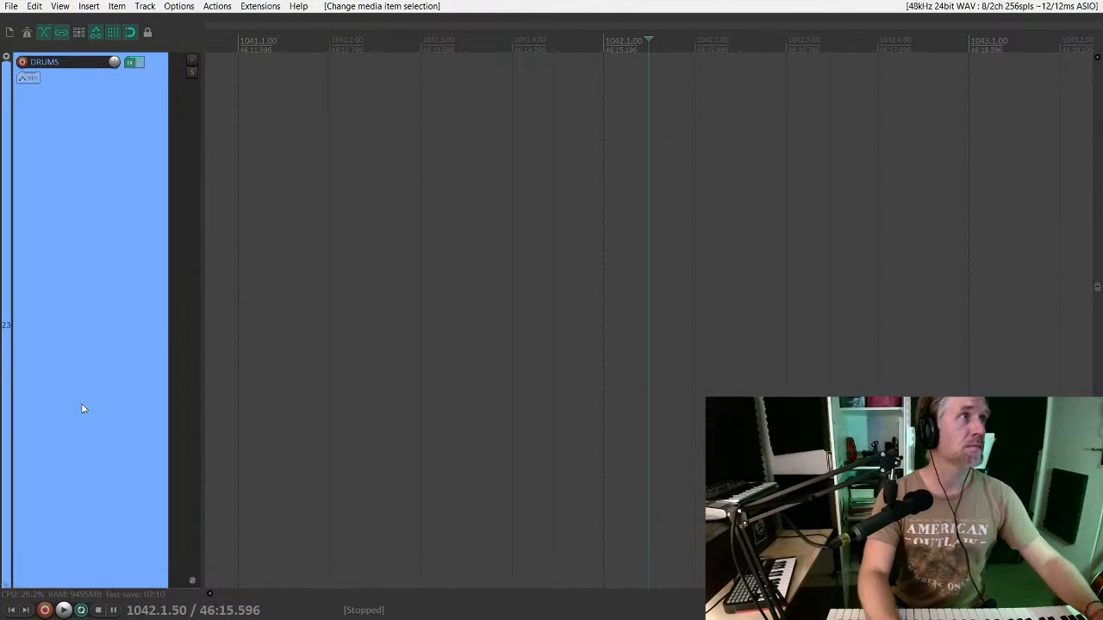
scroll(82, 408, up, 4)
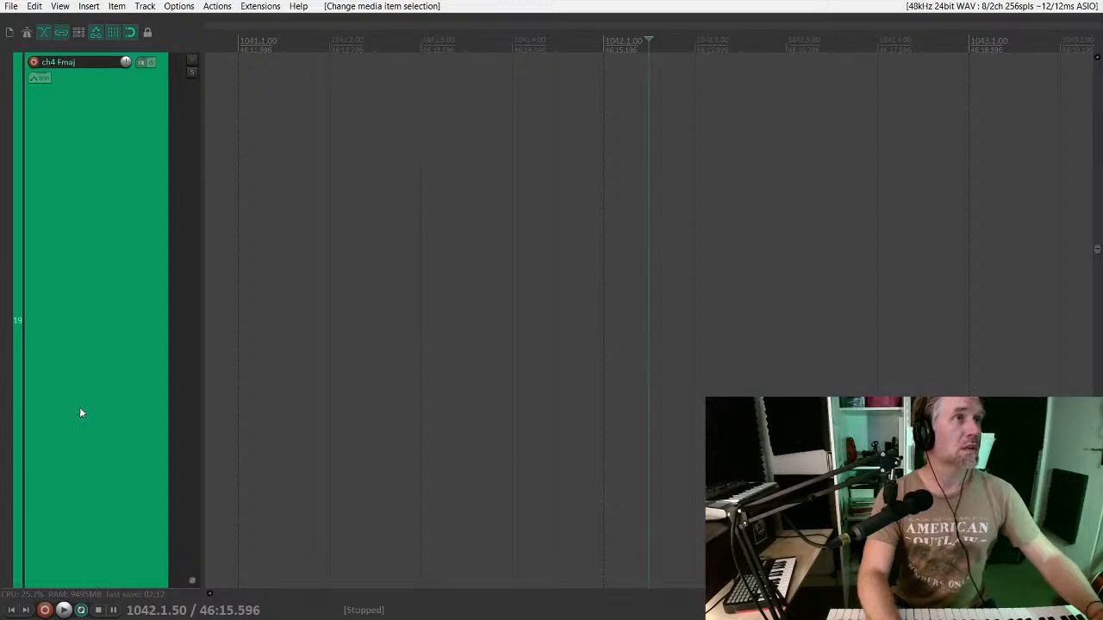
scroll(79, 408, down, 1)
key(space)
click(610, 101)
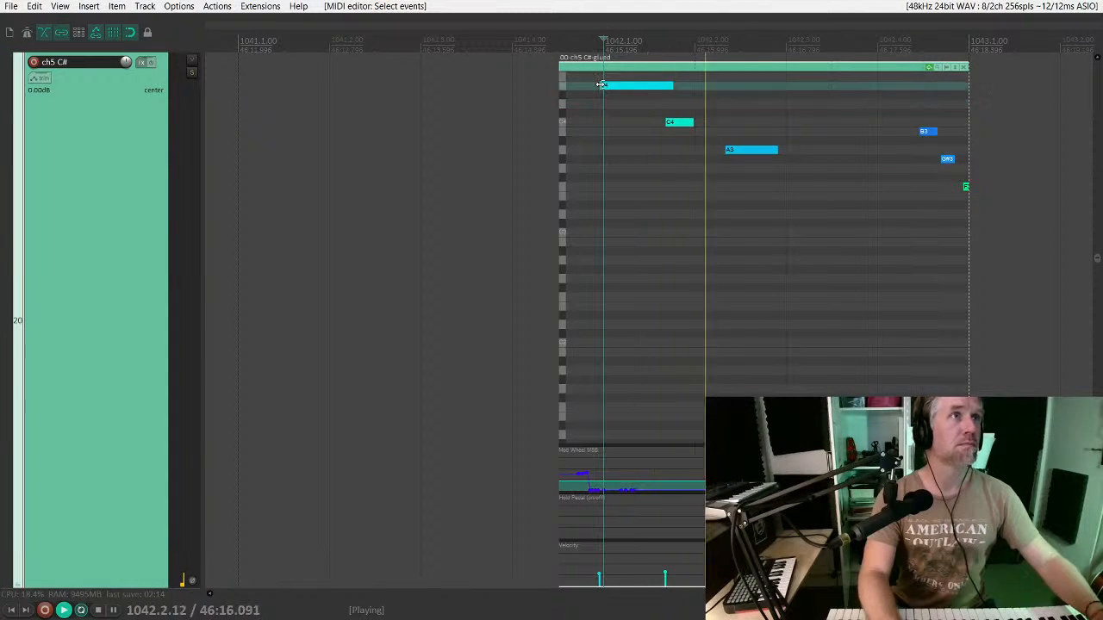
Step: Extend the E4 note's start back to near the beginning of the ch5 C# item and play from 1041.3.82
drag(602, 84, 595, 85)
key(space)
click(534, 85)
key(space)
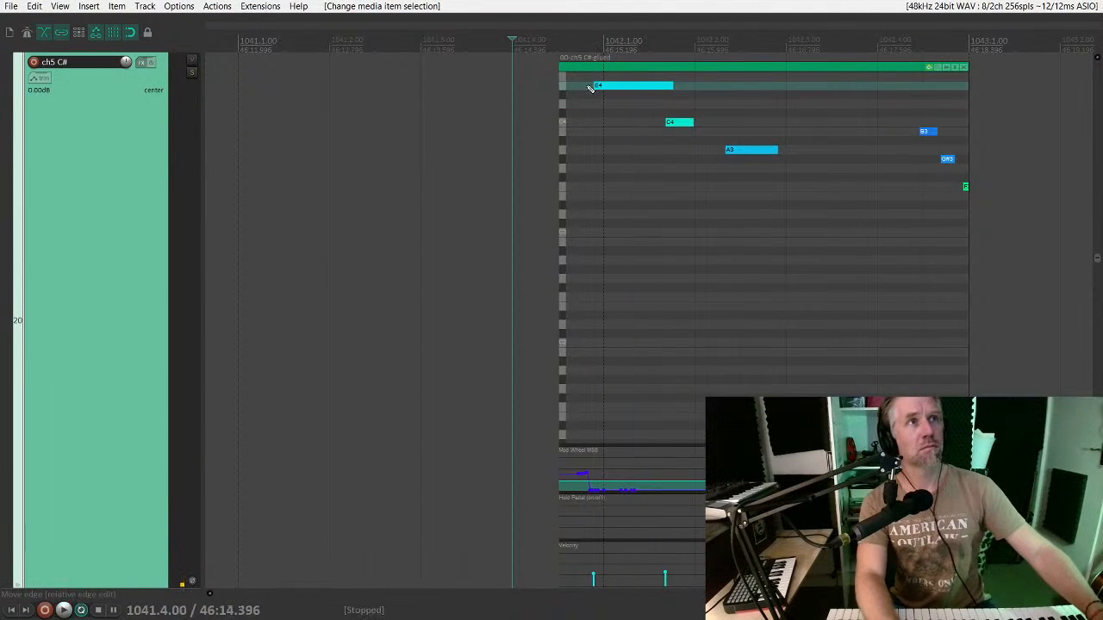
click(496, 105)
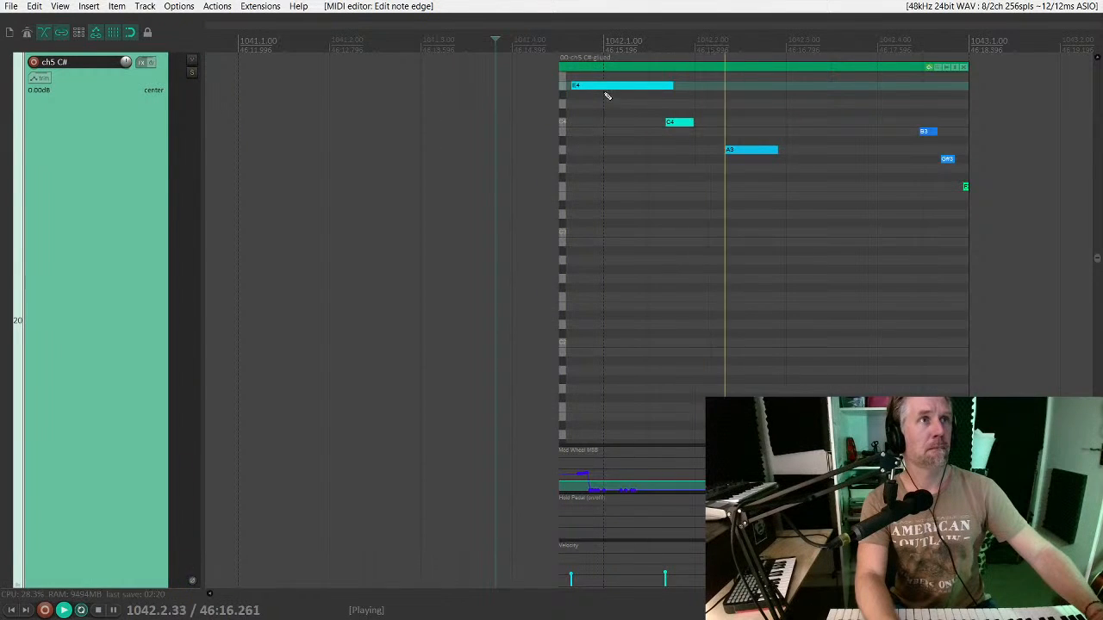
scroll(588, 463, up, 3)
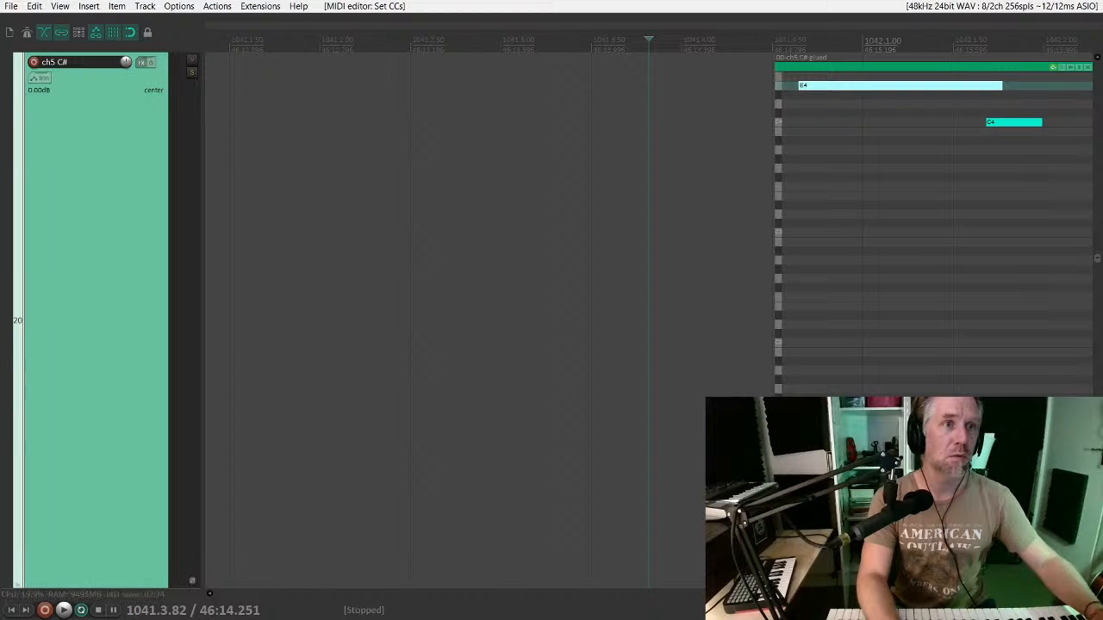
key(space)
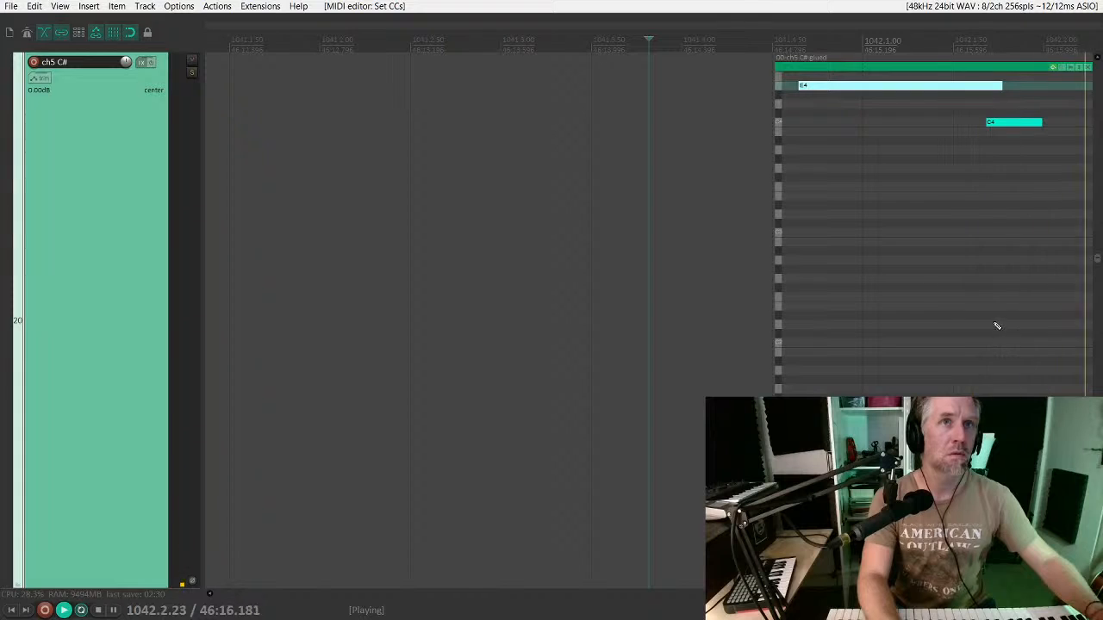
scroll(997, 326, down, 3)
click(841, 152)
key(space)
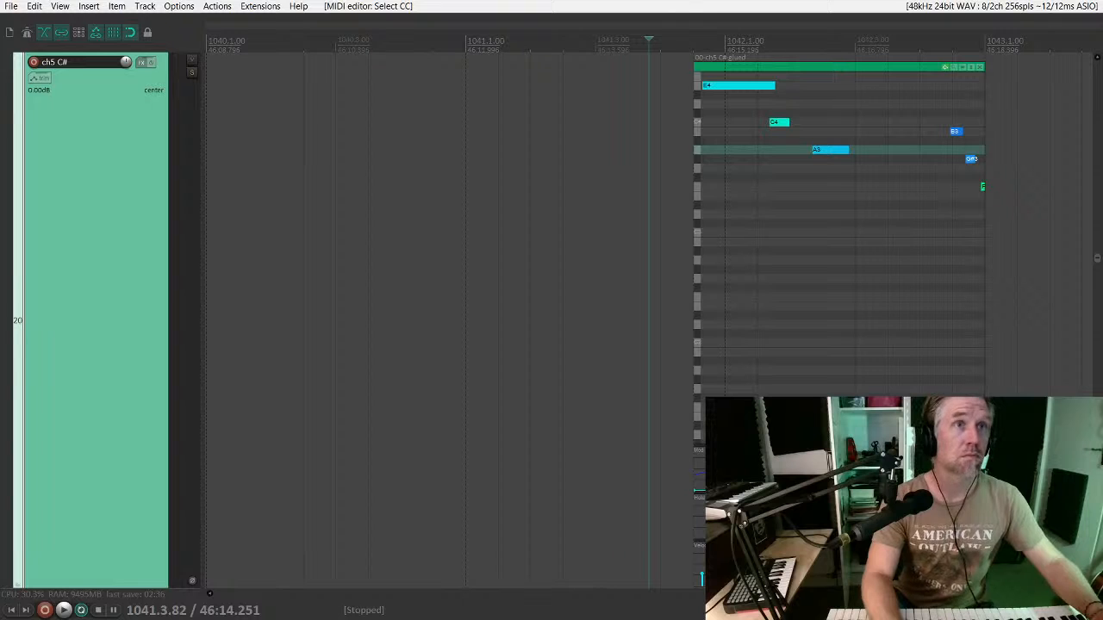
Step: Delete the three short notes at the end of the ch5 C# item and lengthen its A3 note
key(space)
drag(938, 104, 1011, 210)
key(Delete)
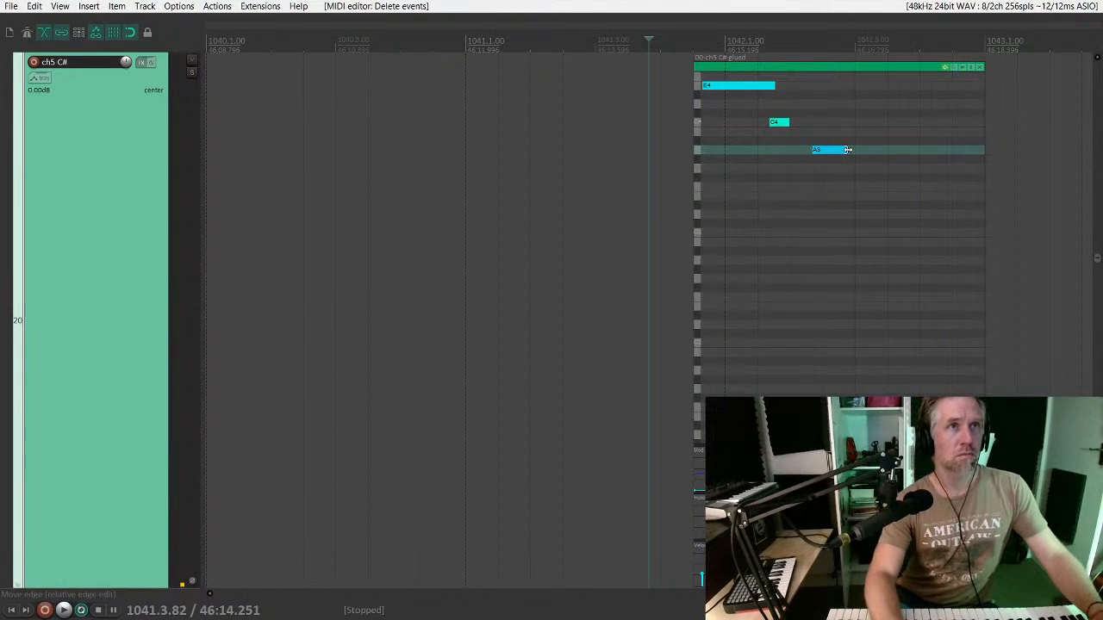
key(space)
Step: Open the ens item at bar 1042 in the inline MIDI editor, enlarge its track, and play from 1042.3.00
scroll(649, 320, down, 3)
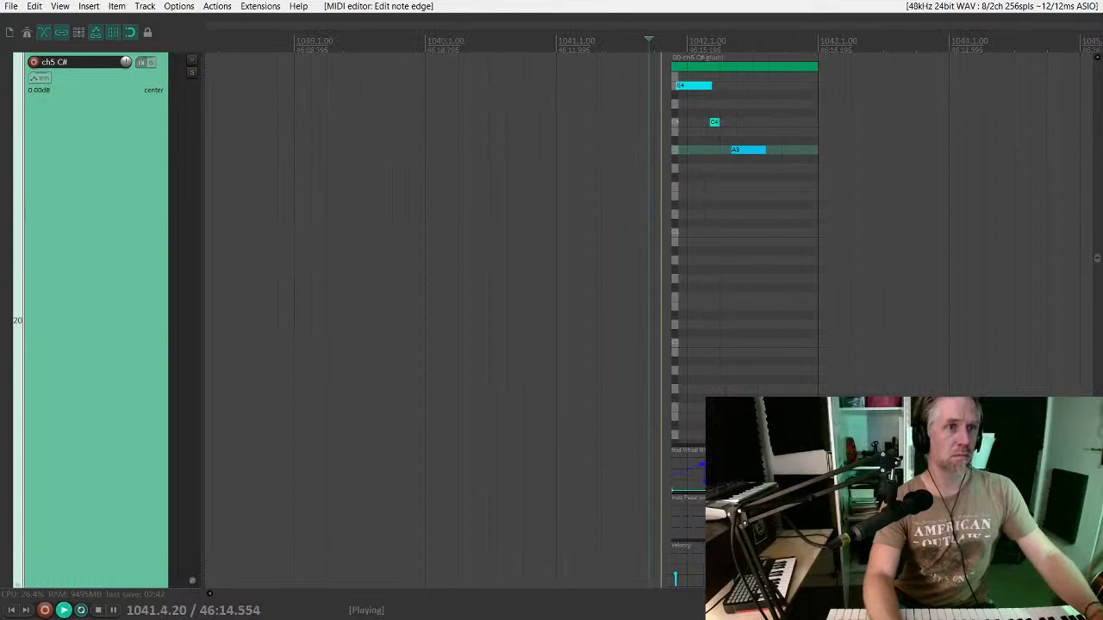
scroll(649, 320, down, 8)
scroll(648, 320, down, 2)
scroll(758, 333, down, 2)
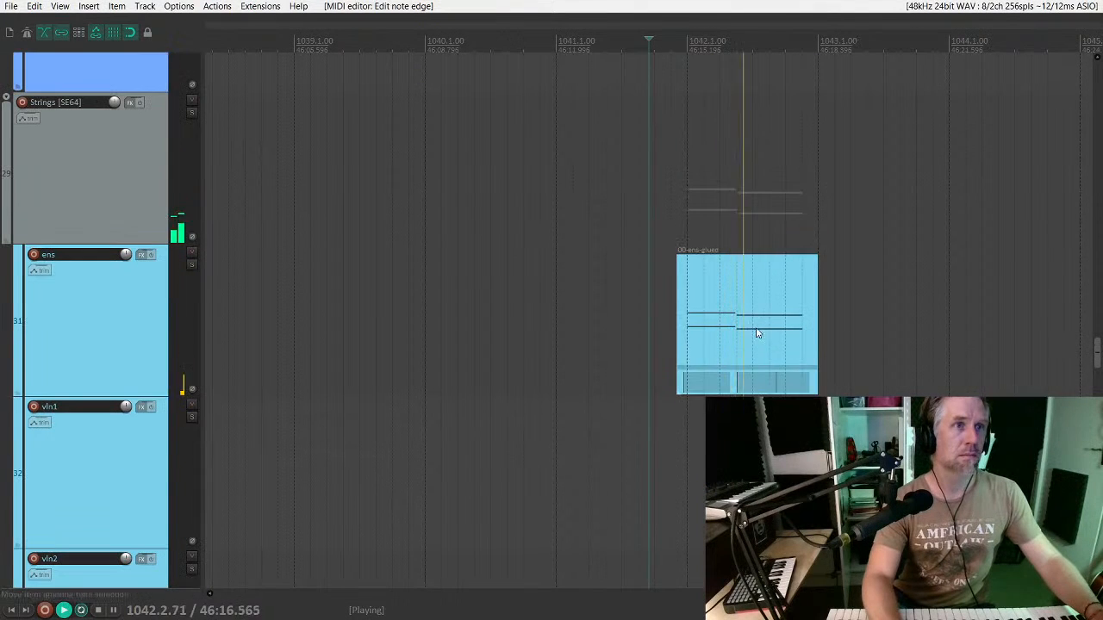
click(758, 333)
key(e)
scroll(775, 339, up, 3)
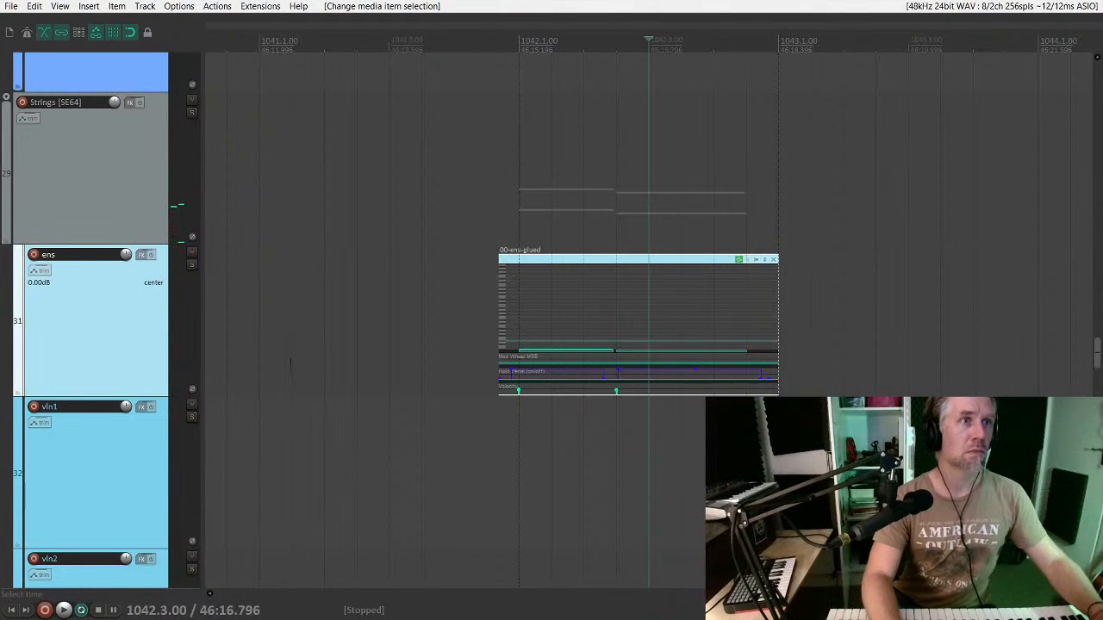
double_click(156, 384)
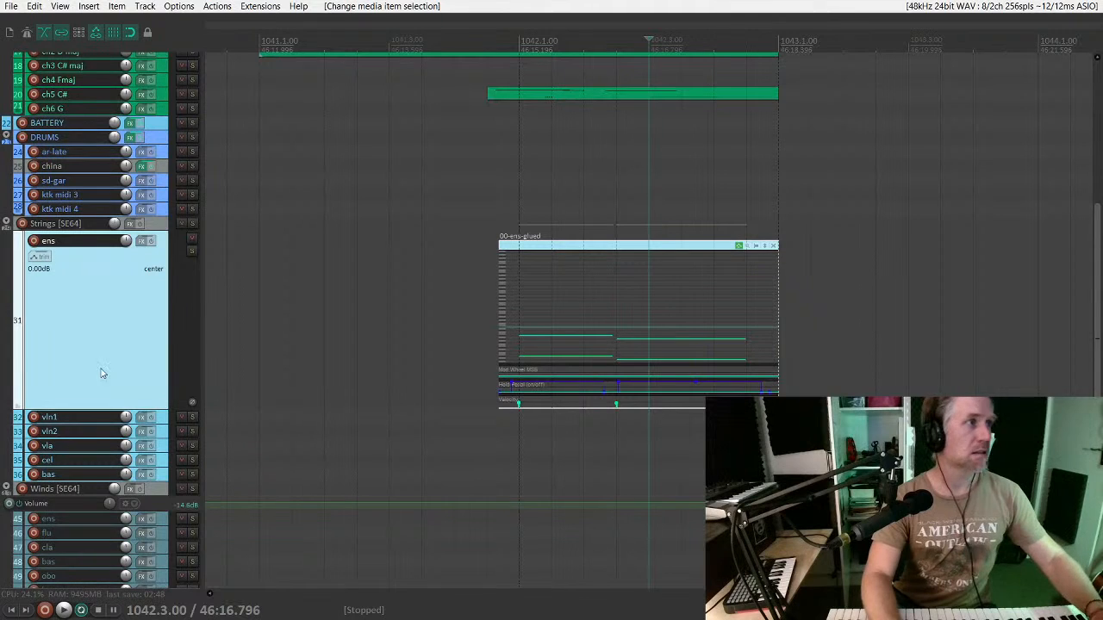
drag(131, 408, 131, 556)
key(space)
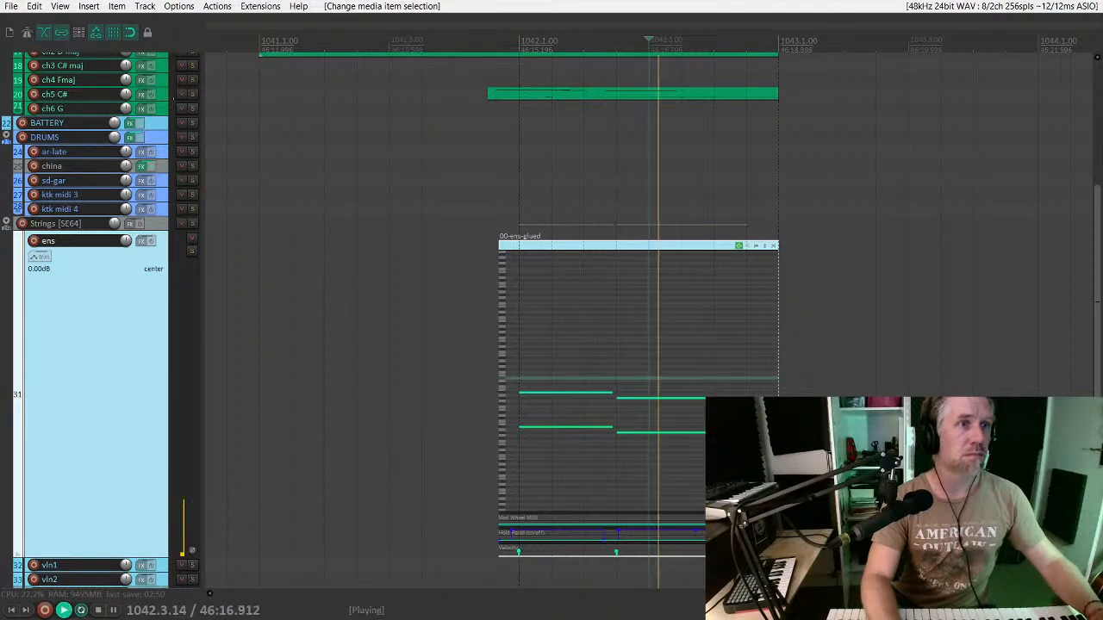
Step: Enlarge the mod wheel and hold pedal lanes of the ens item and play from 1041.4.00
scroll(694, 409, up, 2)
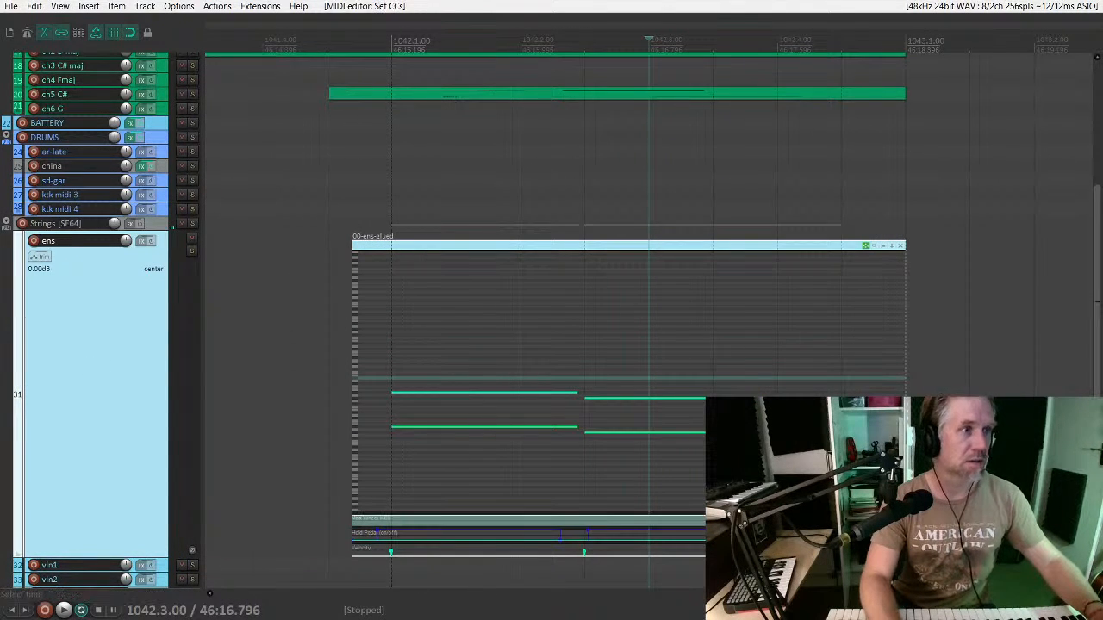
key(space)
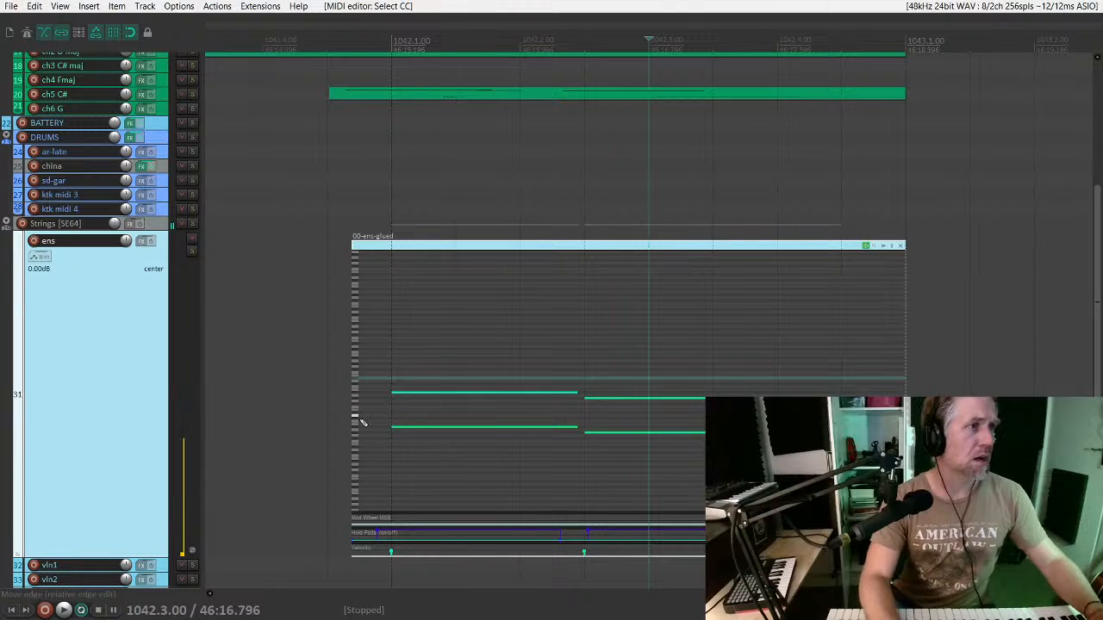
drag(783, 517, 783, 372)
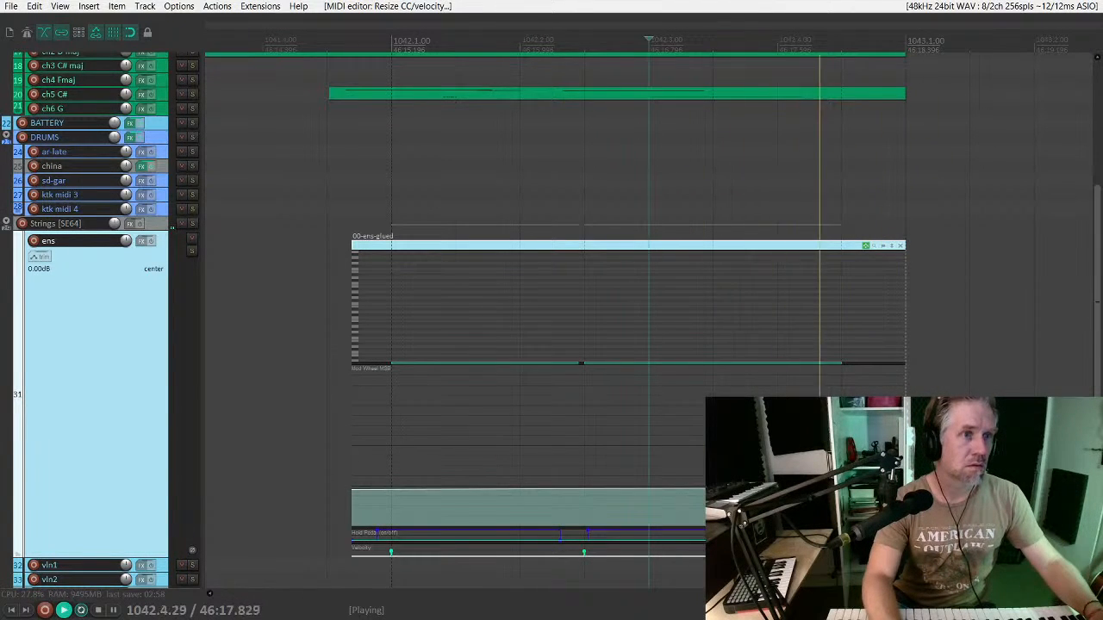
drag(783, 528, 783, 419)
click(352, 370)
key(space)
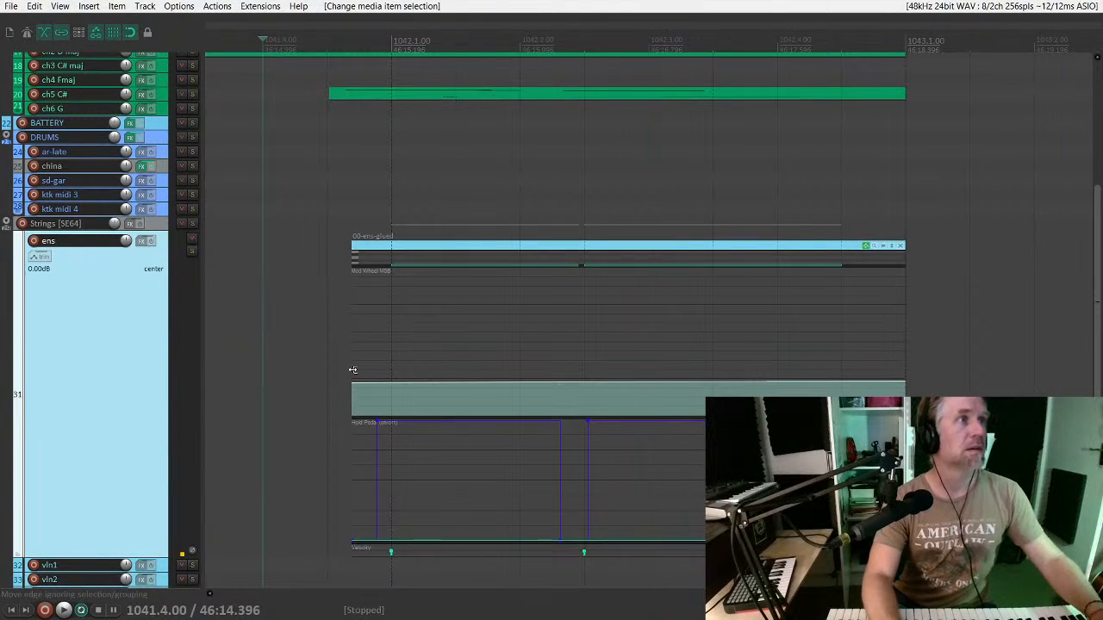
key(space)
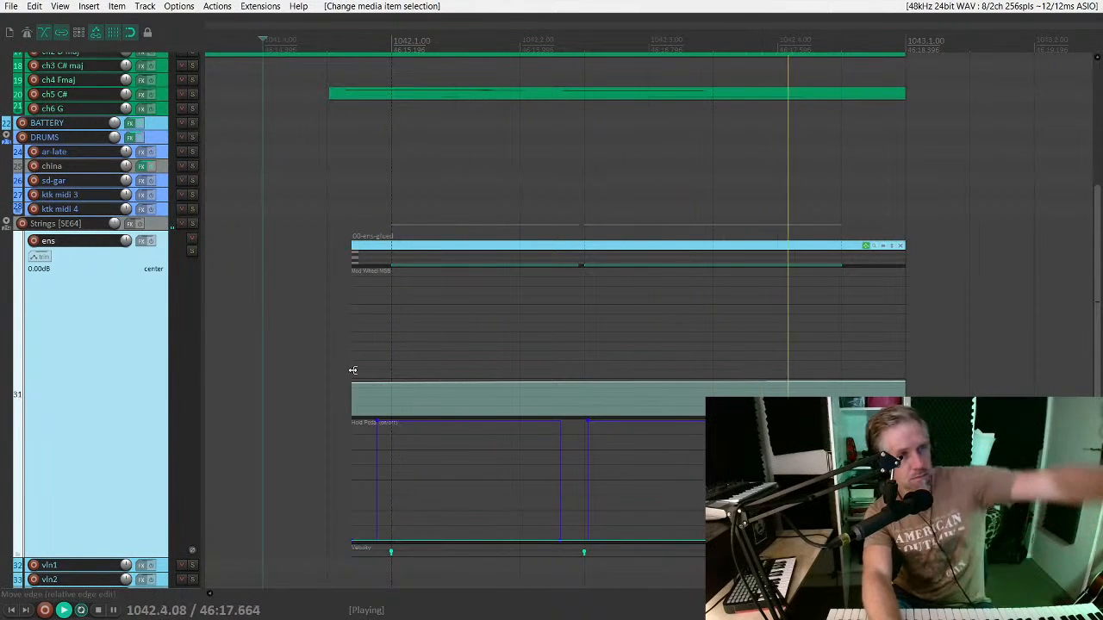
Step: Set a time selection starting at 1041.4.00 with a length of 2.1.00 around the short variation and play it
scroll(352, 370, down, 6)
scroll(729, 367, down, 5)
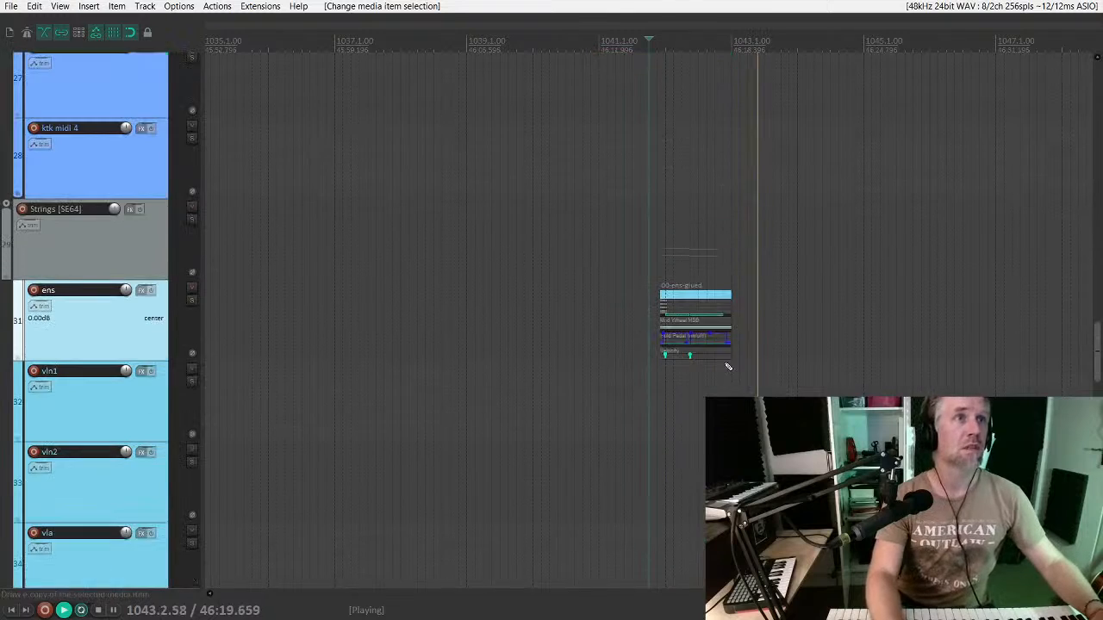
drag(601, 135, 796, 131)
key(space)
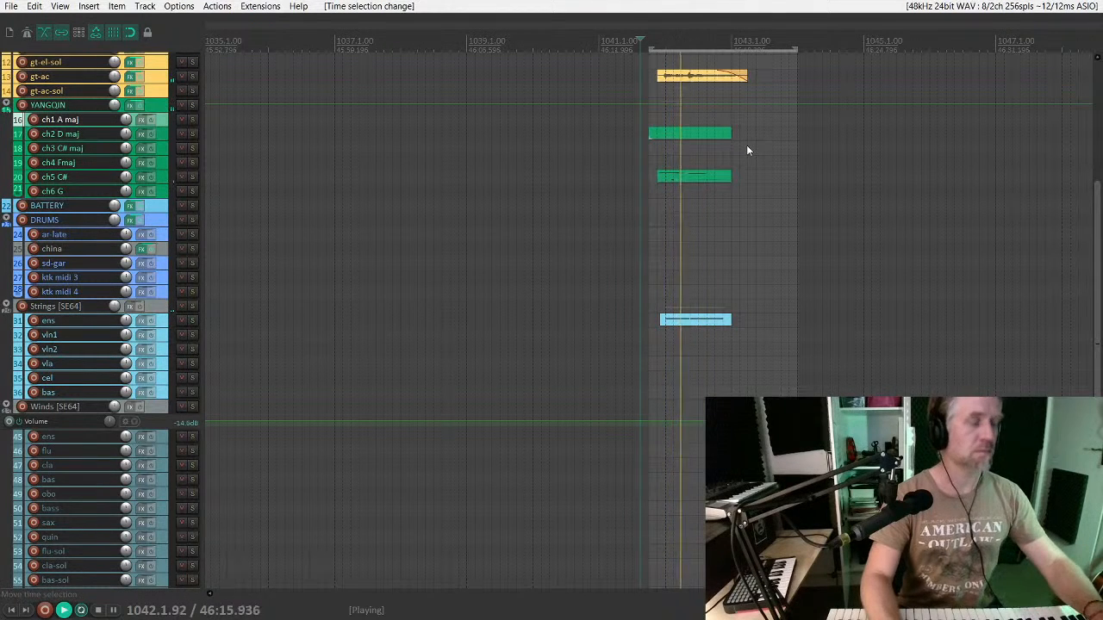
Step: Create a region from the time selection and name it "long-way-to-kunming-sting-premaster"
key(shift+r)
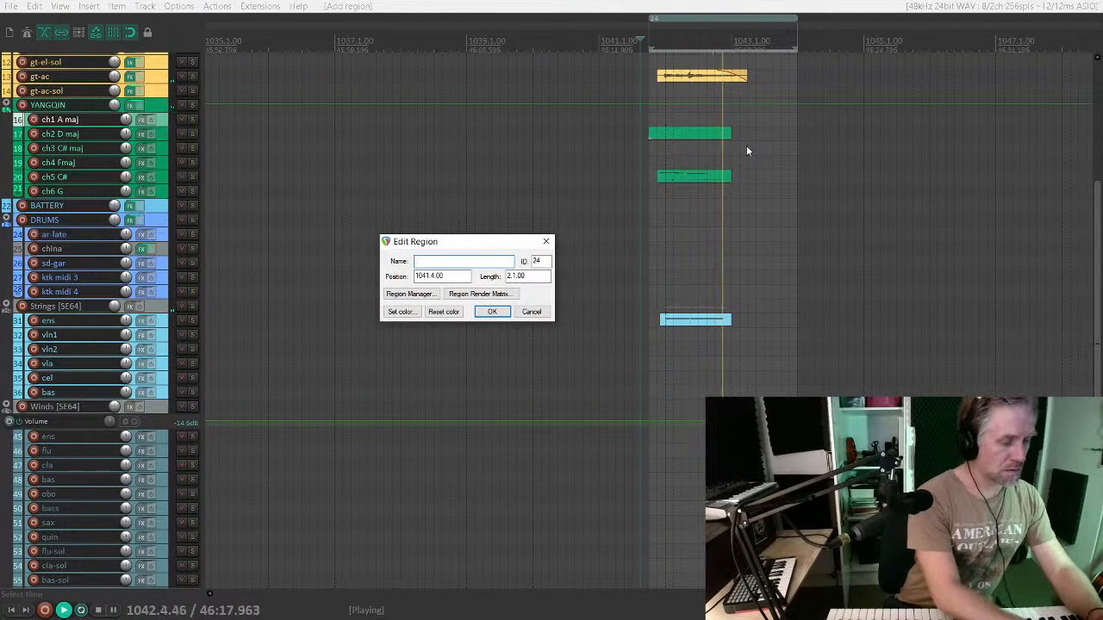
text(long-way-to-)
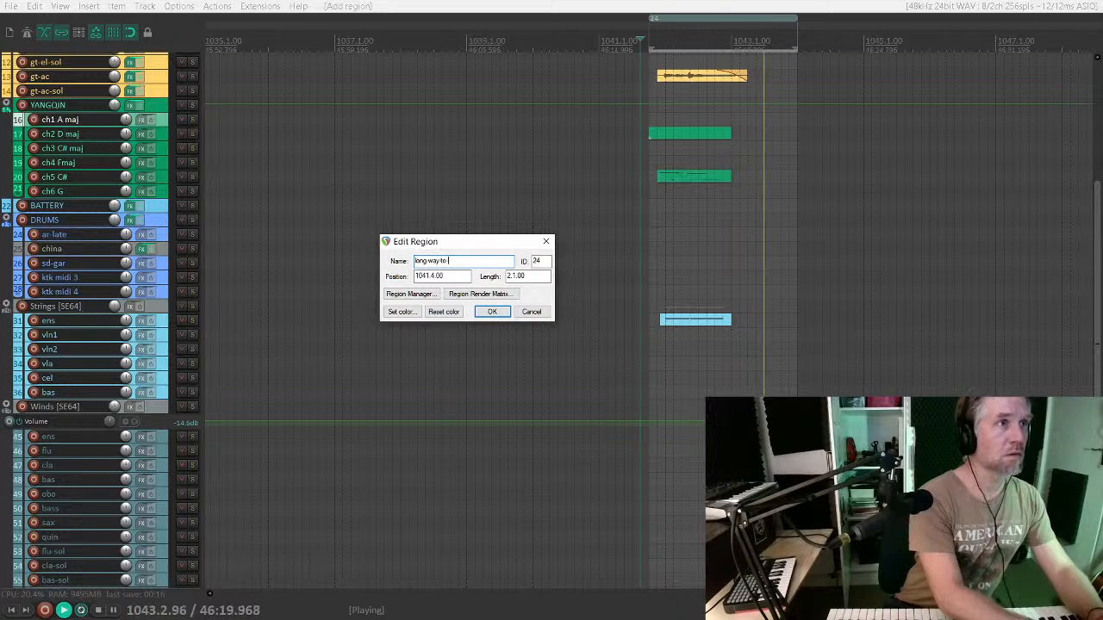
text(kunming)
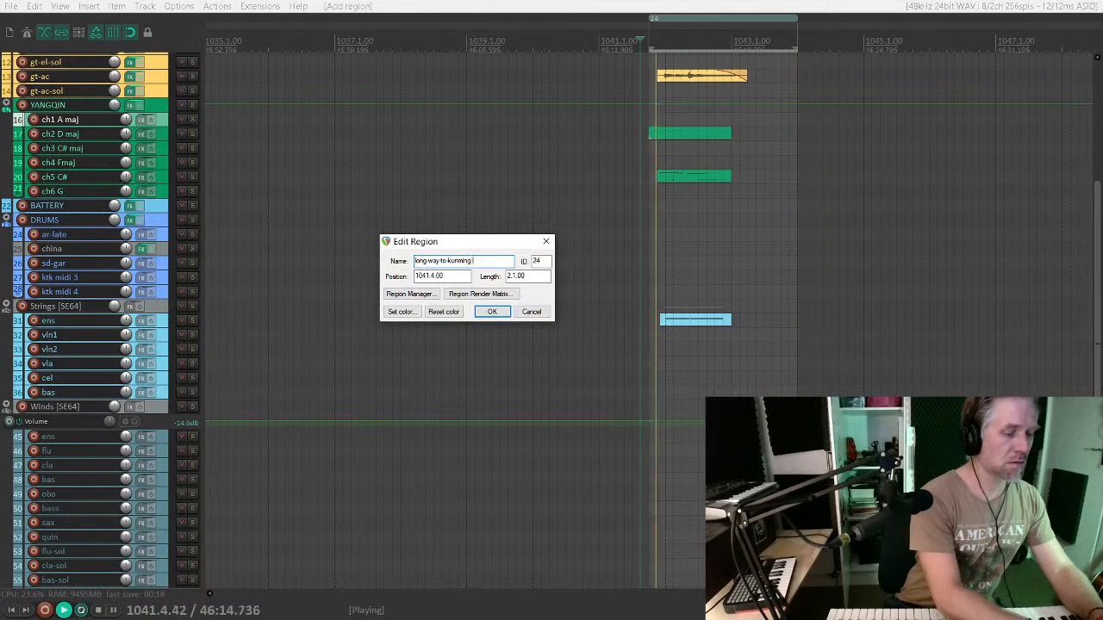
text( sting premaster)
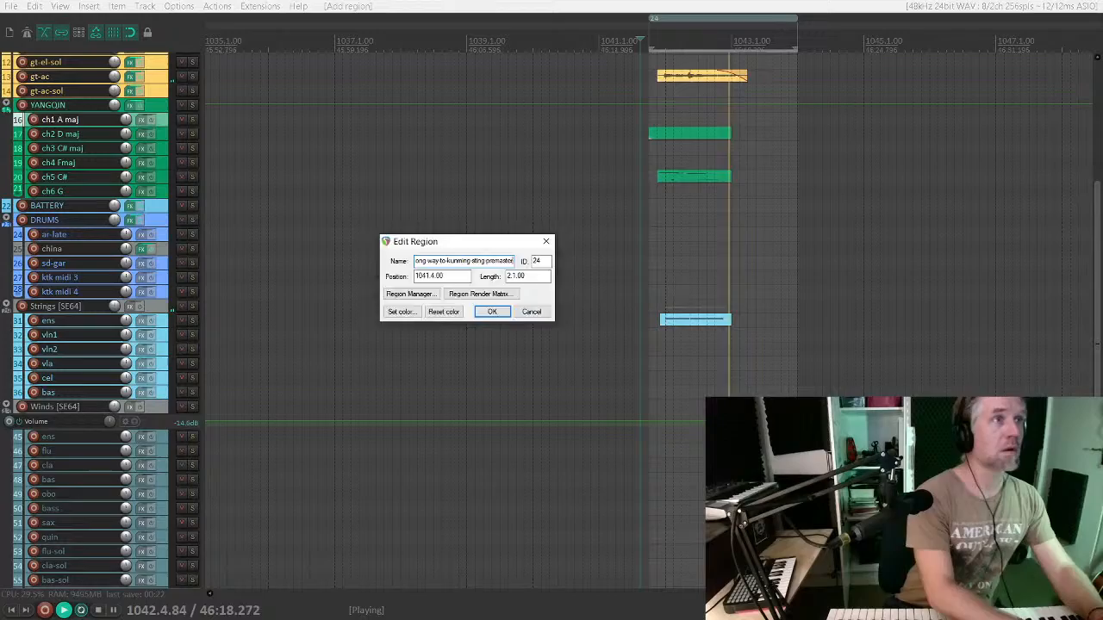
key(Return)
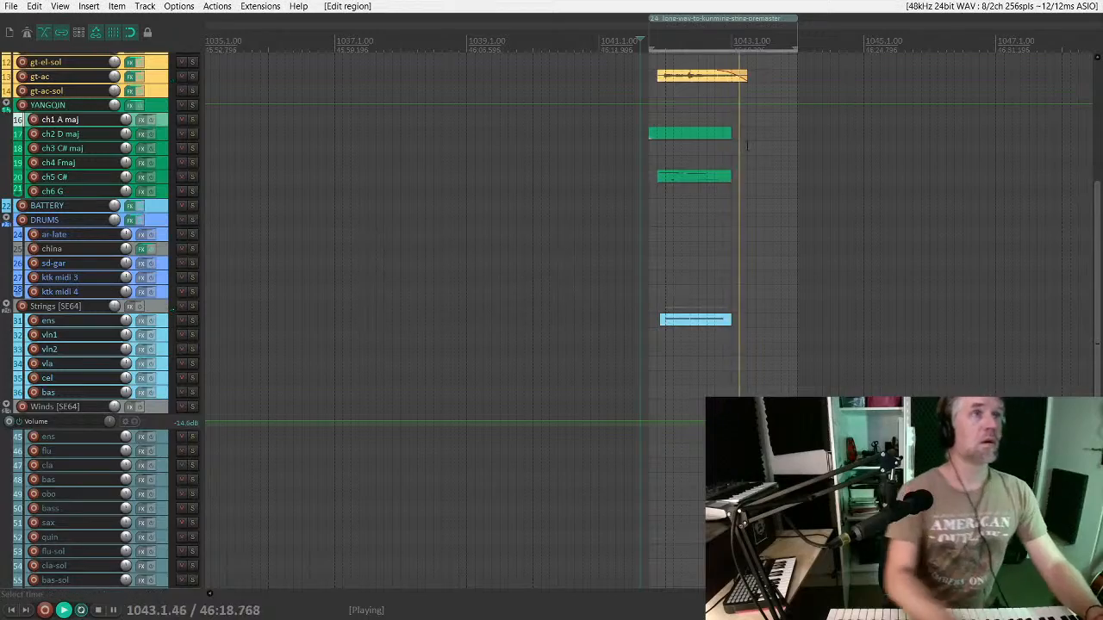
Step: Stop playback, return to the project start, and review the full arrangement with all its regions
scroll(678, 172, down, 4)
key(space)
scroll(678, 172, down, 4)
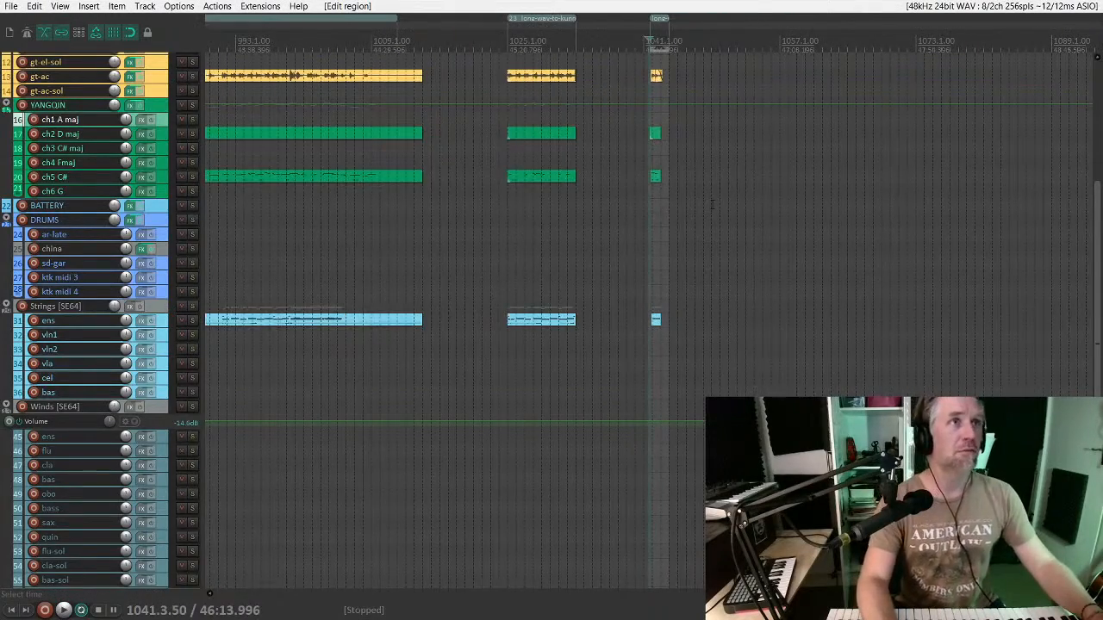
key(Home)
scroll(690, 198, down, 3)
scroll(689, 206, up, 4)
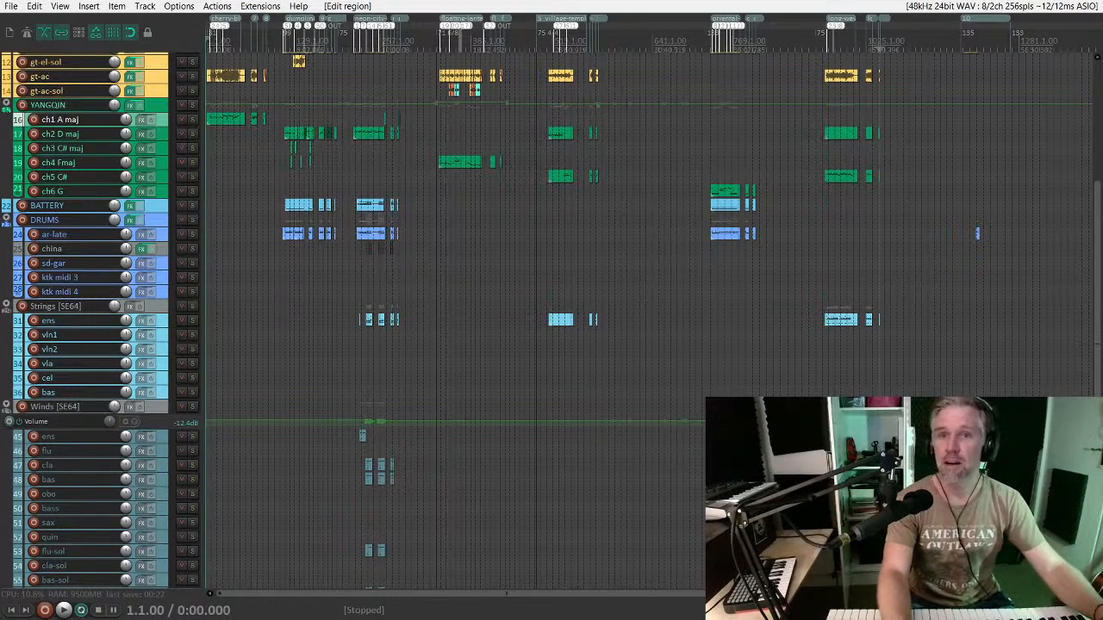
Step: Leave full-screen display and switch to another open window
key(alt+Tab)
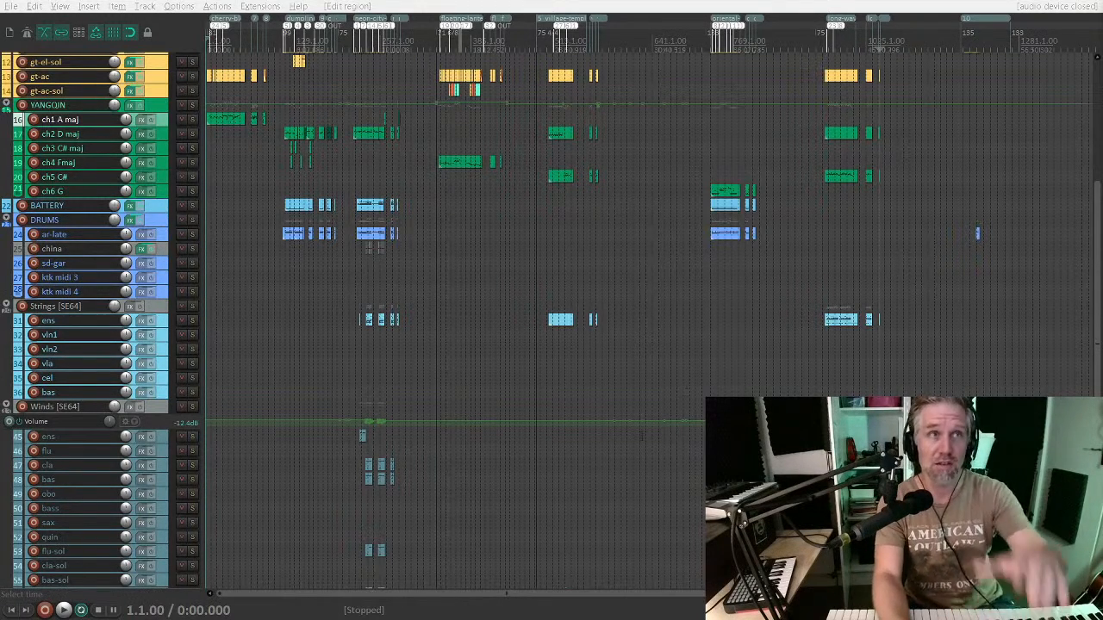
click(664, 12)
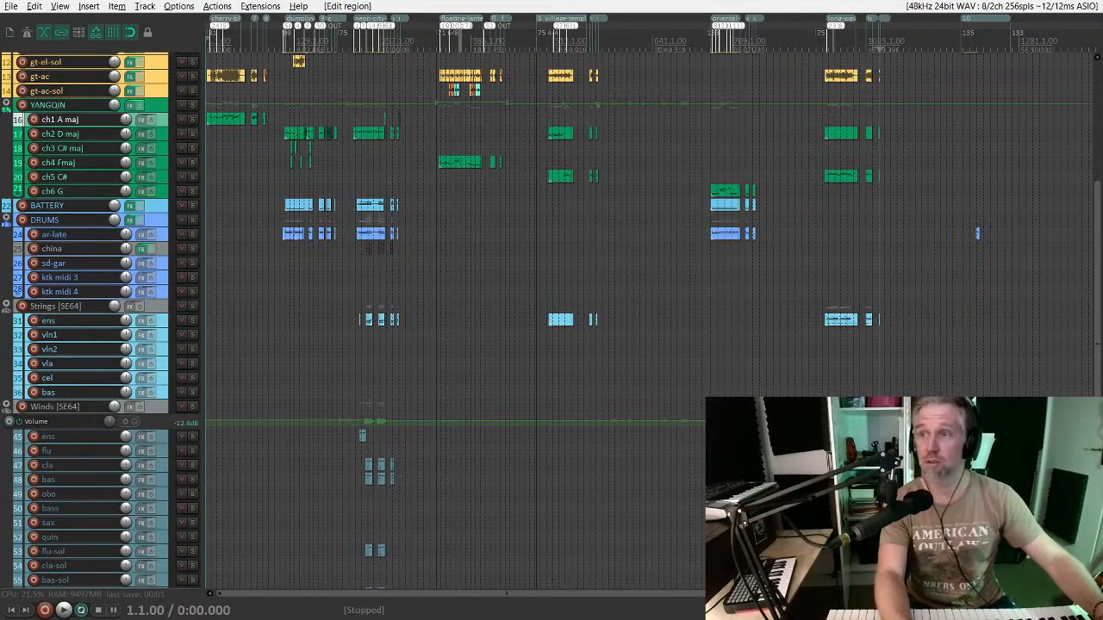
scroll(798, 330, up, 2)
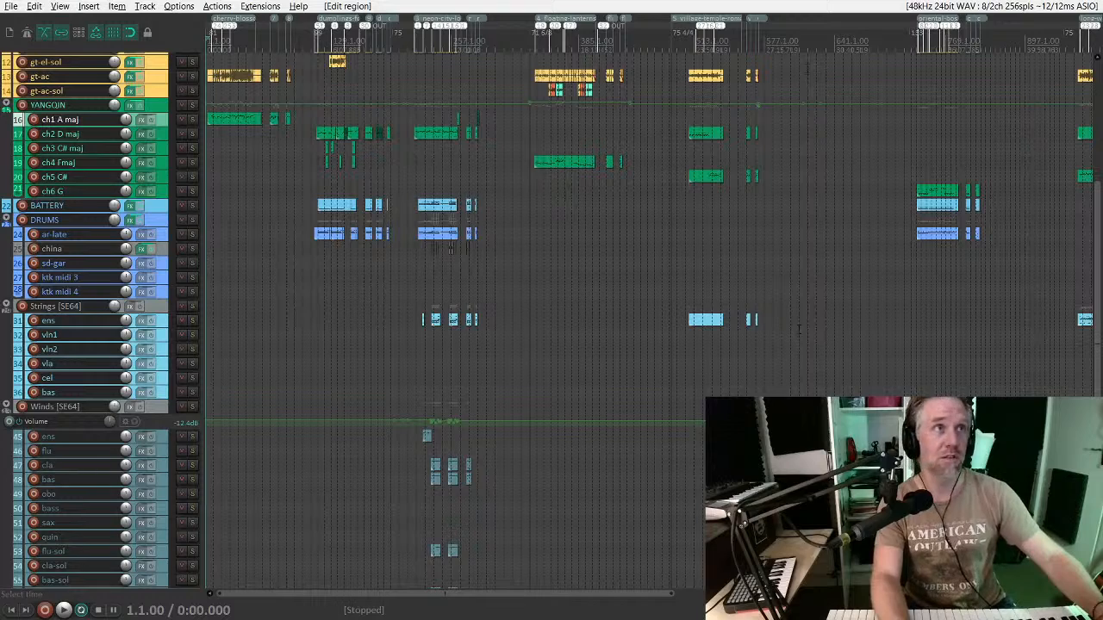
key(F11)
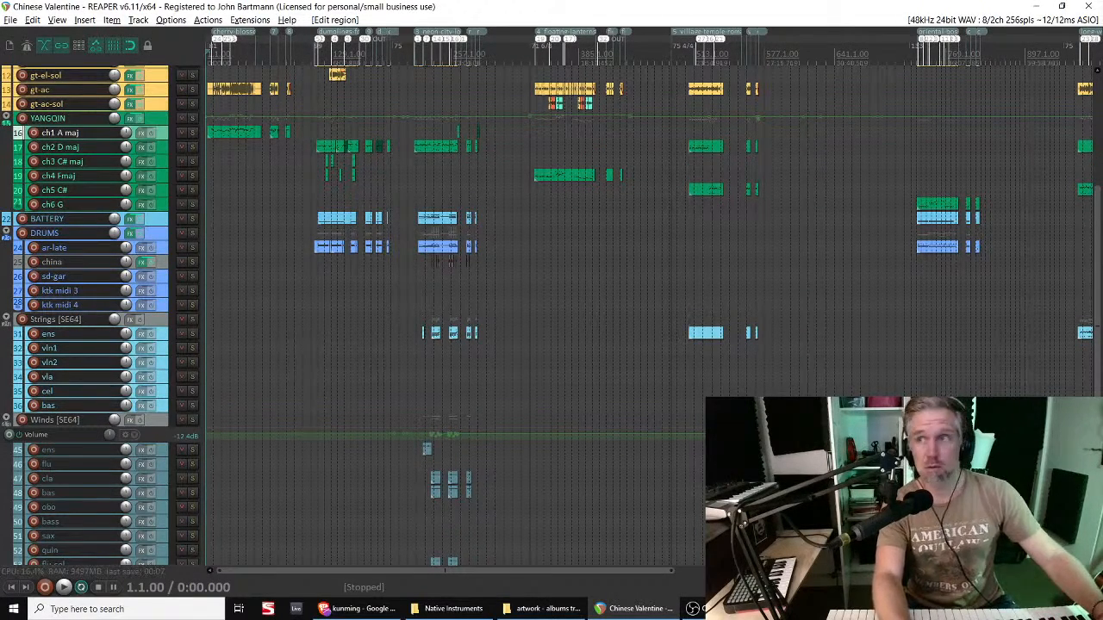
key(alt+Tab)
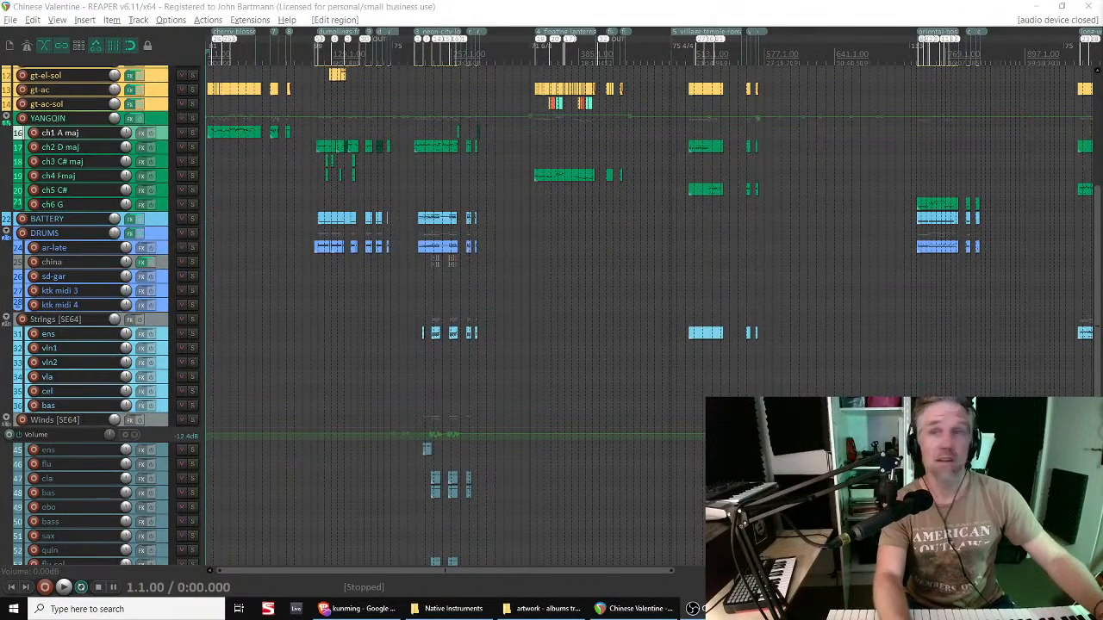